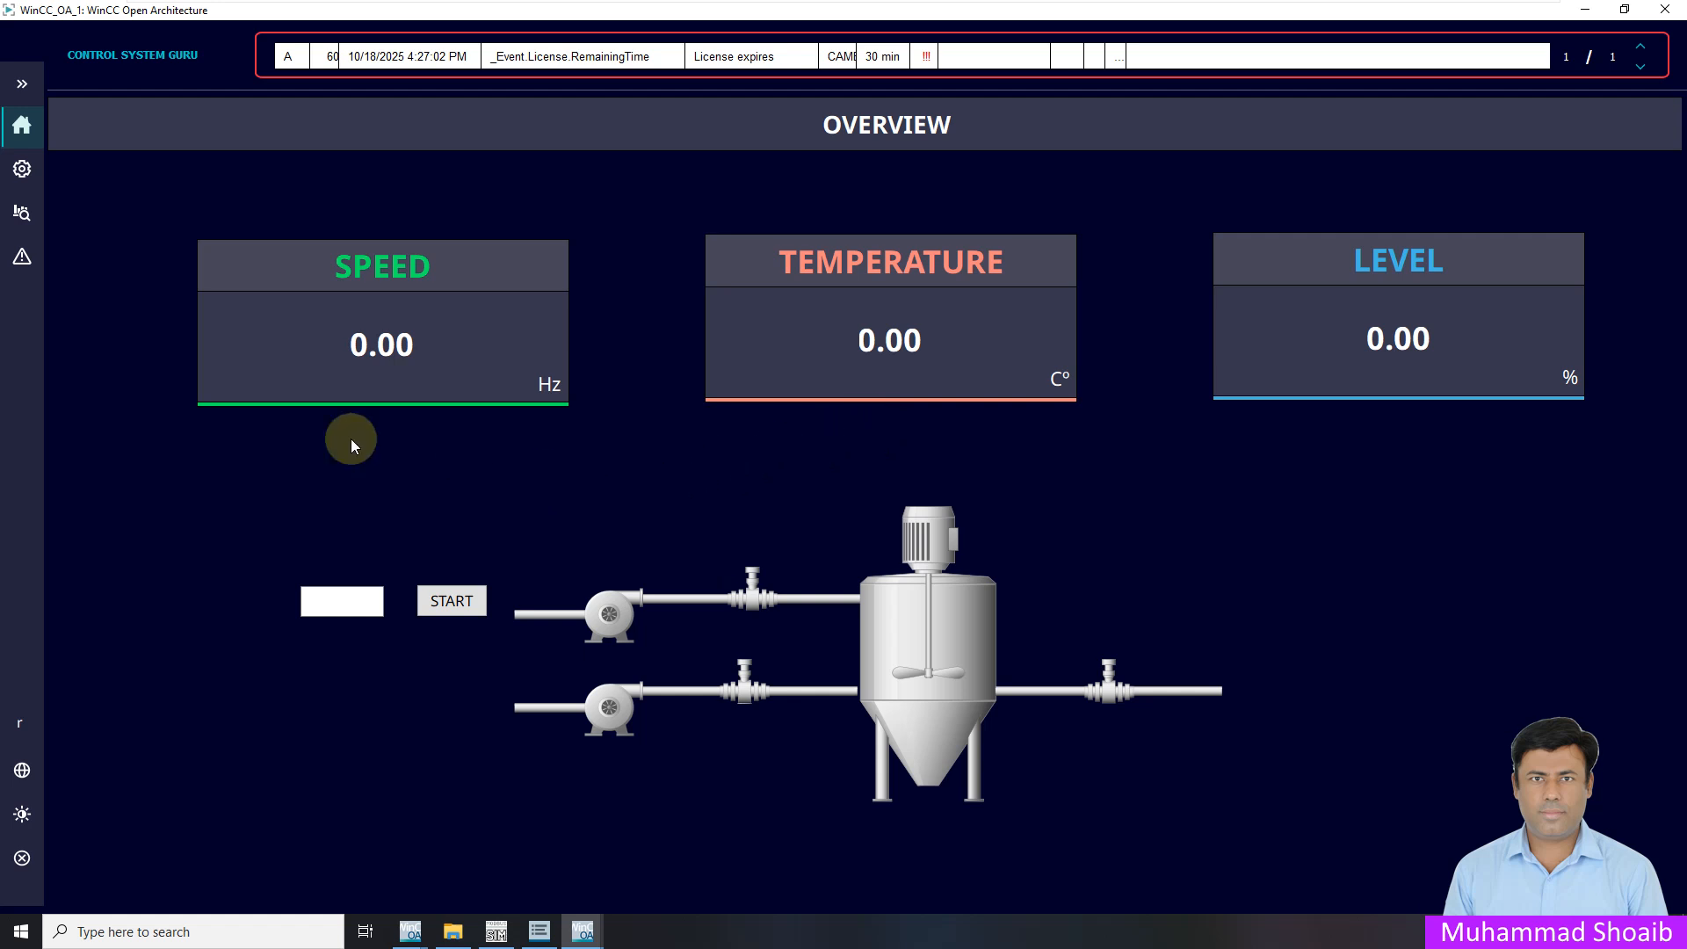
# As root, press START on the Overview and check that coil 00111 changes in ModSim
pyautogui.click(21, 83)
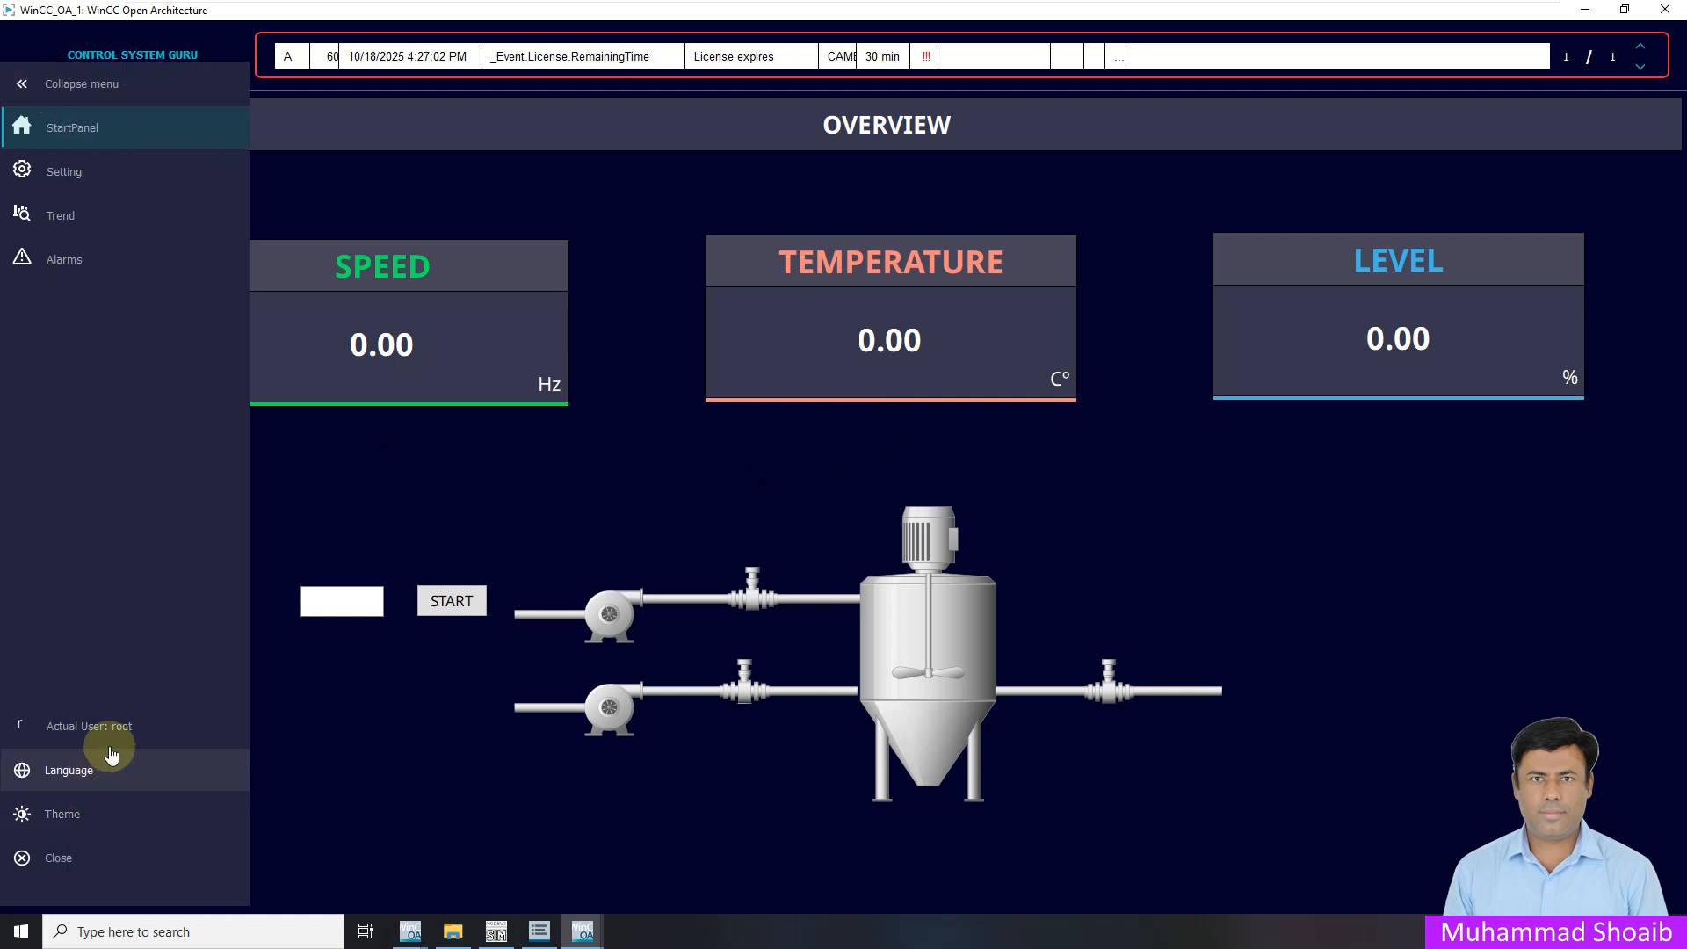
pyautogui.click(387, 714)
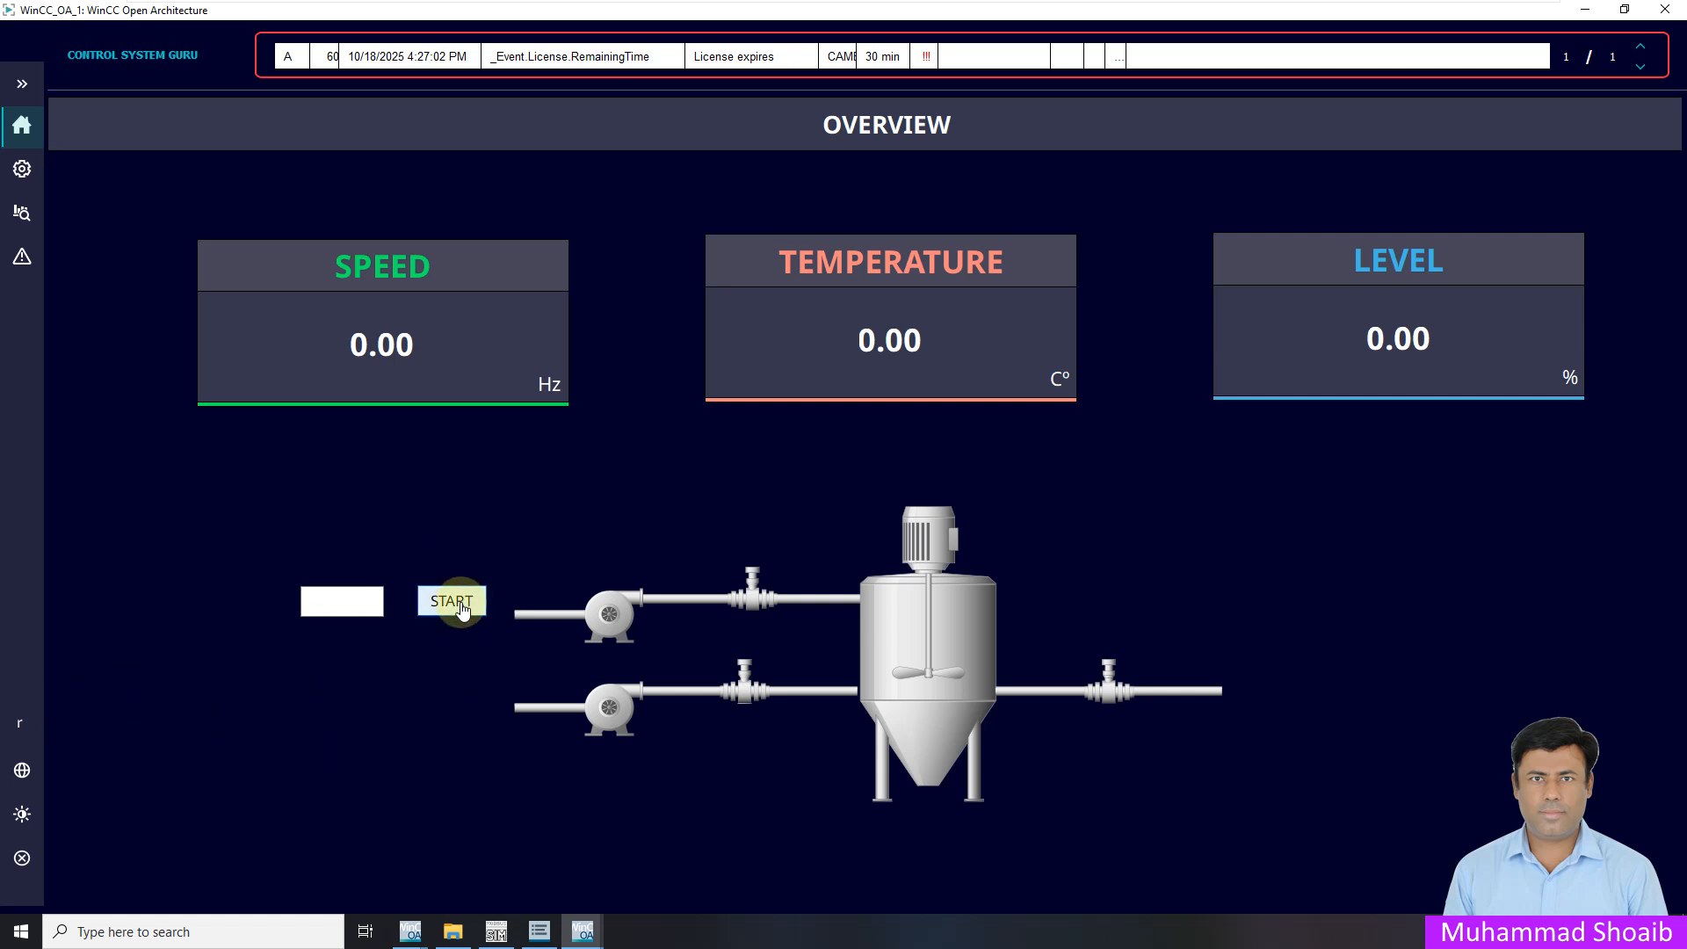
pyautogui.click(496, 932)
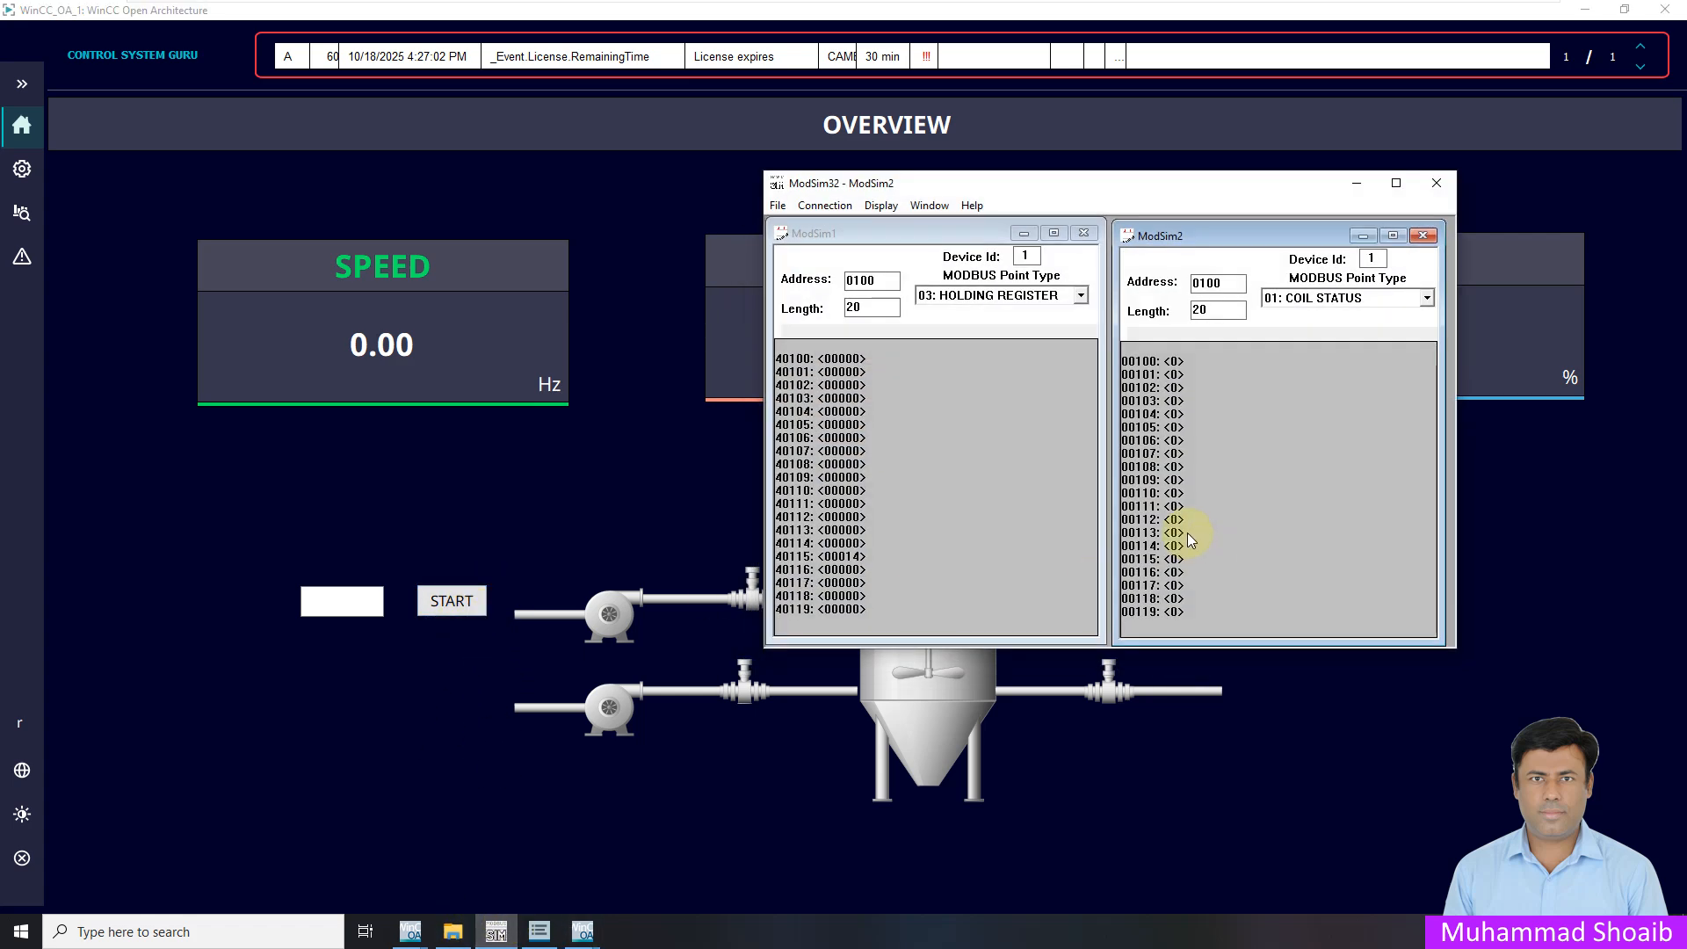
pyautogui.click(453, 607)
pyautogui.click(498, 934)
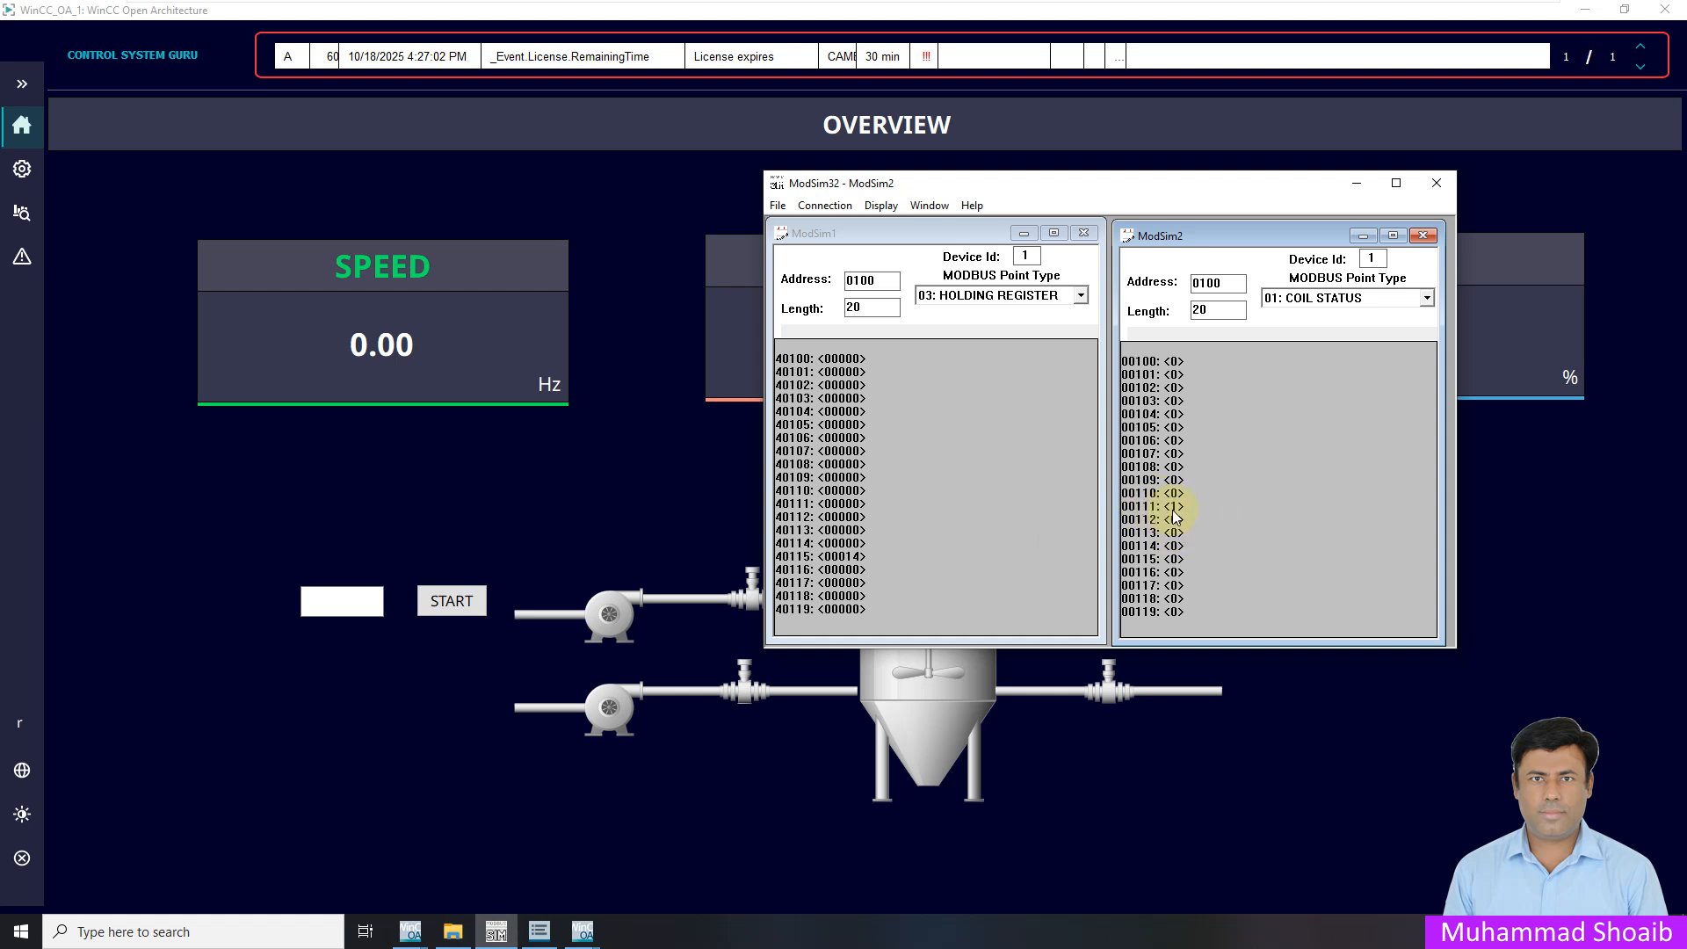
pyautogui.click(451, 602)
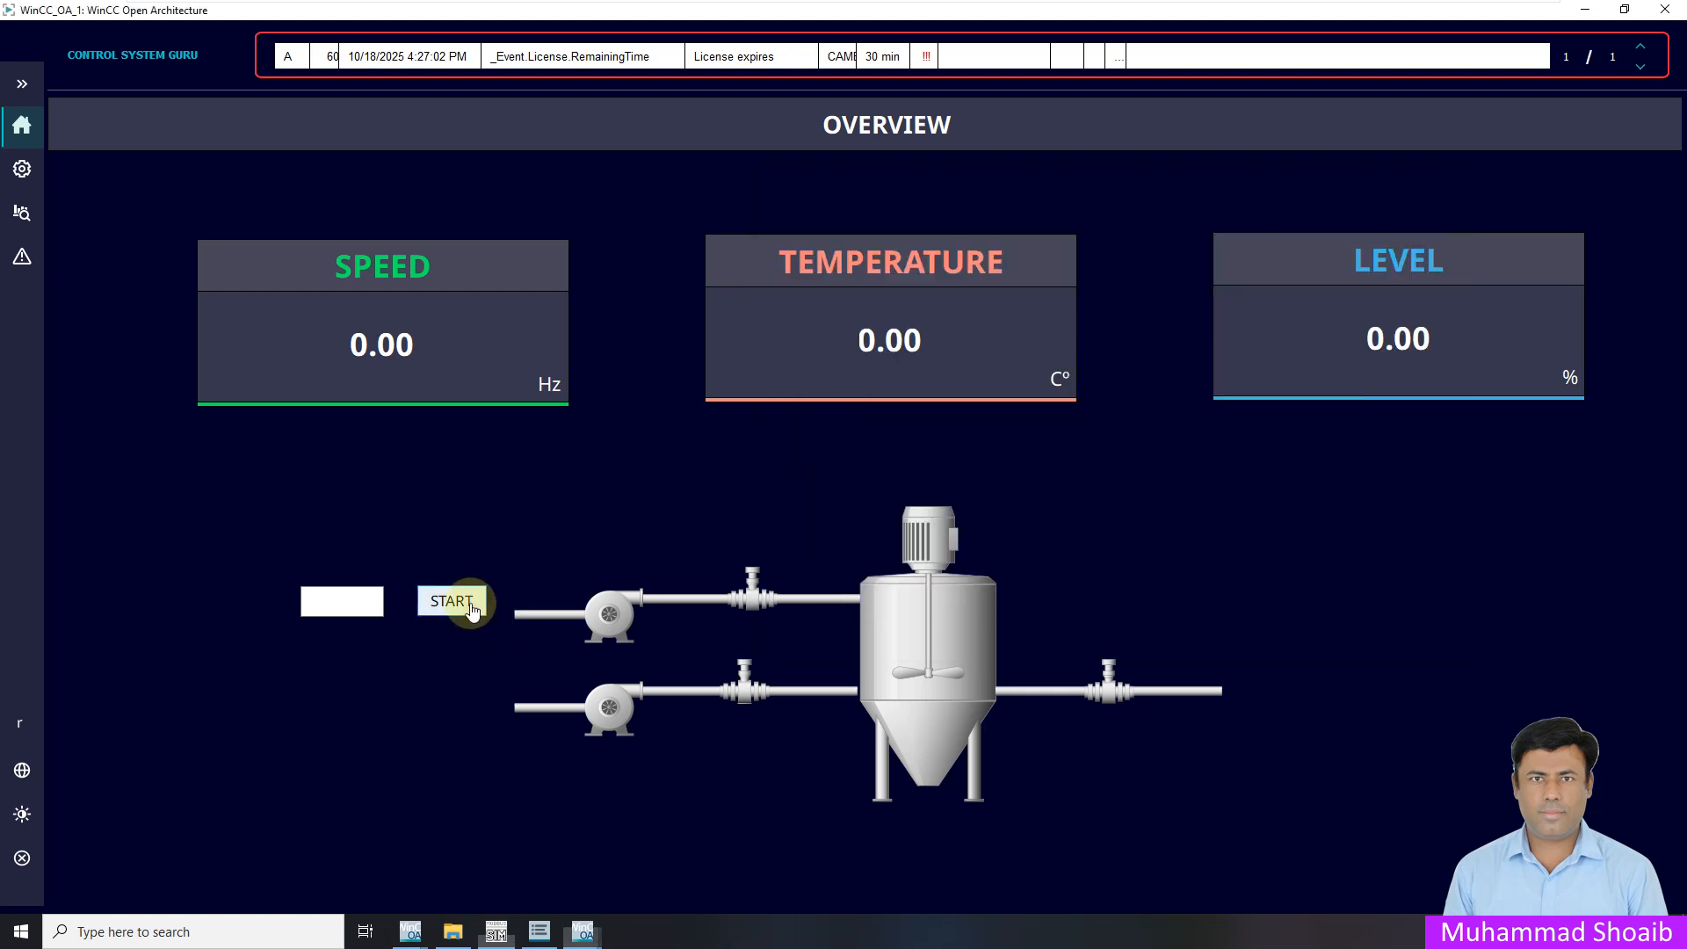
pyautogui.click(494, 933)
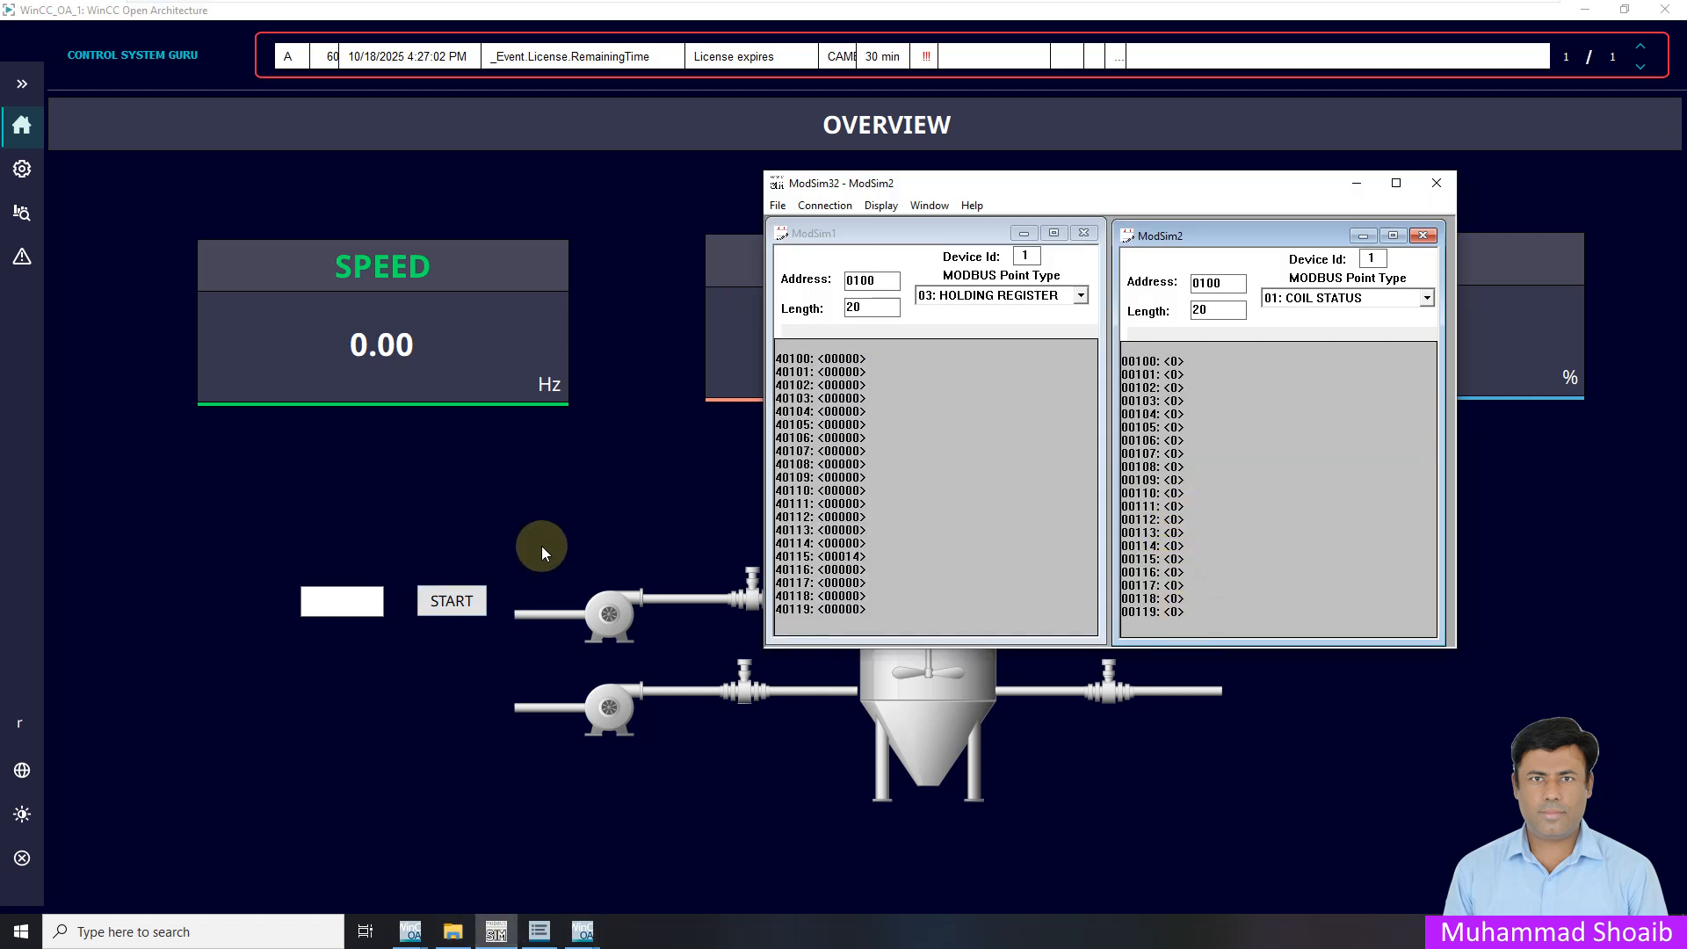
# Enter 12 in the value field and confirm holding register 40115 shows it in ModSim
pyautogui.click(341, 604)
pyautogui.write('12')
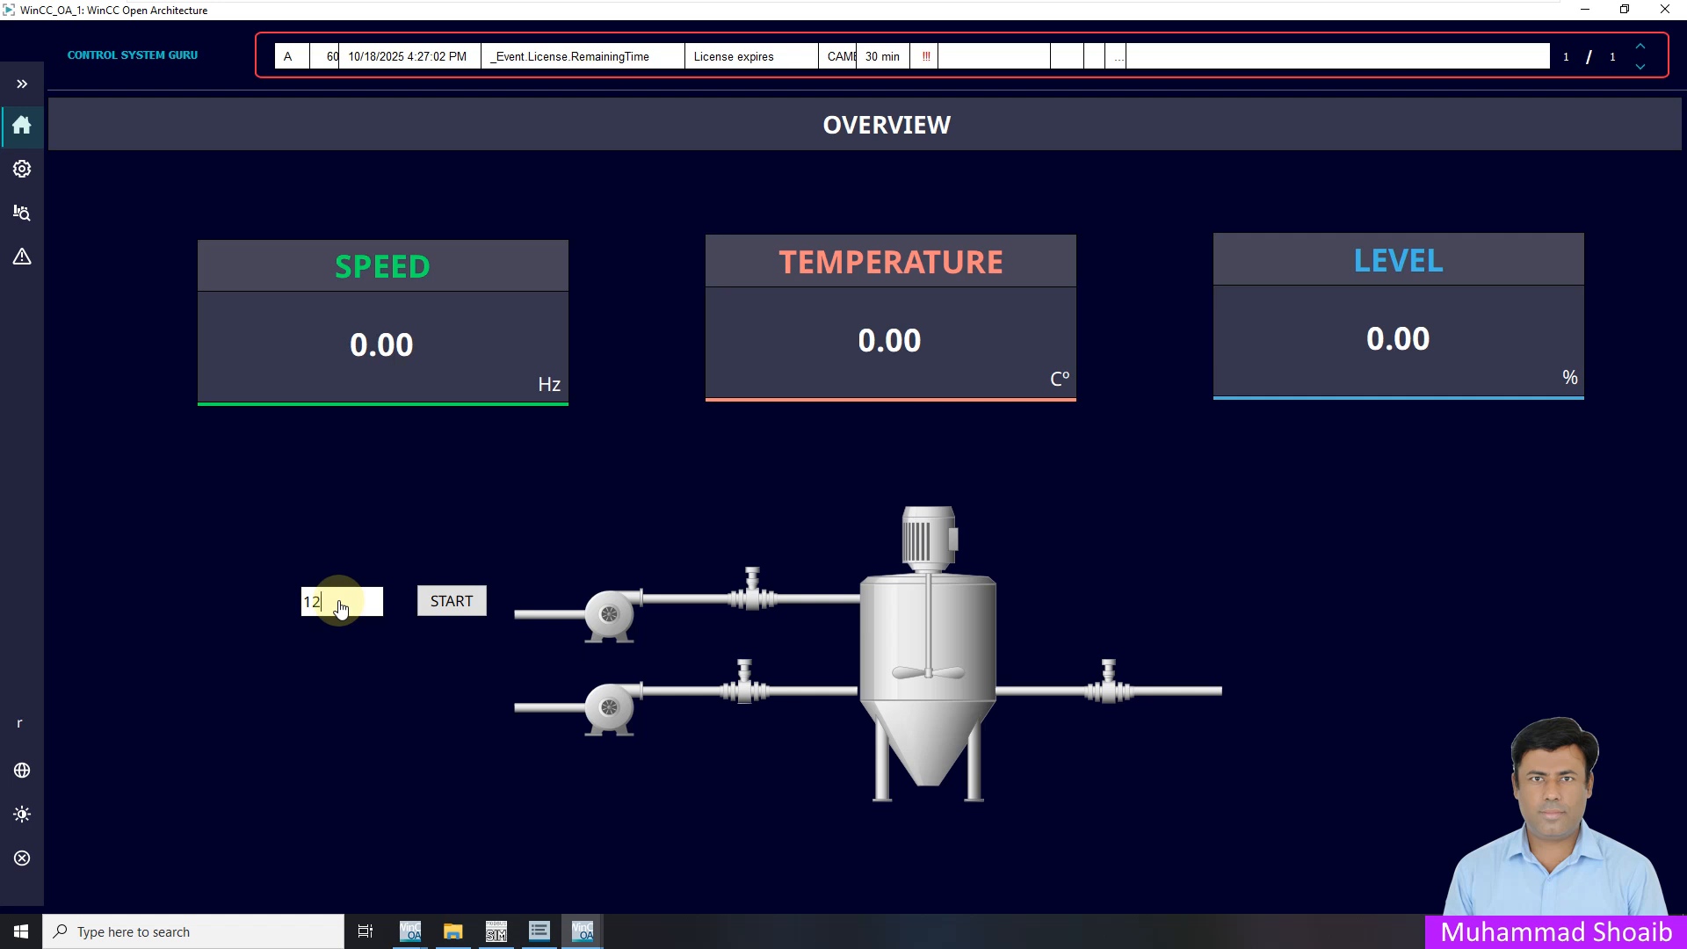
pyautogui.click(495, 932)
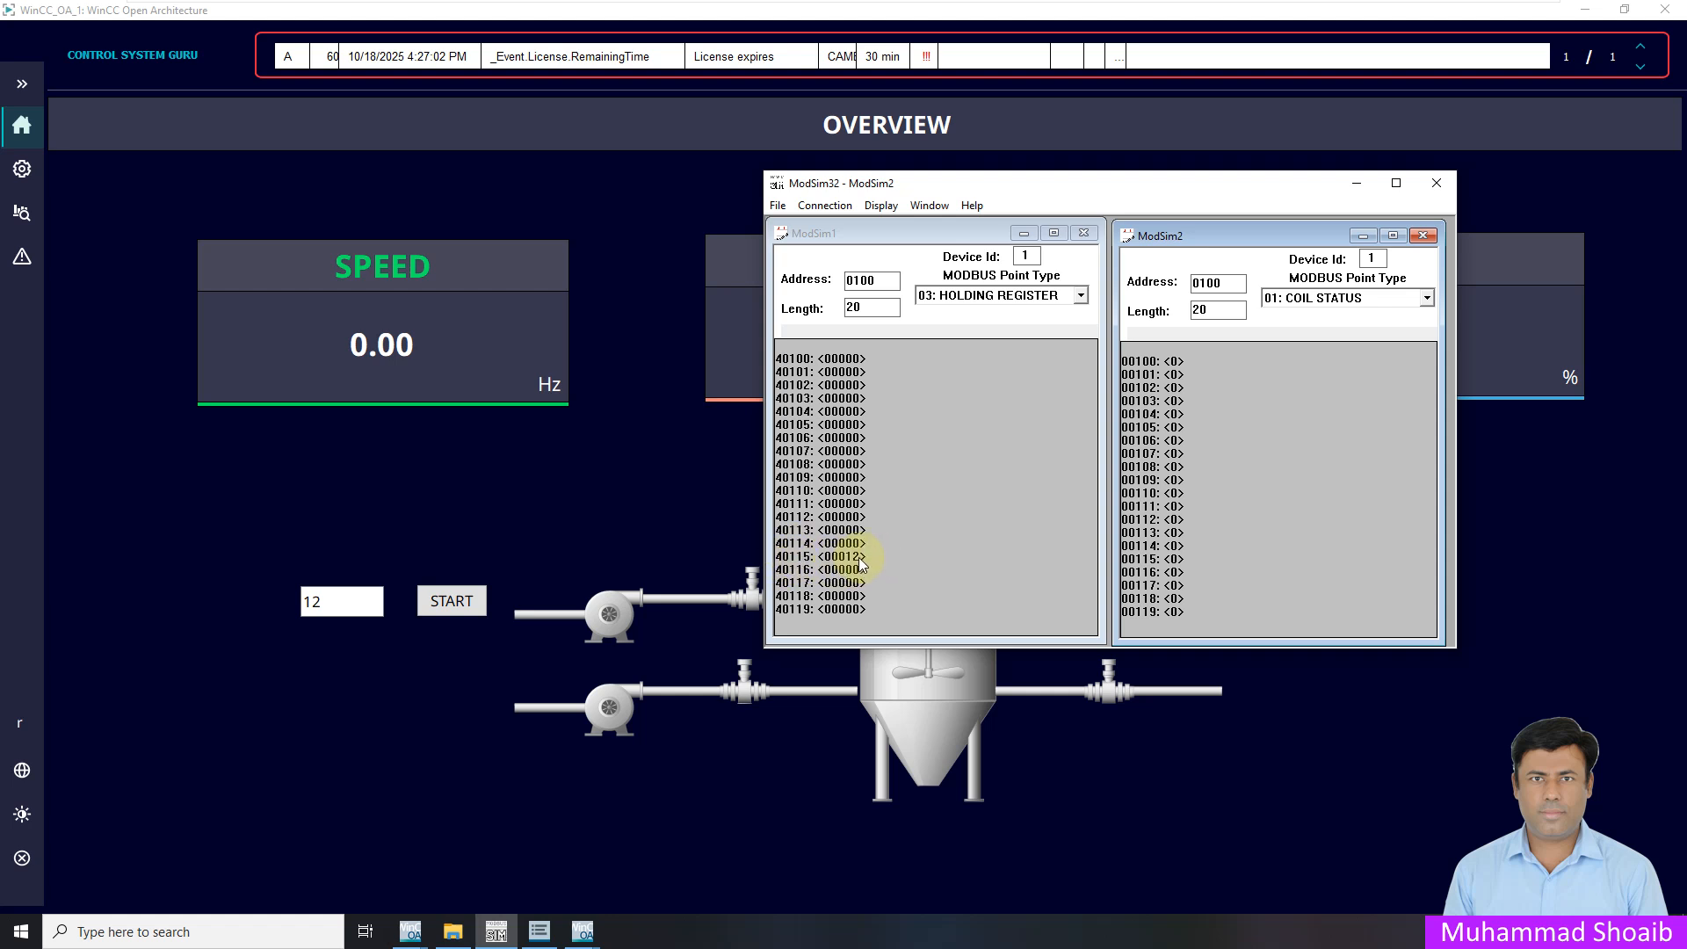
pyautogui.click(403, 546)
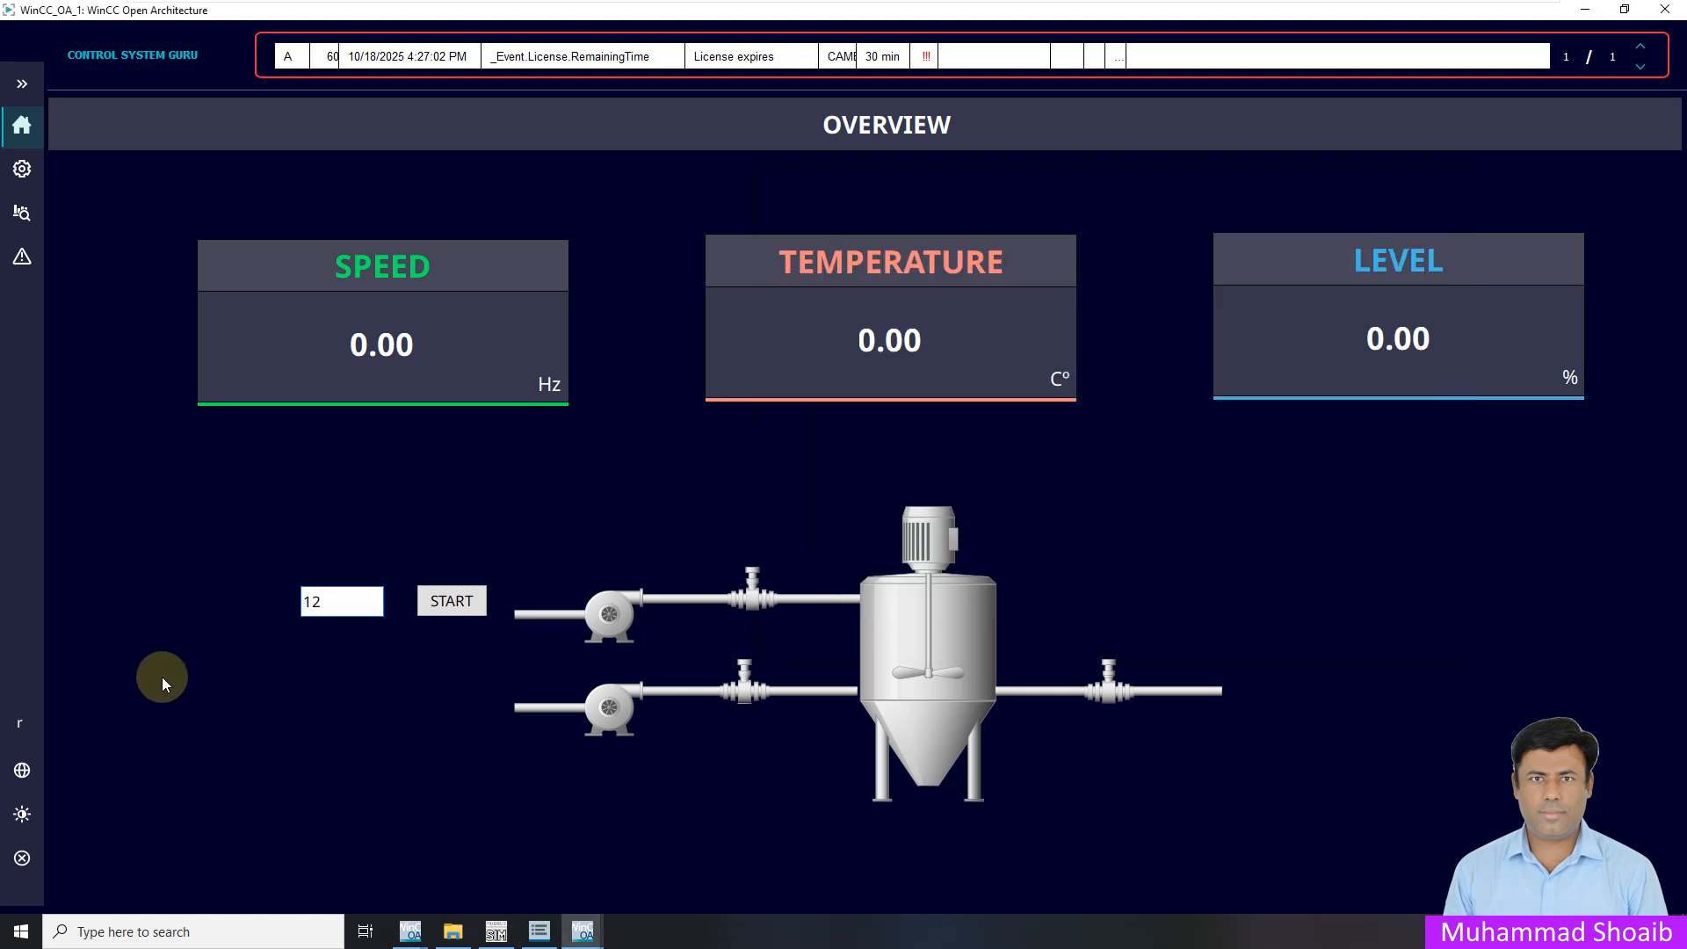
# Log the root user out through the Actual User menu
pyautogui.click(24, 86)
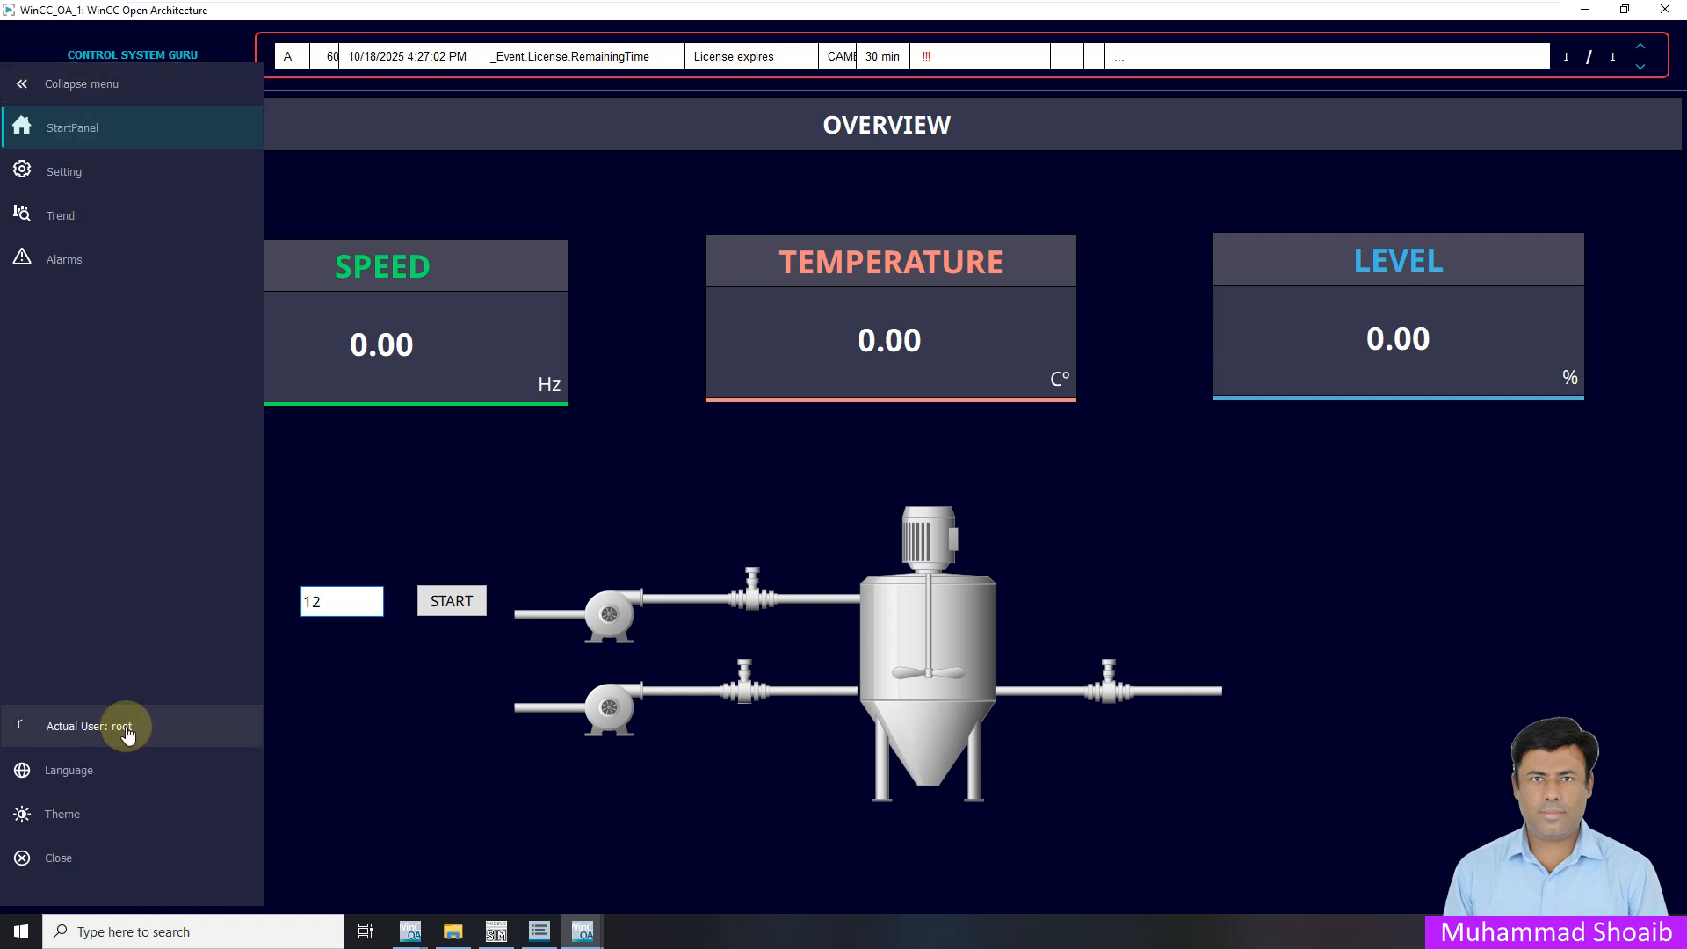
pyautogui.click(127, 730)
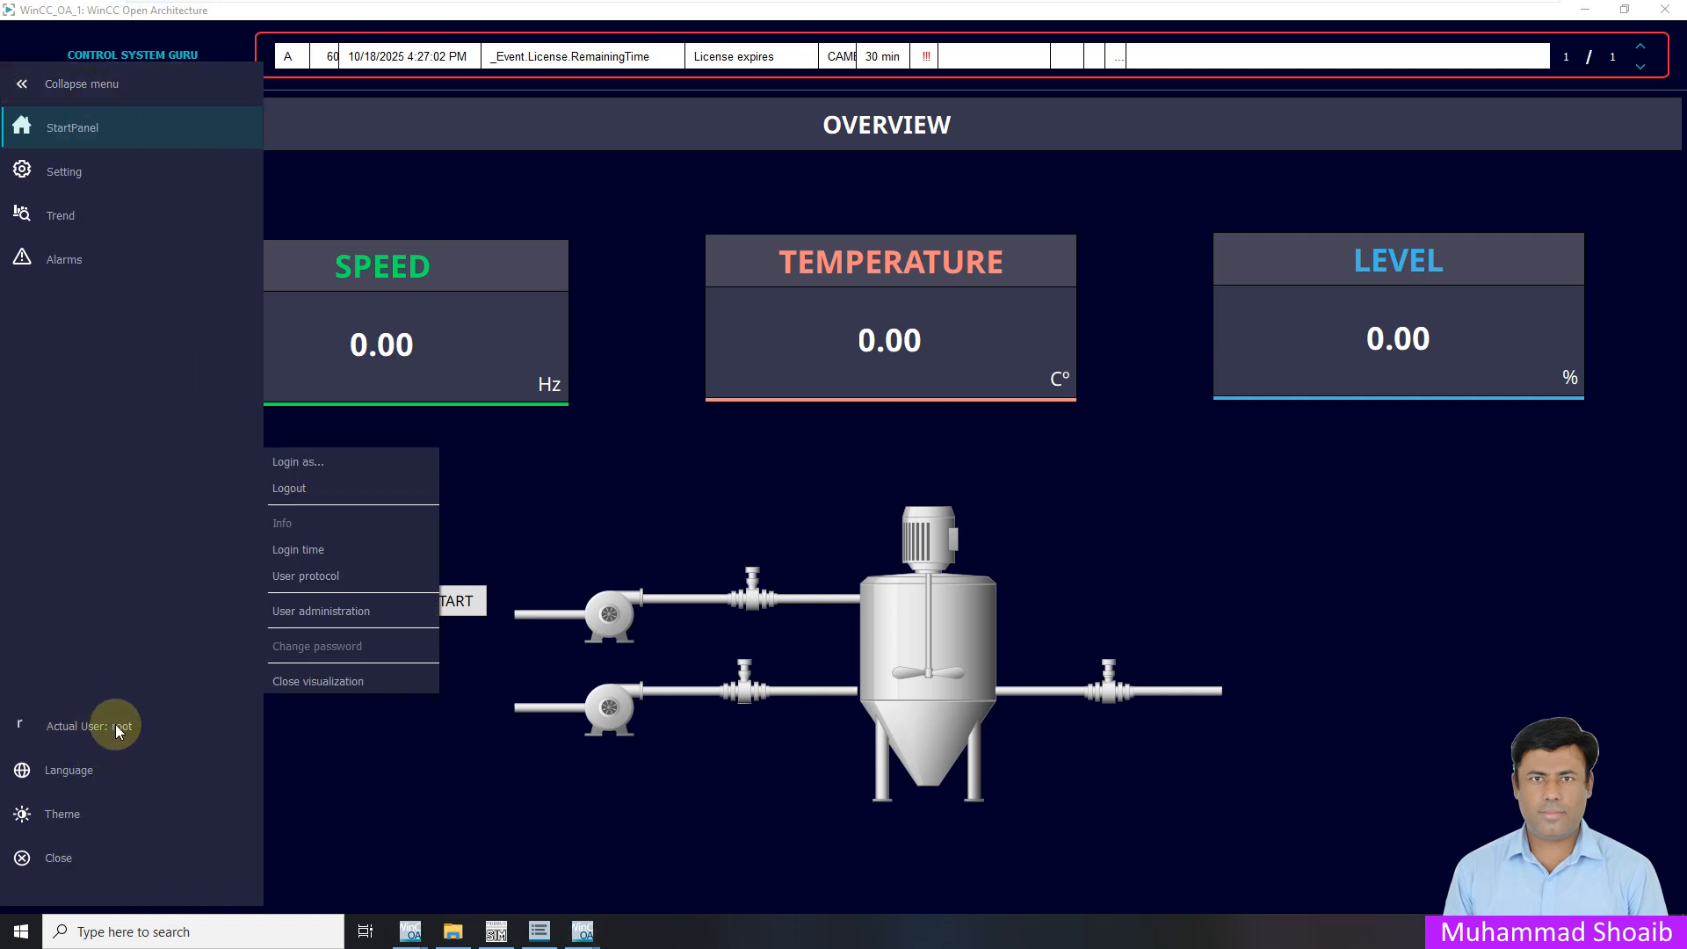
pyautogui.click(313, 492)
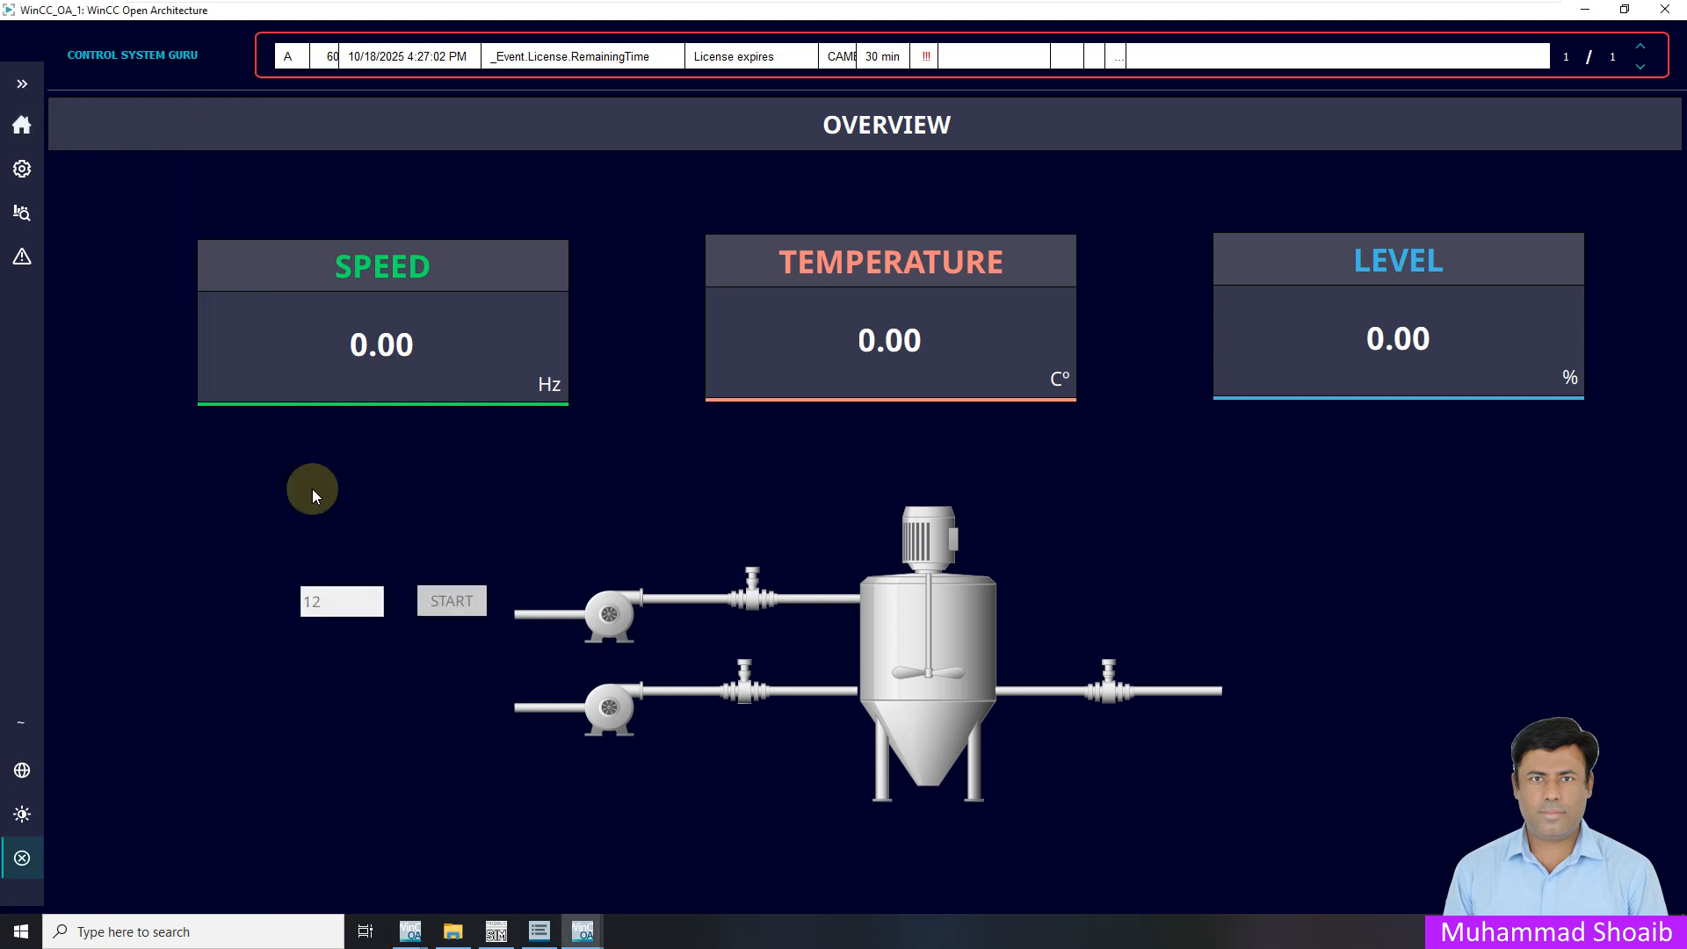
# Log in with the operator account's user name and password
pyautogui.click(27, 721)
pyautogui.click(114, 463)
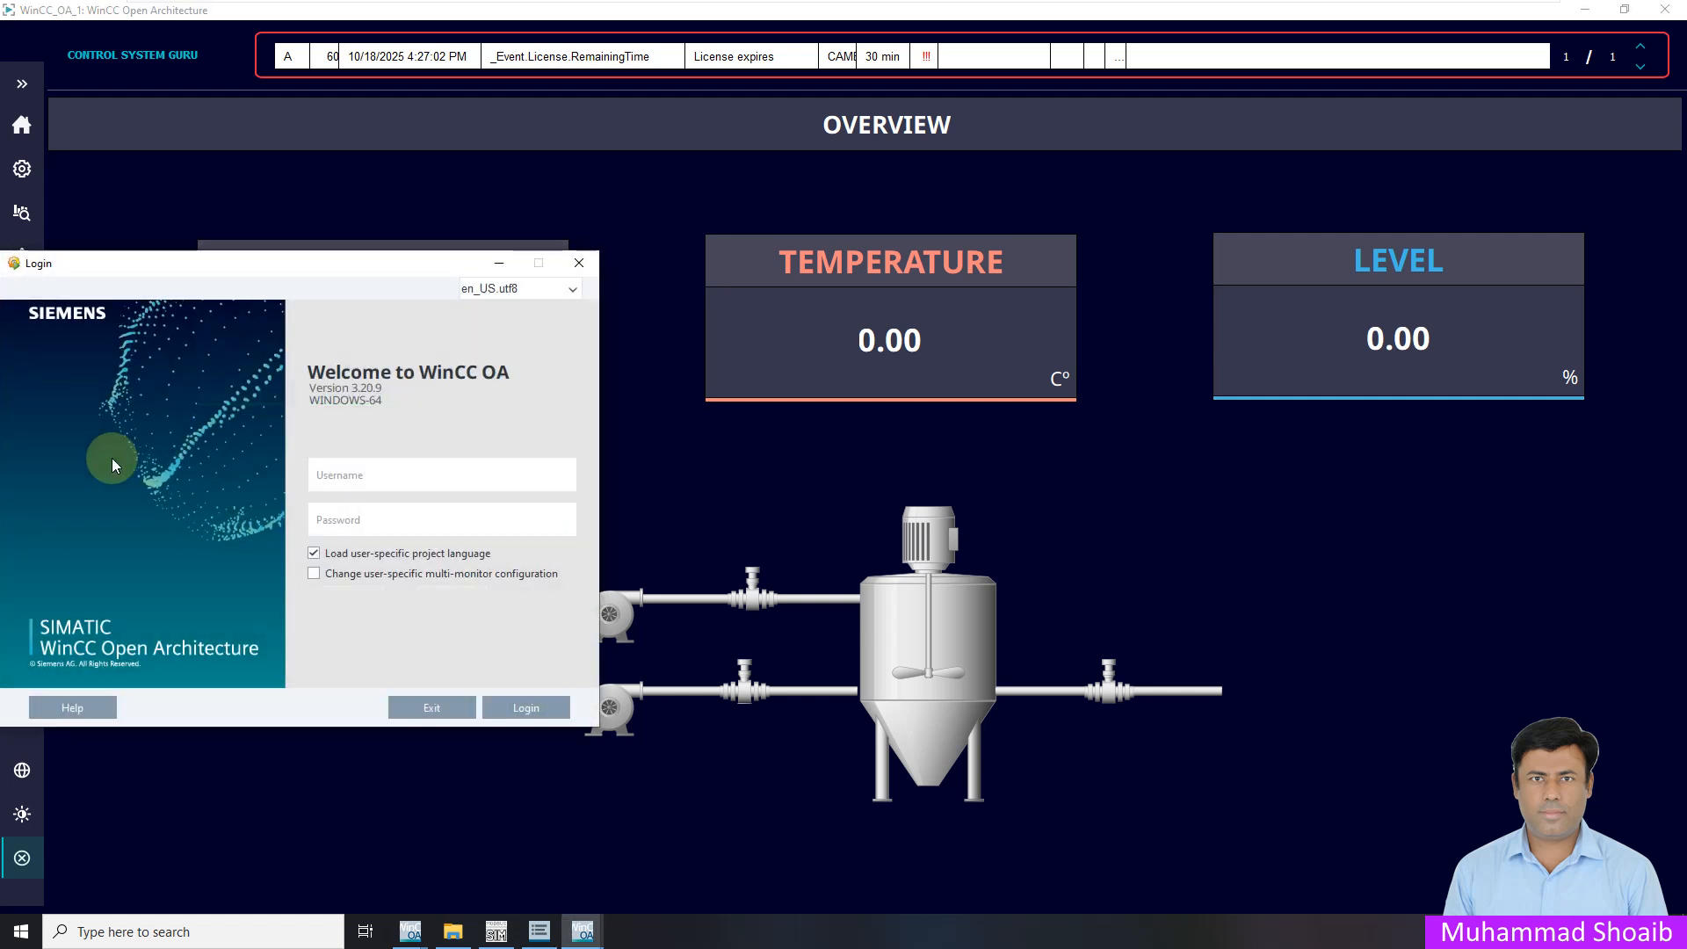
pyautogui.click(388, 482)
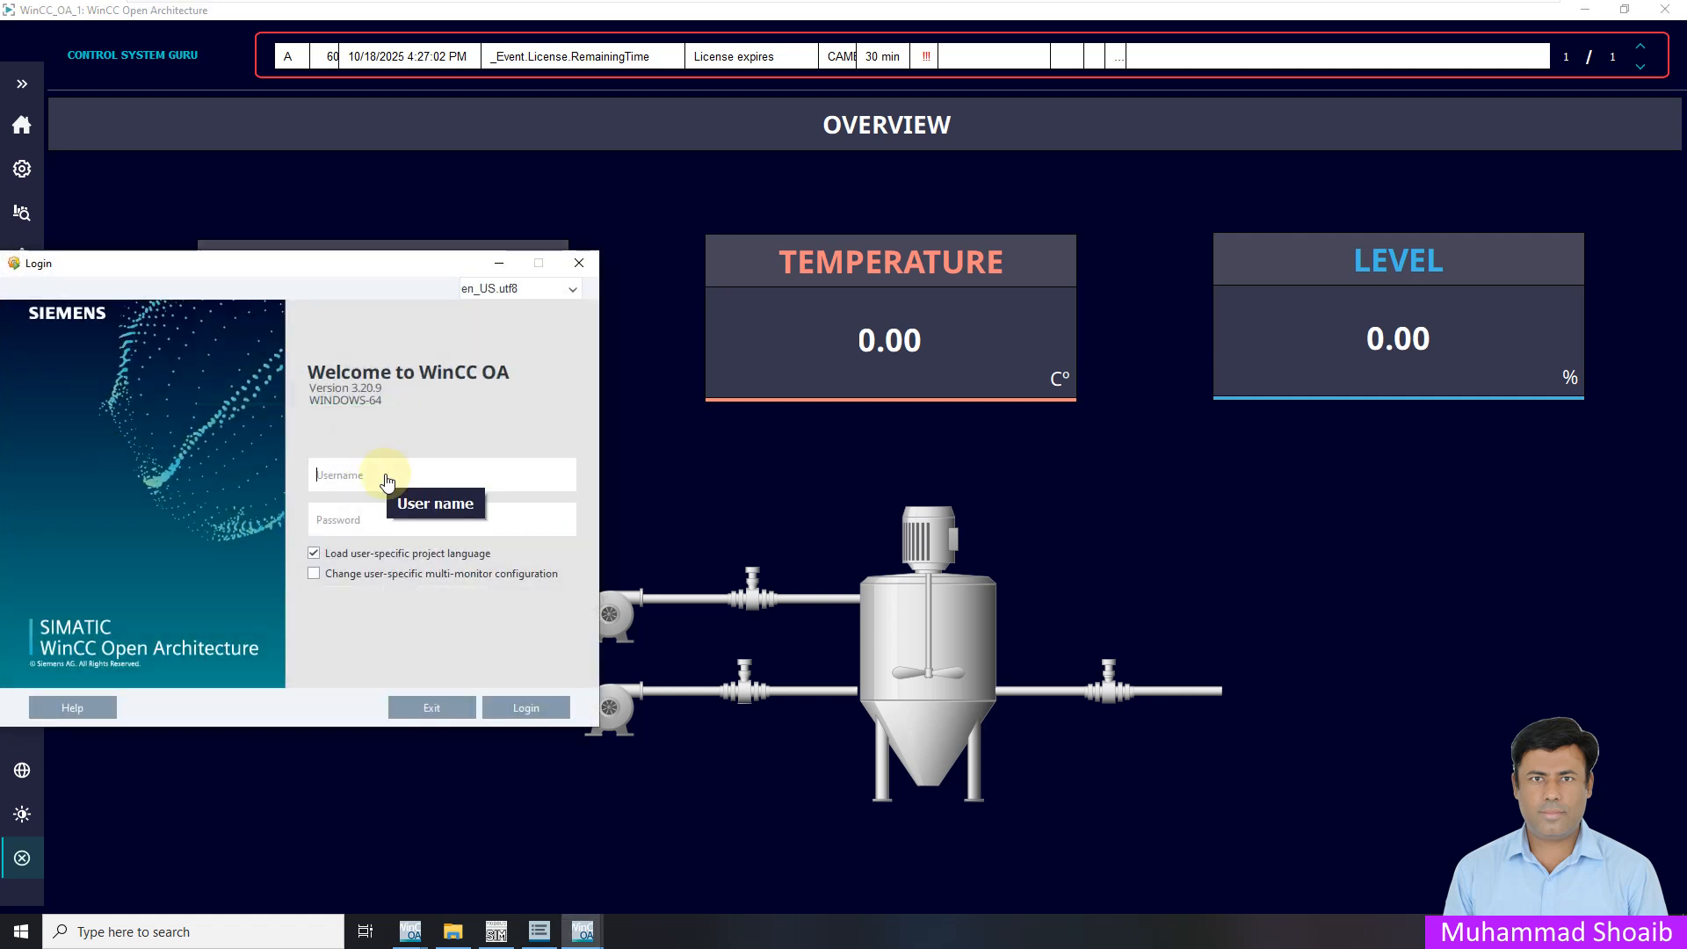
pyautogui.write('operator1')
pyautogui.press('Tab')
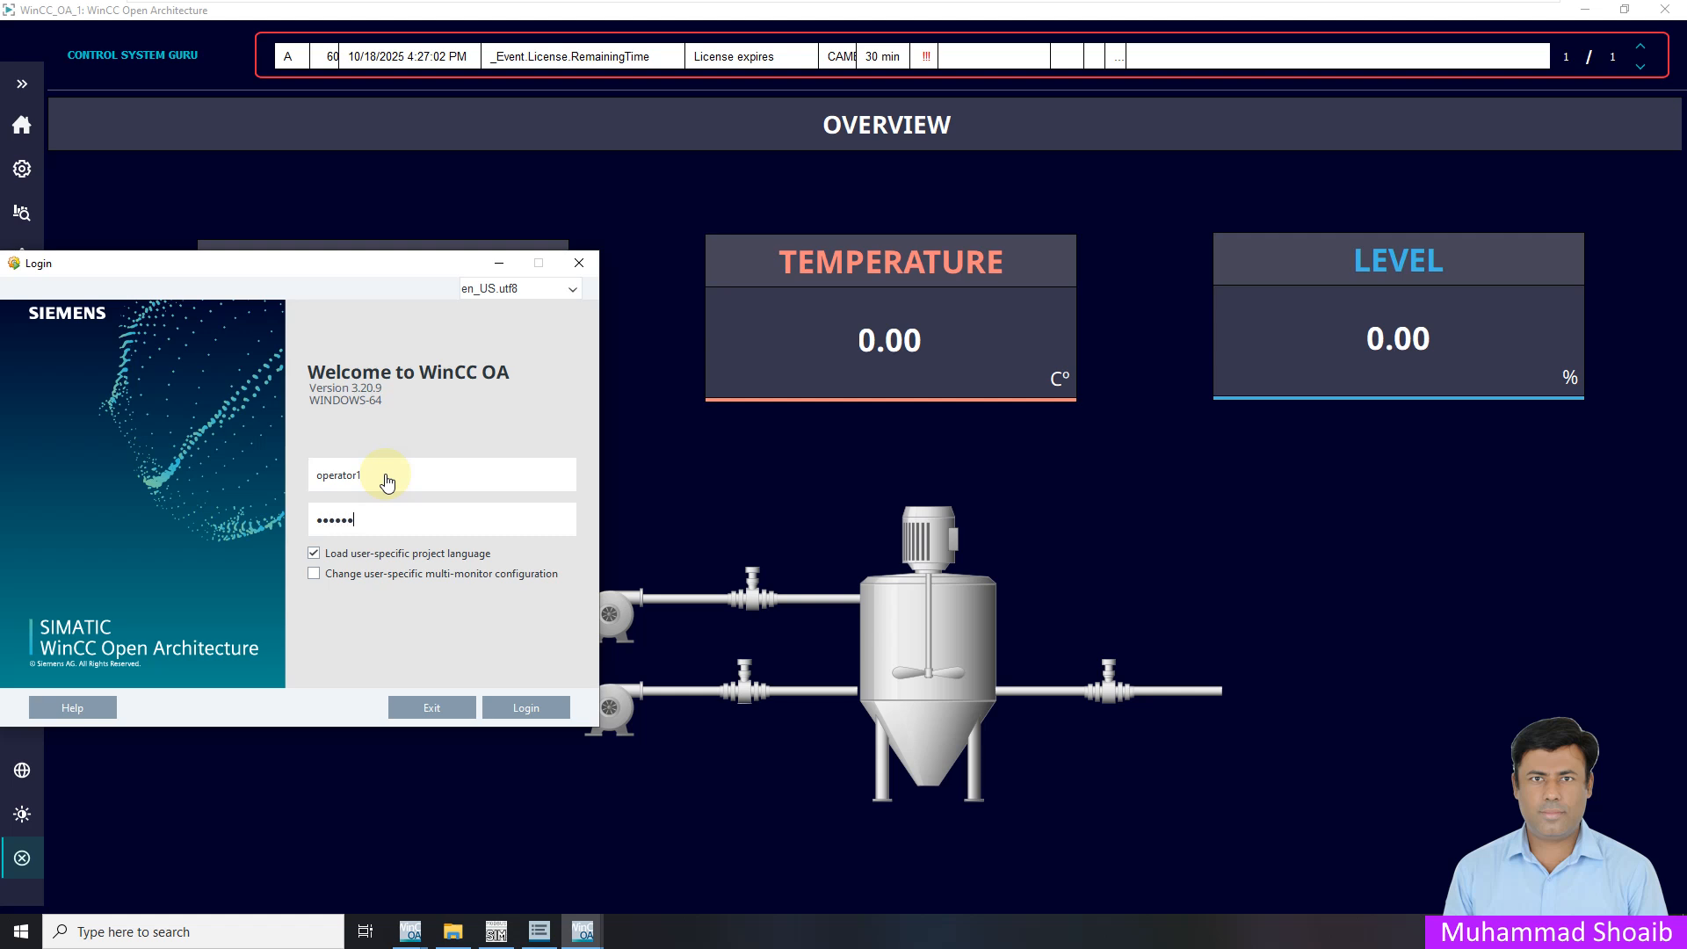
pyautogui.click(540, 709)
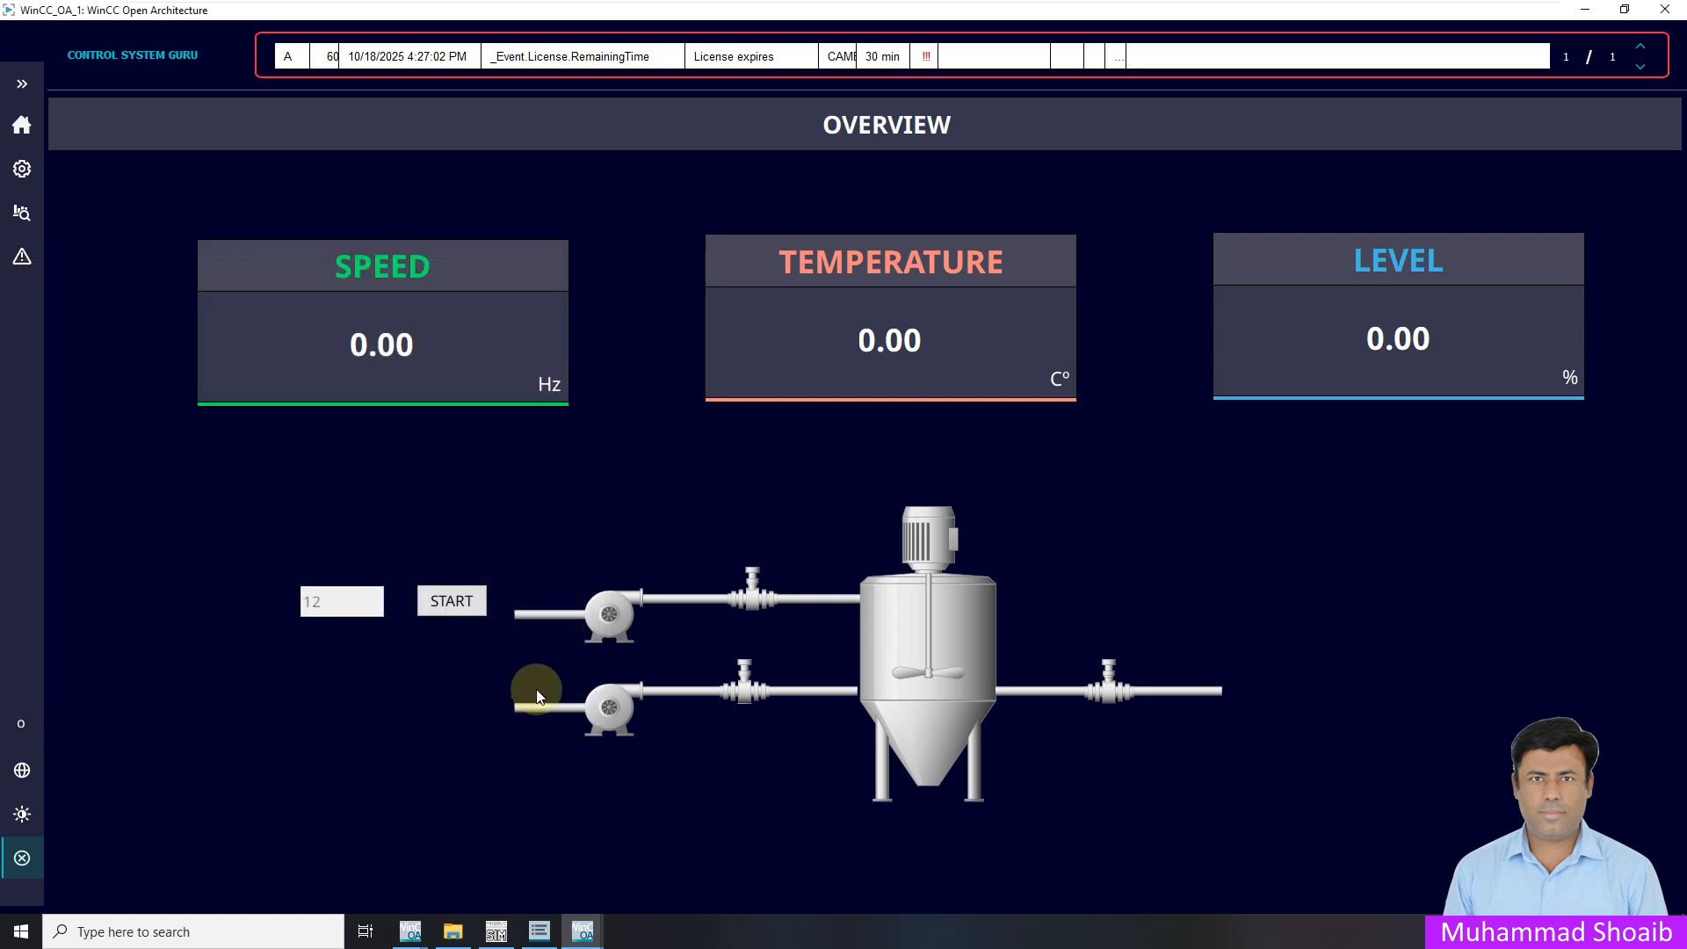
# As the operator, press START and check that coil 00111 turns on in ModSim
pyautogui.click(21, 83)
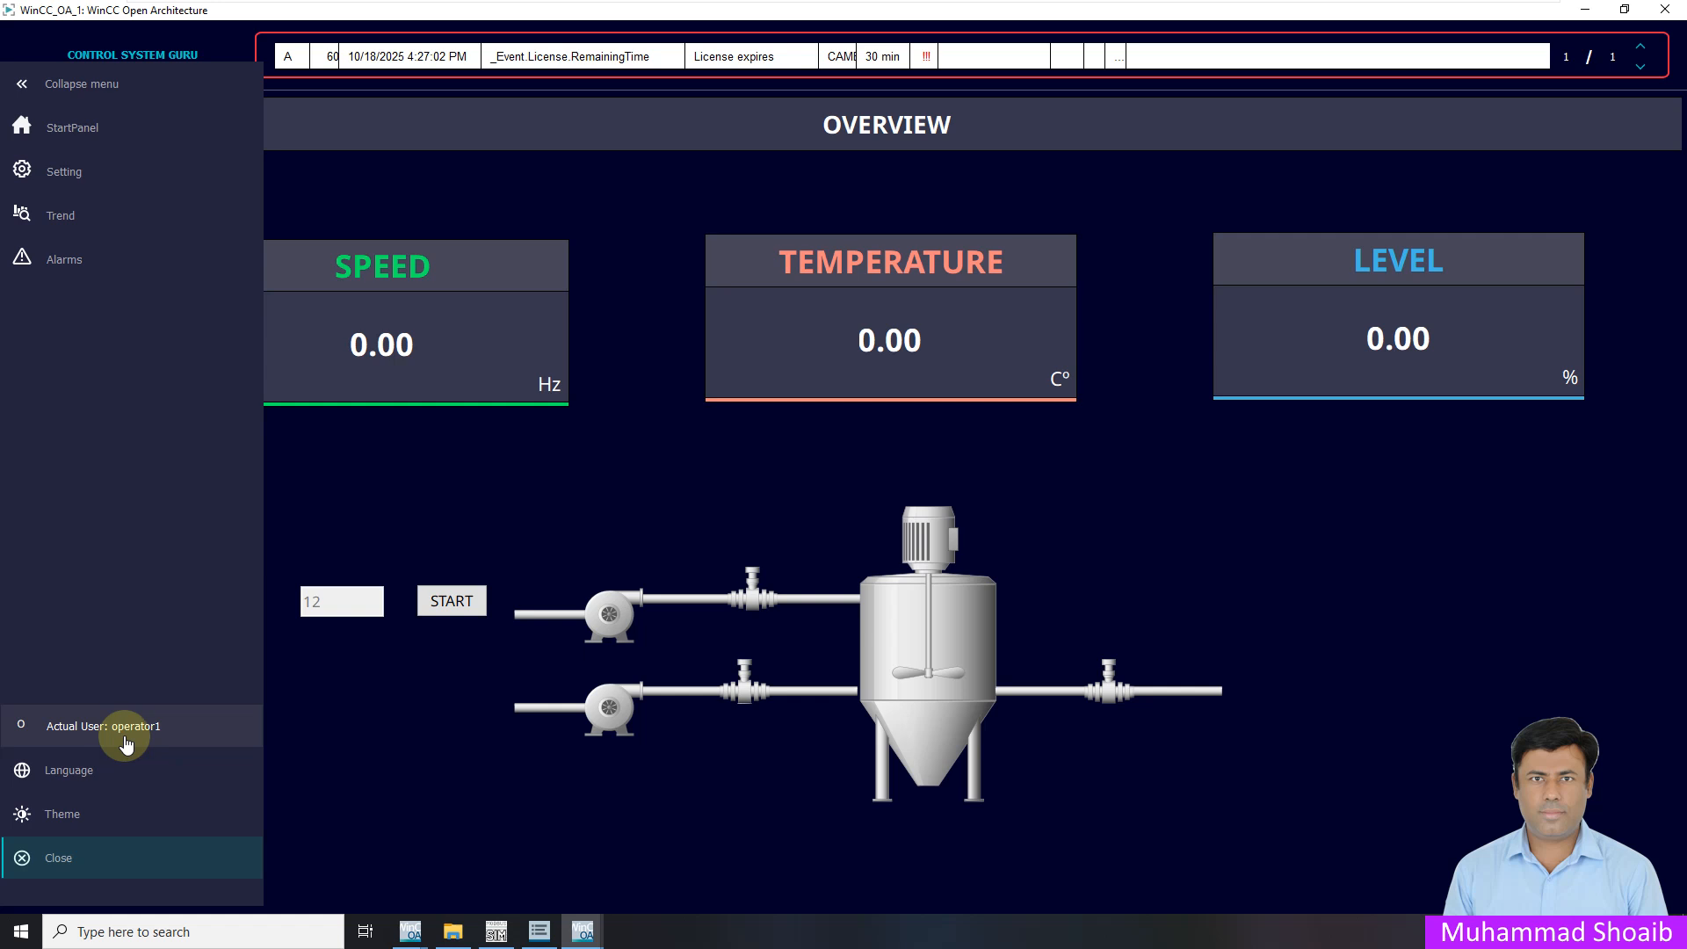
pyautogui.click(410, 721)
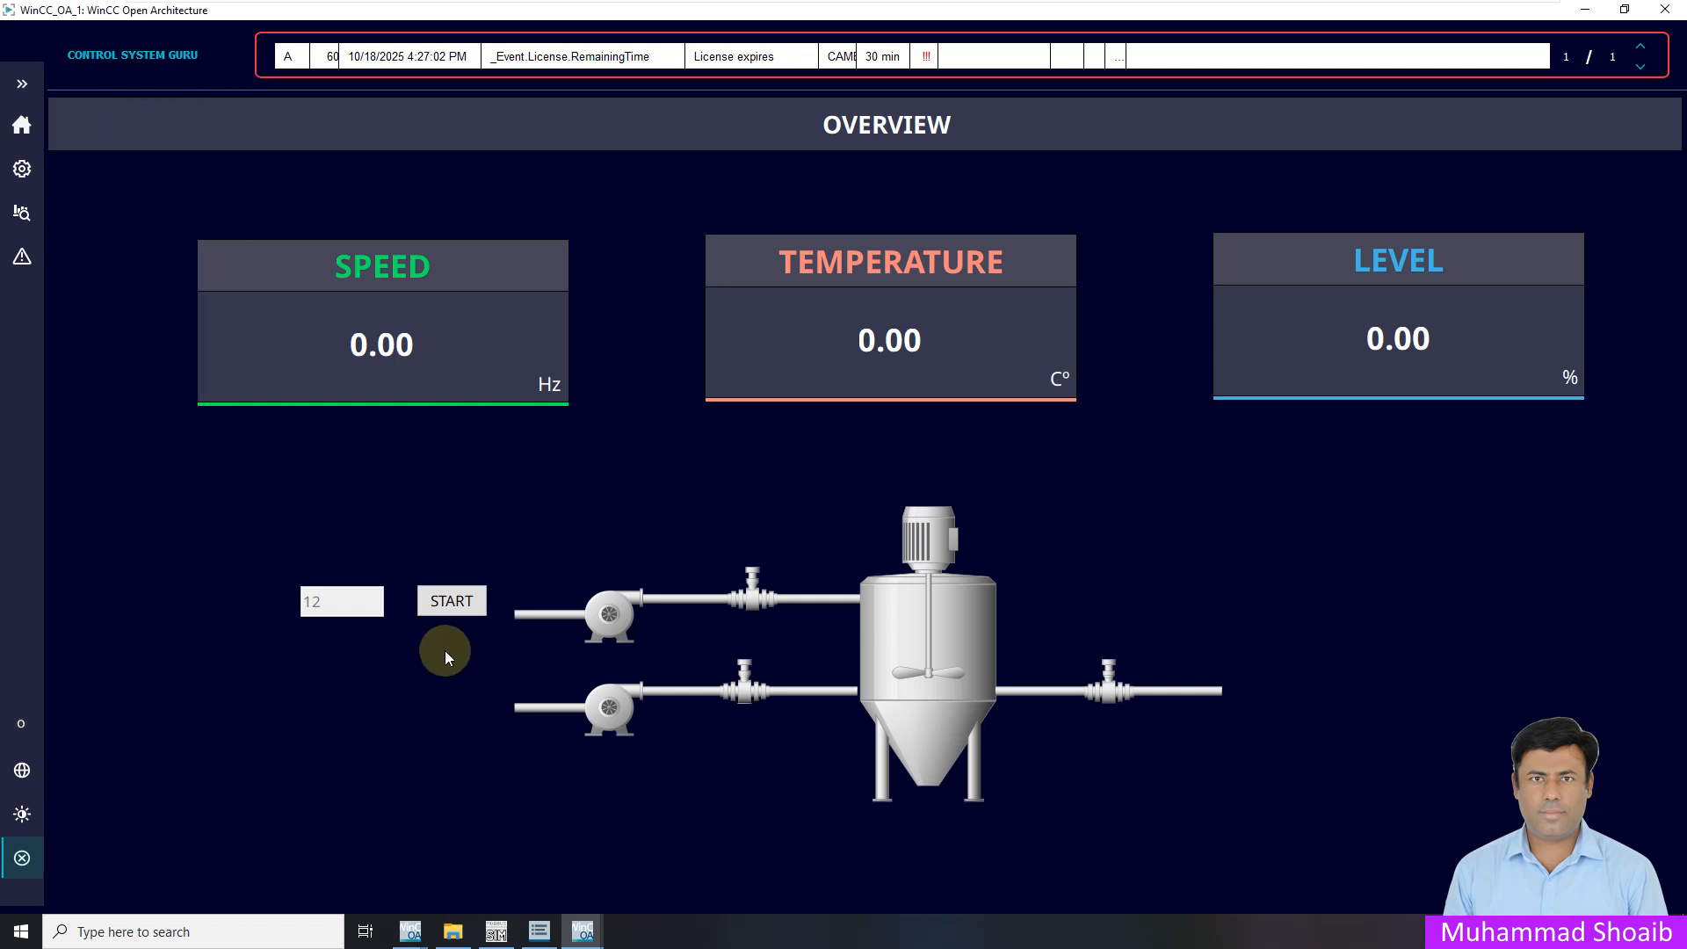
pyautogui.click(451, 603)
pyautogui.click(497, 931)
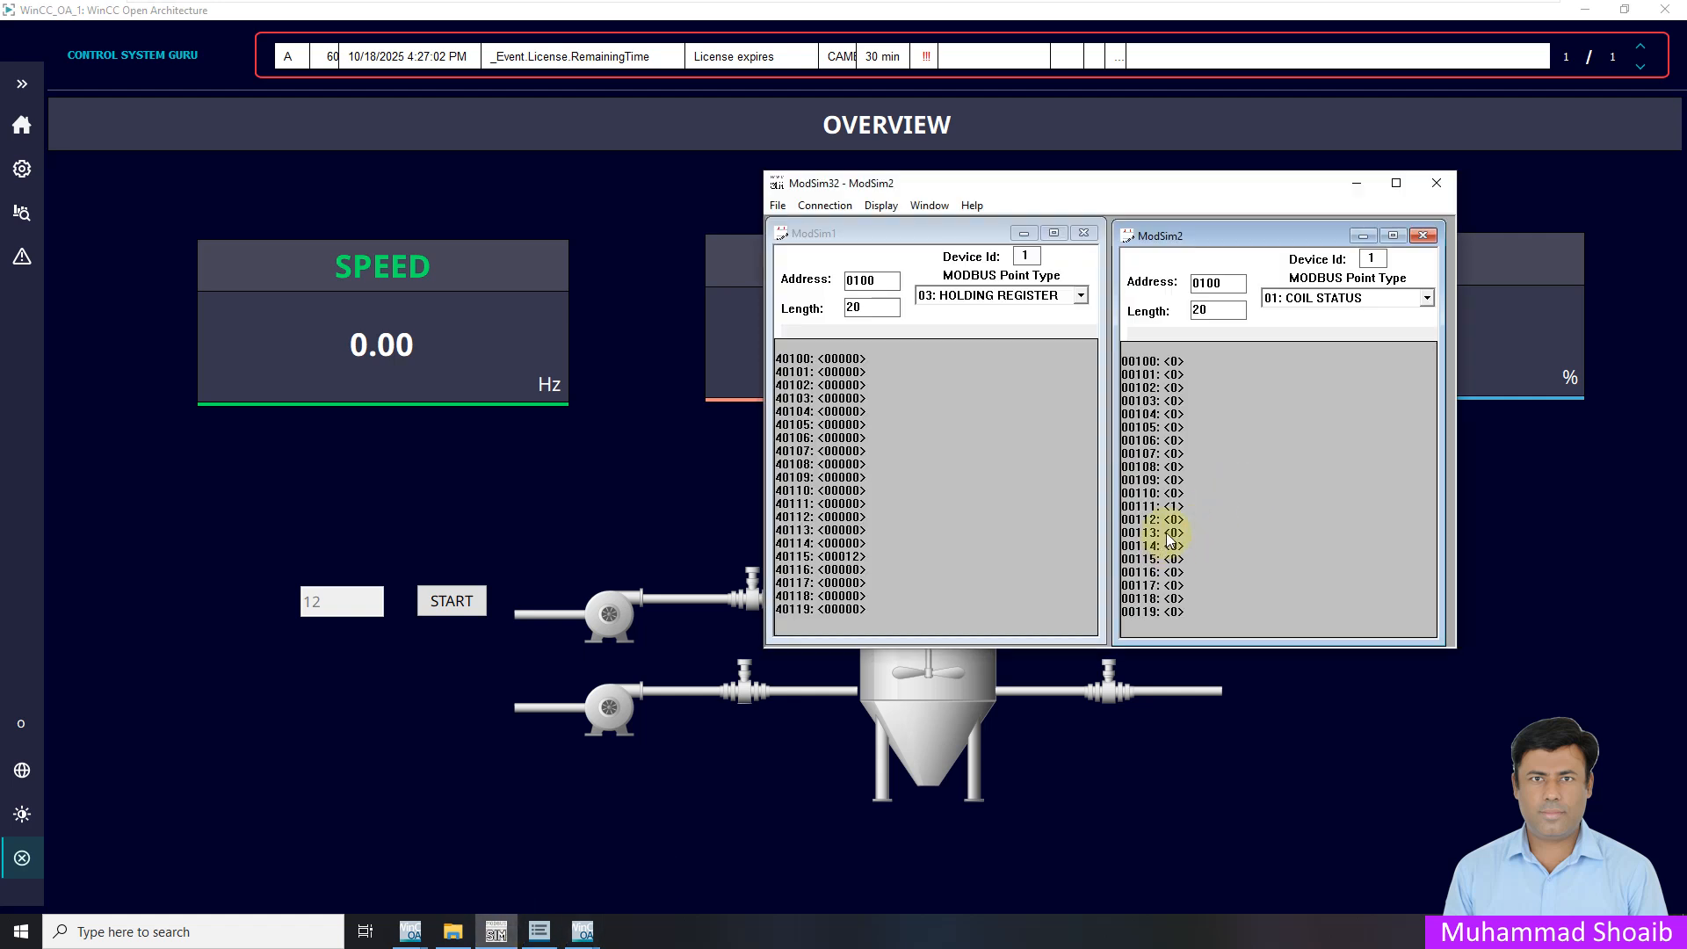
pyautogui.click(466, 600)
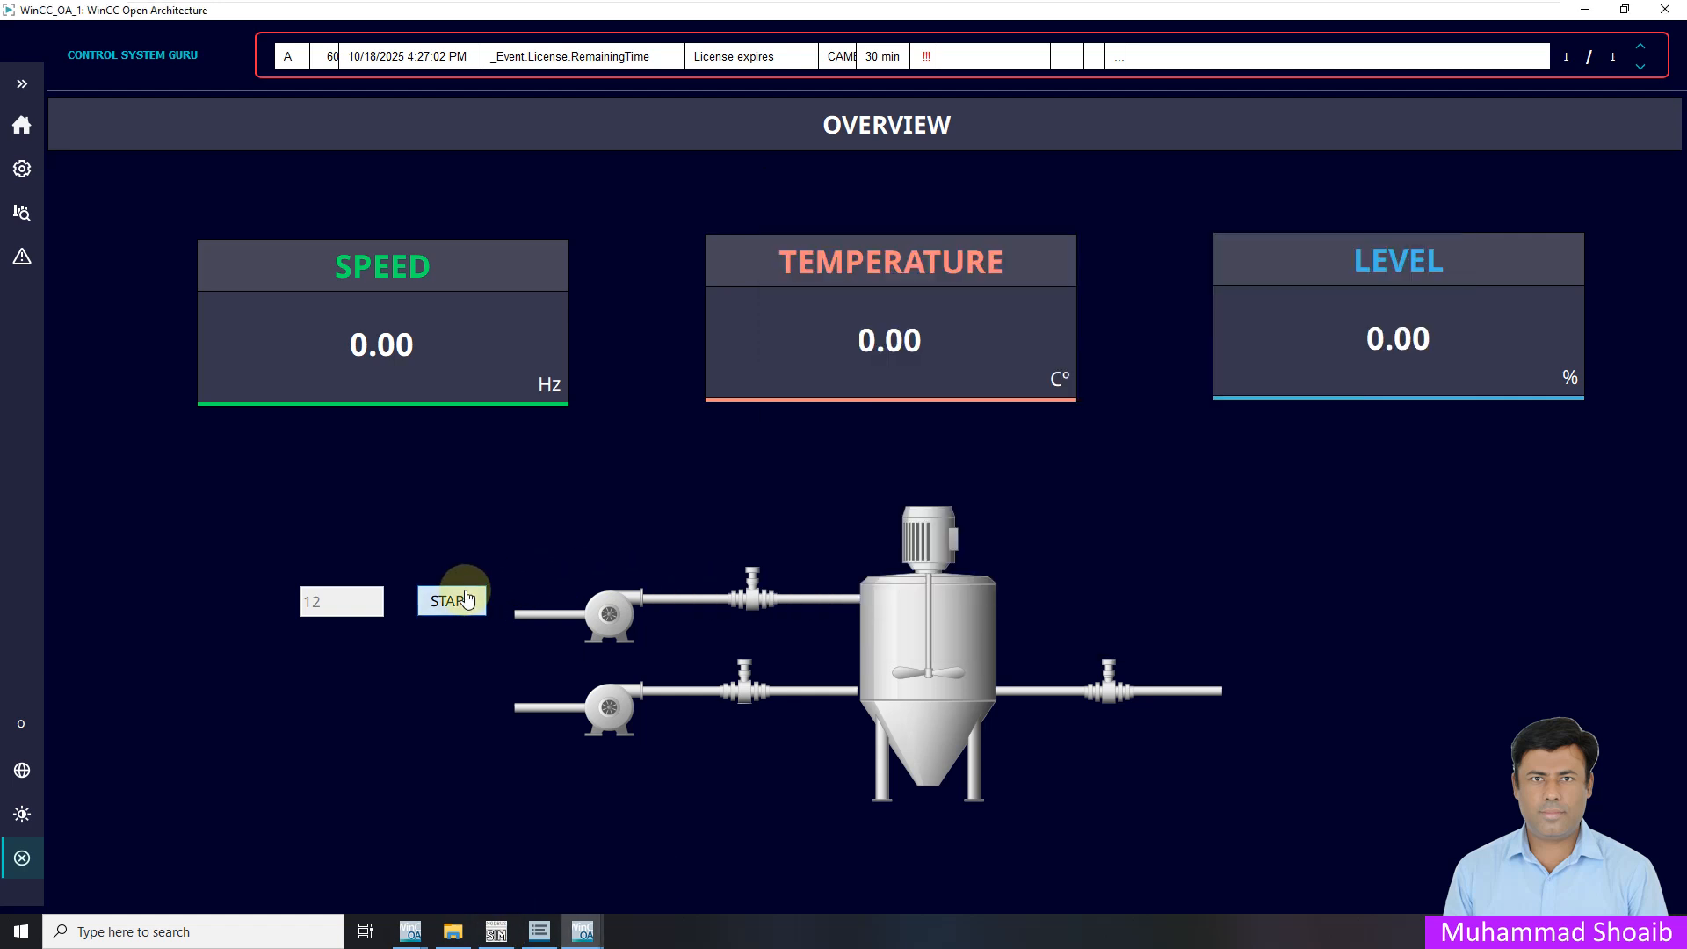
pyautogui.click(497, 932)
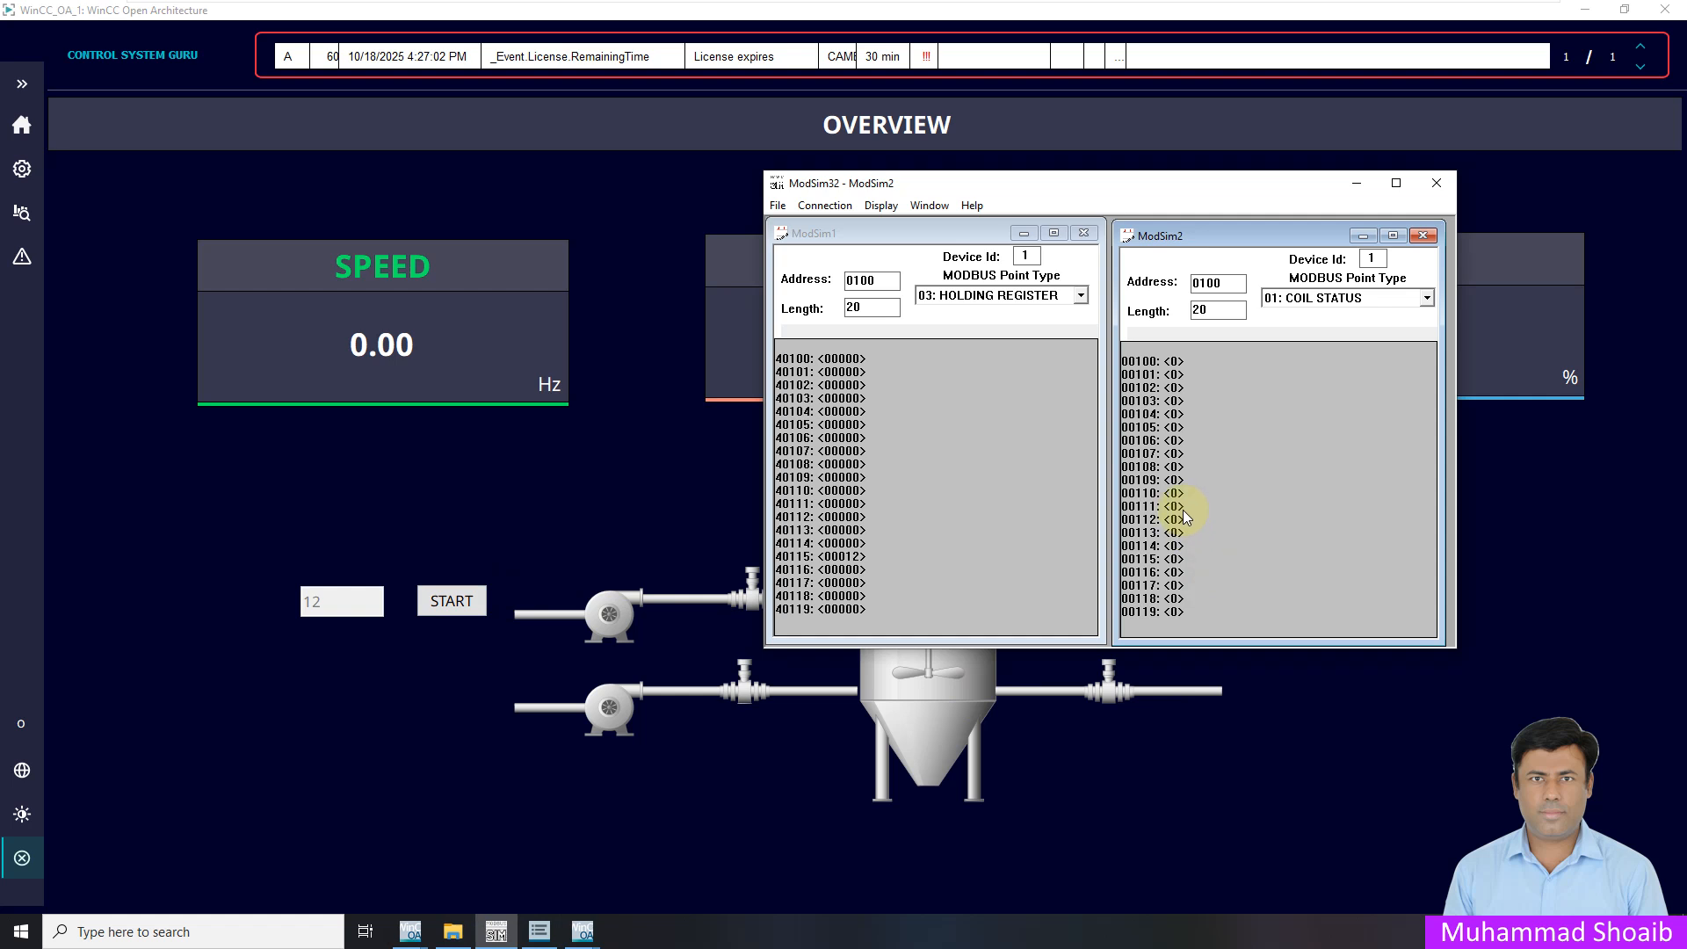
pyautogui.click(486, 567)
pyautogui.click(332, 605)
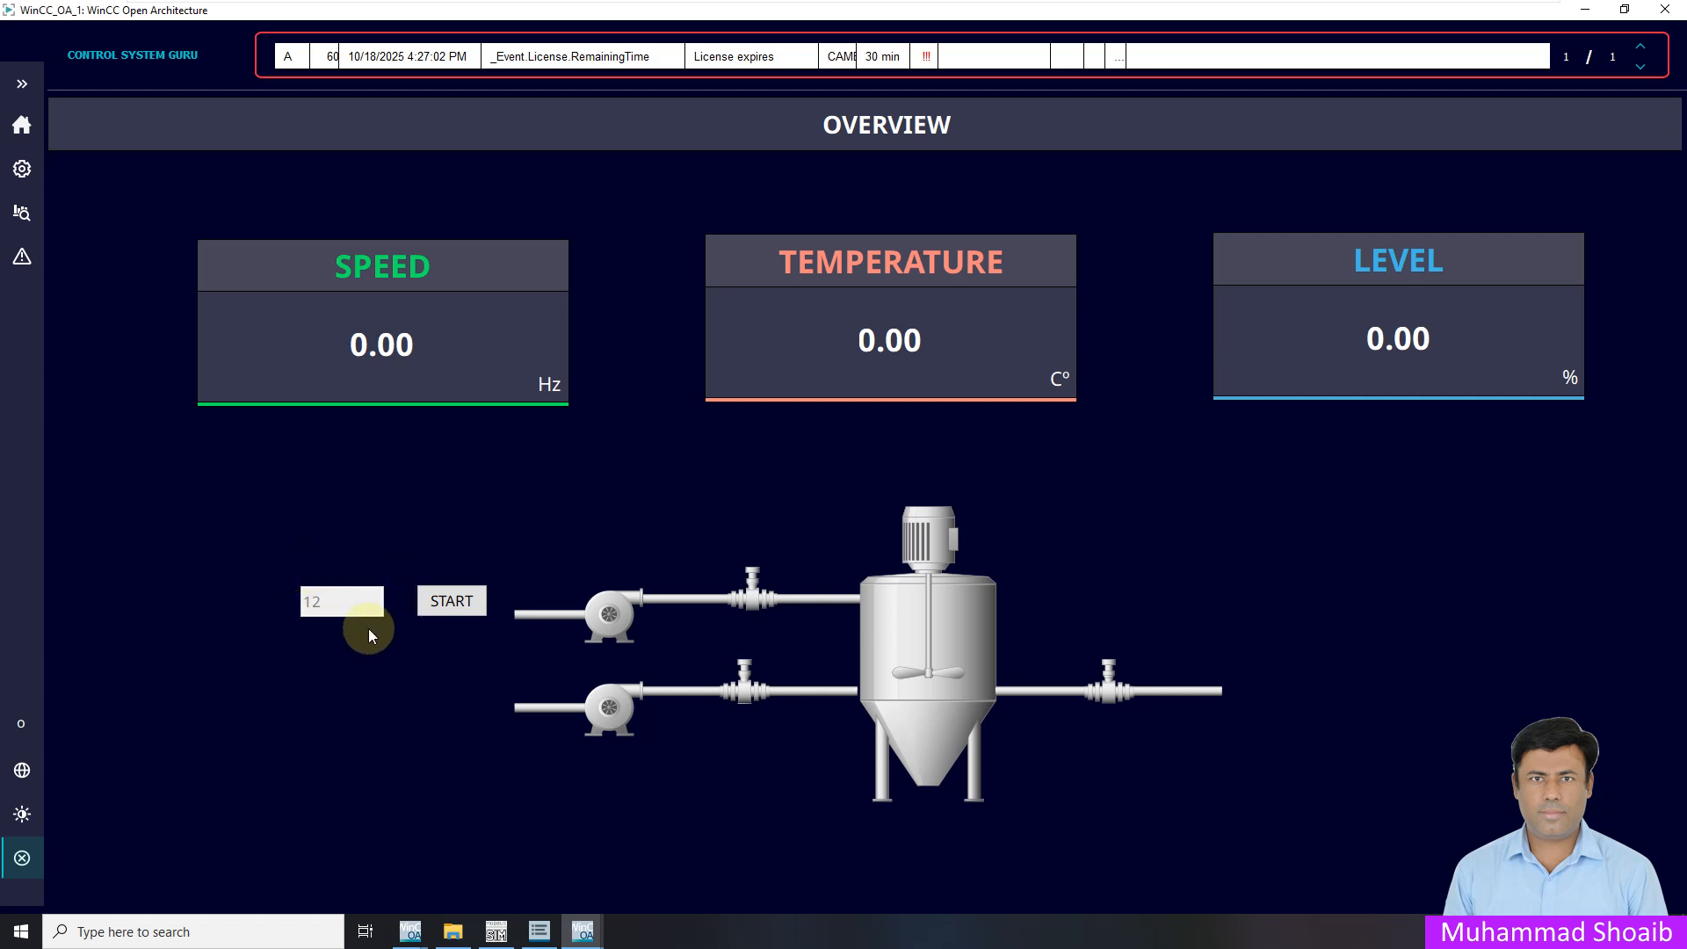
pyautogui.click(22, 86)
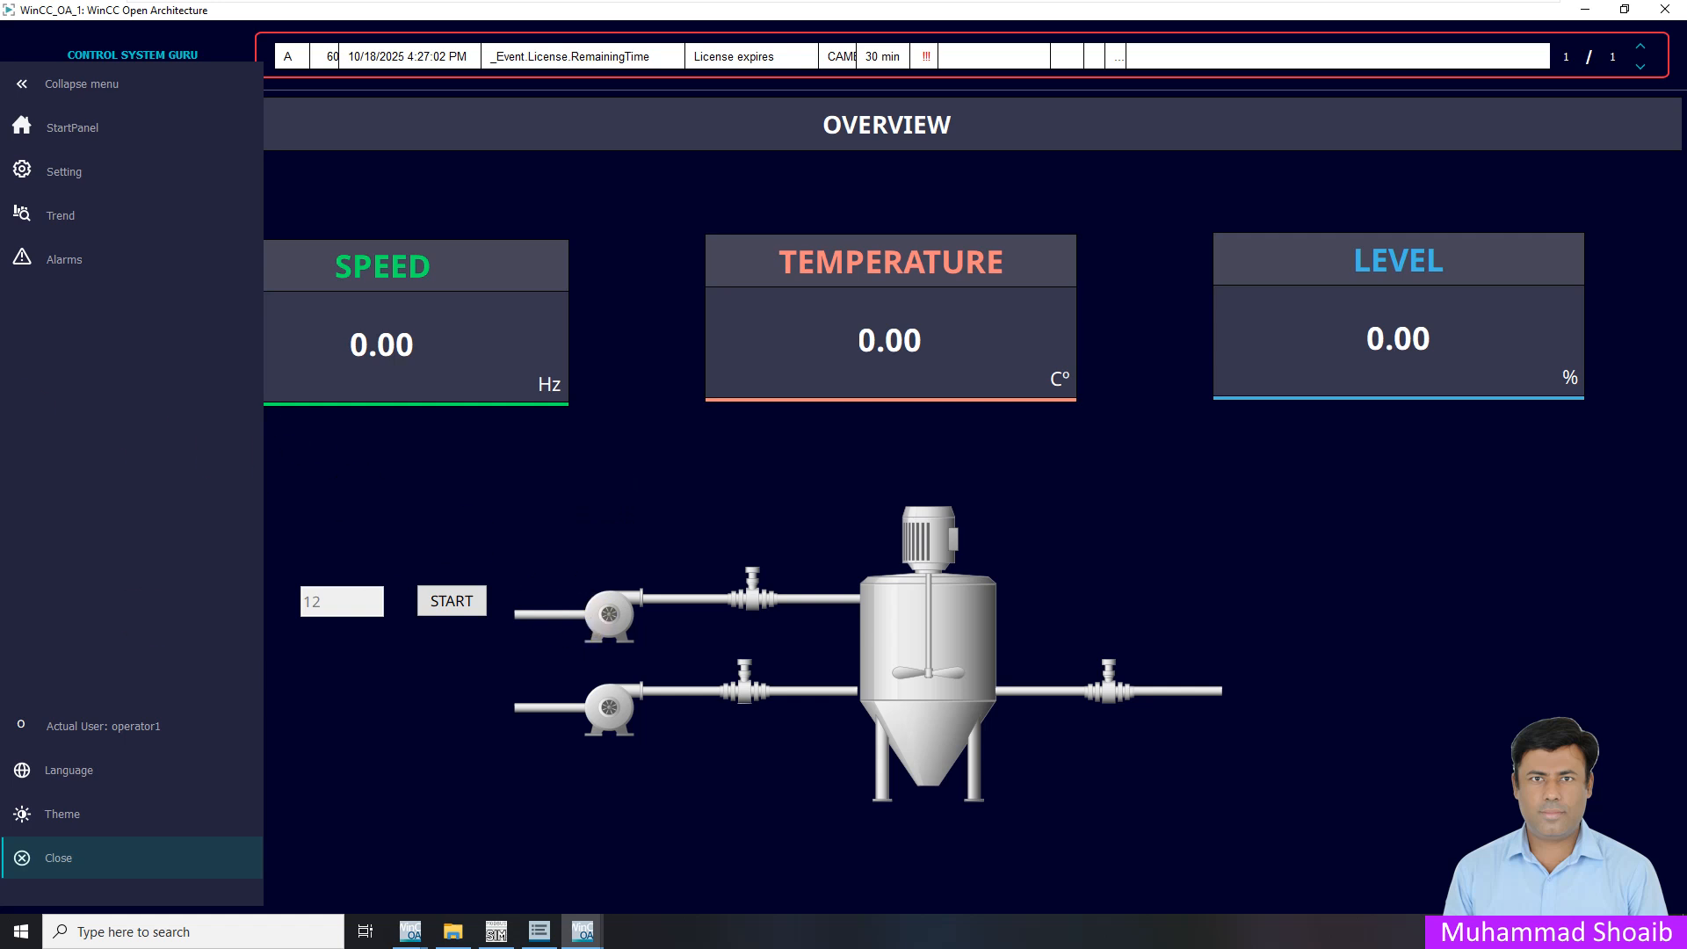
# Log out the operator and log back in with the supervisor account's user name and password
pyautogui.click(126, 724)
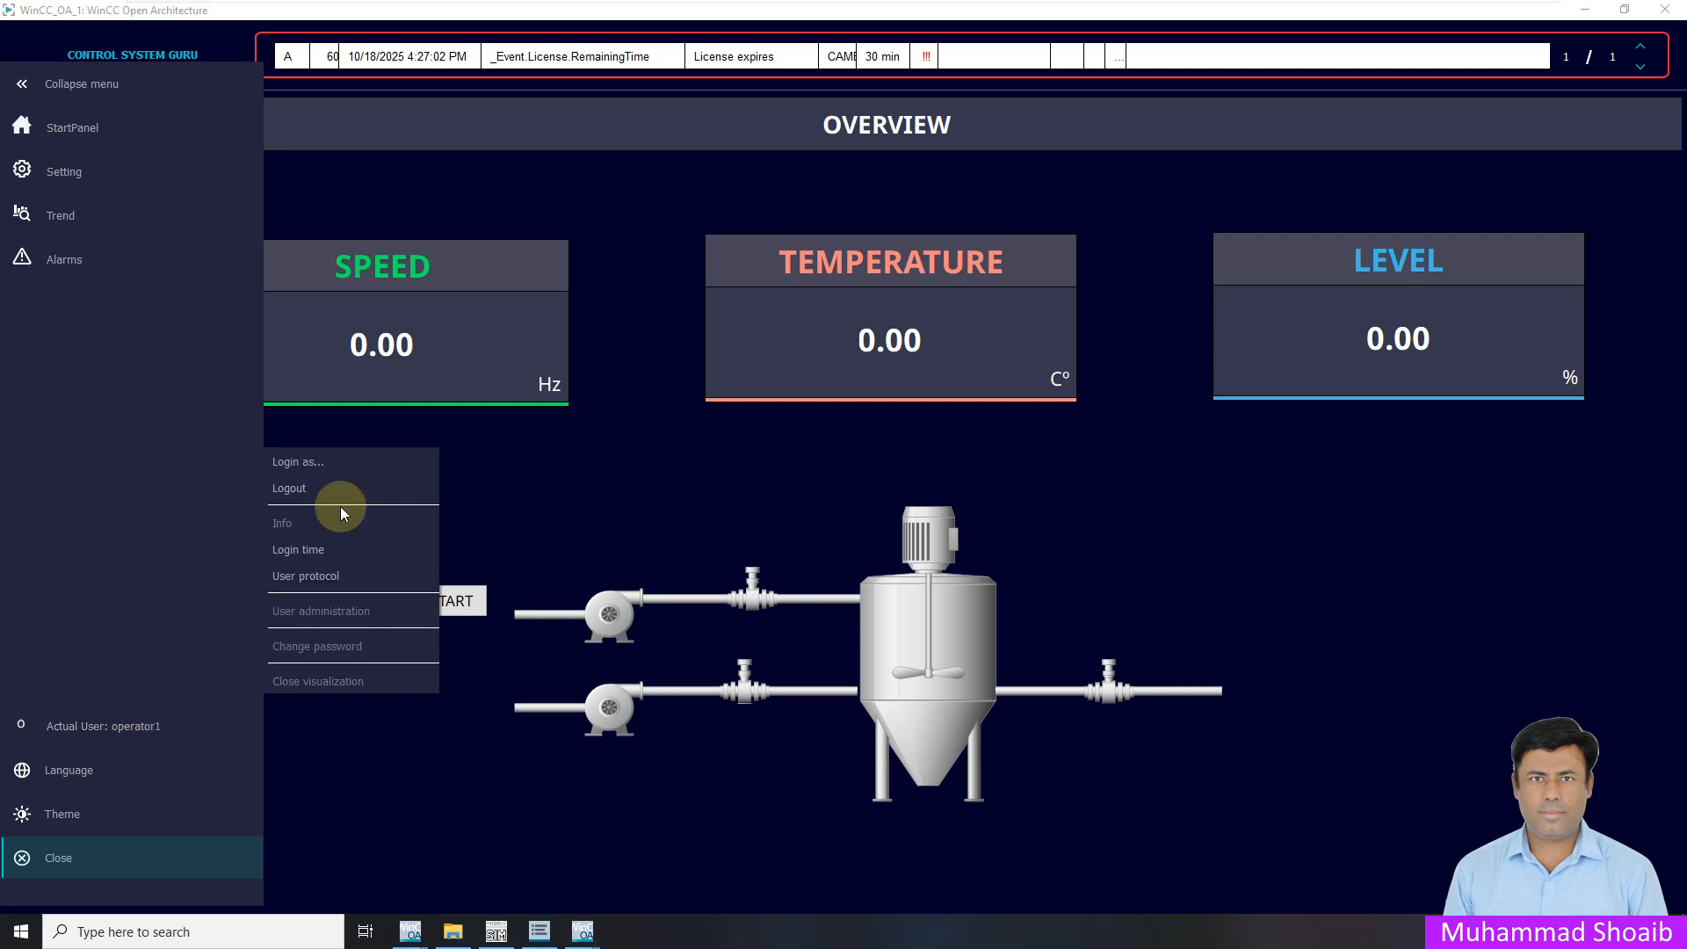
pyautogui.click(290, 488)
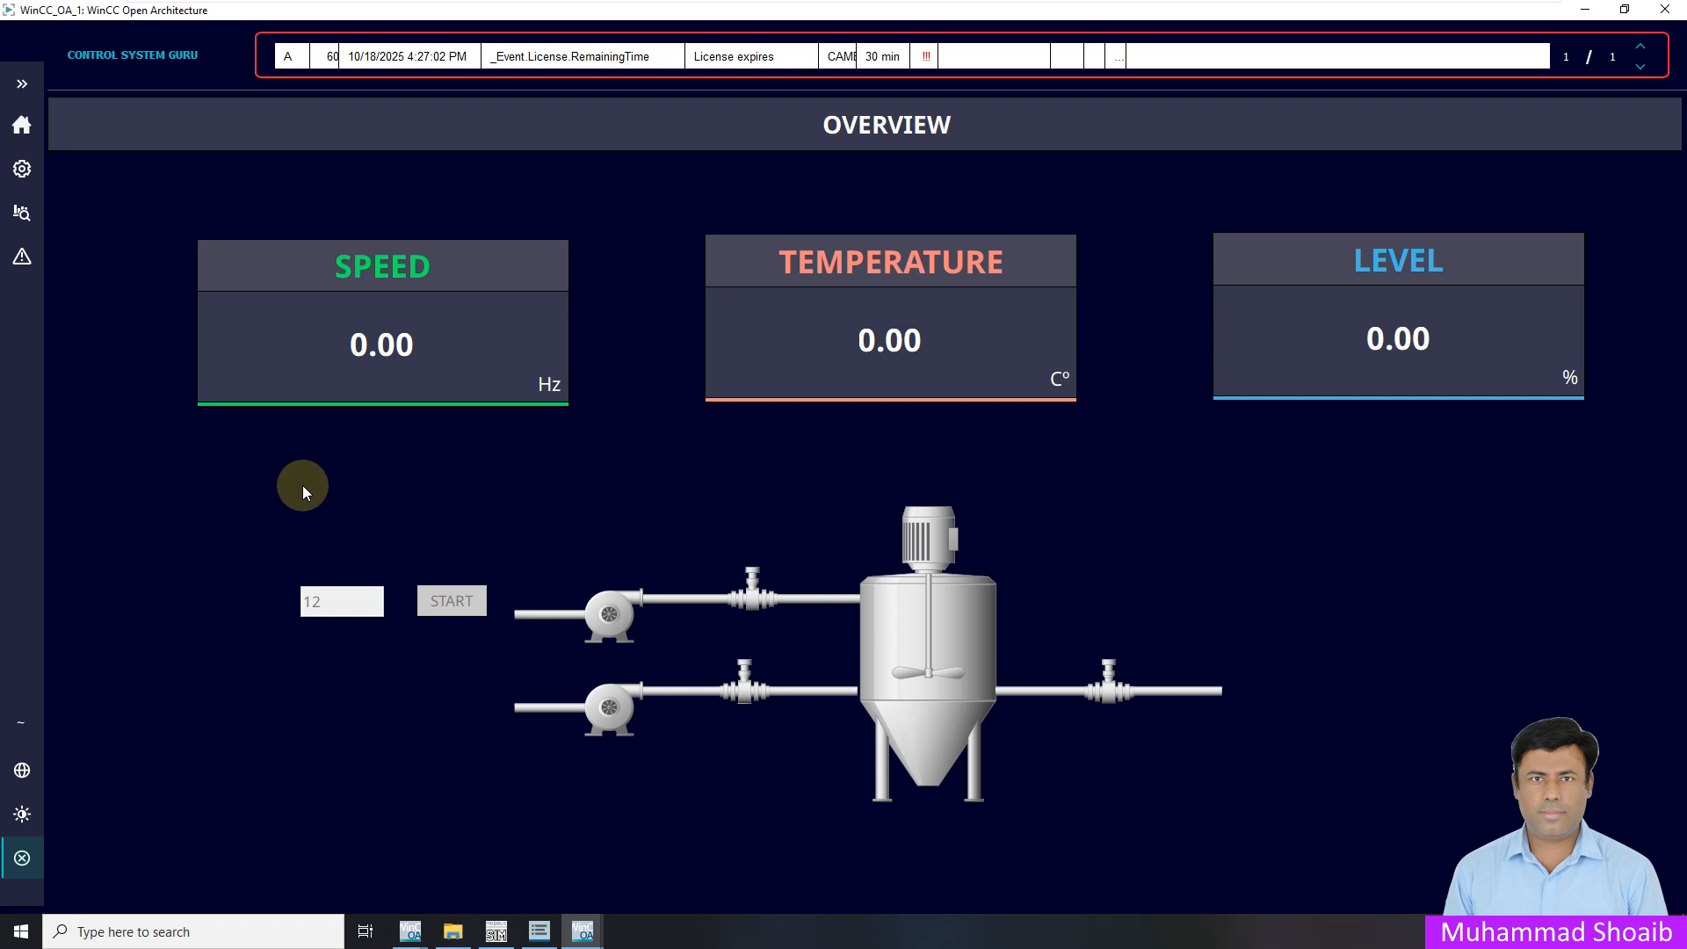
pyautogui.click(23, 718)
pyautogui.click(86, 462)
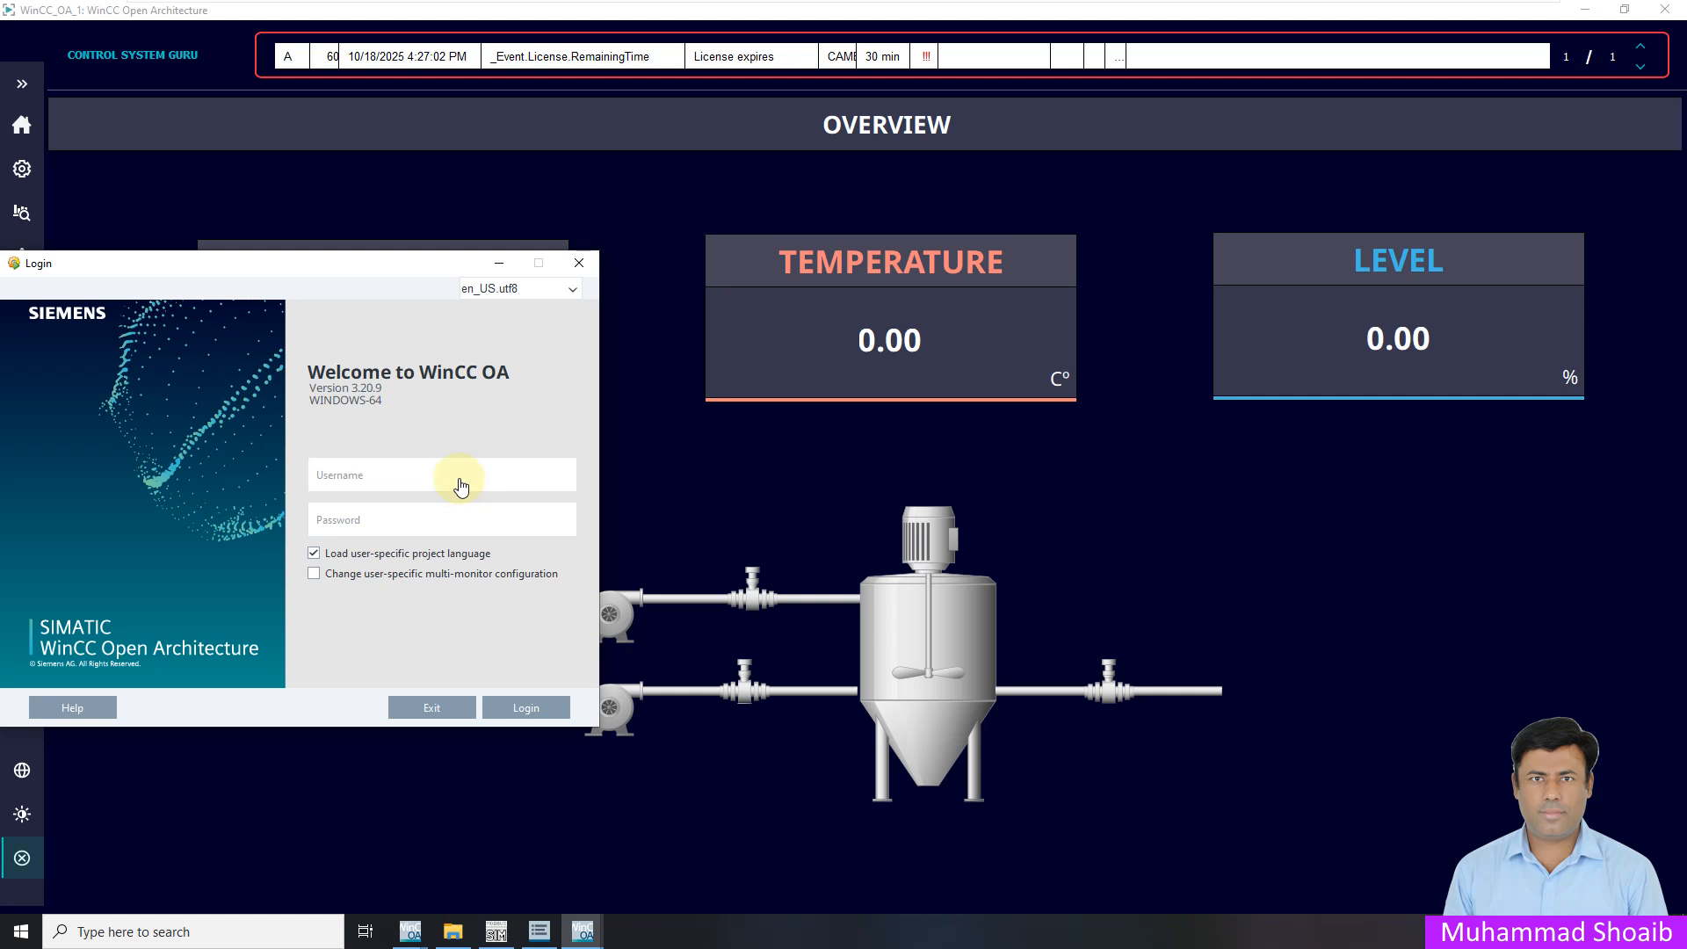
pyautogui.press('Tab')
pyautogui.click(549, 707)
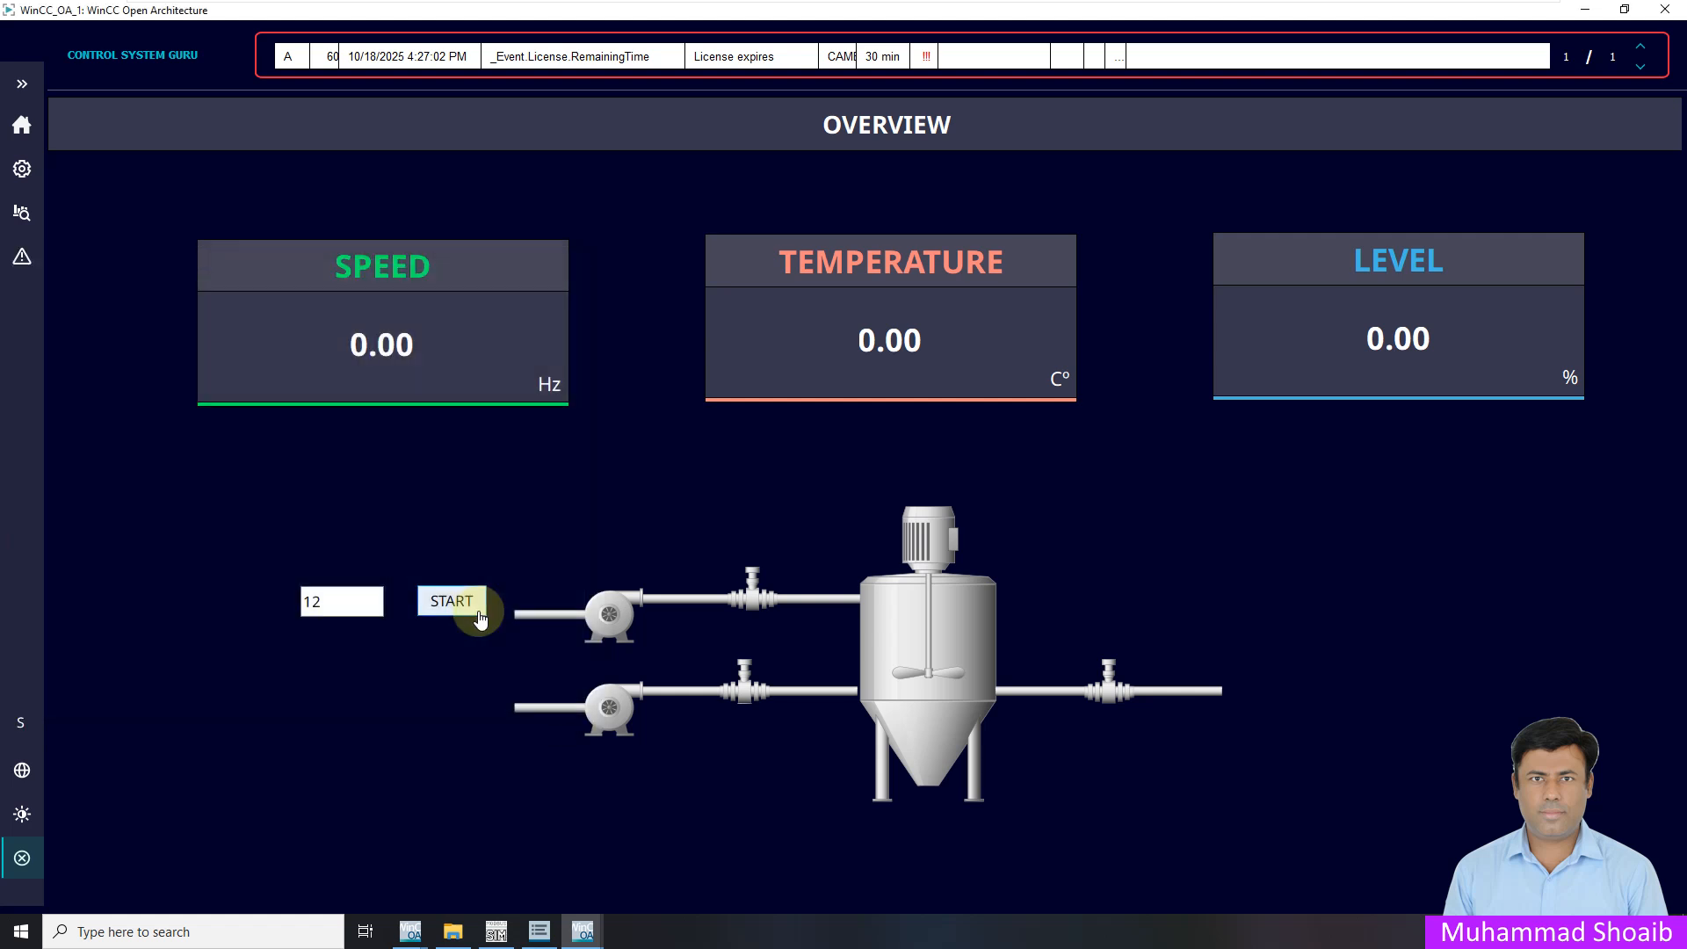
# As the supervisor, press START and check coil 00111 in ModSim
pyautogui.click(22, 88)
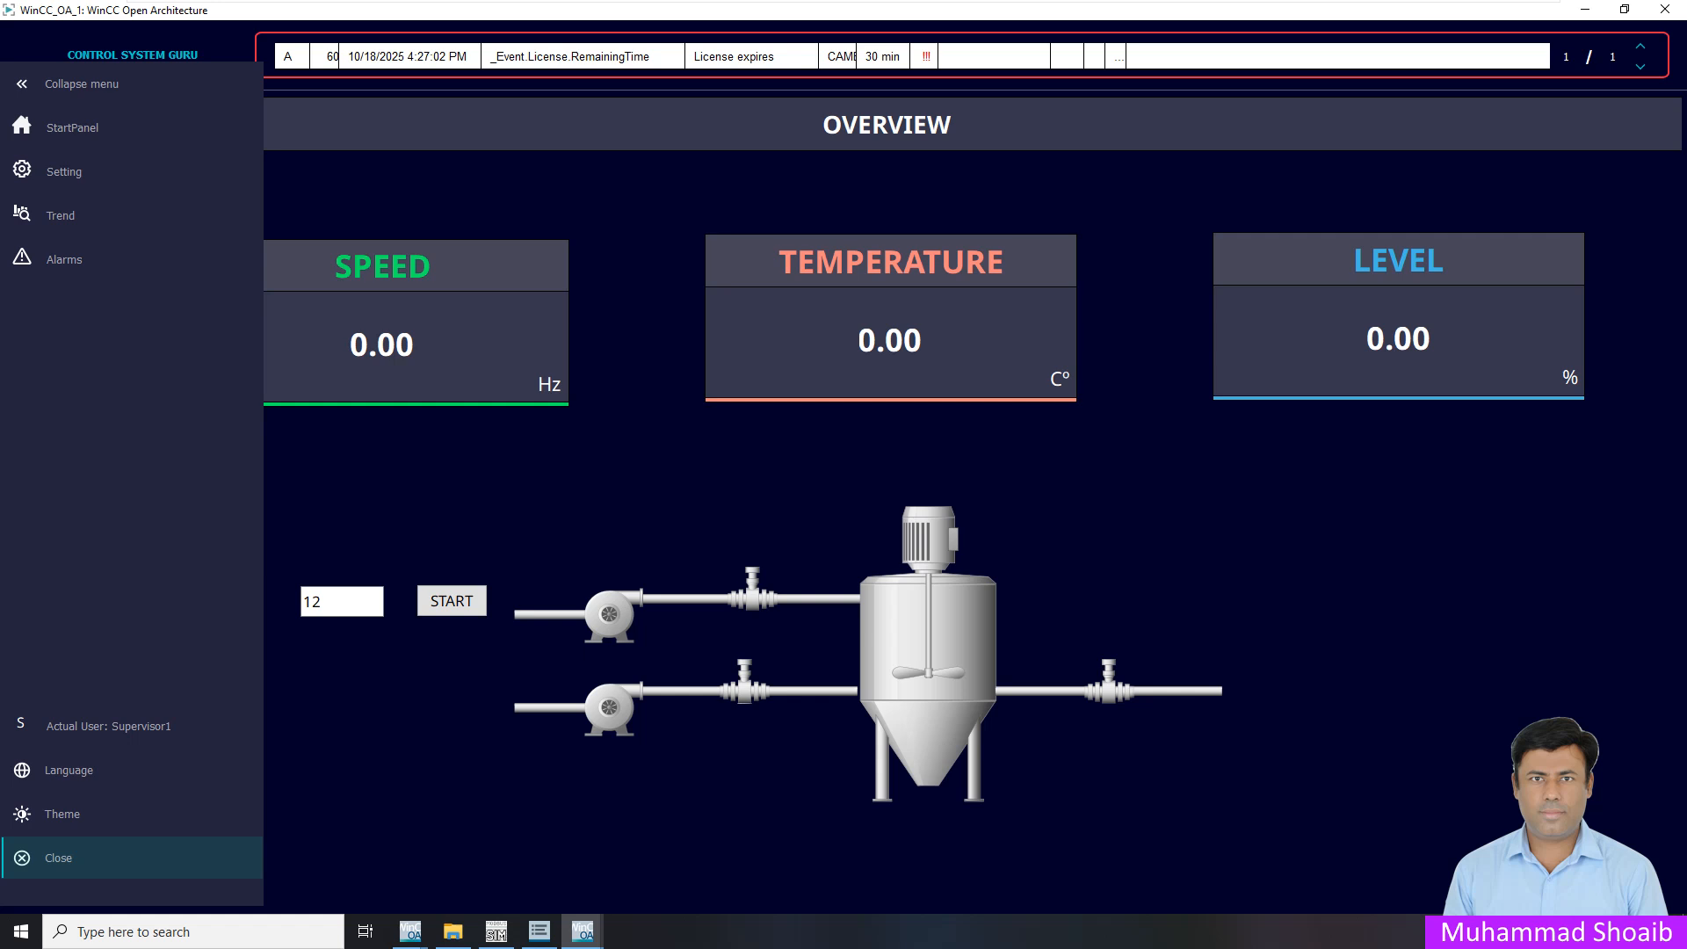
pyautogui.click(396, 635)
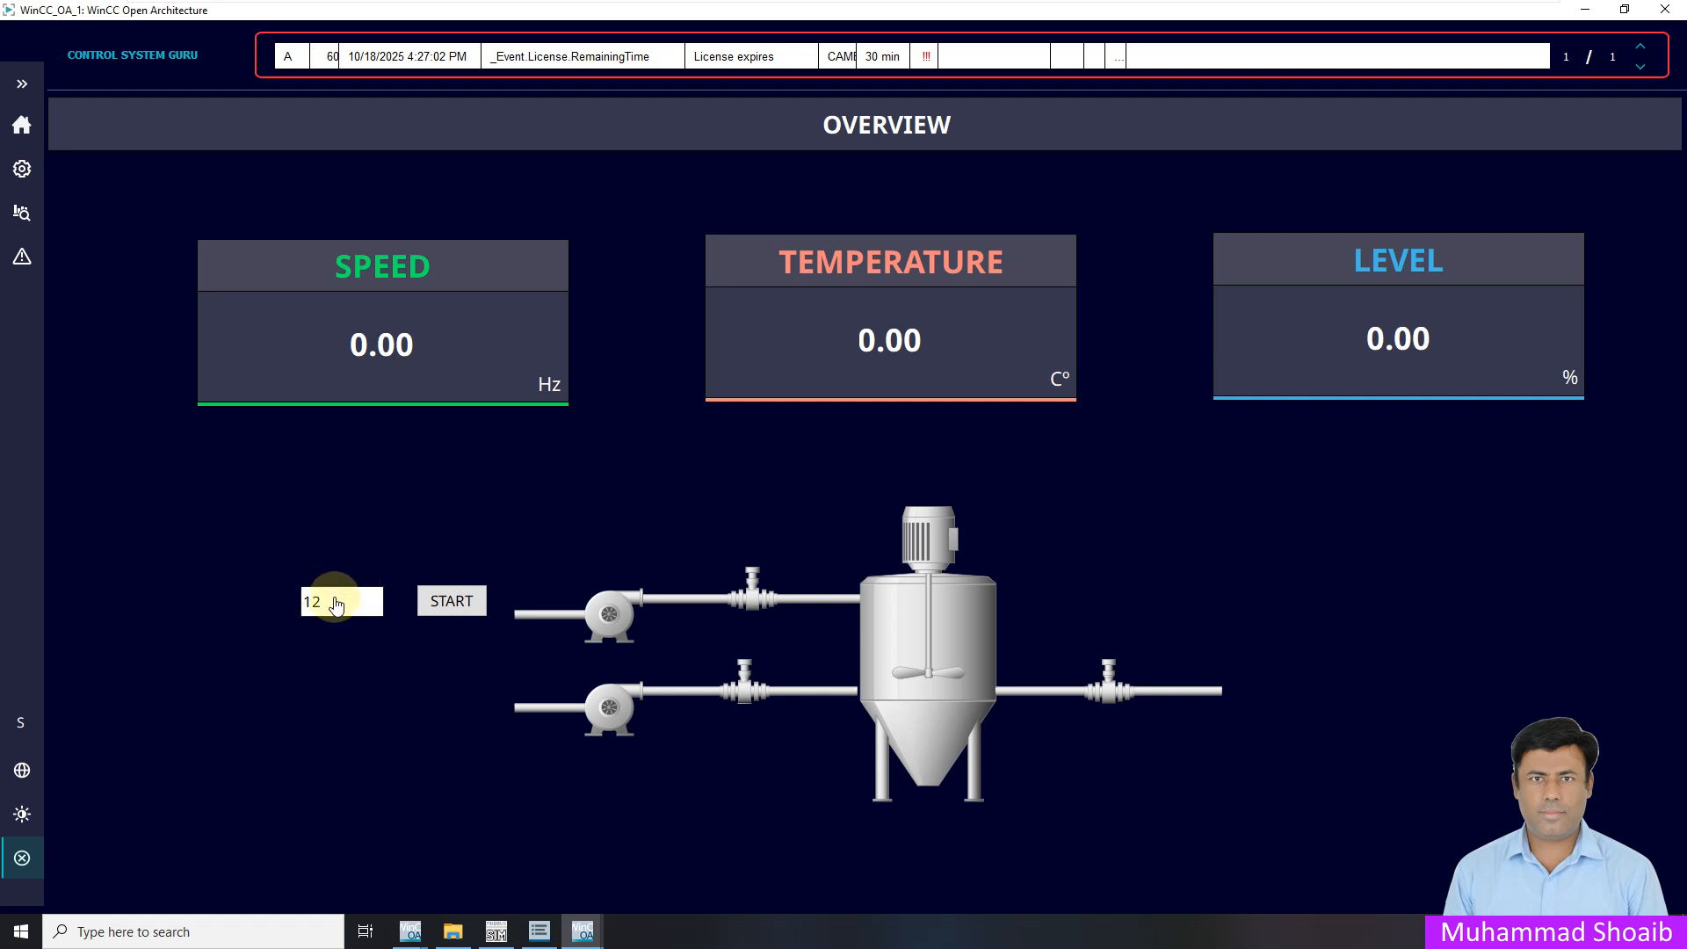
pyautogui.click(452, 603)
pyautogui.click(497, 932)
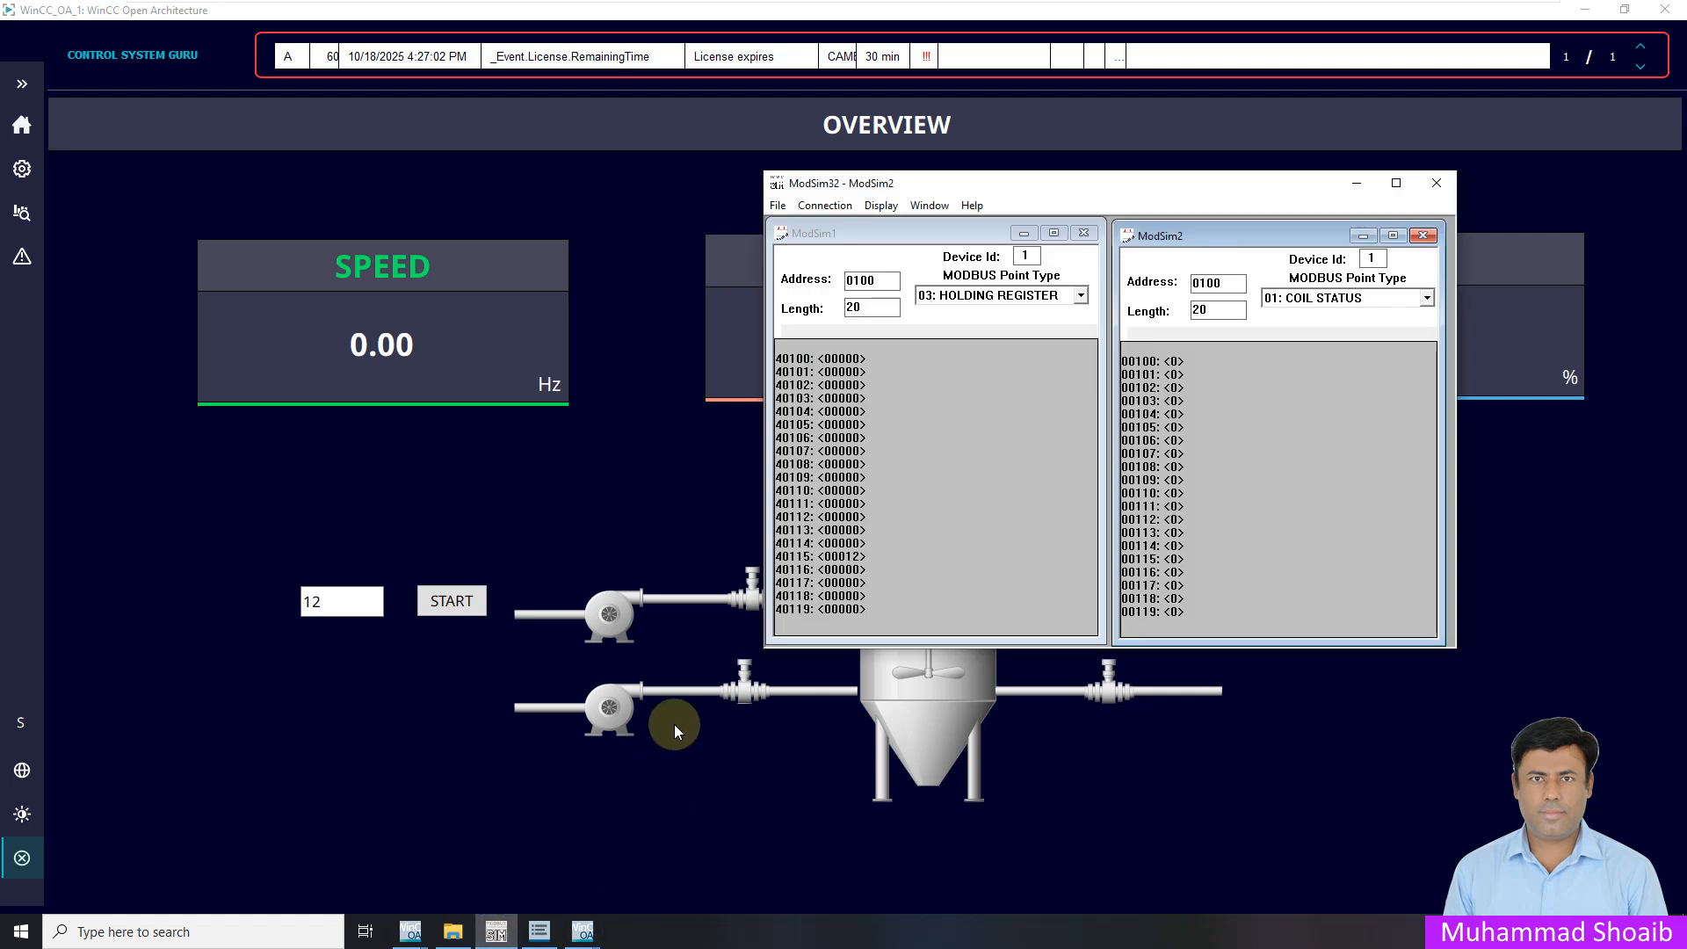
pyautogui.click(463, 616)
pyautogui.click(497, 931)
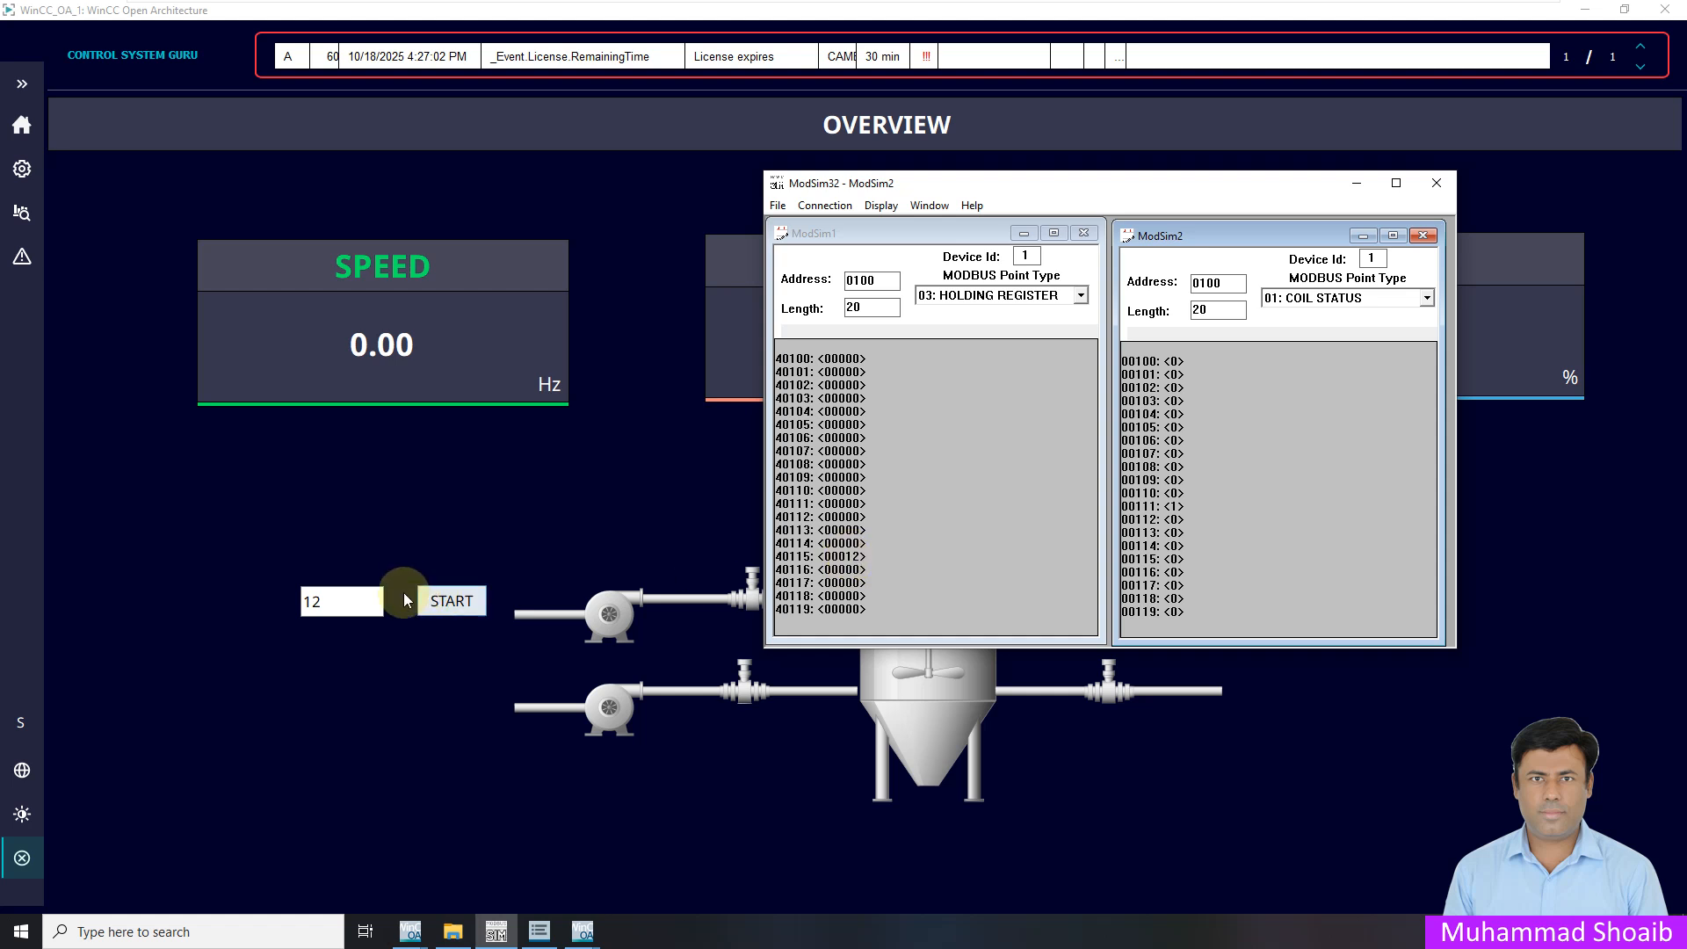
# Change the value field from 12 to 14 and confirm register 40115 reads 14 in ModSim
pyautogui.click(351, 603)
pyautogui.press('BackSpace')
pyautogui.write('4')
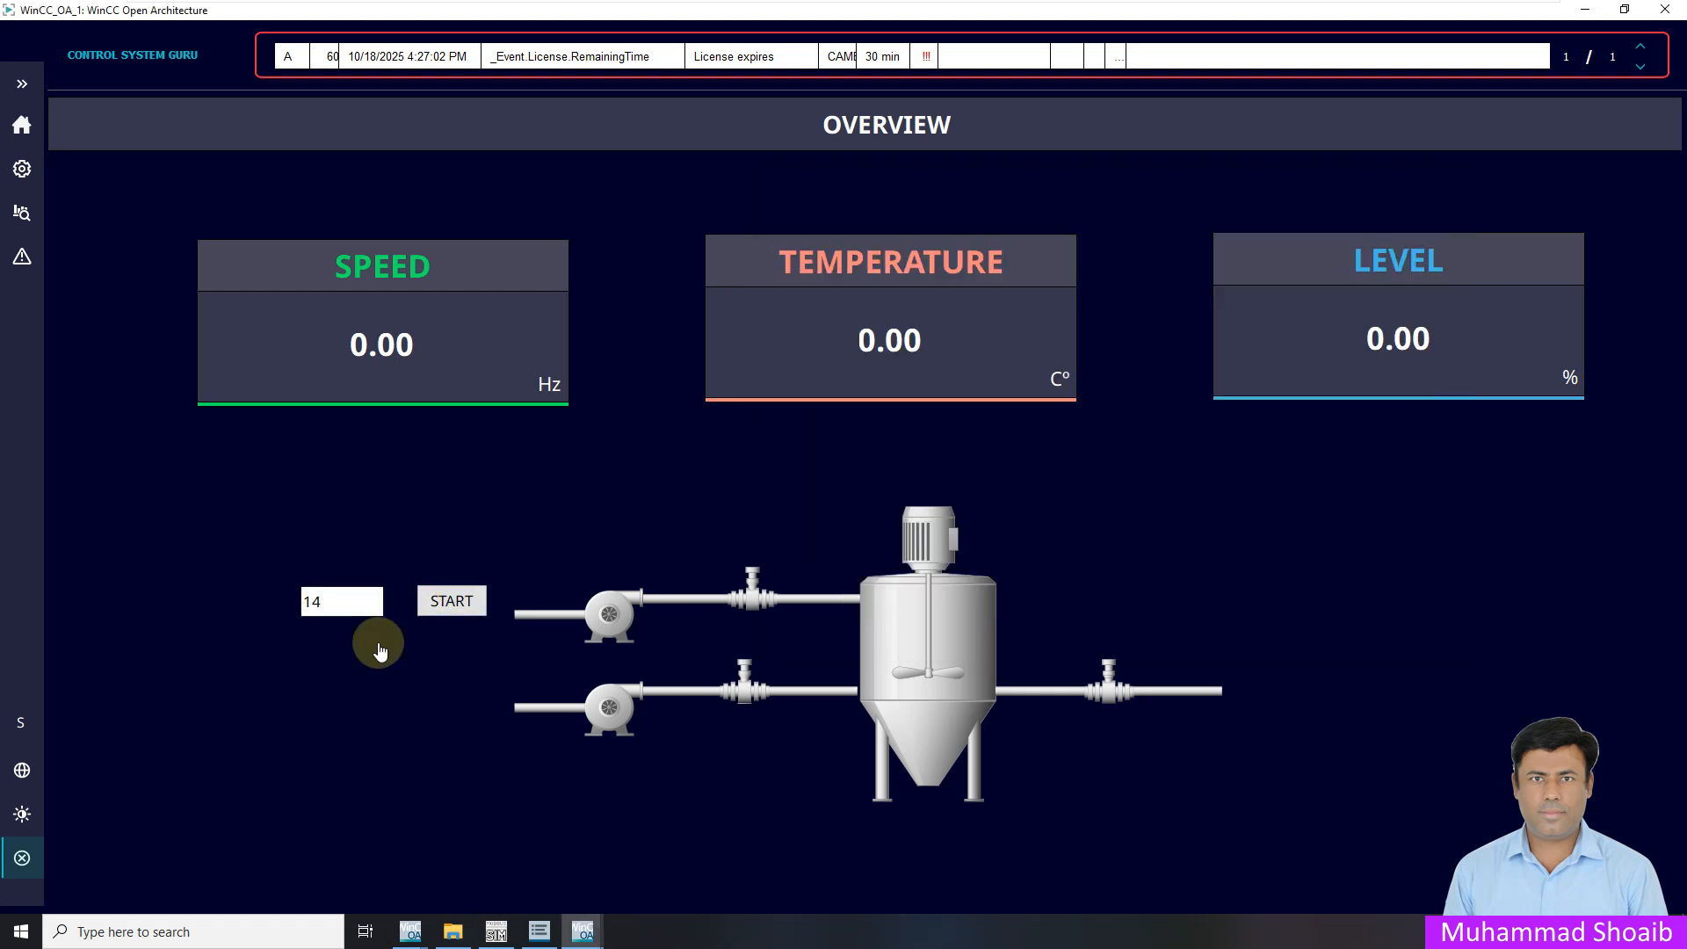
pyautogui.click(496, 932)
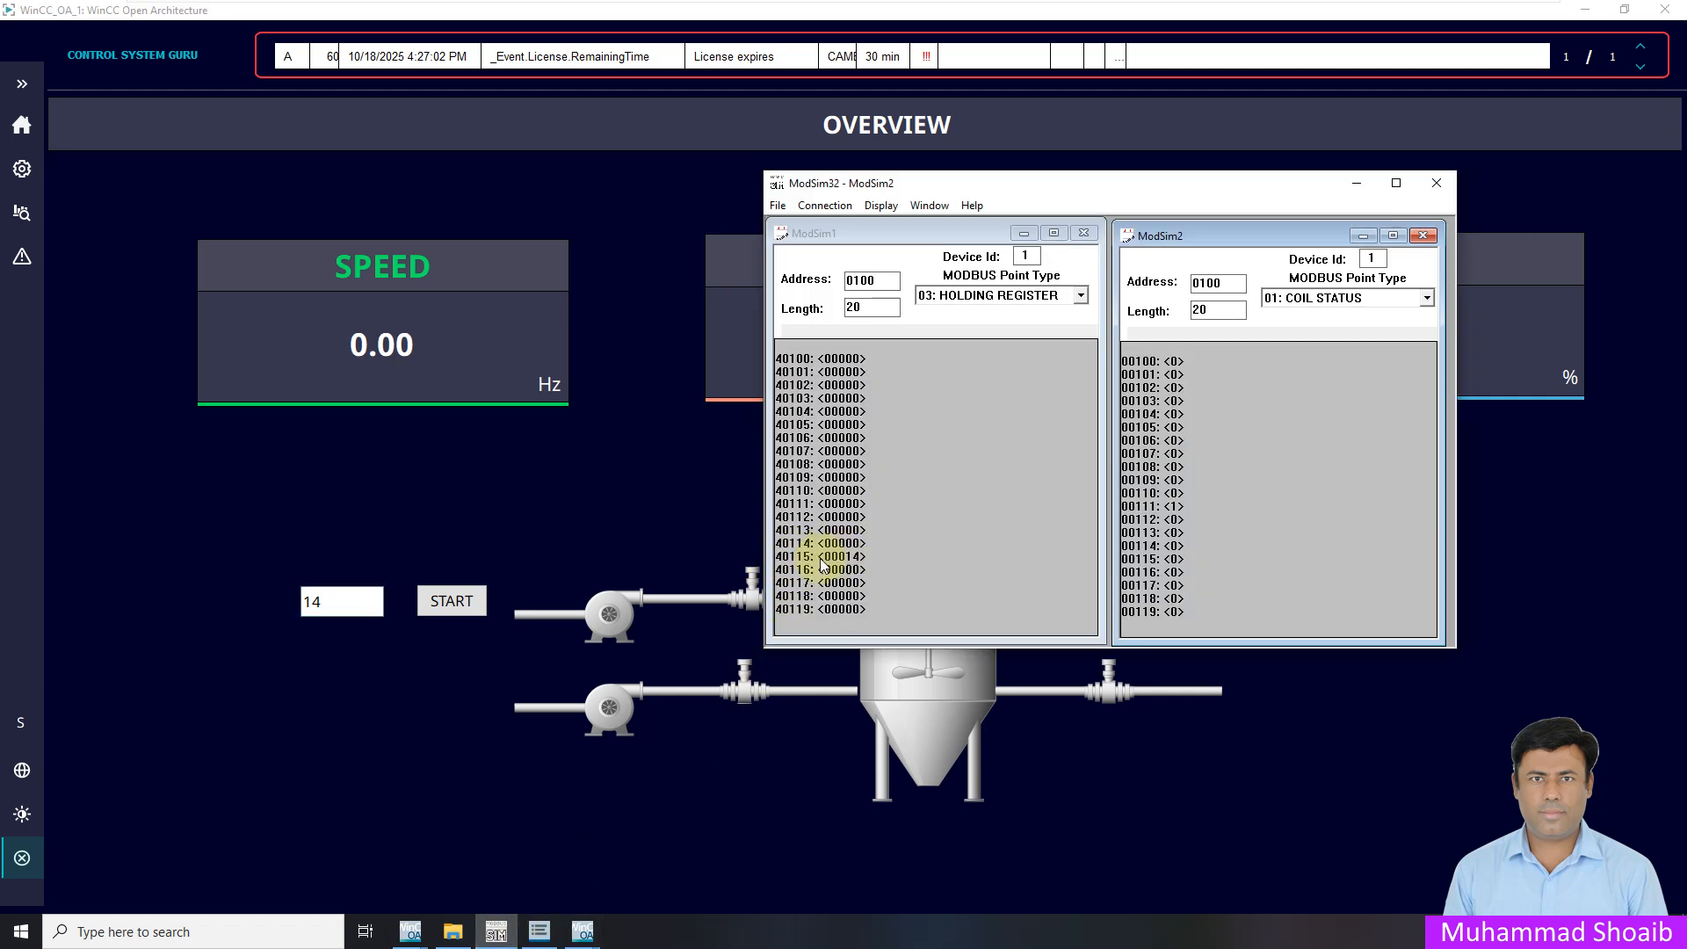
pyautogui.click(496, 929)
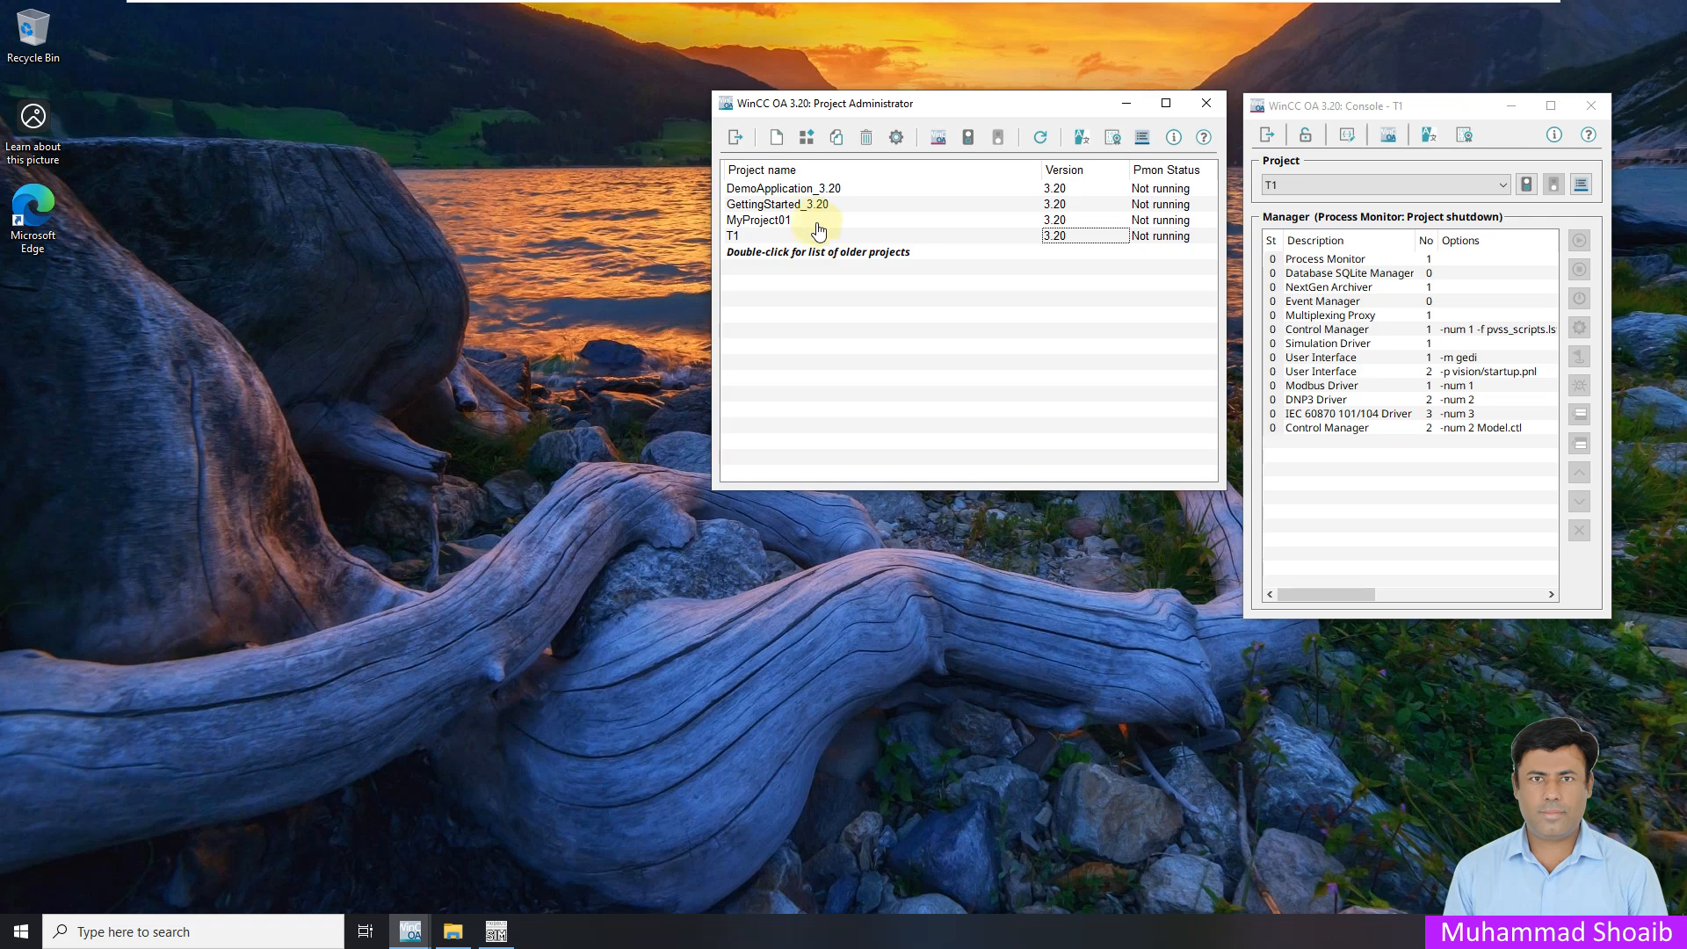
pyautogui.click(810, 223)
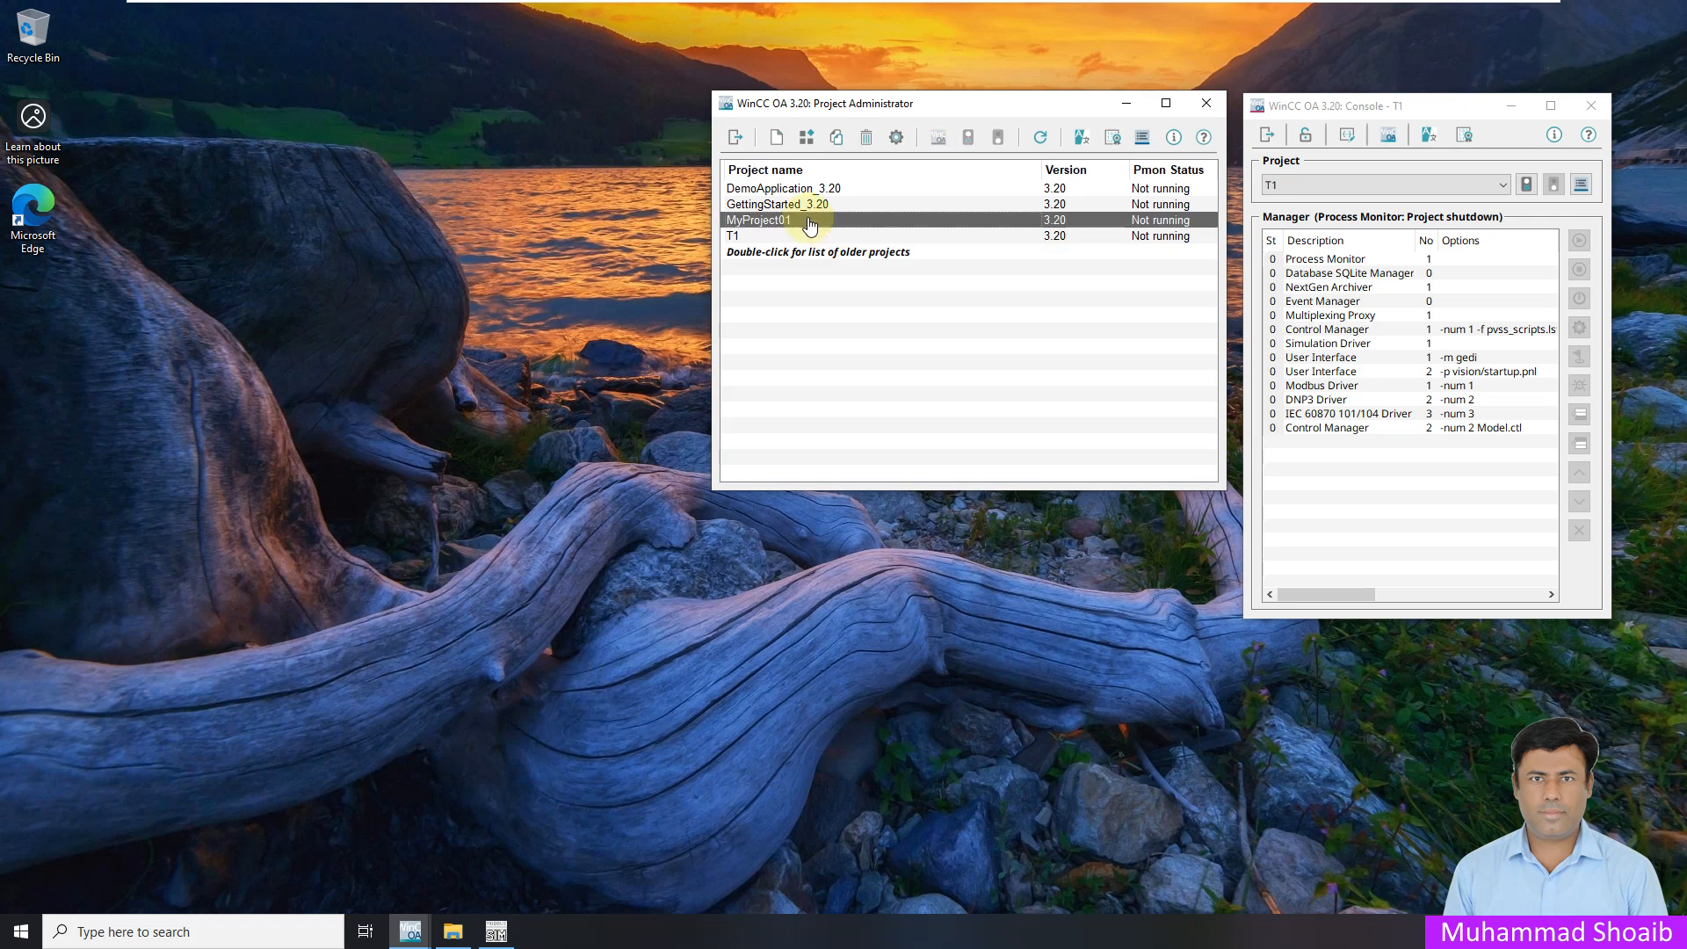
# Start MyProject01, accepting the demo-license warning and the password prompt
pyautogui.click(967, 136)
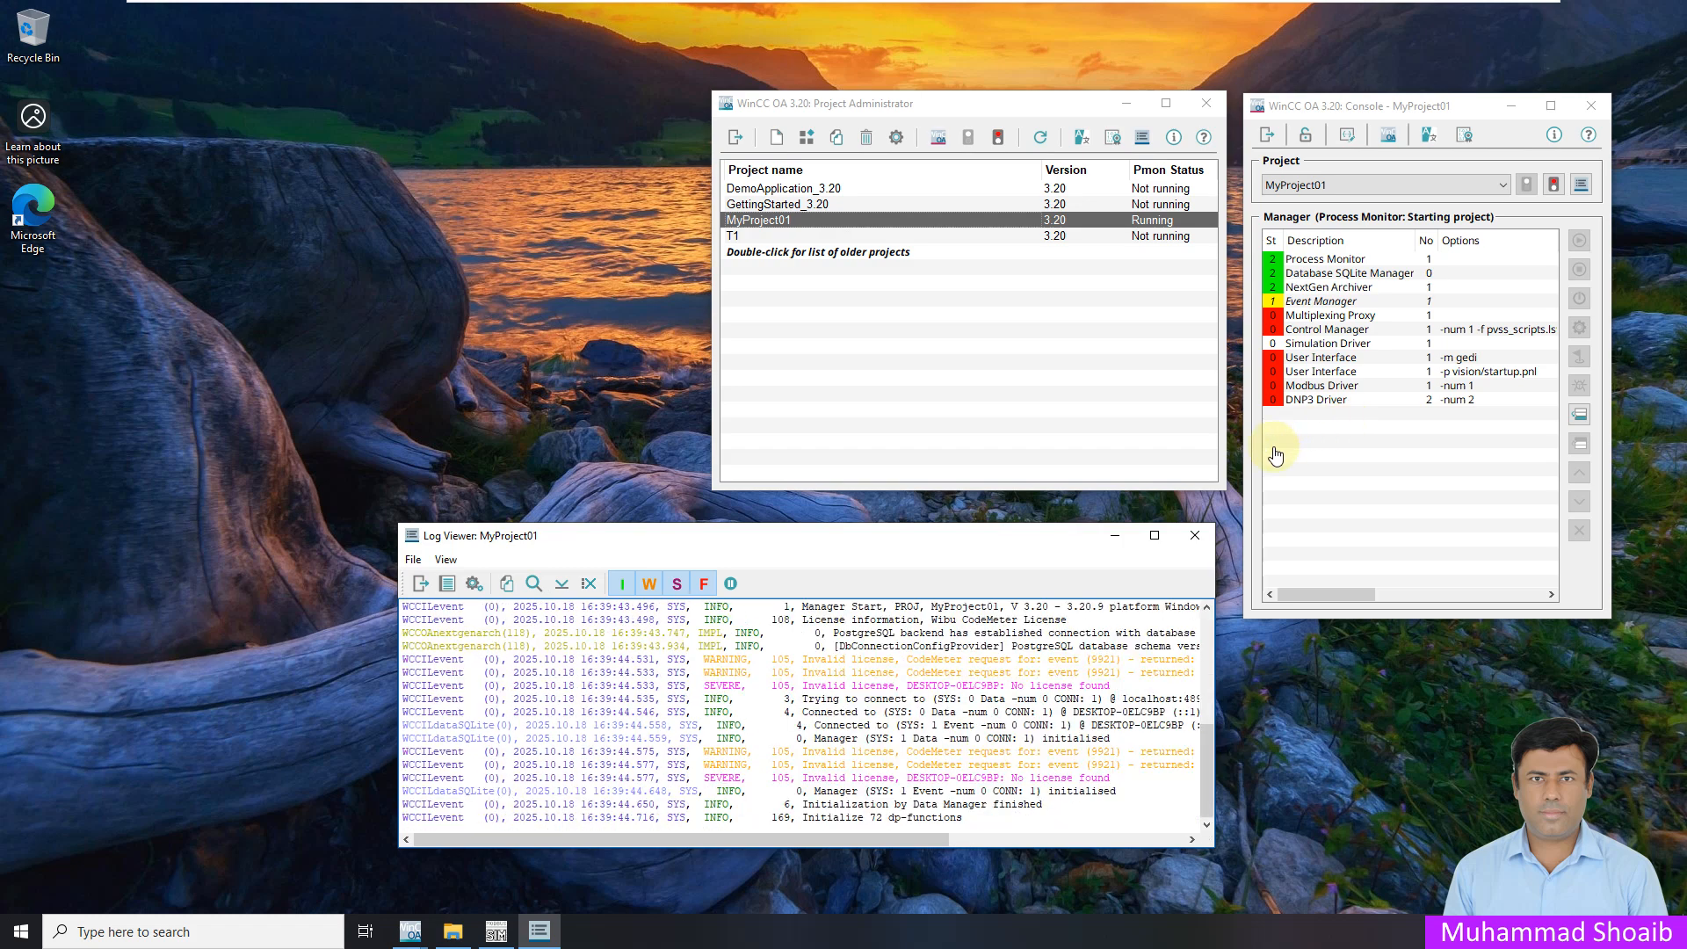
pyautogui.click(1539, 417)
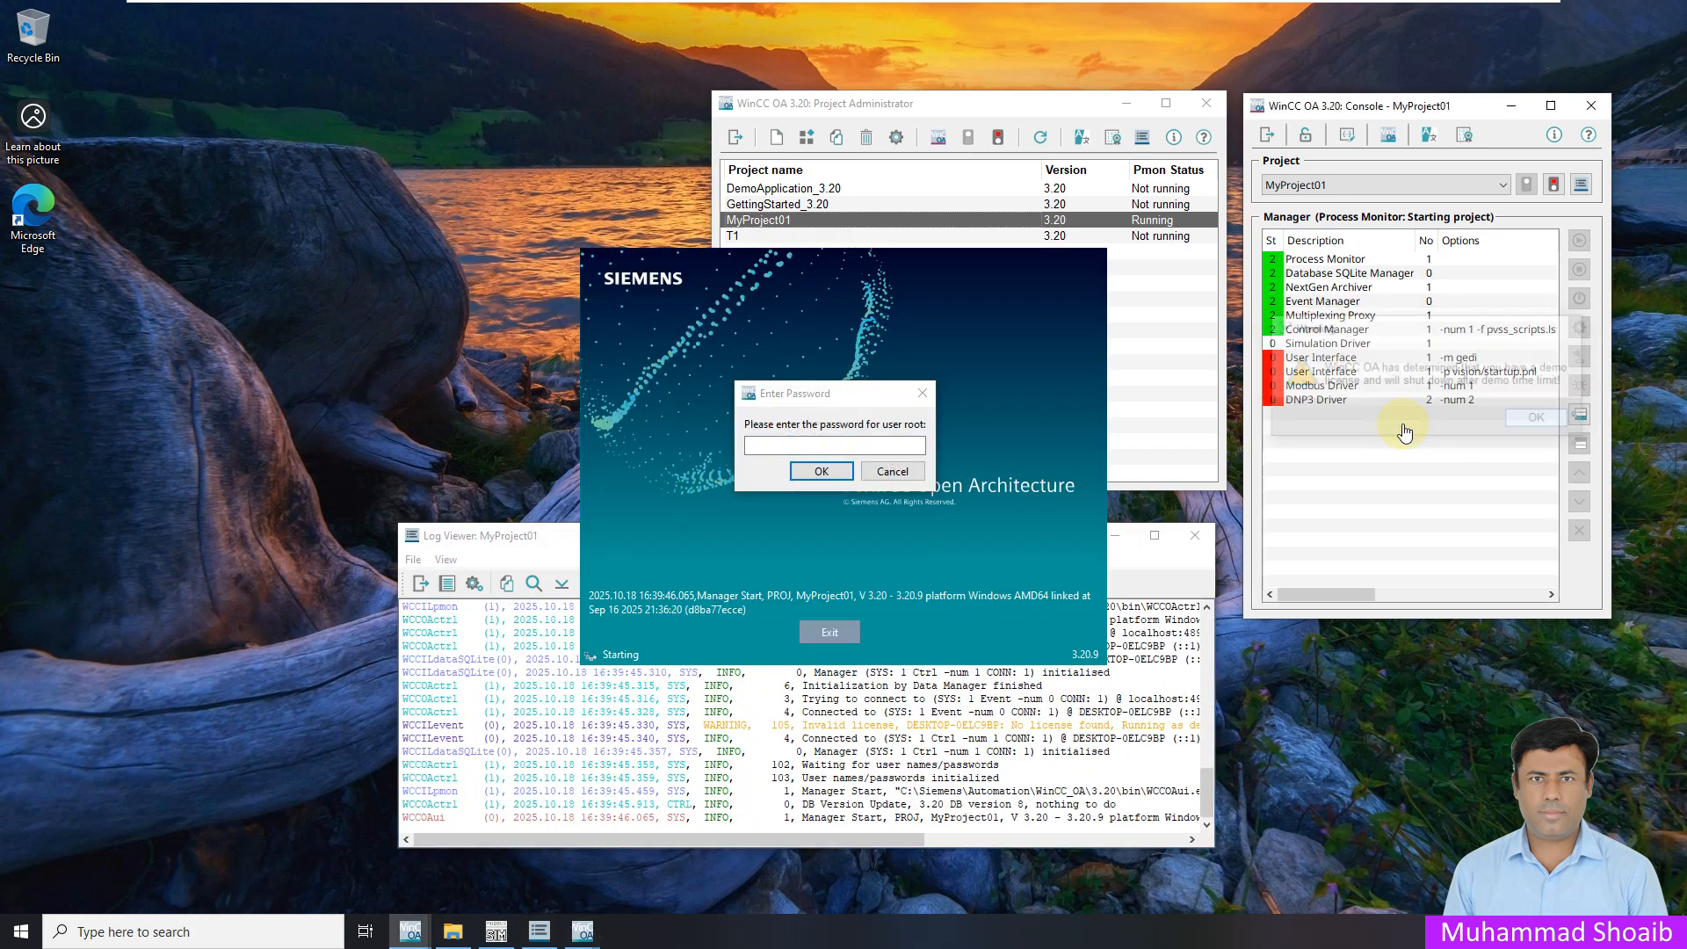
pyautogui.click(821, 471)
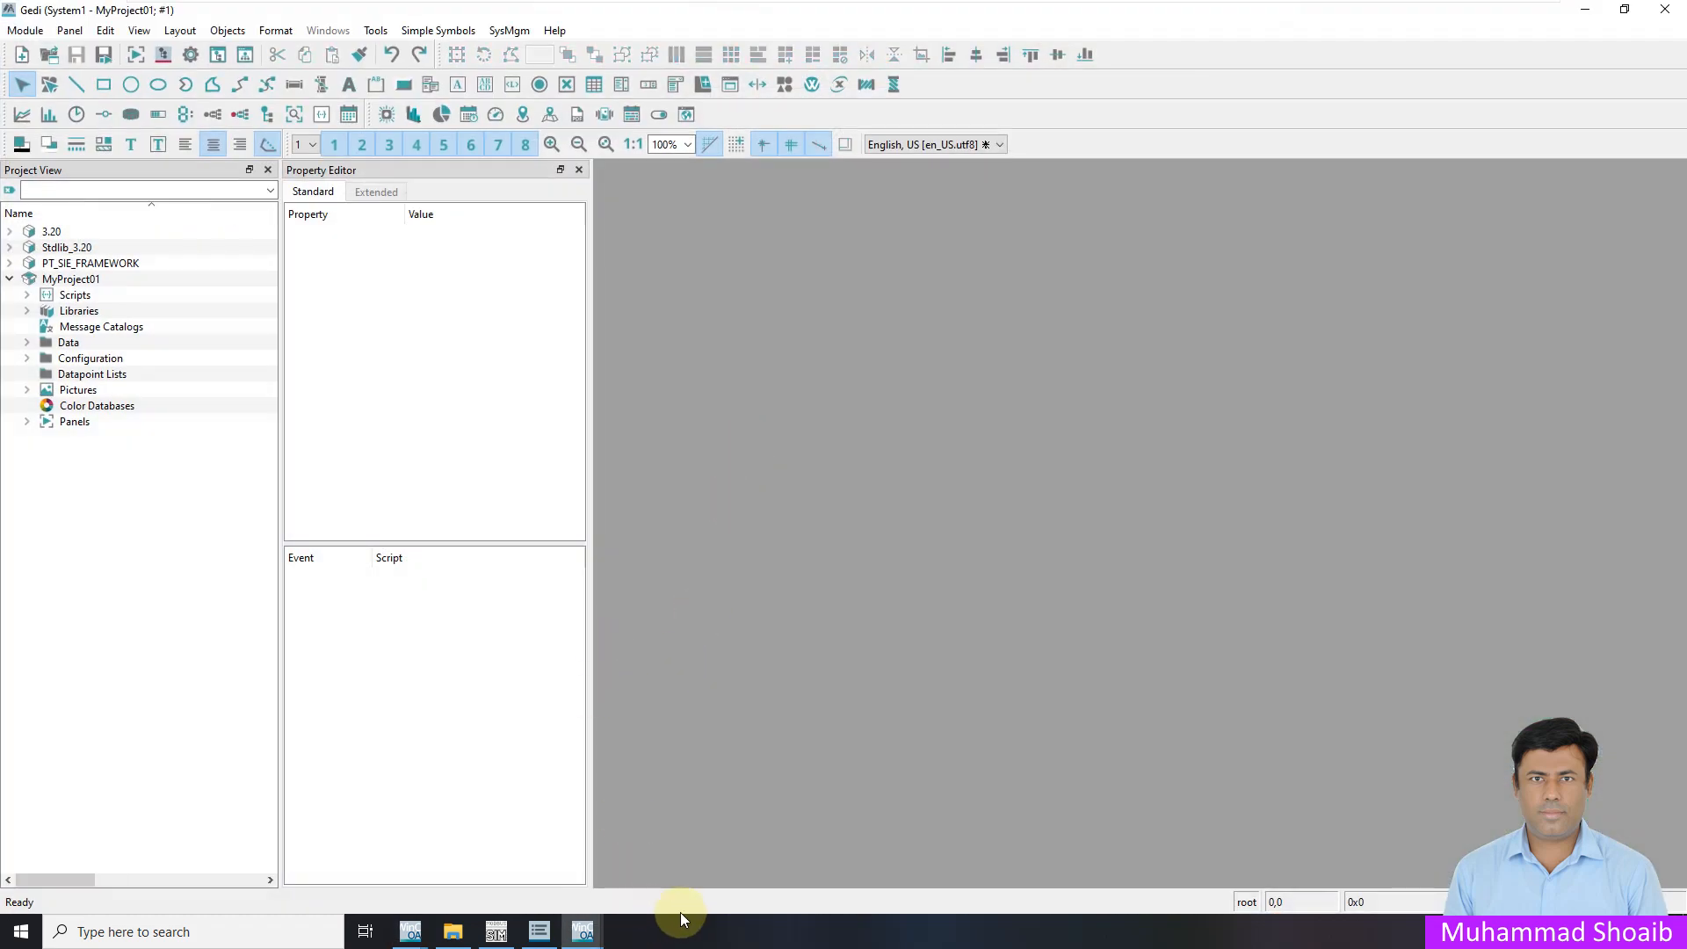
# Log in to the Vision runtime as root
pyautogui.click(583, 931)
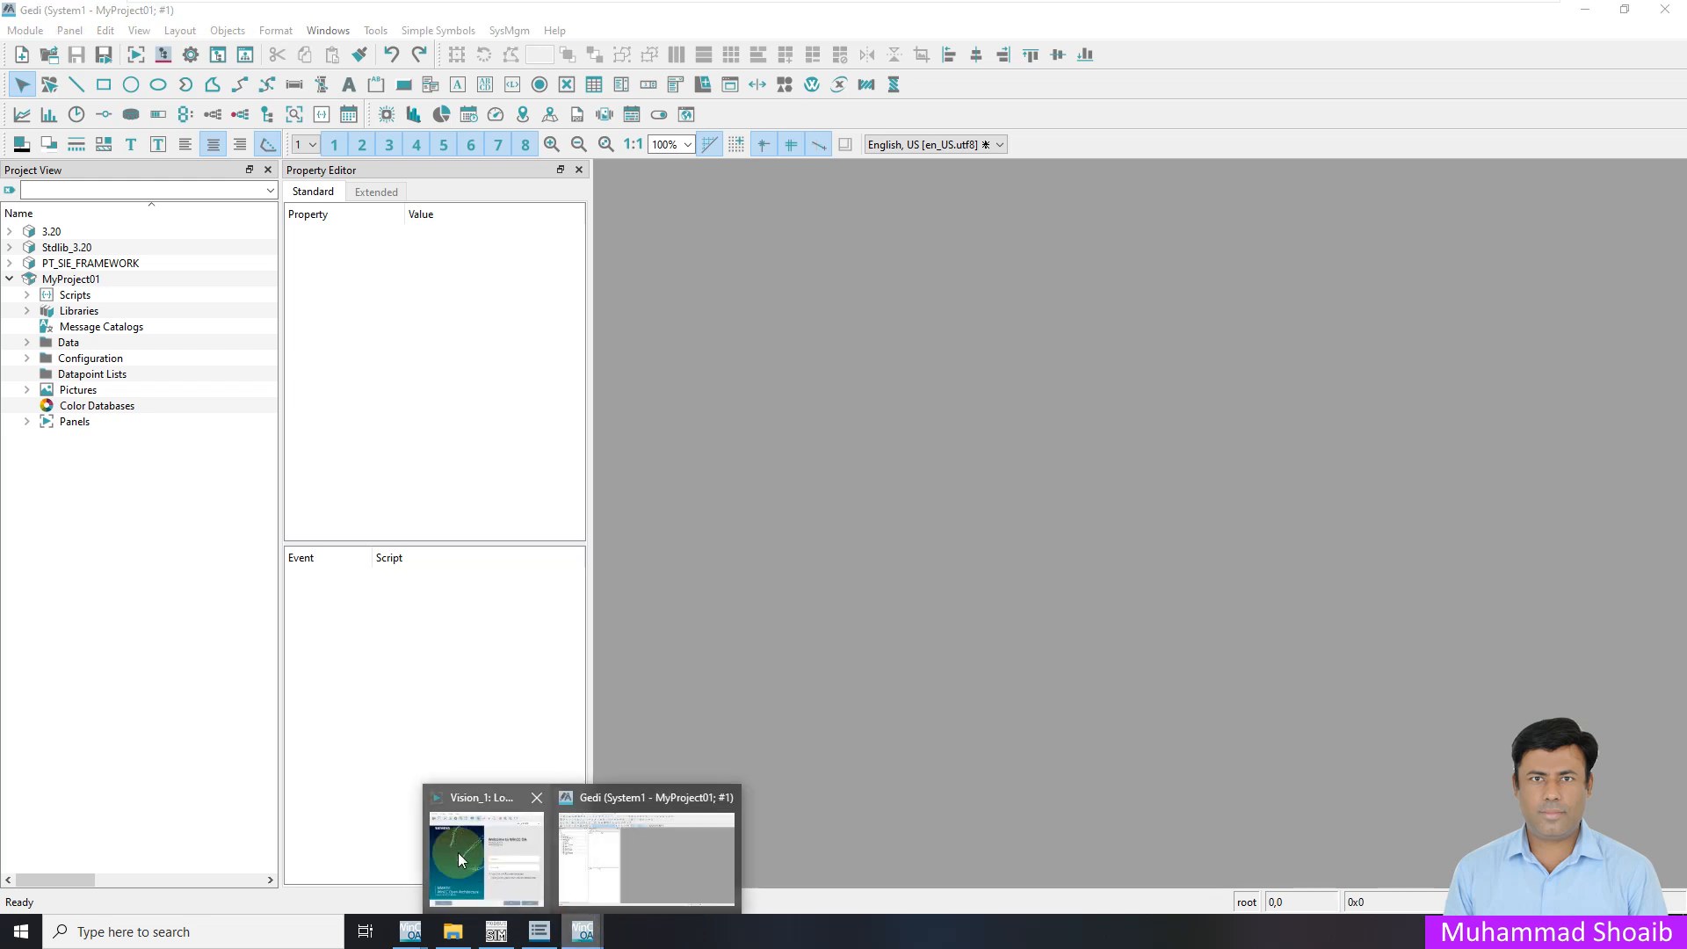
pyautogui.click(486, 844)
pyautogui.click(669, 423)
pyautogui.write('root')
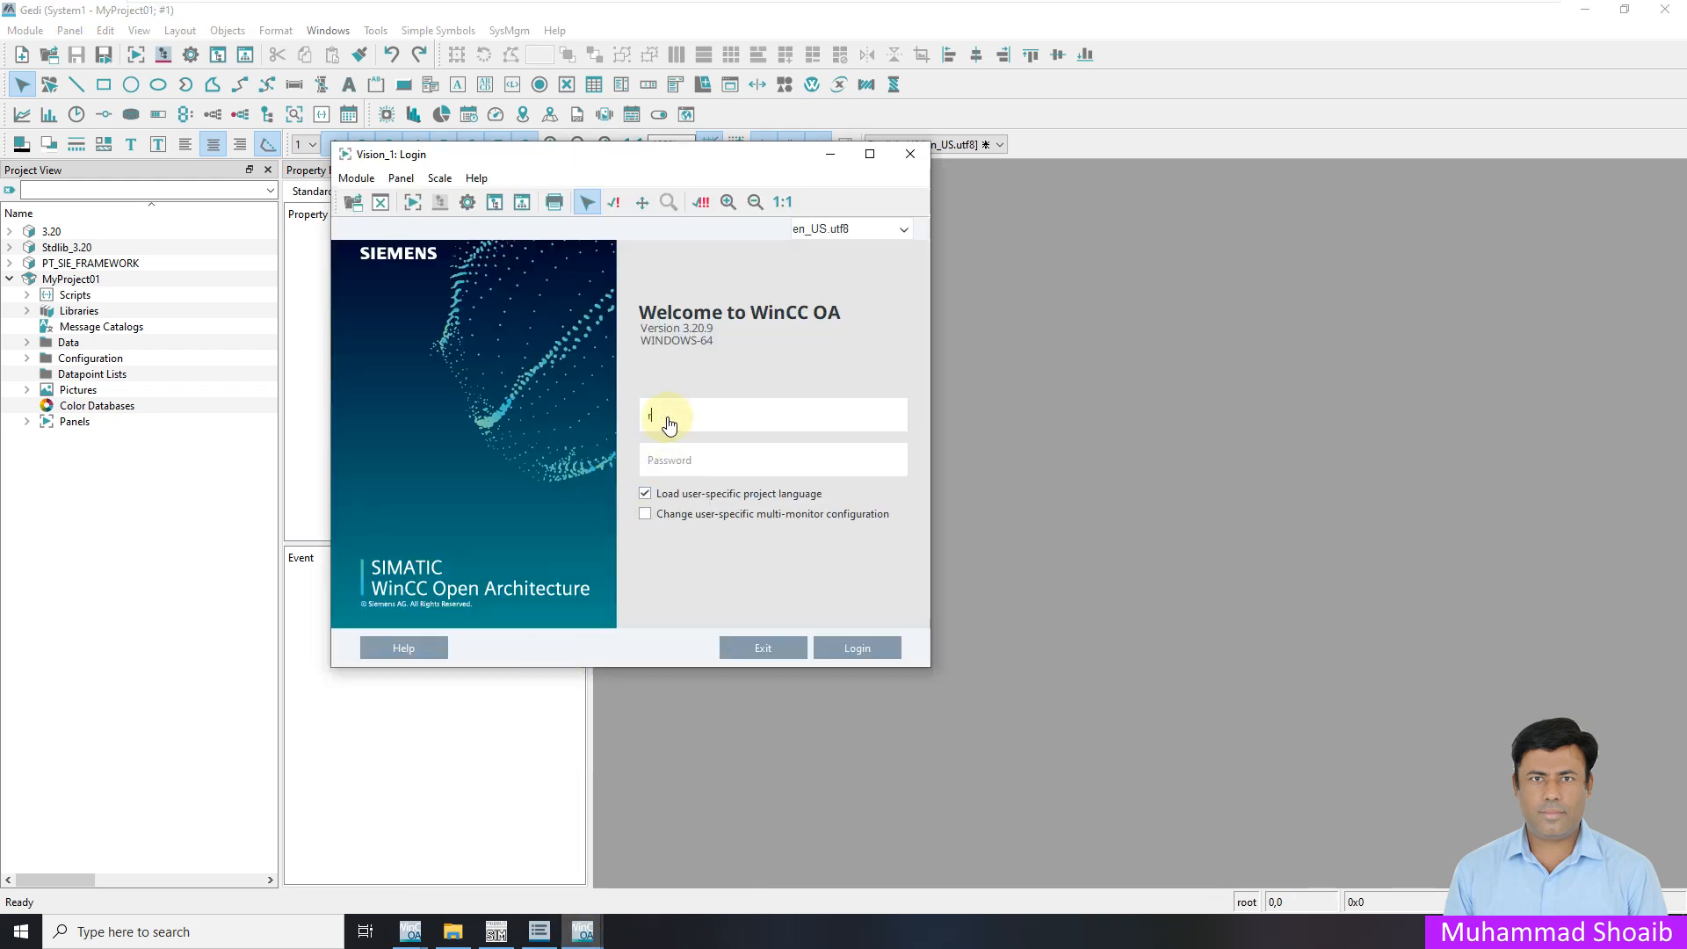
pyautogui.click(872, 656)
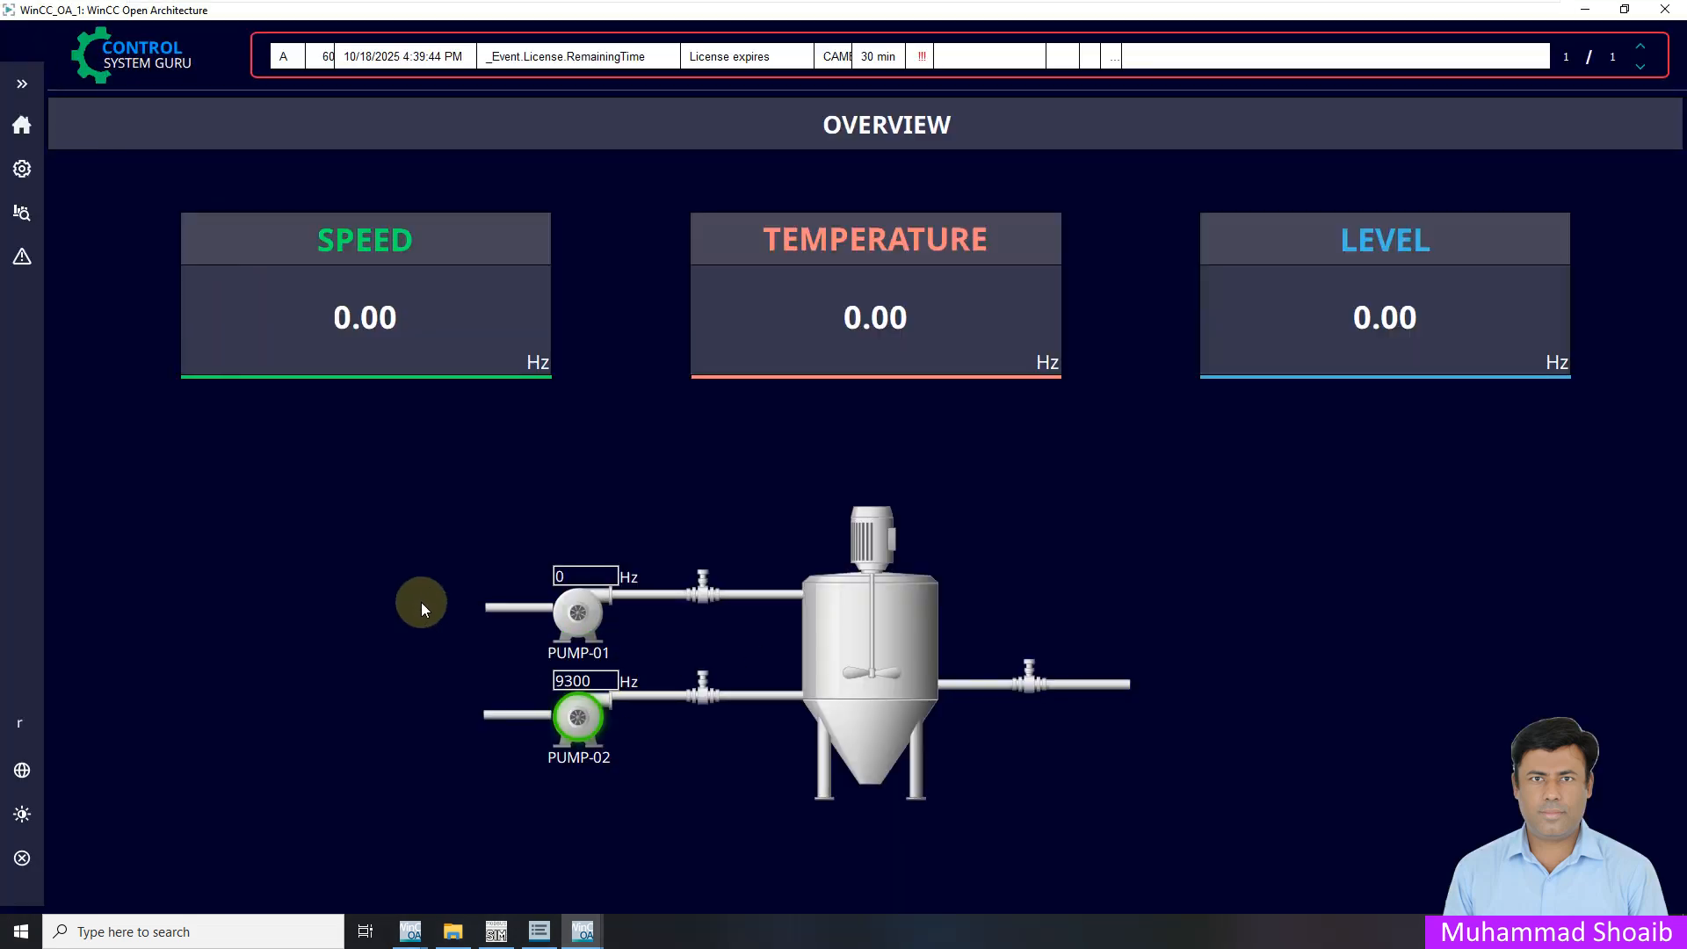
# In Gedi, expand the Panels folder and open Overview.pnl
pyautogui.moveTo(582, 934)
pyautogui.click(478, 863)
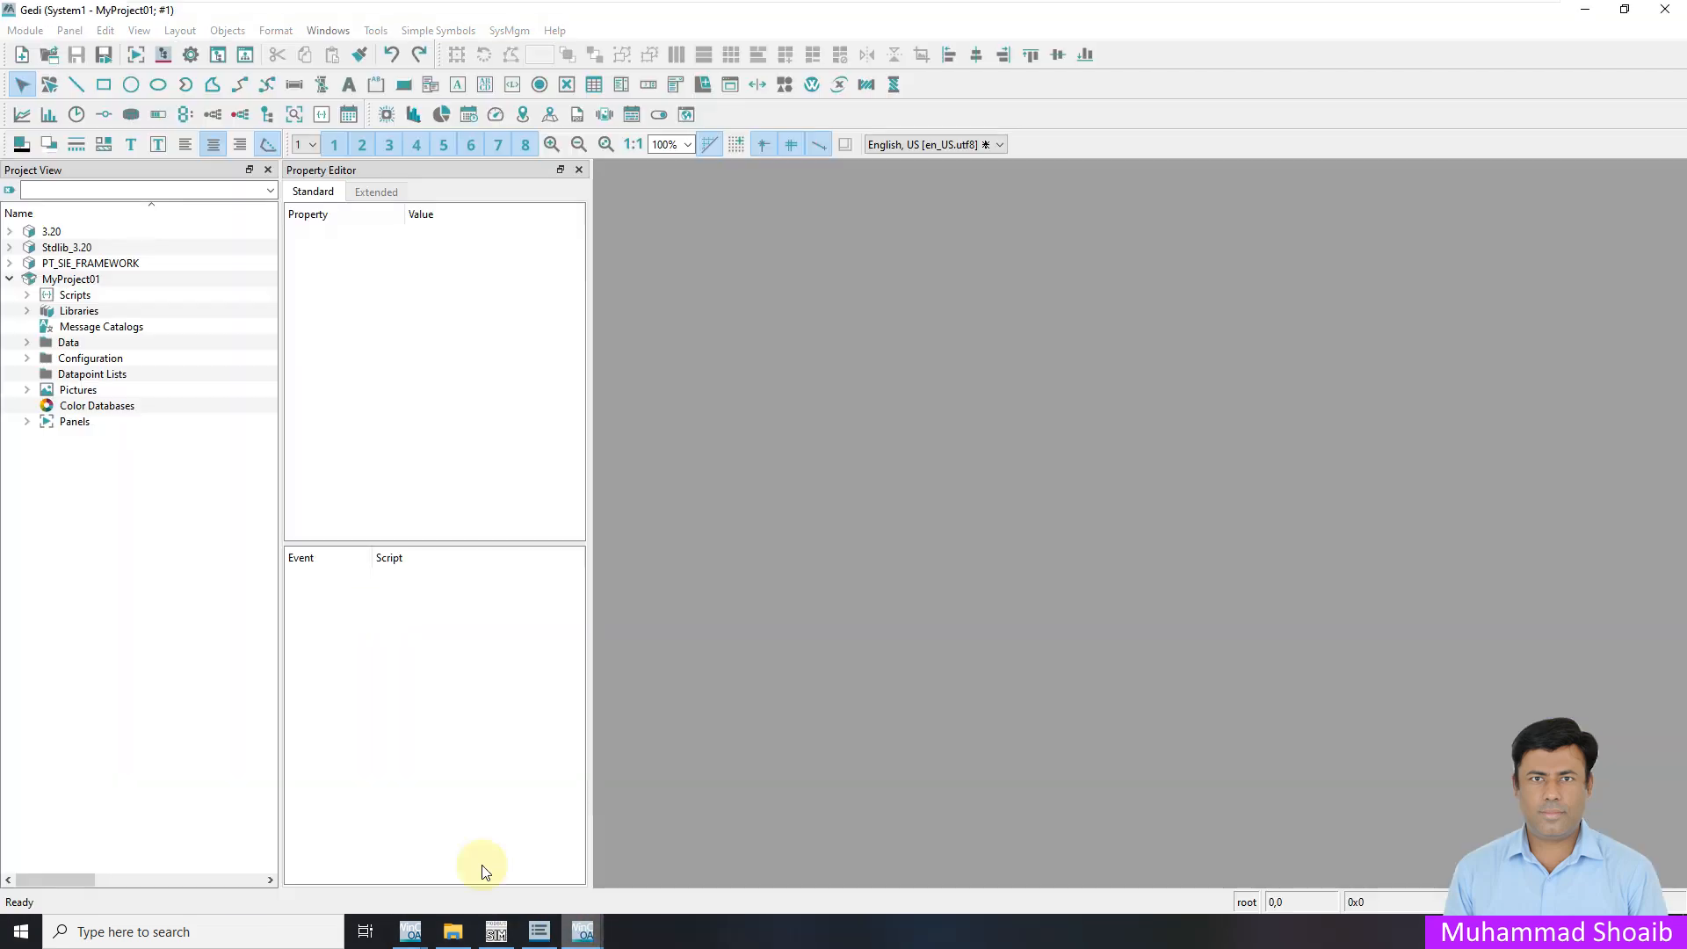
pyautogui.click(27, 424)
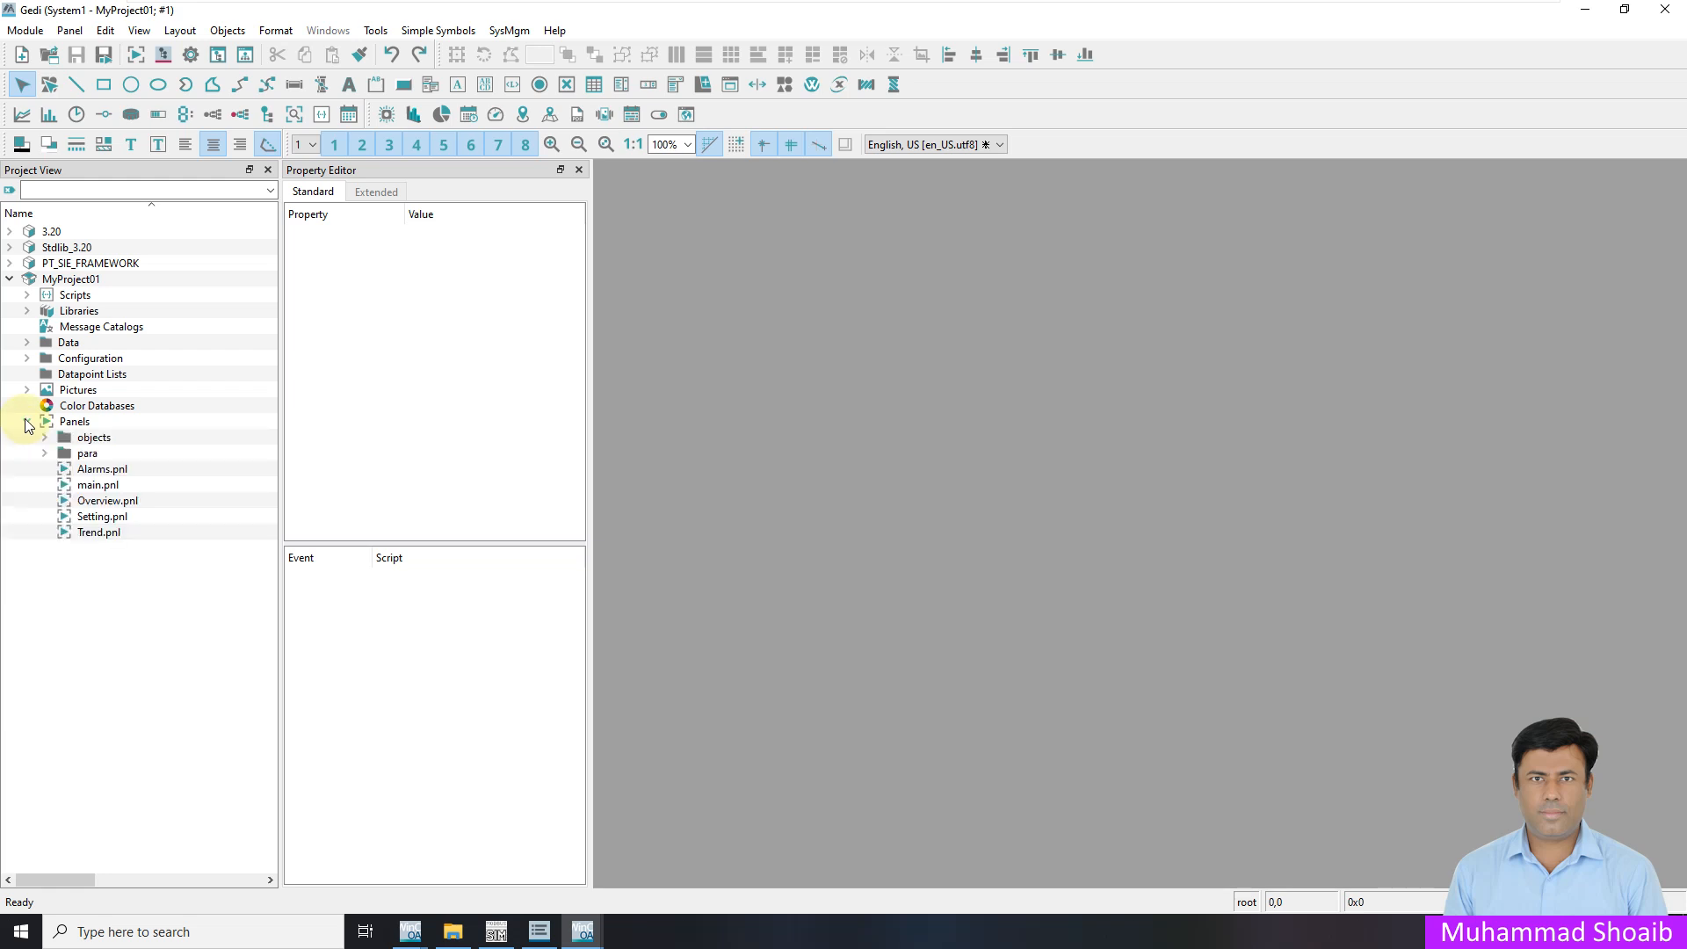
pyautogui.doubleClick(107, 500)
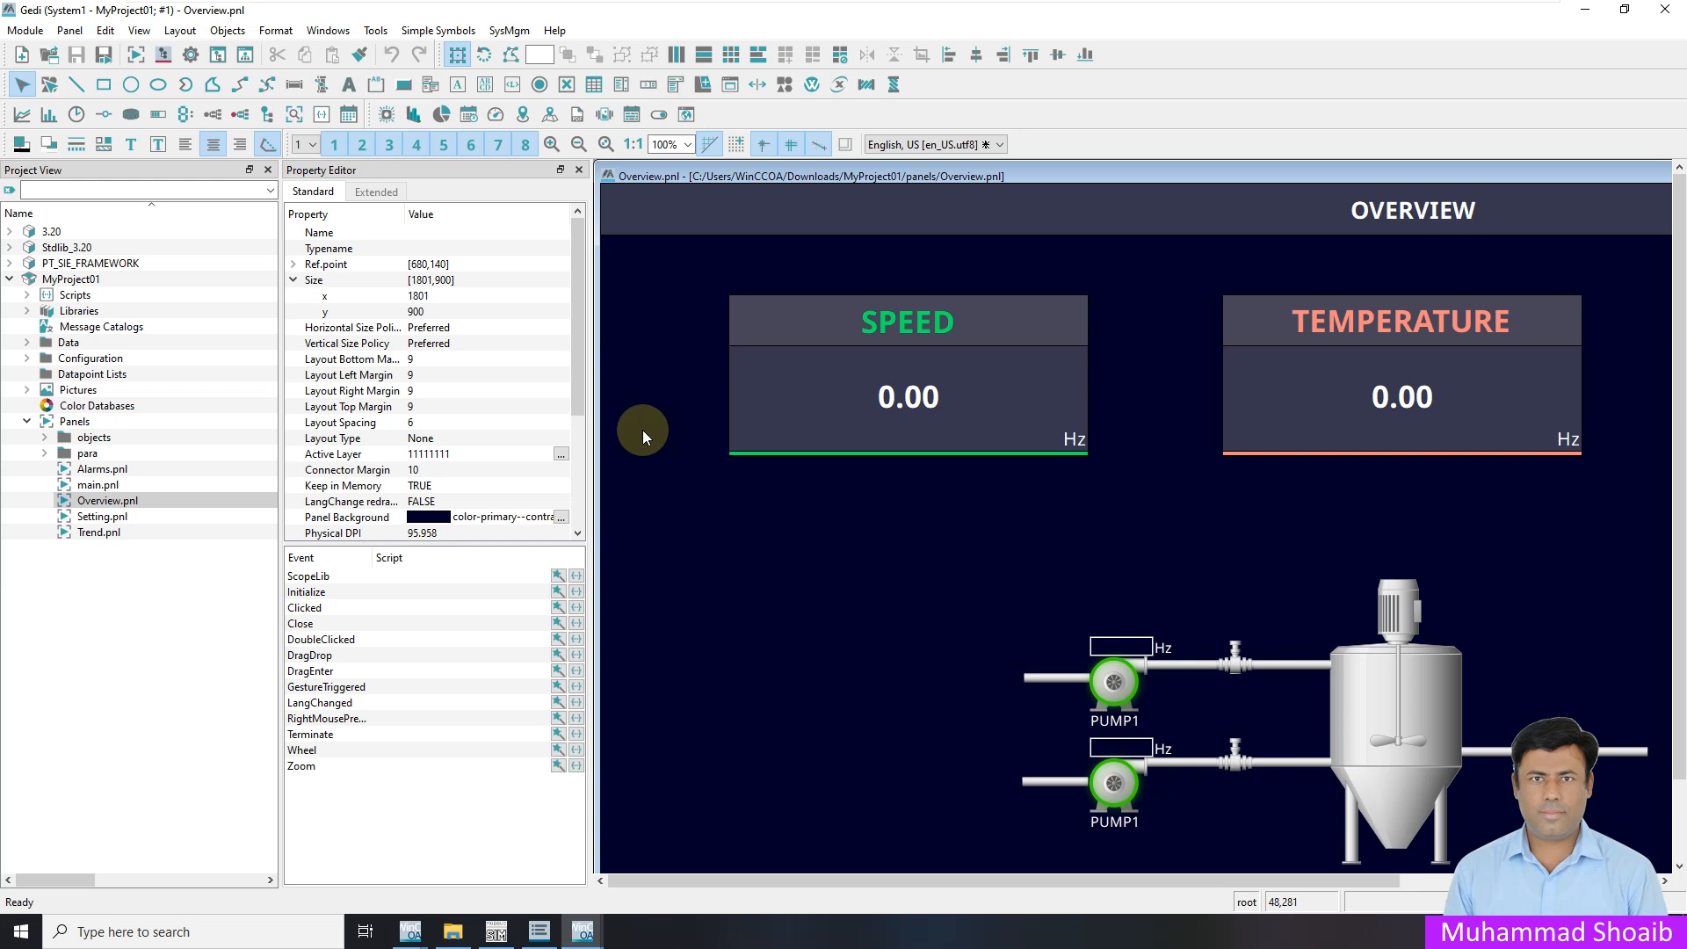
# Open User Administration under SysMgm > Permission and review root's authorization levels and level names
pyautogui.click(190, 57)
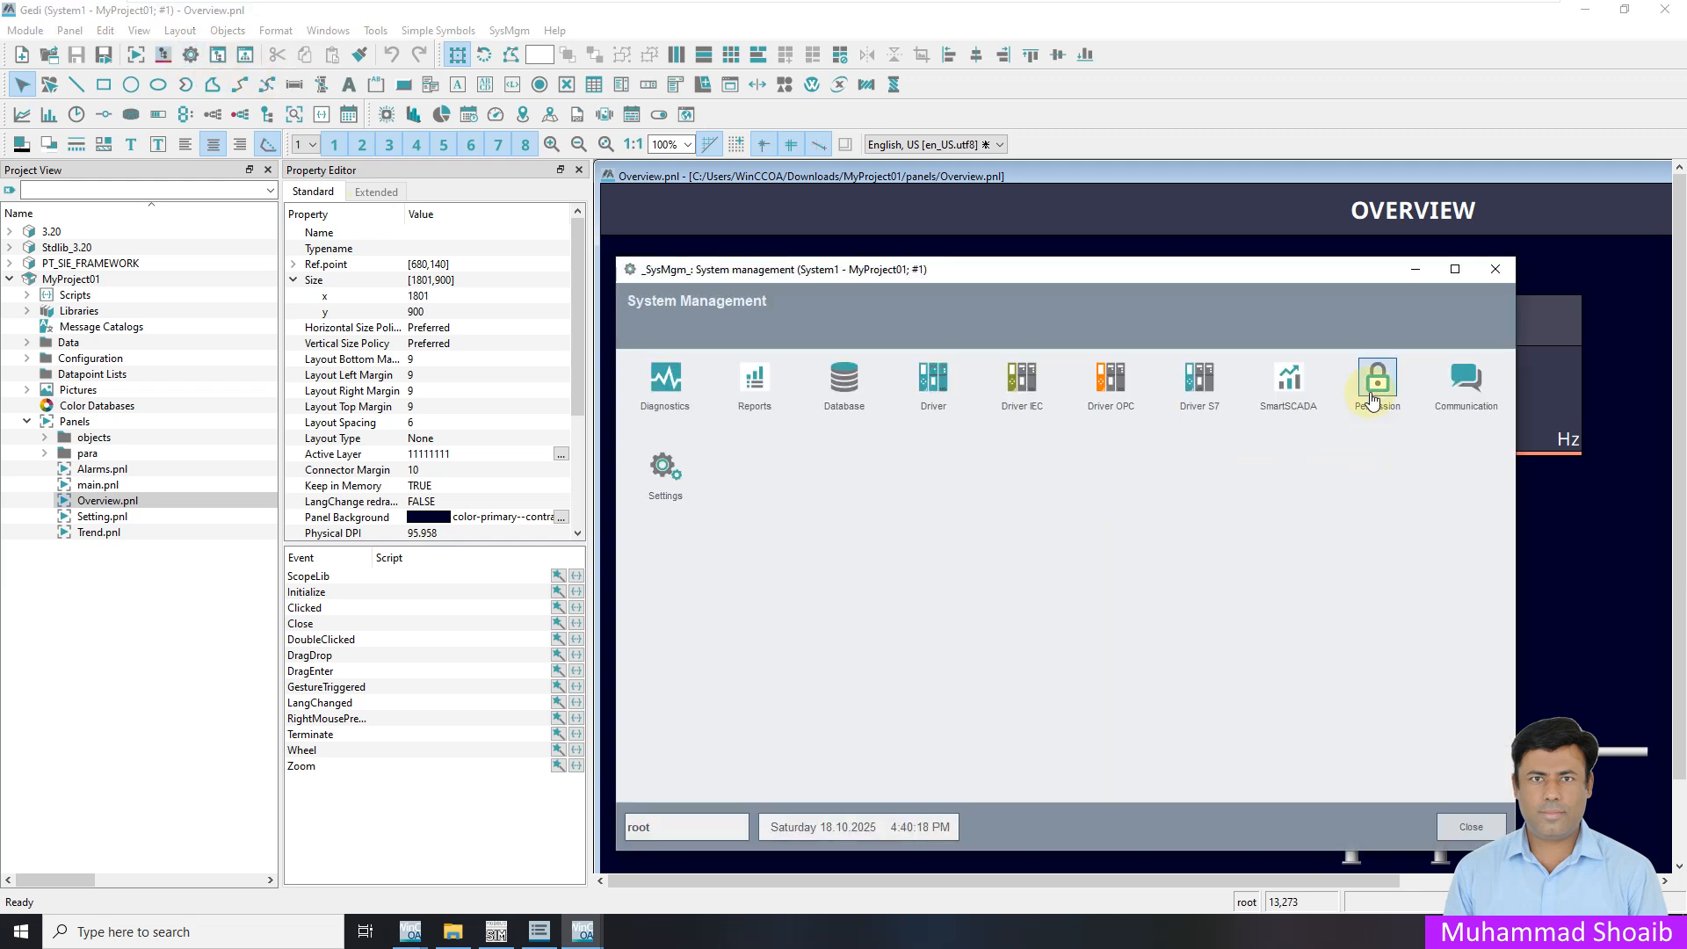
pyautogui.click(1374, 400)
pyautogui.click(772, 391)
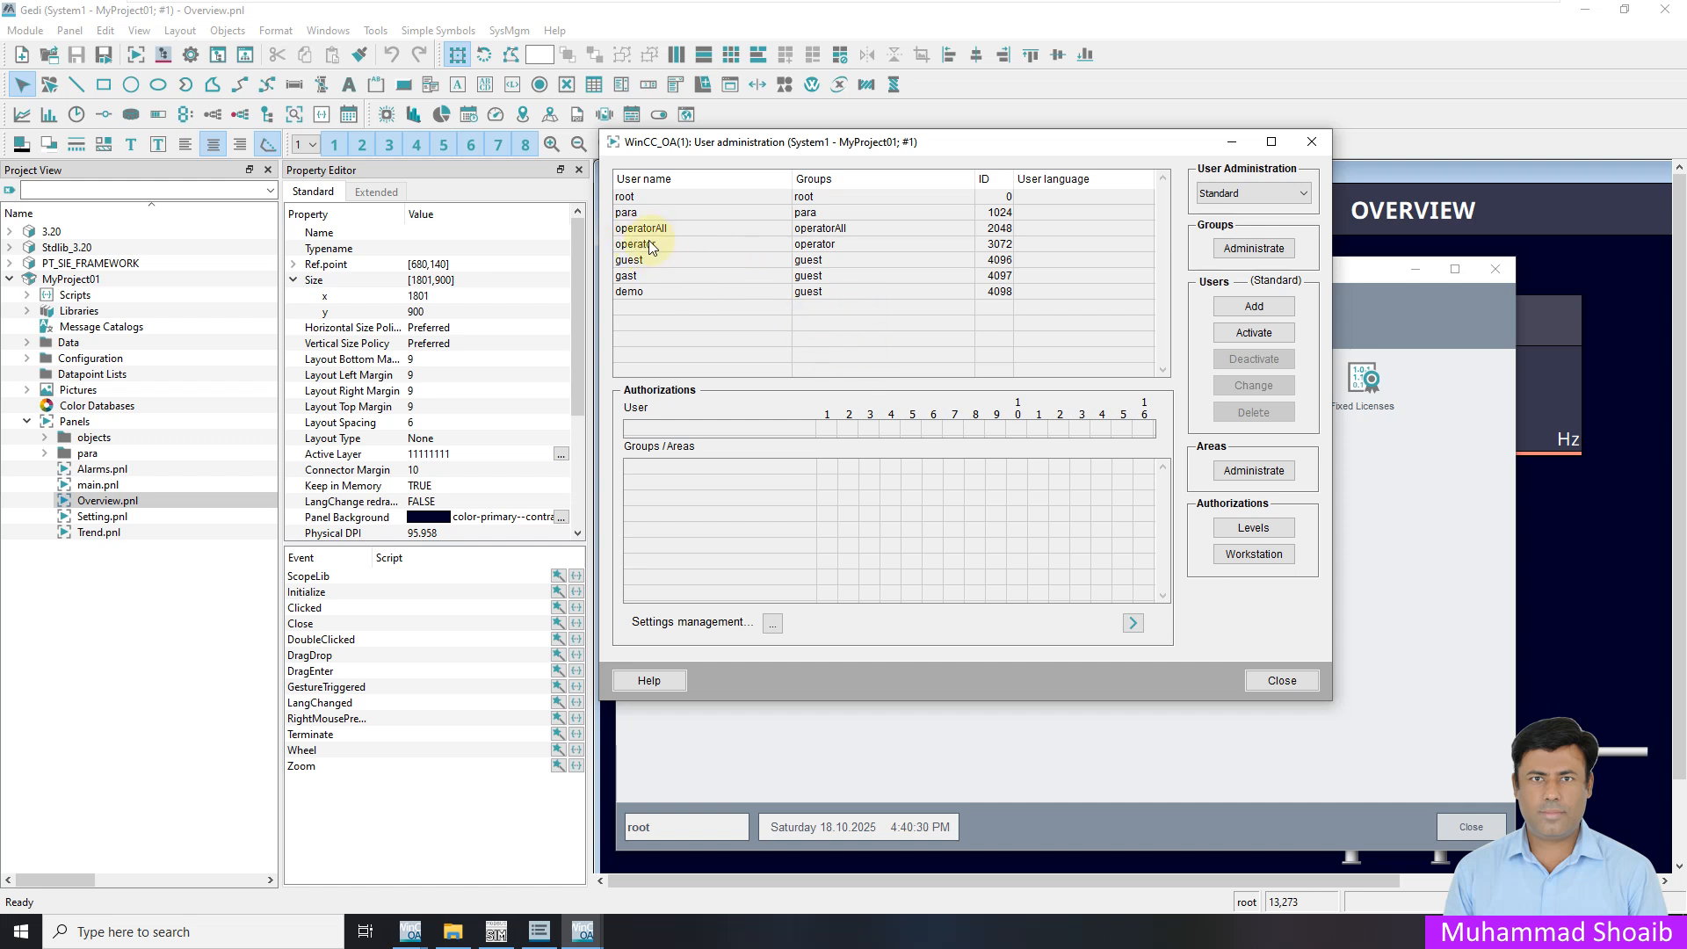
pyautogui.click(635, 197)
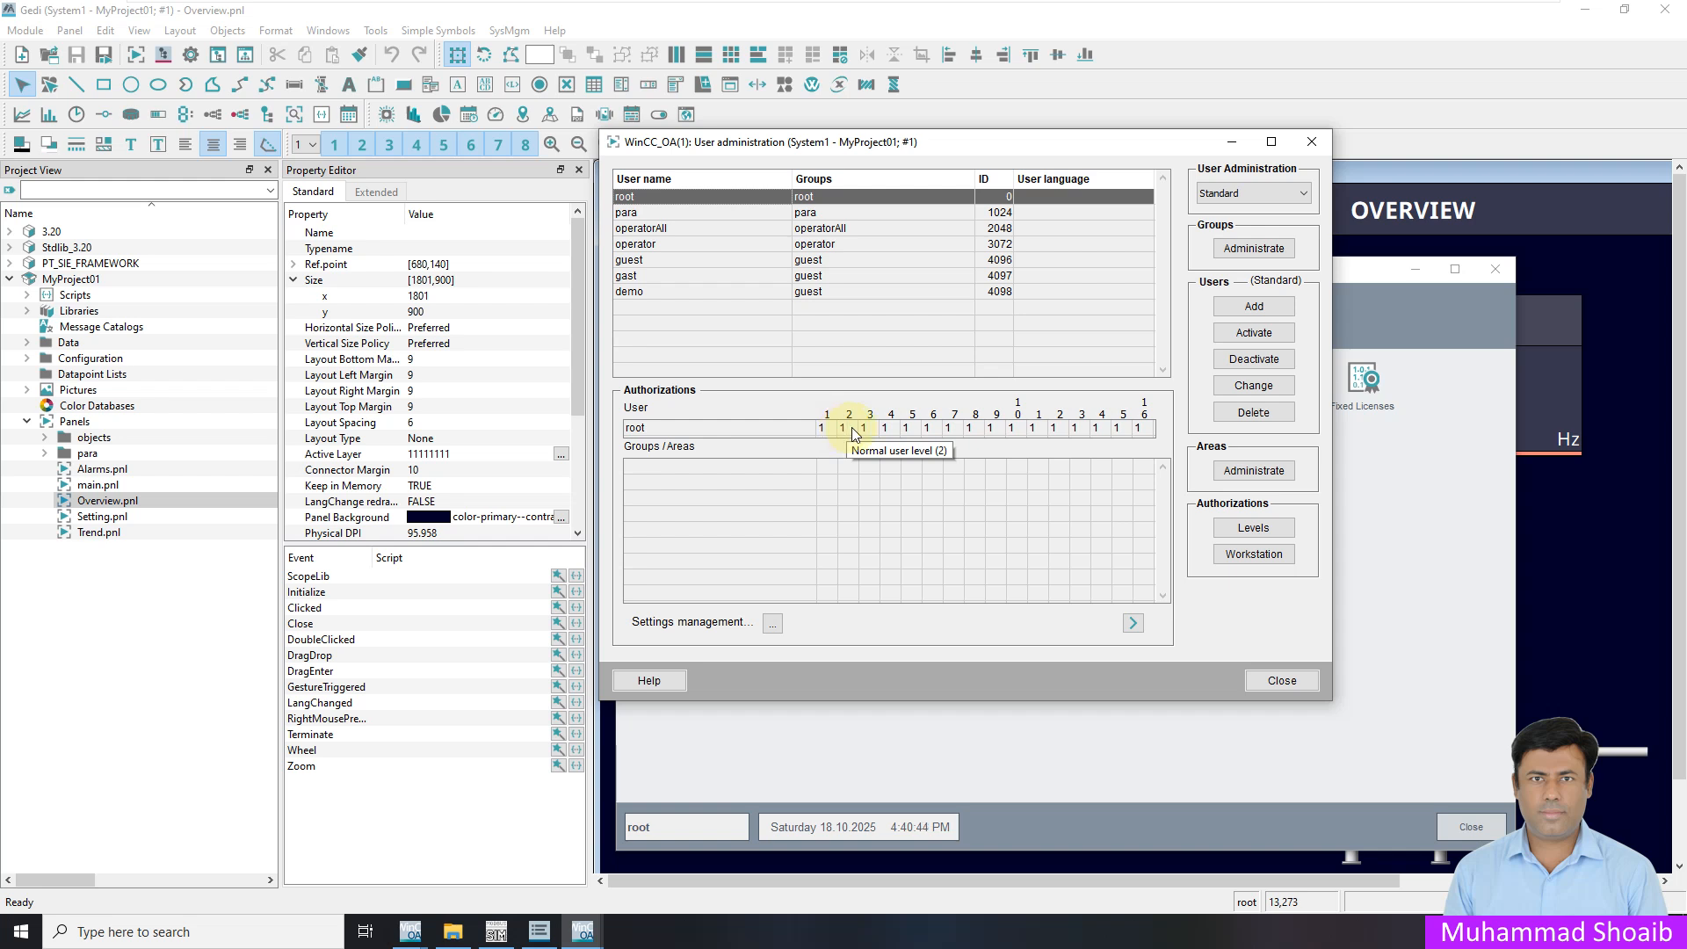
pyautogui.click(1253, 527)
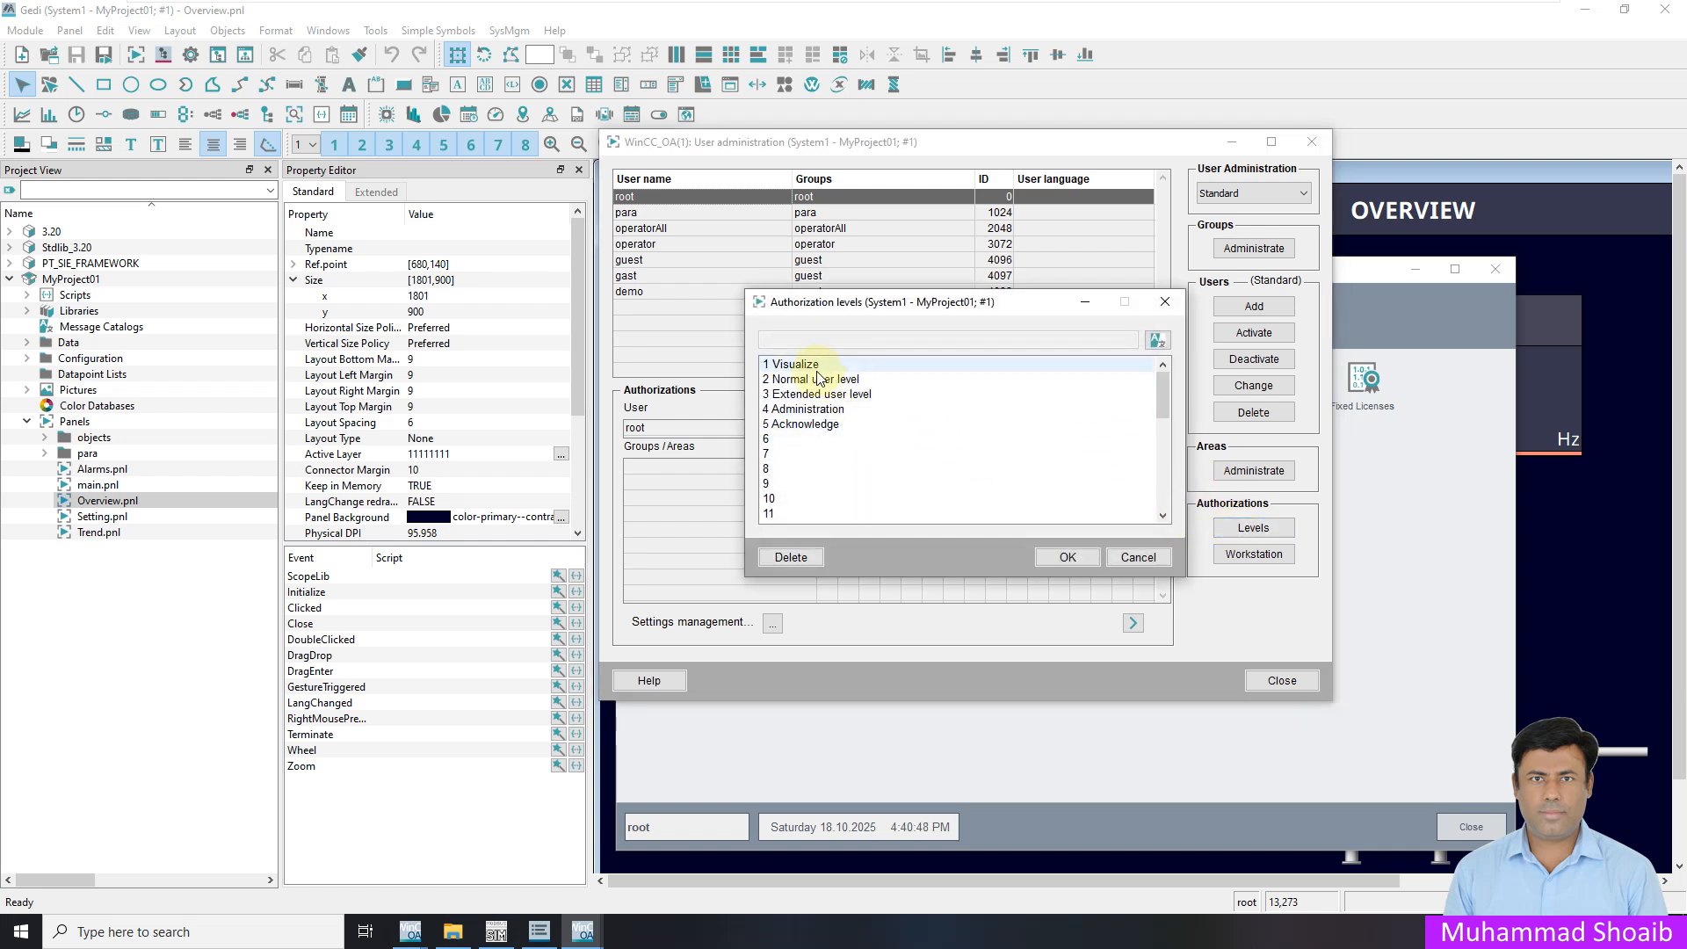
pyautogui.click(1115, 557)
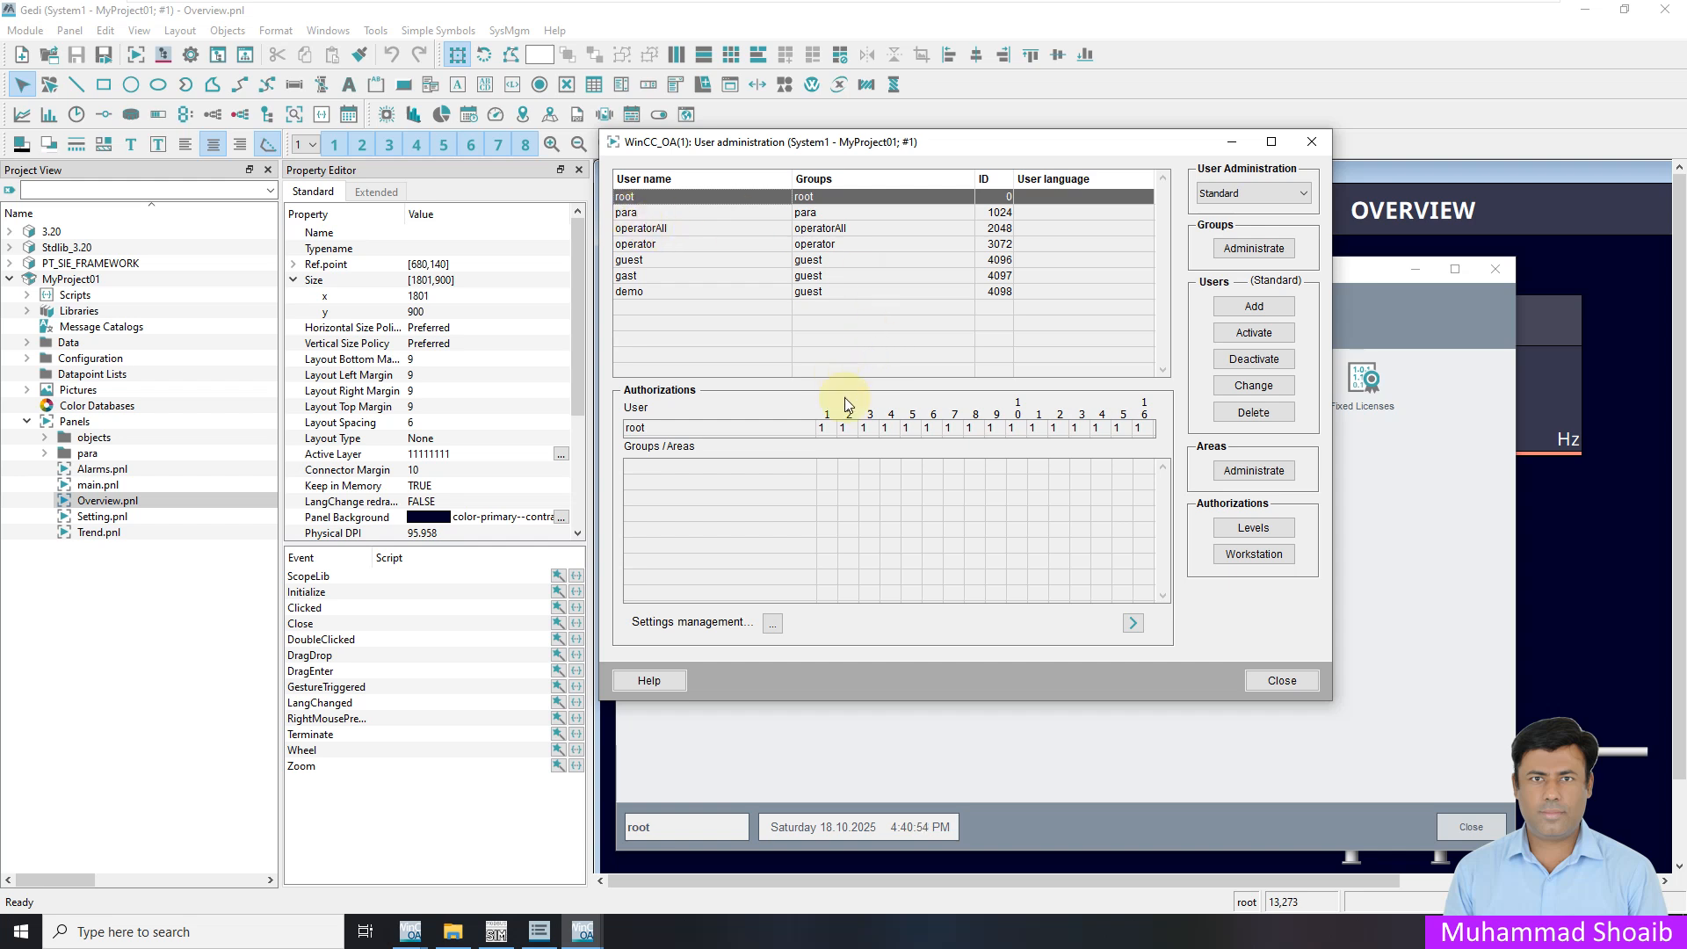
# Check the levels of the operator, demo, gast, guest, operatorAll and para users, then open group administration
pyautogui.click(642, 248)
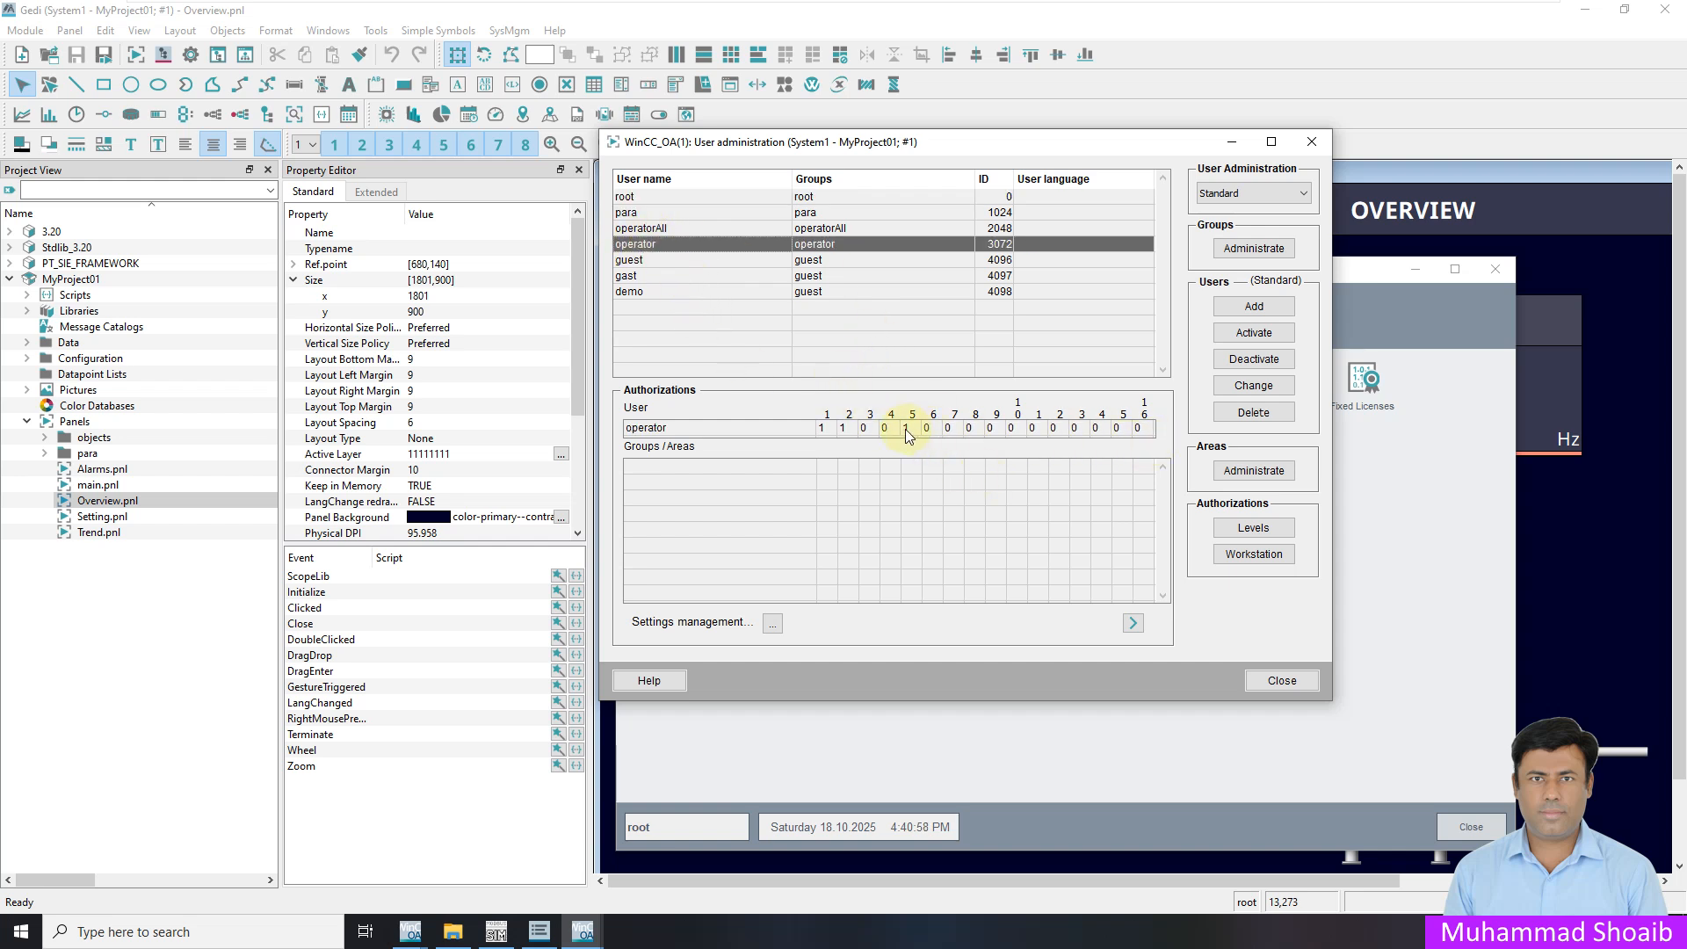
pyautogui.click(649, 292)
pyautogui.click(646, 274)
pyautogui.click(646, 261)
pyautogui.click(644, 244)
pyautogui.click(644, 228)
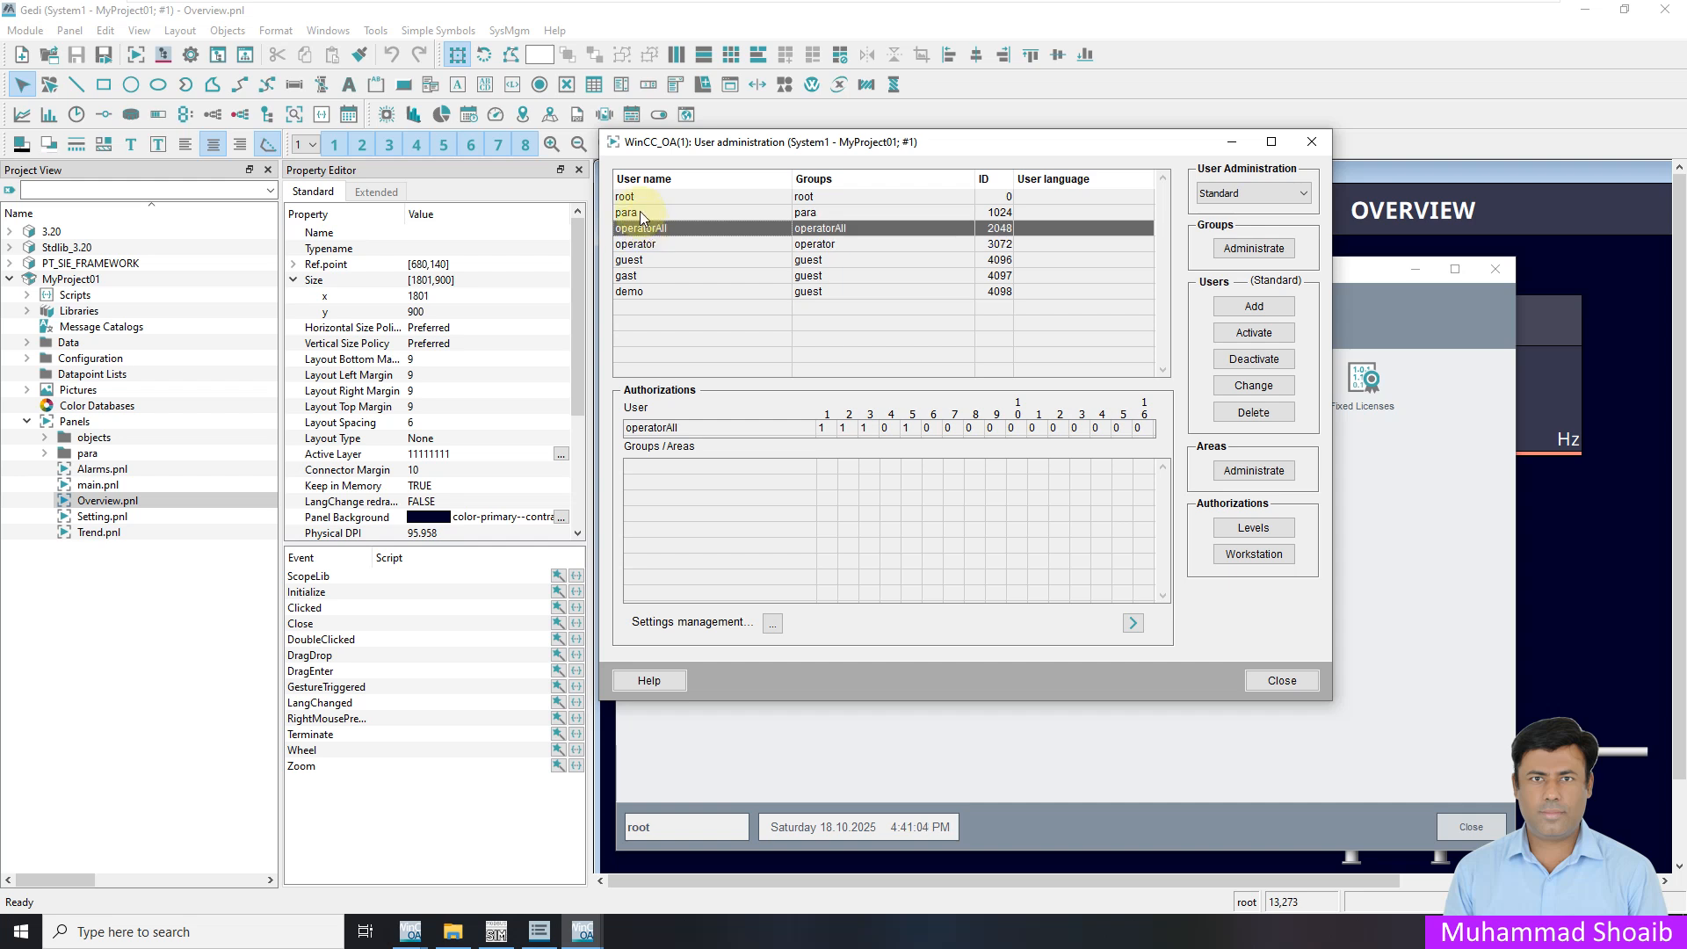
pyautogui.click(642, 214)
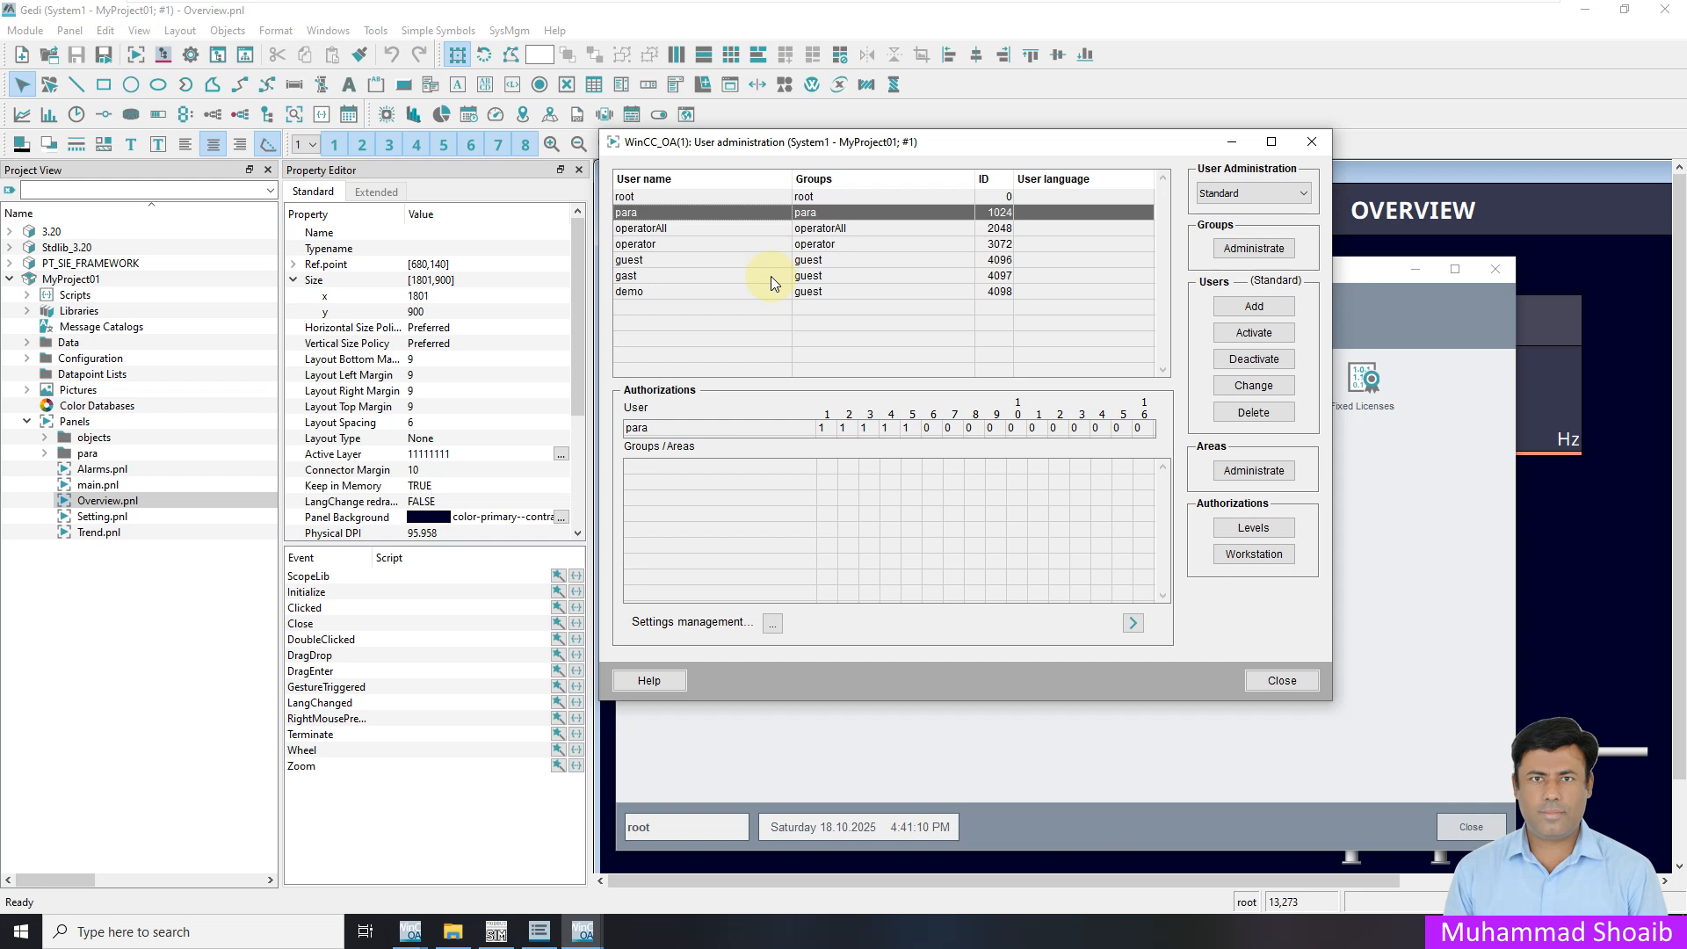
pyautogui.click(1242, 257)
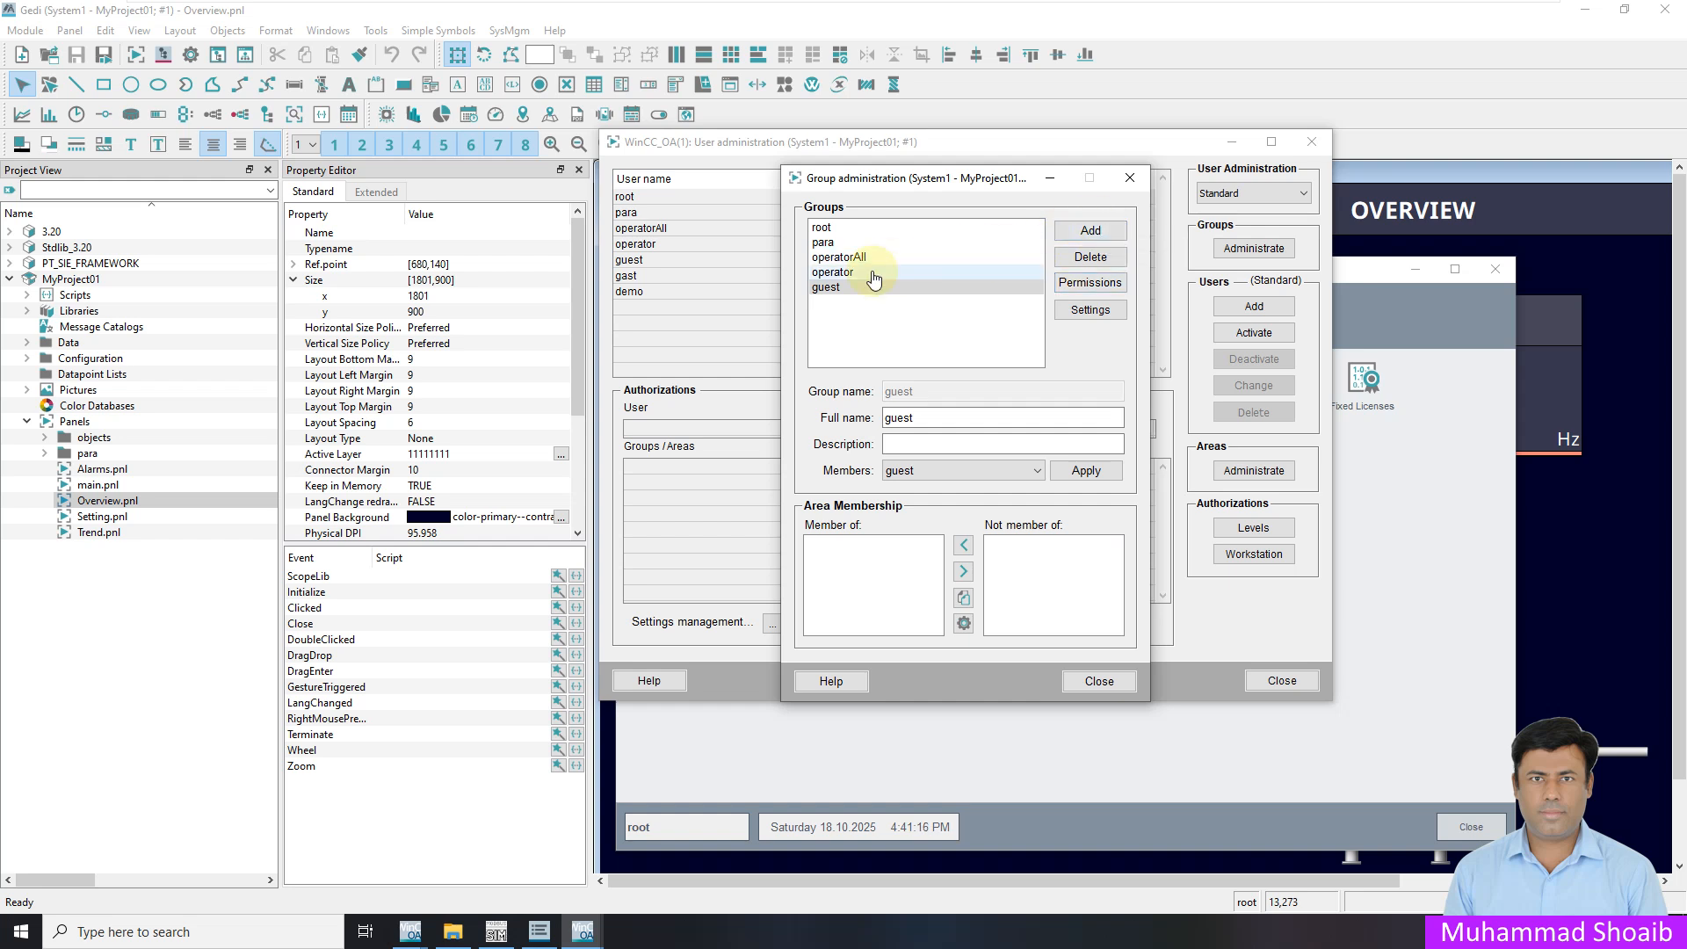
# Add a group named supervisor with supervisor as its full name and description
pyautogui.click(835, 273)
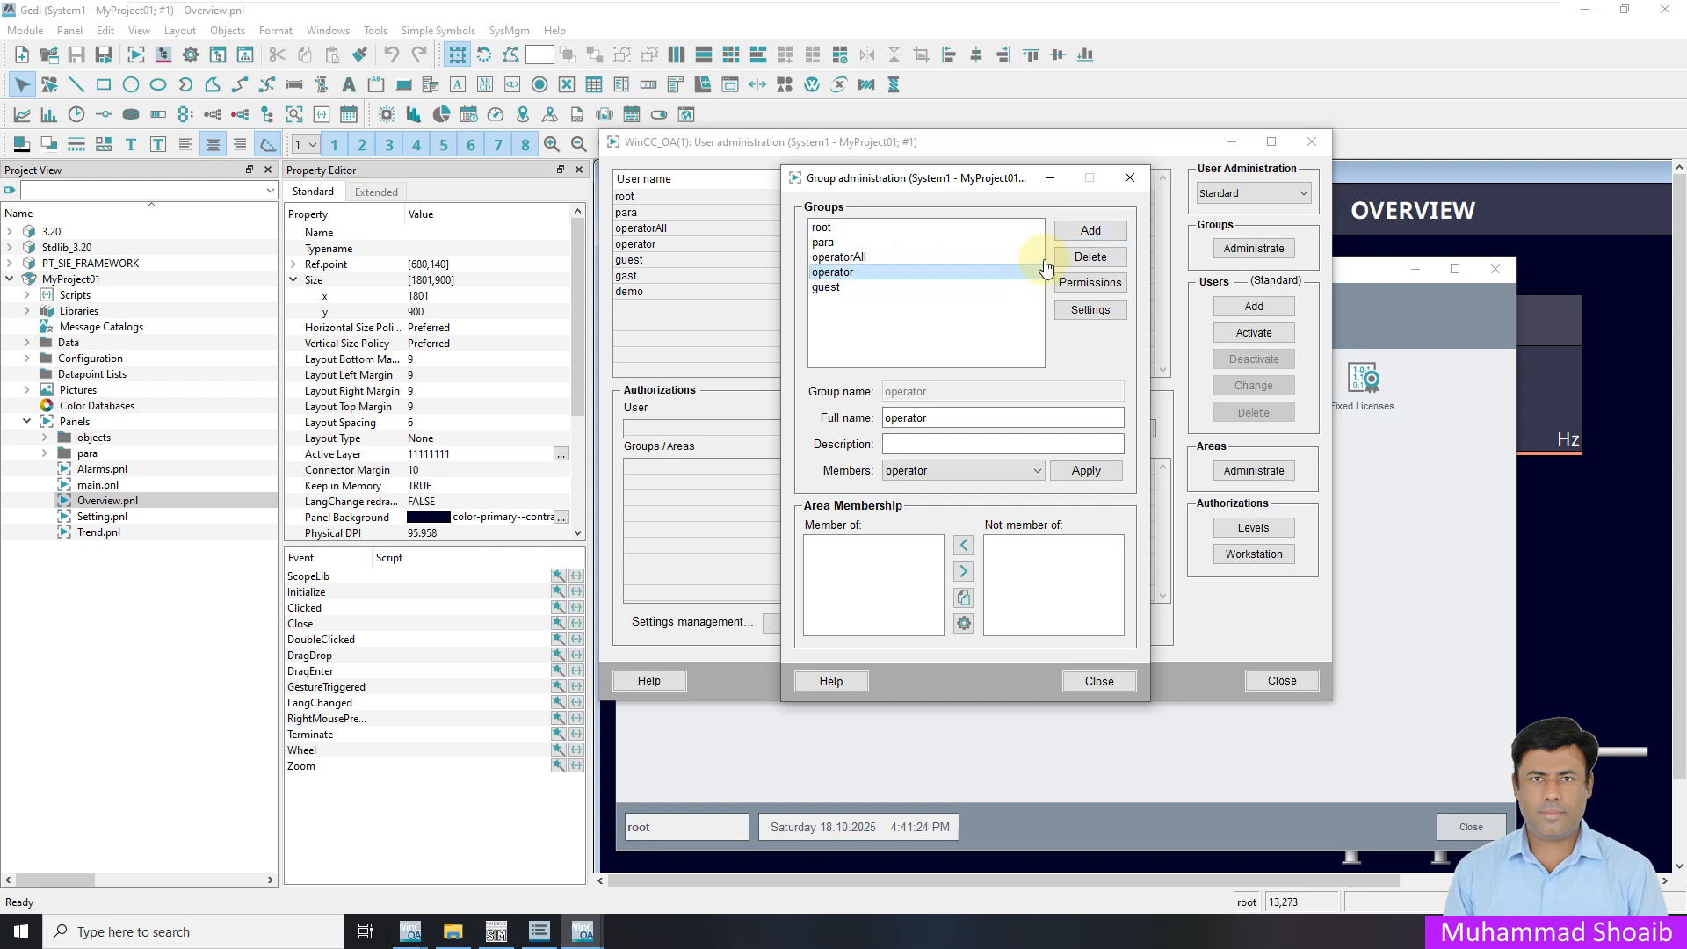
pyautogui.click(1090, 230)
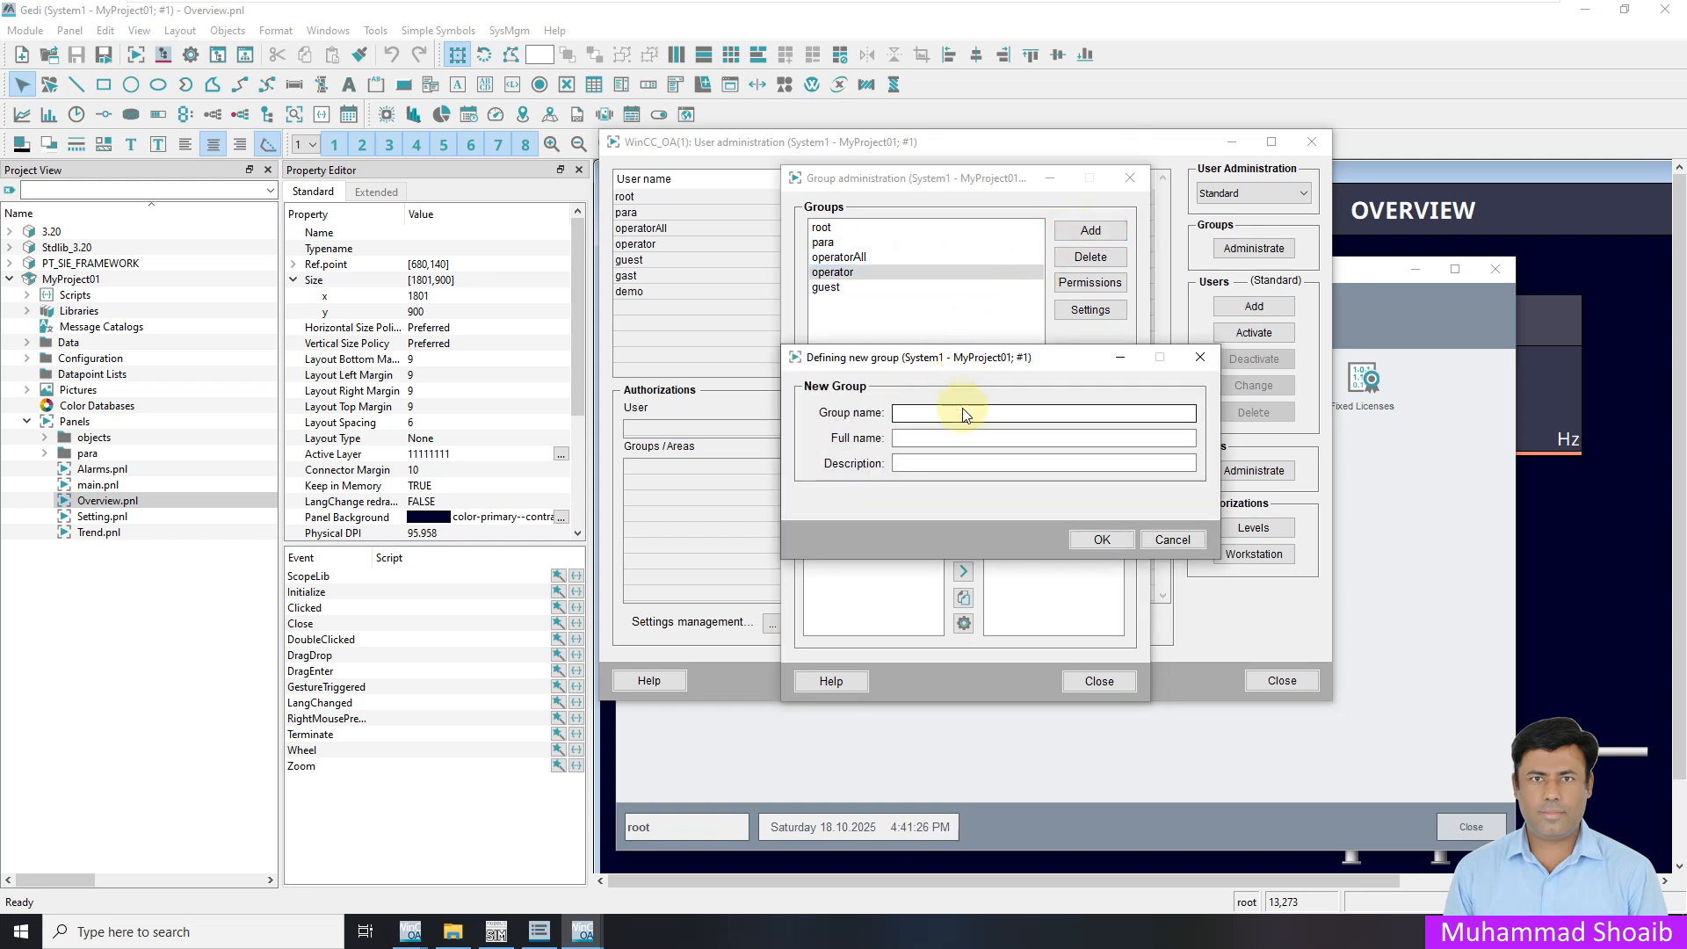
pyautogui.write('S')
pyautogui.press('BackSpace')
pyautogui.write('supervisor')
pyautogui.doubleClick(965, 417)
pyautogui.hotkey('ctrl', 'c')
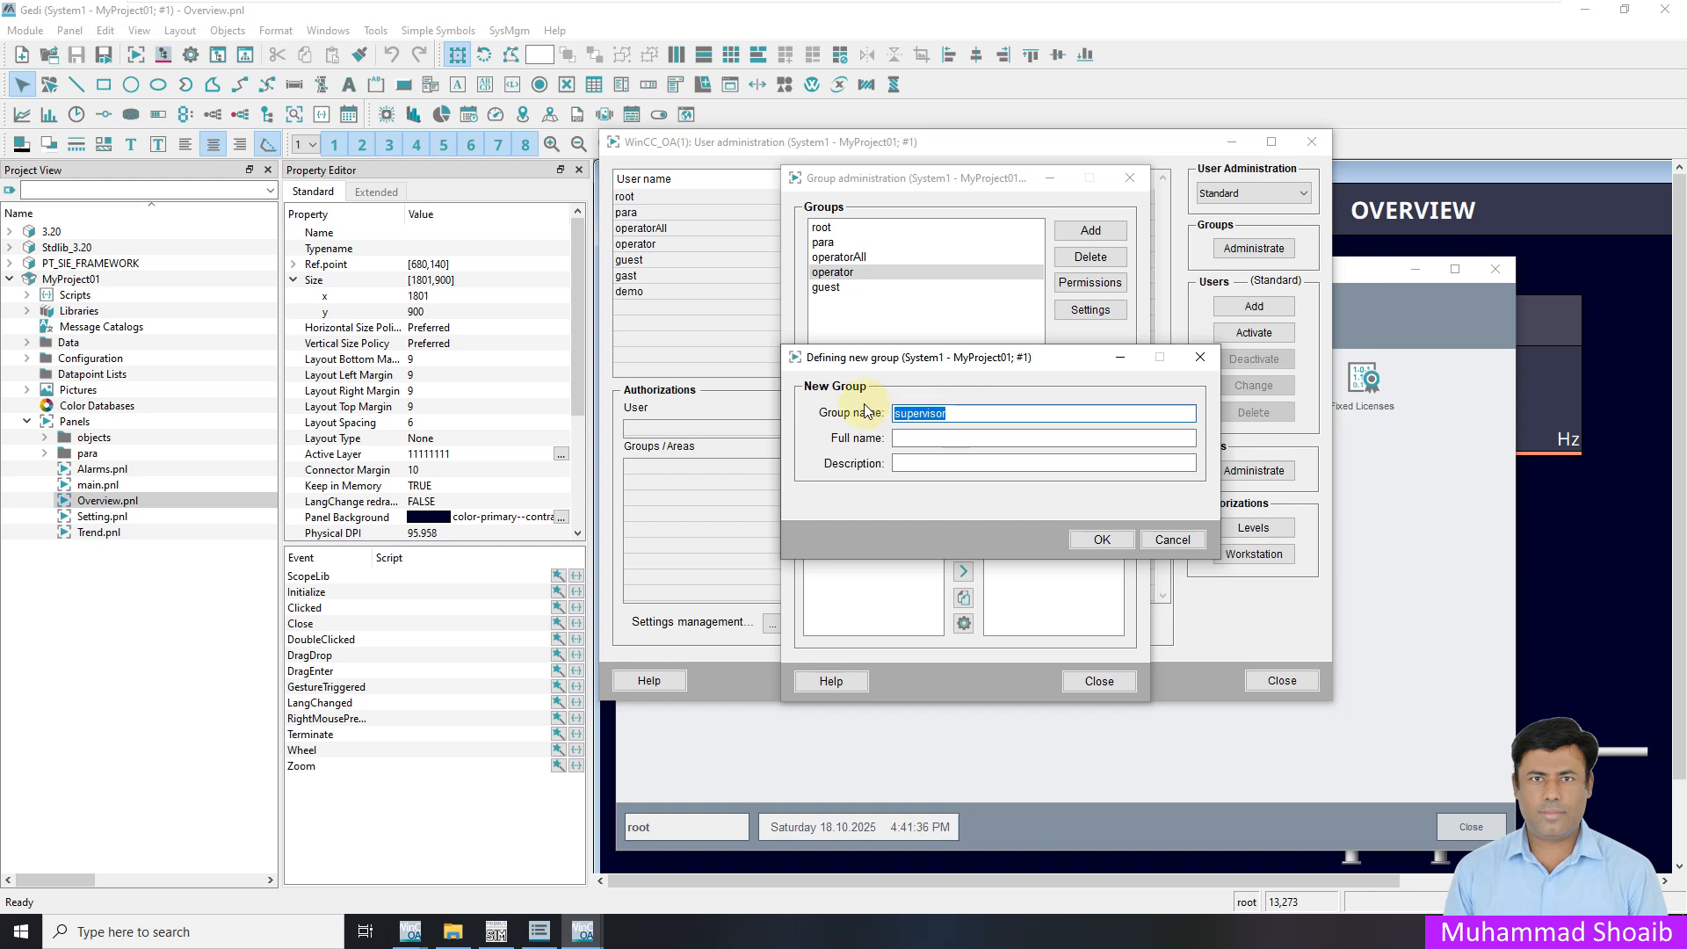
pyautogui.click(933, 442)
pyautogui.hotkey('ctrl', 'v')
pyautogui.click(930, 465)
pyautogui.hotkey('ctrl', 'v')
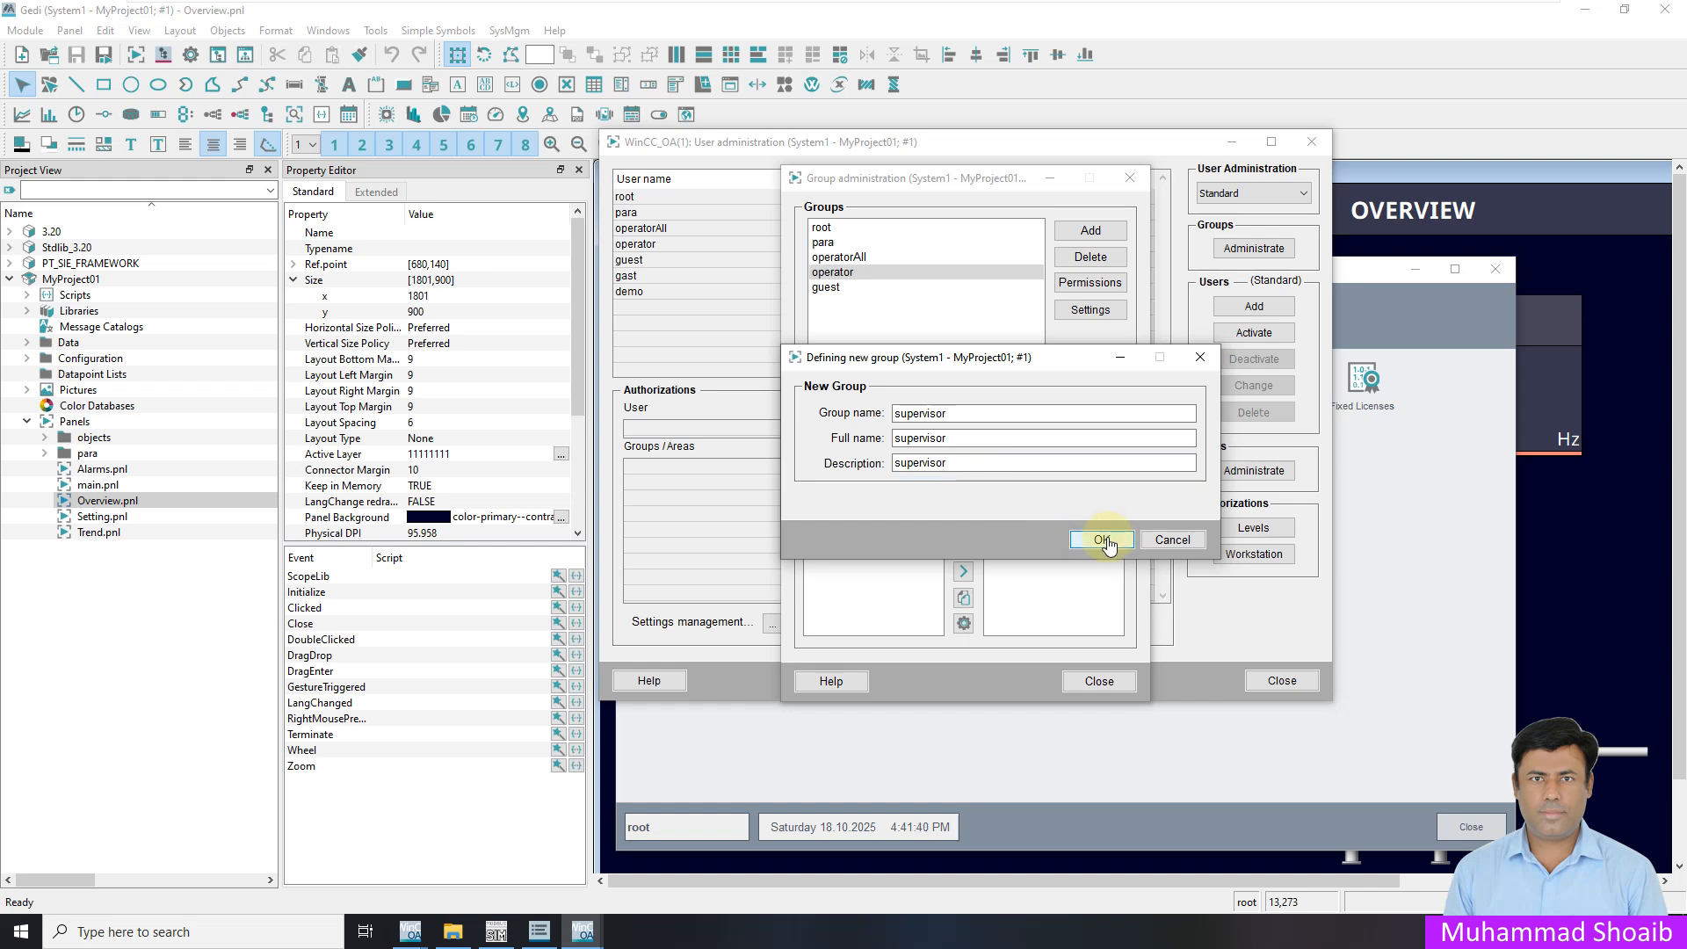
pyautogui.click(1105, 540)
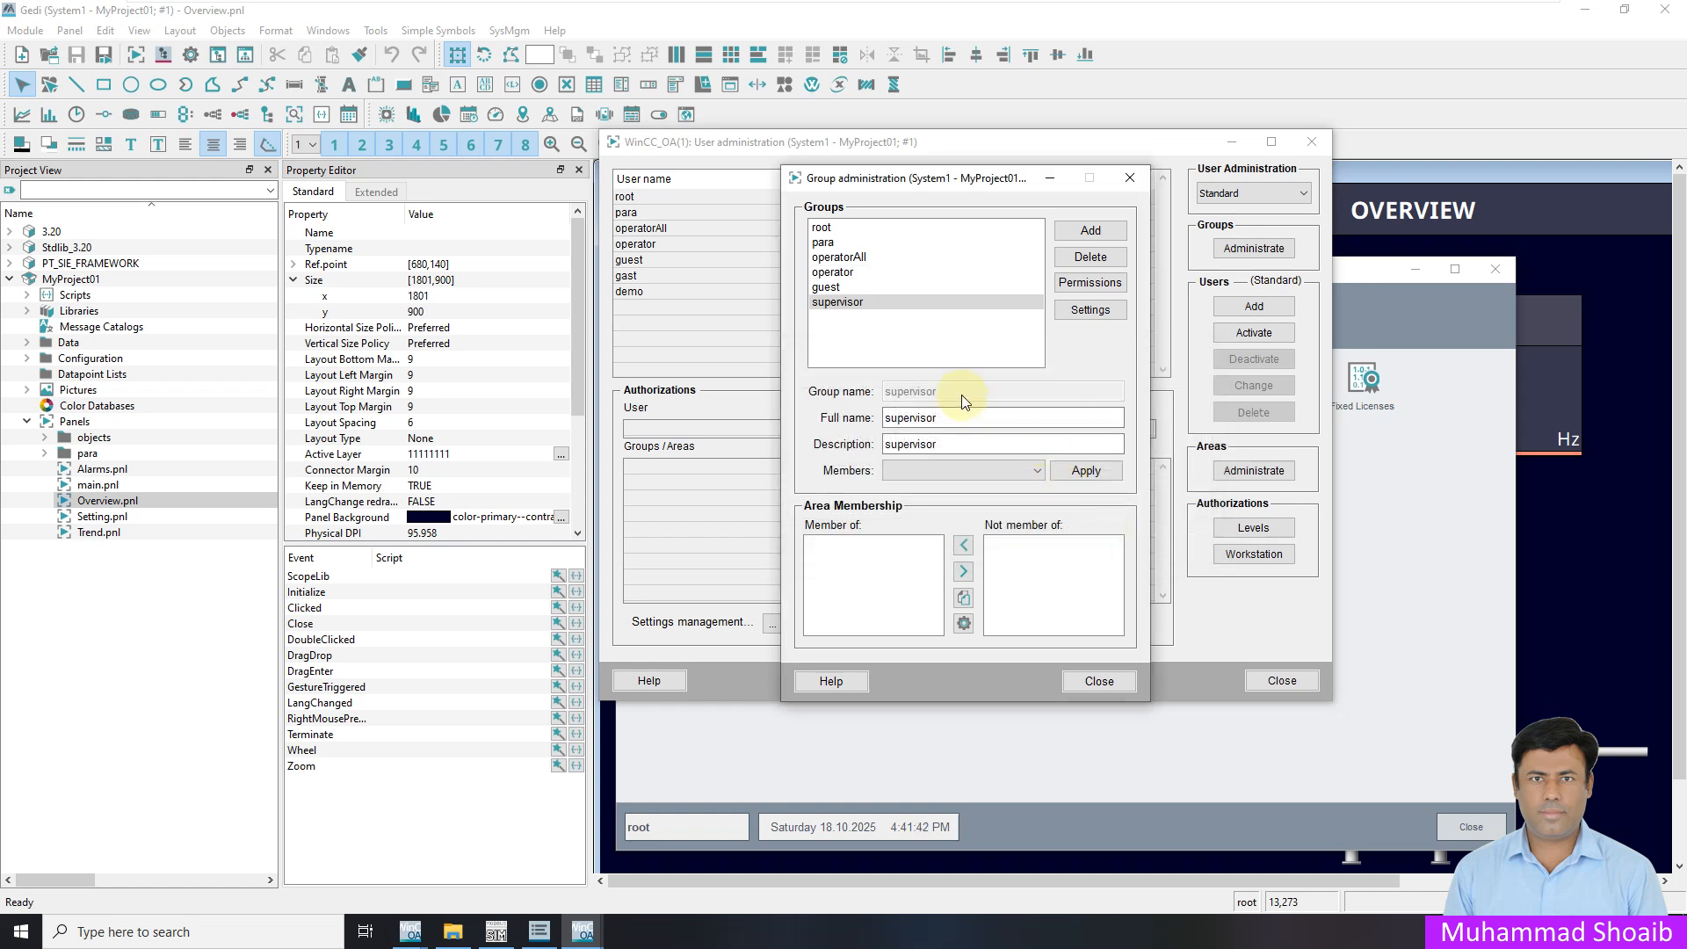
# Inspect the operator group's authorization bits without changing them
pyautogui.click(835, 272)
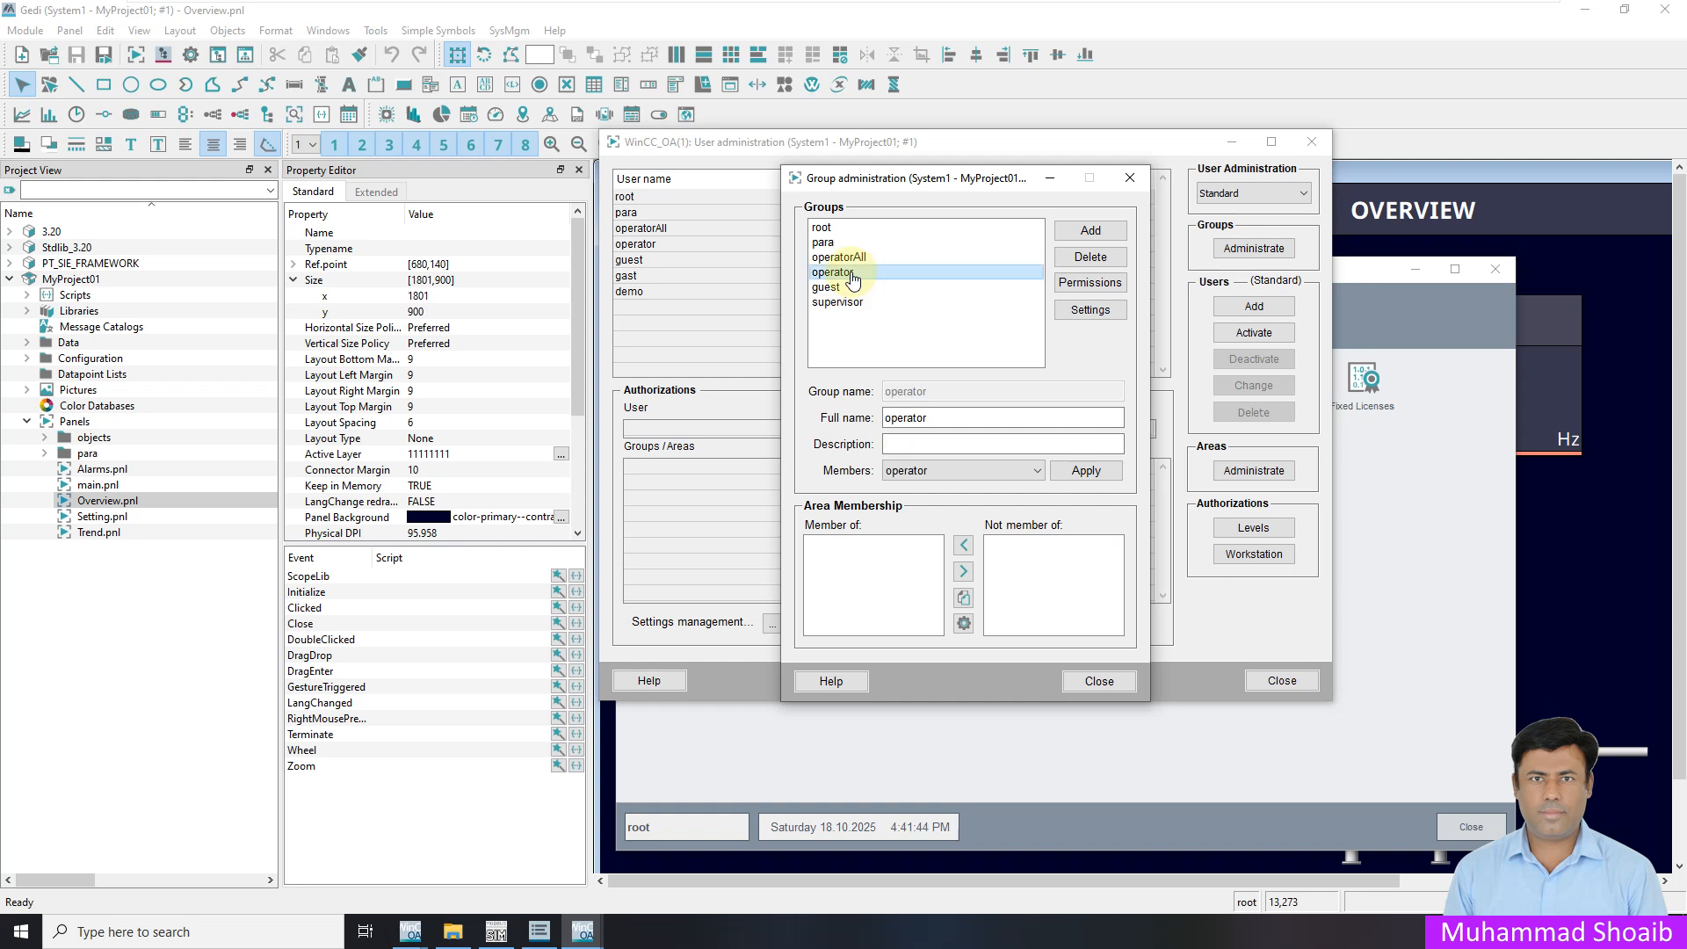
pyautogui.click(1079, 285)
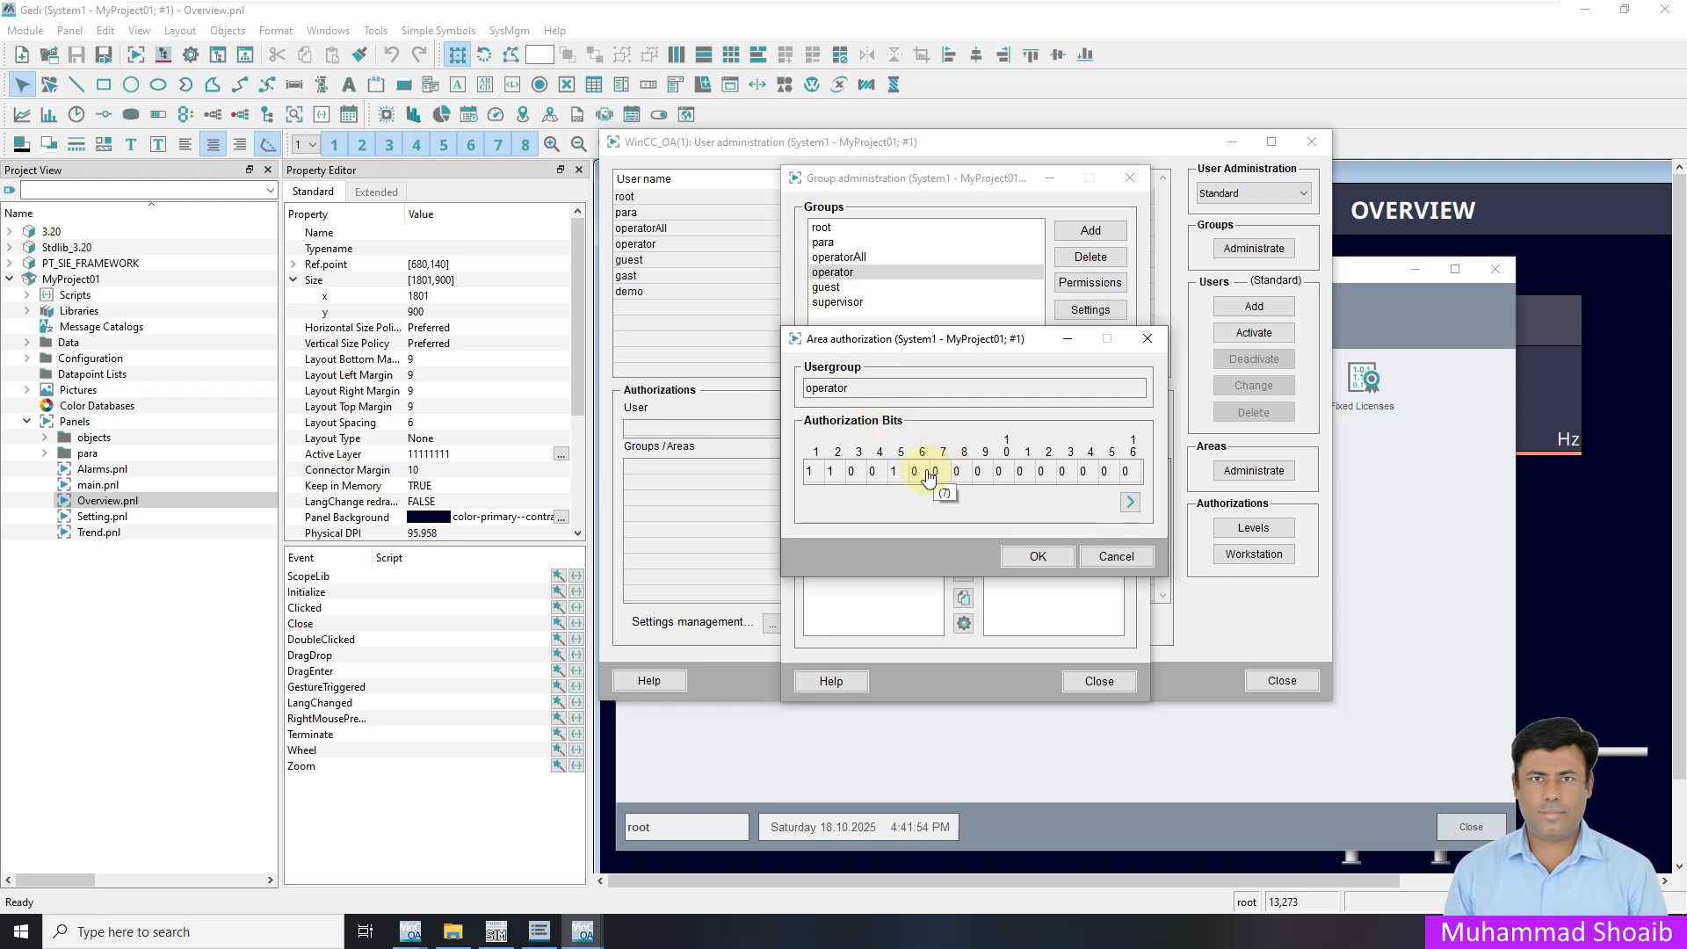
pyautogui.click(1114, 556)
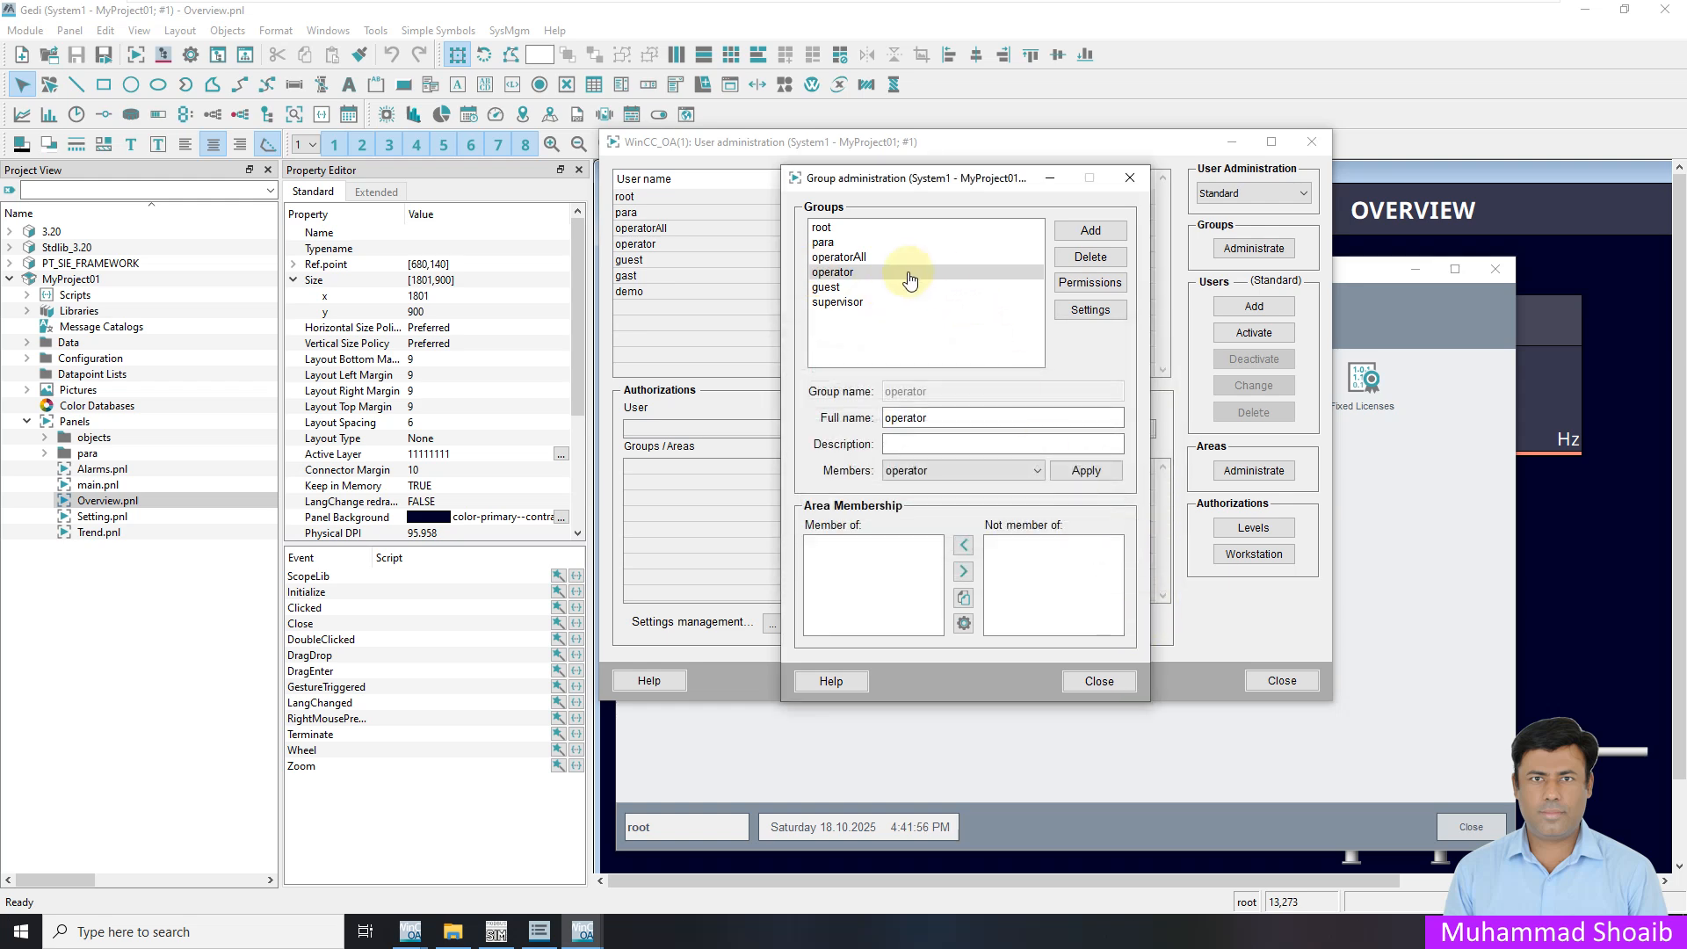
# Name authorization level 6 OperatorAccess
pyautogui.click(1089, 682)
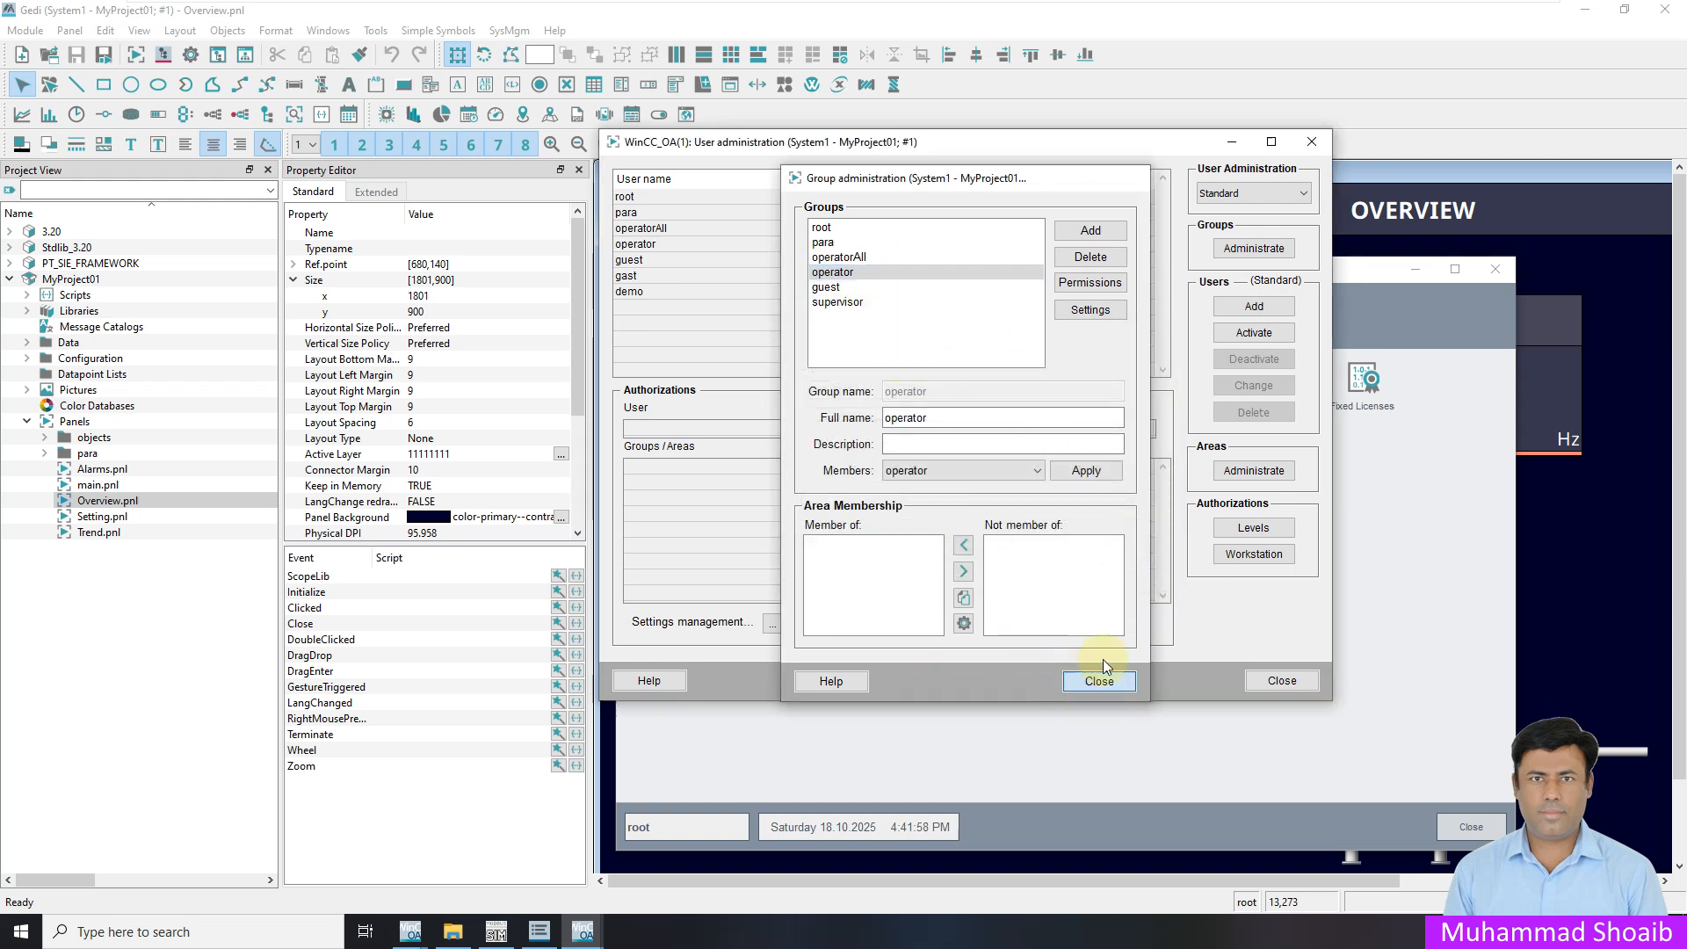
pyautogui.click(1237, 530)
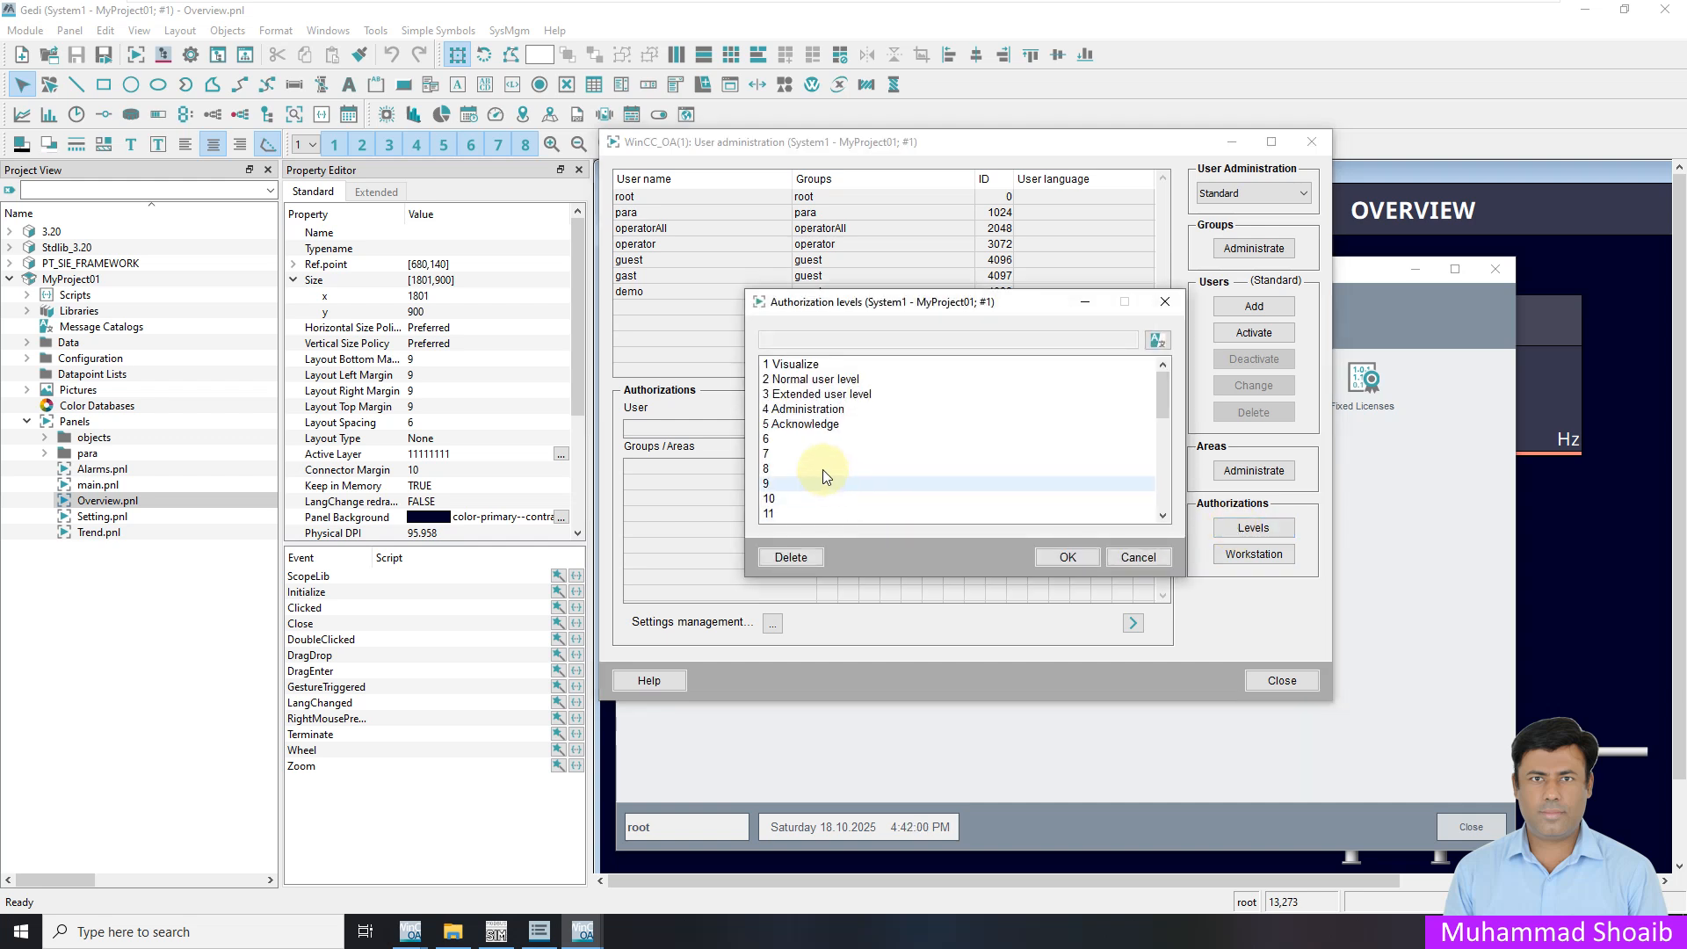
pyautogui.click(799, 441)
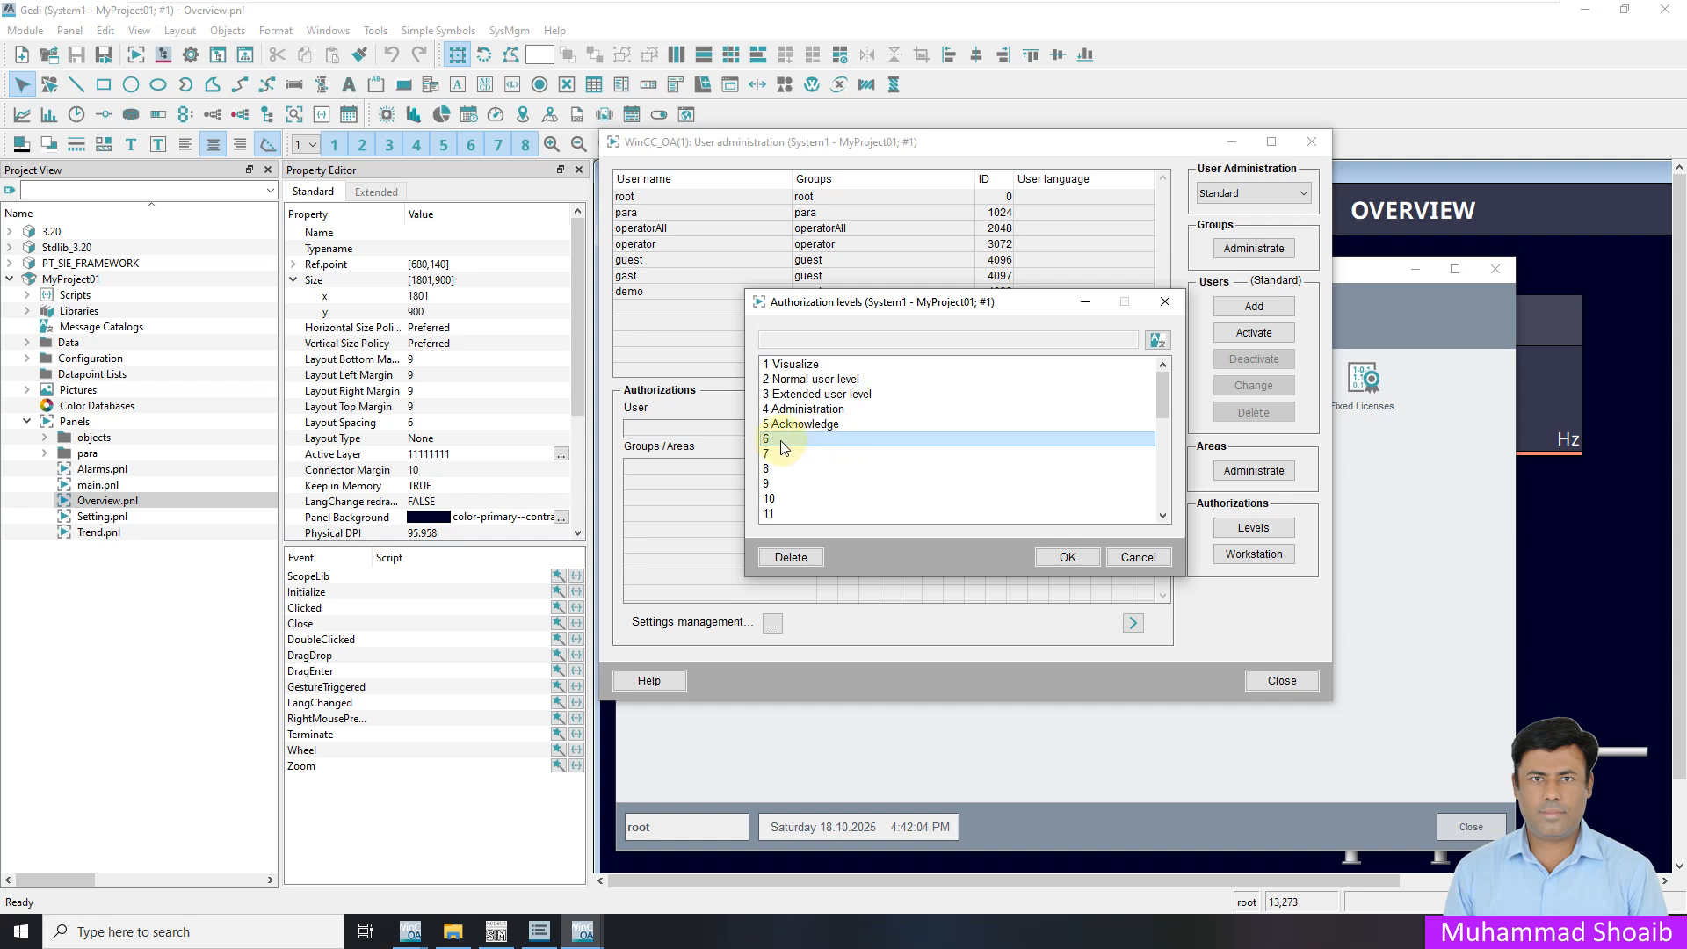
pyautogui.click(1156, 342)
pyautogui.click(936, 413)
pyautogui.write('0')
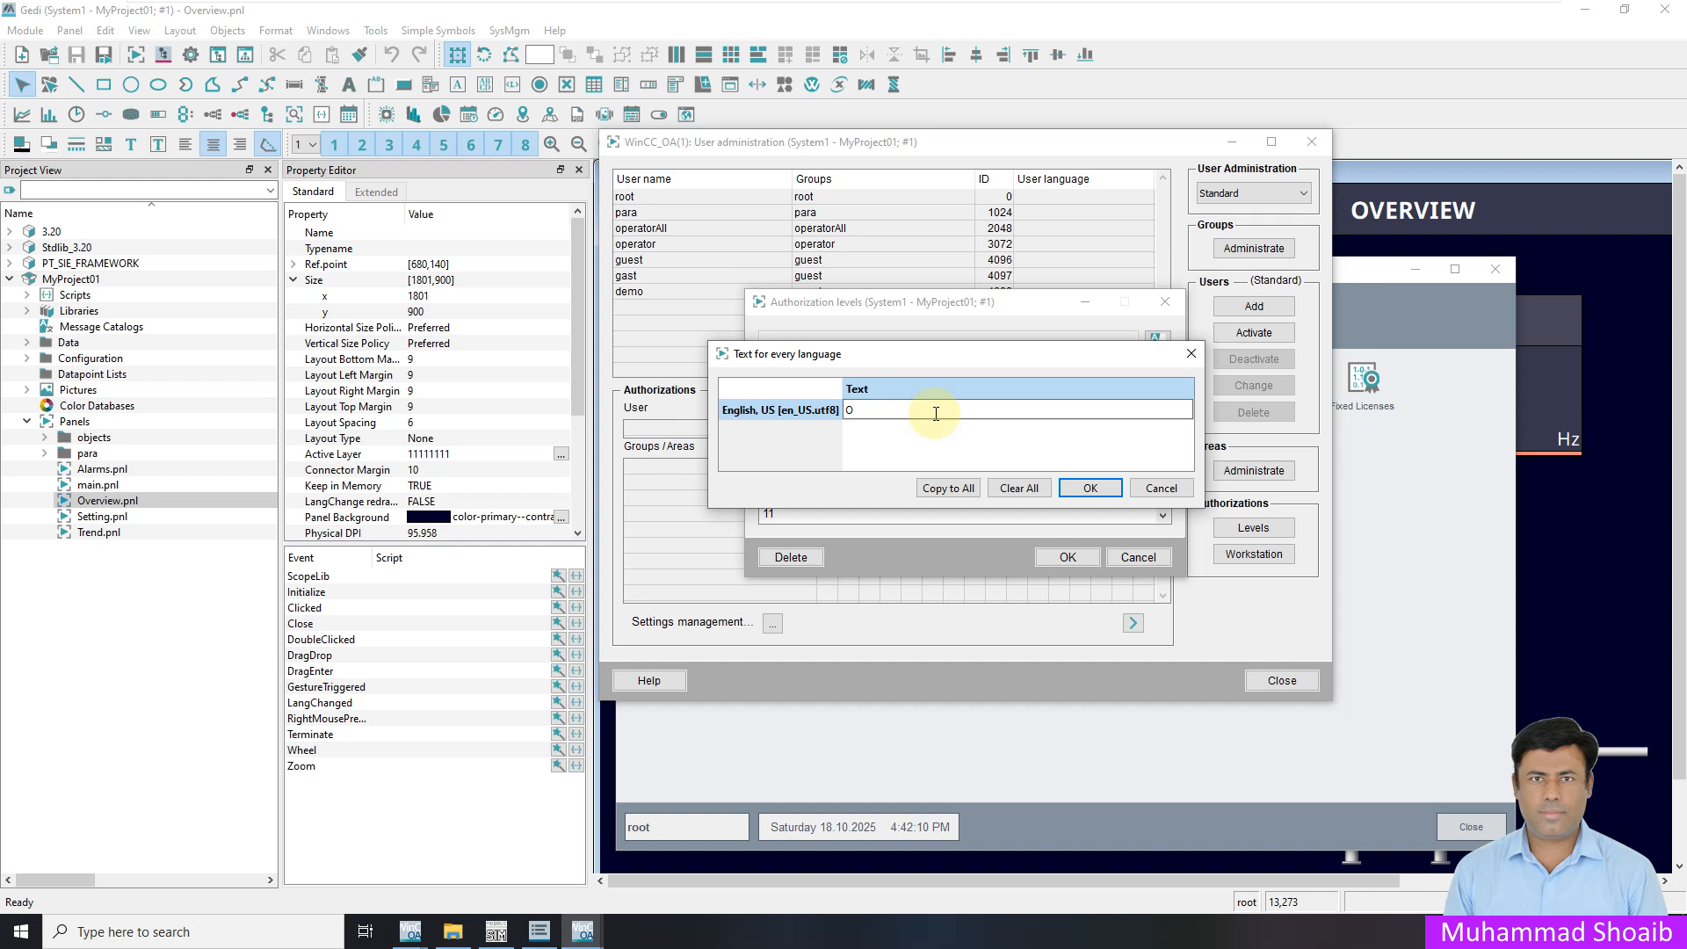
pyautogui.write('peratorAccess')
pyautogui.click(1090, 488)
# Name authorization level 7 SupervisorAccess and save the level names
pyautogui.click(920, 454)
pyautogui.click(1159, 341)
pyautogui.doubleClick(979, 408)
pyautogui.write('SupervisorAccess')
pyautogui.click(1070, 484)
pyautogui.click(817, 453)
pyautogui.click(1069, 558)
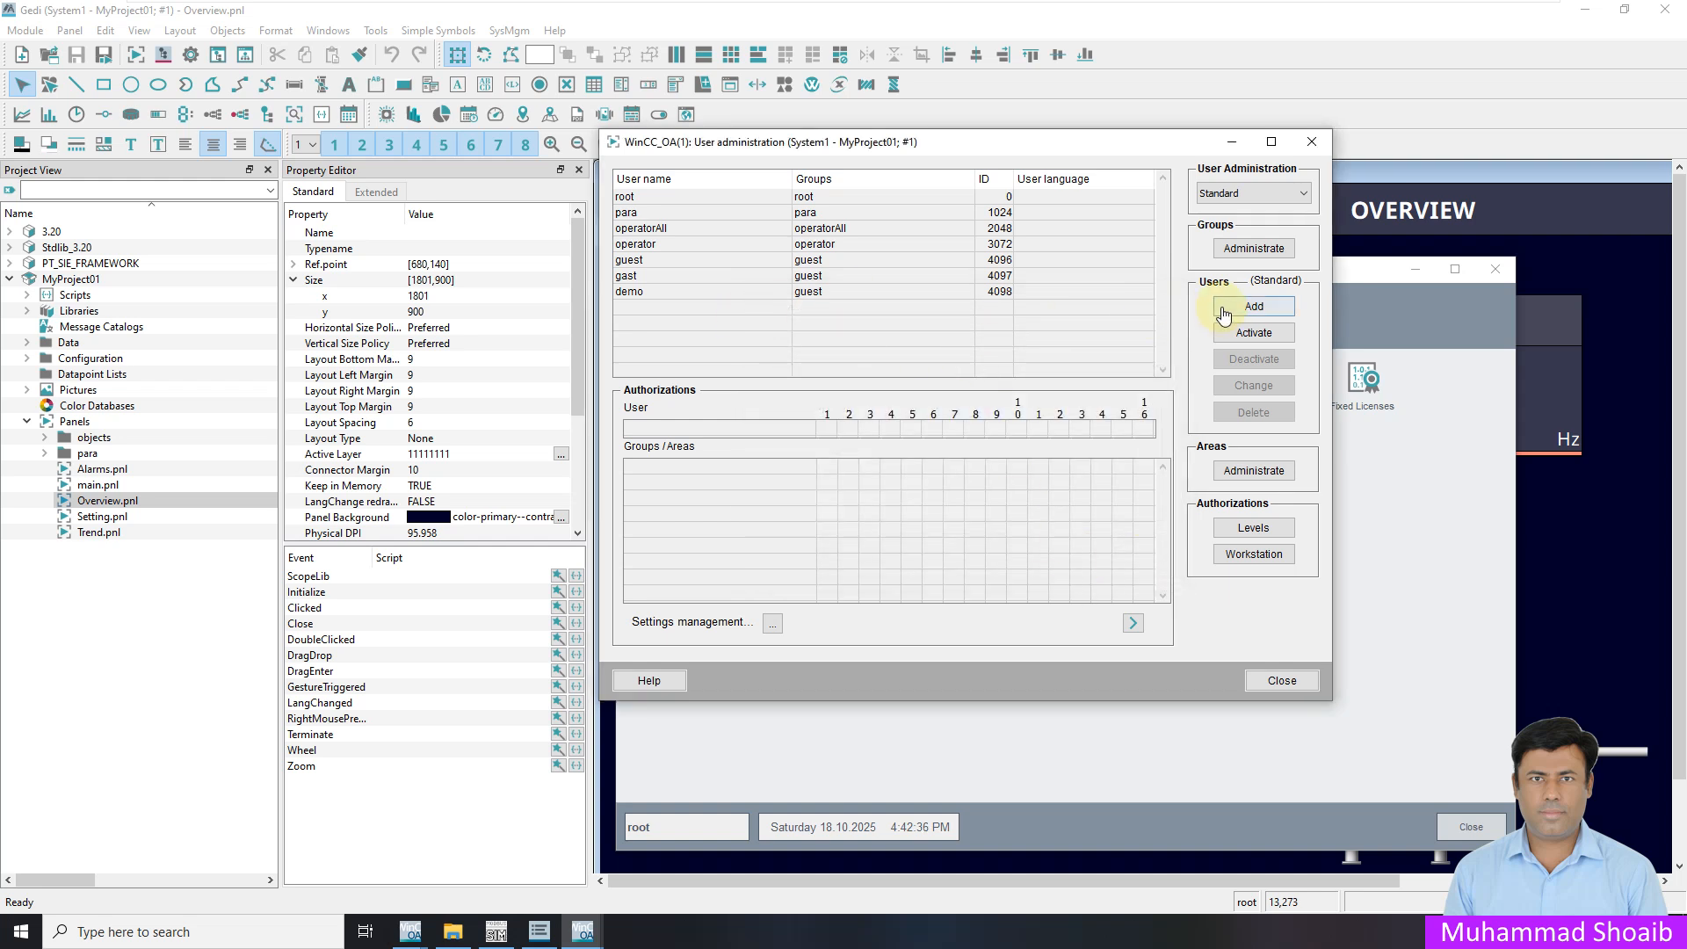
# Give the operator group authorization level 6 and recheck its permissions
pyautogui.click(1233, 251)
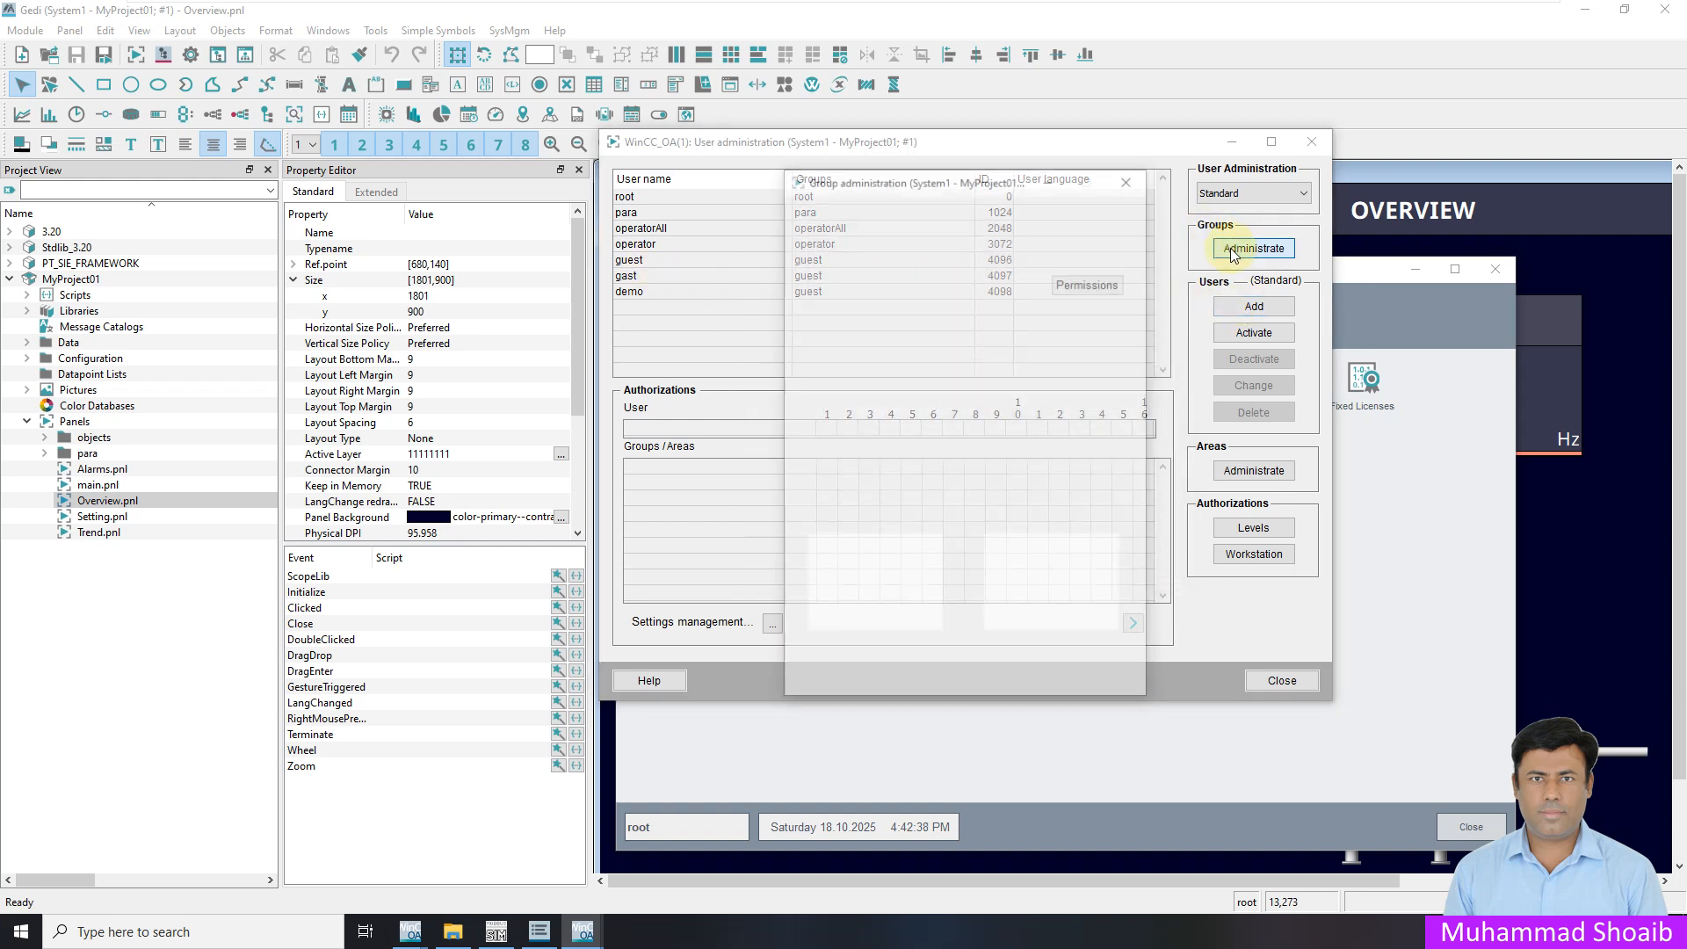
pyautogui.click(912, 274)
pyautogui.click(1089, 283)
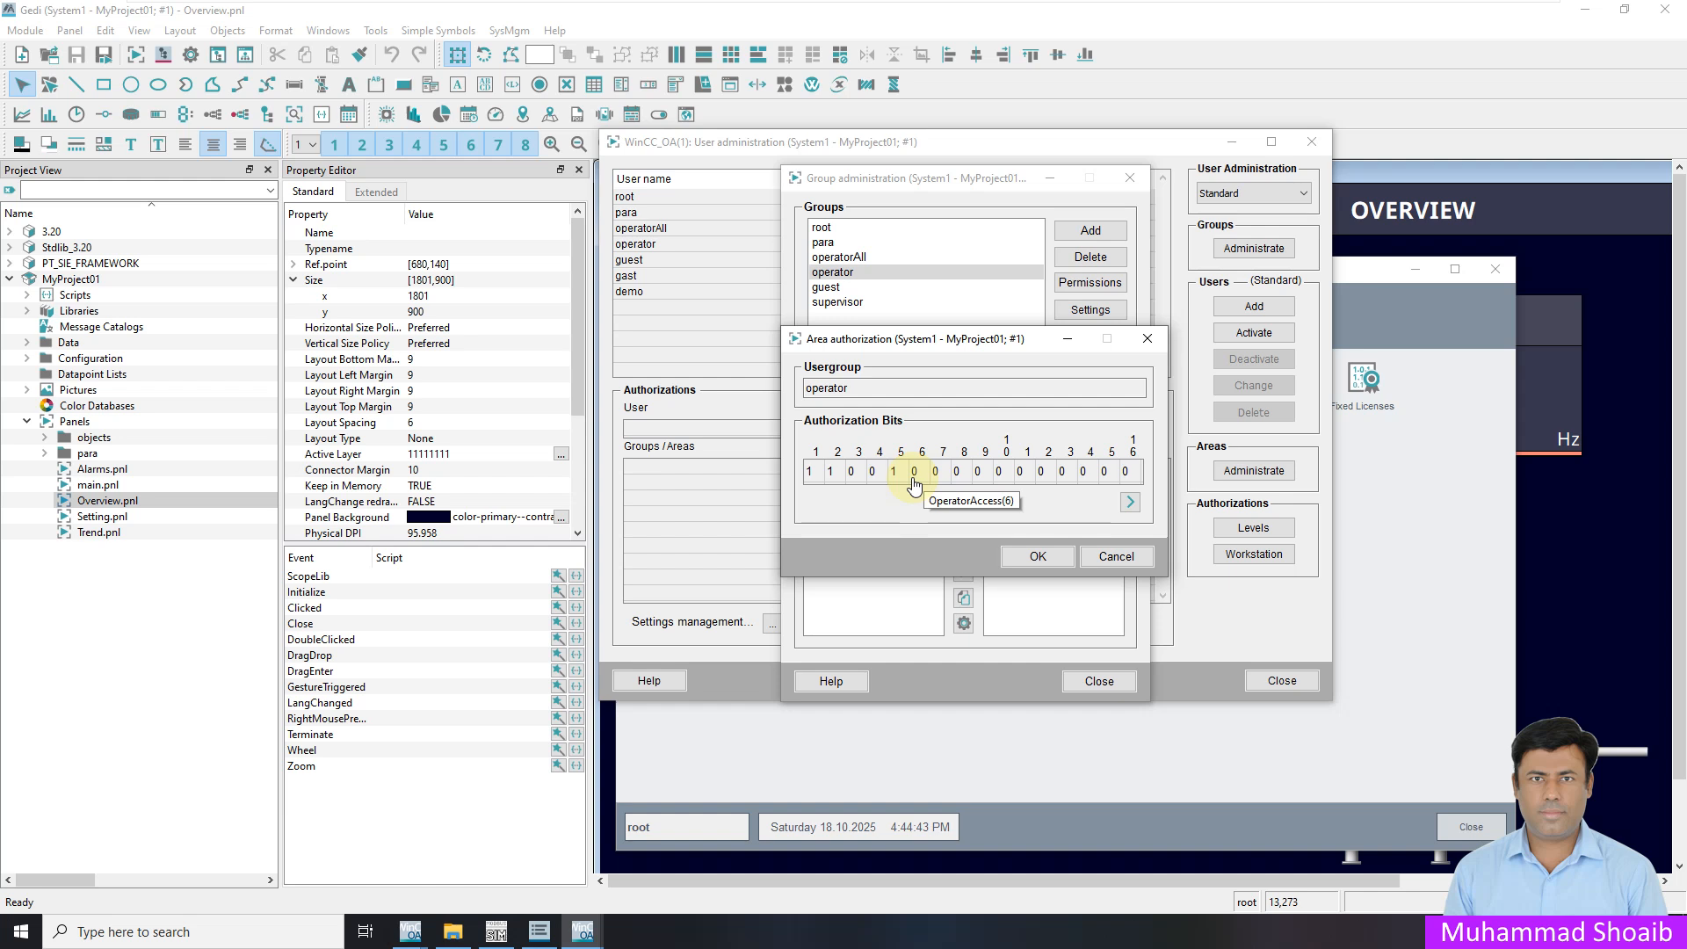
pyautogui.click(915, 475)
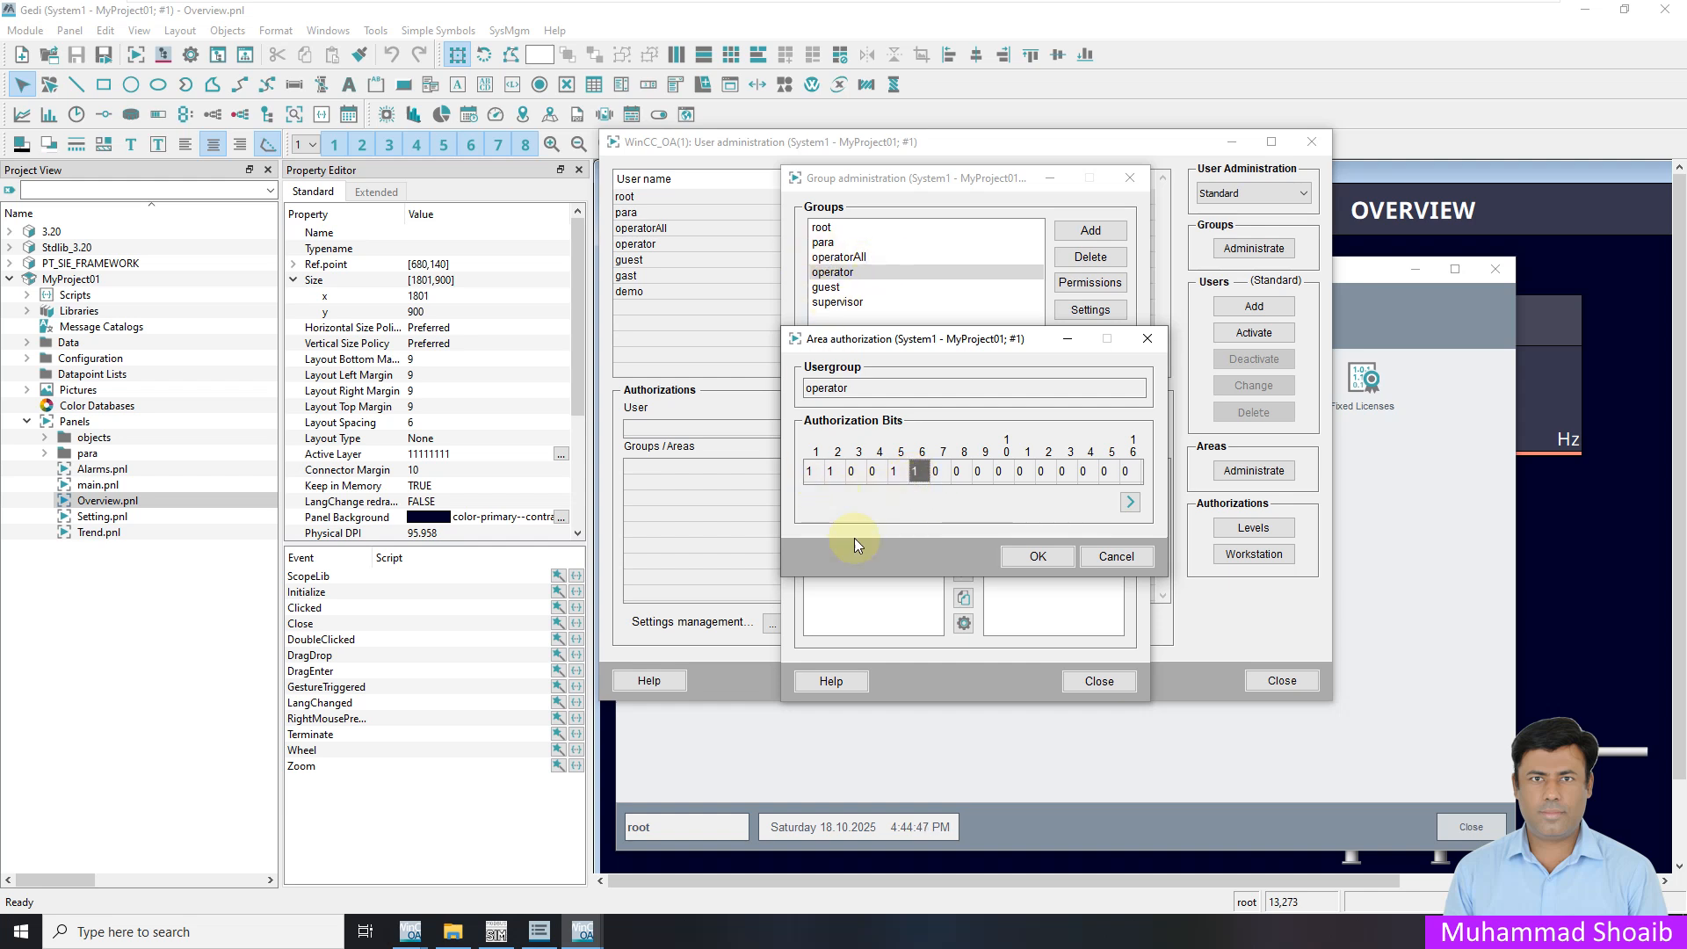
pyautogui.click(1017, 557)
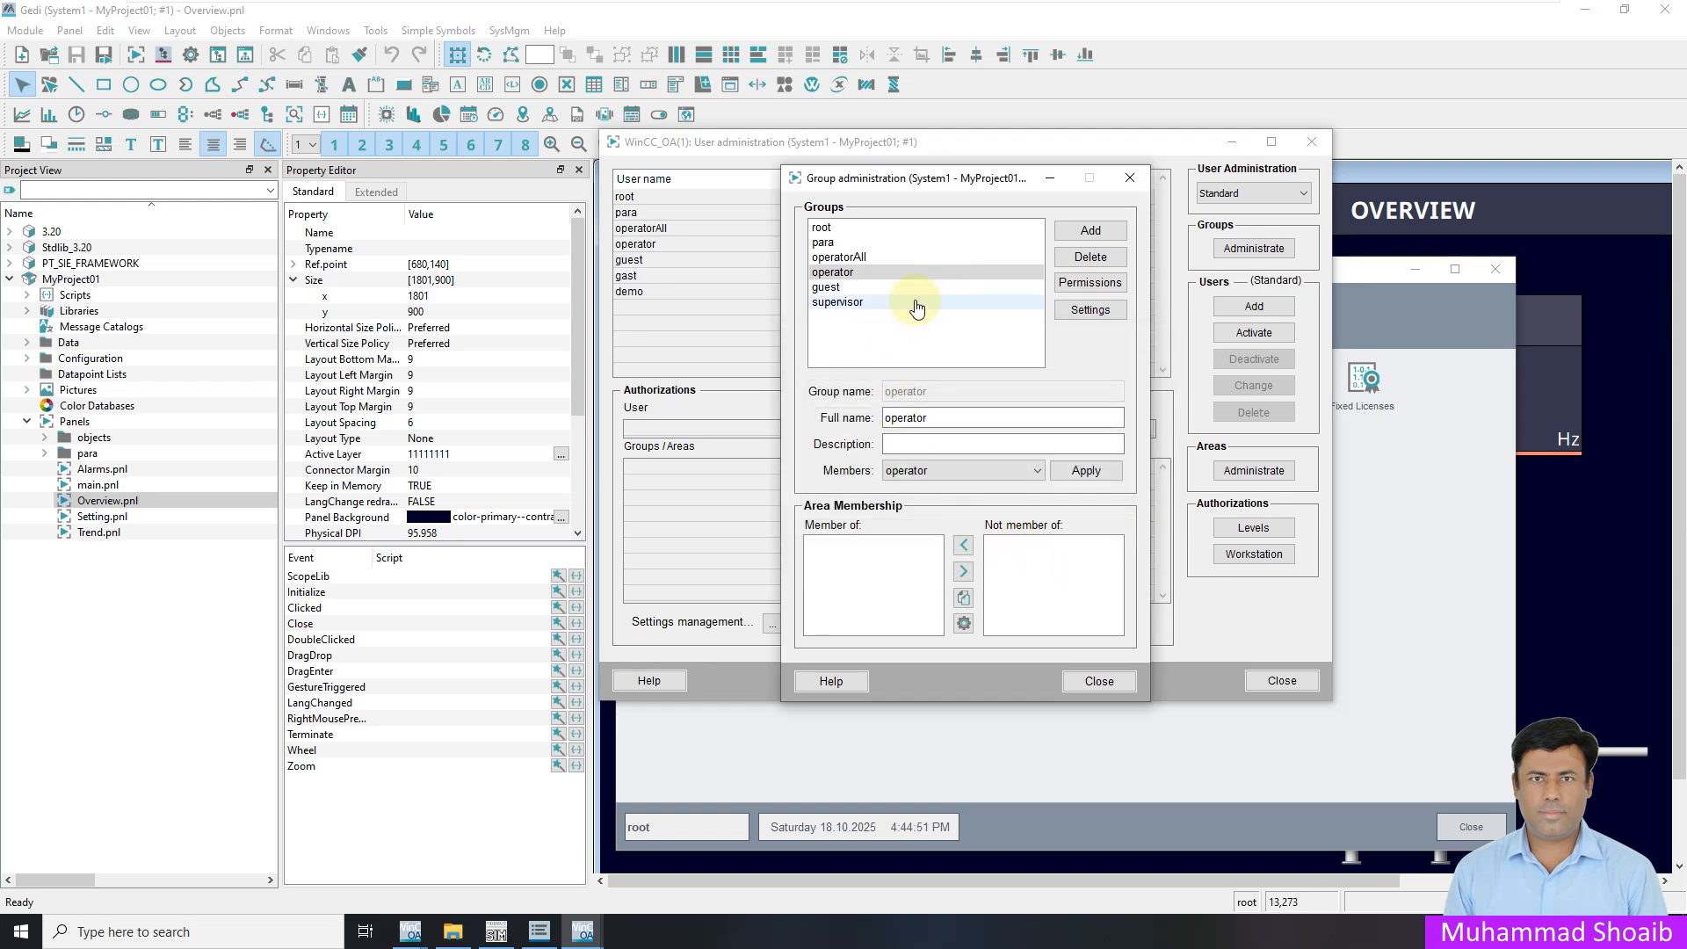
pyautogui.click(844, 303)
pyautogui.click(844, 273)
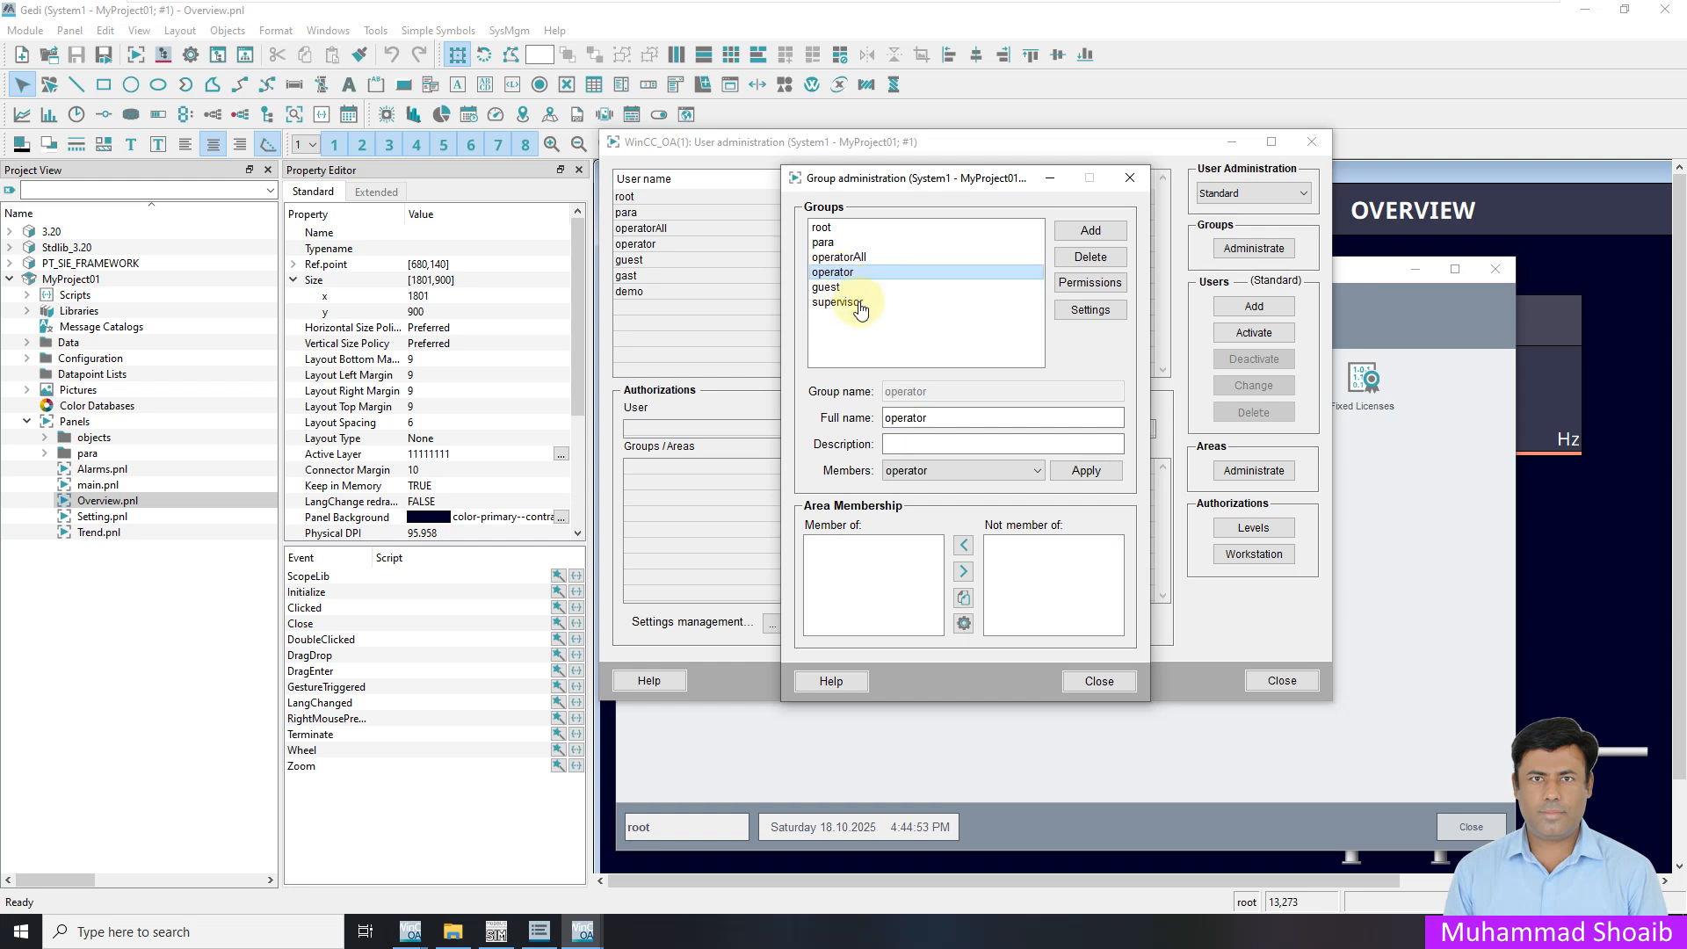
pyautogui.click(1090, 282)
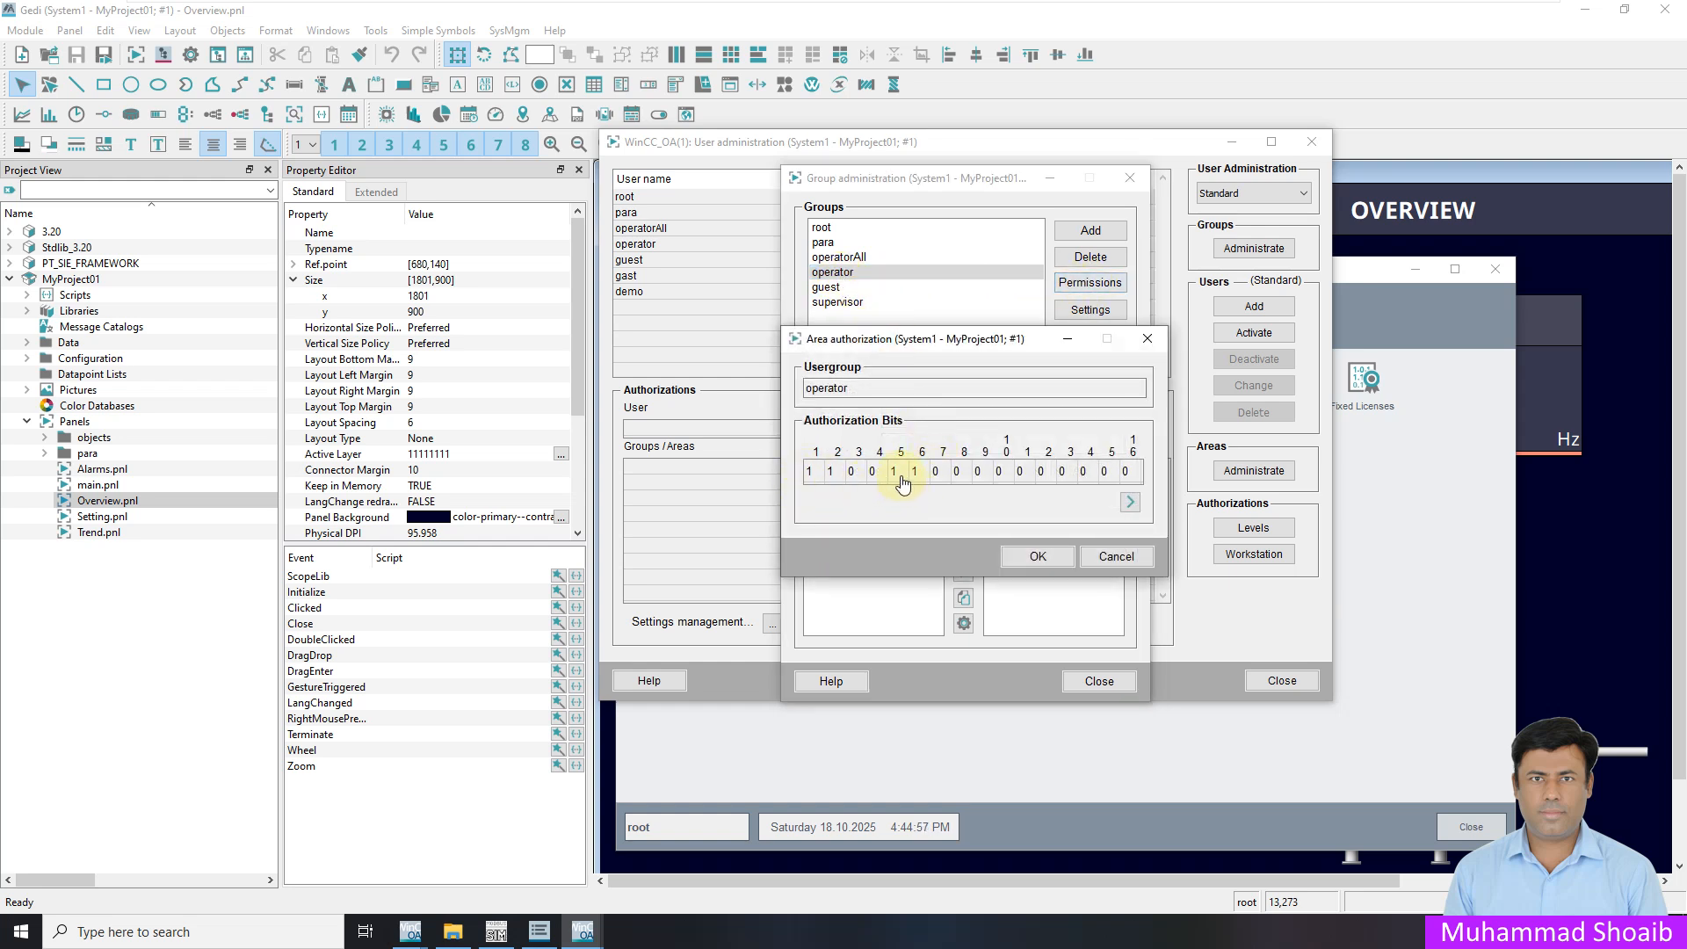
pyautogui.click(1116, 559)
# Grant the supervisor group levels 1, 2, 5, 6 and 7, then close group administration
pyautogui.click(863, 304)
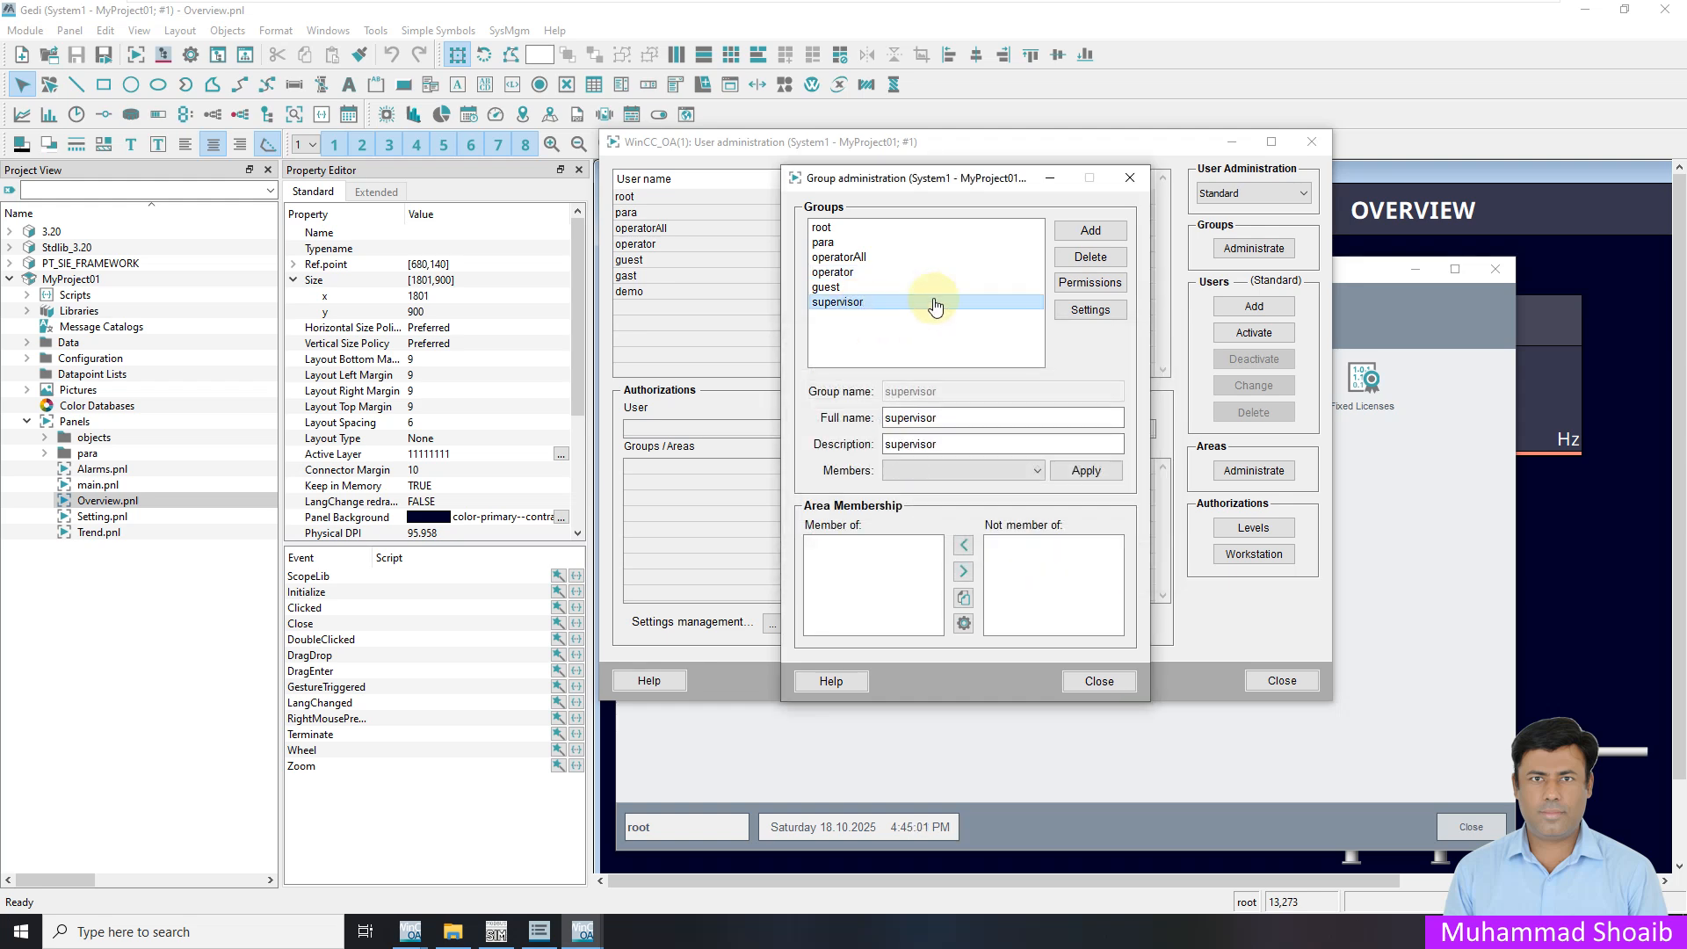
pyautogui.click(1090, 282)
pyautogui.click(809, 474)
pyautogui.click(831, 475)
pyautogui.click(915, 475)
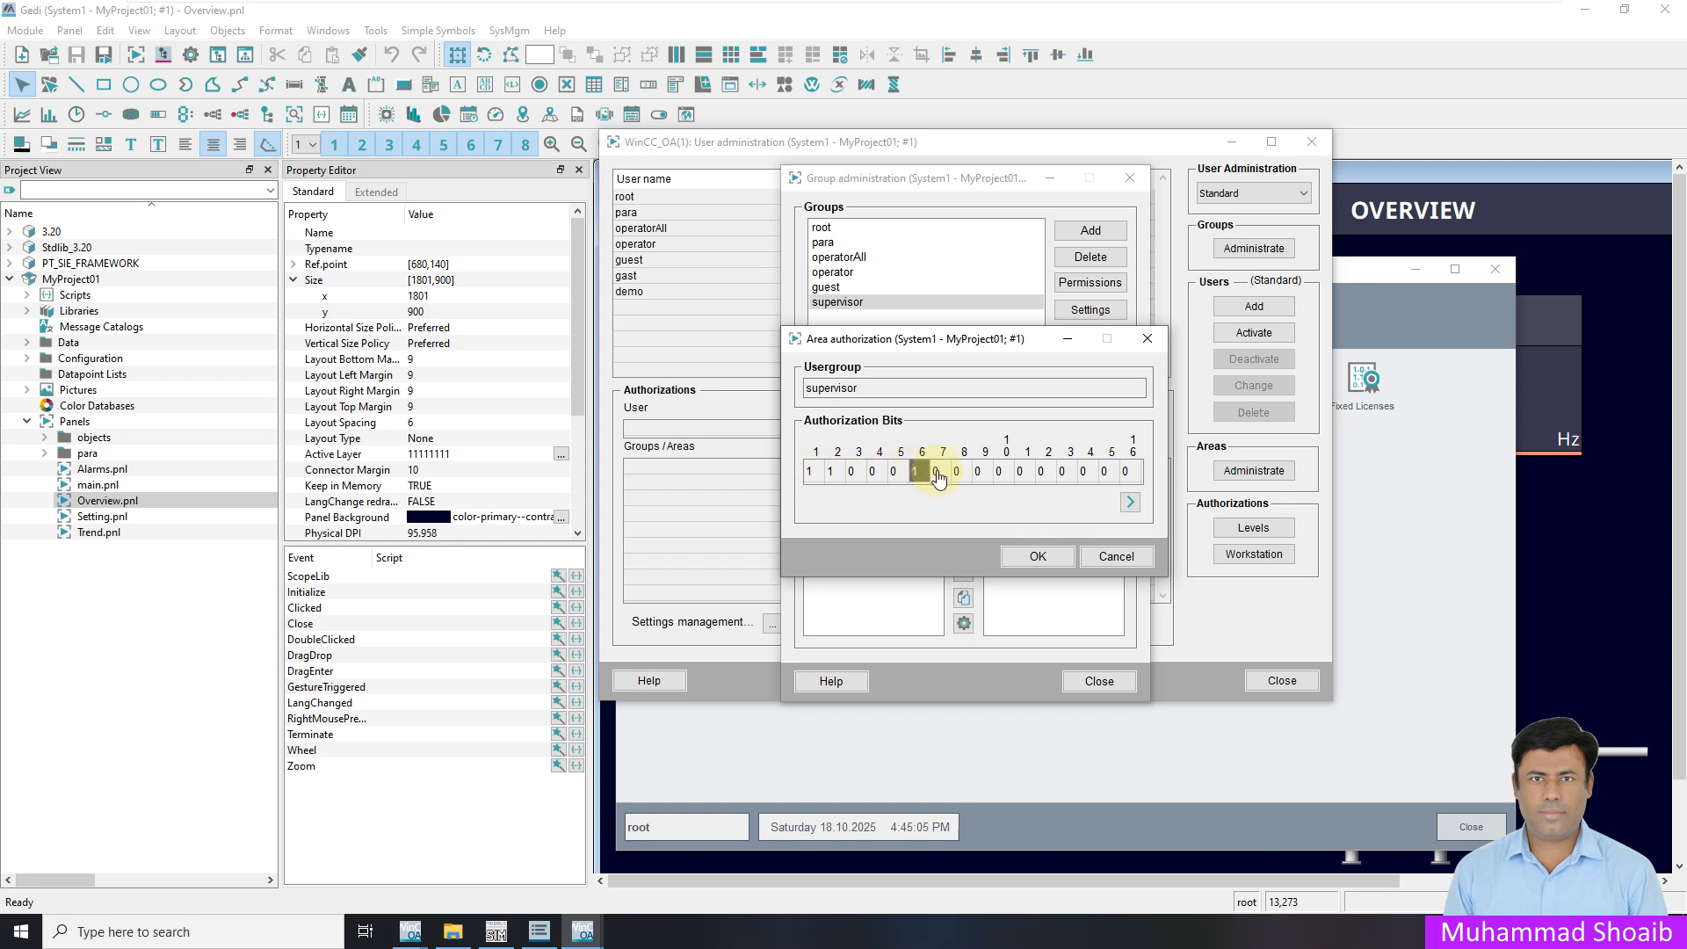
pyautogui.click(894, 475)
pyautogui.click(937, 475)
pyautogui.click(1039, 557)
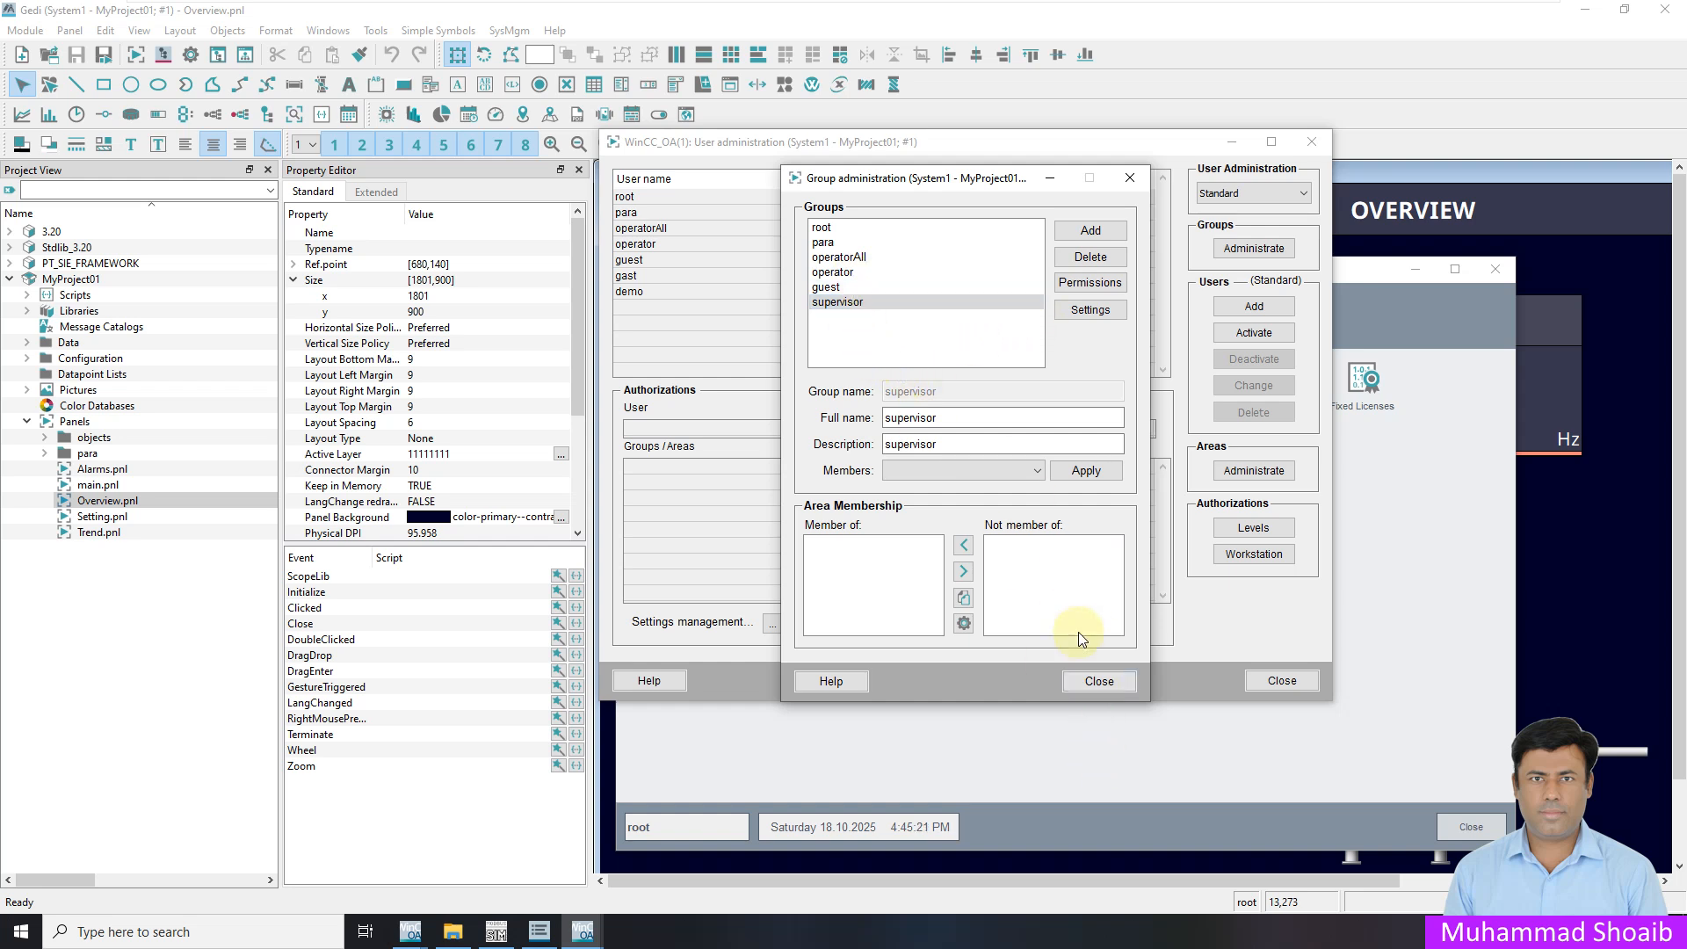
pyautogui.click(1099, 682)
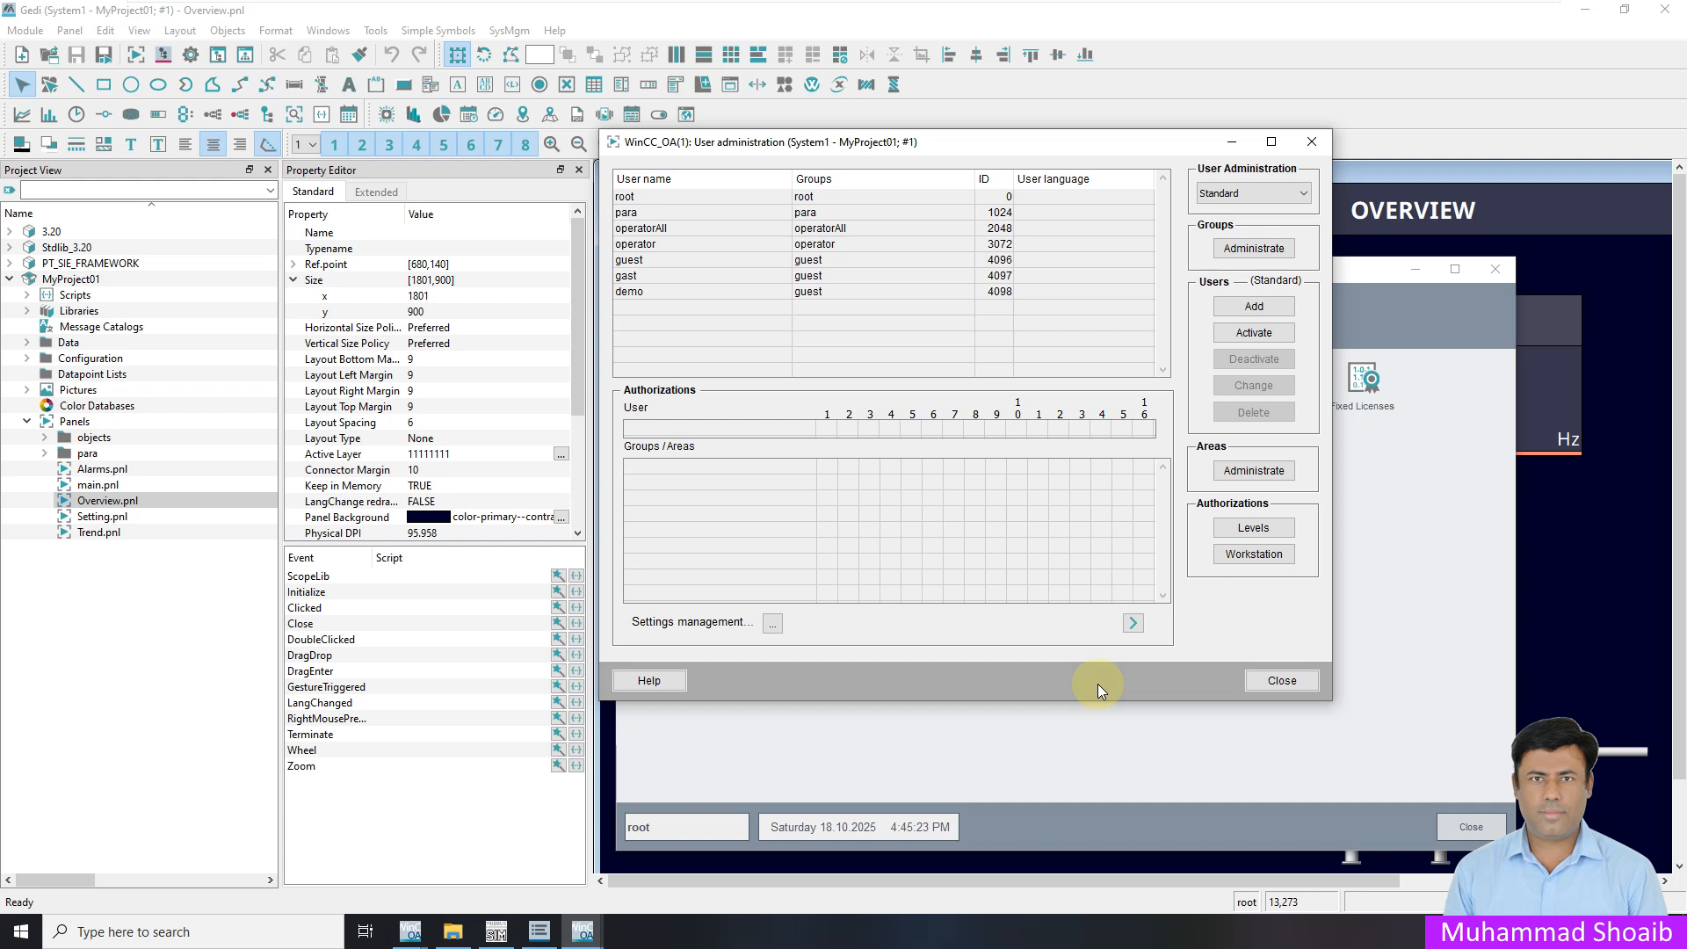
# Add user operator1 with an initial password as a member of the operator group
pyautogui.click(1248, 309)
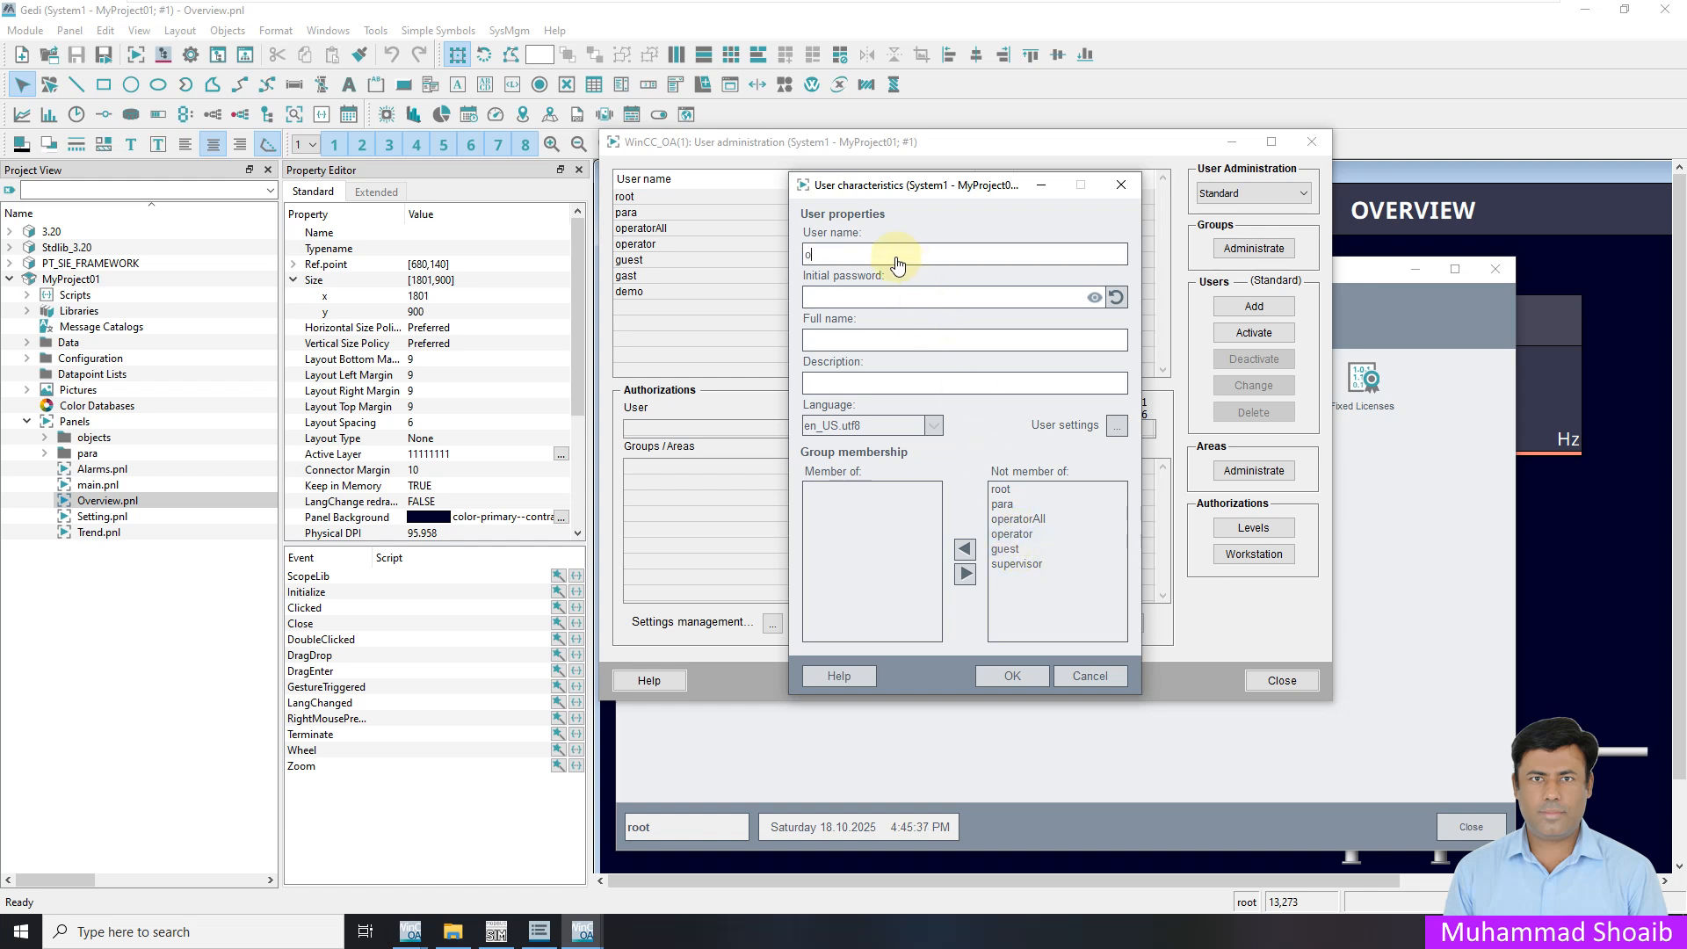
pyautogui.write('or1')
pyautogui.click(872, 298)
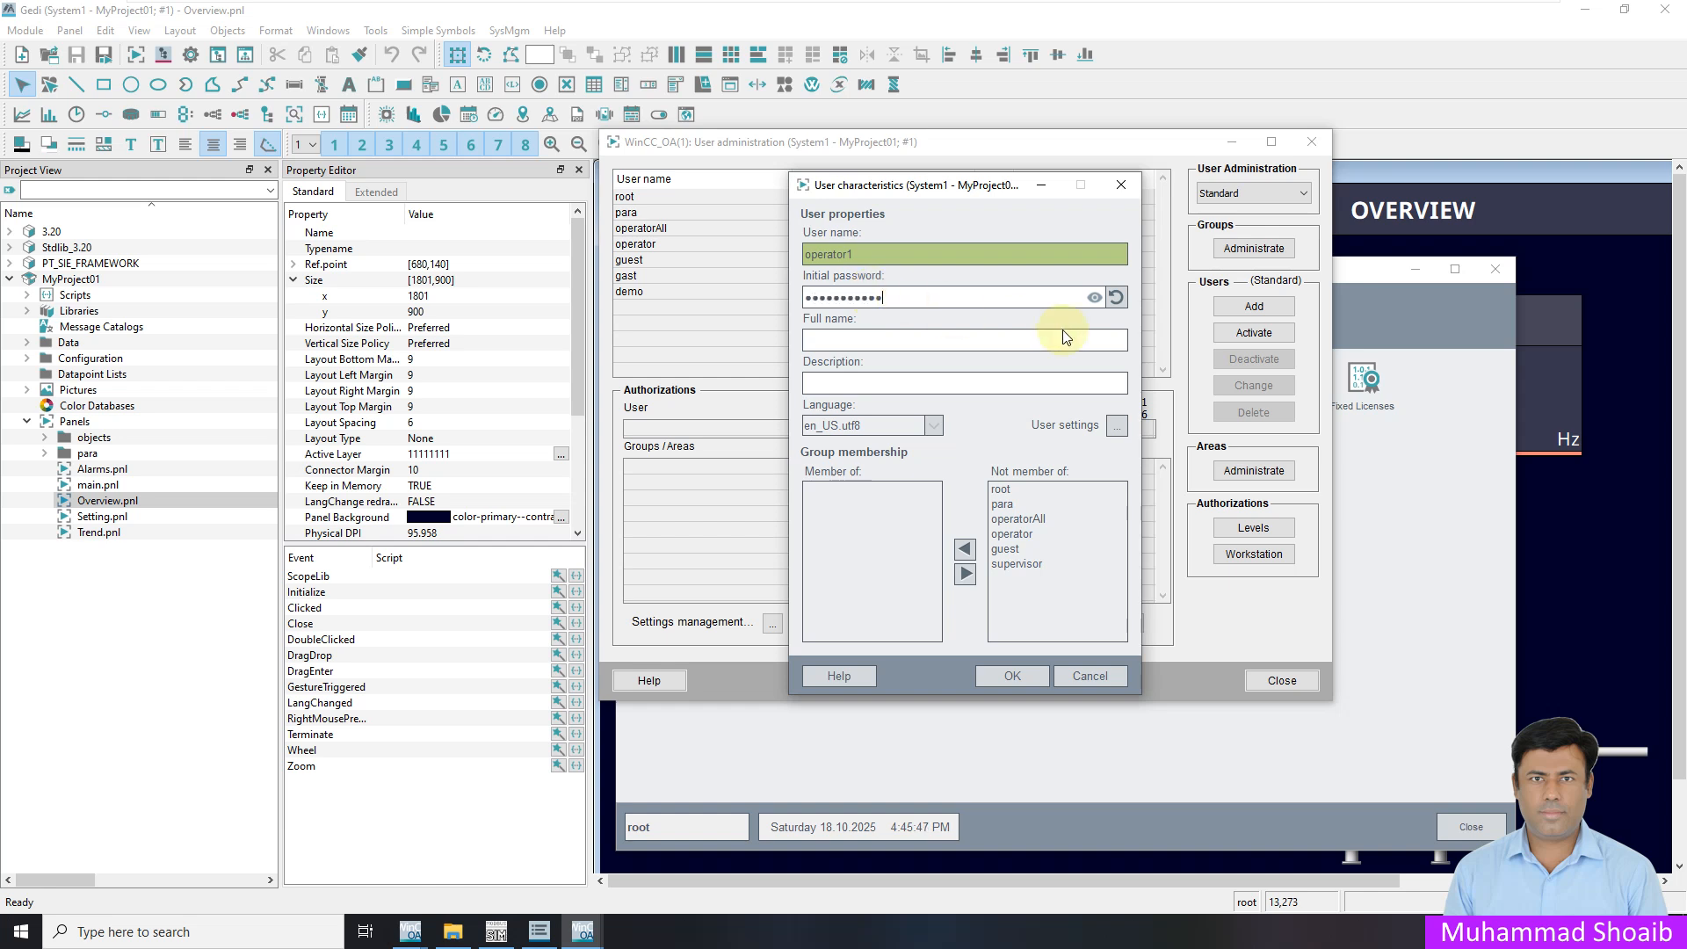
pyautogui.click(1095, 299)
pyautogui.click(1096, 298)
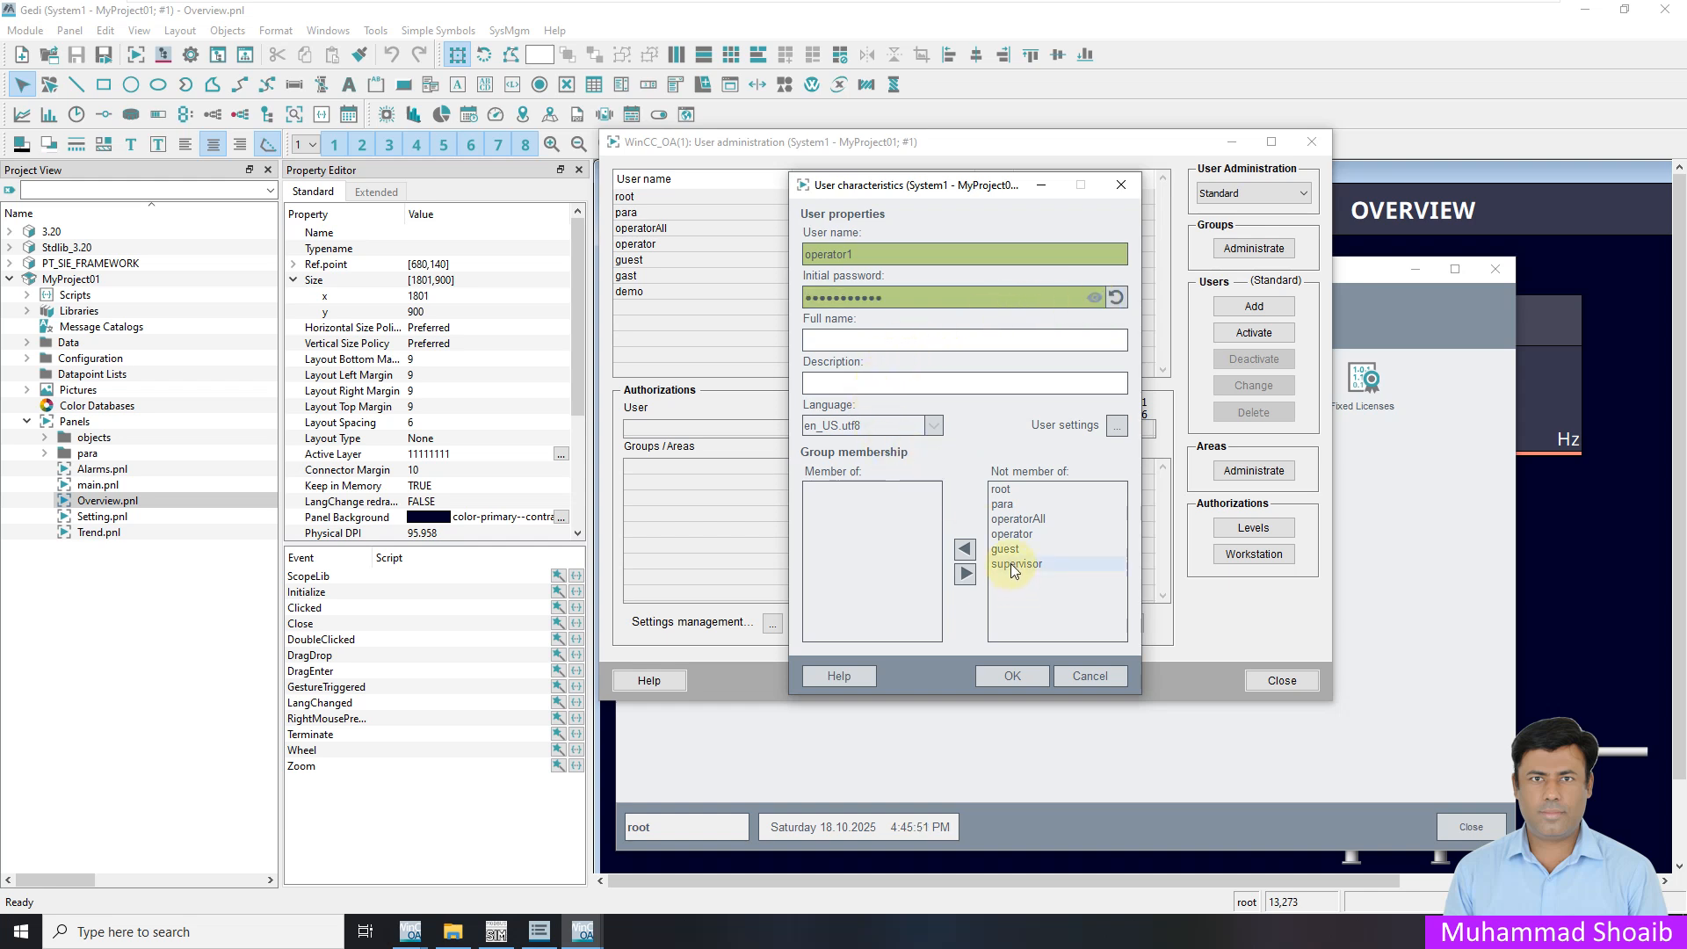
pyautogui.click(1012, 534)
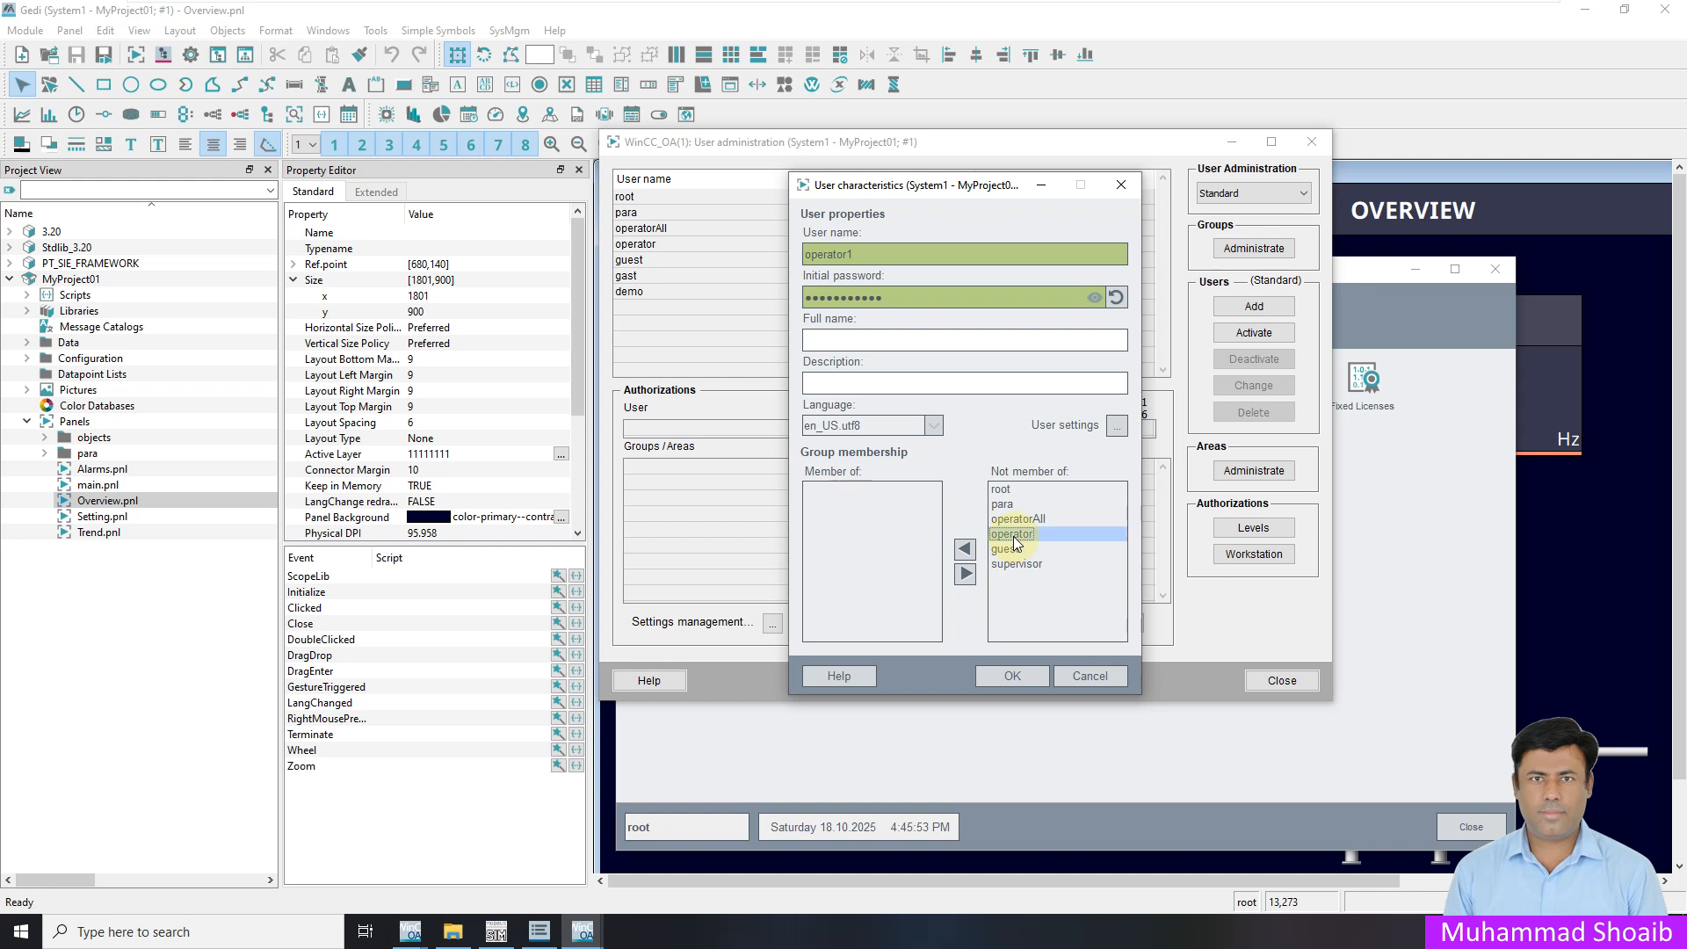
pyautogui.click(965, 550)
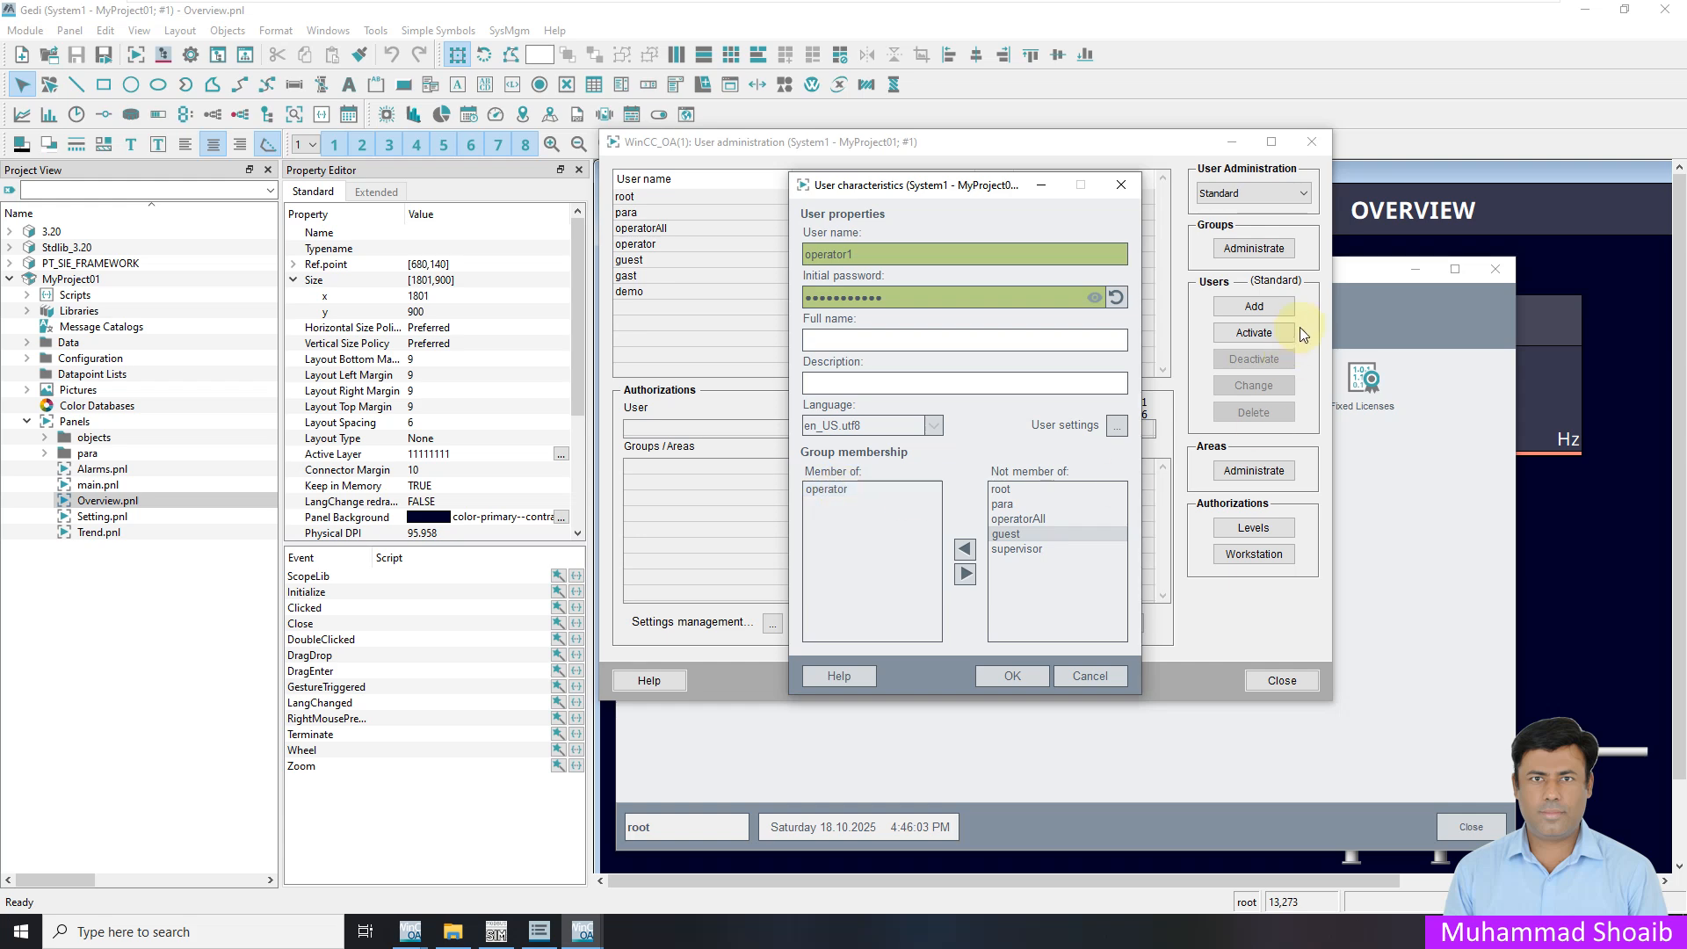
pyautogui.click(1011, 684)
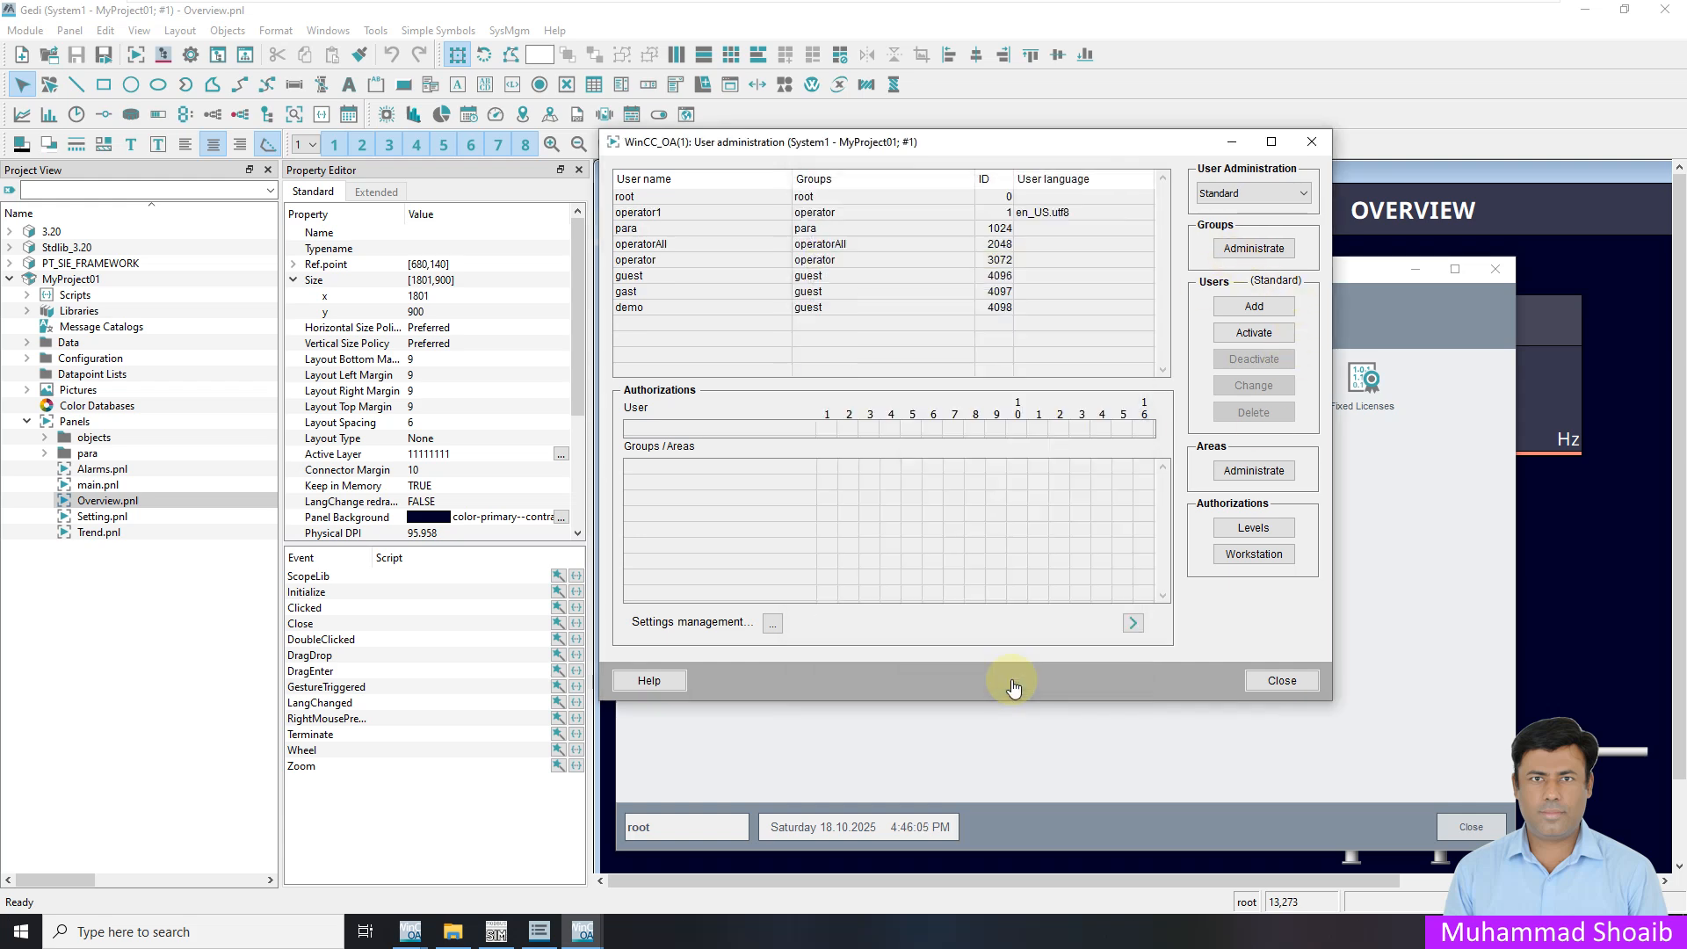
# Add user supervisor1 with an initial password in the supervisor group, then view operator1's authorizations
pyautogui.click(1244, 307)
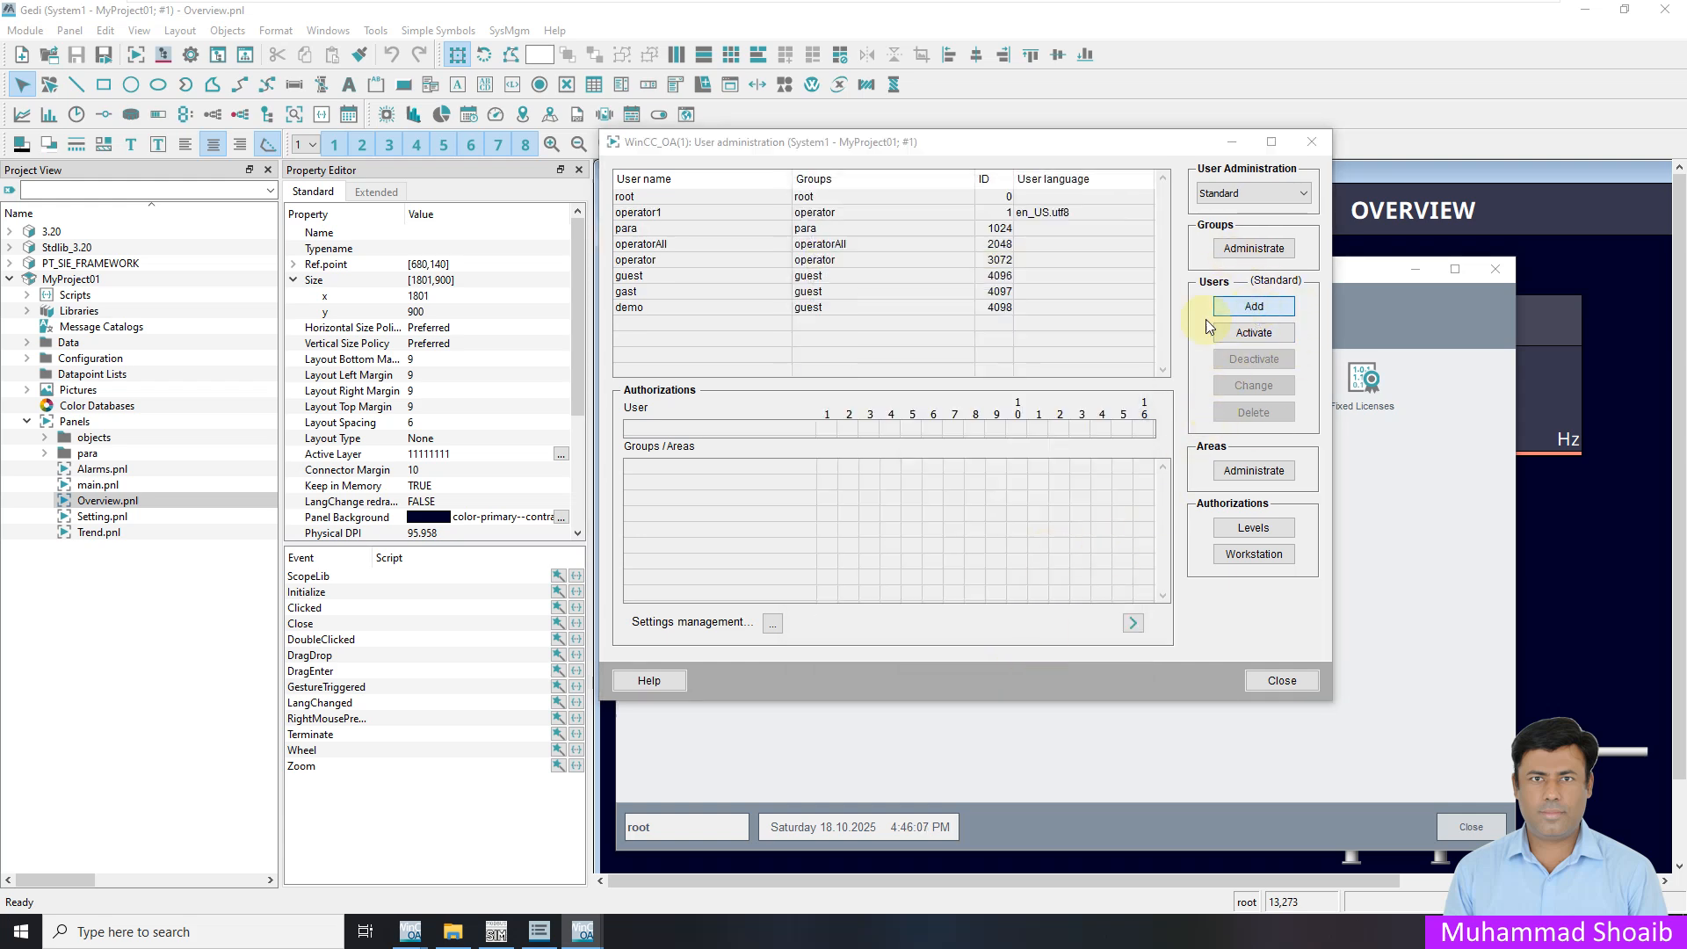
pyautogui.write('super')
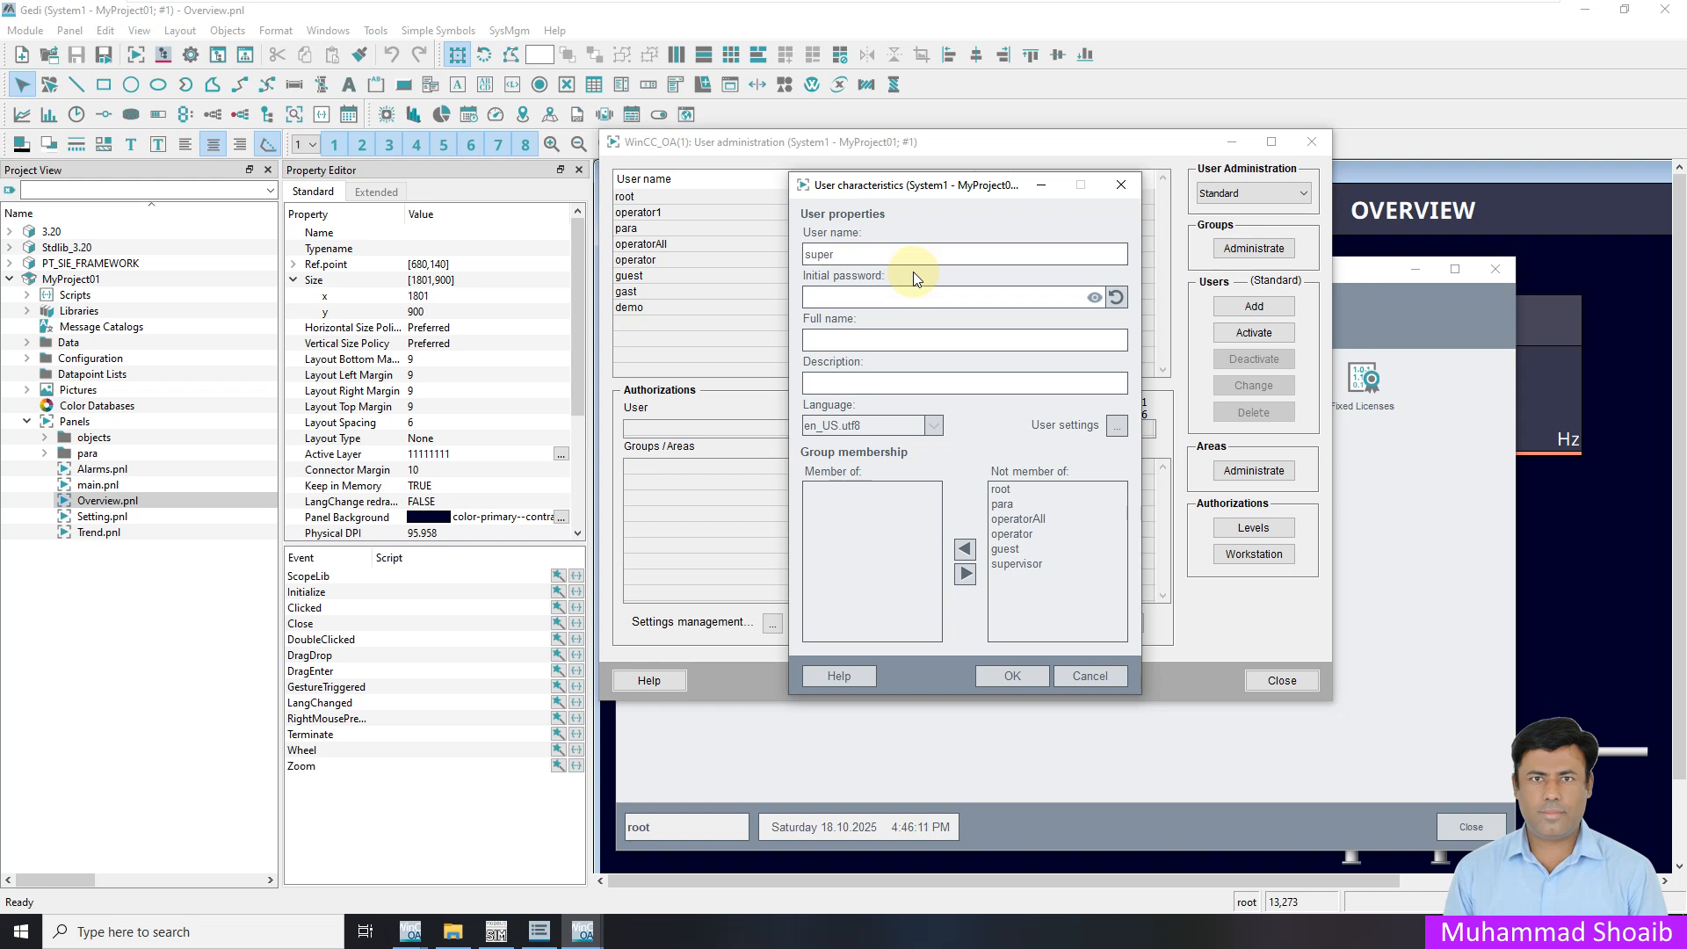
pyautogui.write('visor1')
pyautogui.click(923, 299)
pyautogui.write('•••••')
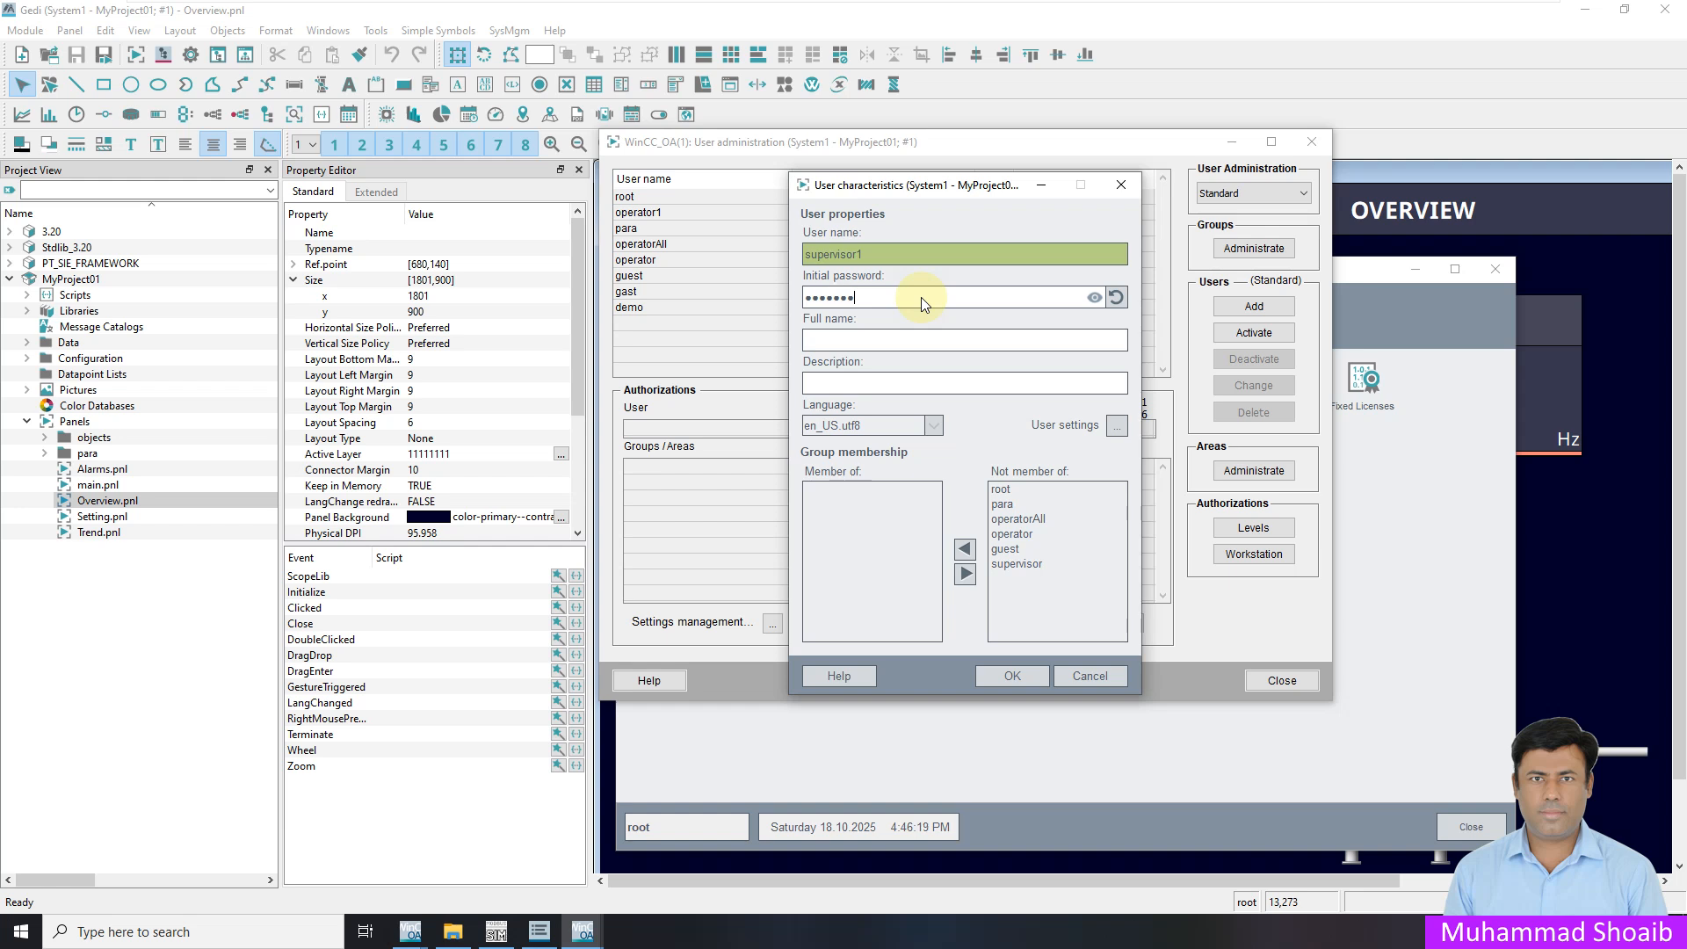
pyautogui.click(1094, 297)
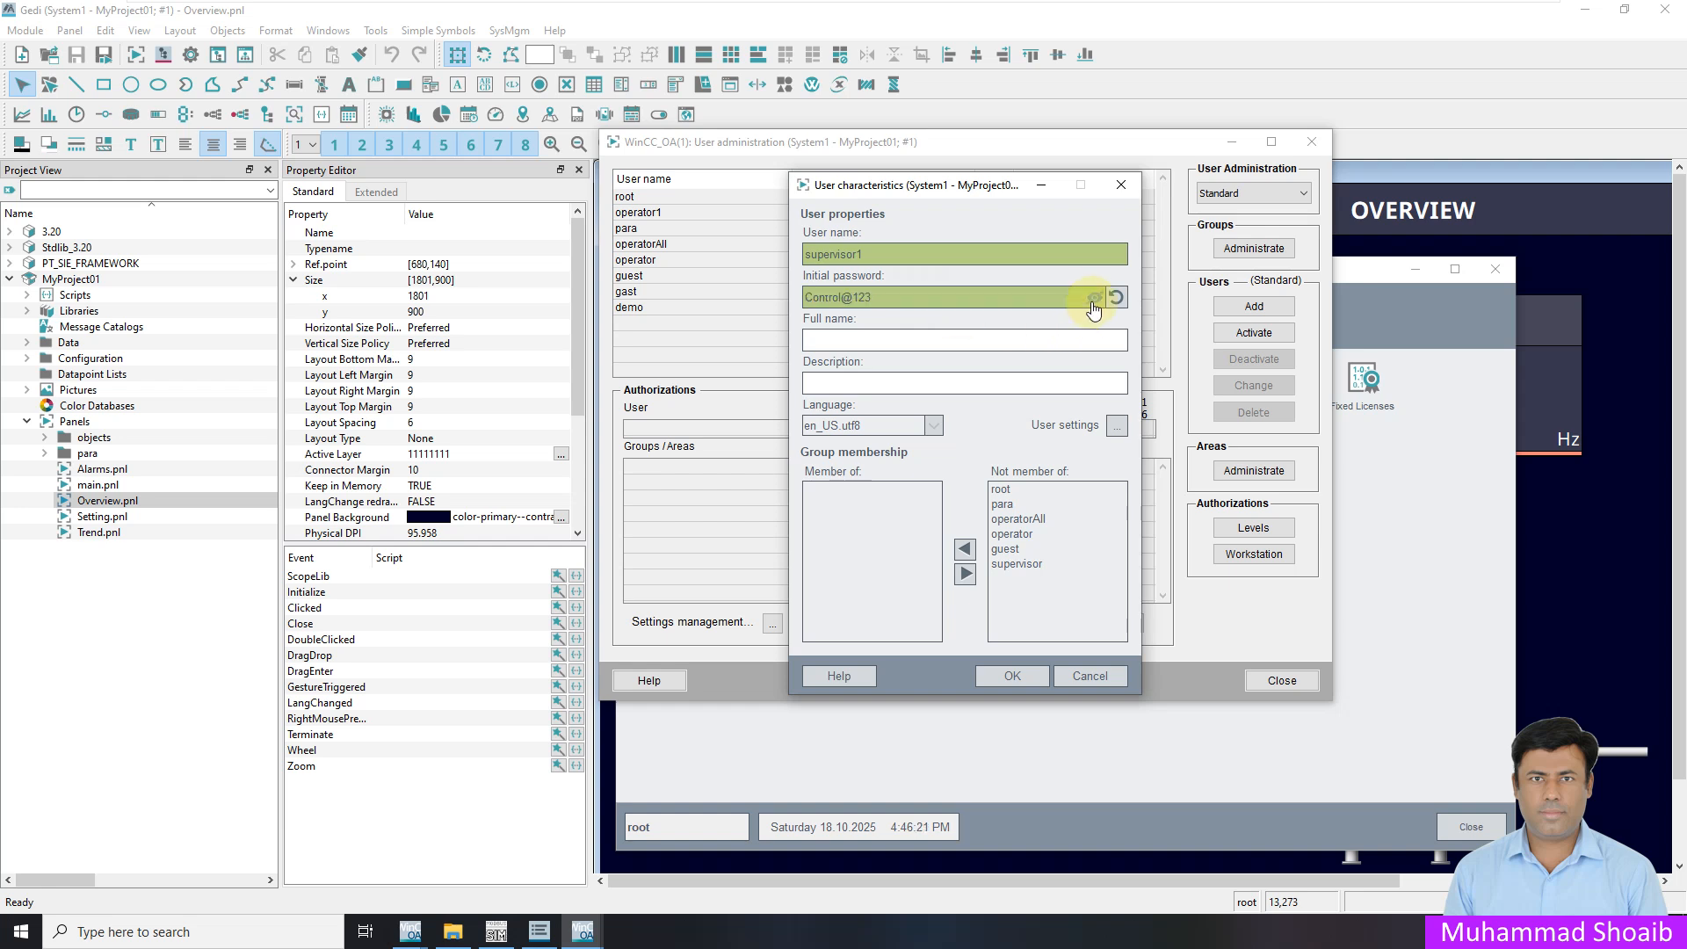
pyautogui.click(1094, 297)
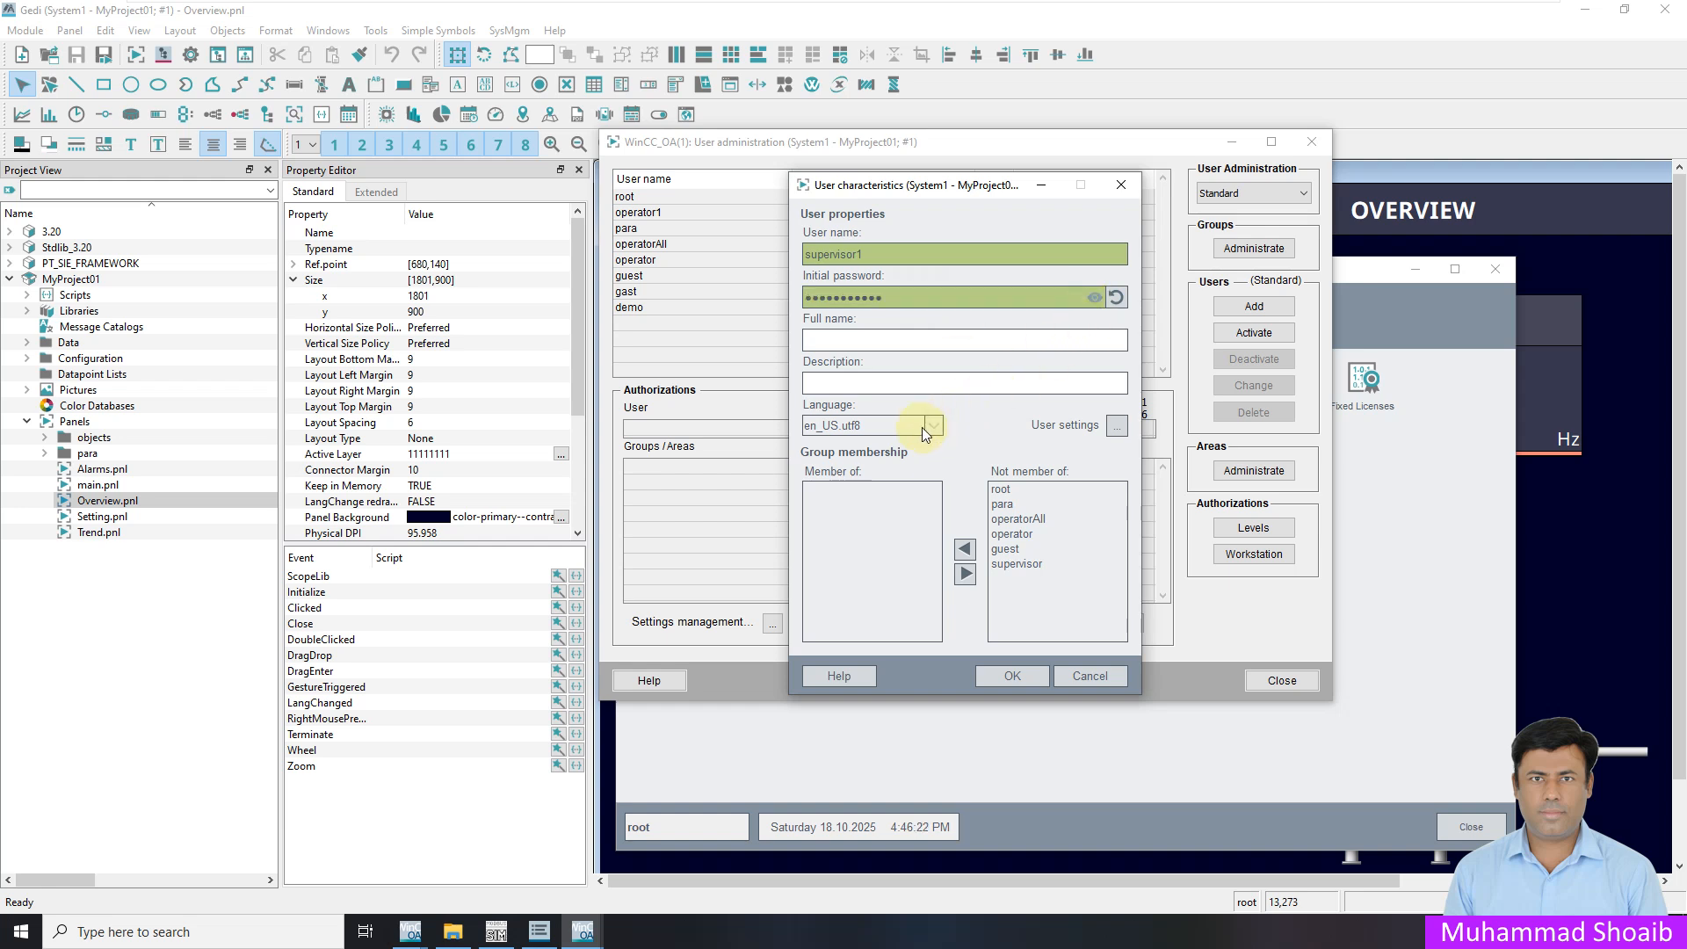
pyautogui.click(1028, 563)
pyautogui.click(964, 549)
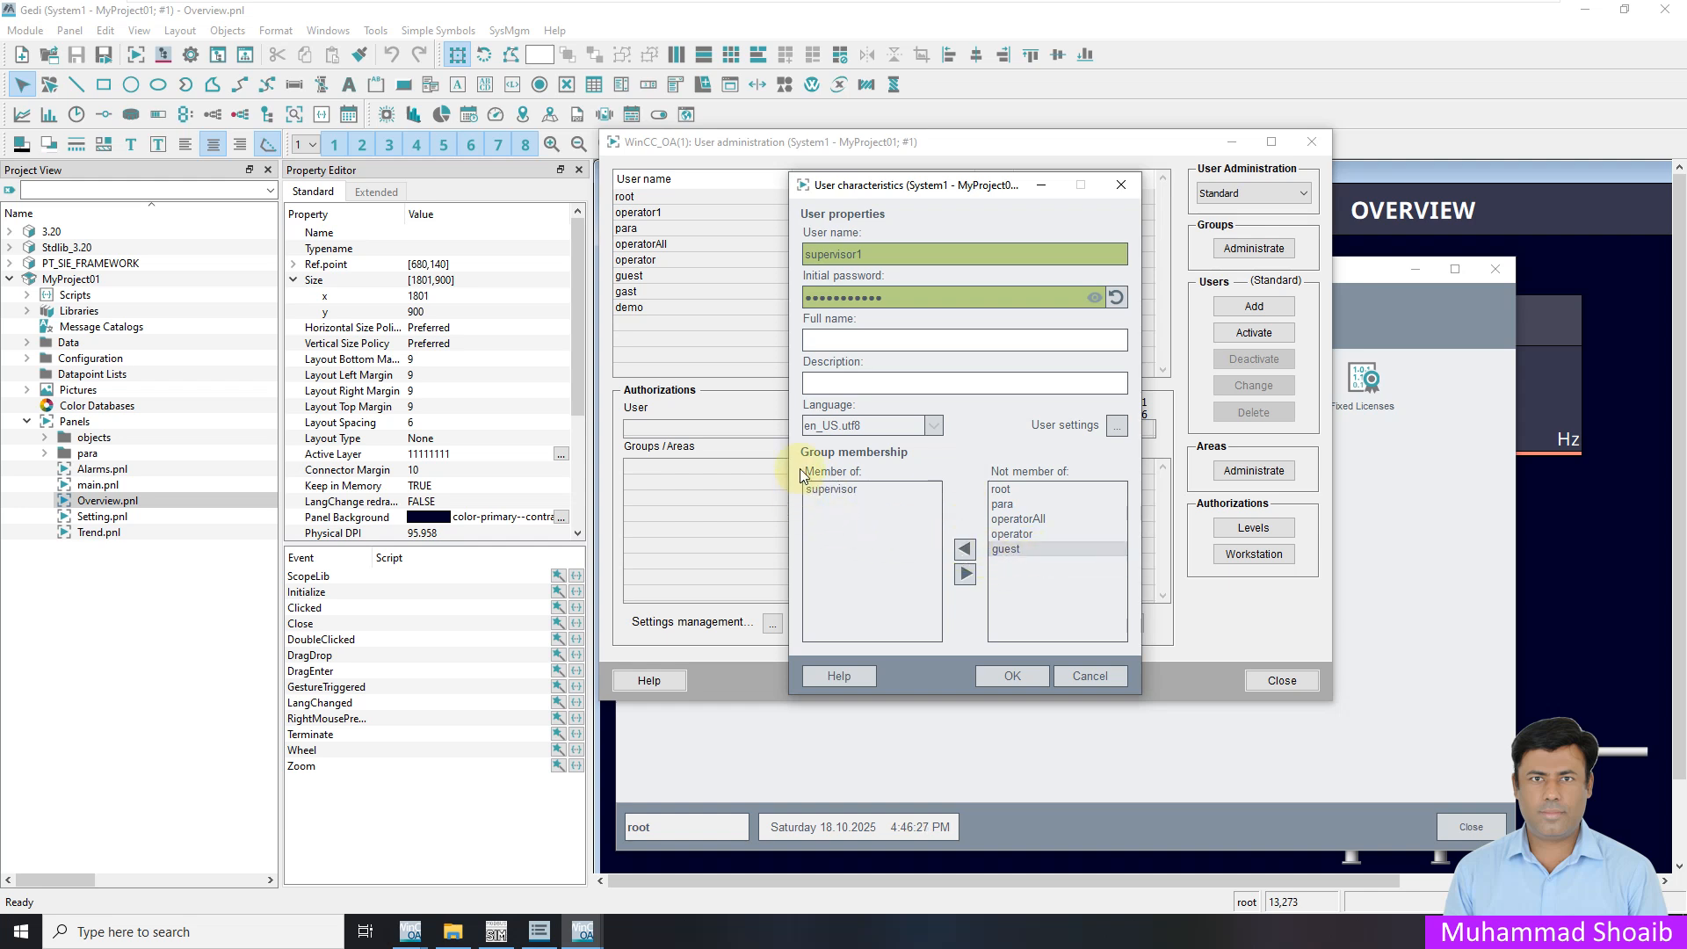
pyautogui.click(1010, 686)
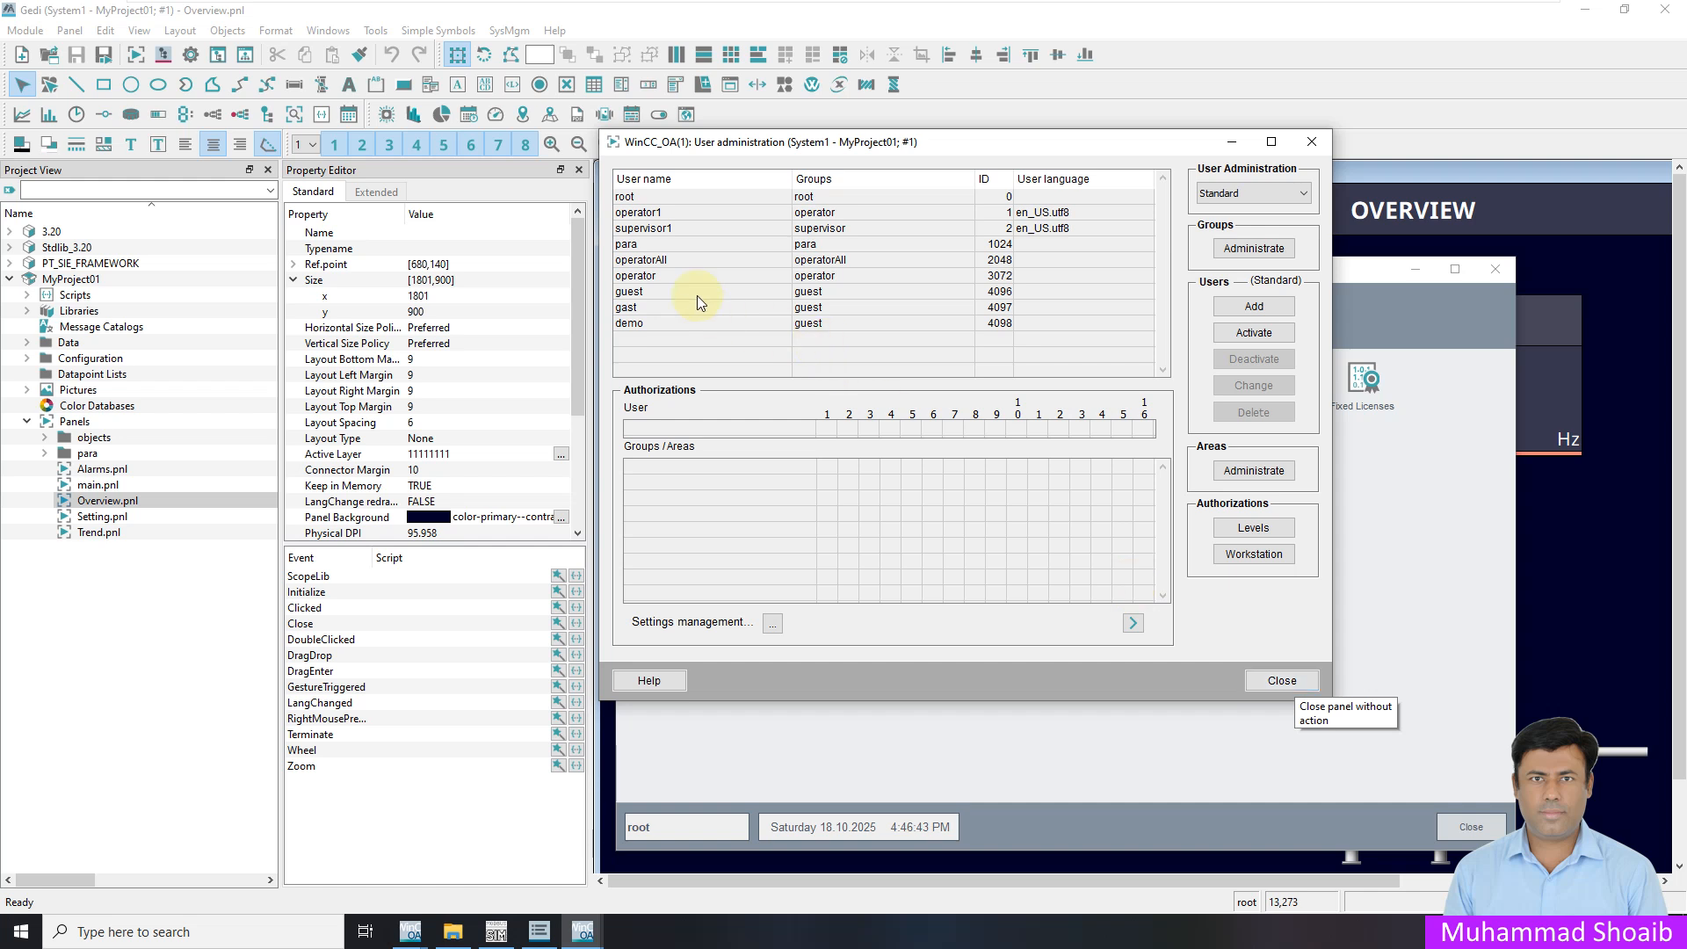
pyautogui.click(650, 216)
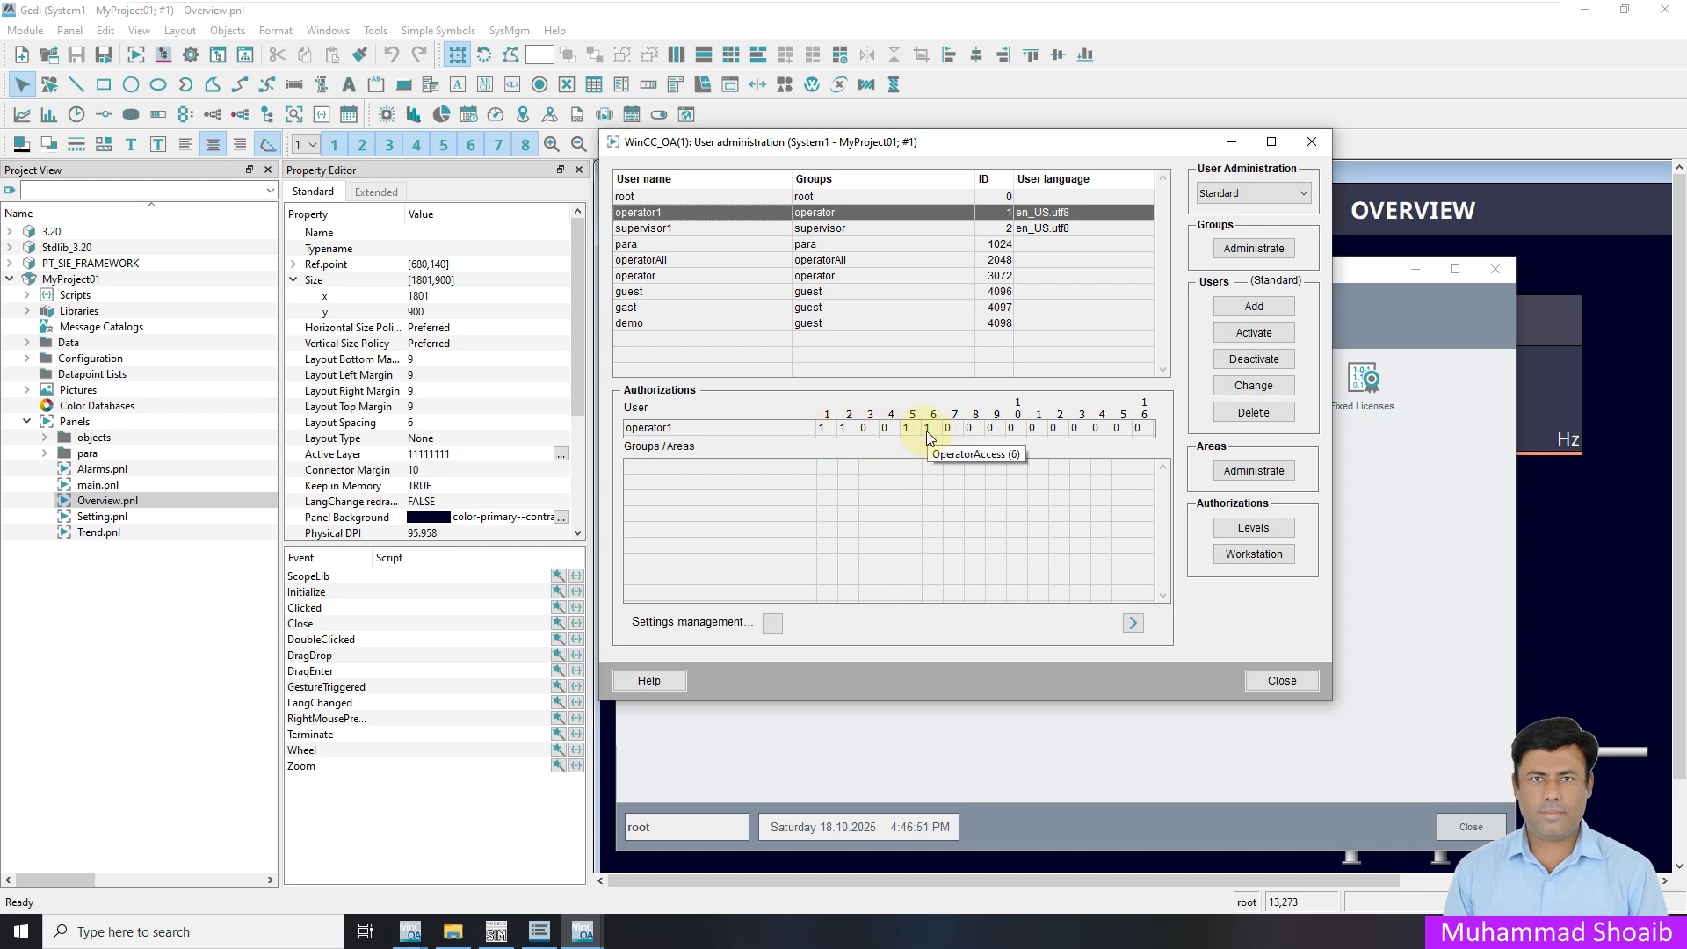
# Check supervisor1's authorization bits, then close User administration and System Management
pyautogui.click(682, 227)
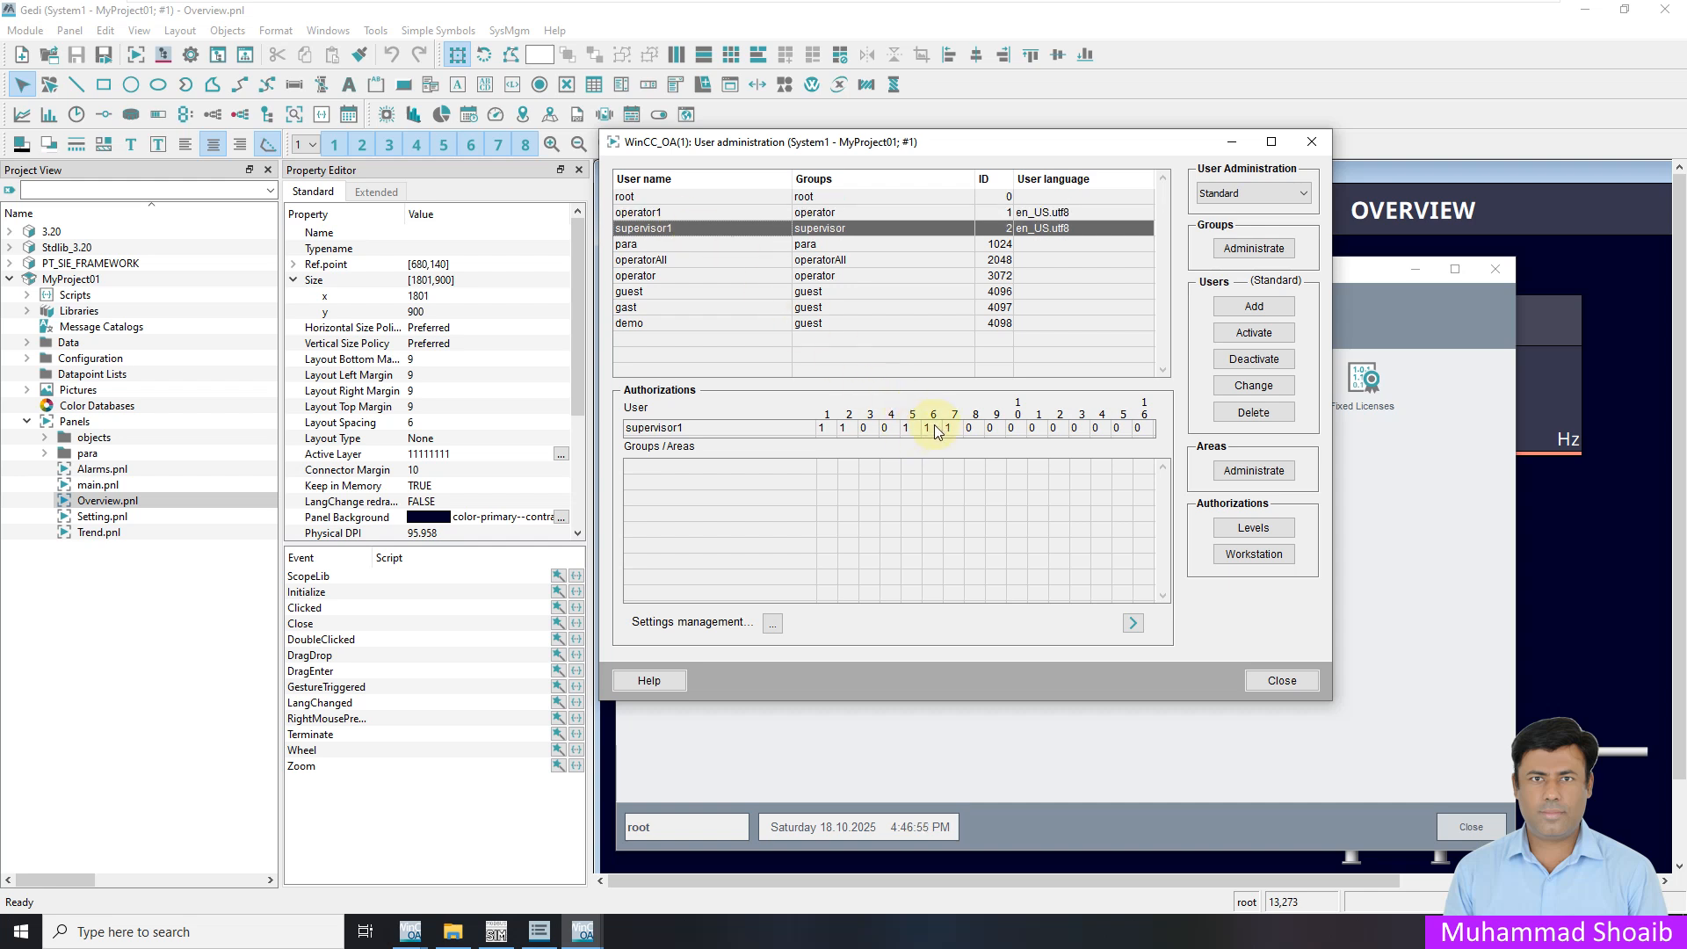
pyautogui.click(1271, 683)
pyautogui.click(1452, 829)
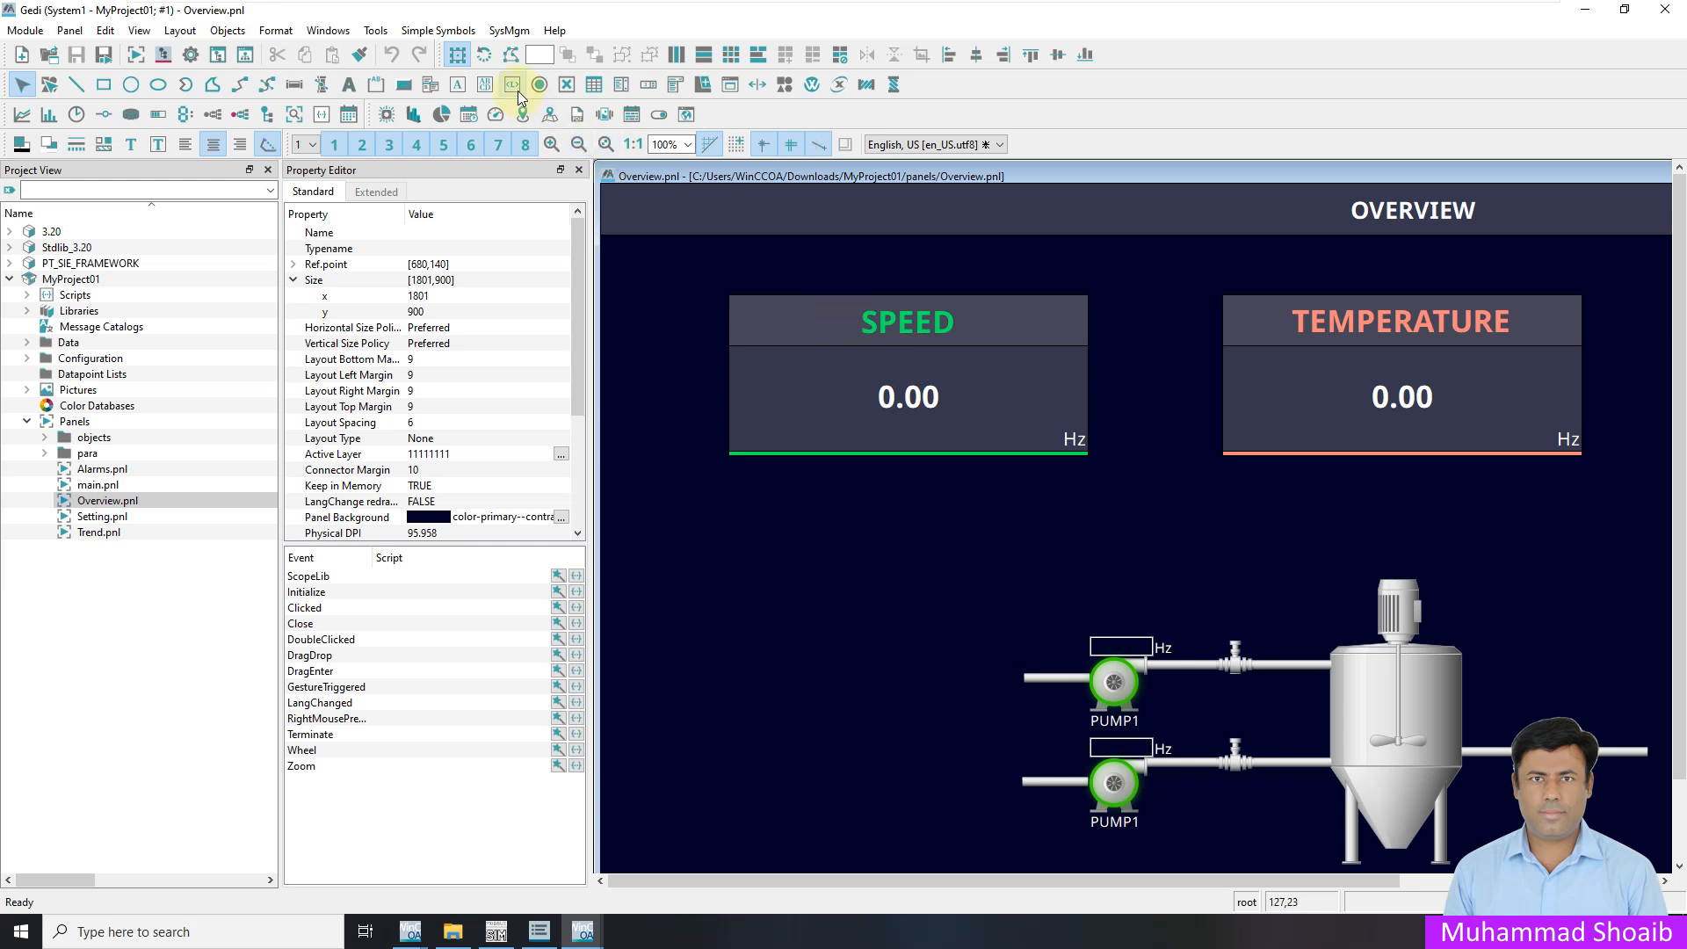
# Draw a push button left of the upper pump and label it START
pyautogui.click(405, 86)
pyautogui.moveTo(924, 656); pyautogui.dragTo(1000, 692)
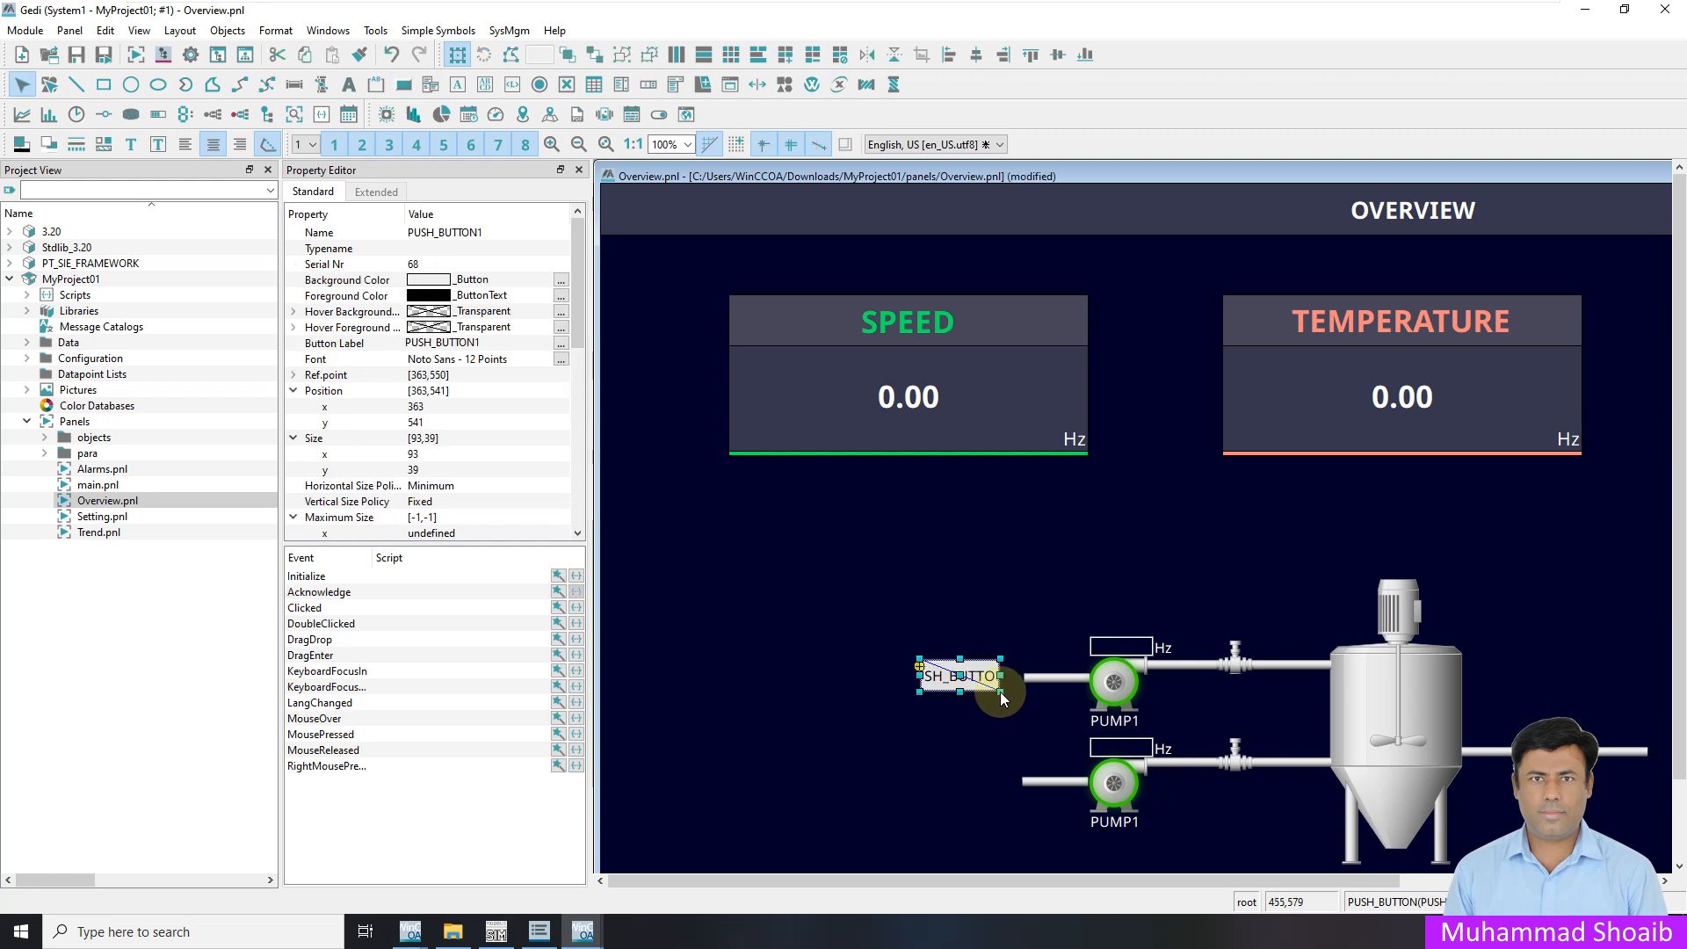
pyautogui.click(560, 343)
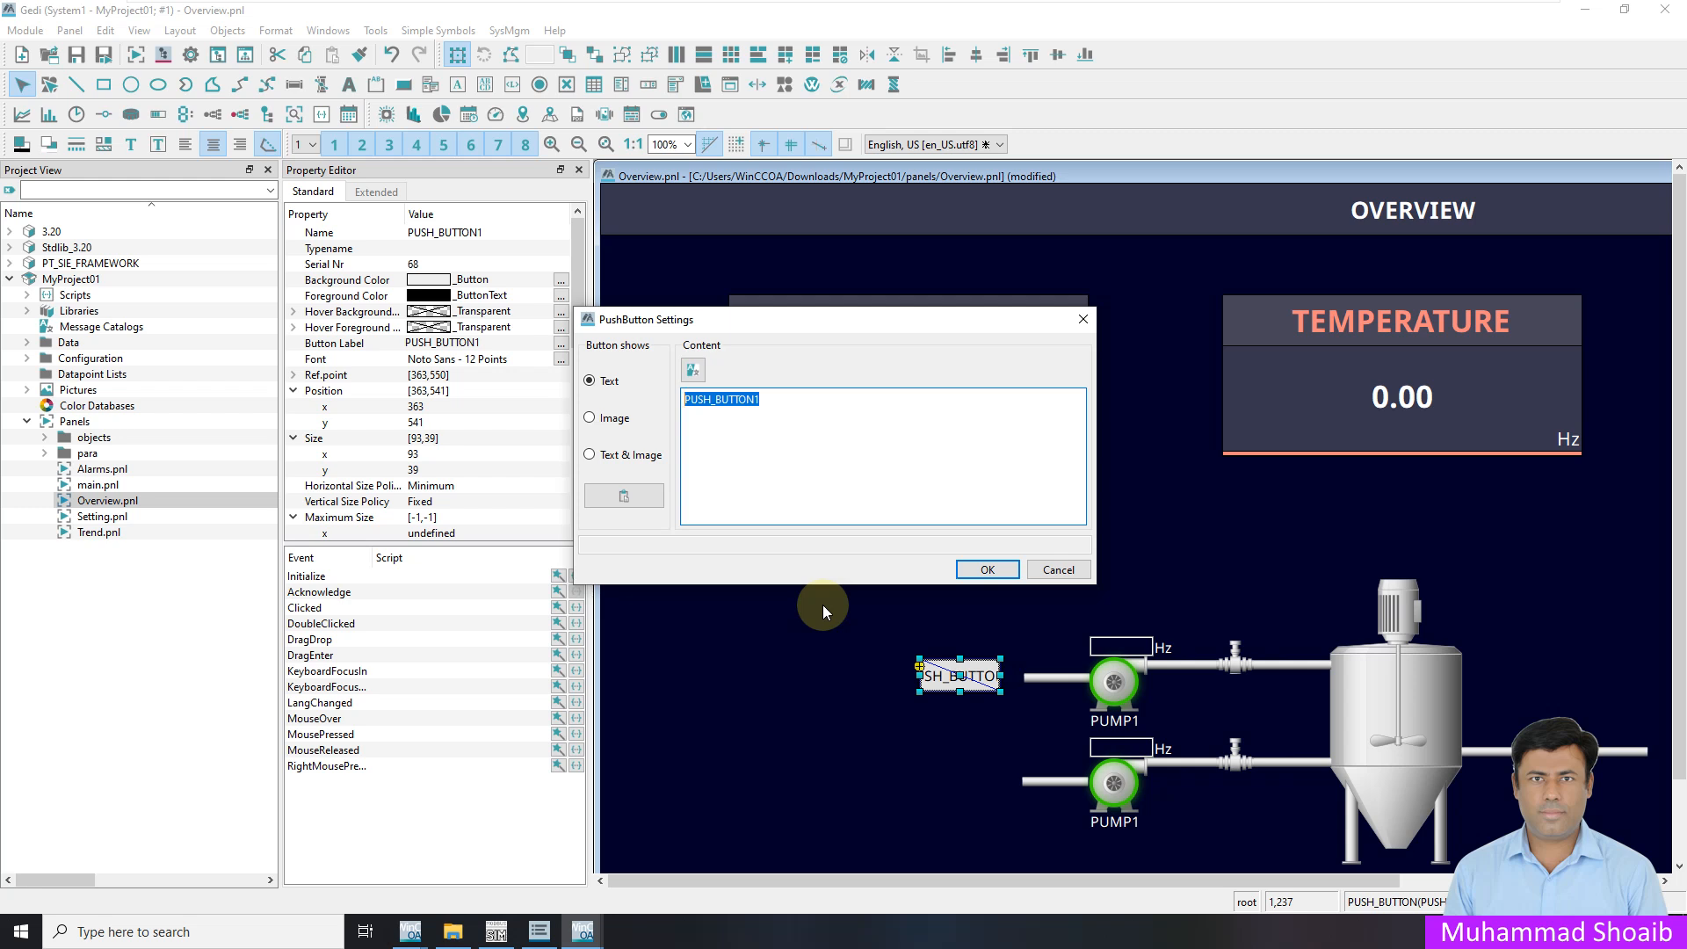
pyautogui.press('BackSpace')
pyautogui.write('START')
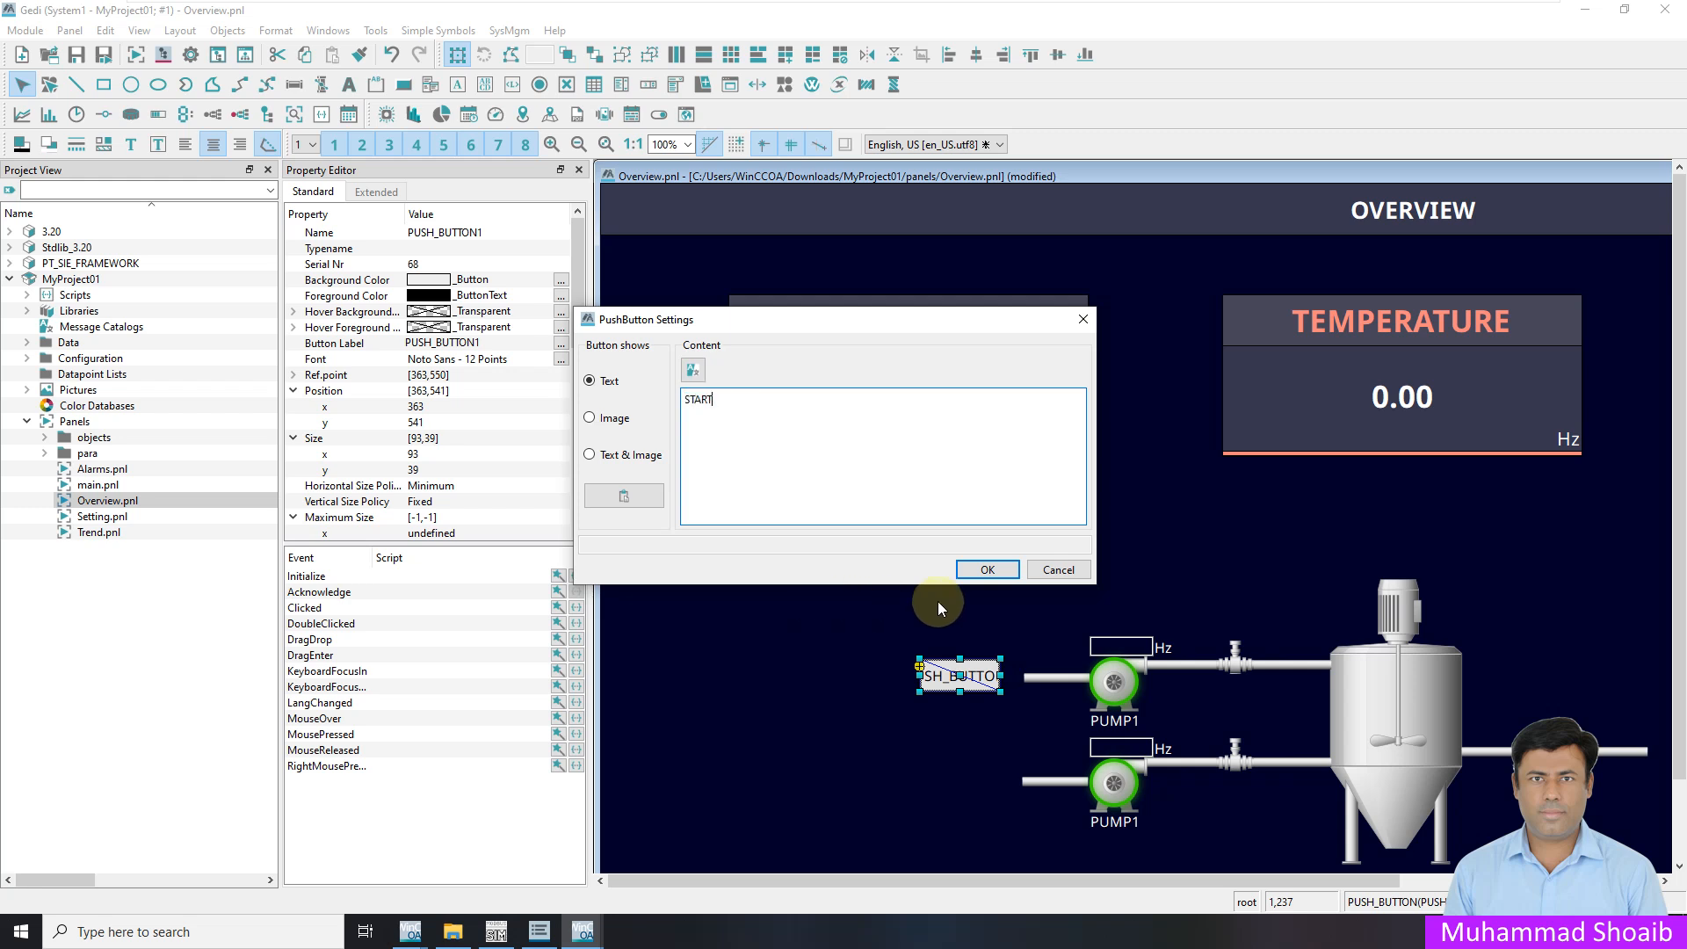
pyautogui.click(988, 570)
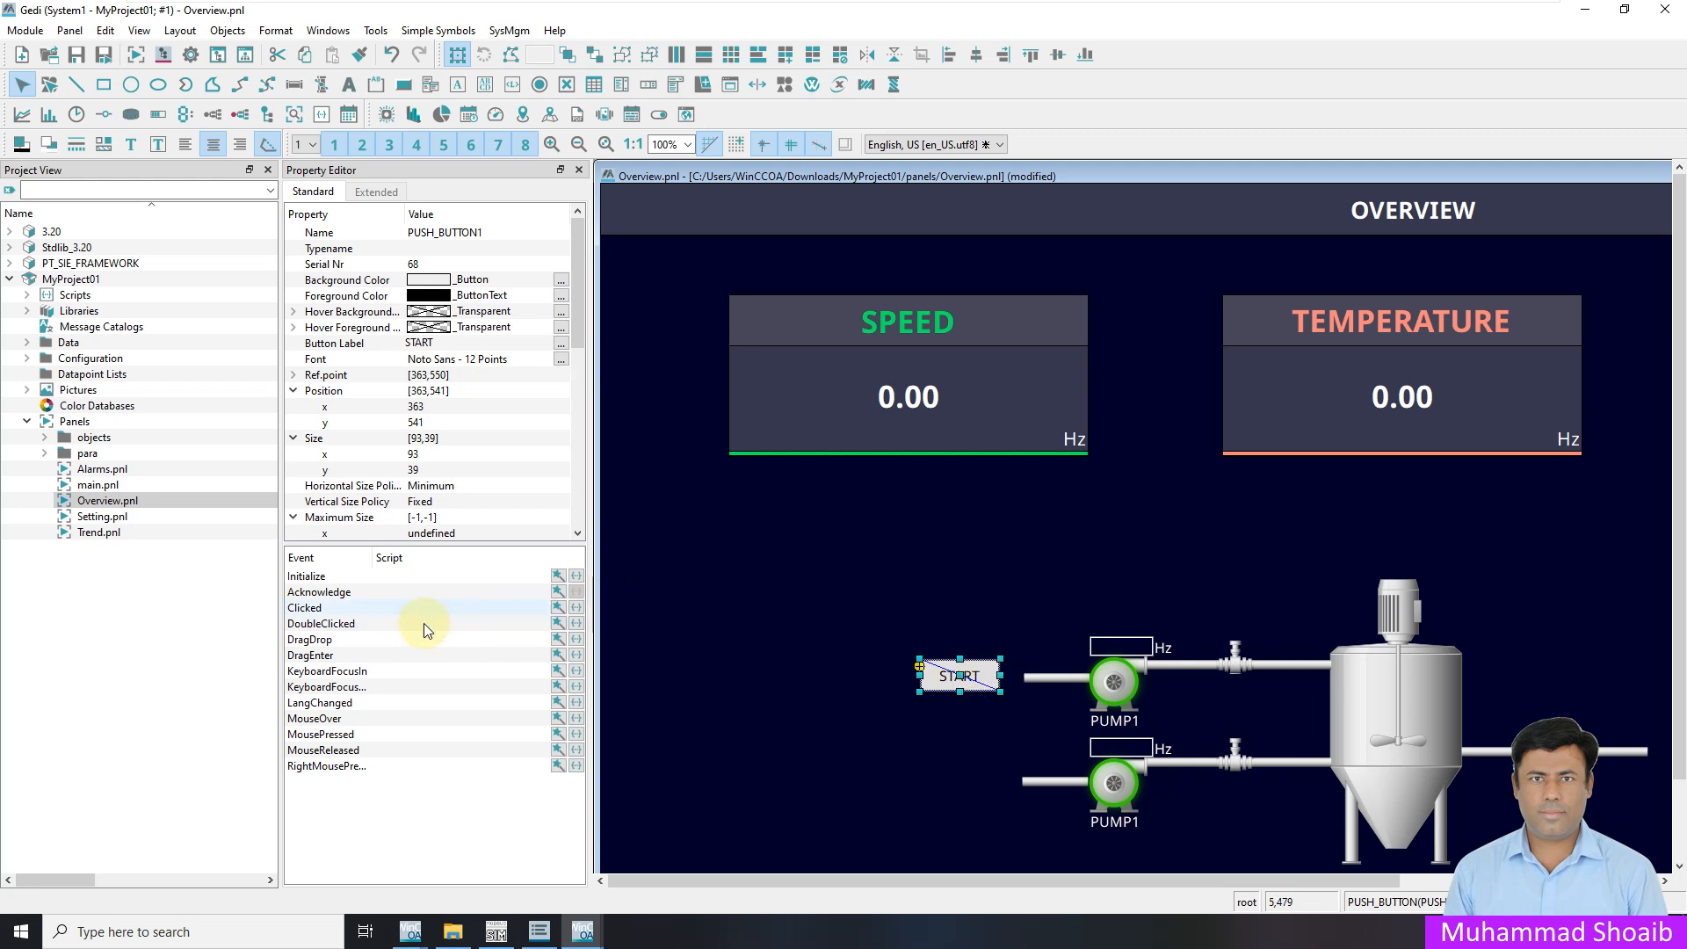
# Give the button's Clicked event a set-datapoint action on M001.Command.Mode.Start, without the system name
pyautogui.click(557, 607)
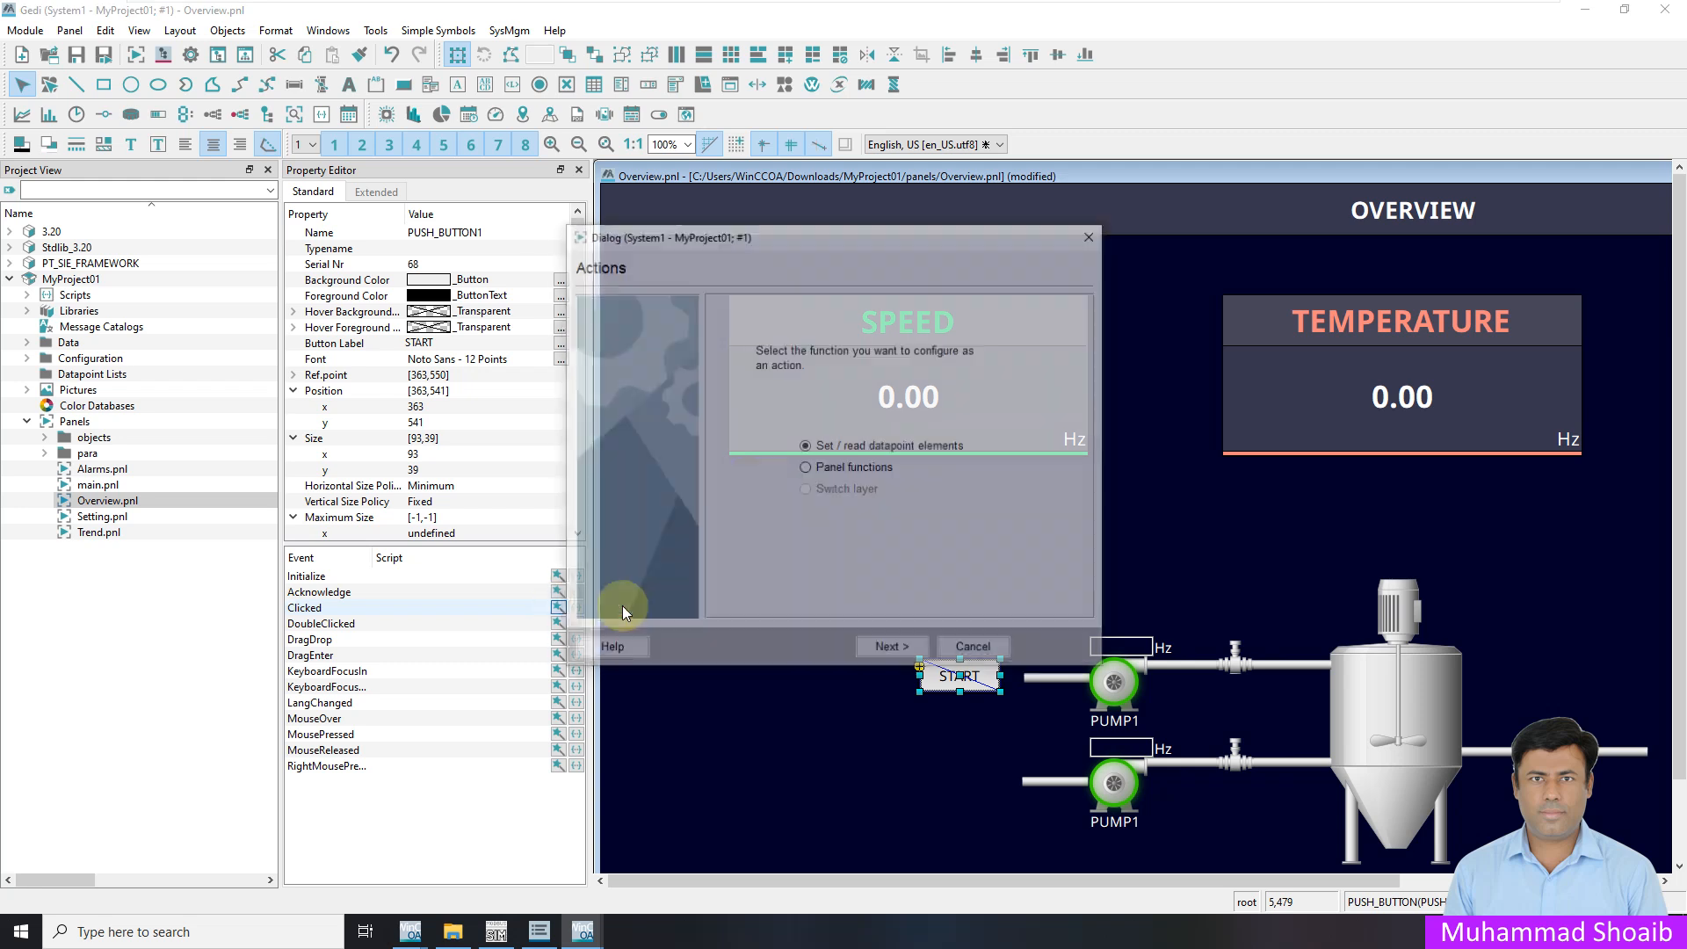
pyautogui.click(893, 650)
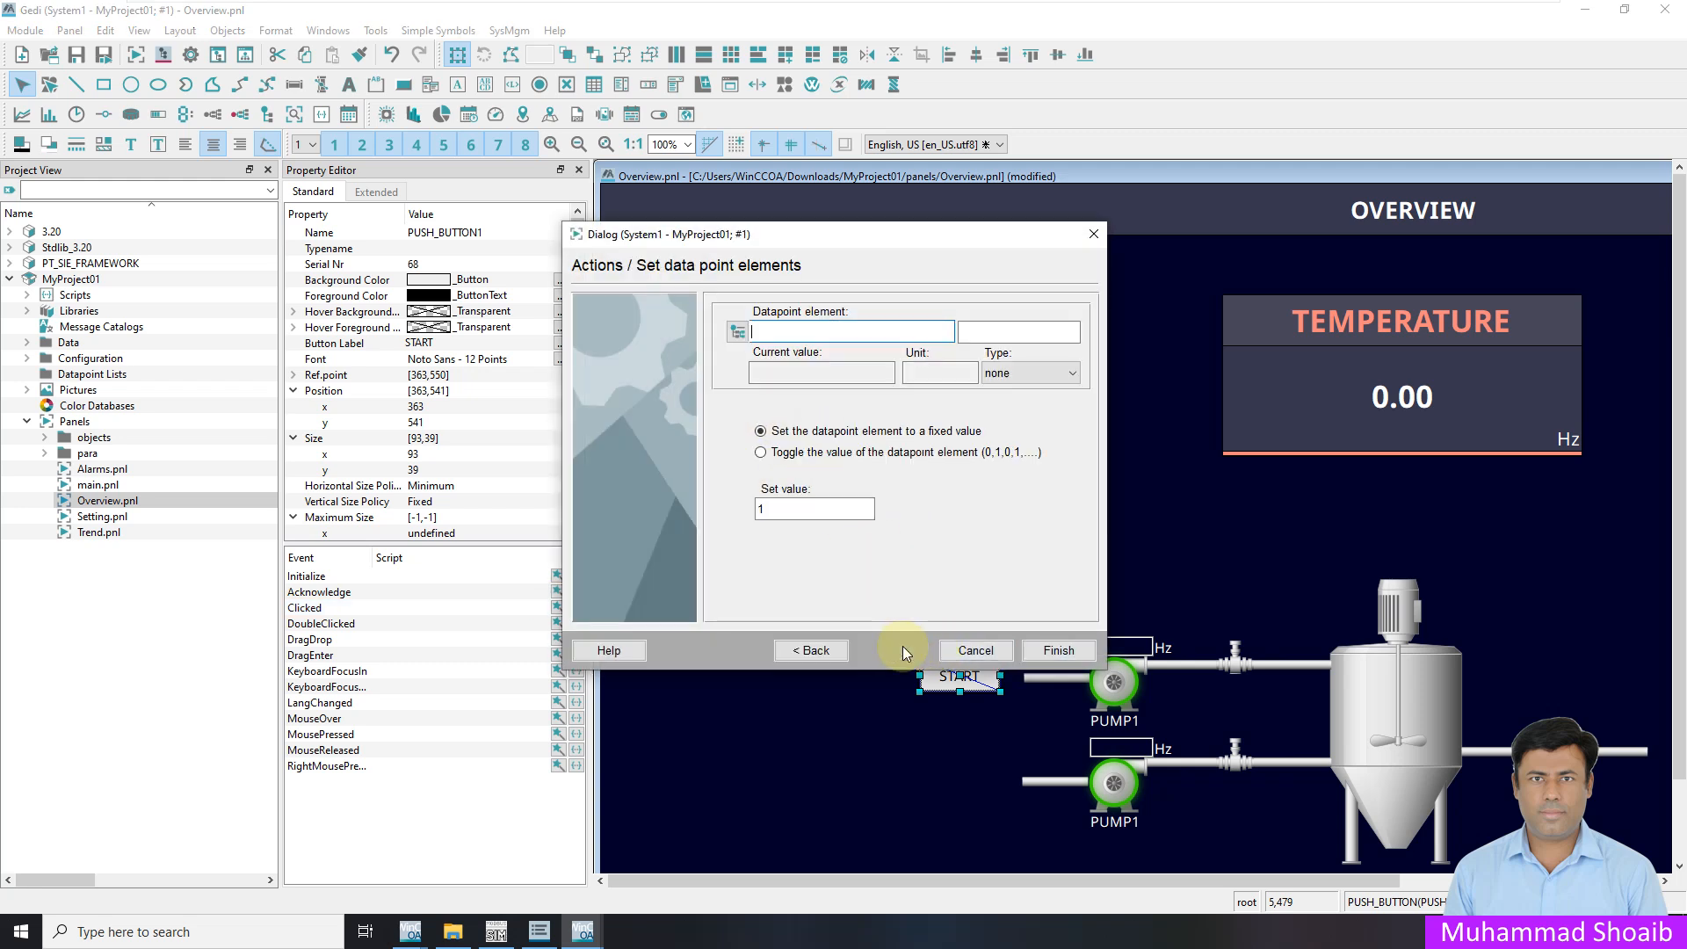
pyautogui.click(742, 335)
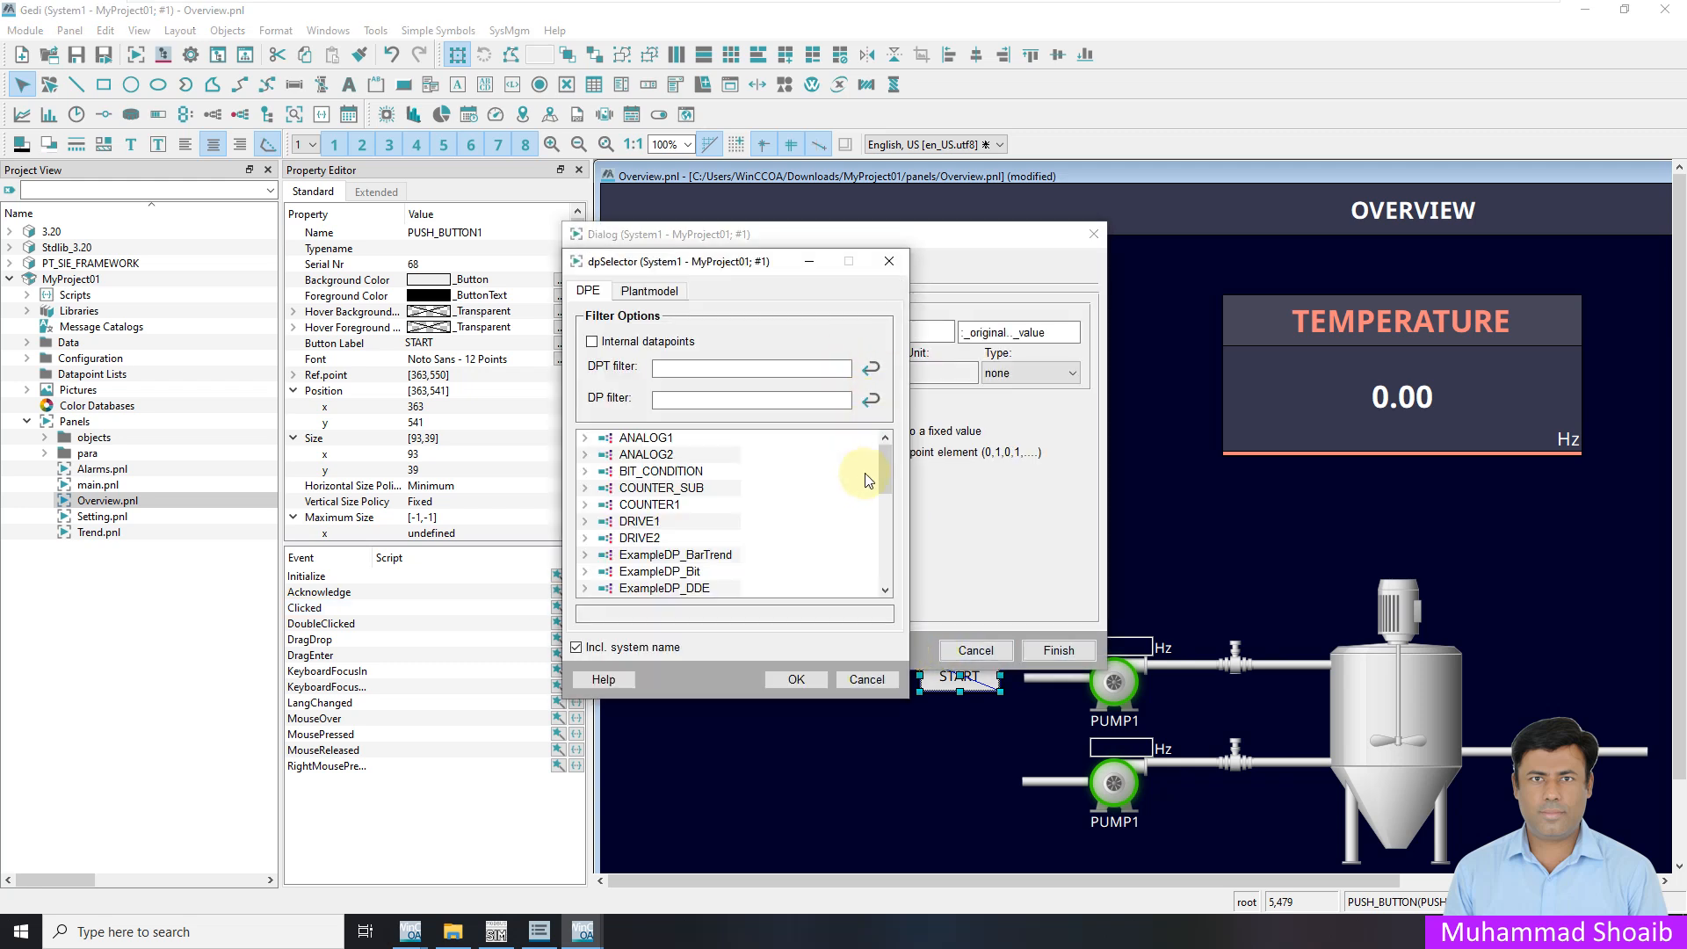
pyautogui.scroll(-5, 868, 560)
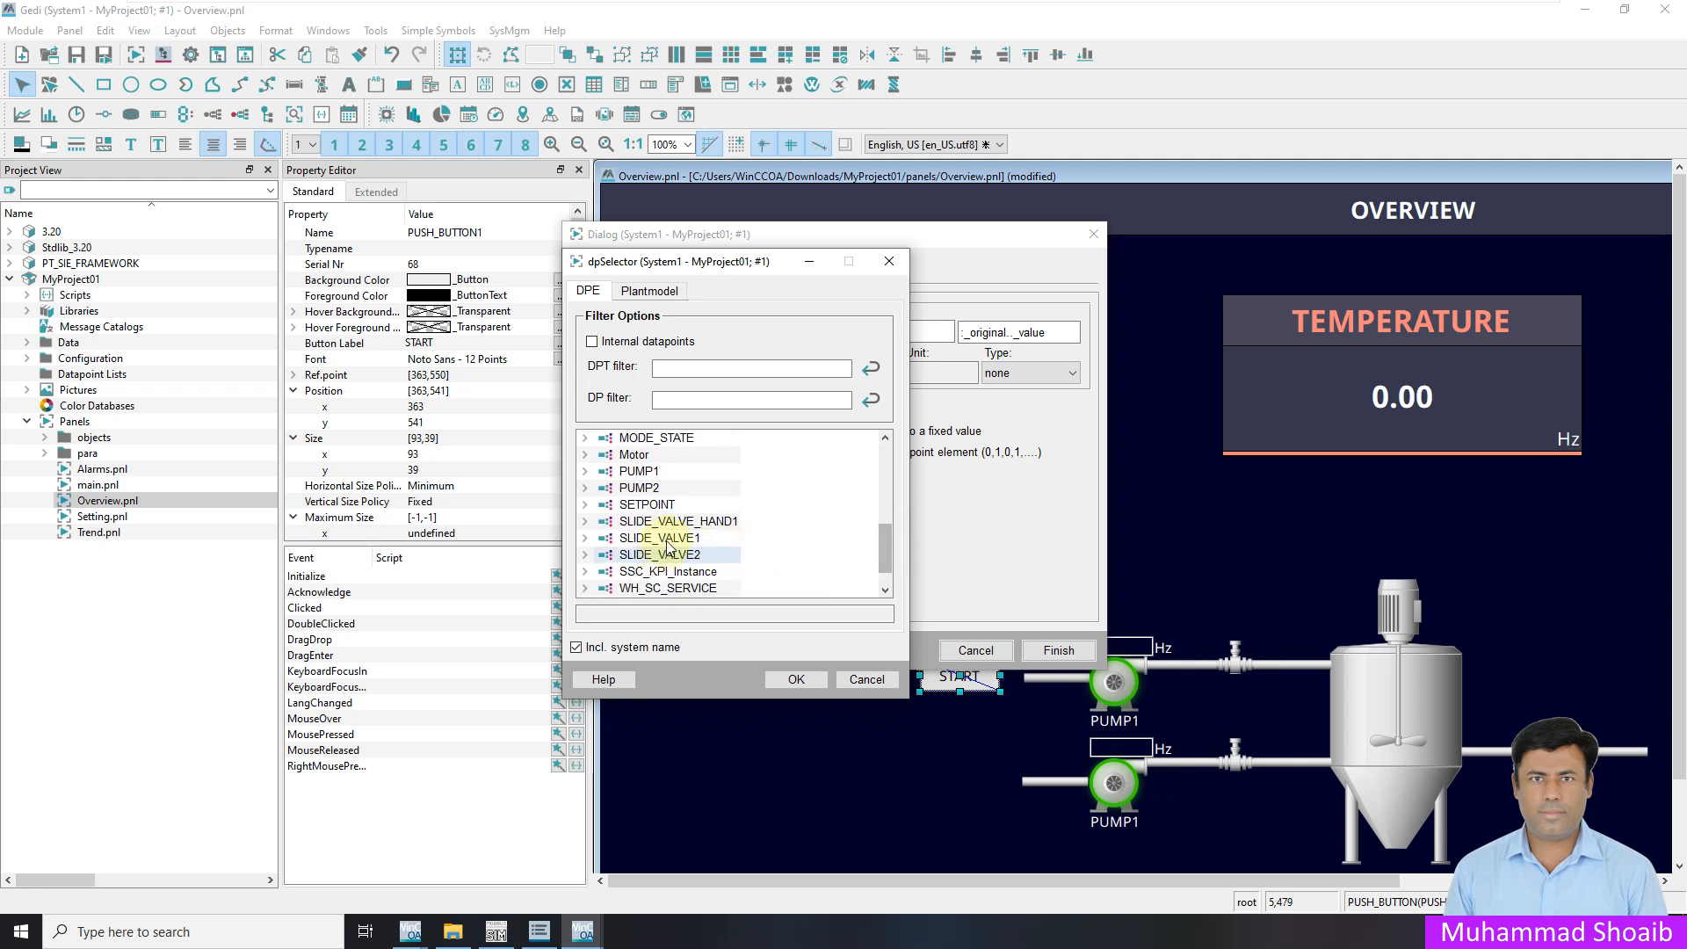
pyautogui.scroll(-1, 655, 538)
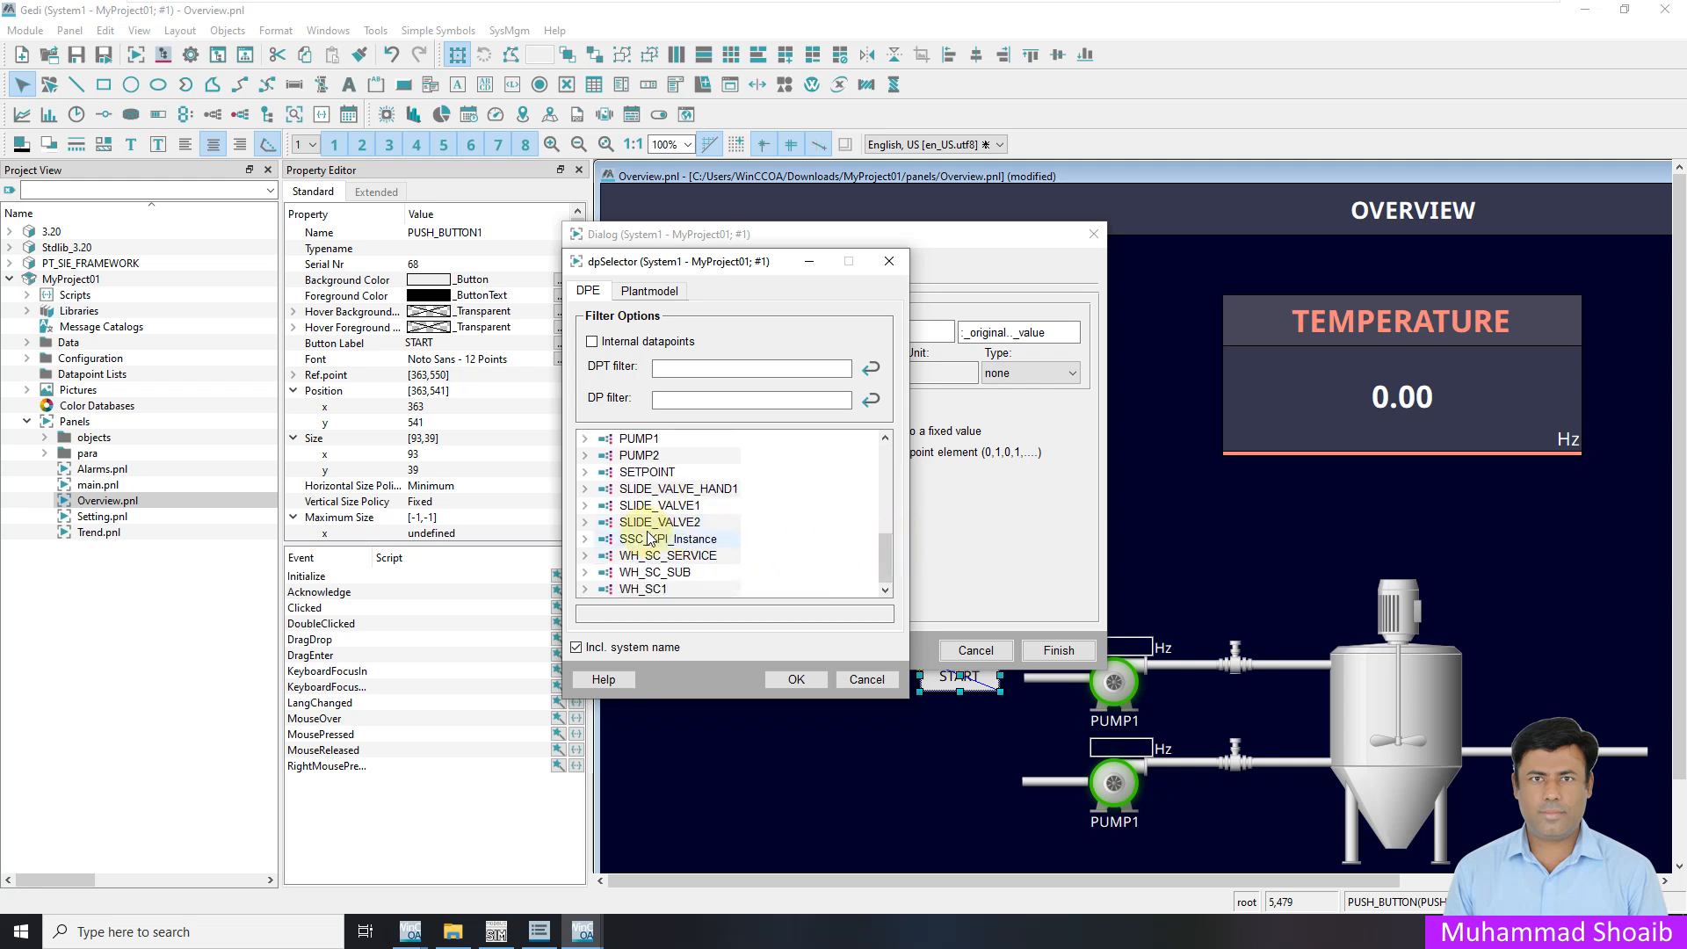
pyautogui.scroll(1, 647, 539)
pyautogui.click(585, 467)
pyautogui.click(603, 483)
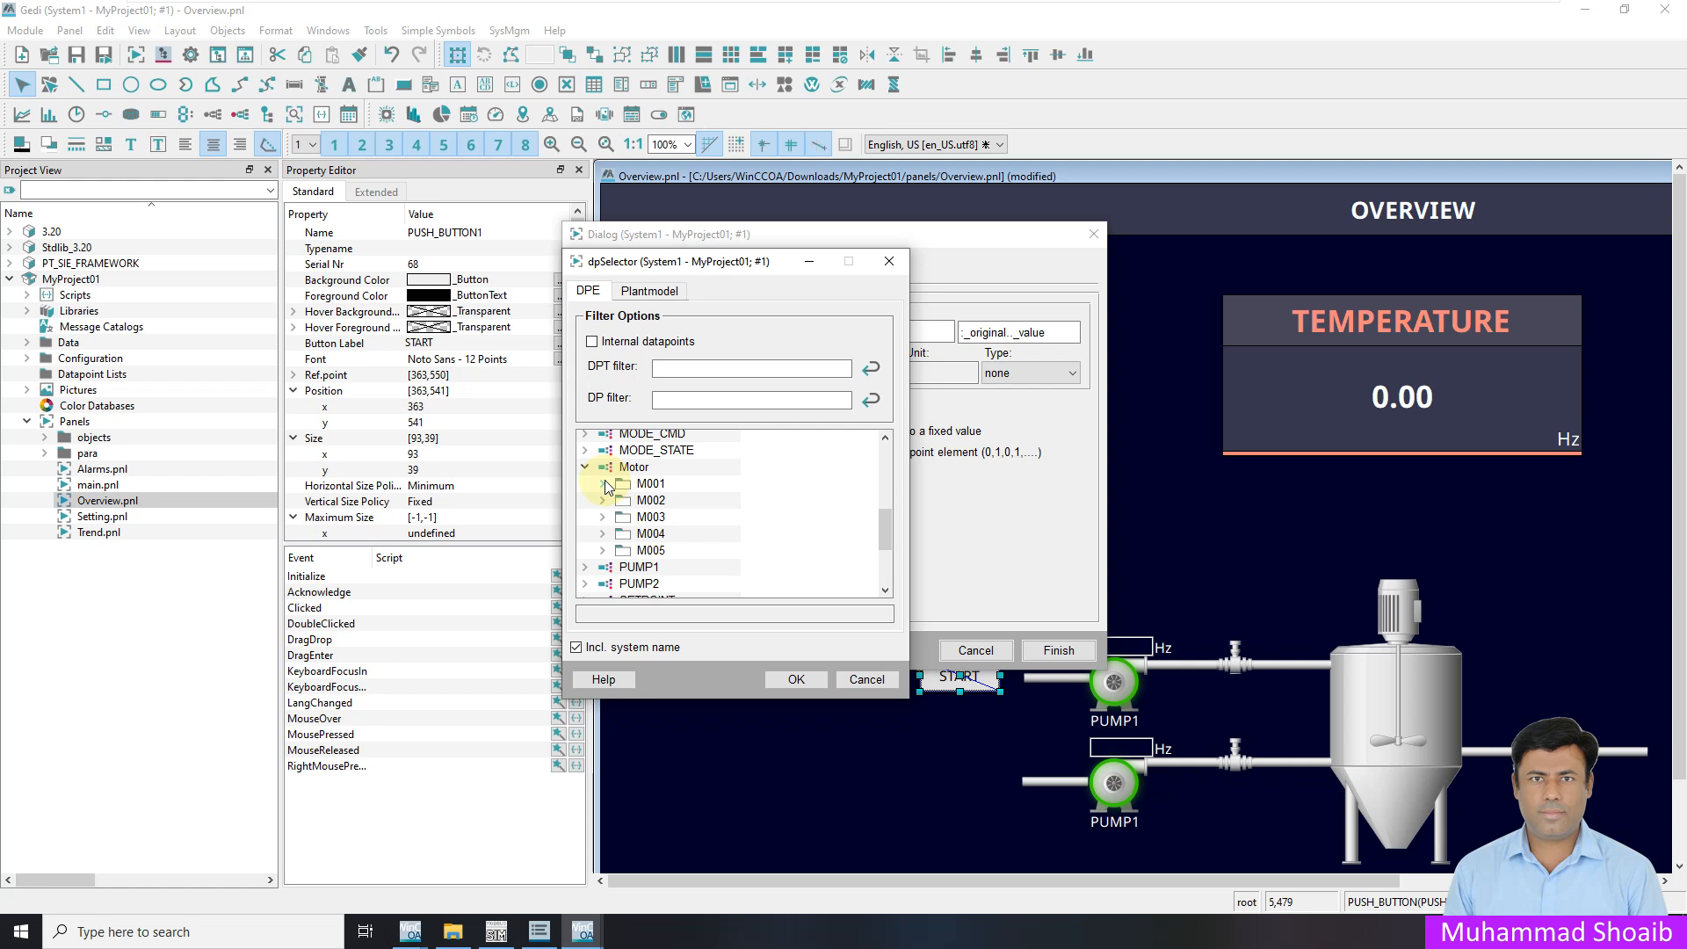
pyautogui.click(621, 551)
pyautogui.scroll(1, 641, 565)
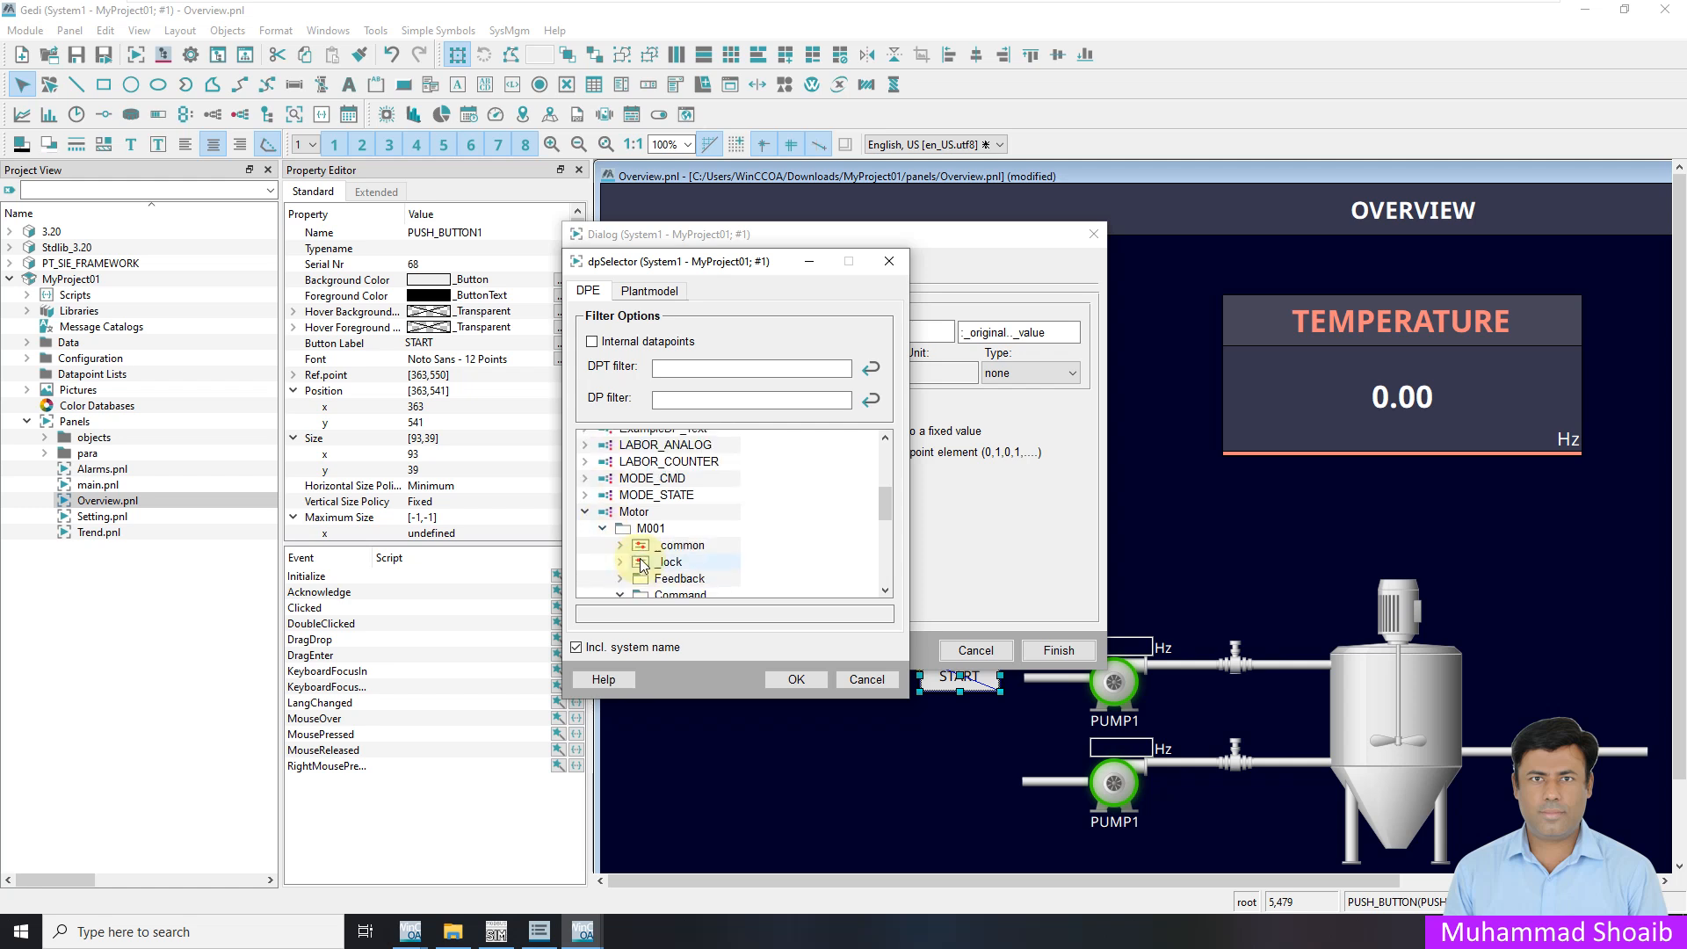
pyautogui.scroll(-3, 643, 565)
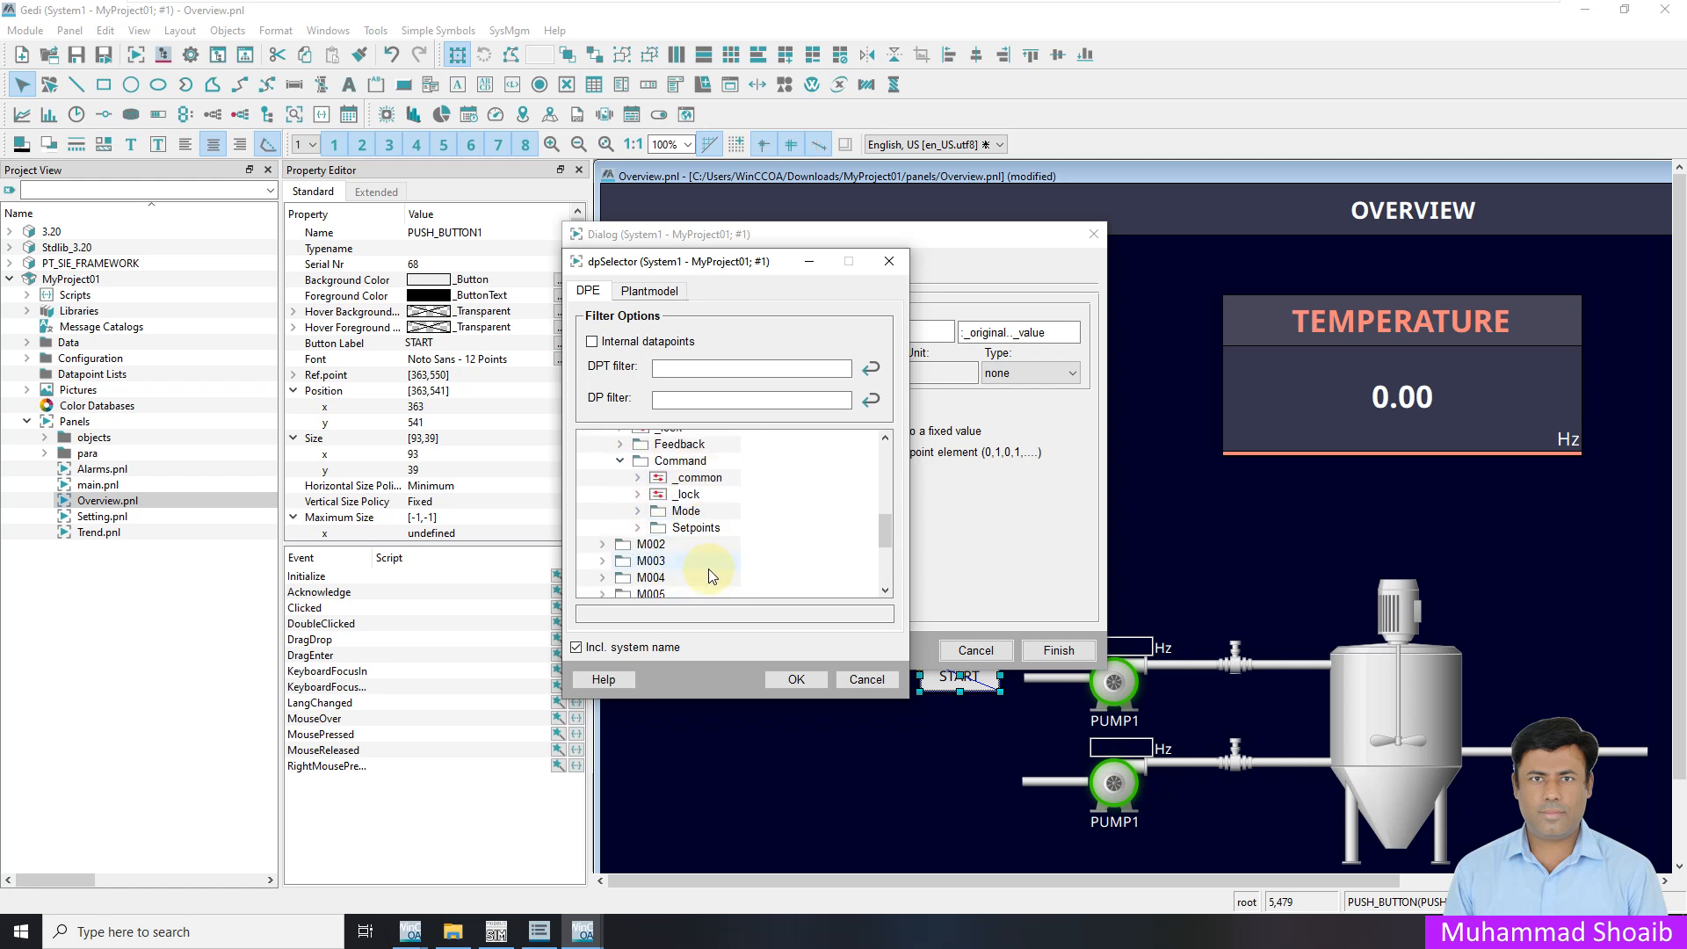
pyautogui.click(639, 509)
pyautogui.click(701, 561)
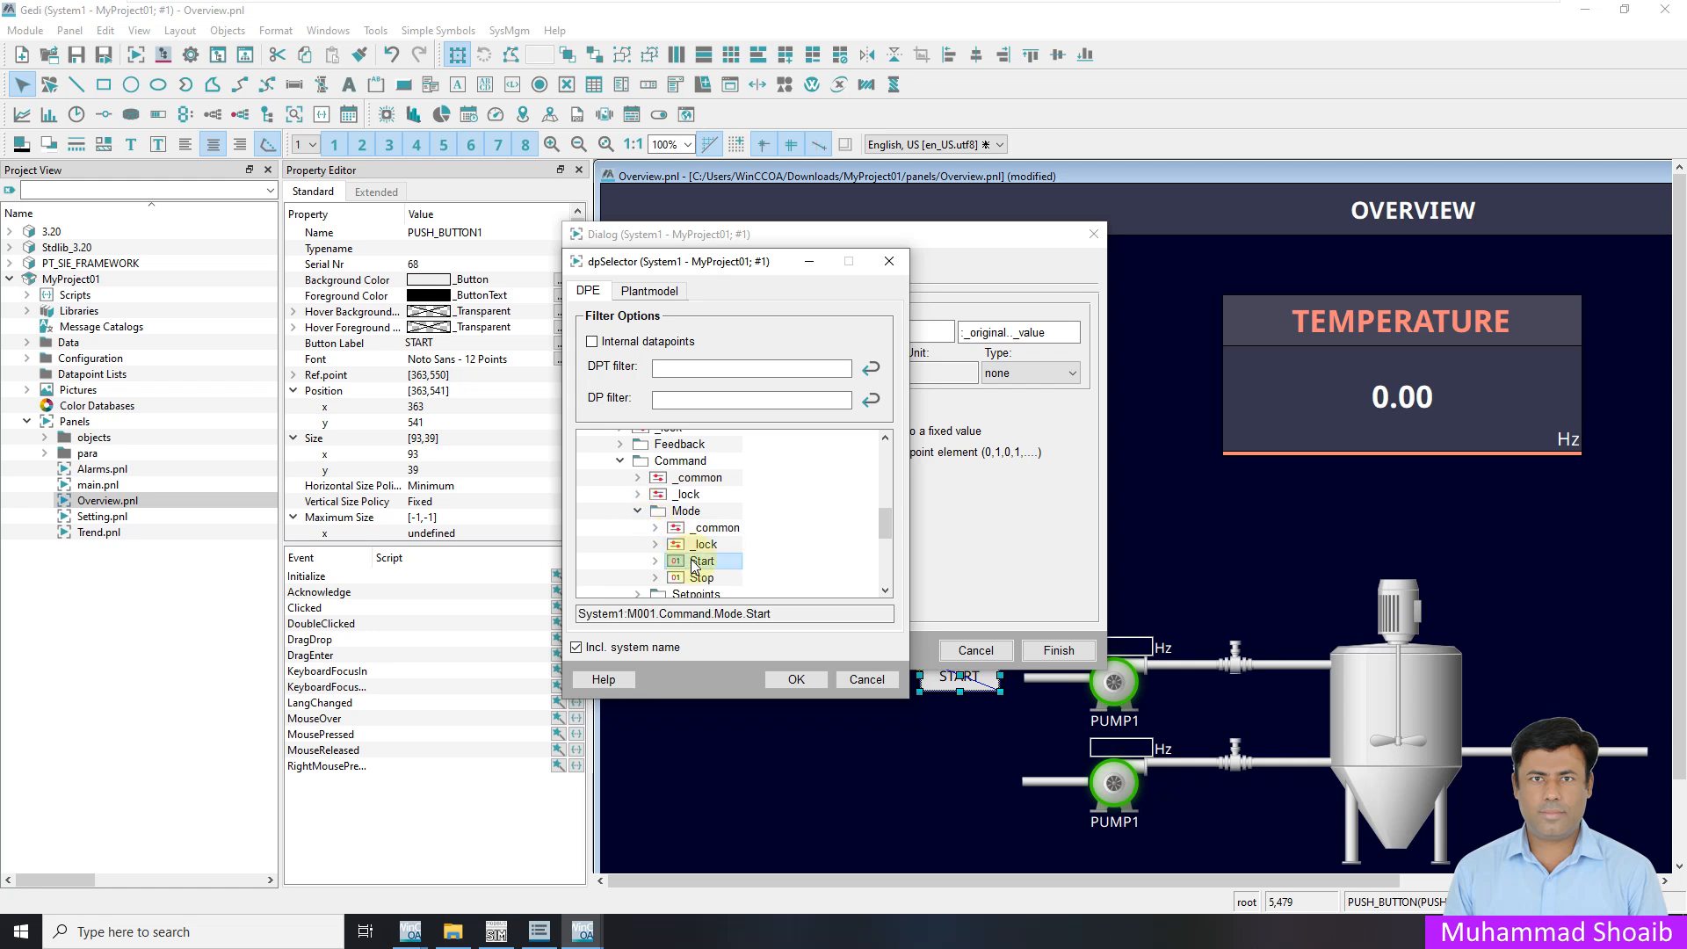
pyautogui.click(615, 651)
pyautogui.click(796, 680)
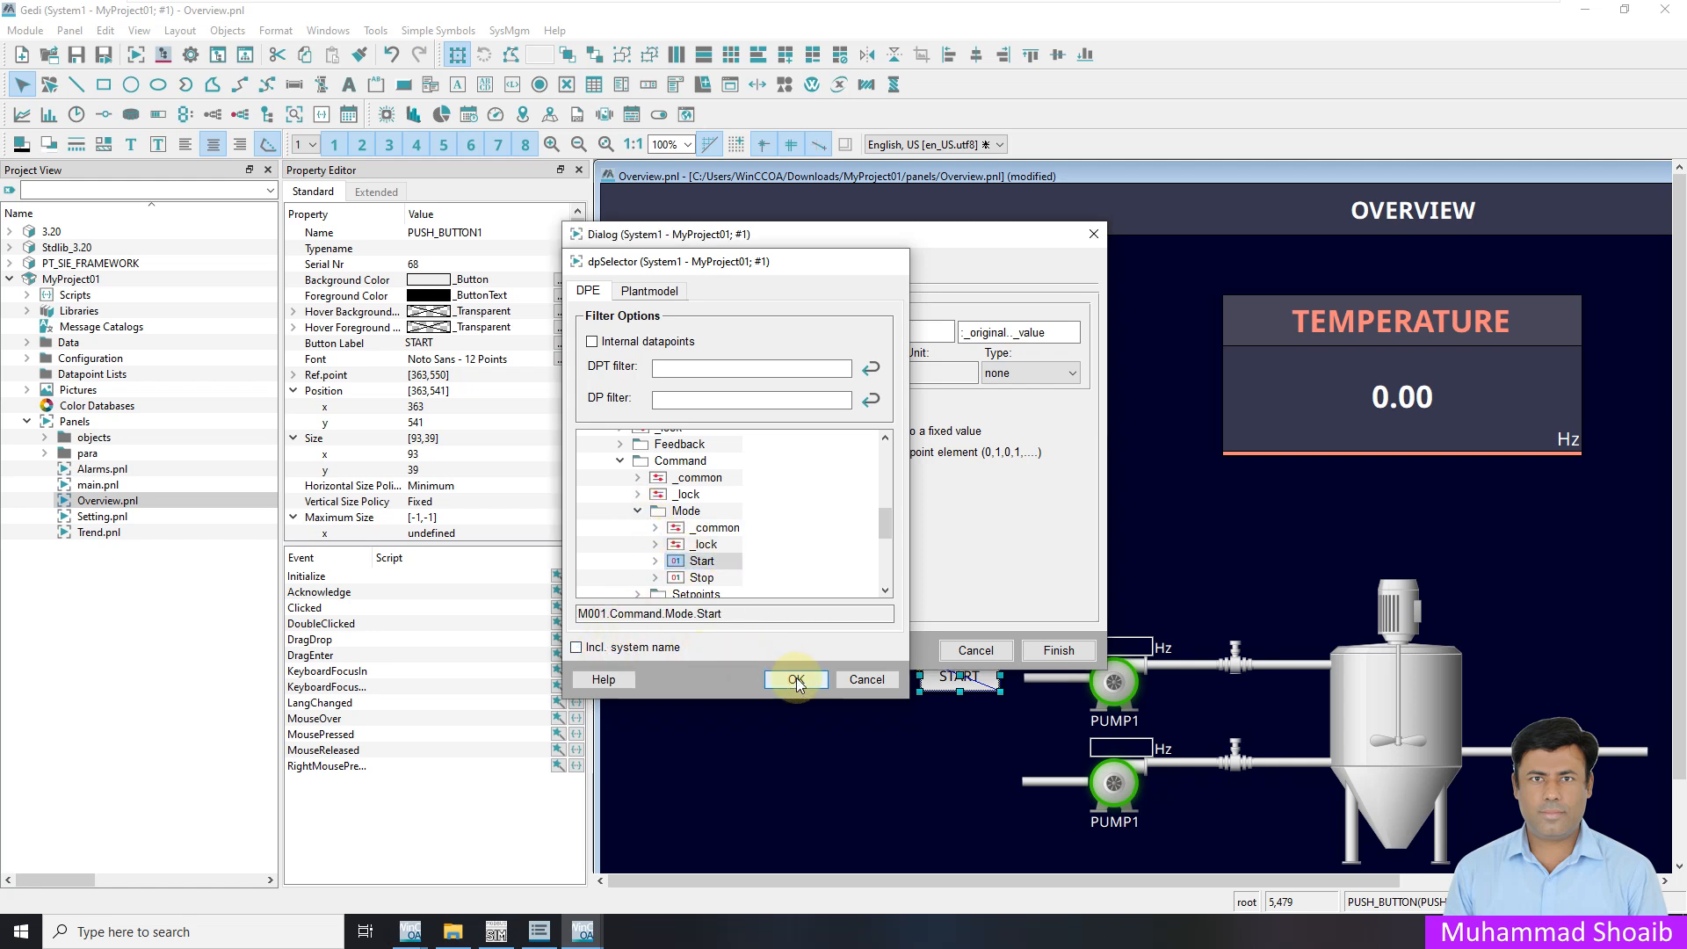
# Make each click toggle the Start value, finish the wizard and save the panel
pyautogui.click(791, 452)
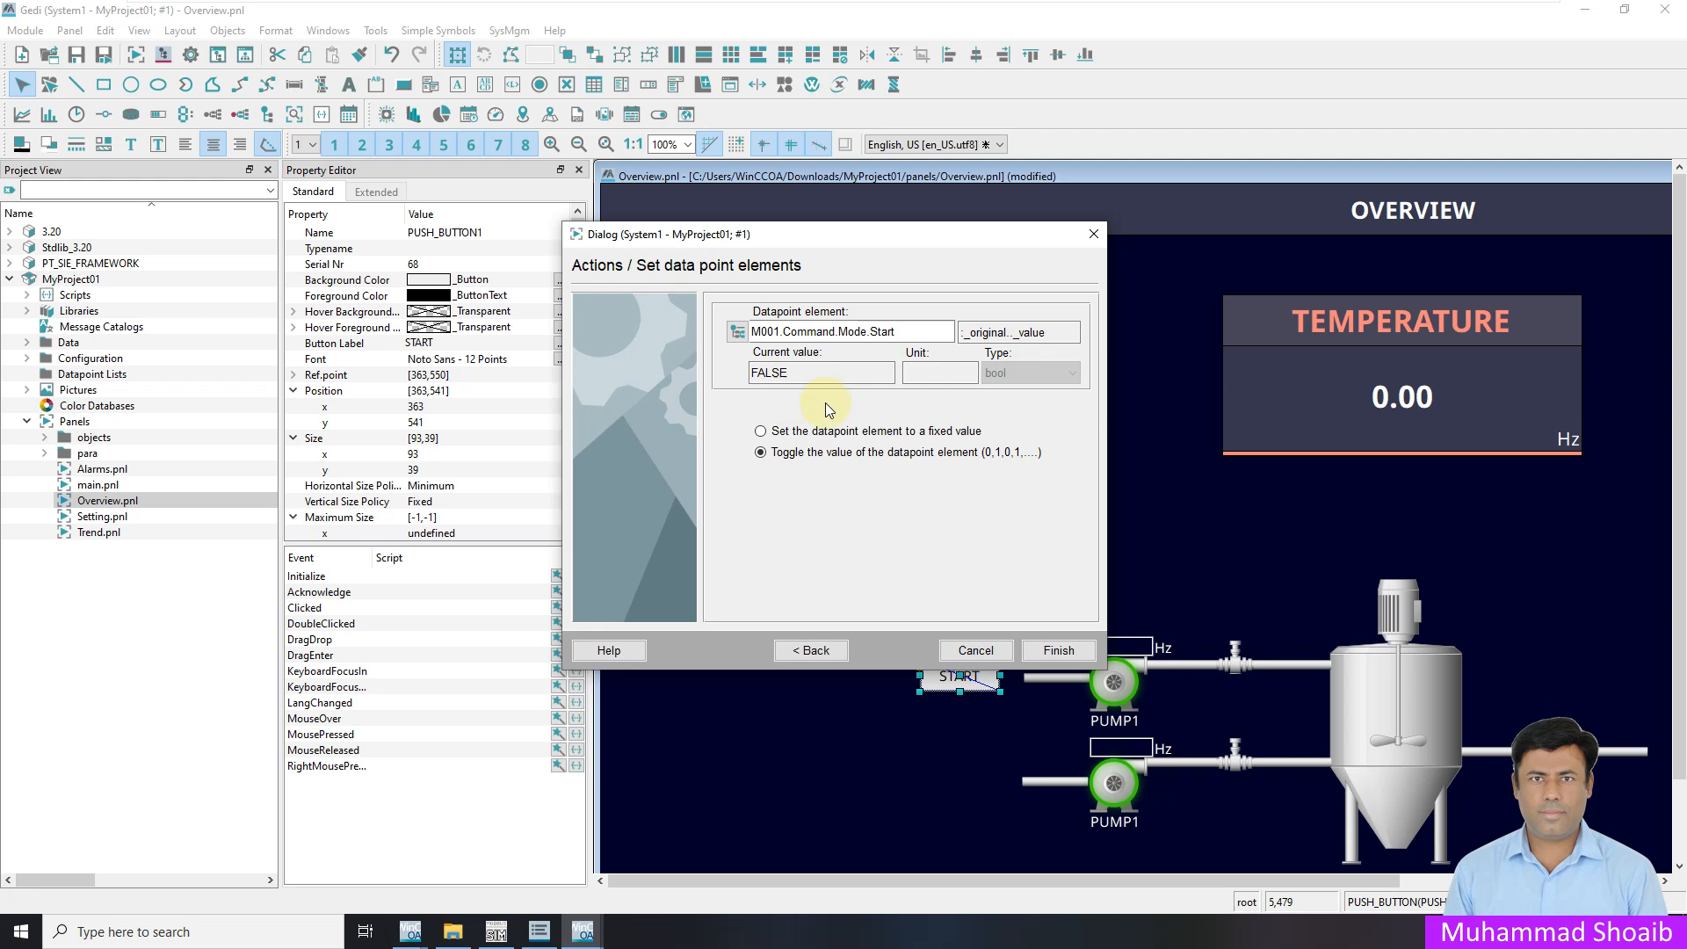
pyautogui.click(1060, 651)
pyautogui.hotkey('ctrl', 's')
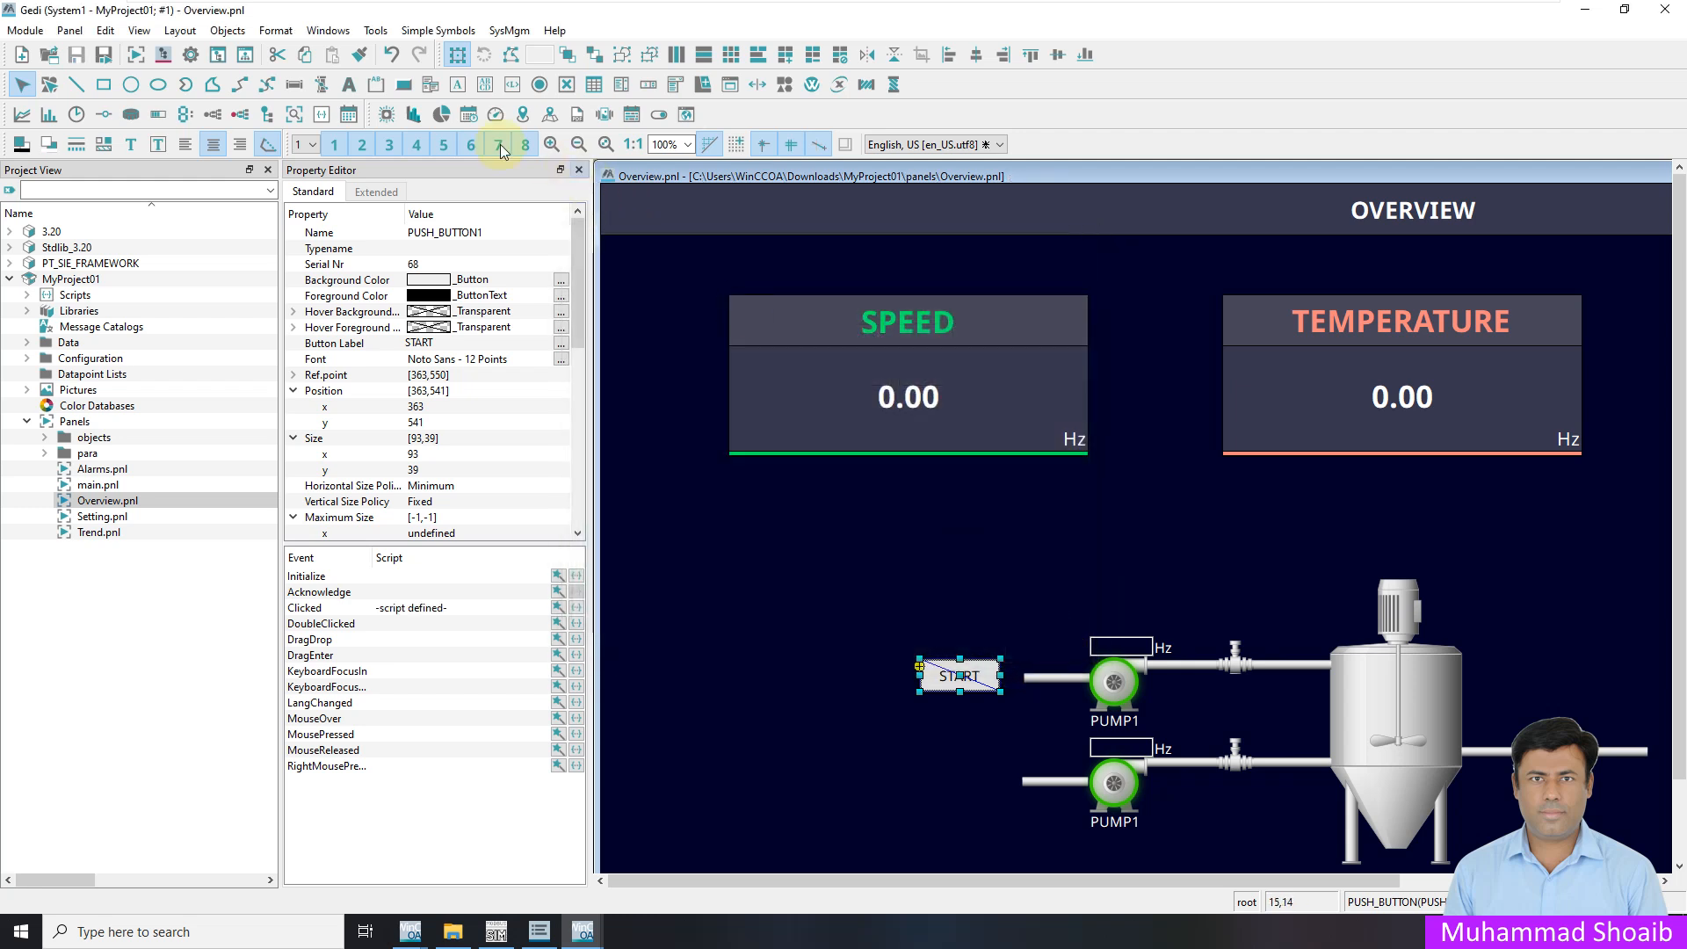
# Draw a text field left of START and give its Command event a set/read datapoint action
pyautogui.click(457, 87)
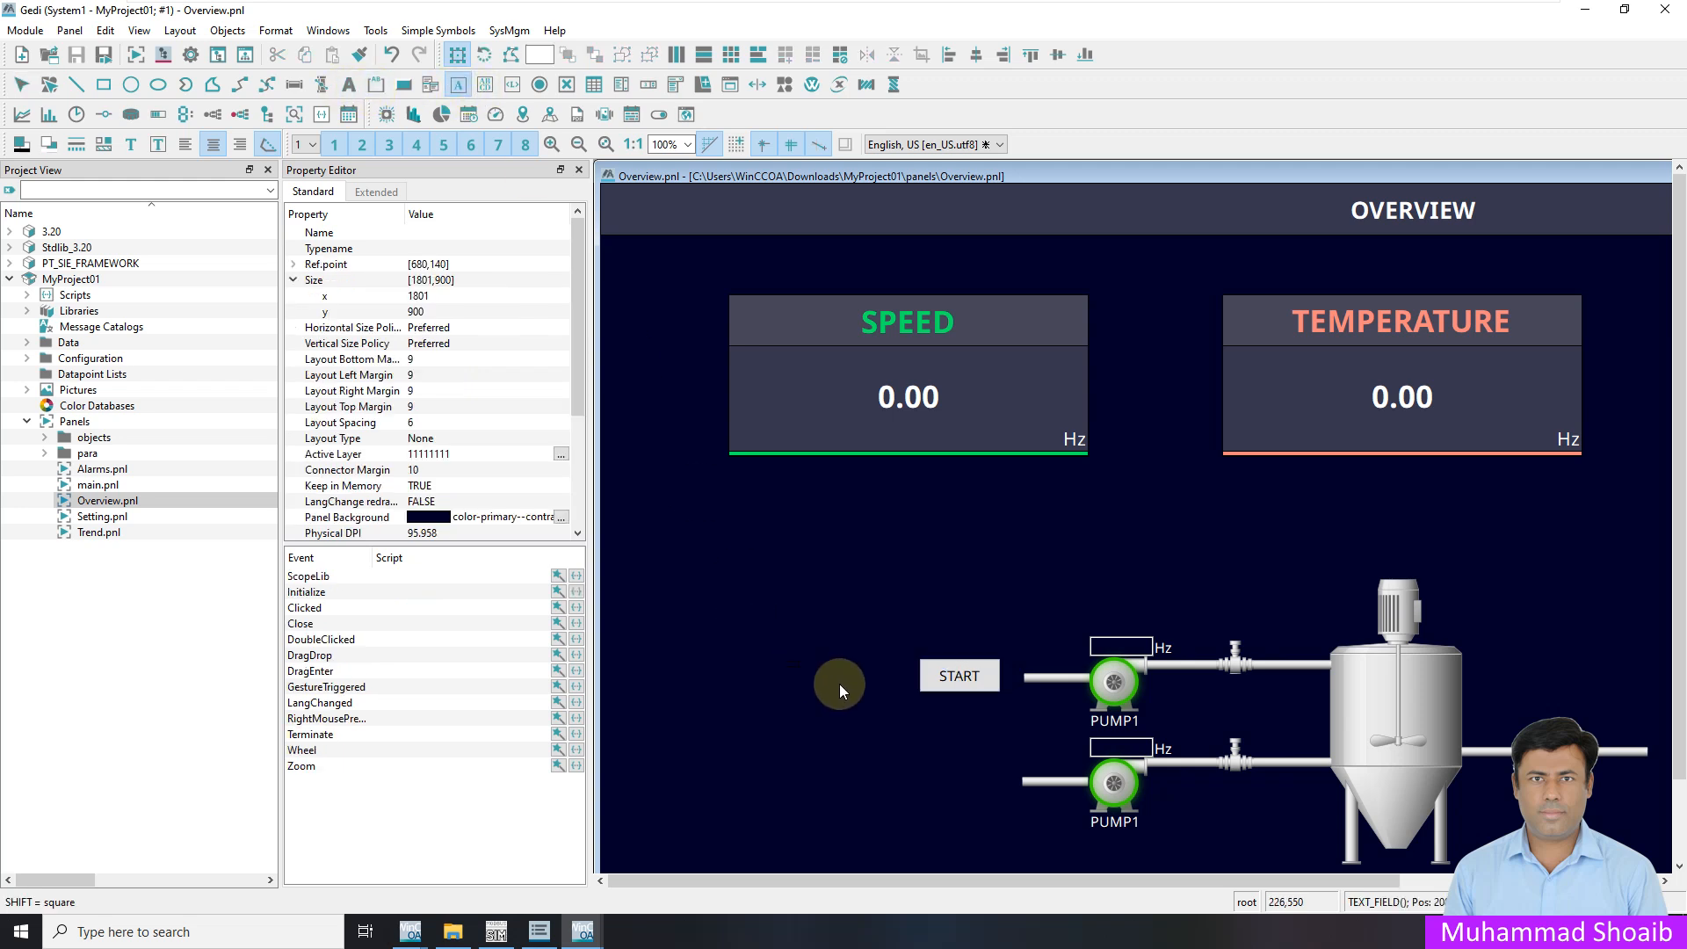
pyautogui.moveTo(873, 698); pyautogui.dragTo(870, 698)
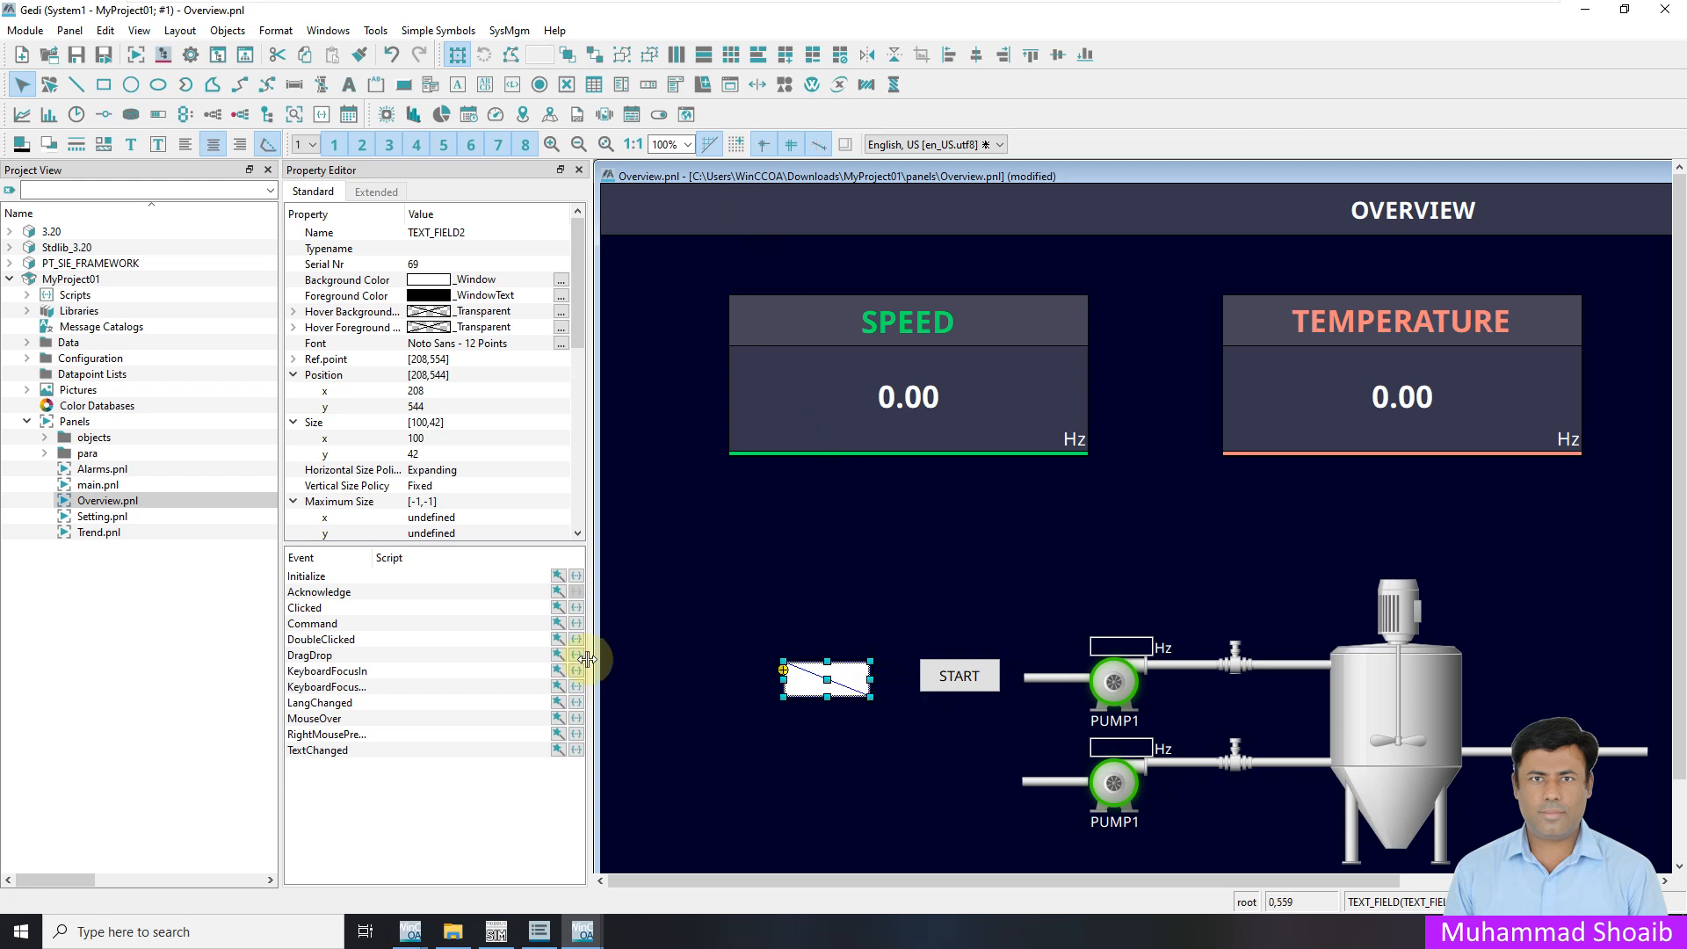
pyautogui.click(559, 623)
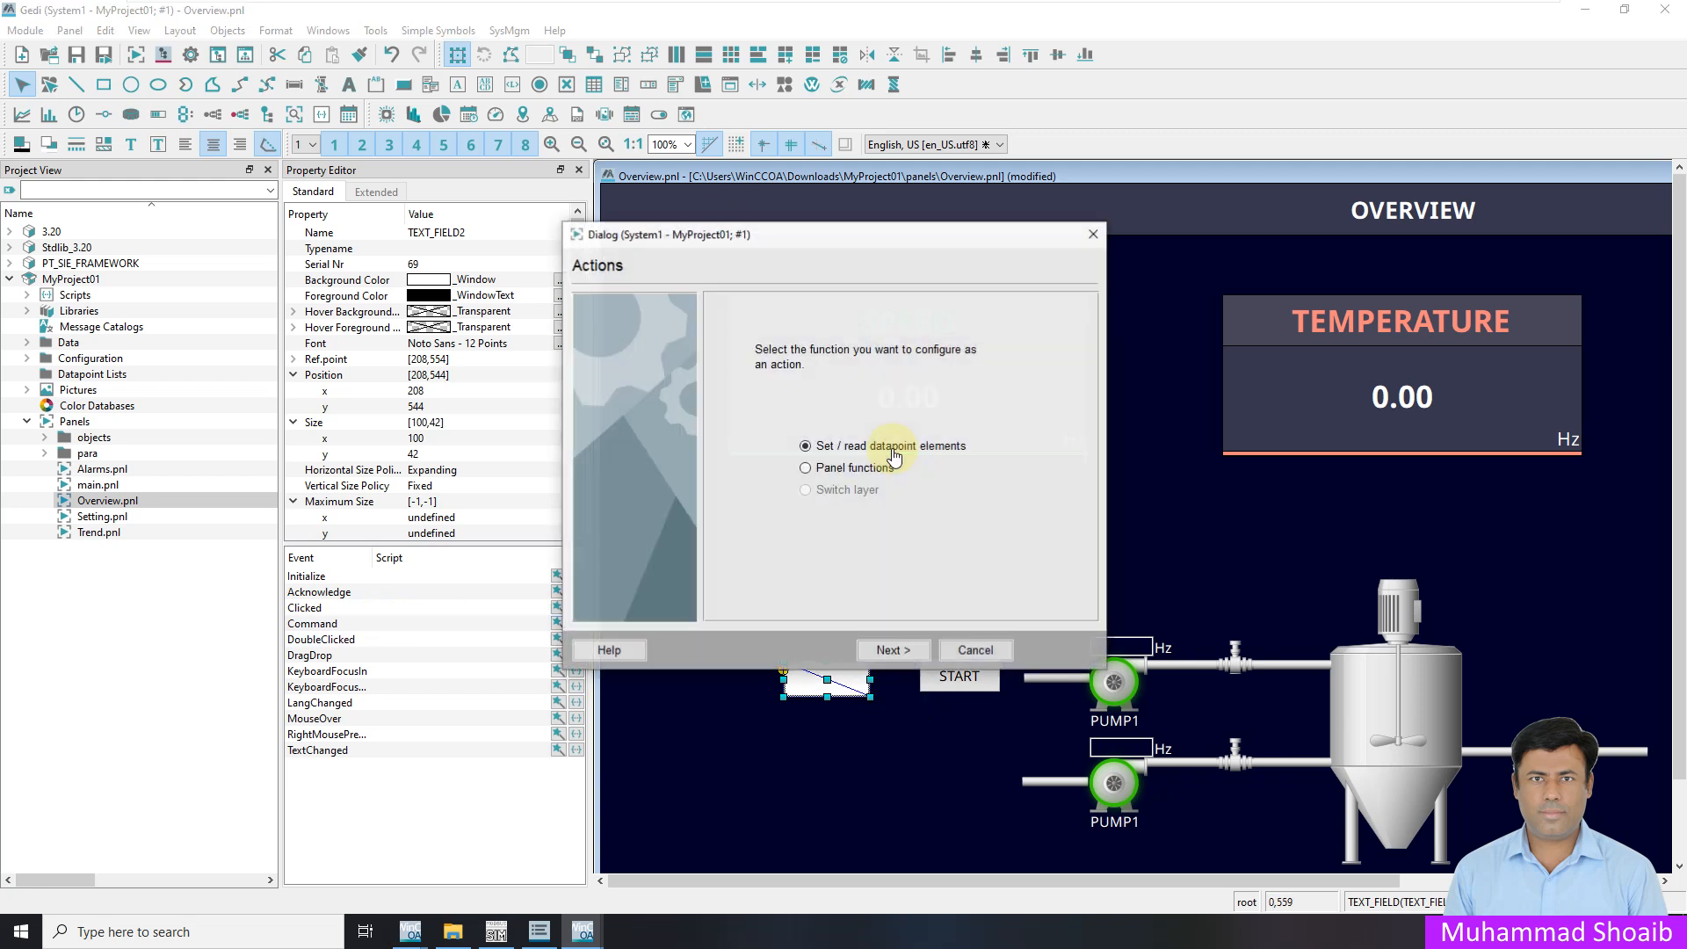
pyautogui.click(892, 651)
# Select M001.Command.Setpoints.Speed_Ref without the system name as the datapoint and finish the wizard
pyautogui.click(738, 336)
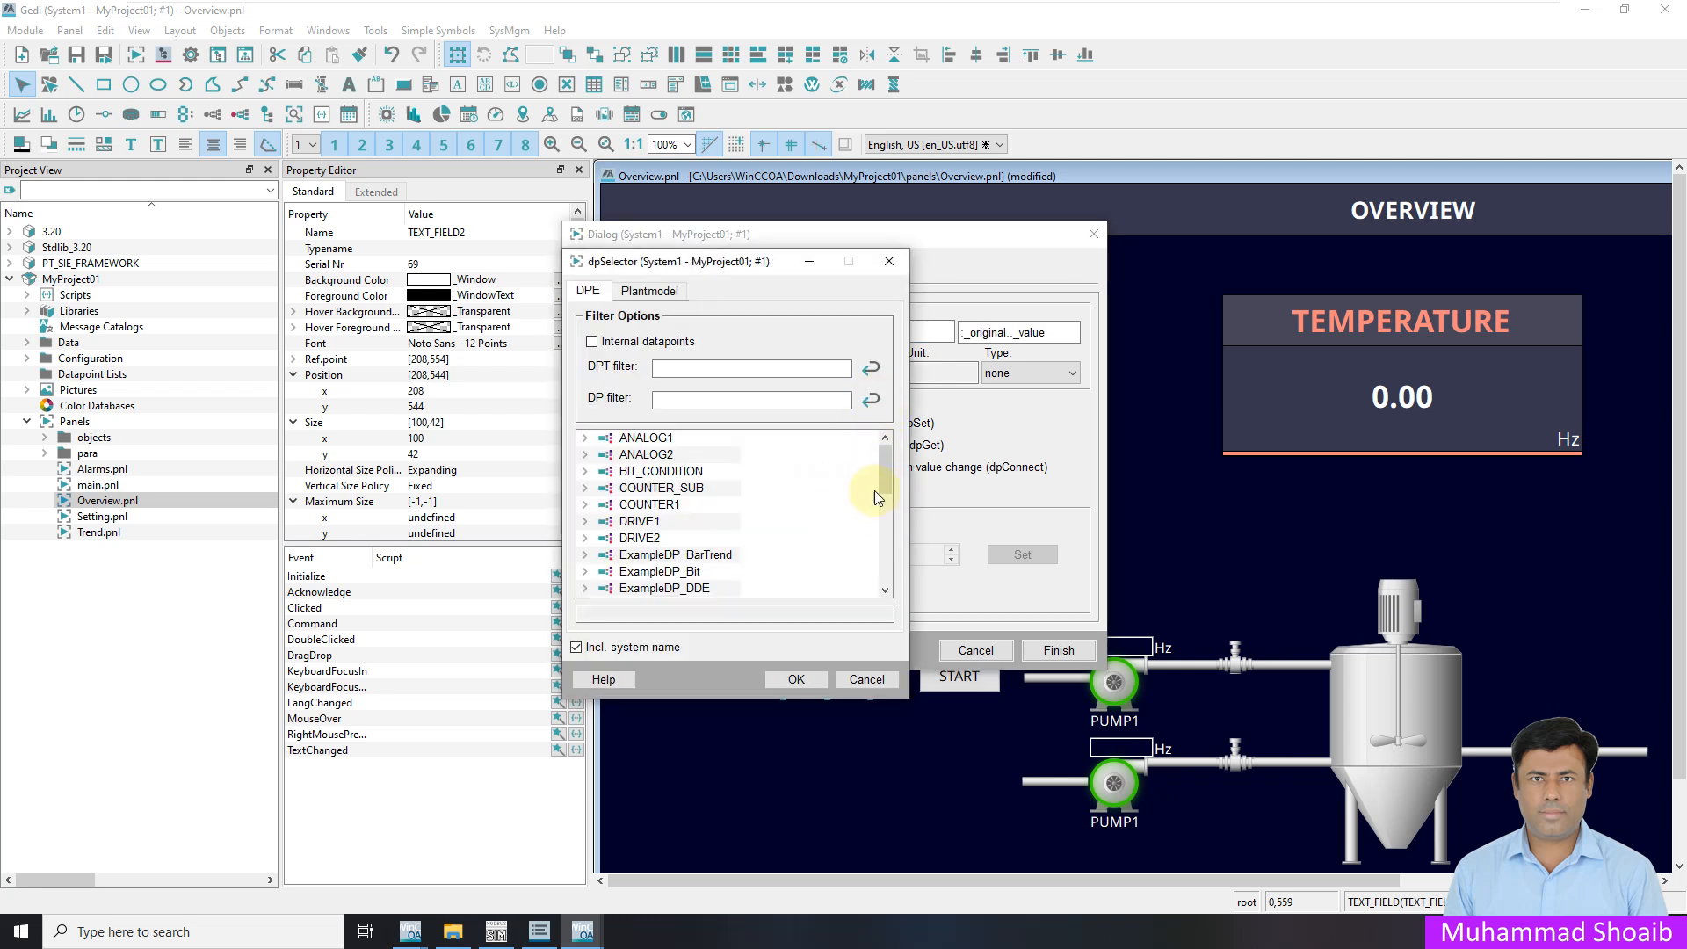
pyautogui.scroll(-10, 884, 515)
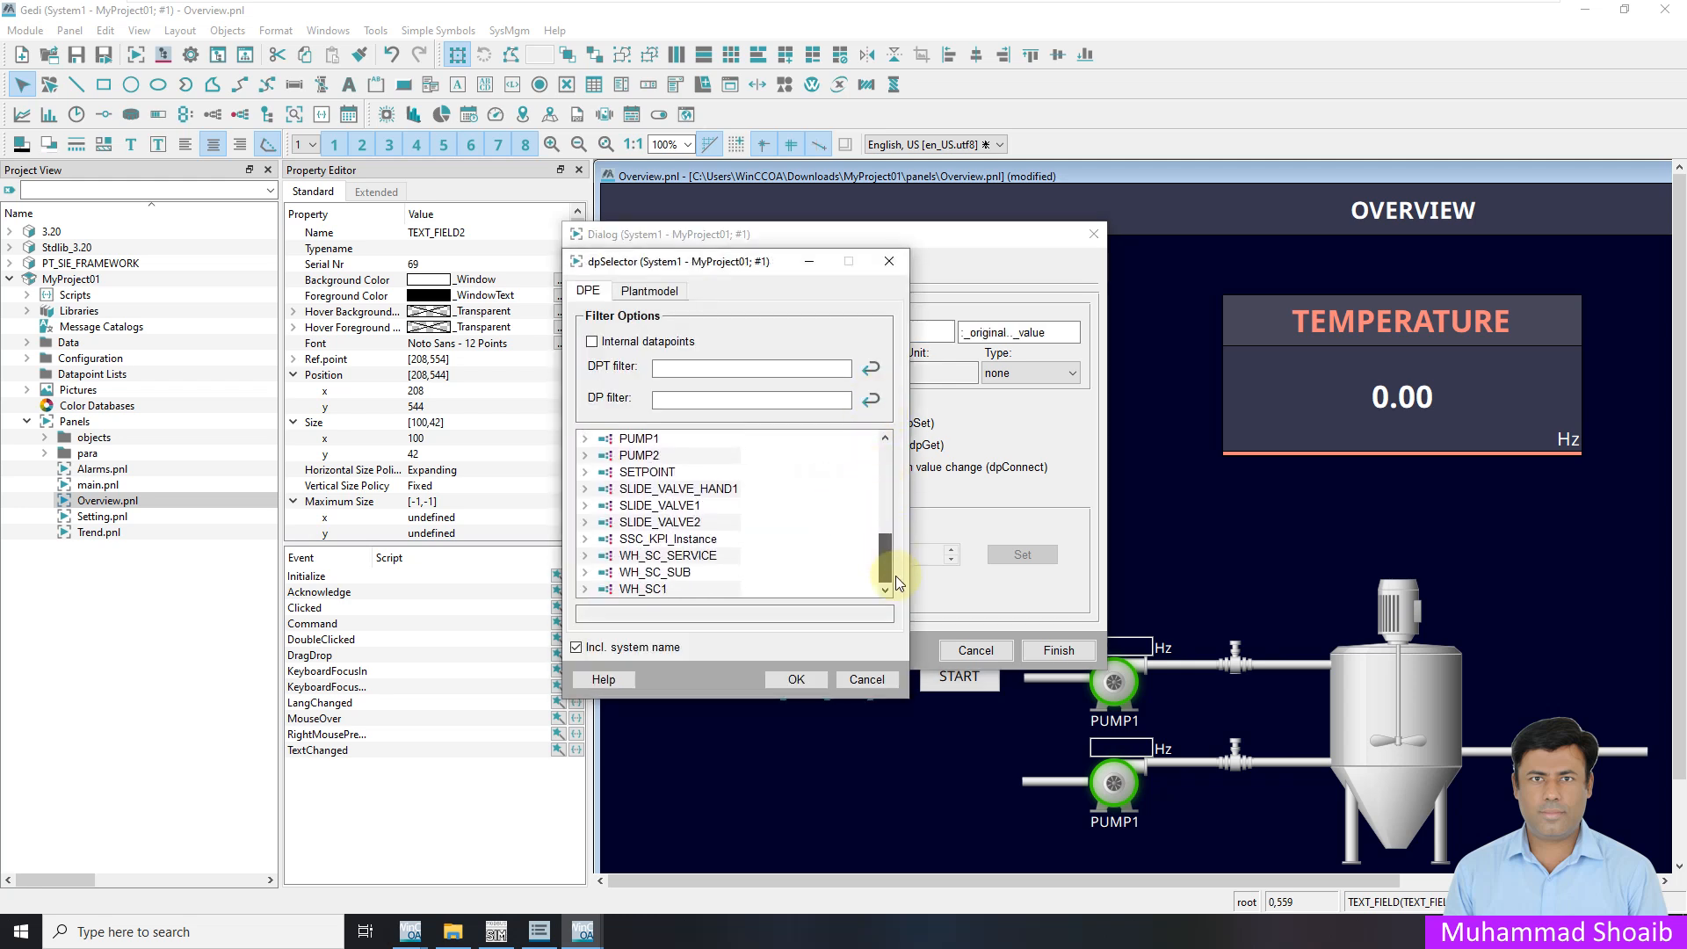
pyautogui.scroll(2, 884, 546)
pyautogui.click(586, 461)
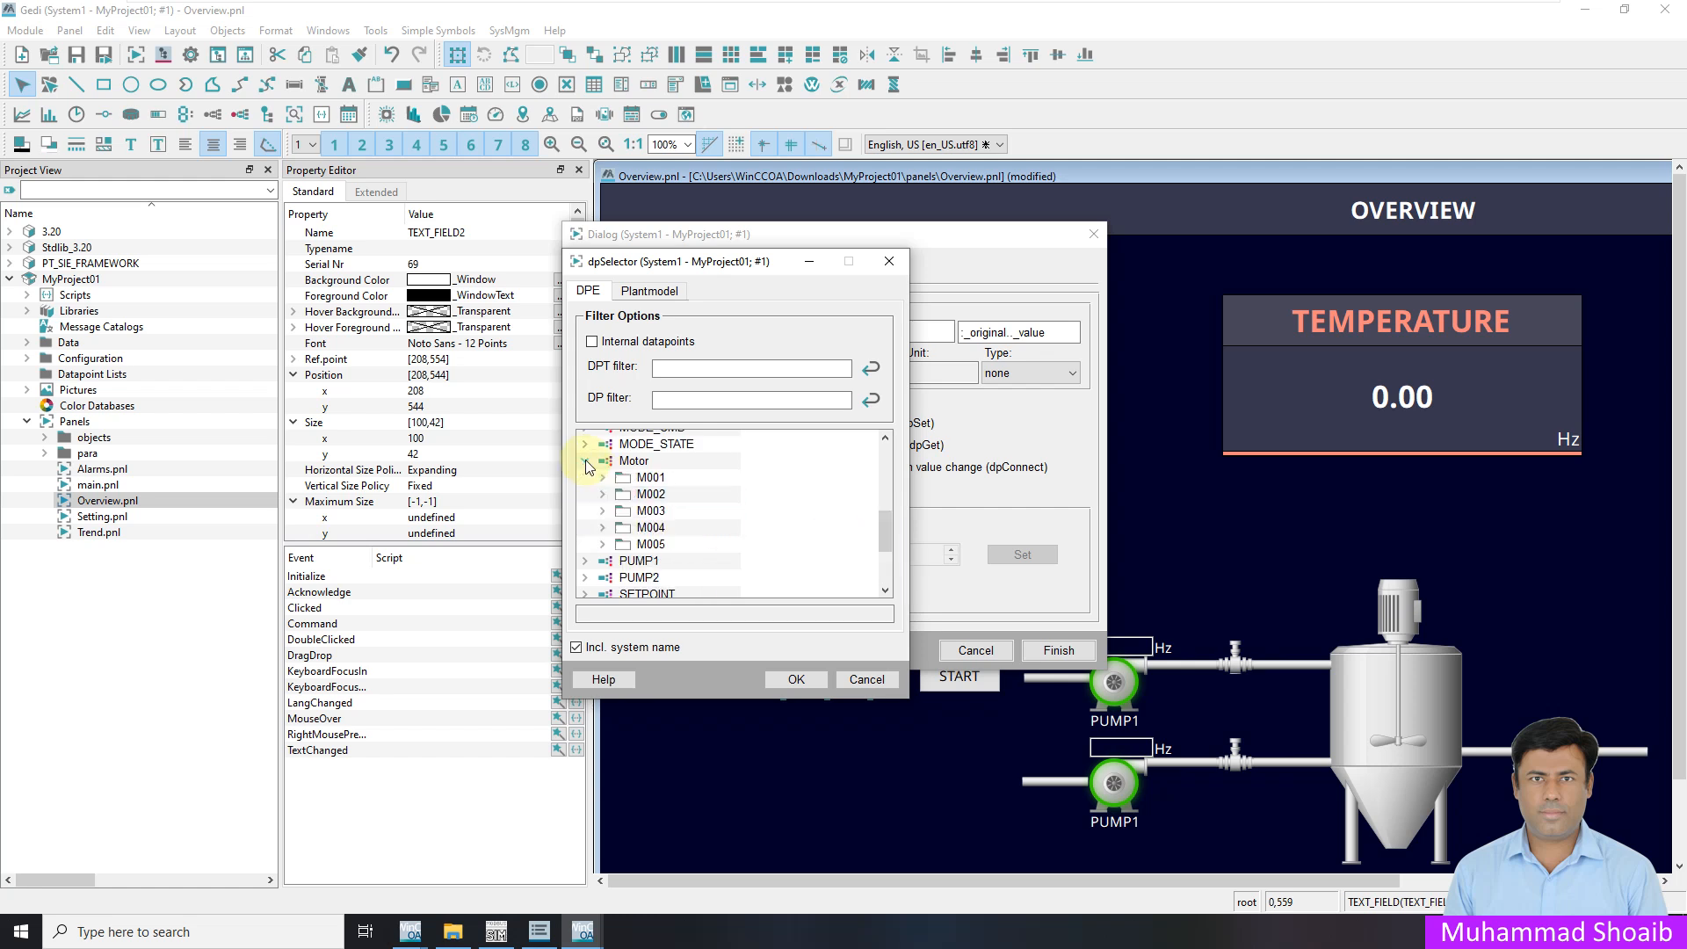
pyautogui.click(603, 478)
pyautogui.click(621, 545)
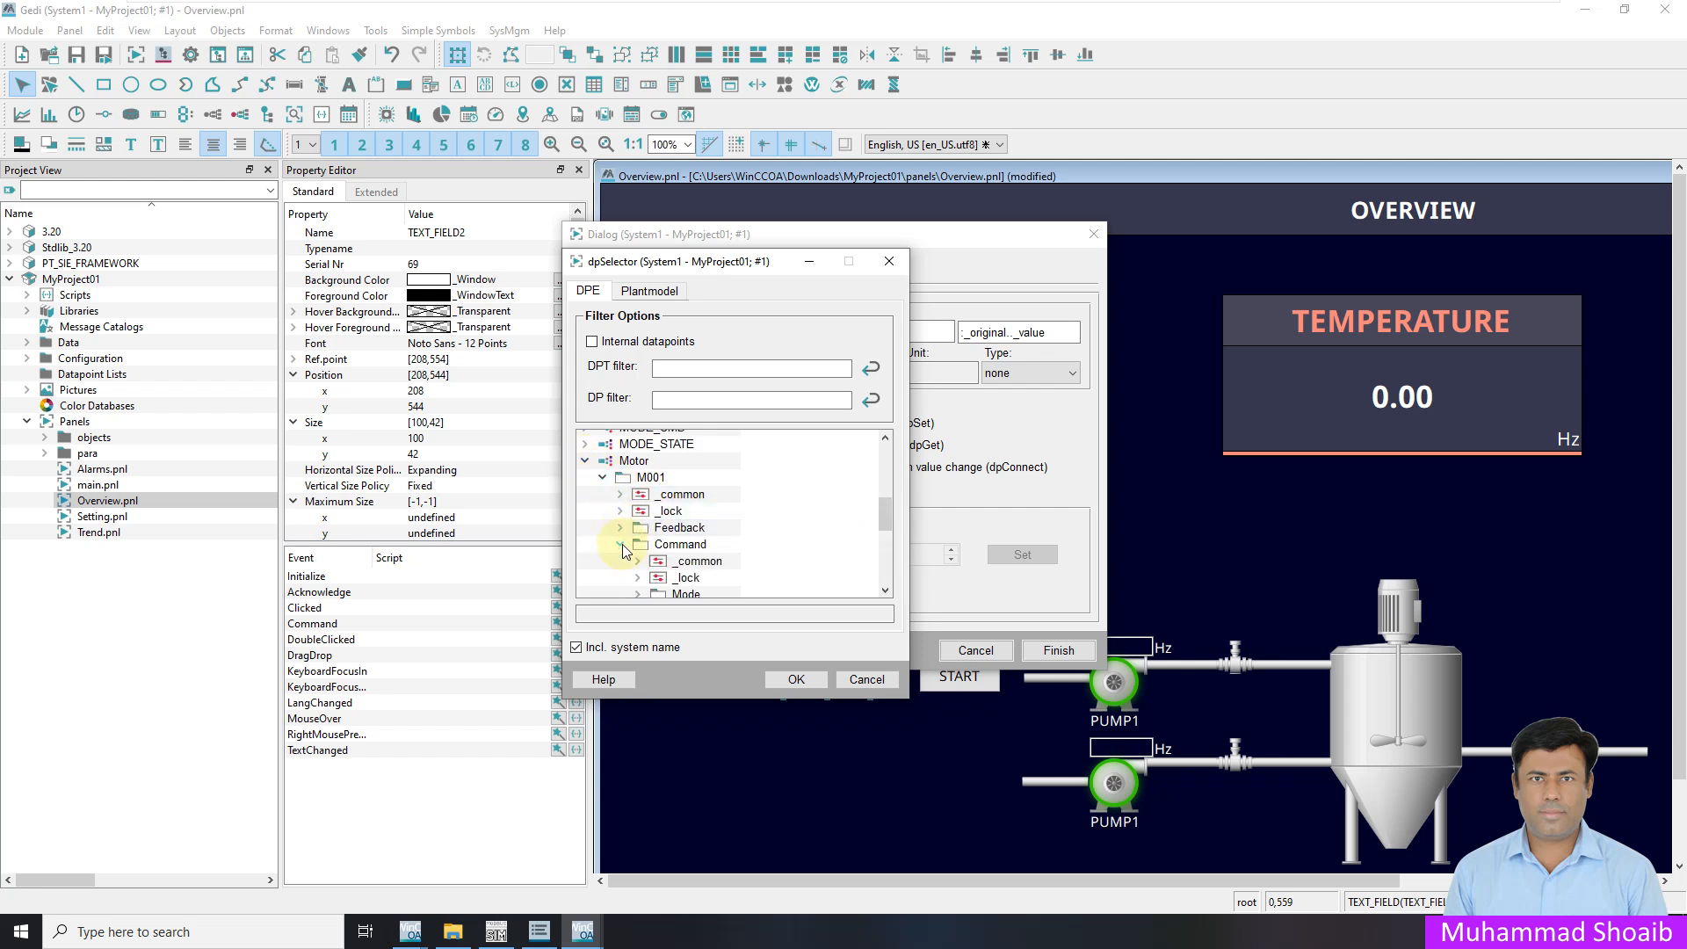
pyautogui.scroll(-2, 694, 558)
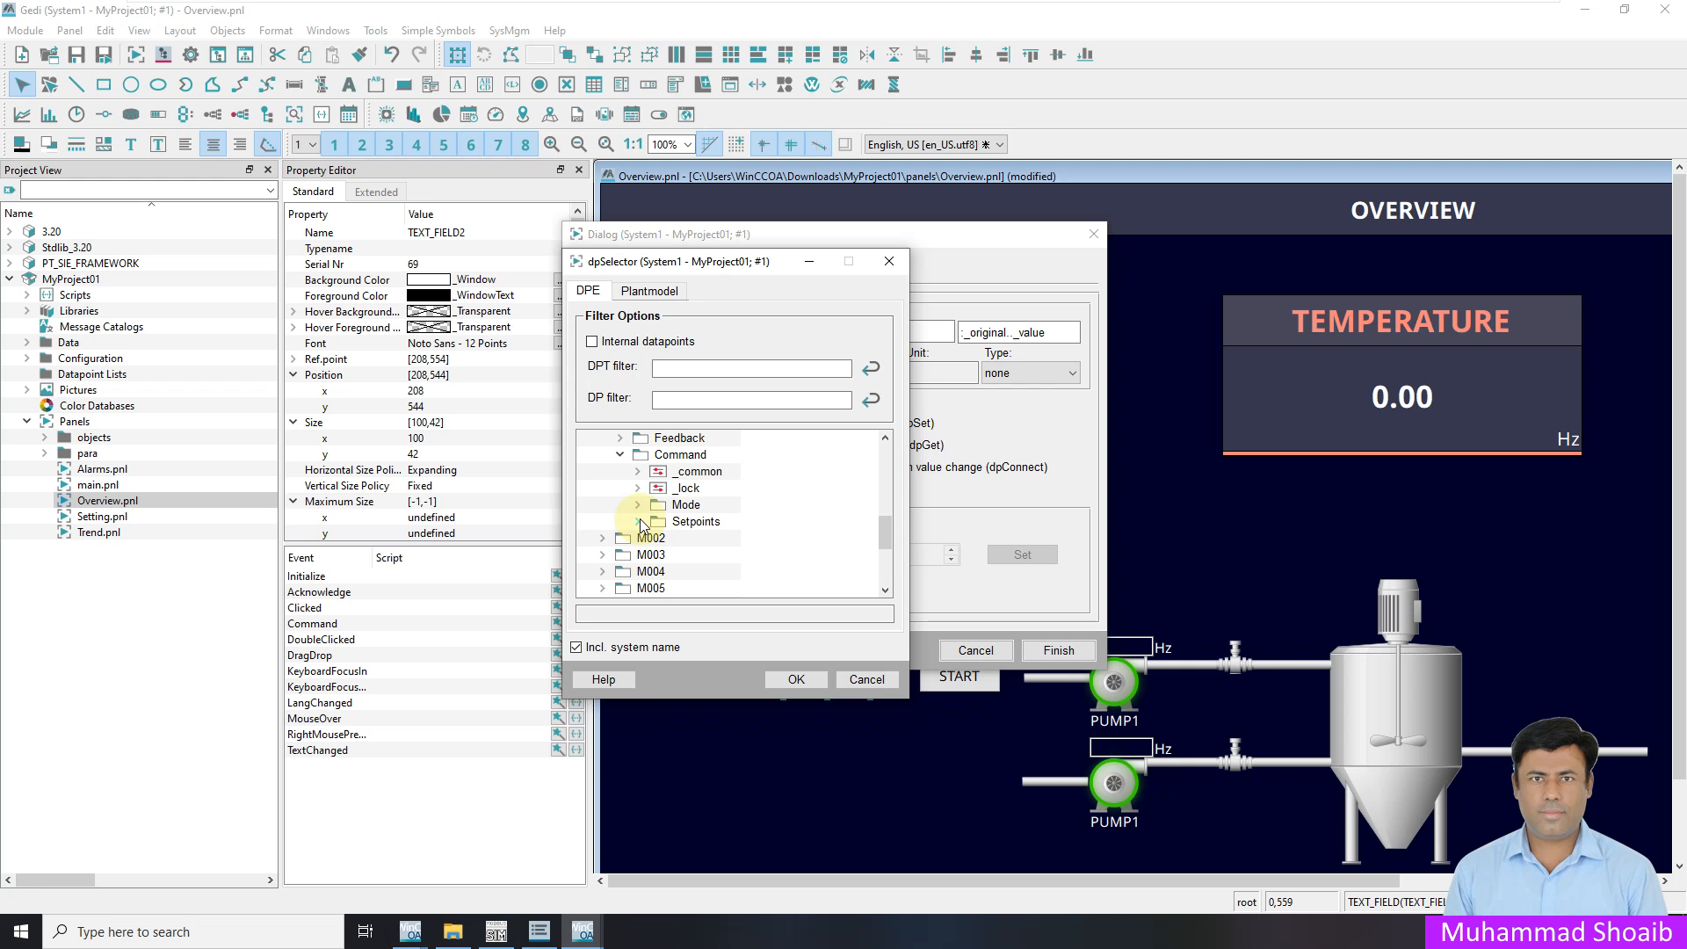
pyautogui.click(639, 522)
pyautogui.click(718, 571)
pyautogui.click(612, 651)
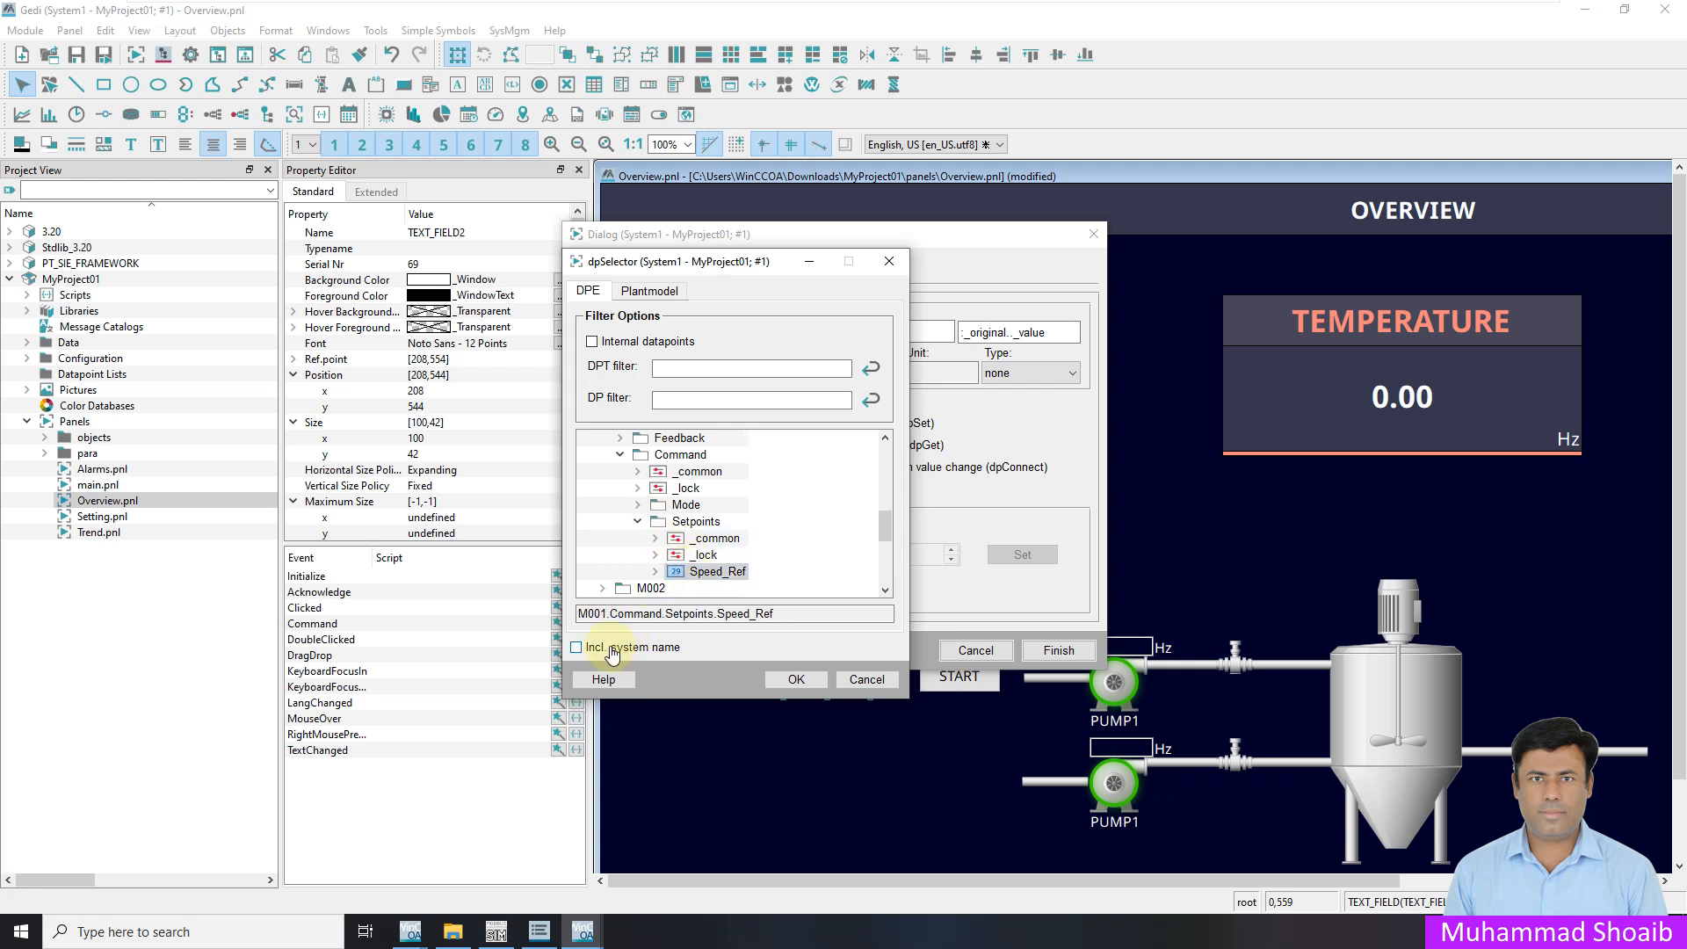
pyautogui.click(793, 679)
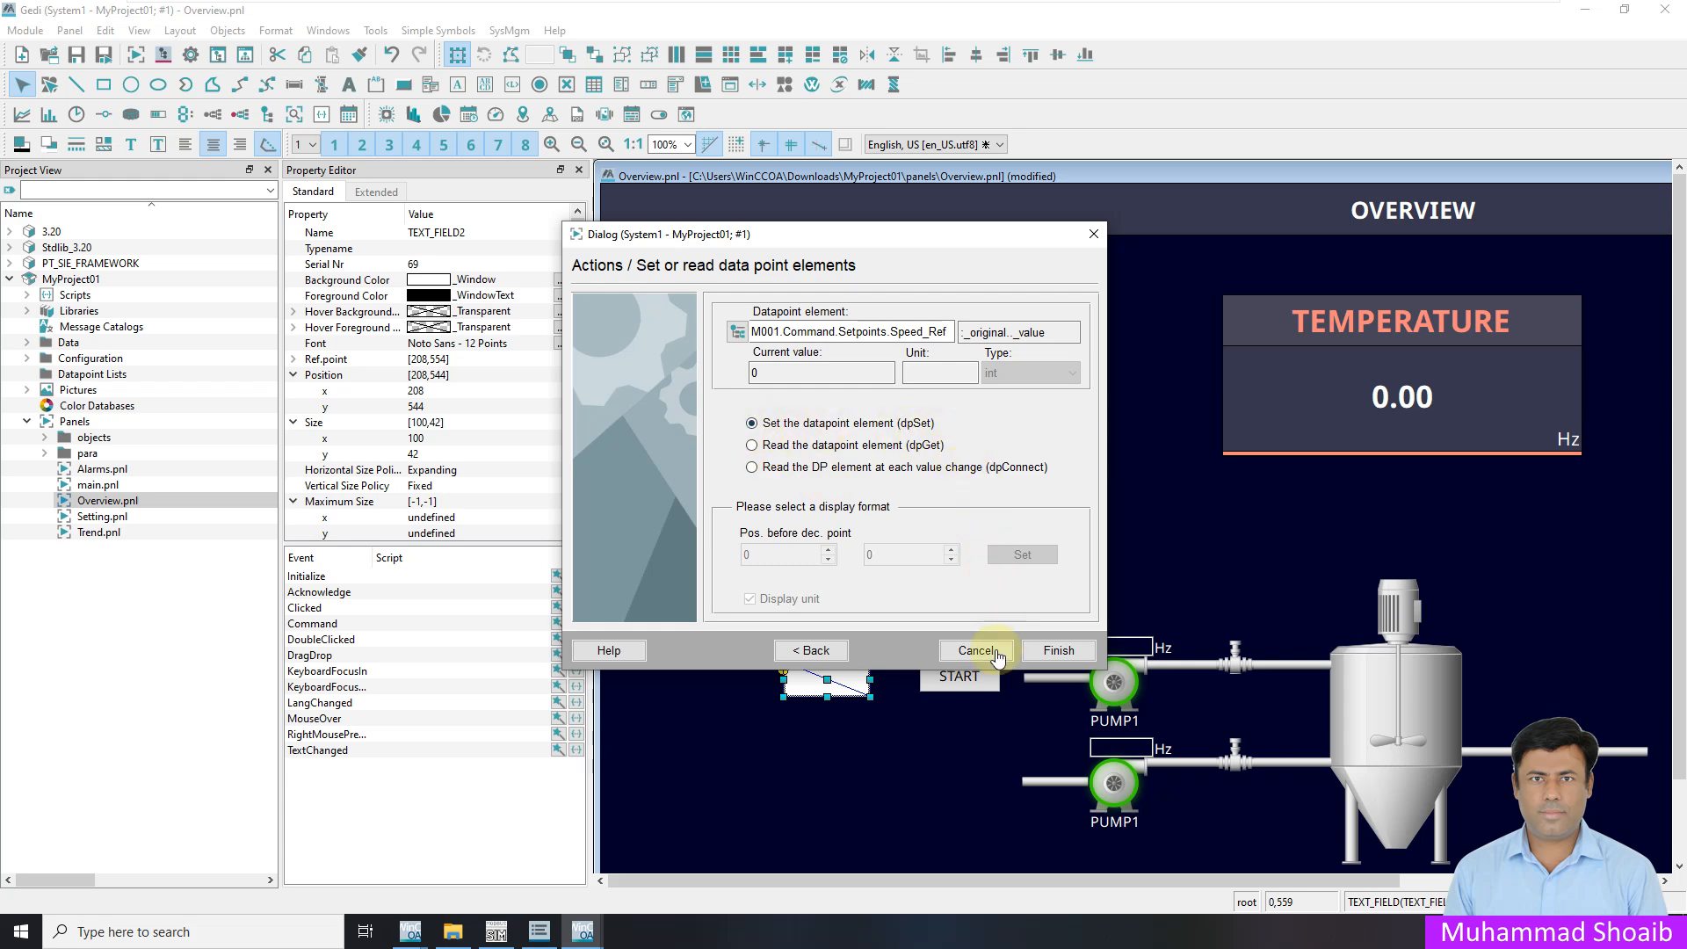
pyautogui.click(1059, 650)
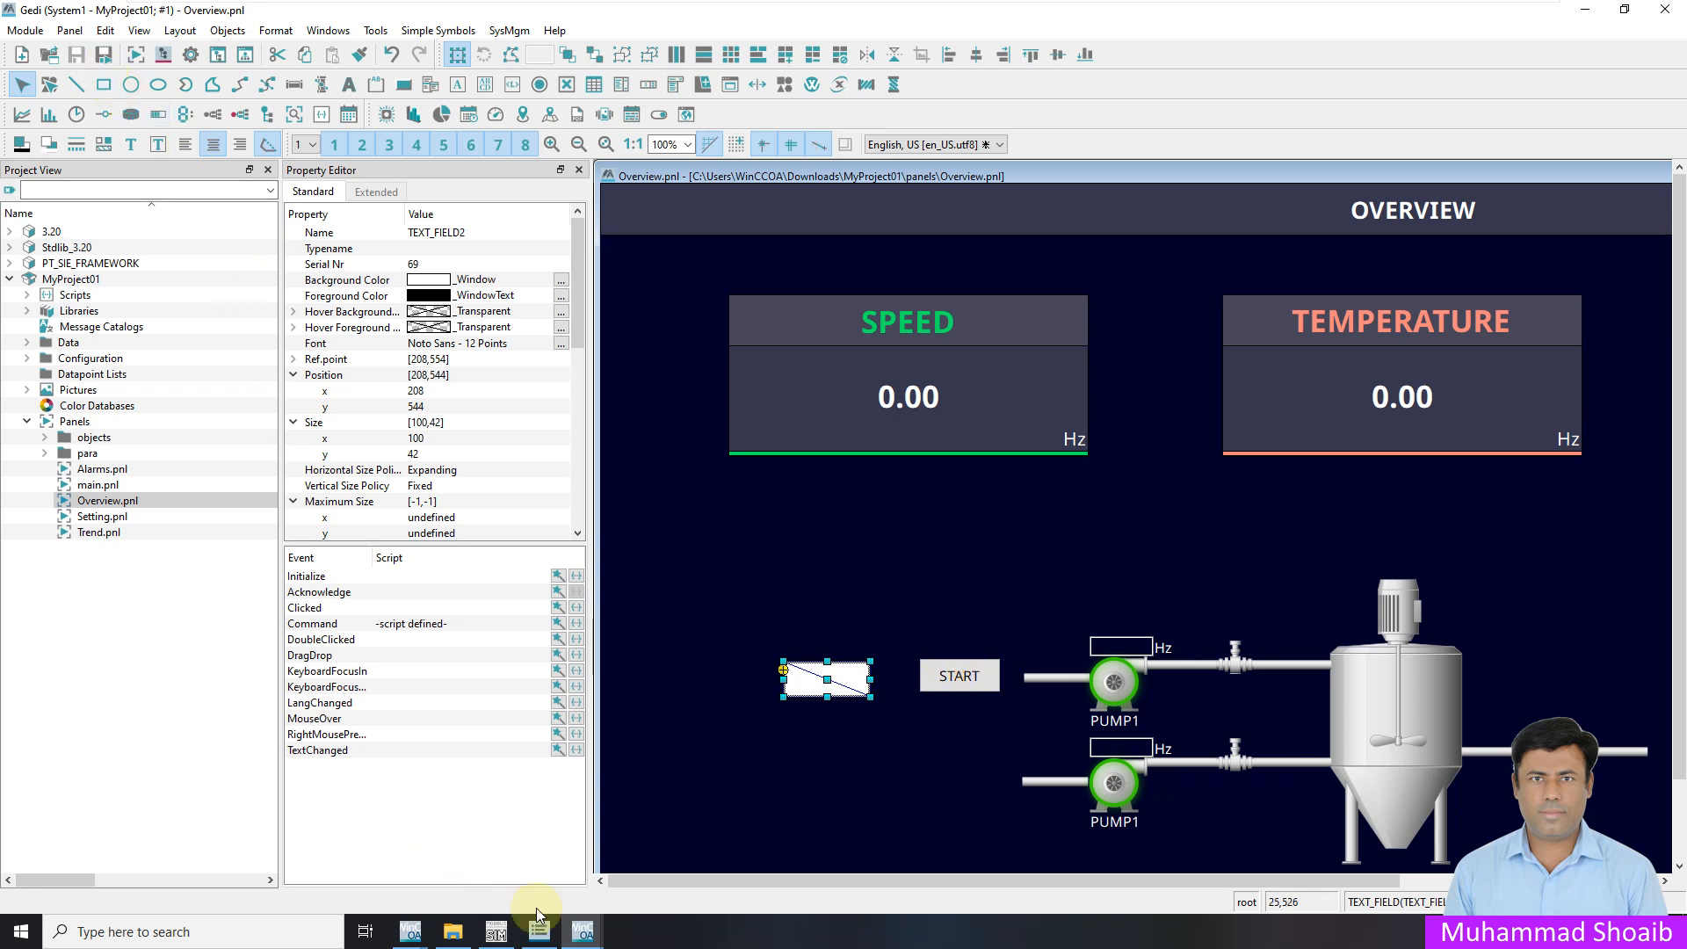
# Reload the runtime Overview page so the new START button and text field appear
pyautogui.moveTo(591, 919)
pyautogui.click(642, 865)
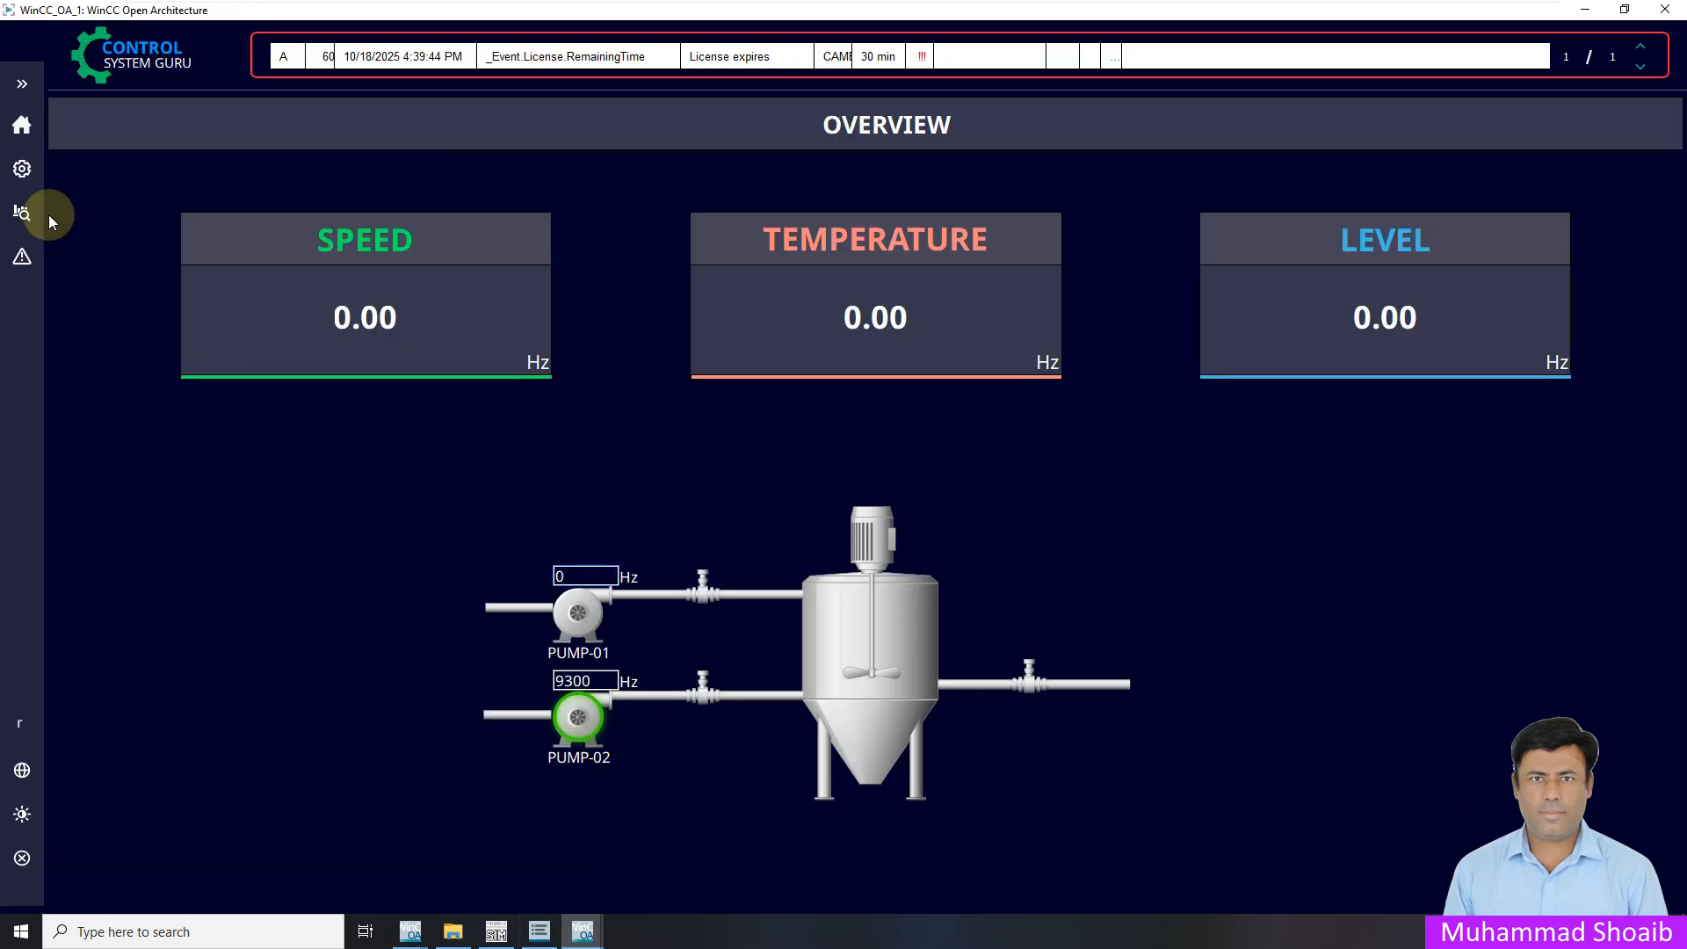
pyautogui.click(22, 169)
pyautogui.click(22, 125)
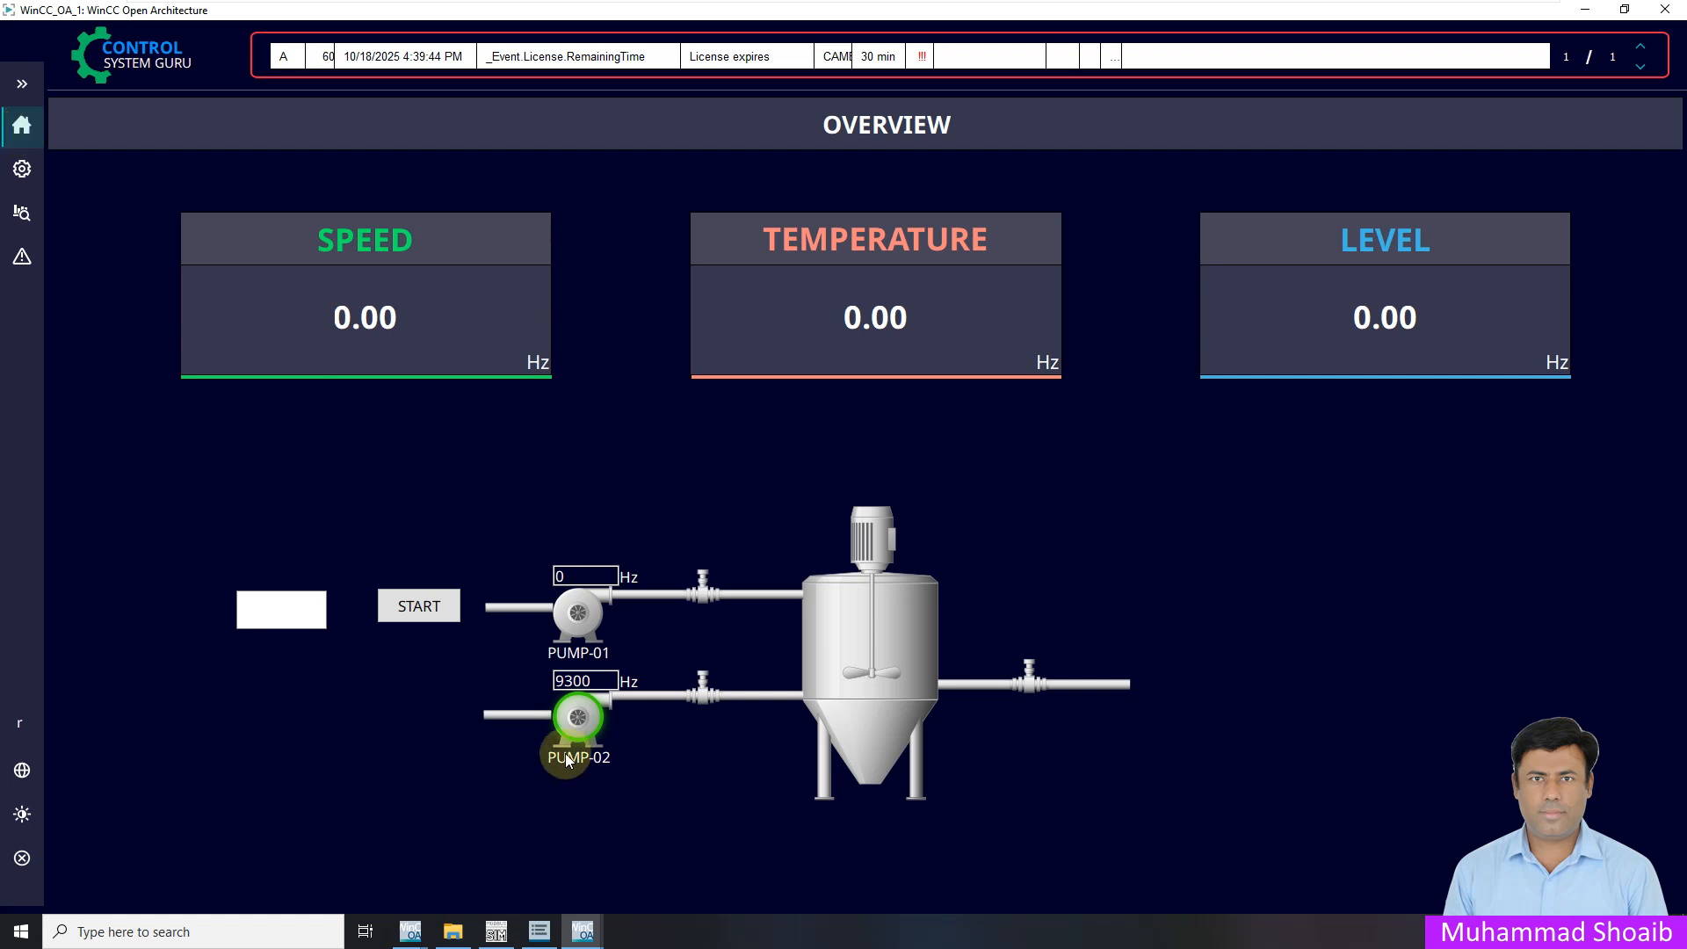
pyautogui.click(23, 83)
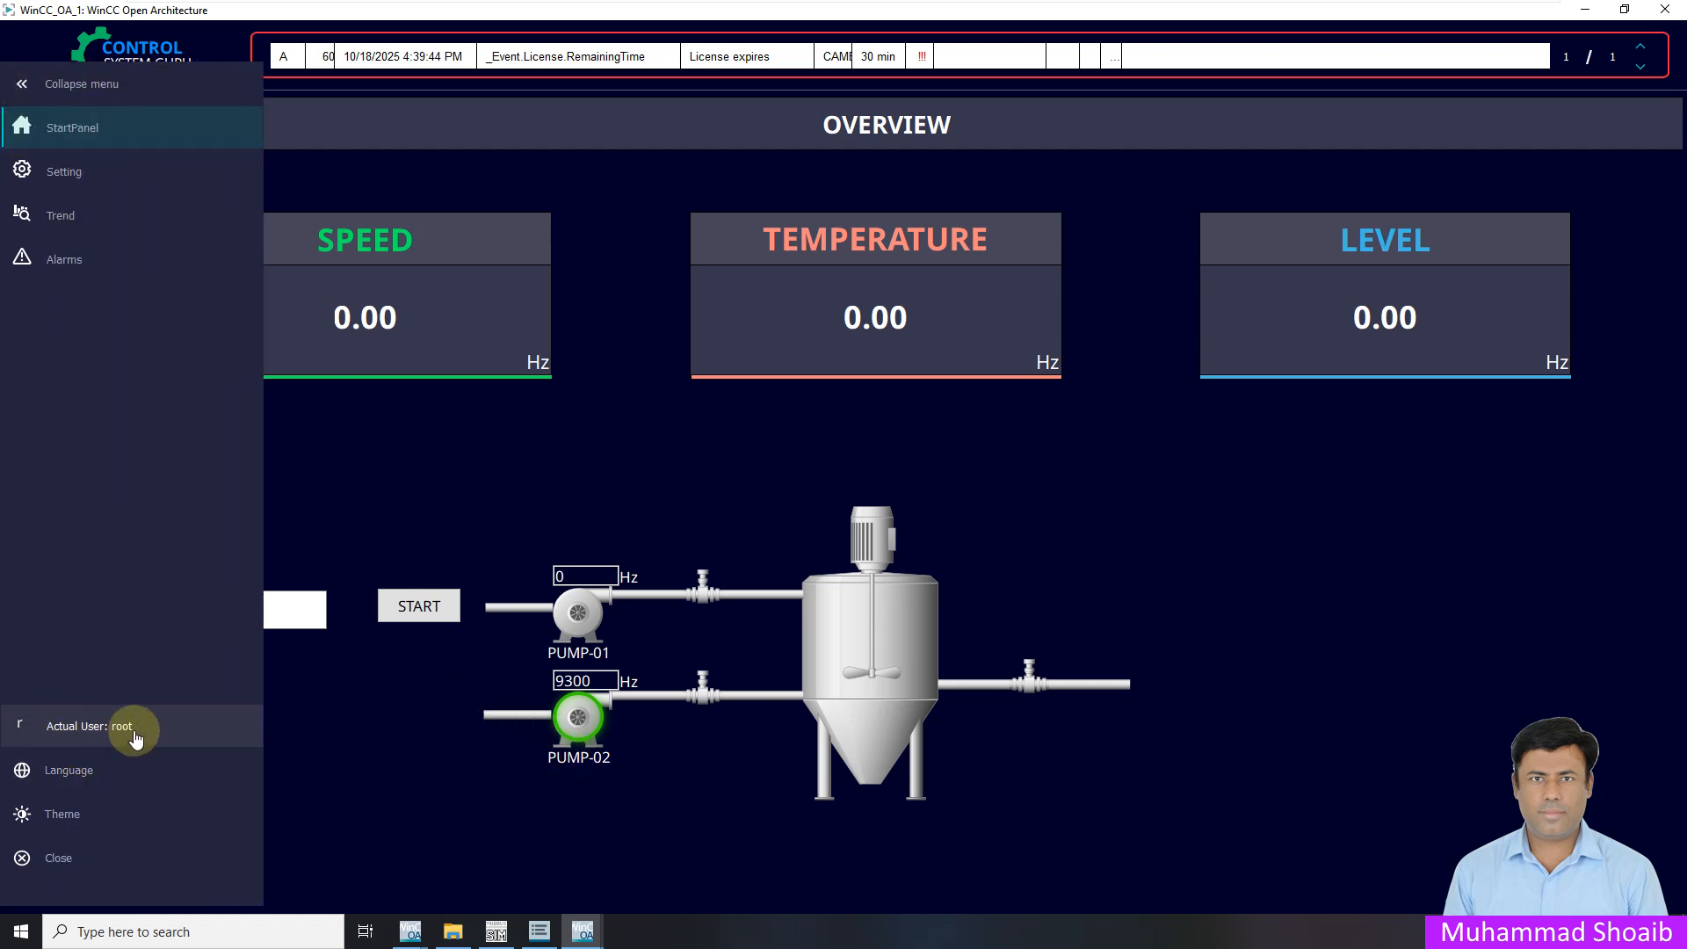
pyautogui.click(376, 454)
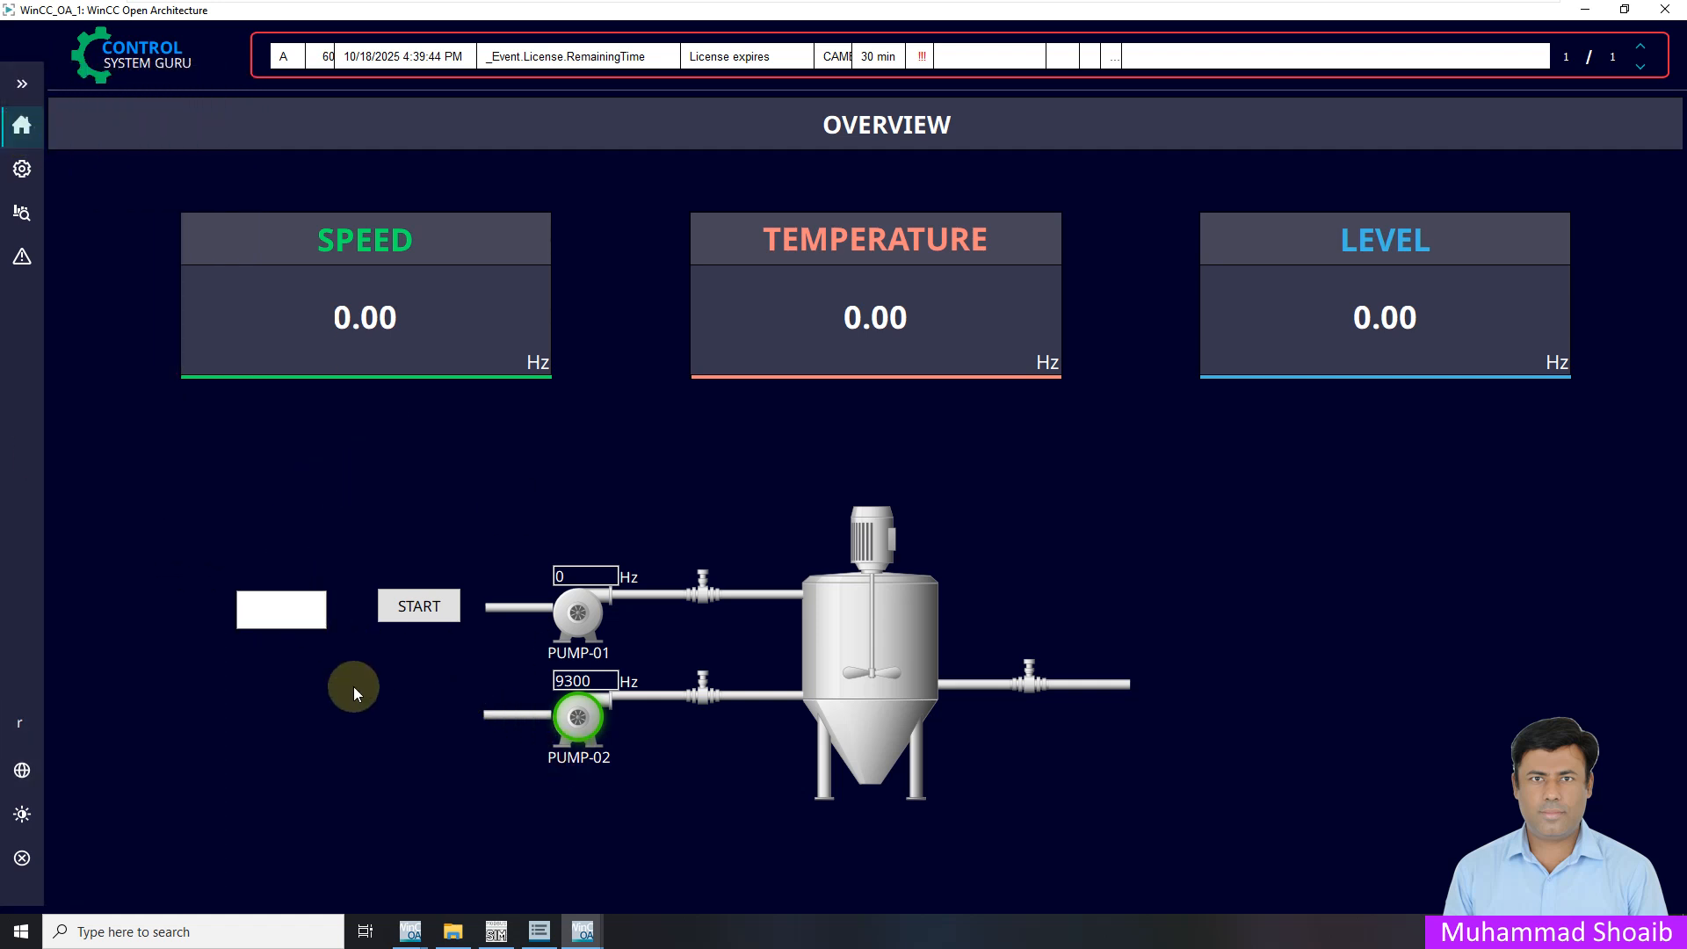
# Press START several times while checking the Modbus simulator's coil values
pyautogui.click(496, 932)
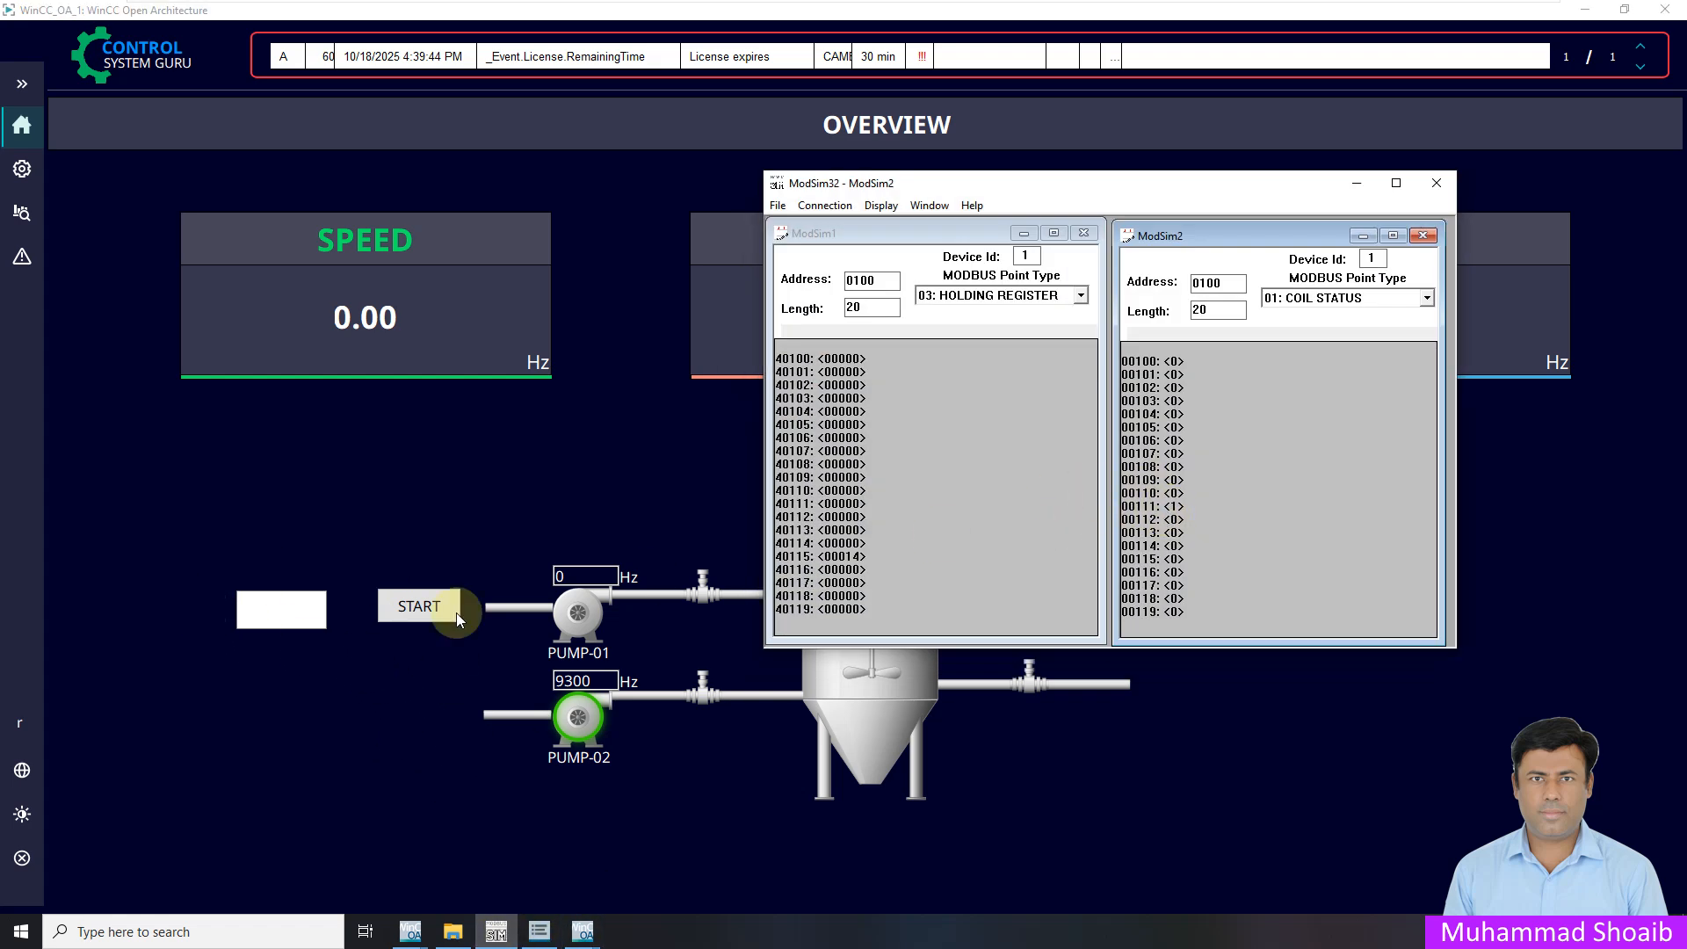
pyautogui.click(434, 617)
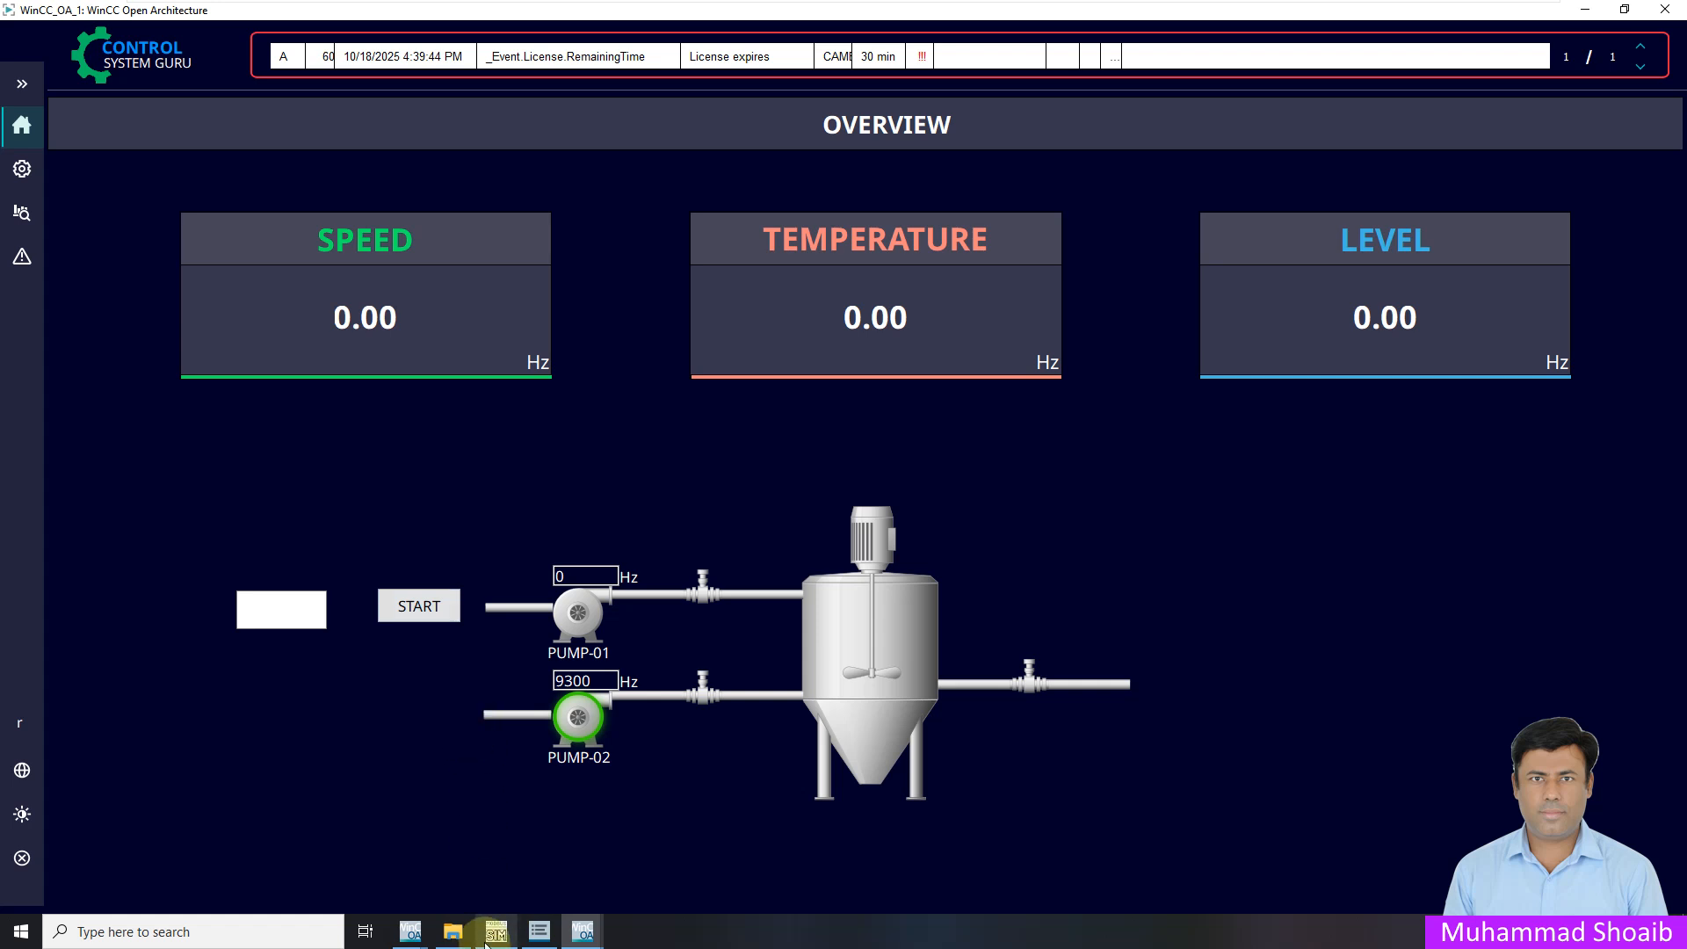
pyautogui.click(496, 932)
pyautogui.click(422, 607)
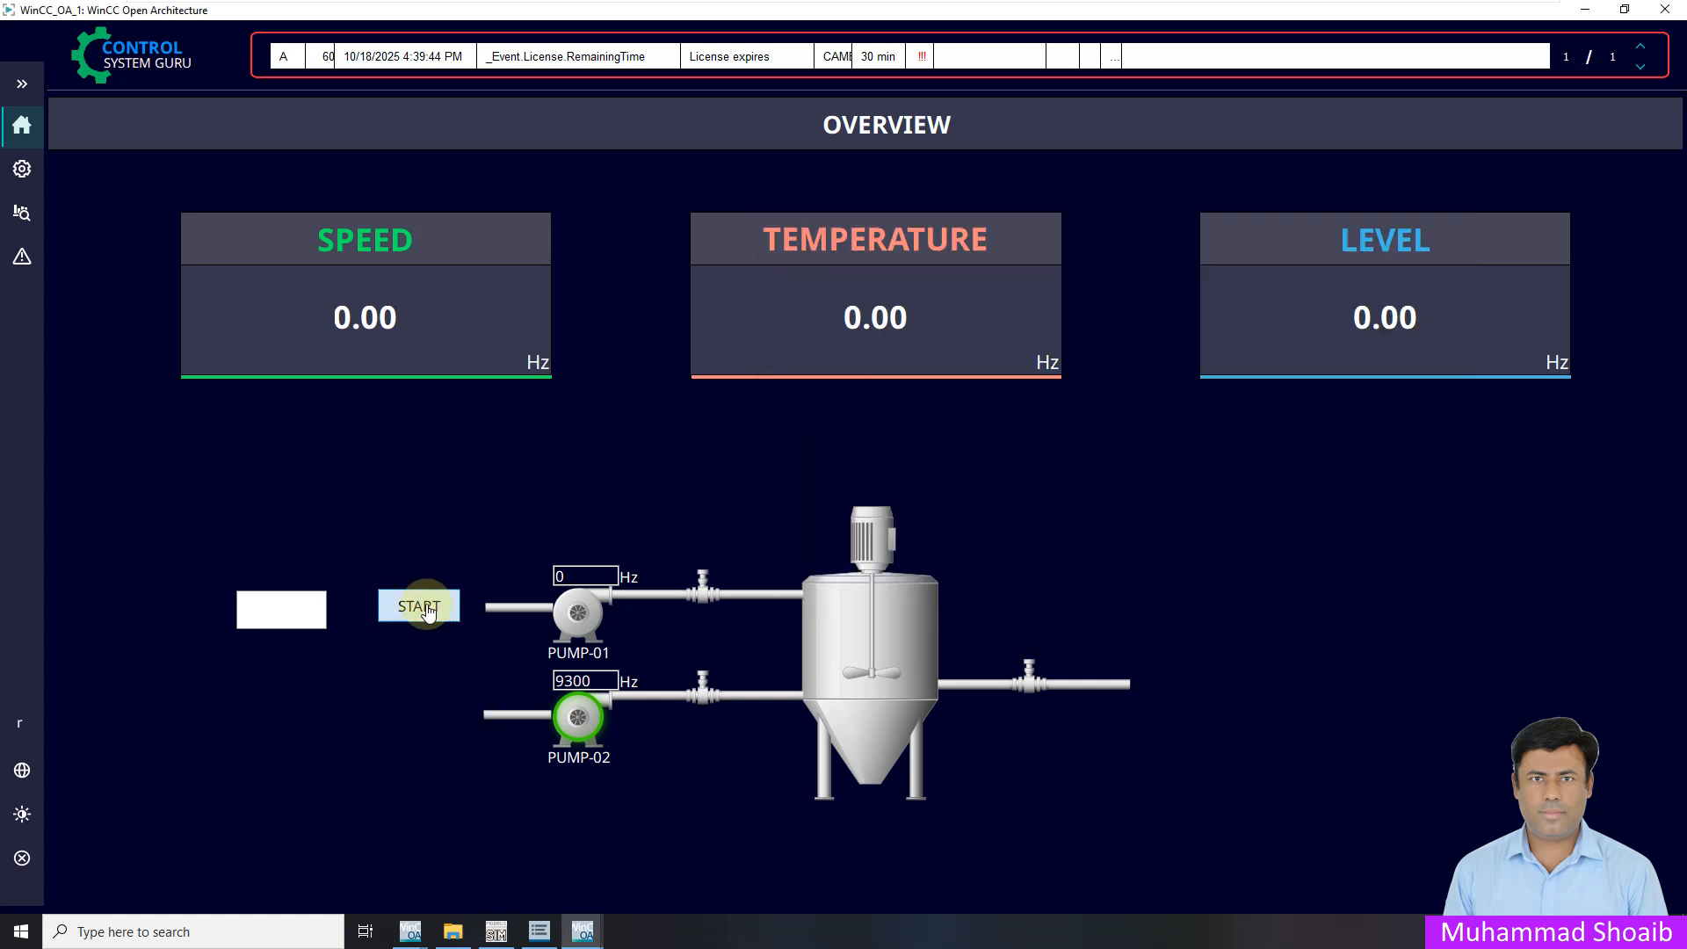
pyautogui.moveTo(497, 932)
pyautogui.click(631, 896)
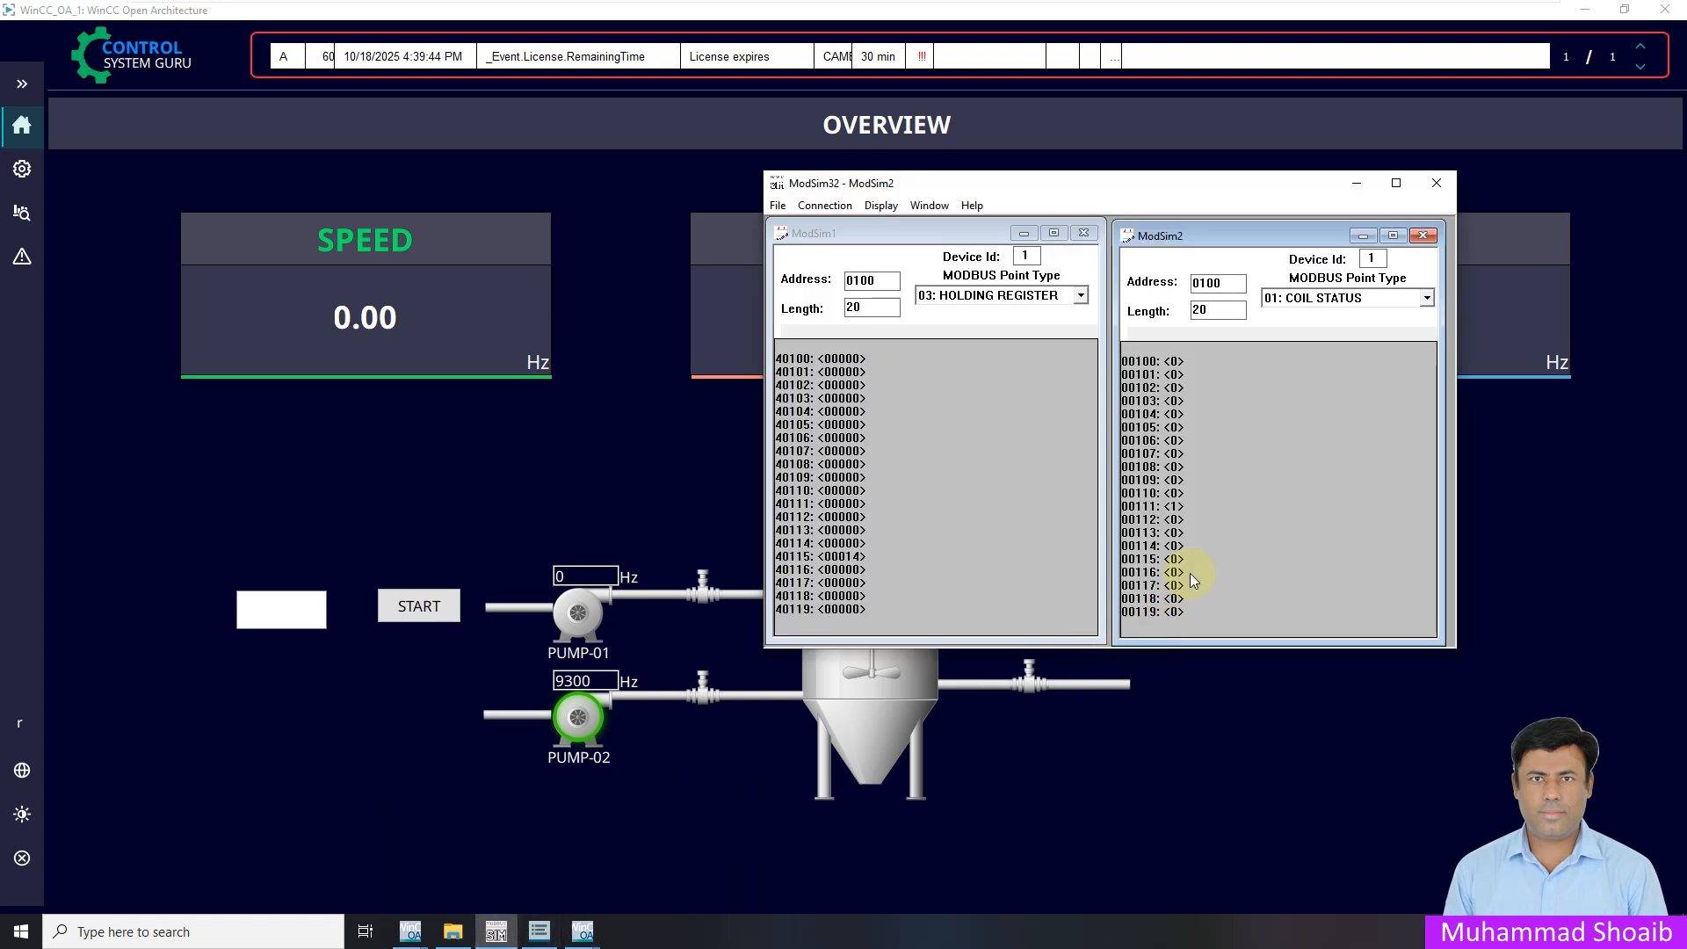
pyautogui.click(440, 607)
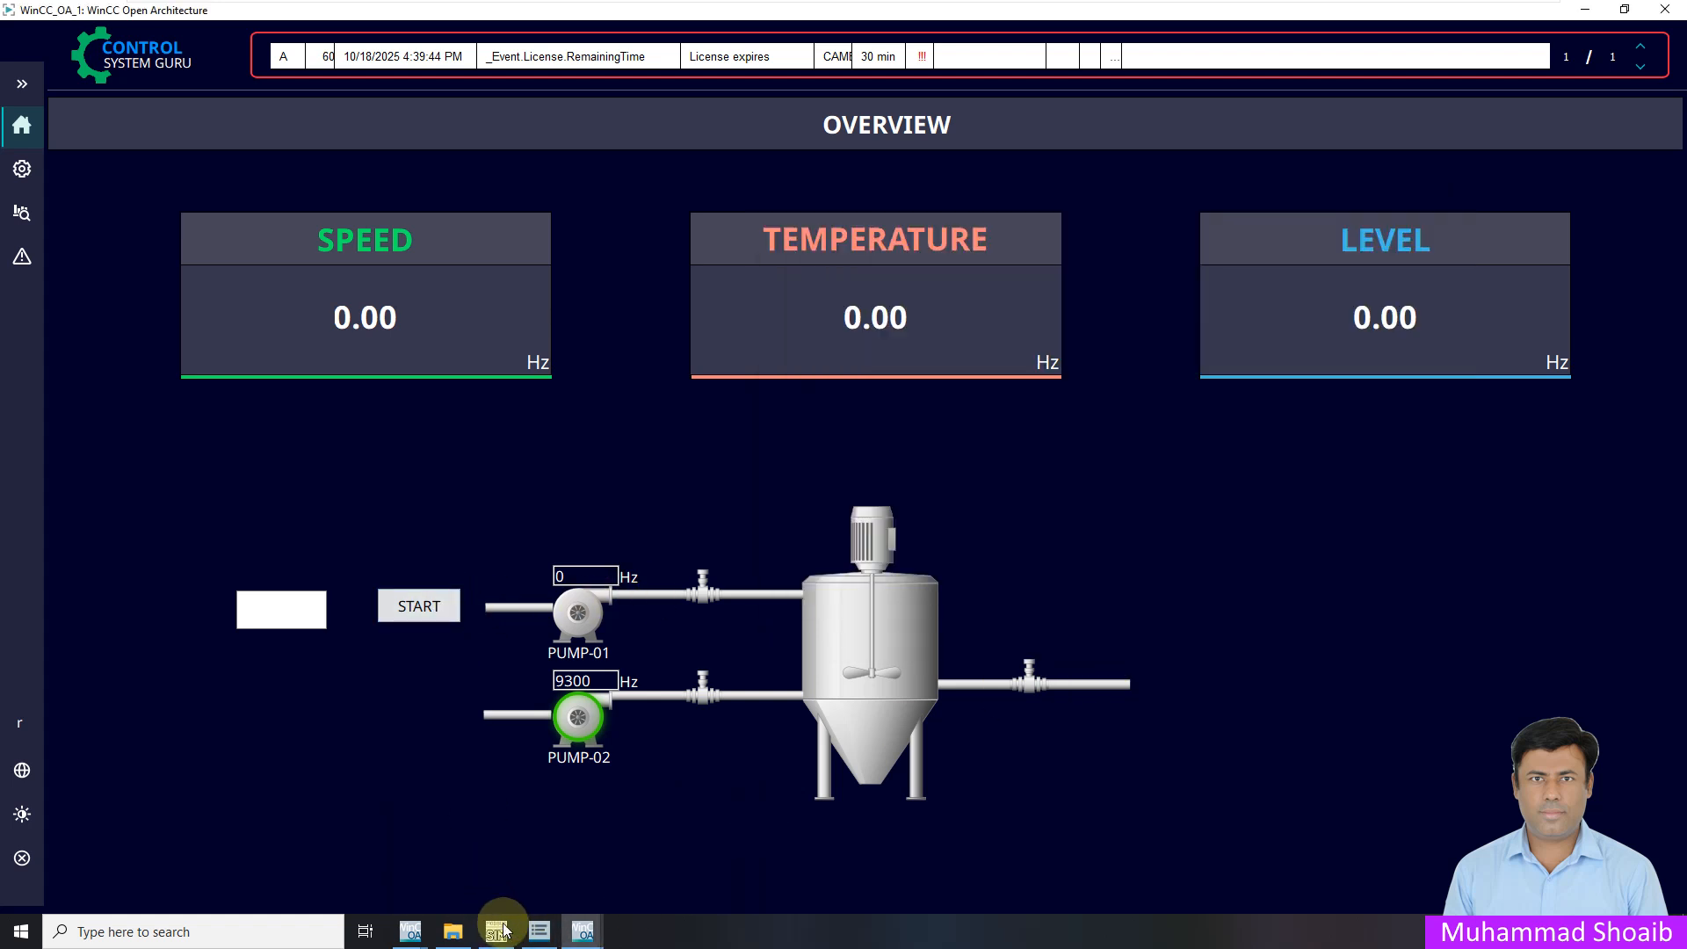
pyautogui.click(497, 931)
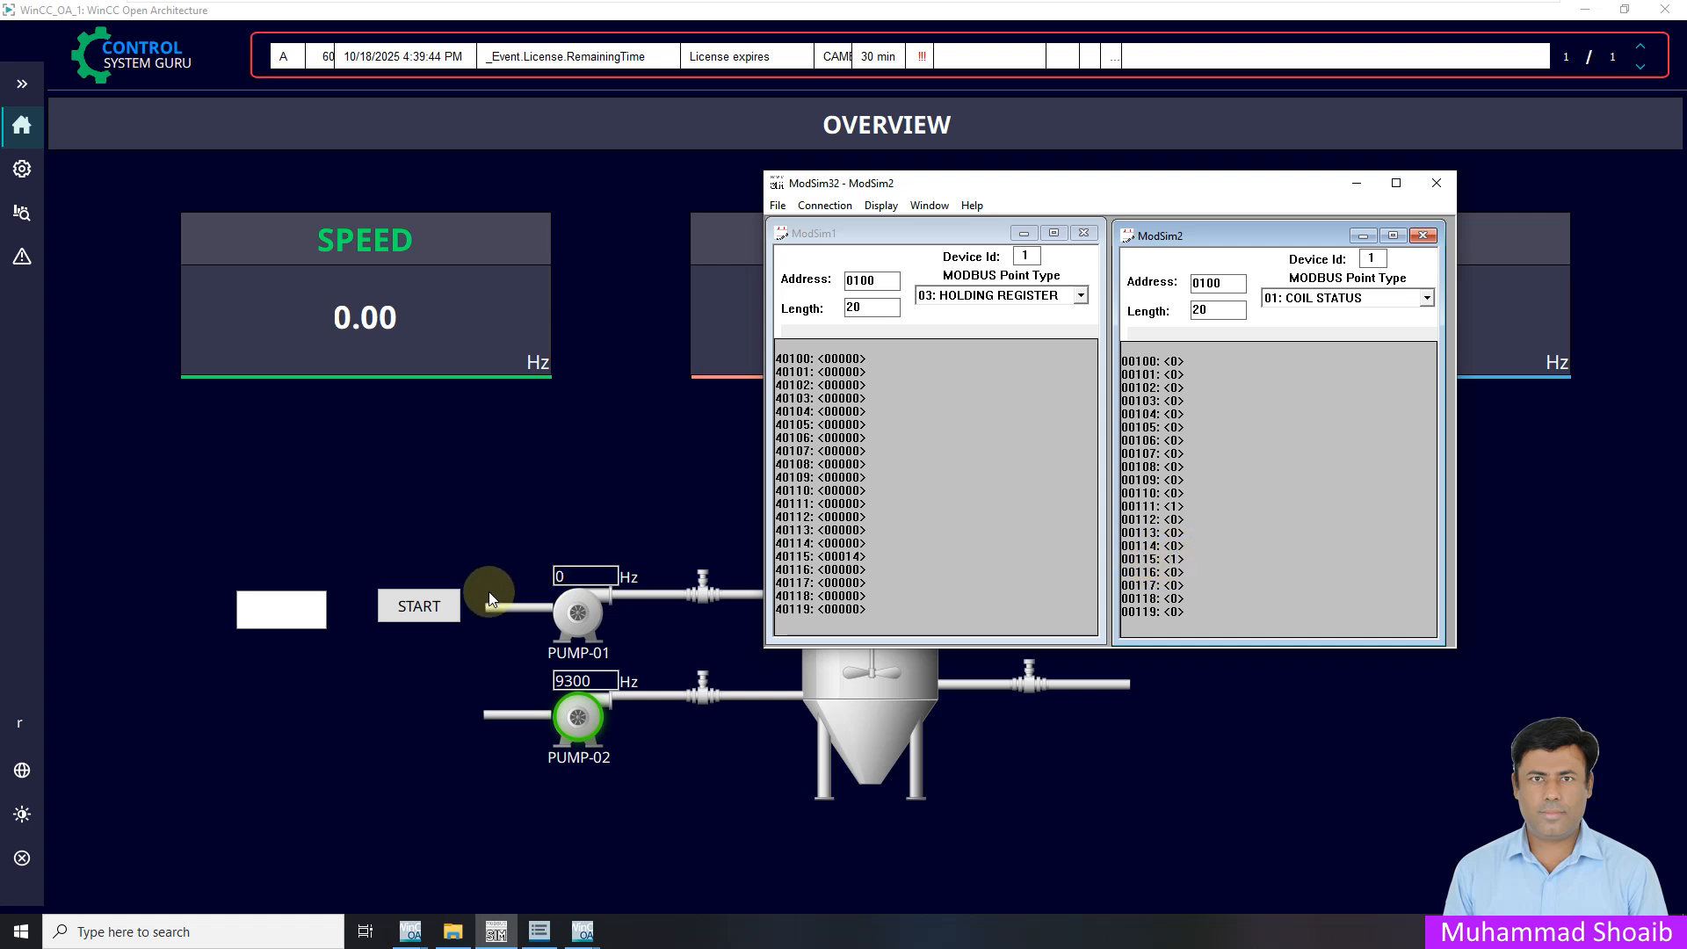
pyautogui.click(425, 607)
pyautogui.click(498, 934)
# Enter 17 in the text field and press START to write it to register 40111
pyautogui.click(268, 618)
pyautogui.write('17')
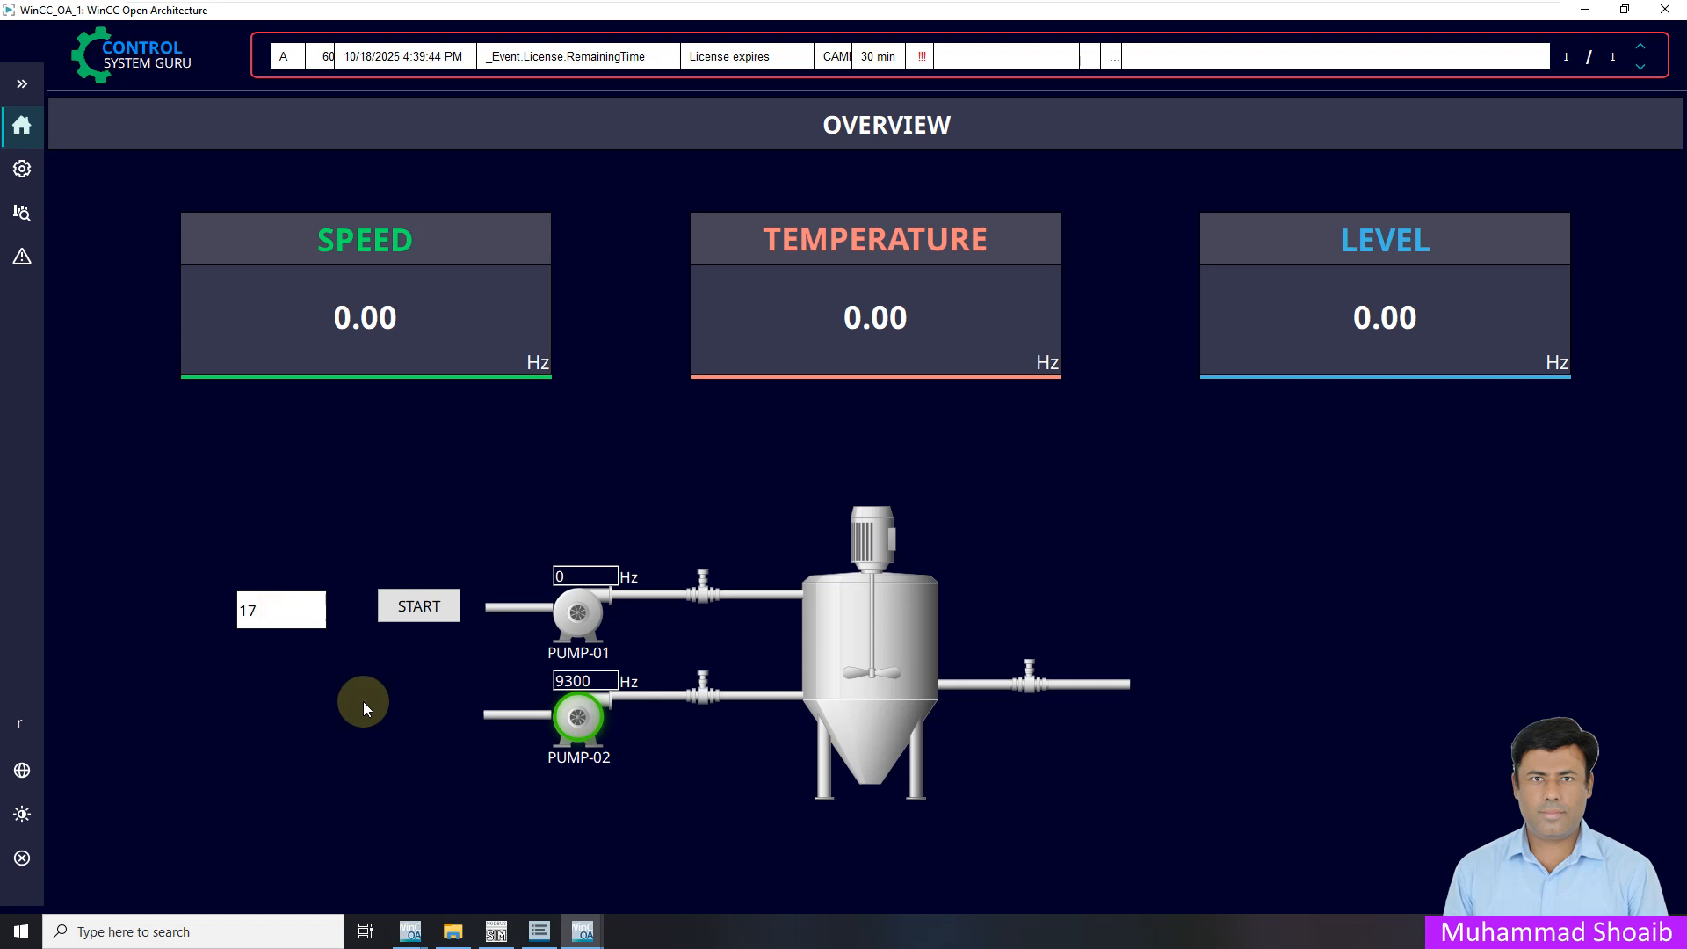
pyautogui.click(498, 934)
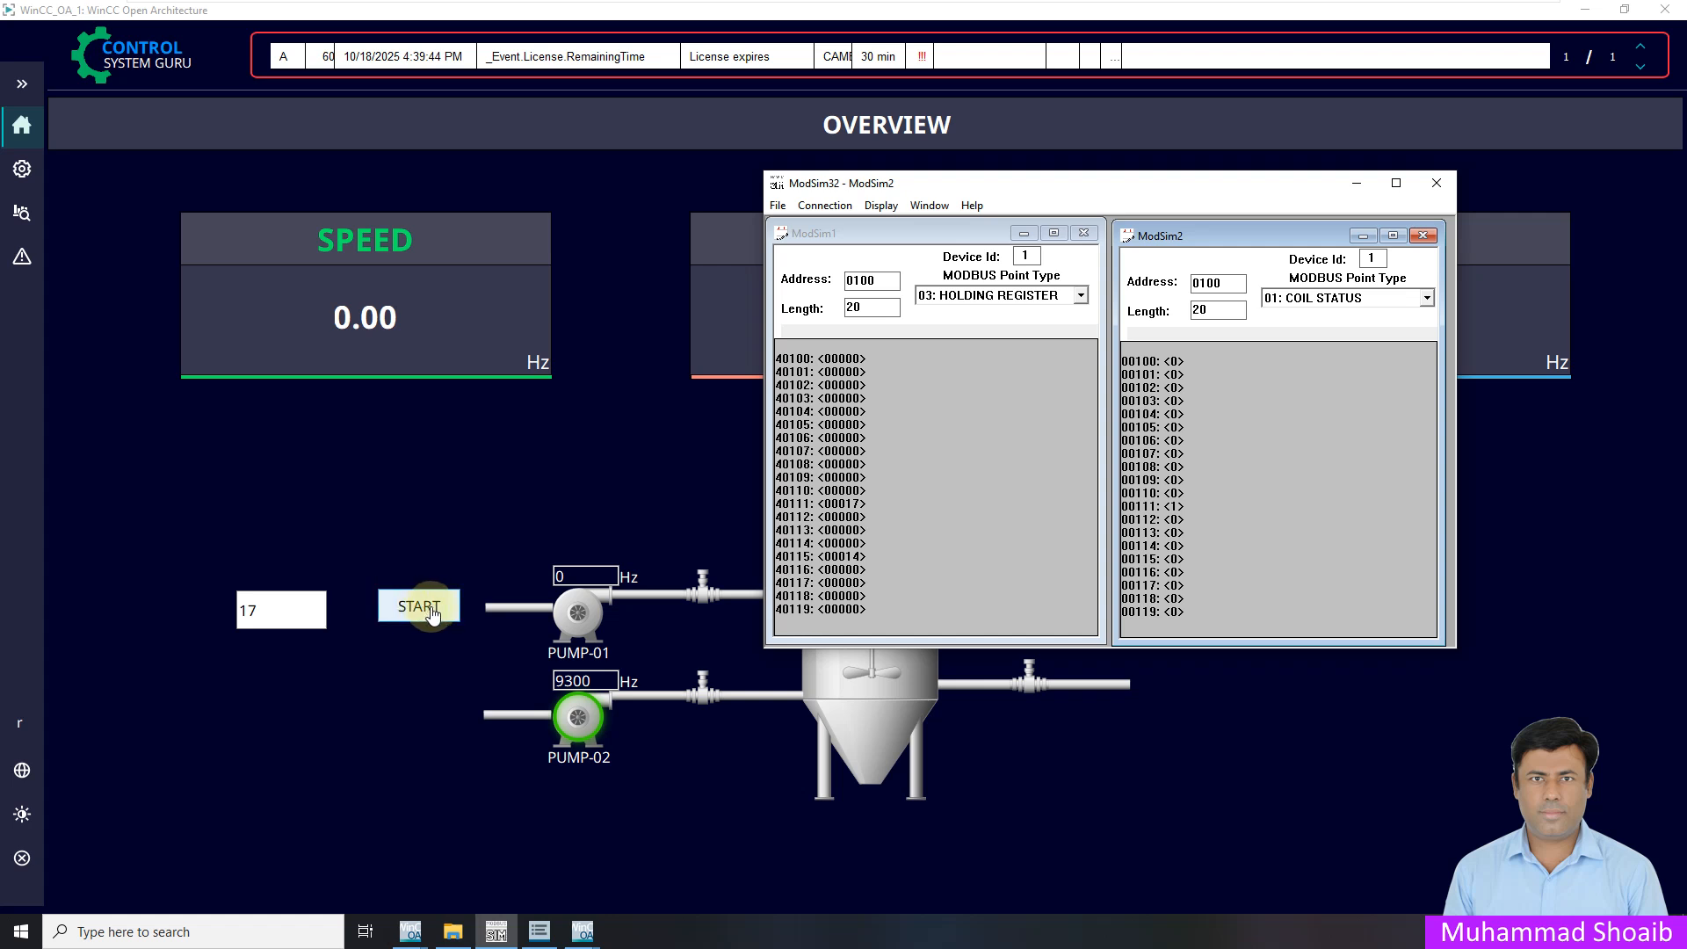
pyautogui.click(23, 85)
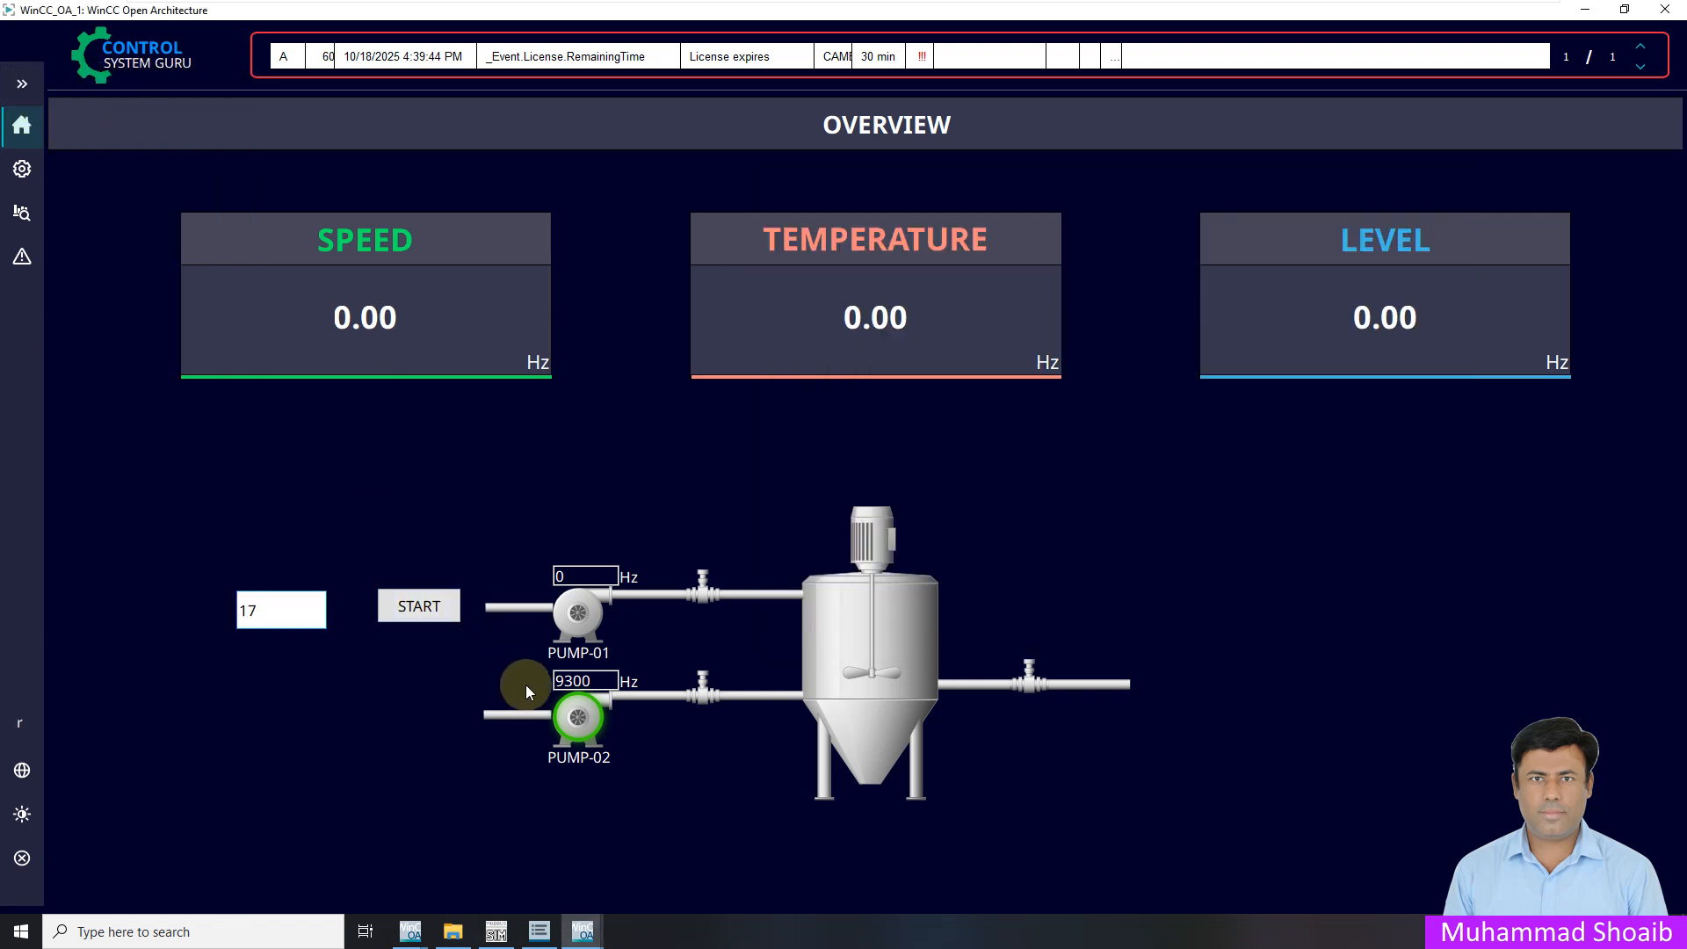
pyautogui.click(586, 935)
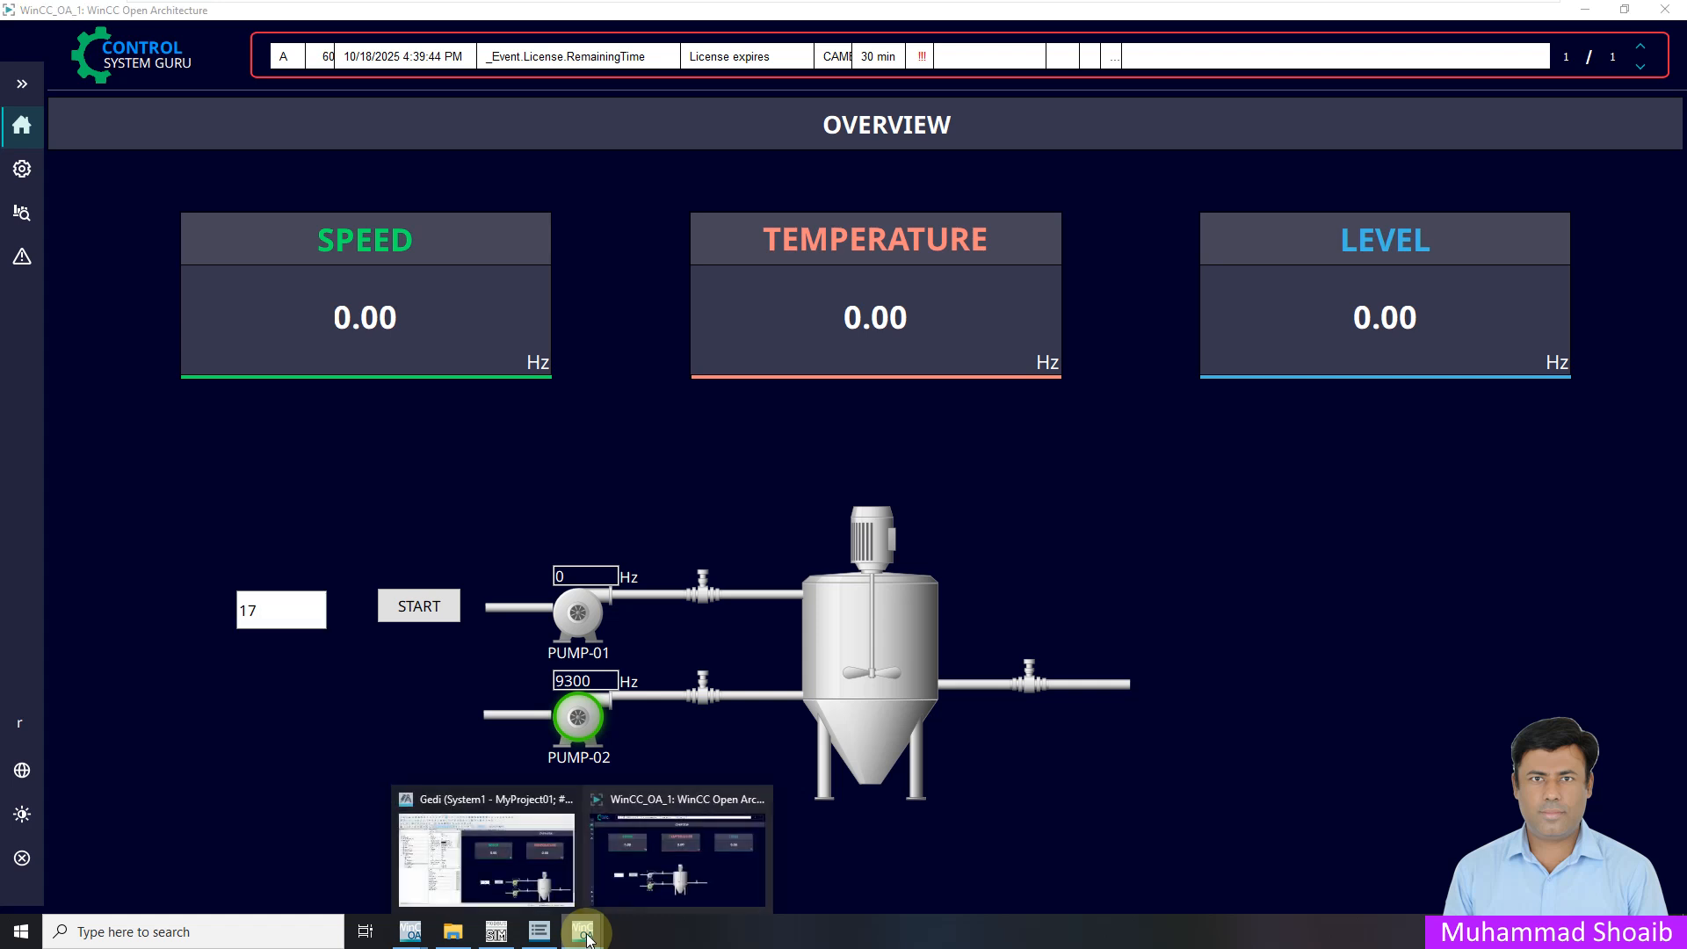
pyautogui.click(658, 848)
pyautogui.click(414, 605)
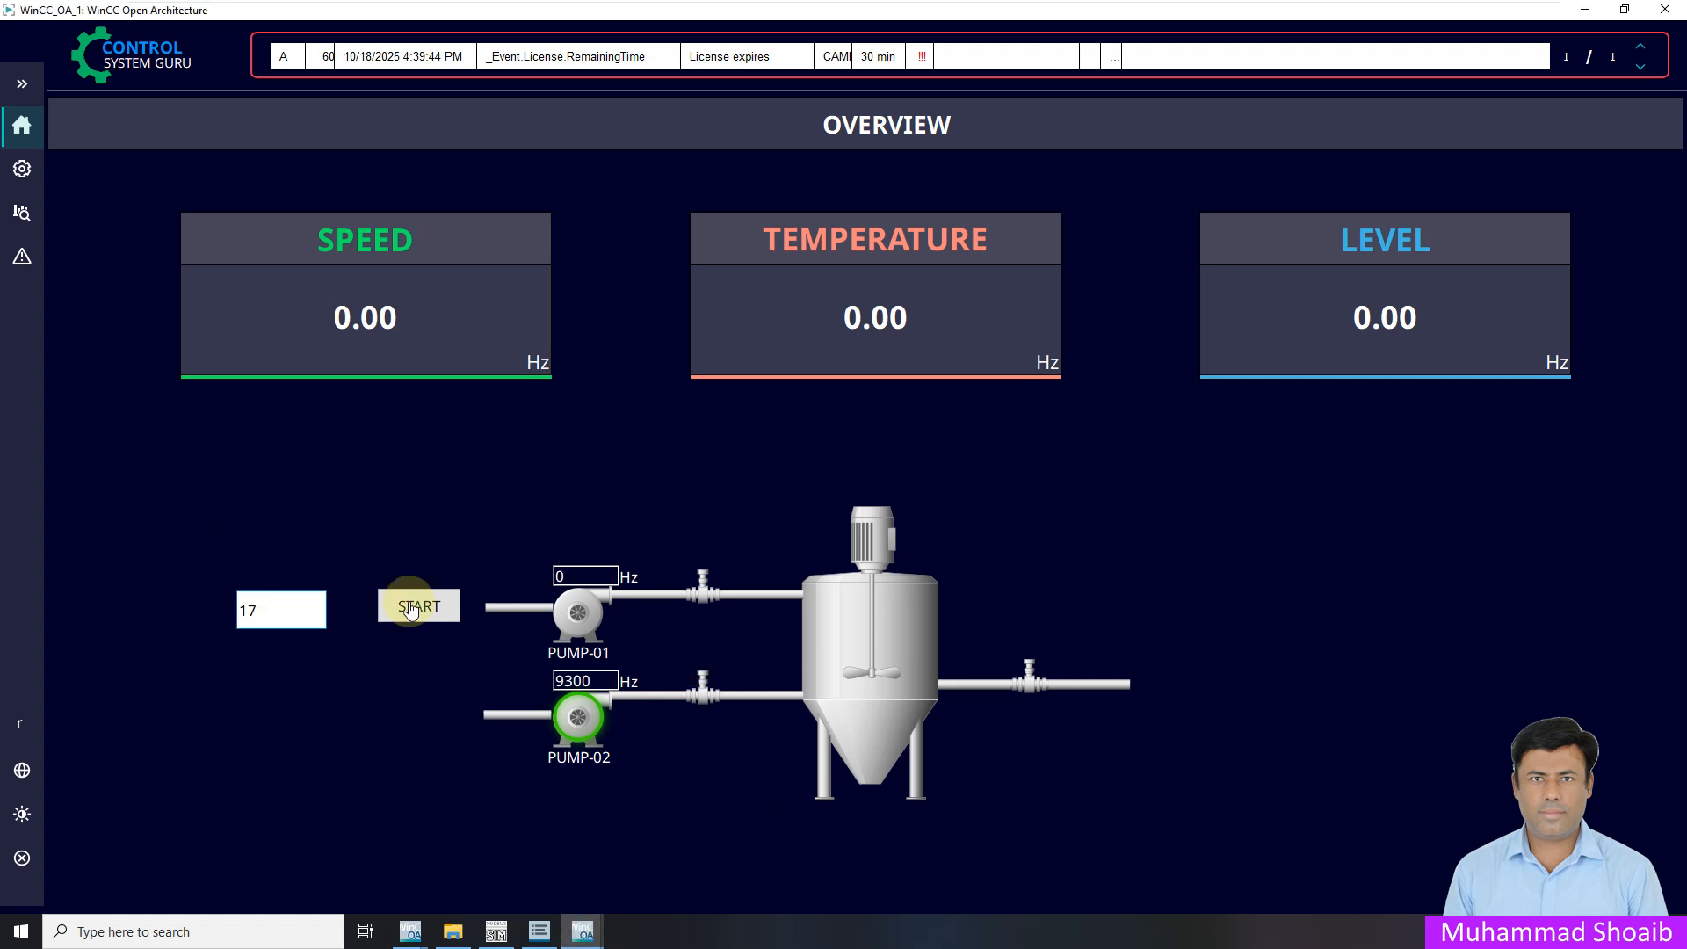
pyautogui.click(583, 932)
# Align the START button's vertical centre with the text field in Gedi
pyautogui.click(484, 863)
pyautogui.click(951, 678)
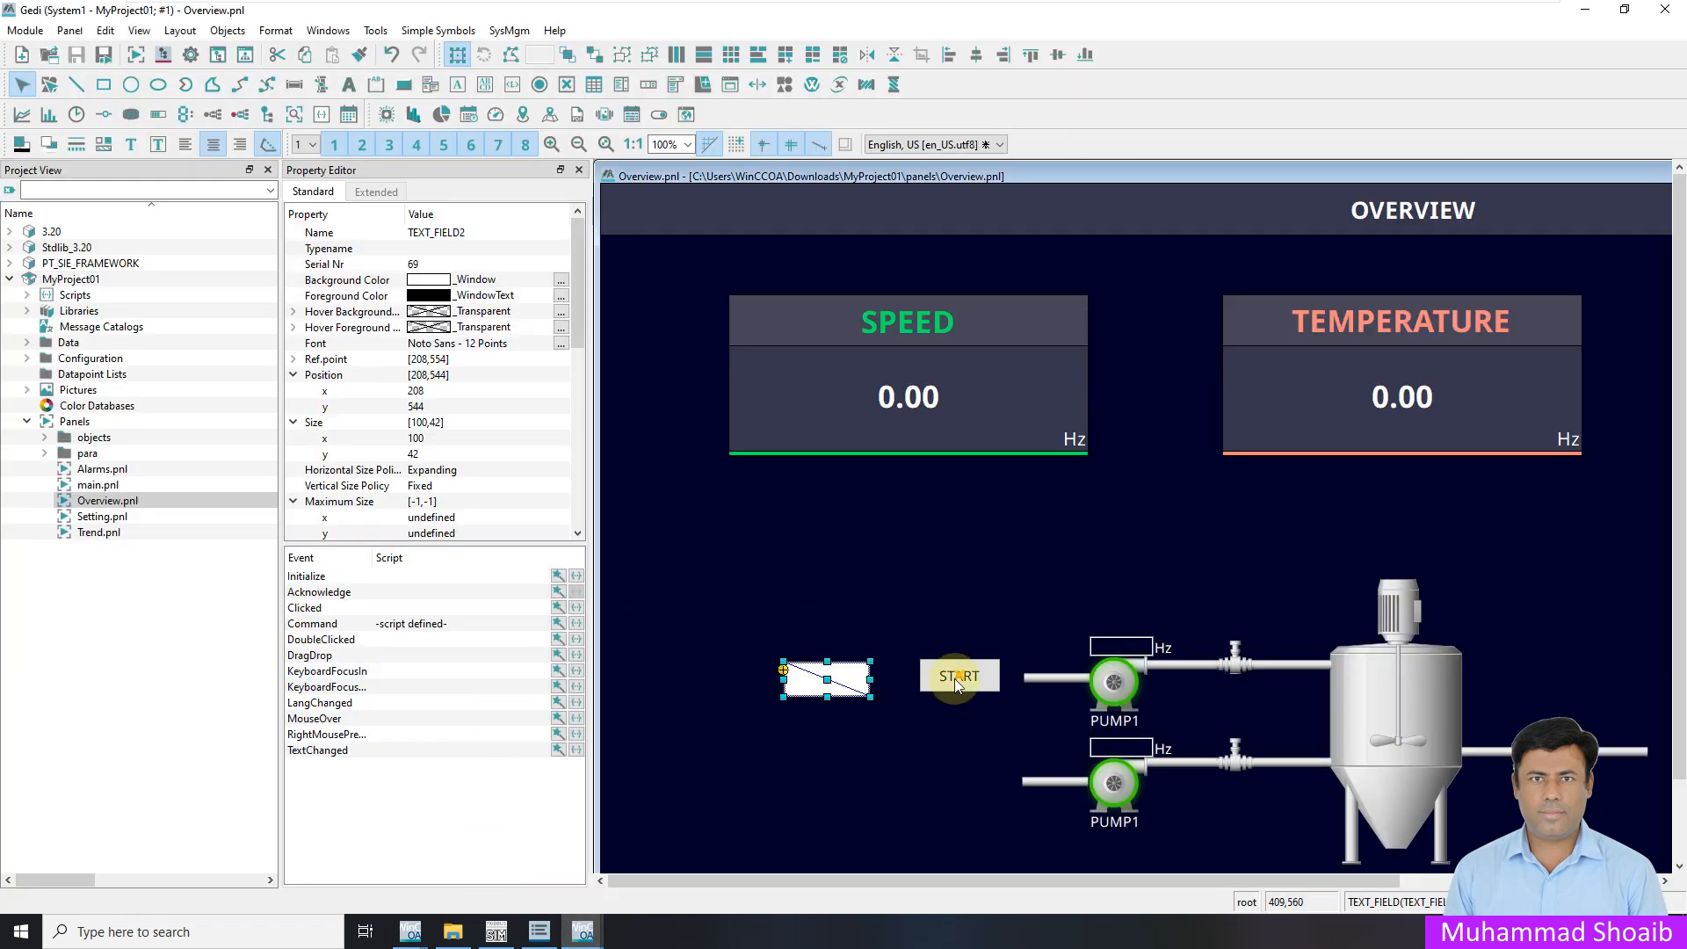
pyautogui.click(813, 686)
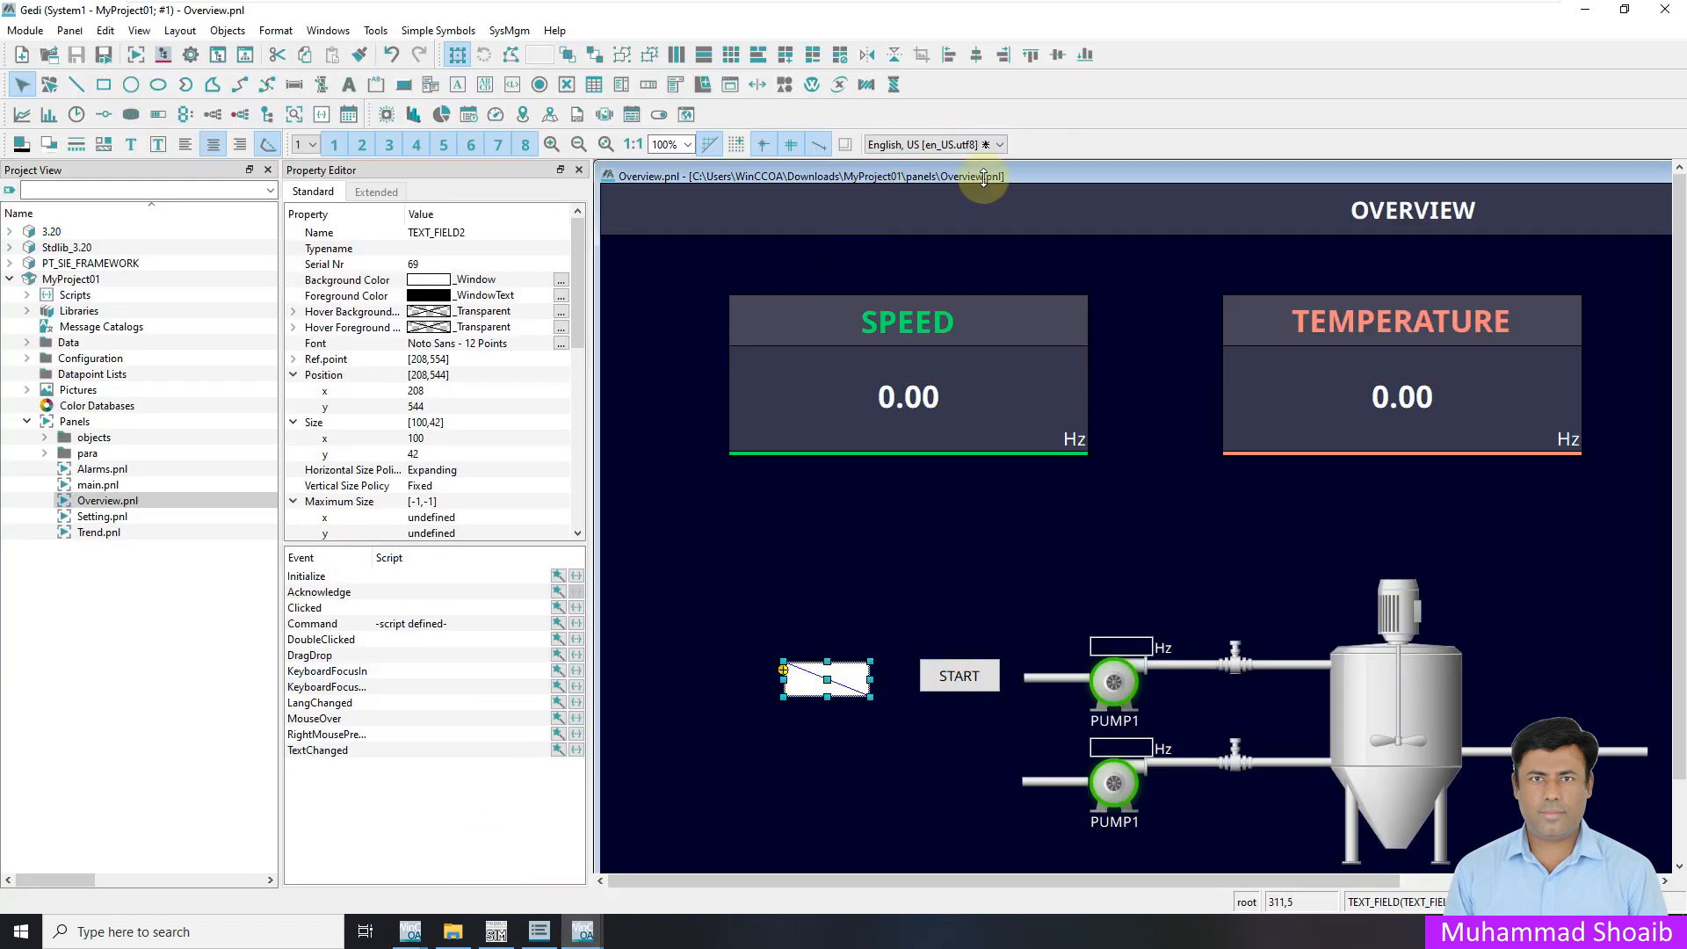
pyautogui.keyDown('shift'); pyautogui.click(977, 678); pyautogui.keyUp('shift')
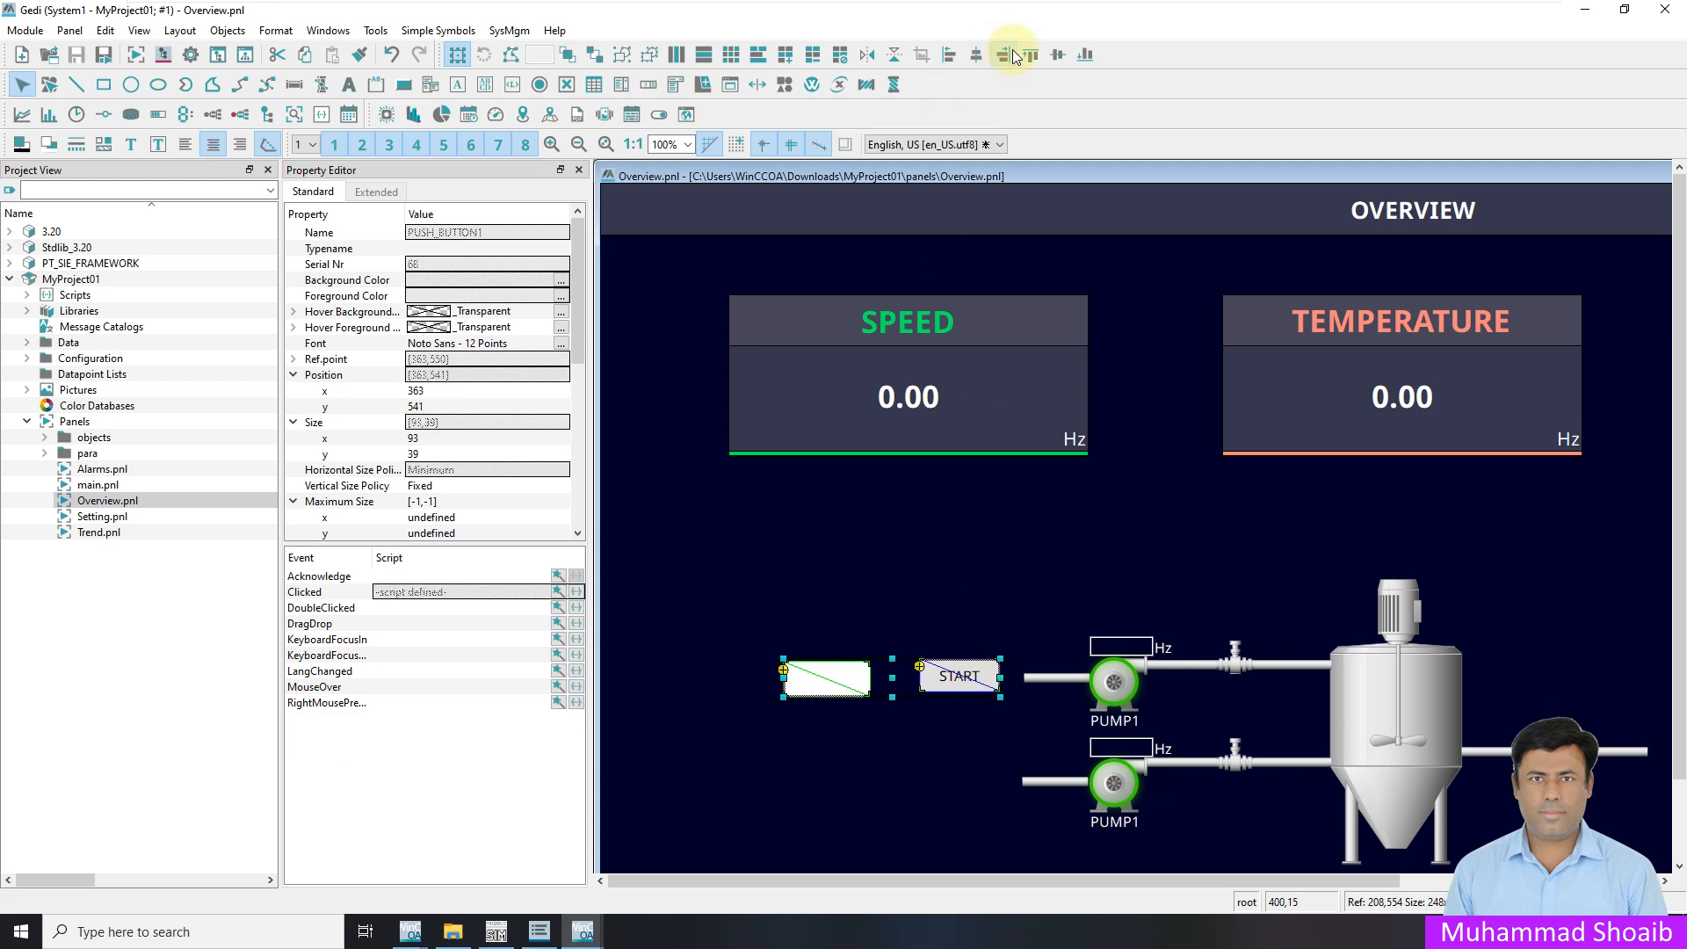
pyautogui.click(1059, 57)
pyautogui.click(947, 563)
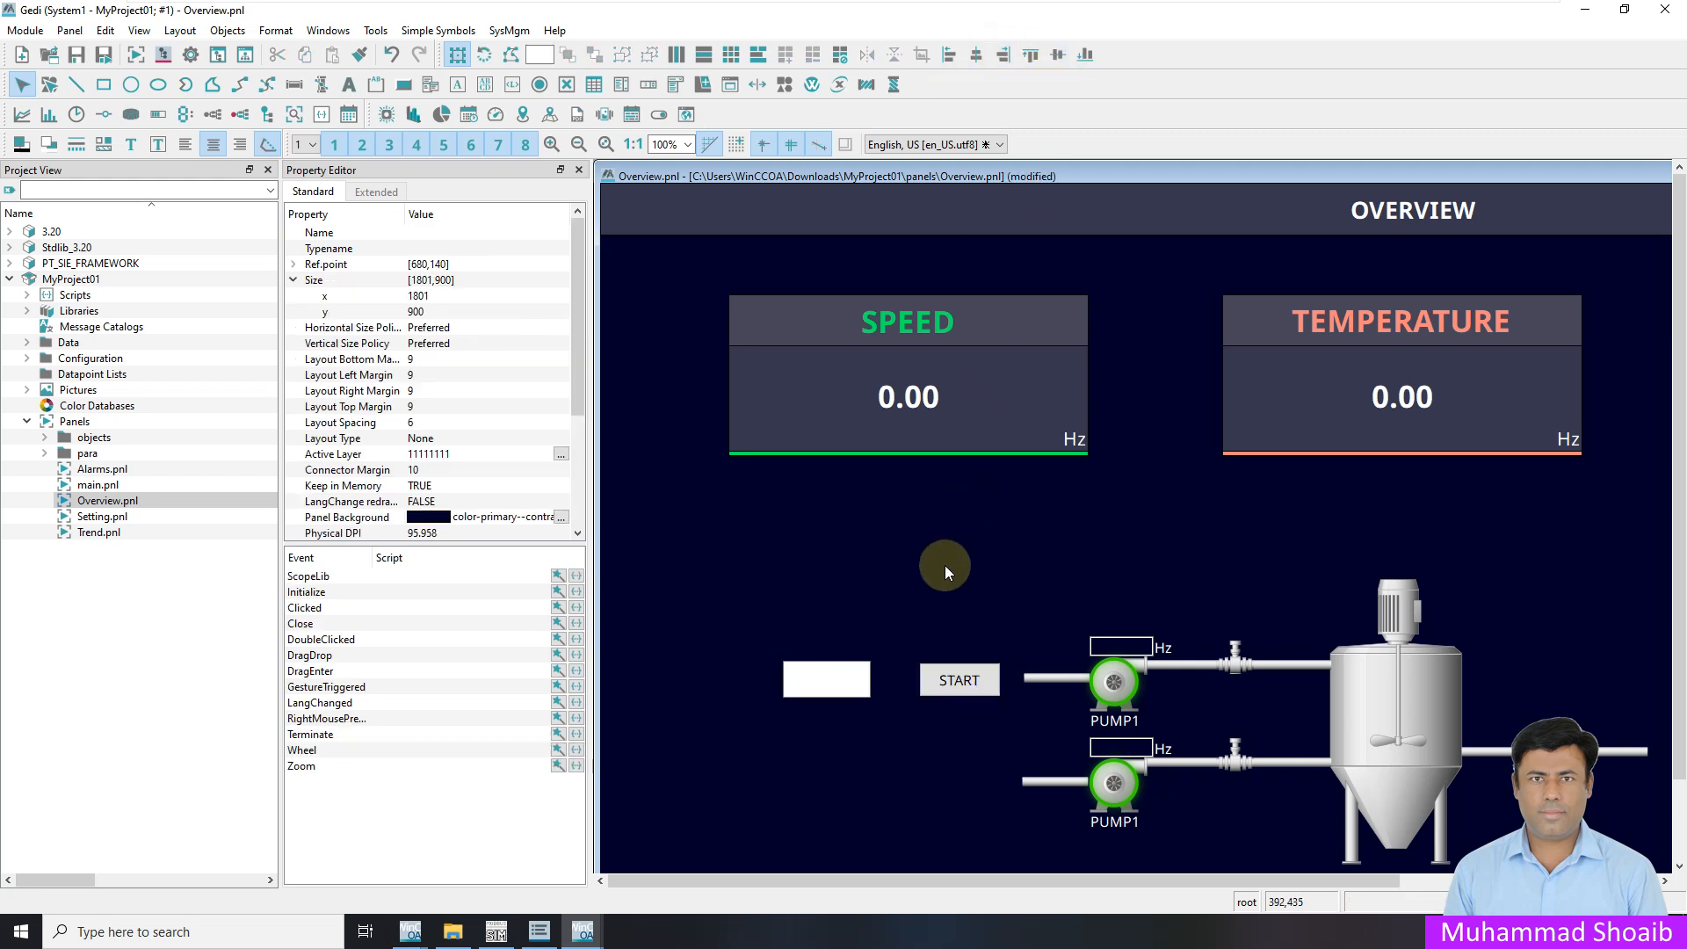
# Save Overview.pnl and open the START button's Initialize script
pyautogui.click(963, 682)
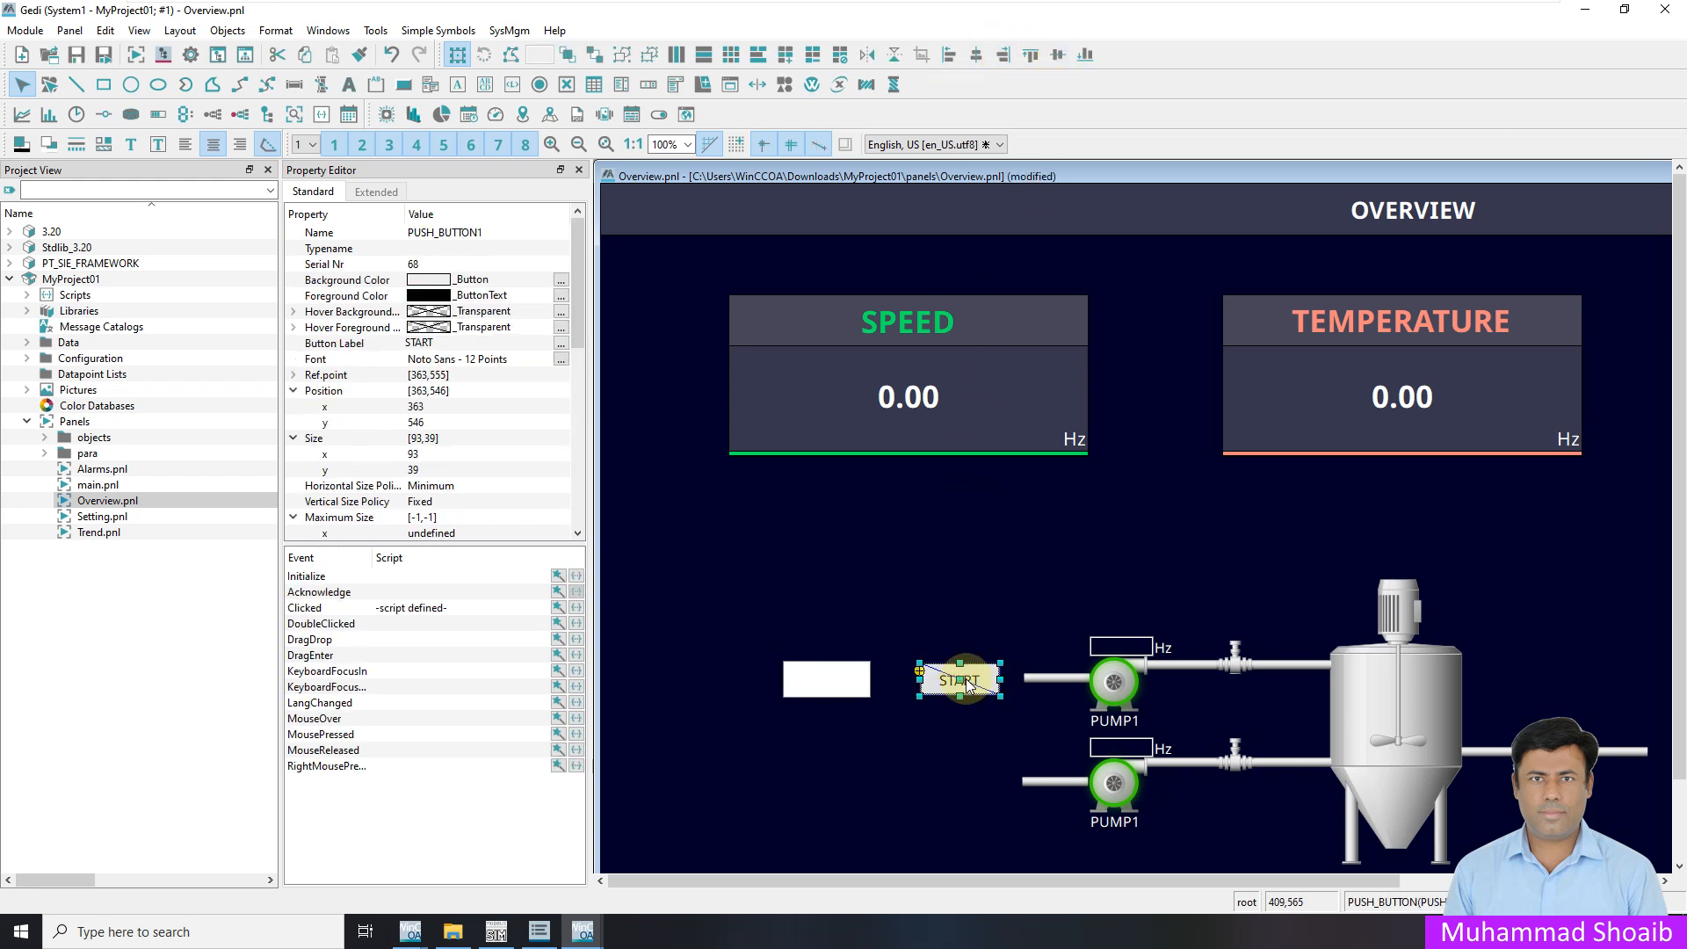
pyautogui.click(76, 55)
pyautogui.click(577, 577)
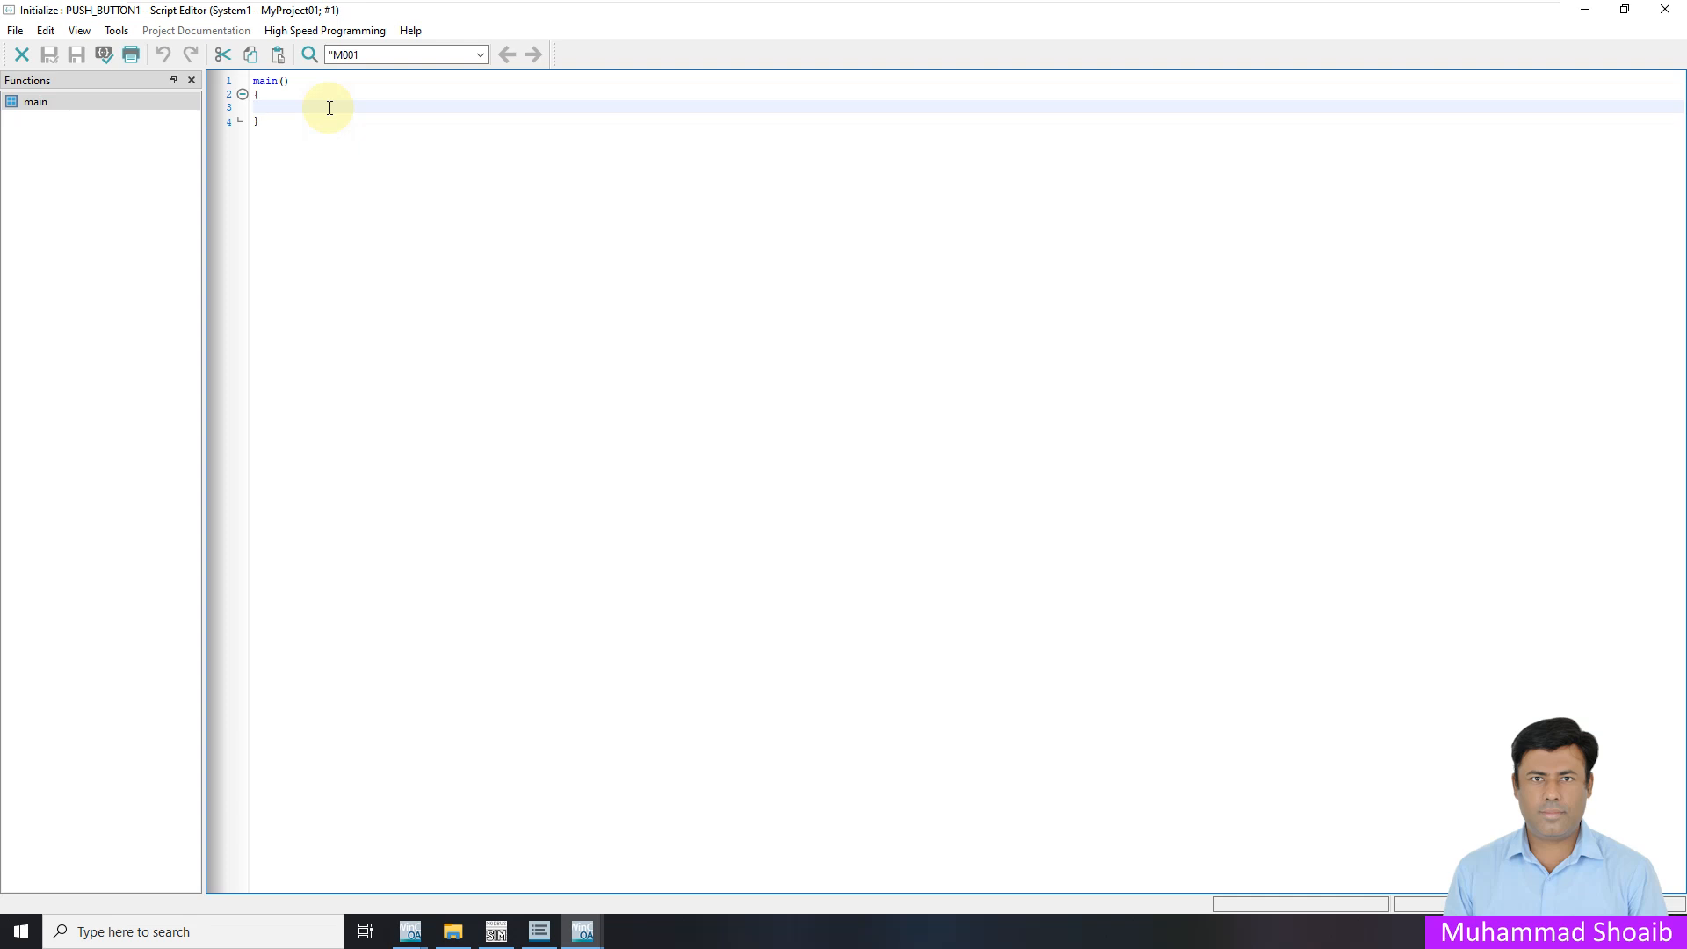
# Begin main() with dpConnect("CheckUserP", using autocomplete for dpConnect
pyautogui.write('D')
pyautogui.press('BackSpace')
pyautogui.write('s')
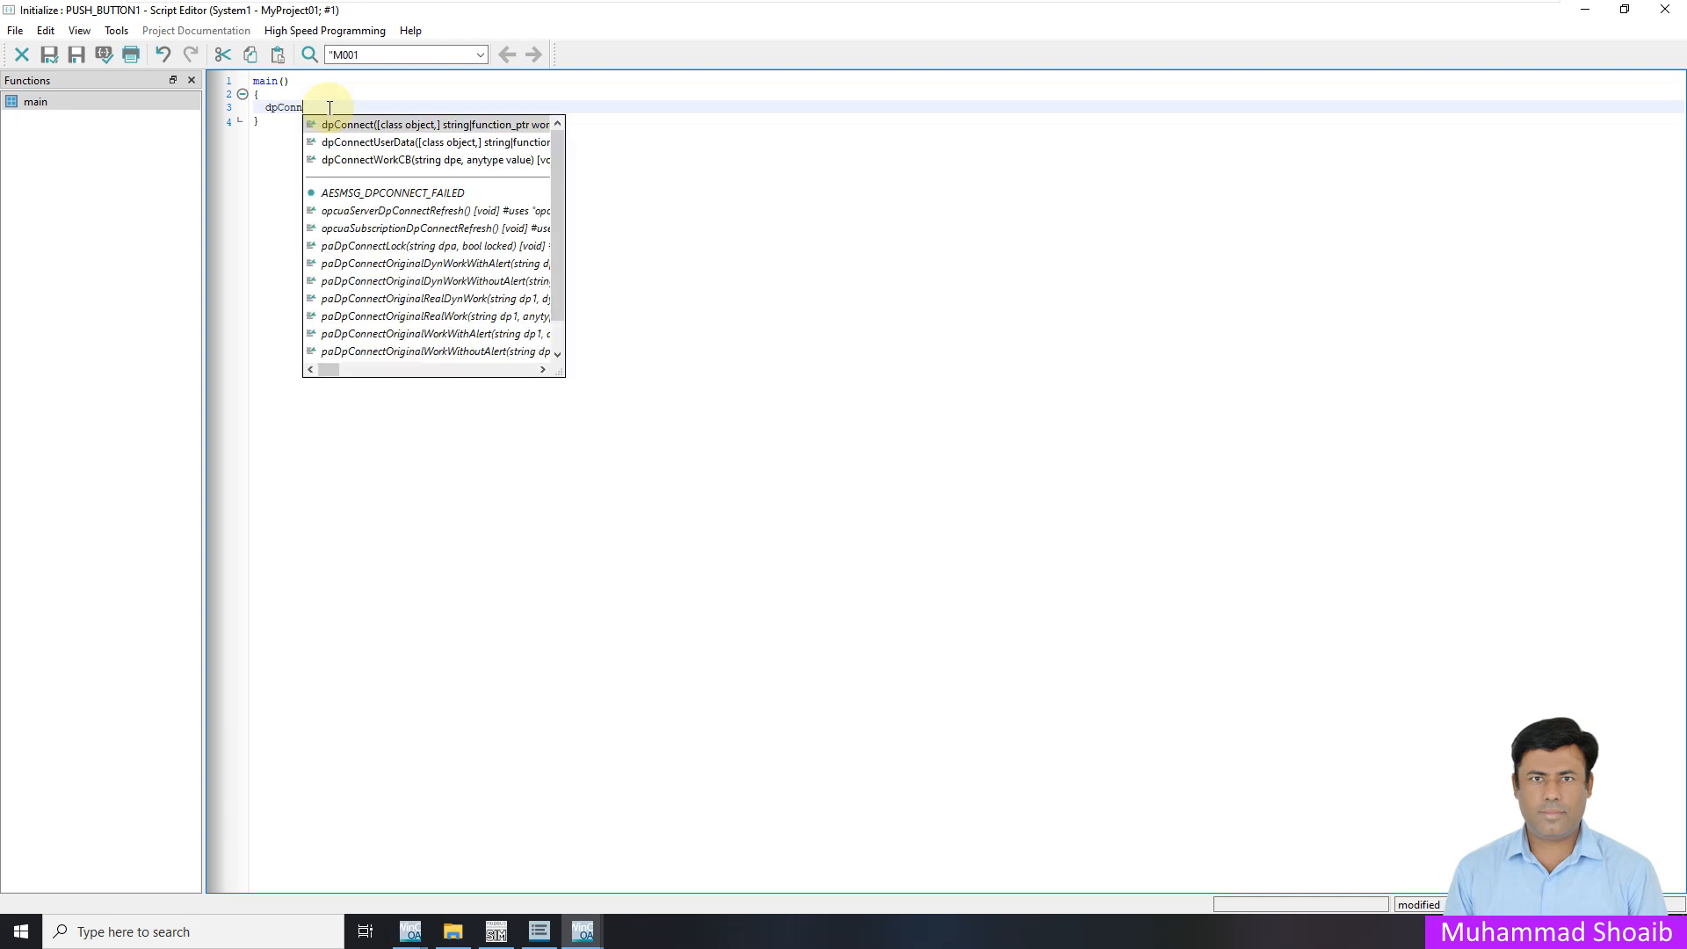
pyautogui.press('Return')
pyautogui.write('(')
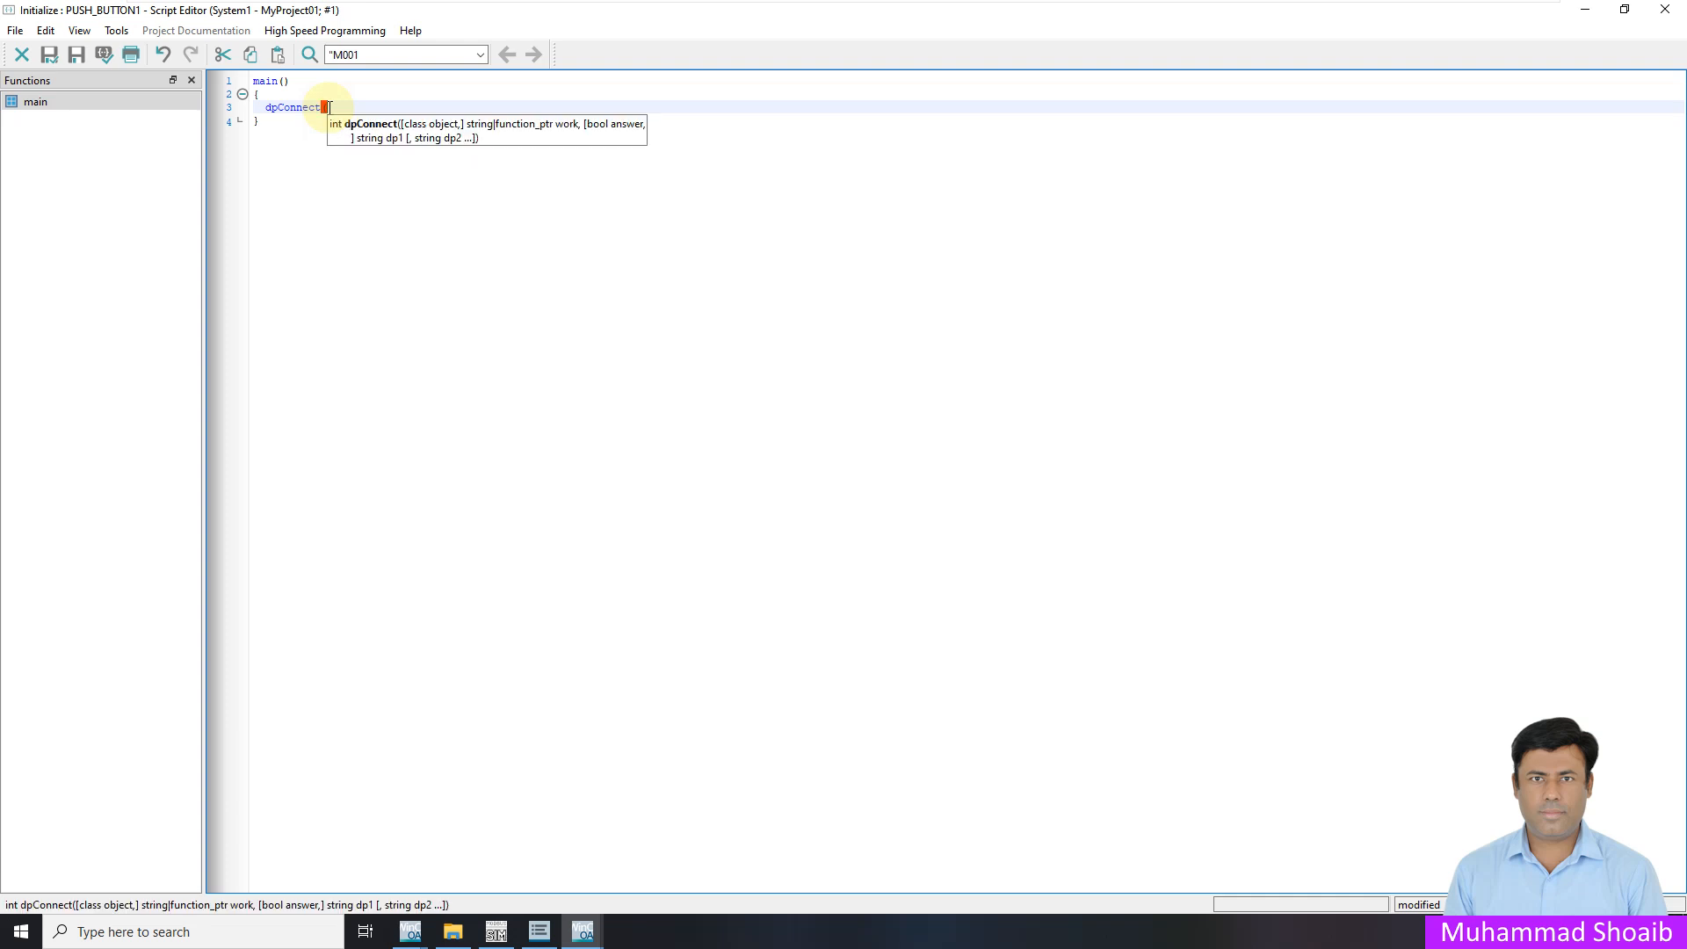
pyautogui.write('"')
pyautogui.press('Left')
pyautogui.write('CheckUser')
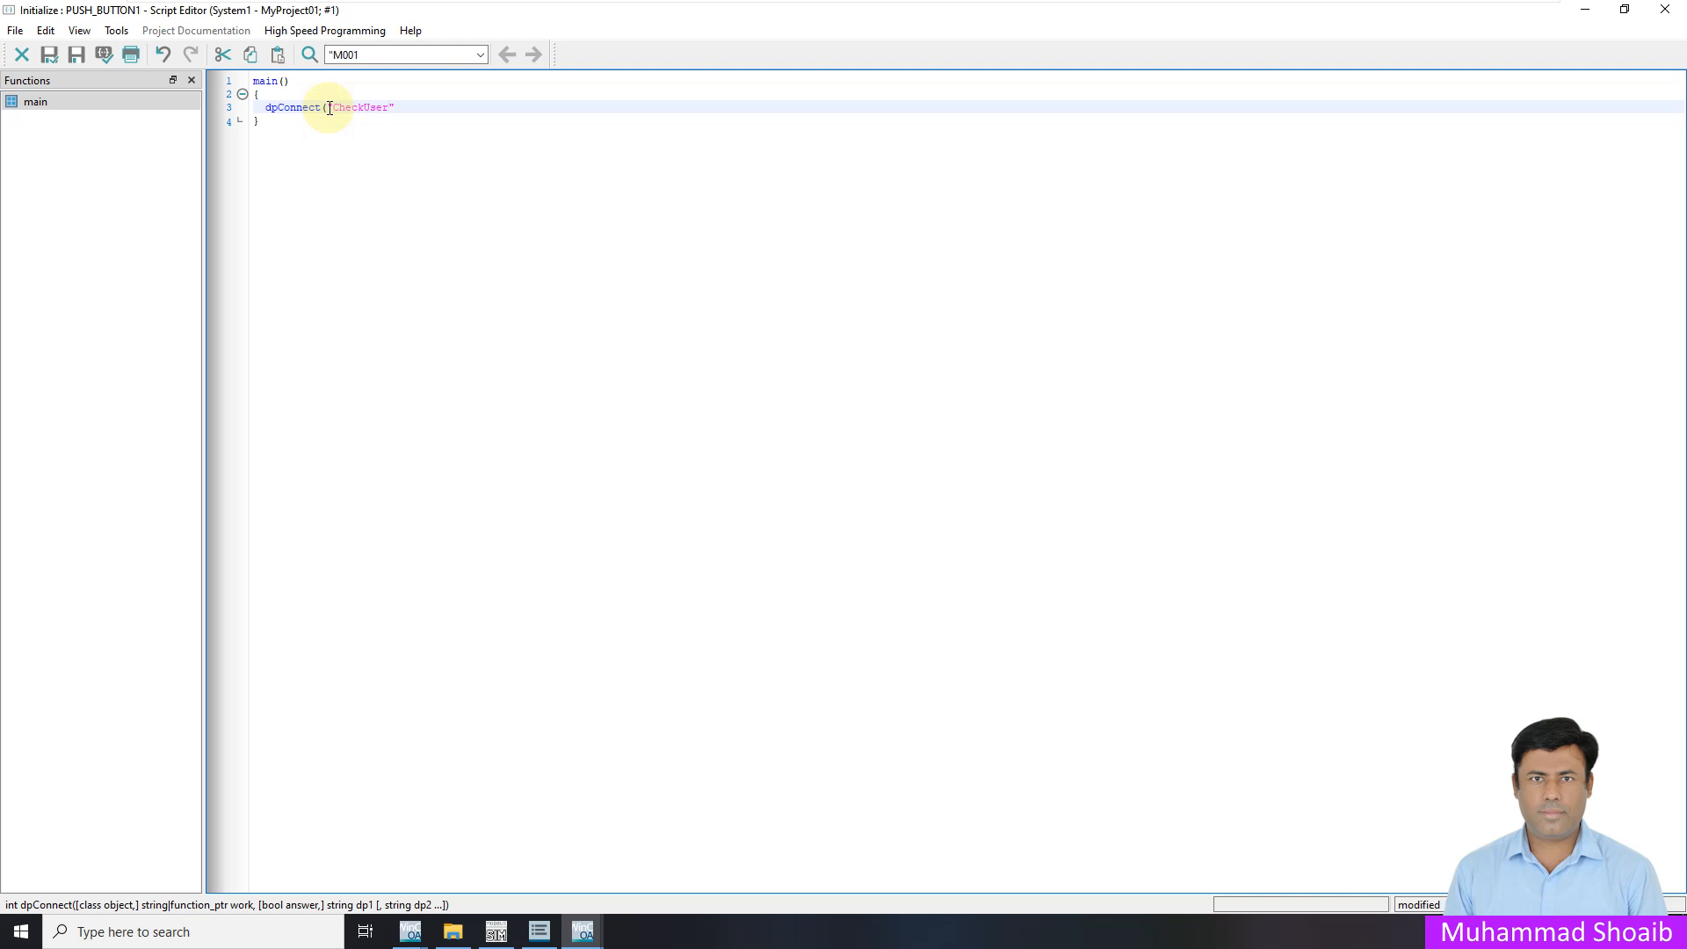
pyautogui.write('P')
# Complete the second argument as myUiNumber()+".UserName" and add blank lines after main()
pyautogui.write('myUi')
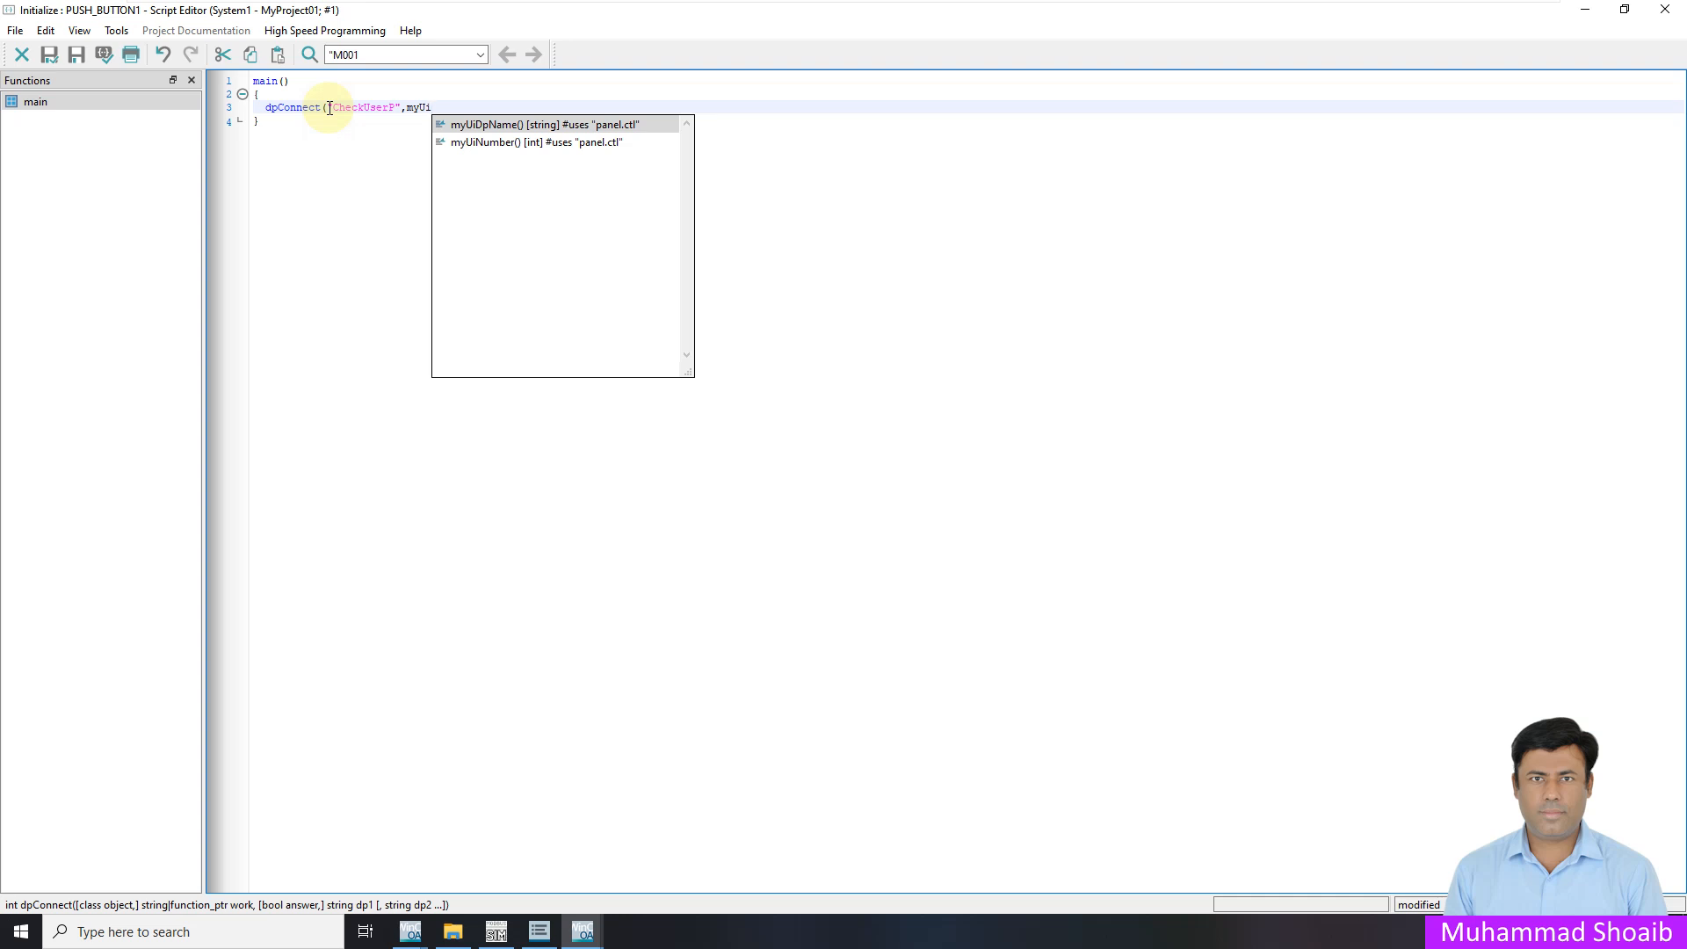
pyautogui.press('Down')
pyautogui.press('Return')
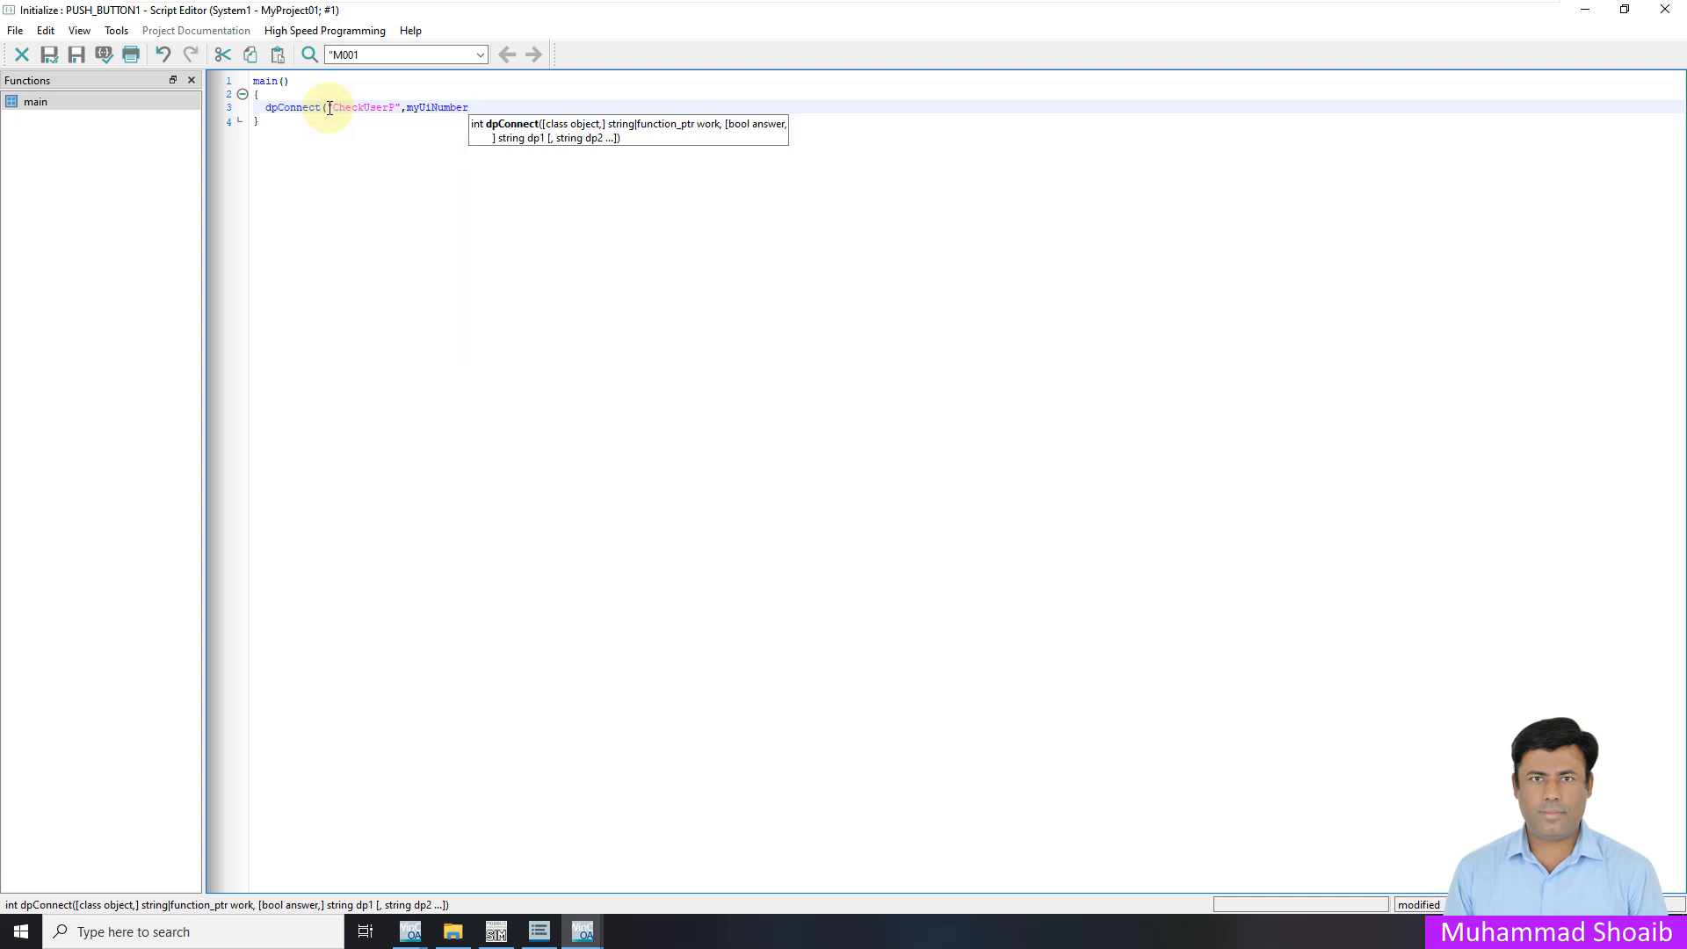
pyautogui.write('()')
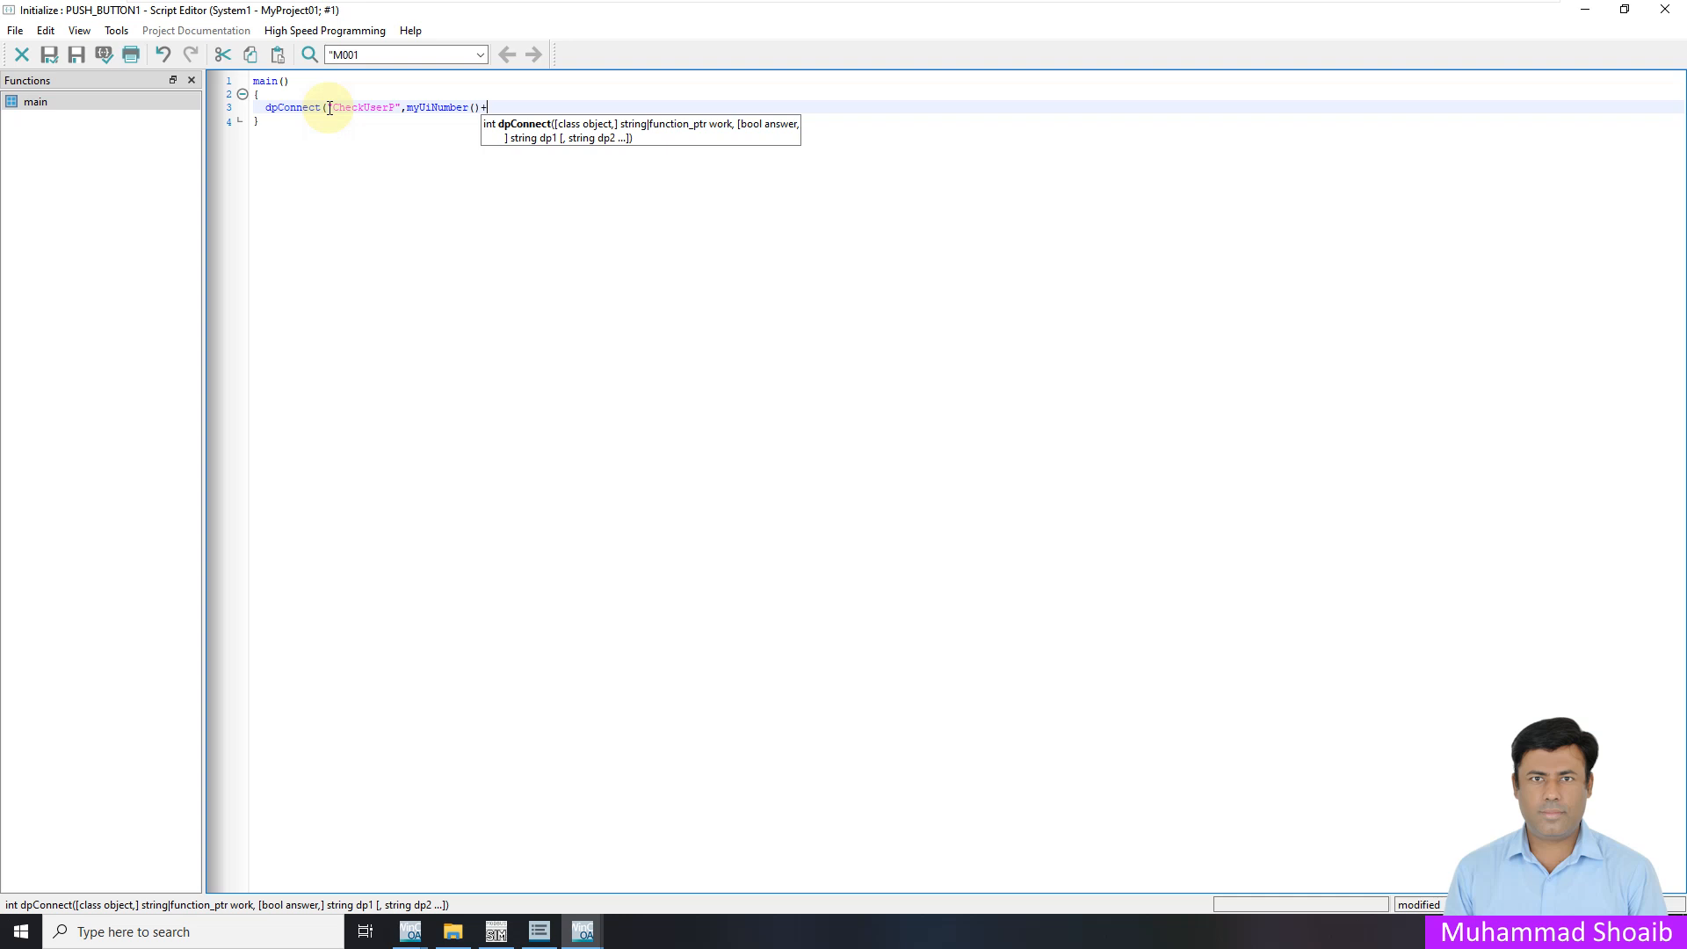
pyautogui.write('+""')
pyautogui.press('Left')
pyautogui.write('.UserName')
pyautogui.press('Right')
pyautogui.write(')')
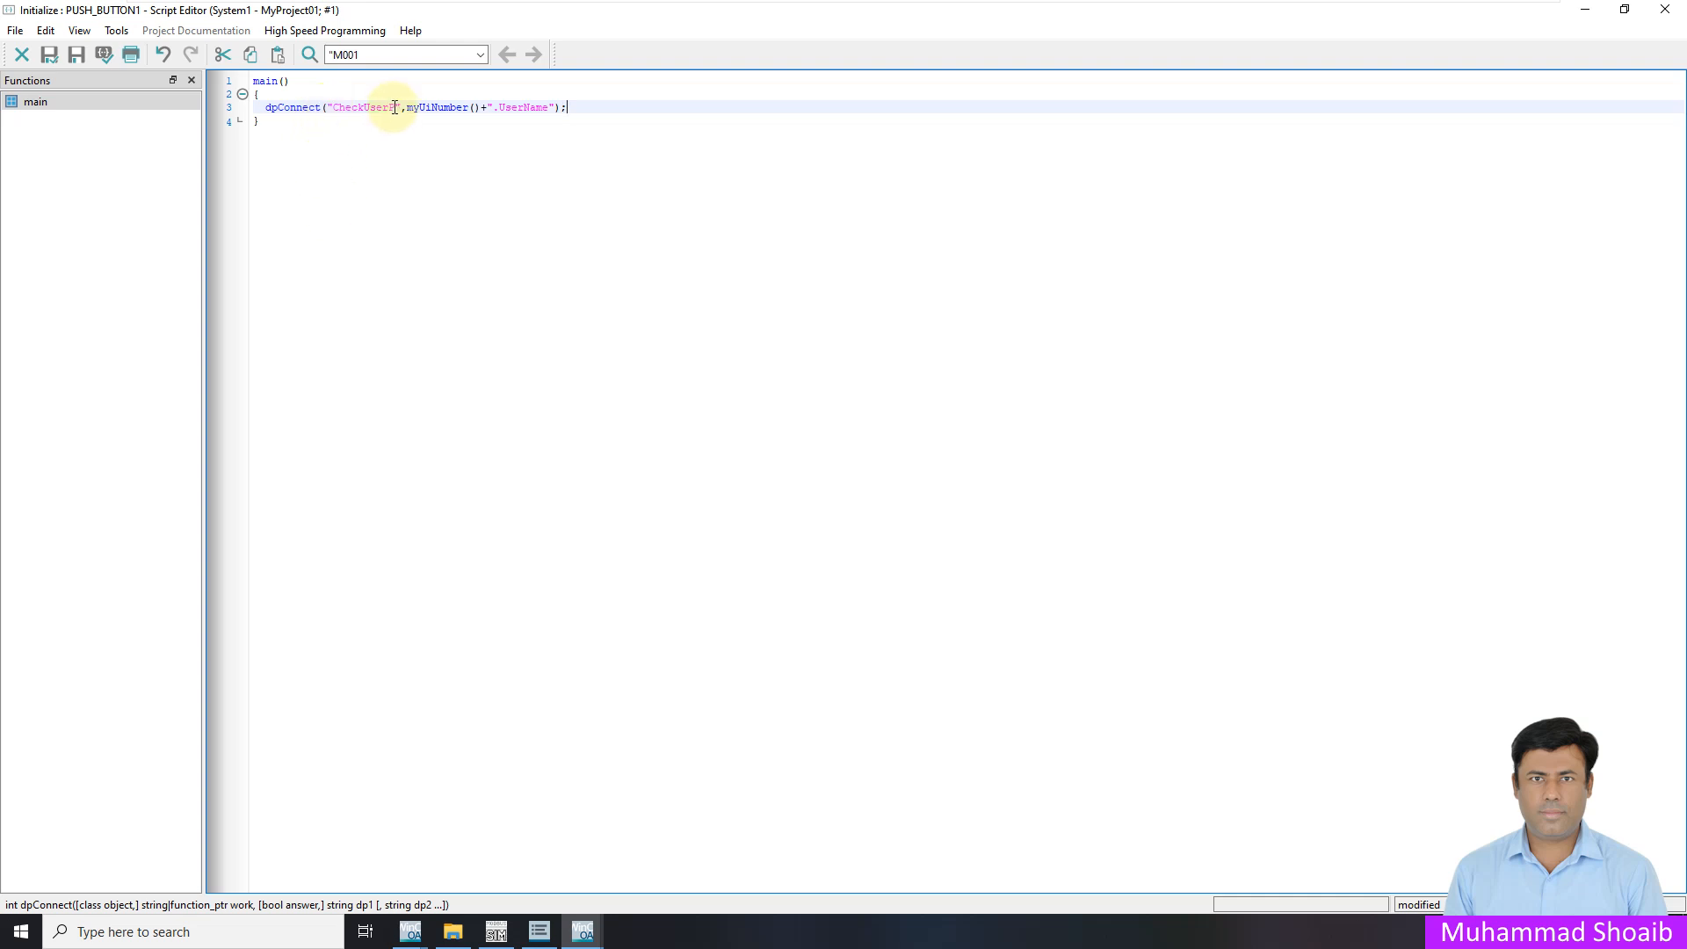
pyautogui.moveTo(394, 107); pyautogui.dragTo(336, 103)
pyautogui.hotkey('ctrl', 'c')
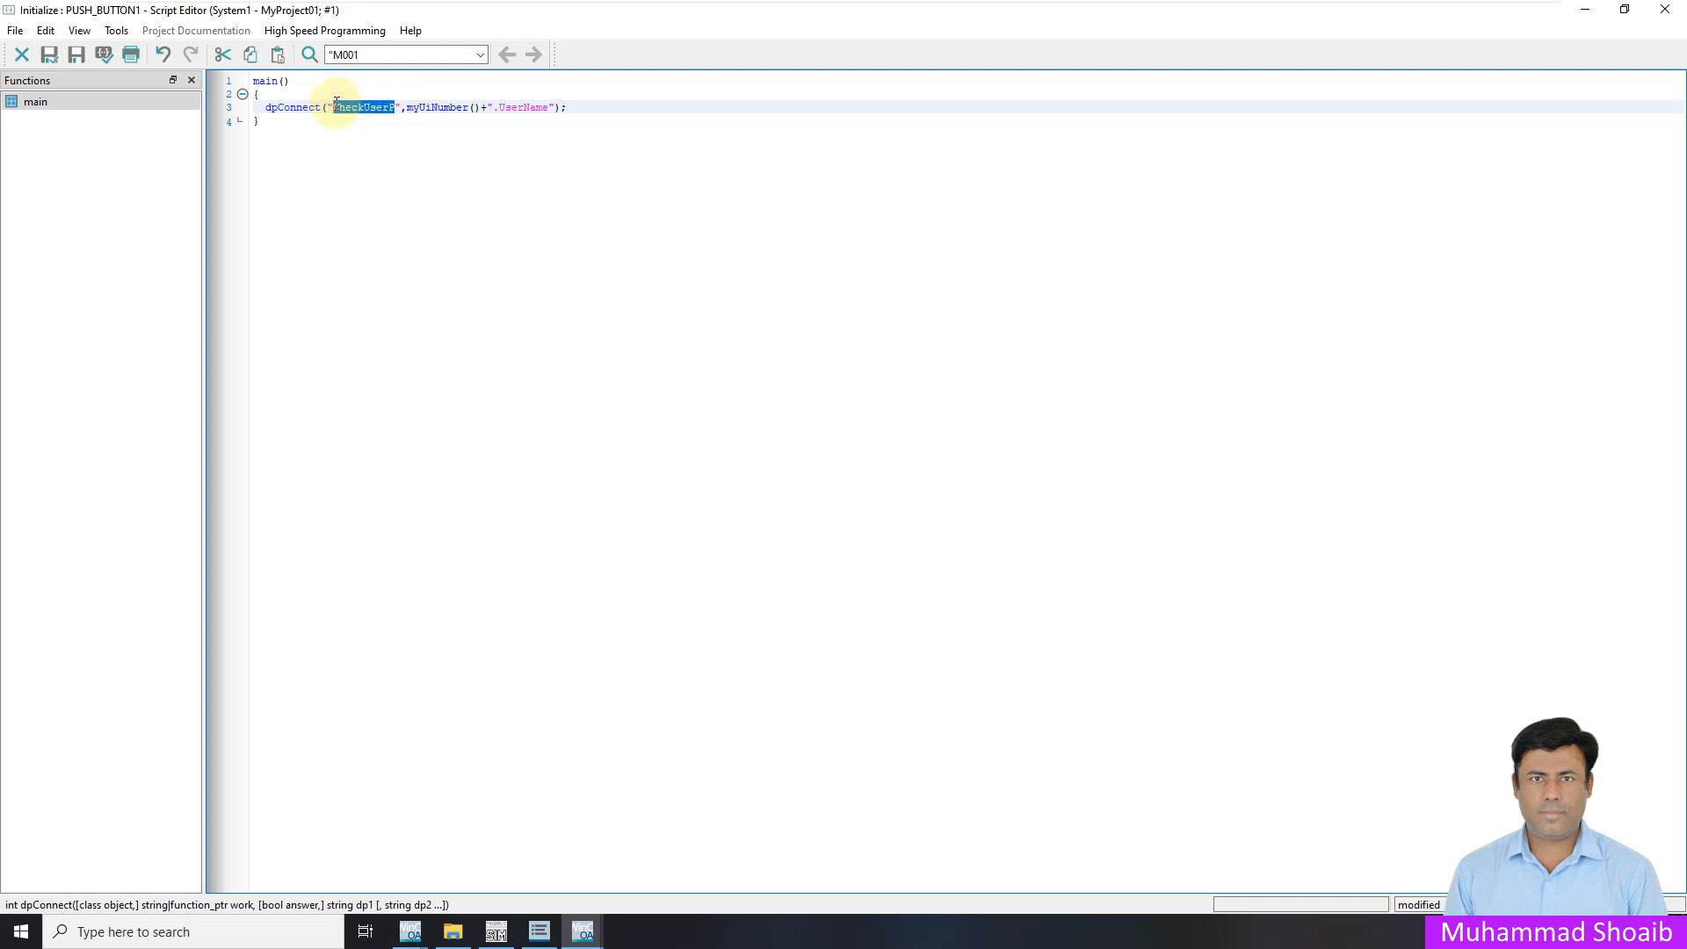
pyautogui.click(332, 151)
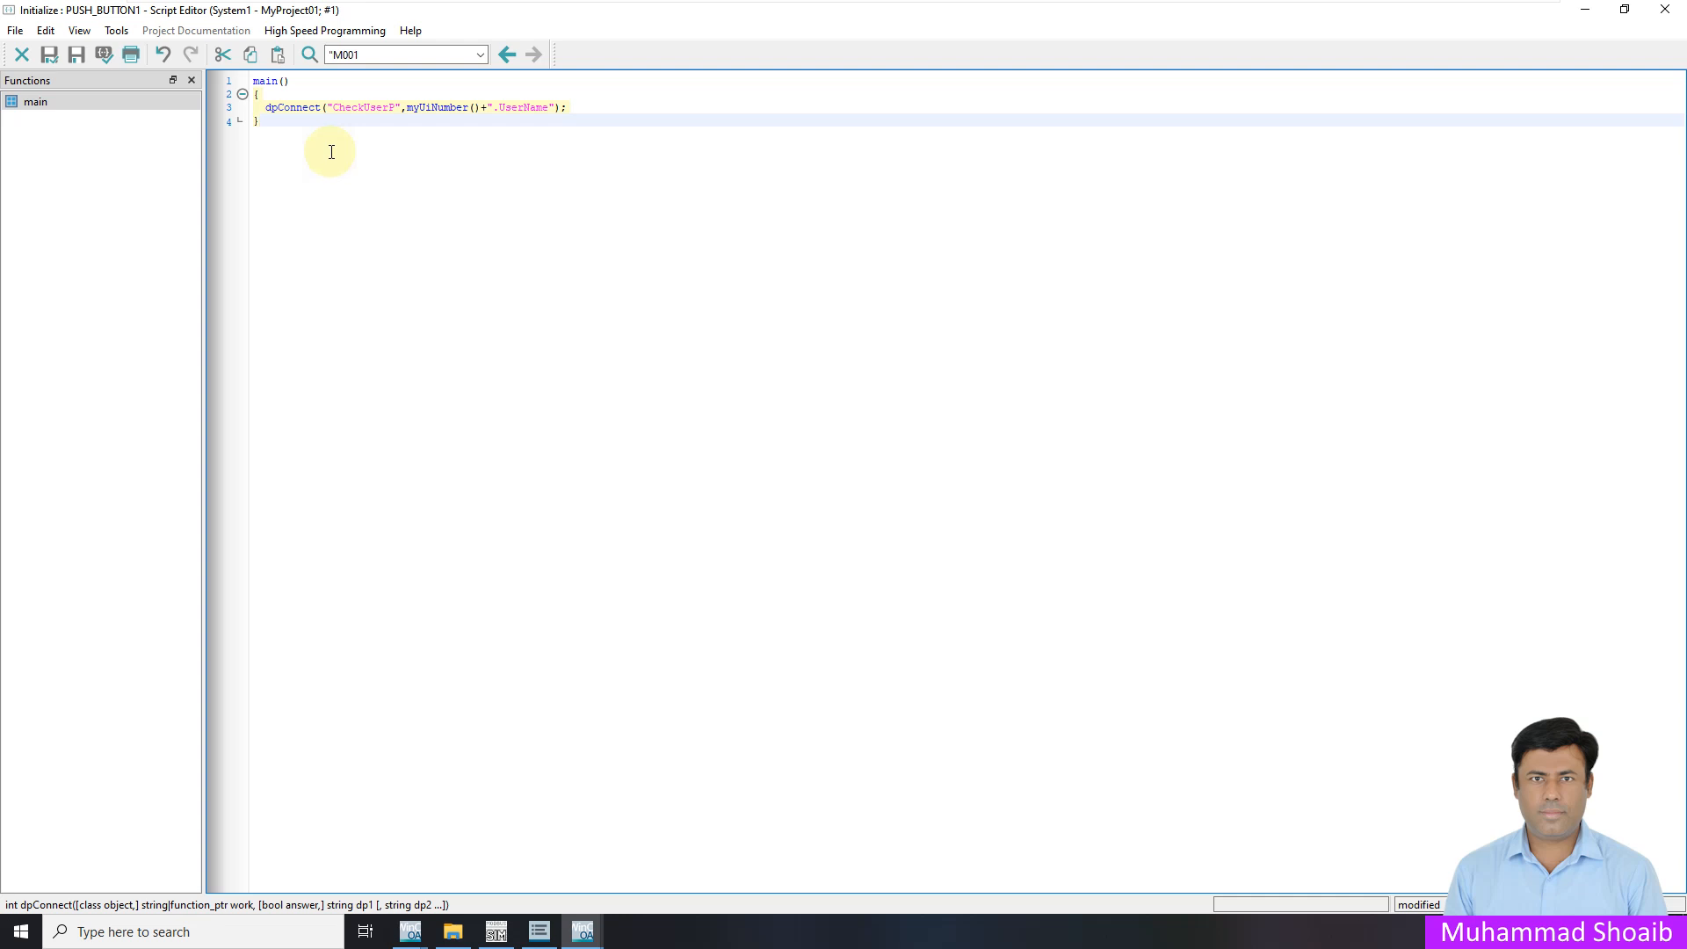
pyautogui.press('Return')
pyautogui.press('Return')
# Write void CheckUserP(string dPName, string UserNm) below main() with an empty { } body
pyautogui.write('void')
pyautogui.hotkey('ctrl', 'v')
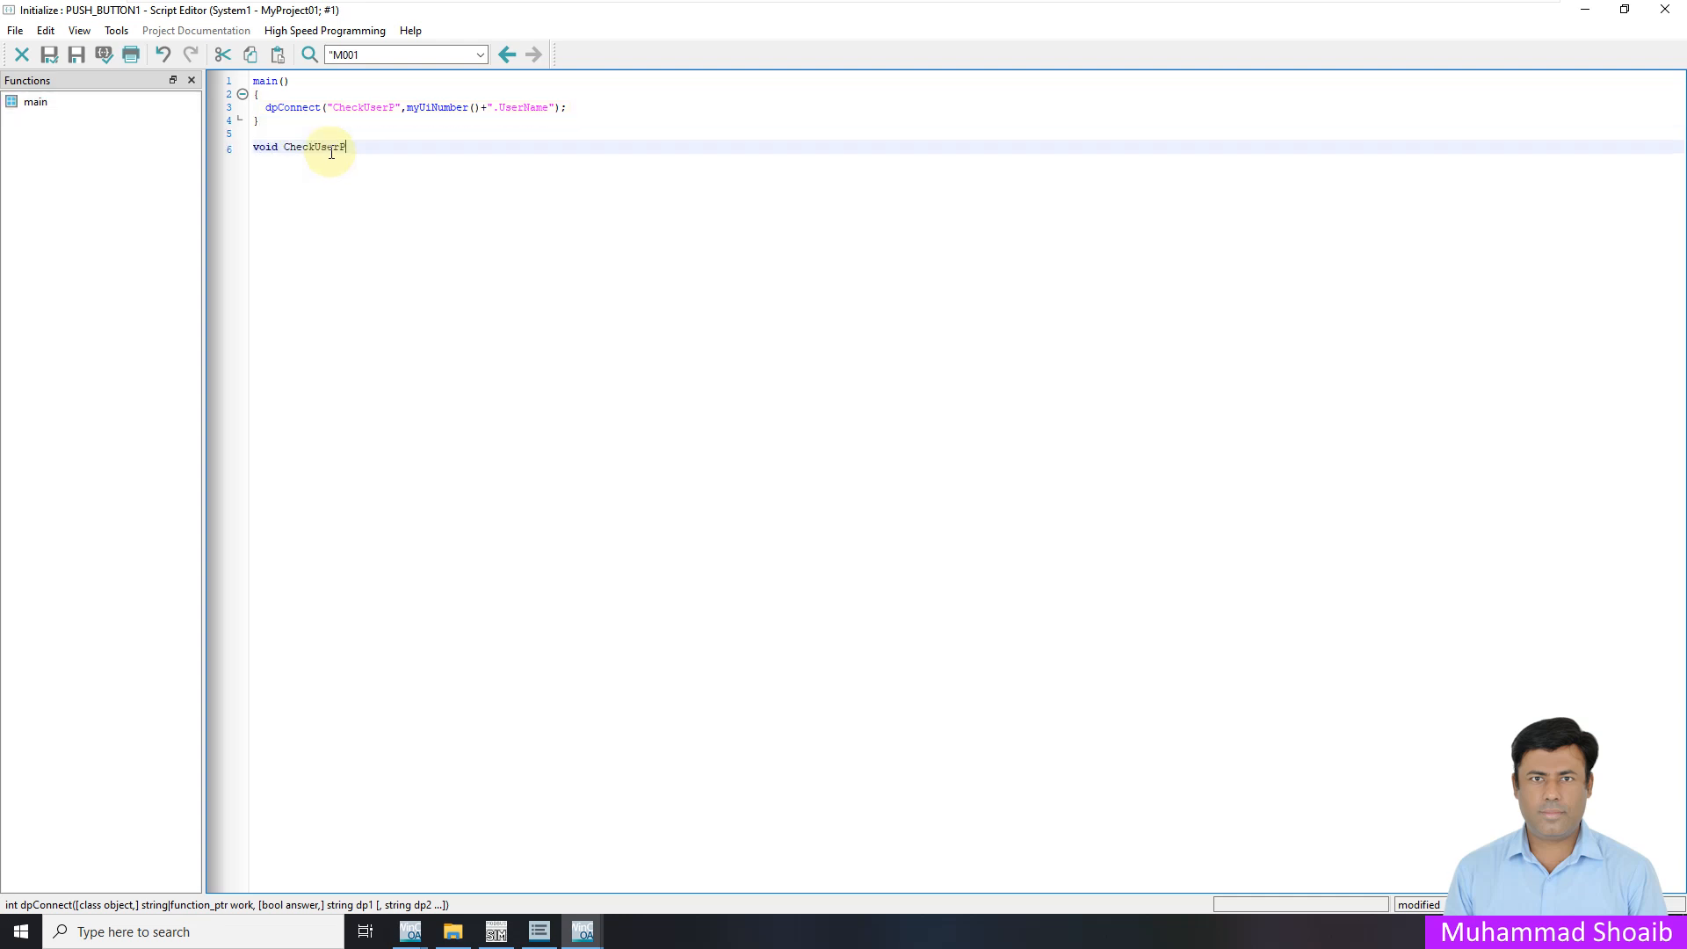
pyautogui.write('()')
pyautogui.write('string ')
pyautogui.write('DpN')
pyautogui.press('BackSpace')
pyautogui.press('BackSpace')
pyautogui.press('BackSpace')
pyautogui.write('dPNm')
pyautogui.press('BackSpace')
pyautogui.write('ame, string UserNm')
pyautogui.press('Return')
pyautogui.write('{')
pyautogui.press('Return')
pyautogui.press('Return')
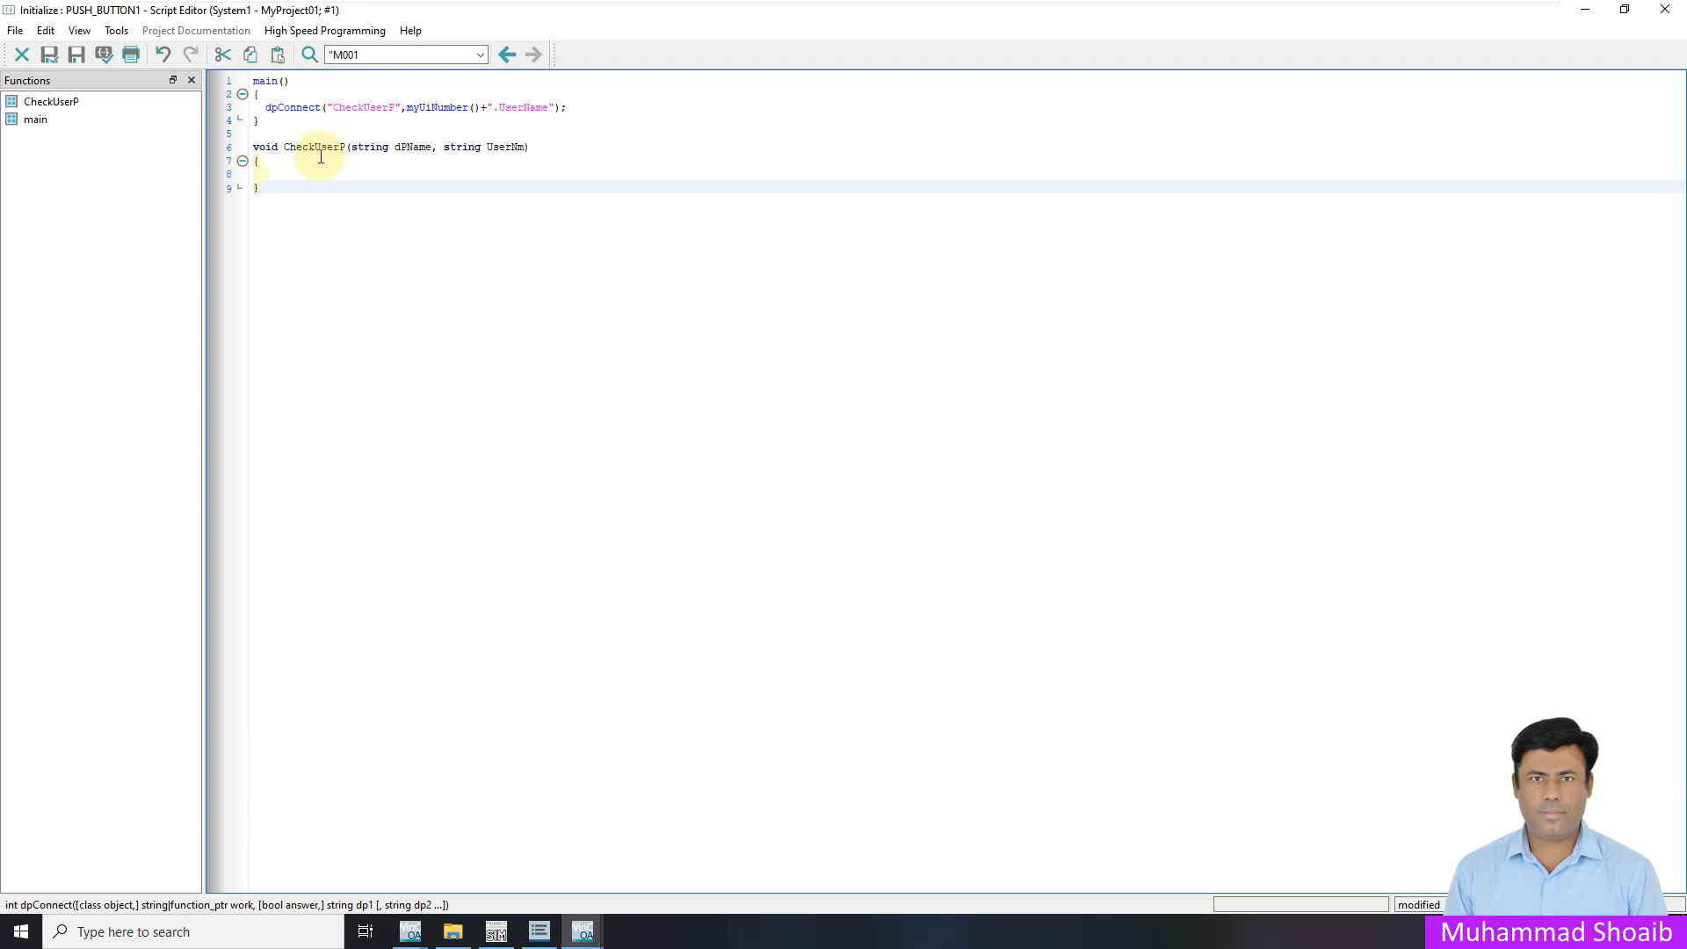
pyautogui.click(279, 173)
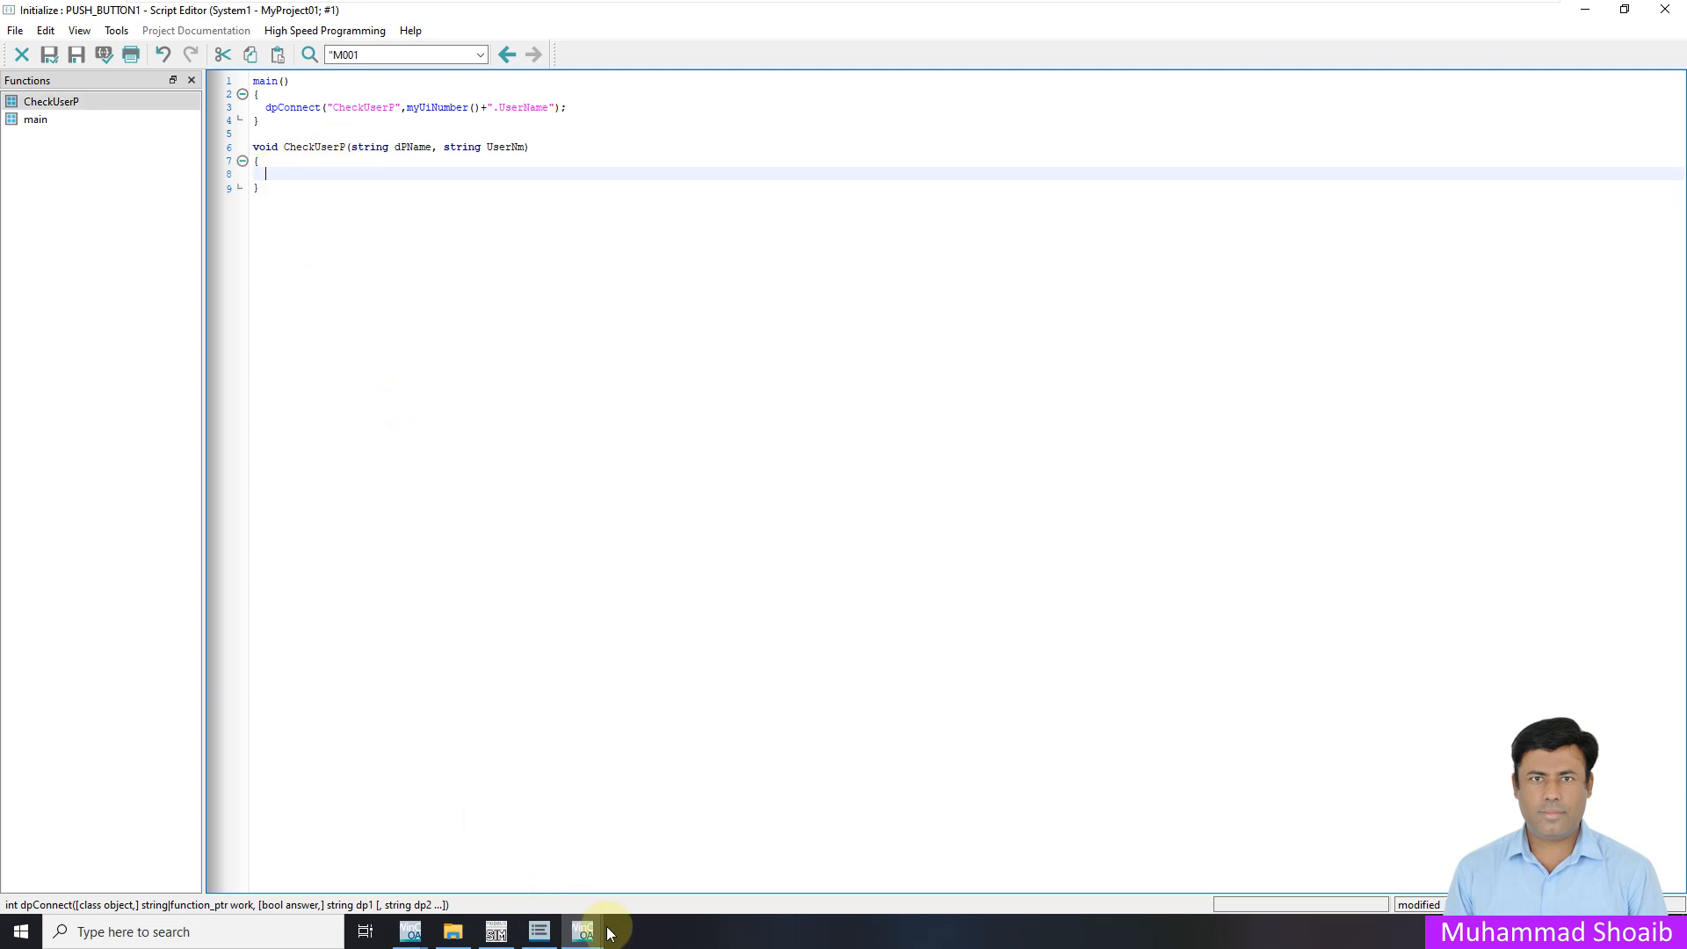
# In Gedi, set the START button's Enabled property back to TRUE after briefly choosing FALSE
pyautogui.moveTo(582, 930)
pyautogui.click(407, 864)
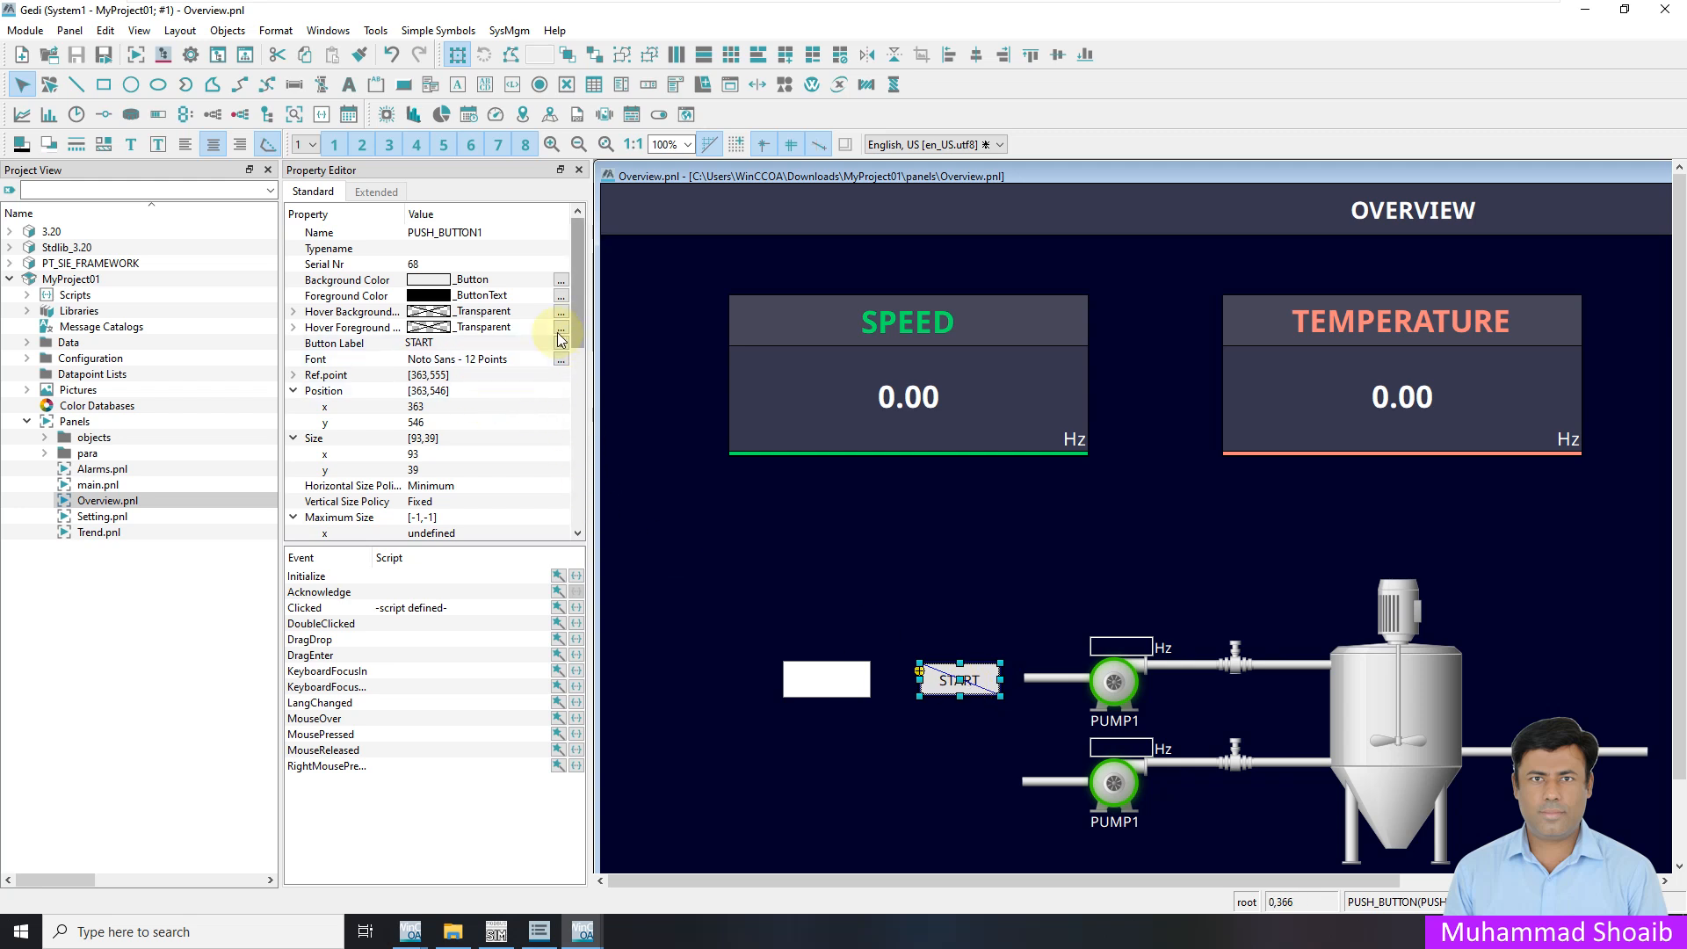
pyautogui.moveTo(580, 301); pyautogui.dragTo(598, 439)
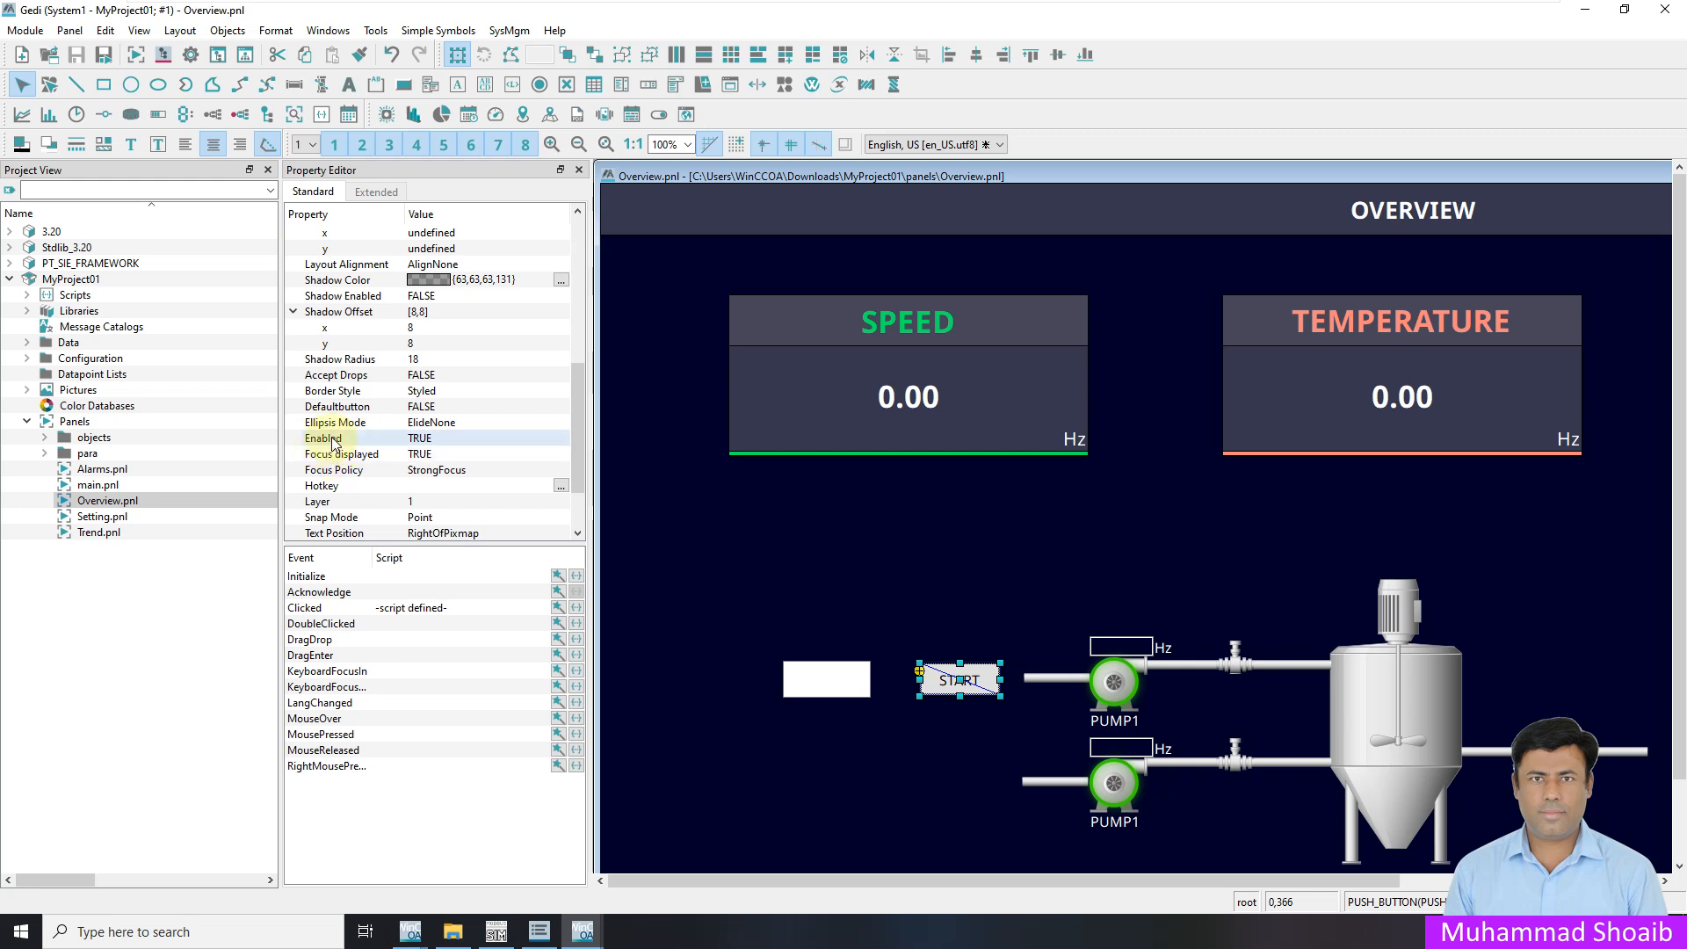
pyautogui.click(444, 439)
pyautogui.click(459, 437)
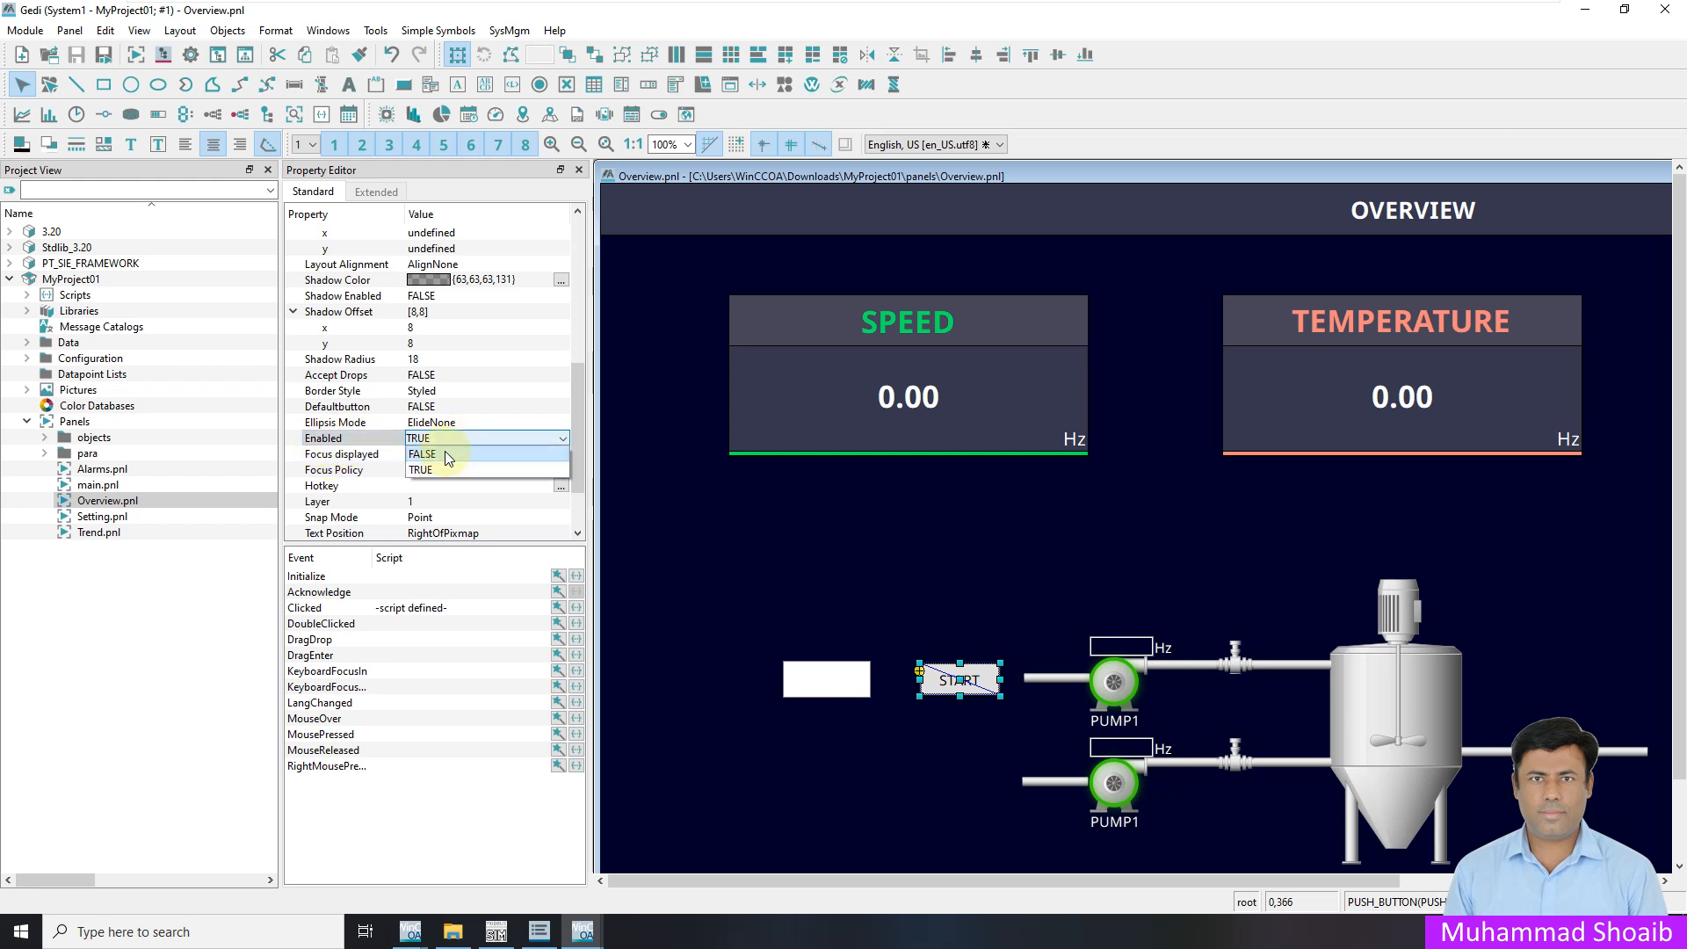
pyautogui.click(447, 455)
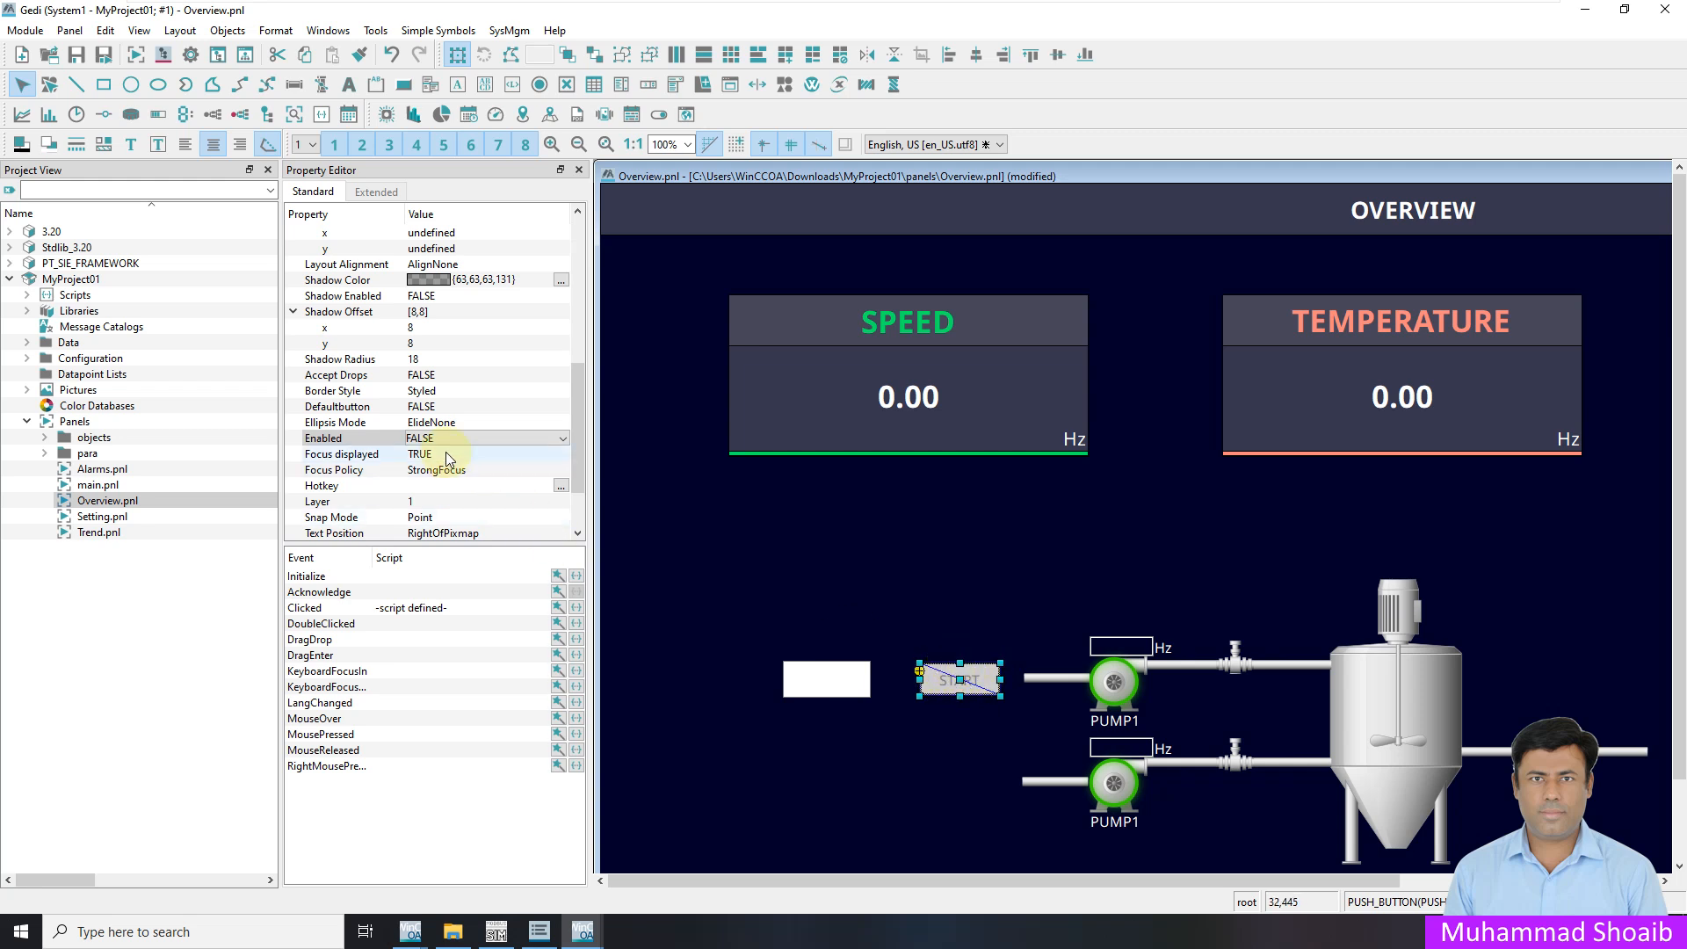
pyautogui.click(428, 439)
pyautogui.click(436, 471)
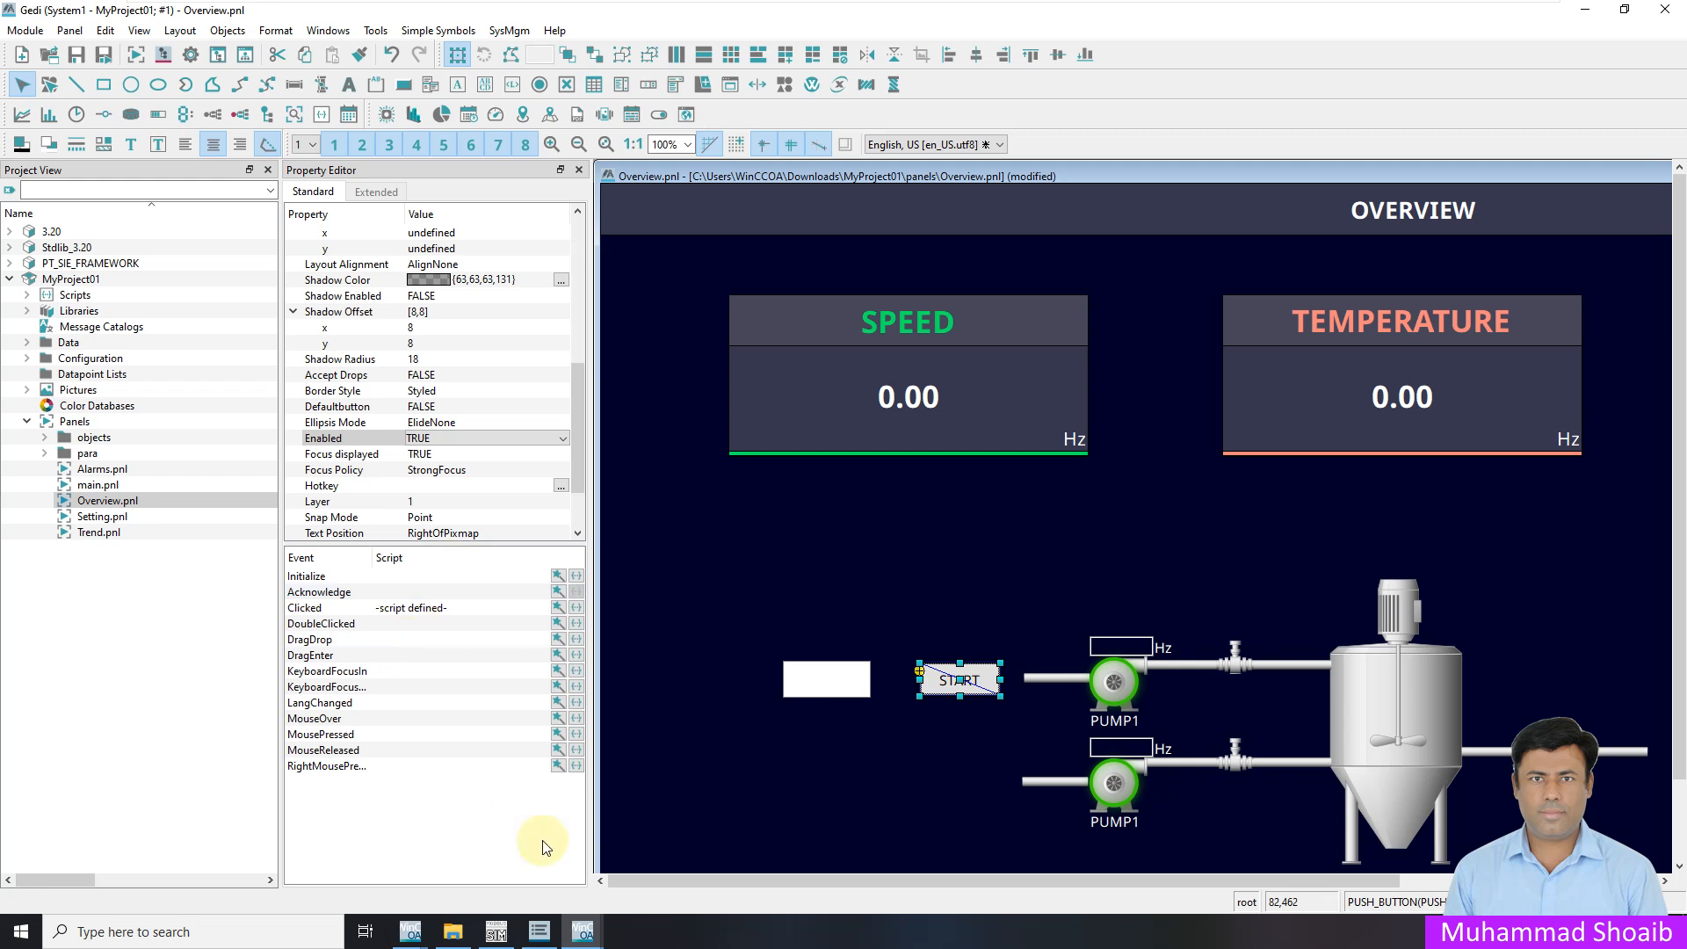
pyautogui.moveTo(587, 934)
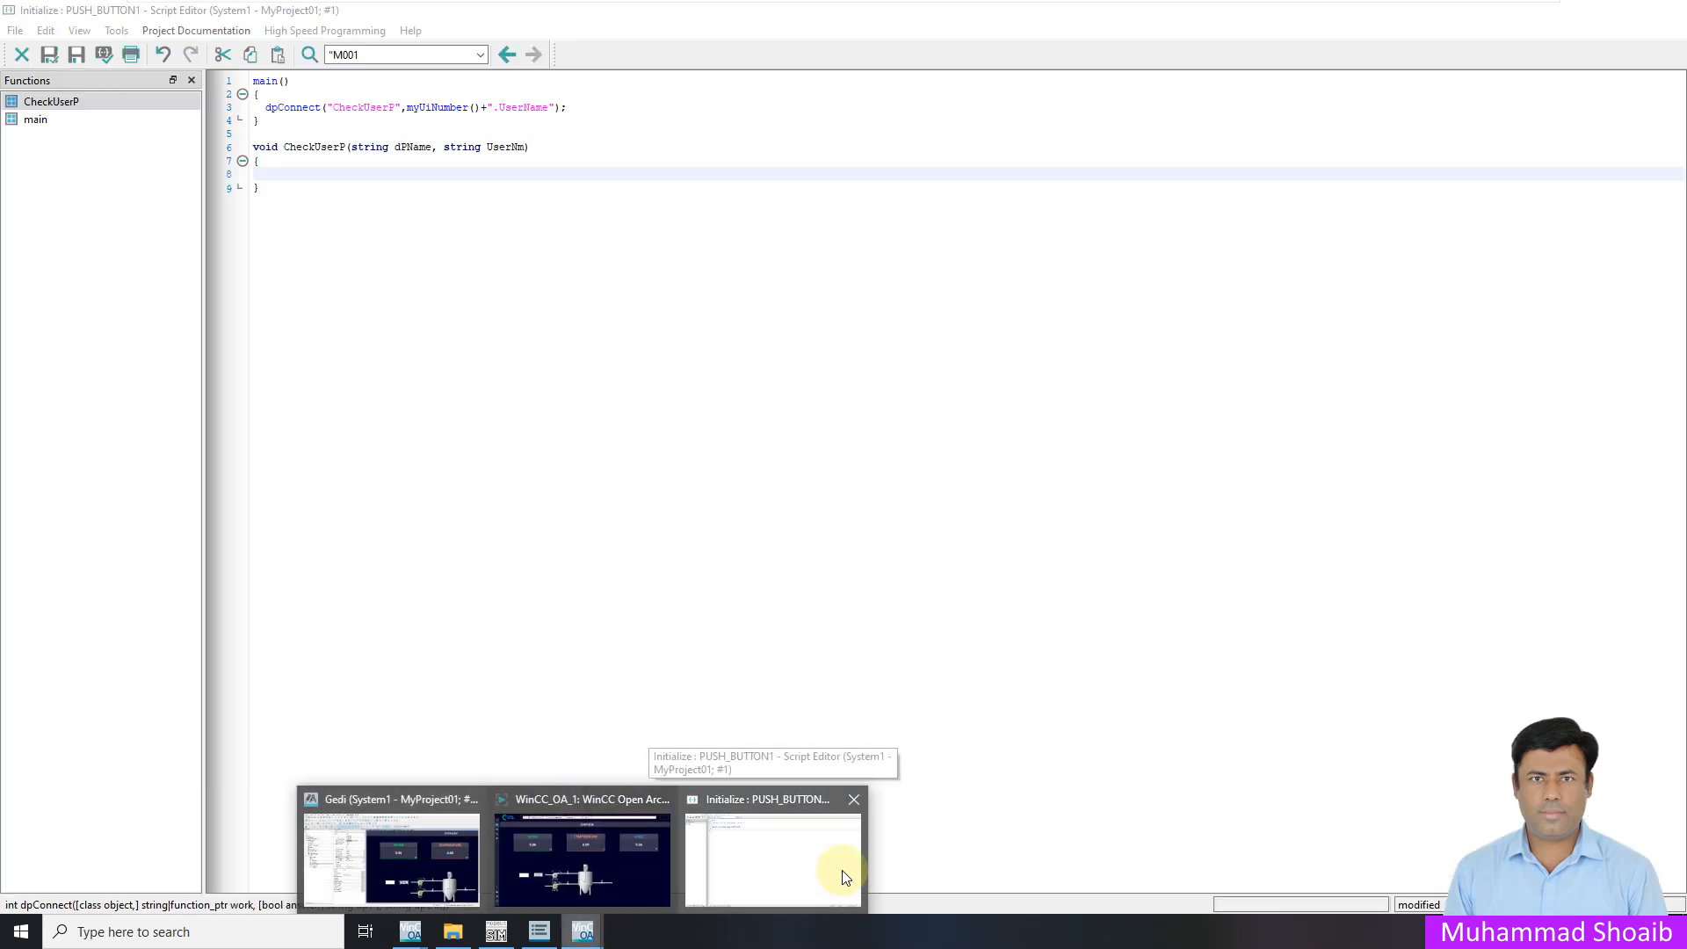
# In CheckUserP, write this.enabled = getUserPermission(6); using autocomplete for the function name
pyautogui.click(831, 871)
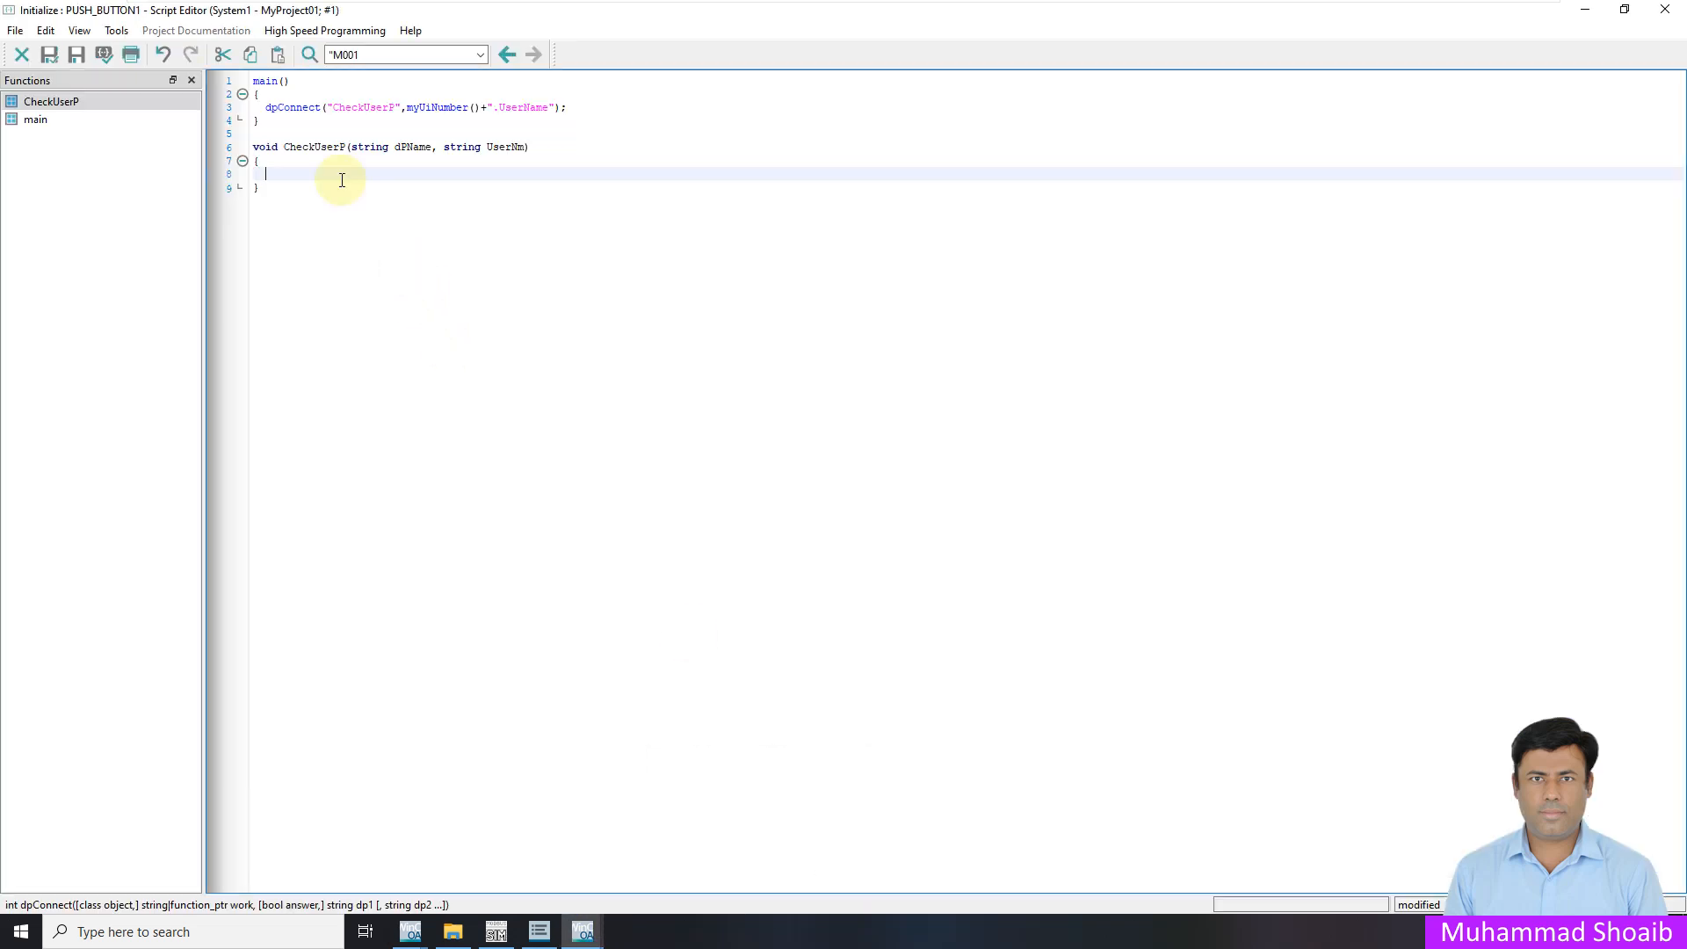
pyautogui.write('this.enabled = getUserp')
pyautogui.press('BackSpace')
pyautogui.write('Per')
pyautogui.hotkey('ctrl', 'space')
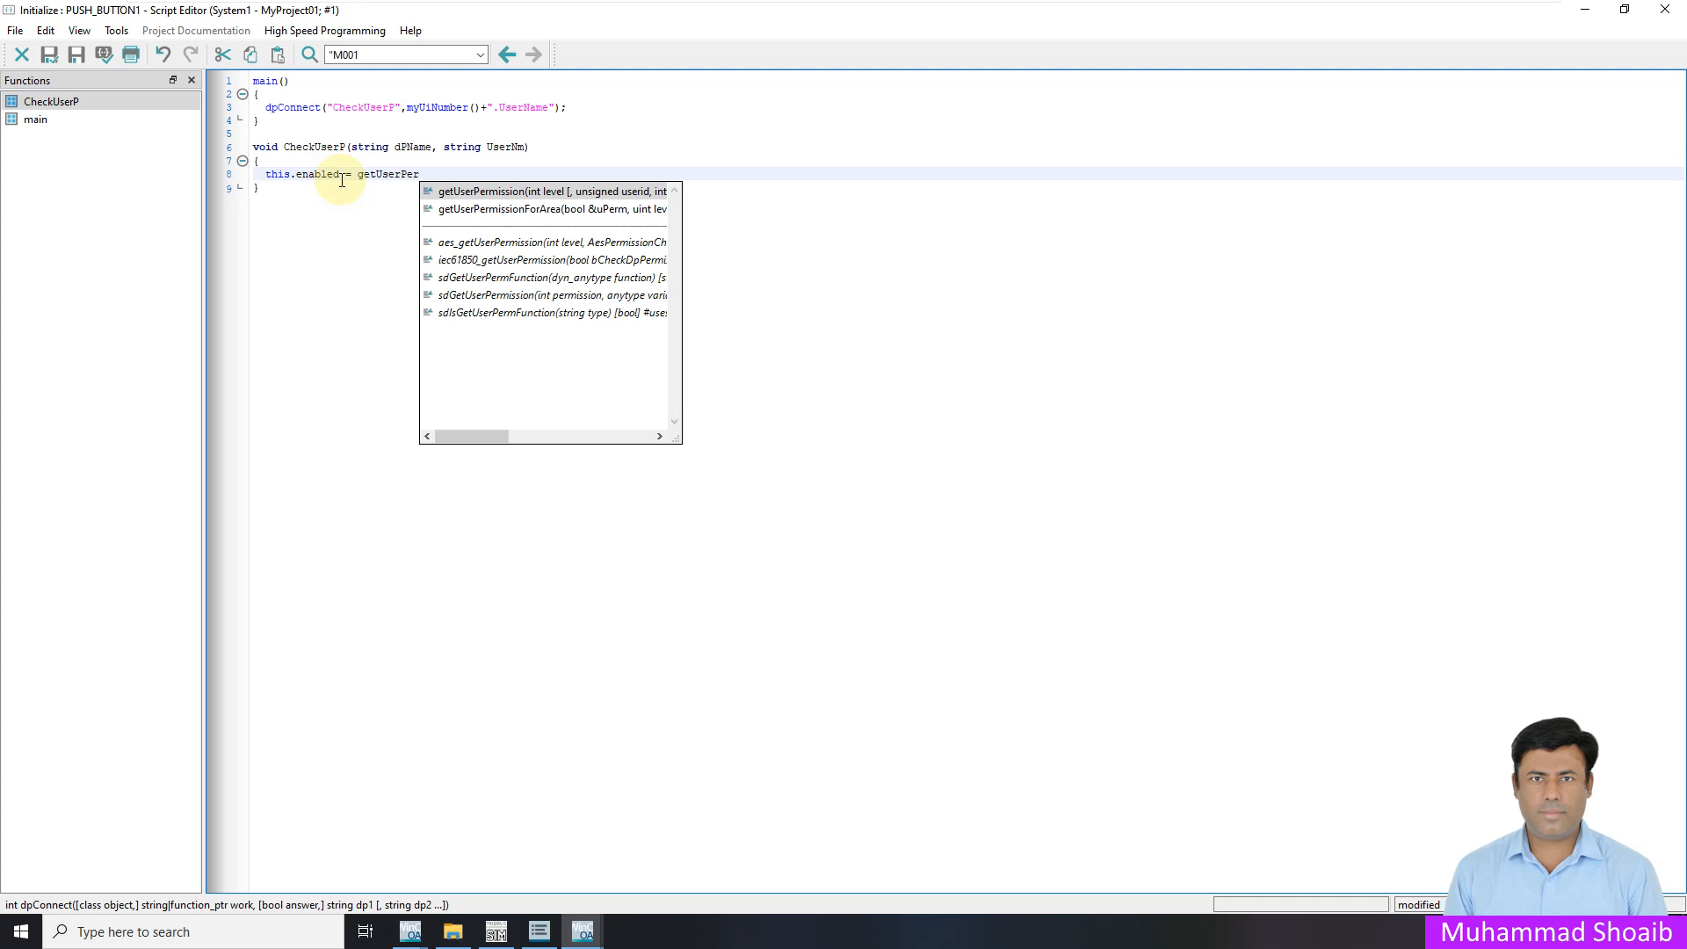
pyautogui.press('Down')
pyautogui.press('Up')
pyautogui.press('Return')
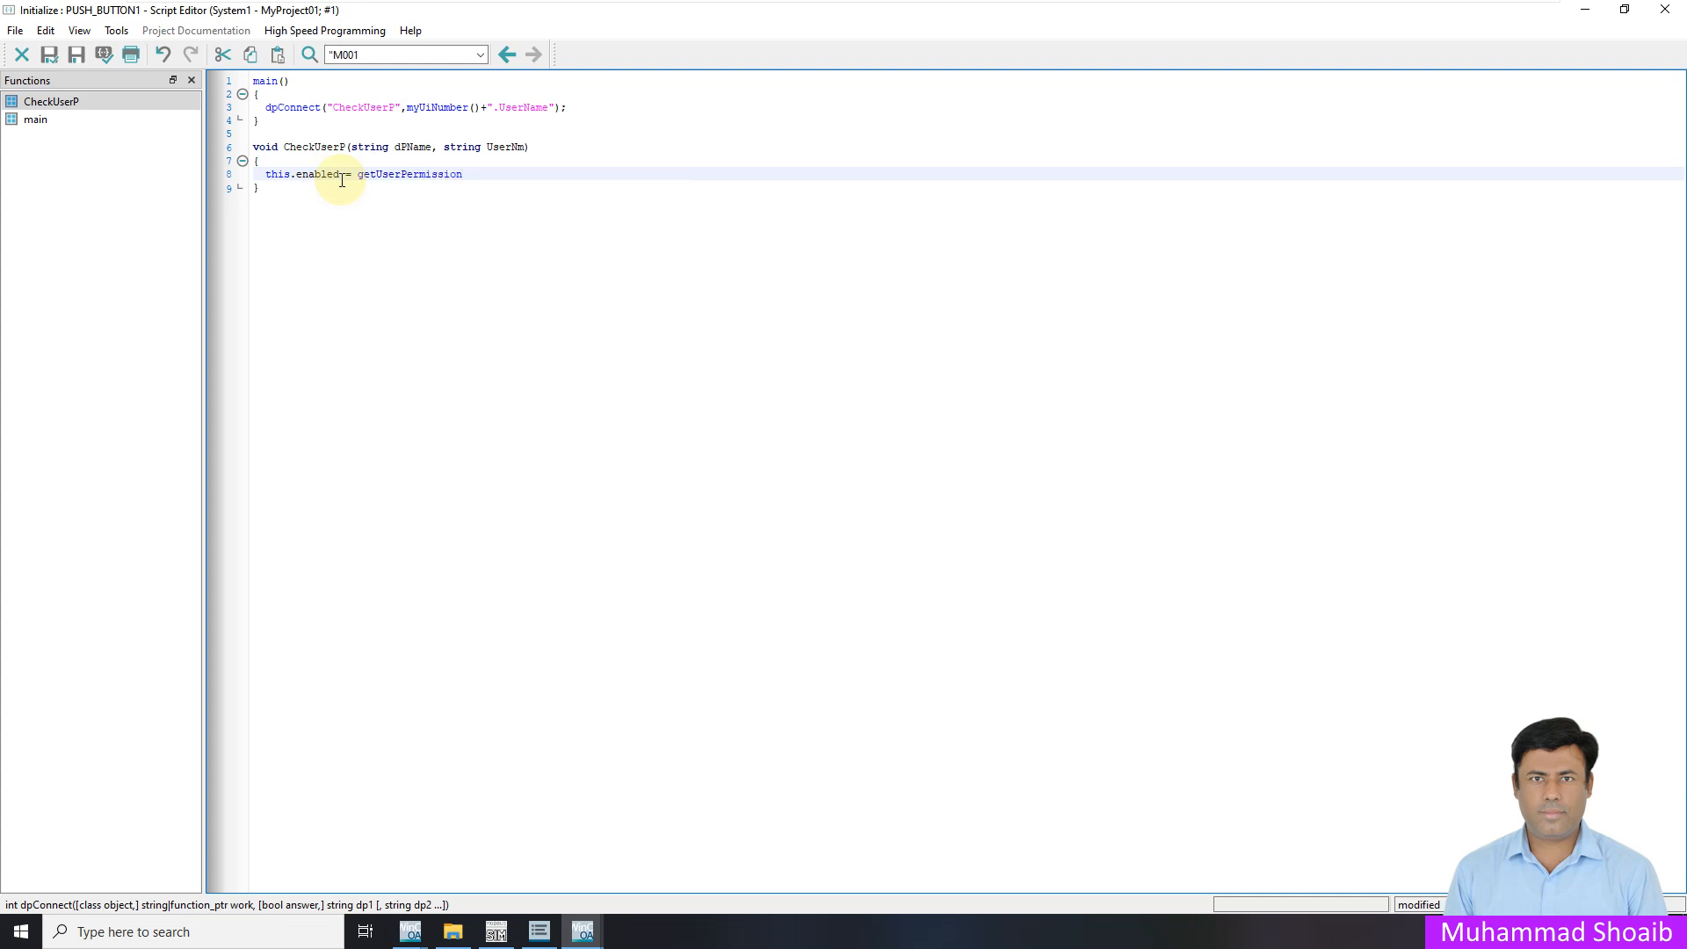
pyautogui.write('(')
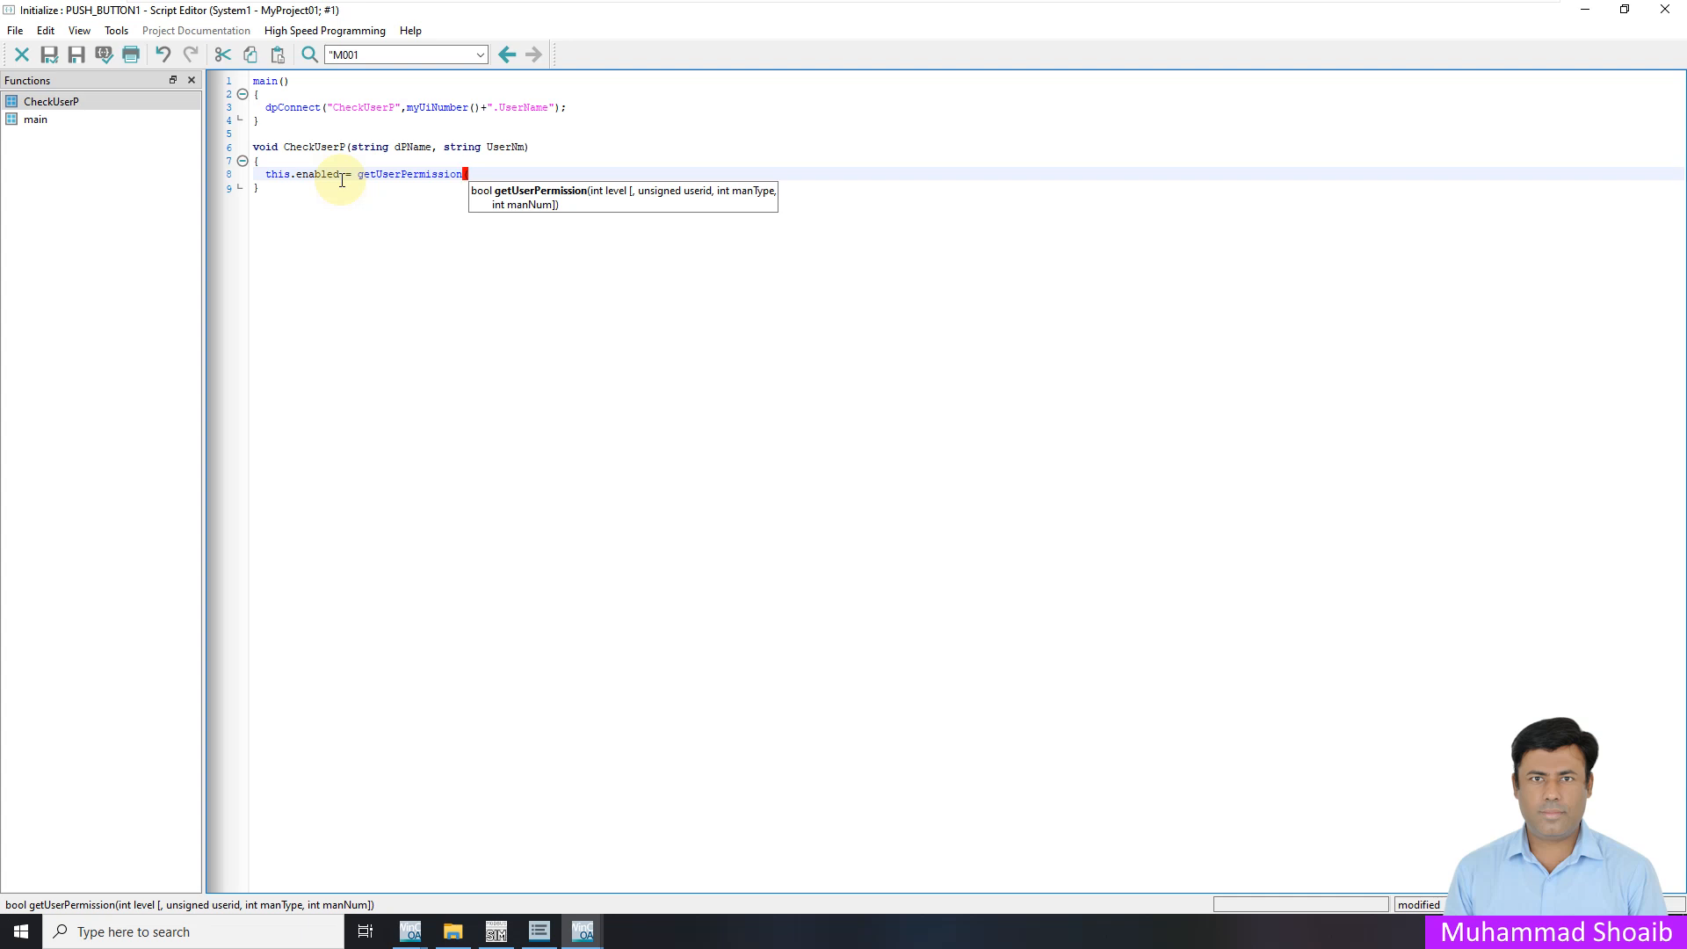
pyautogui.write('6);')
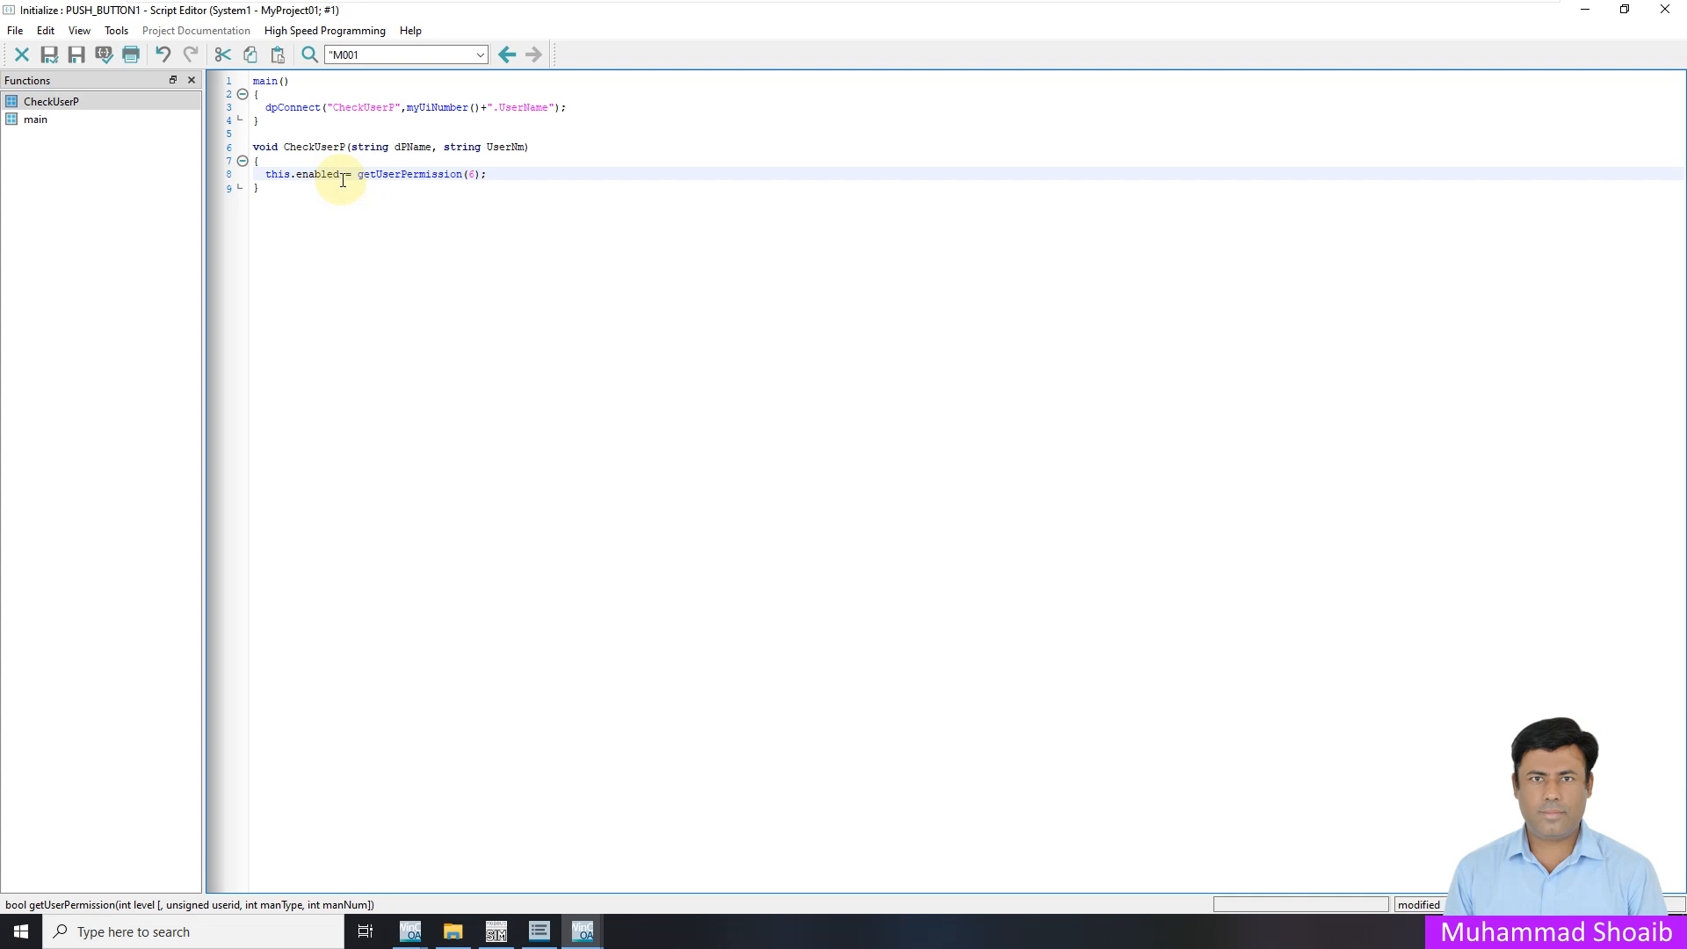
# Check the getUserPermission F1 help for its TRUE return value, then save the script
pyautogui.moveTo(425, 189); pyautogui.dragTo(432, 180)
pyautogui.click(429, 174)
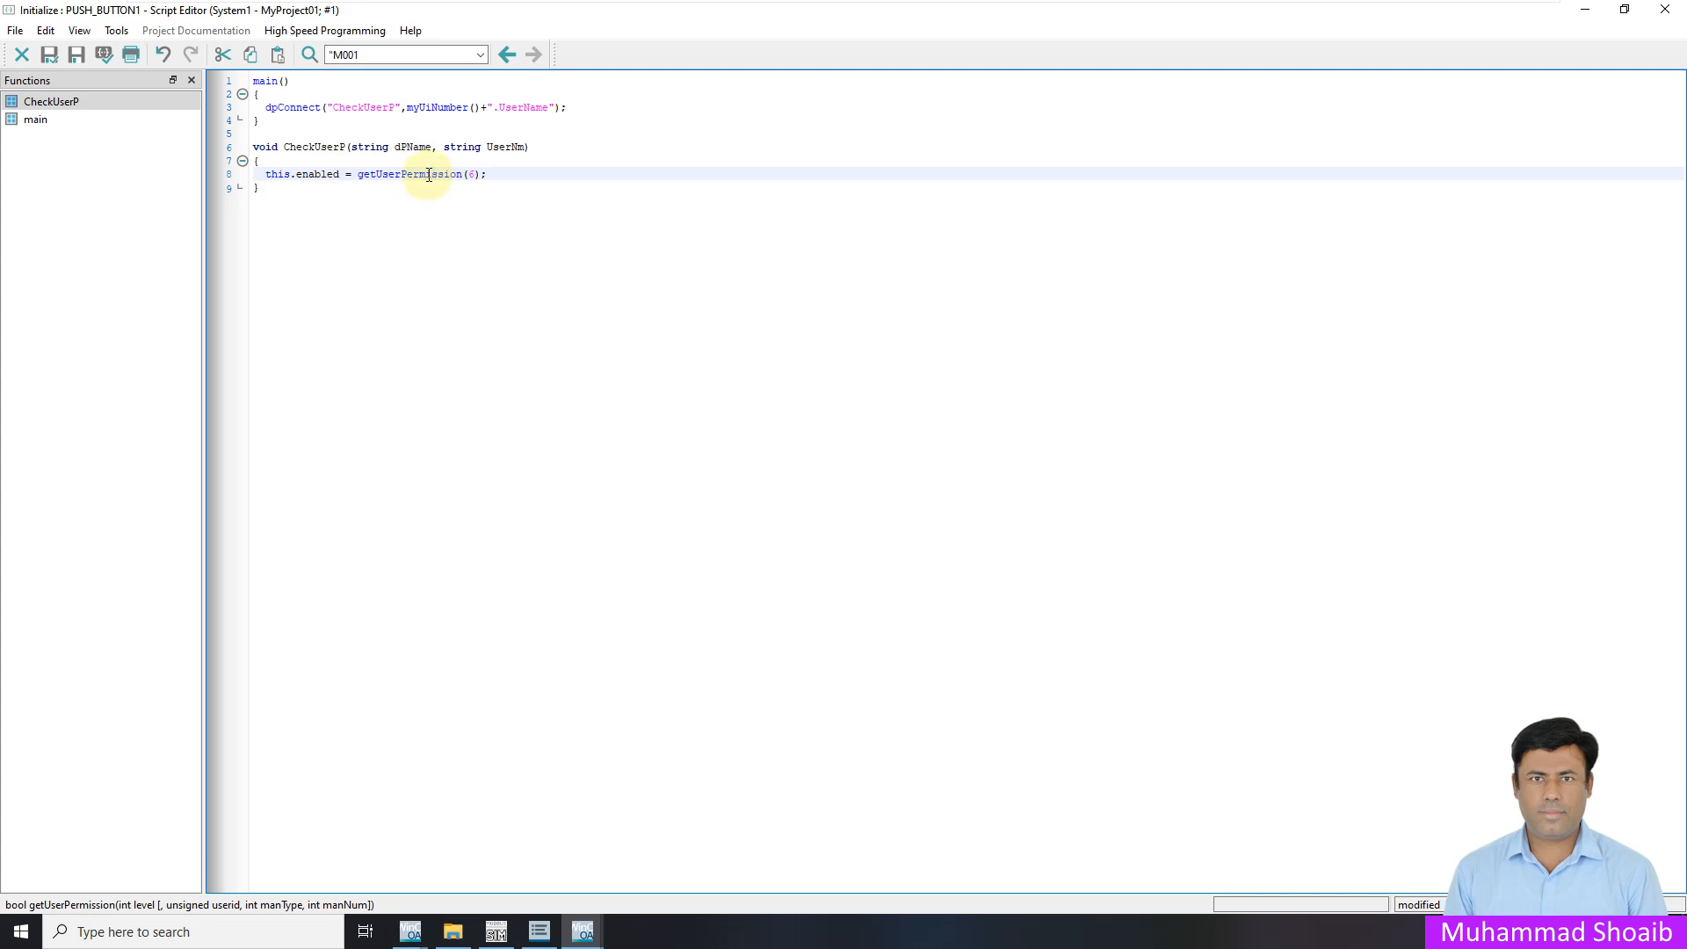
pyautogui.press('F1')
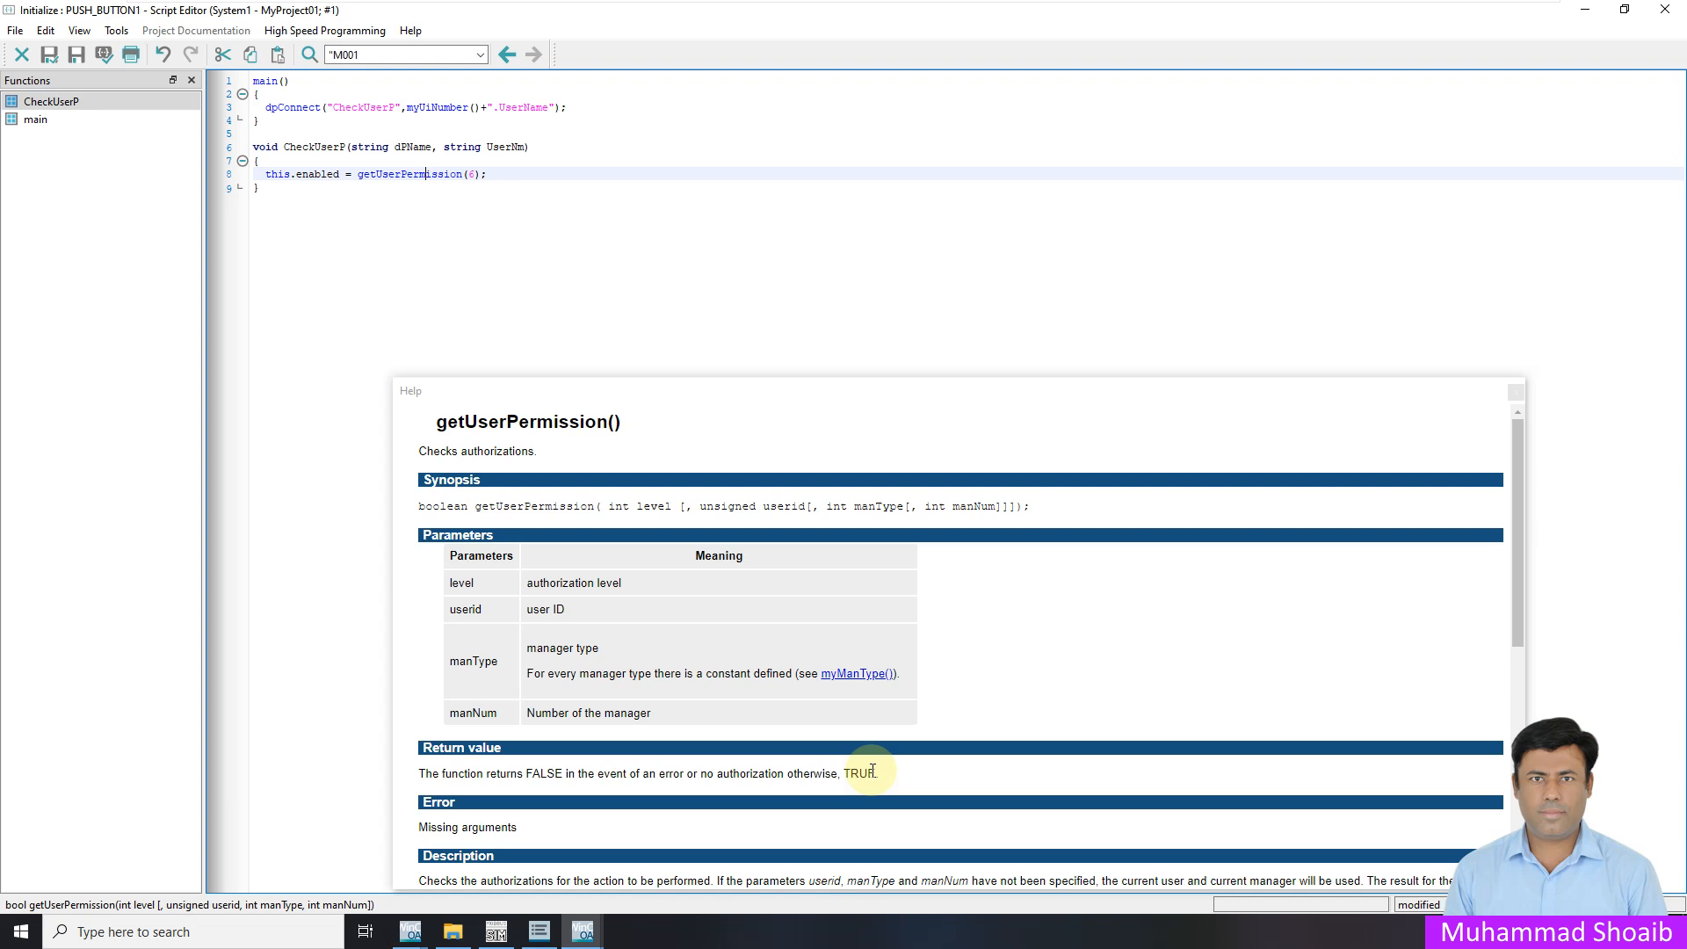
pyautogui.moveTo(878, 773); pyautogui.dragTo(852, 778)
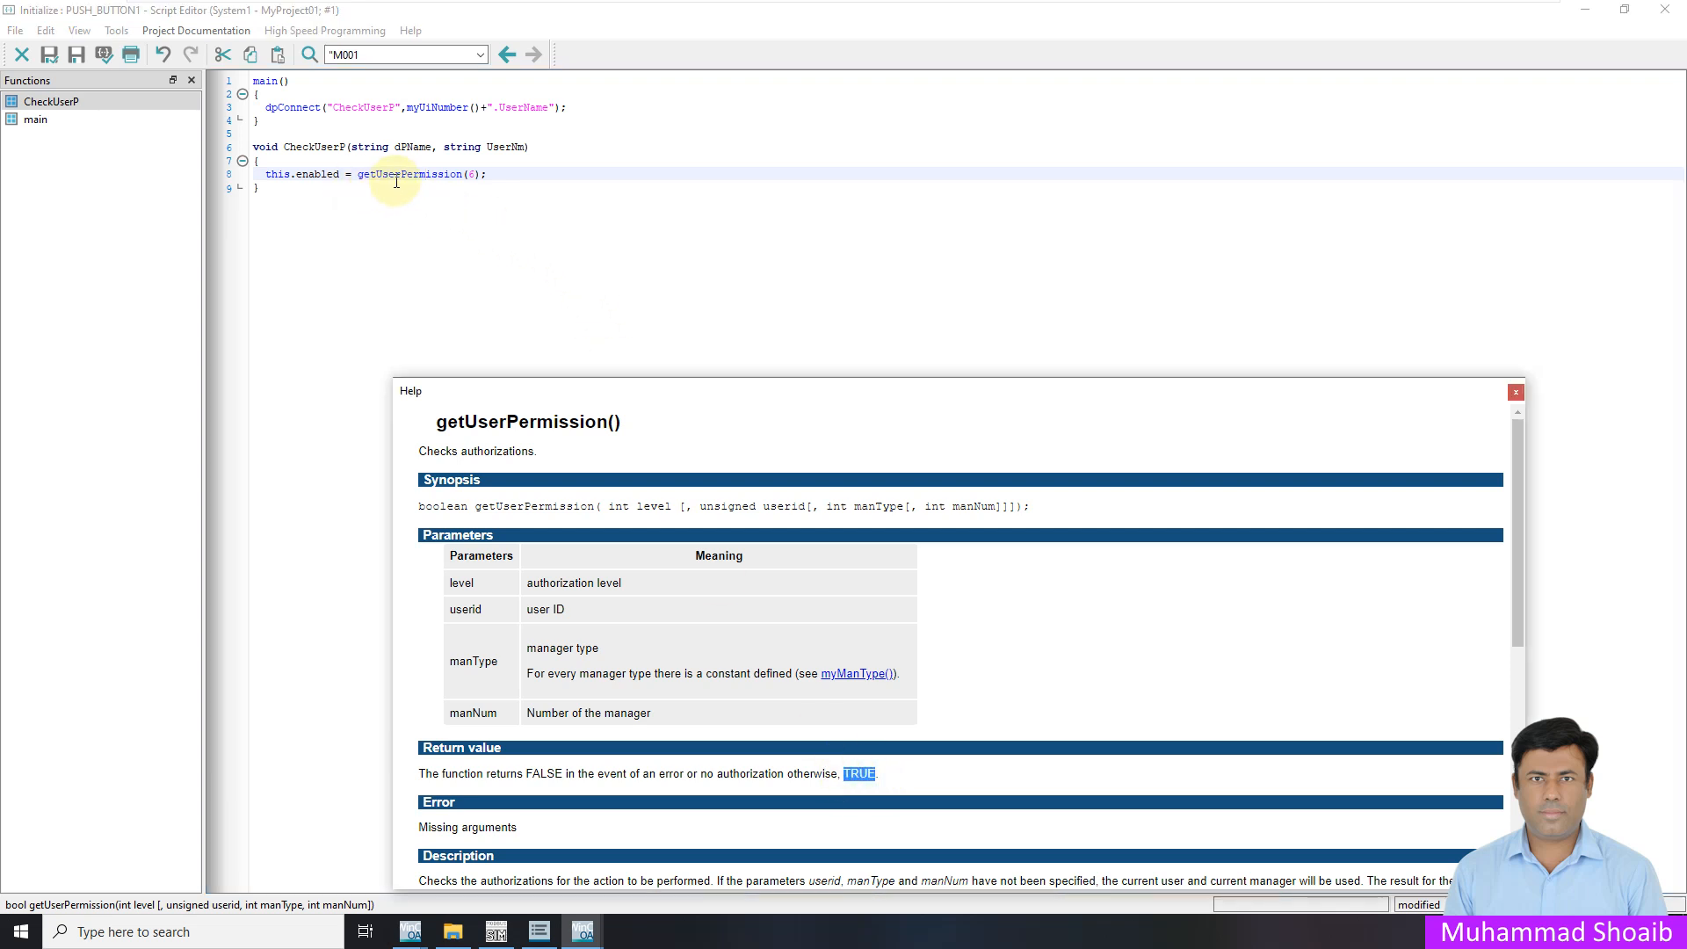
pyautogui.click(1516, 393)
pyautogui.click(600, 265)
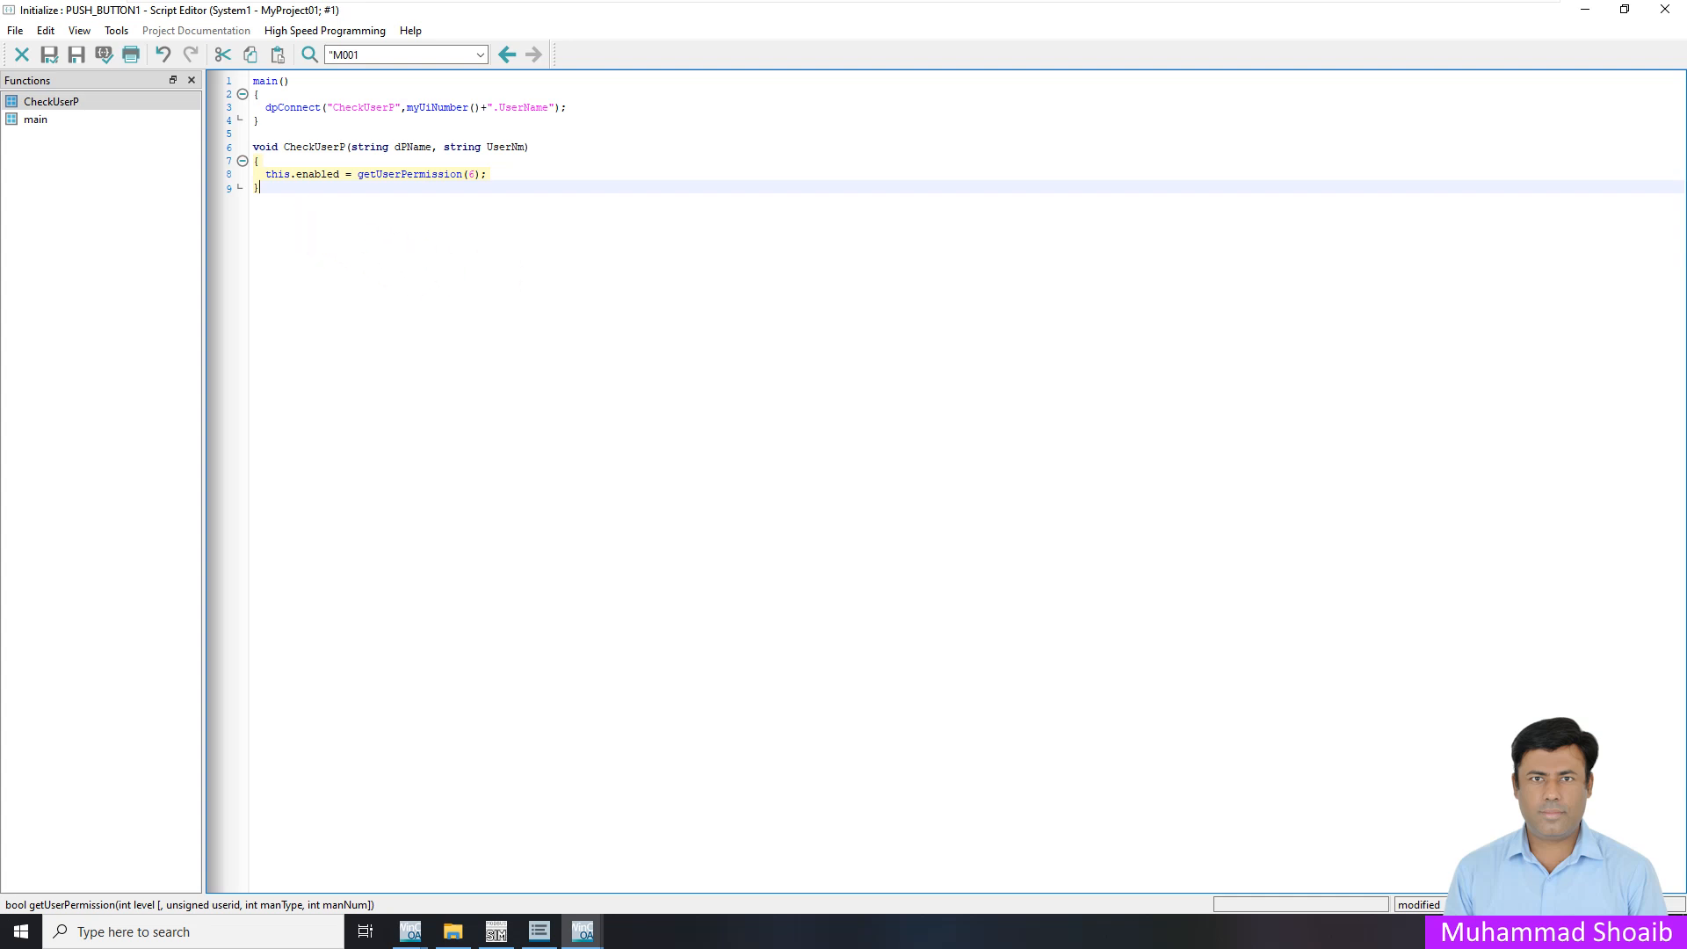
pyautogui.hotkey('ctrl', 's')
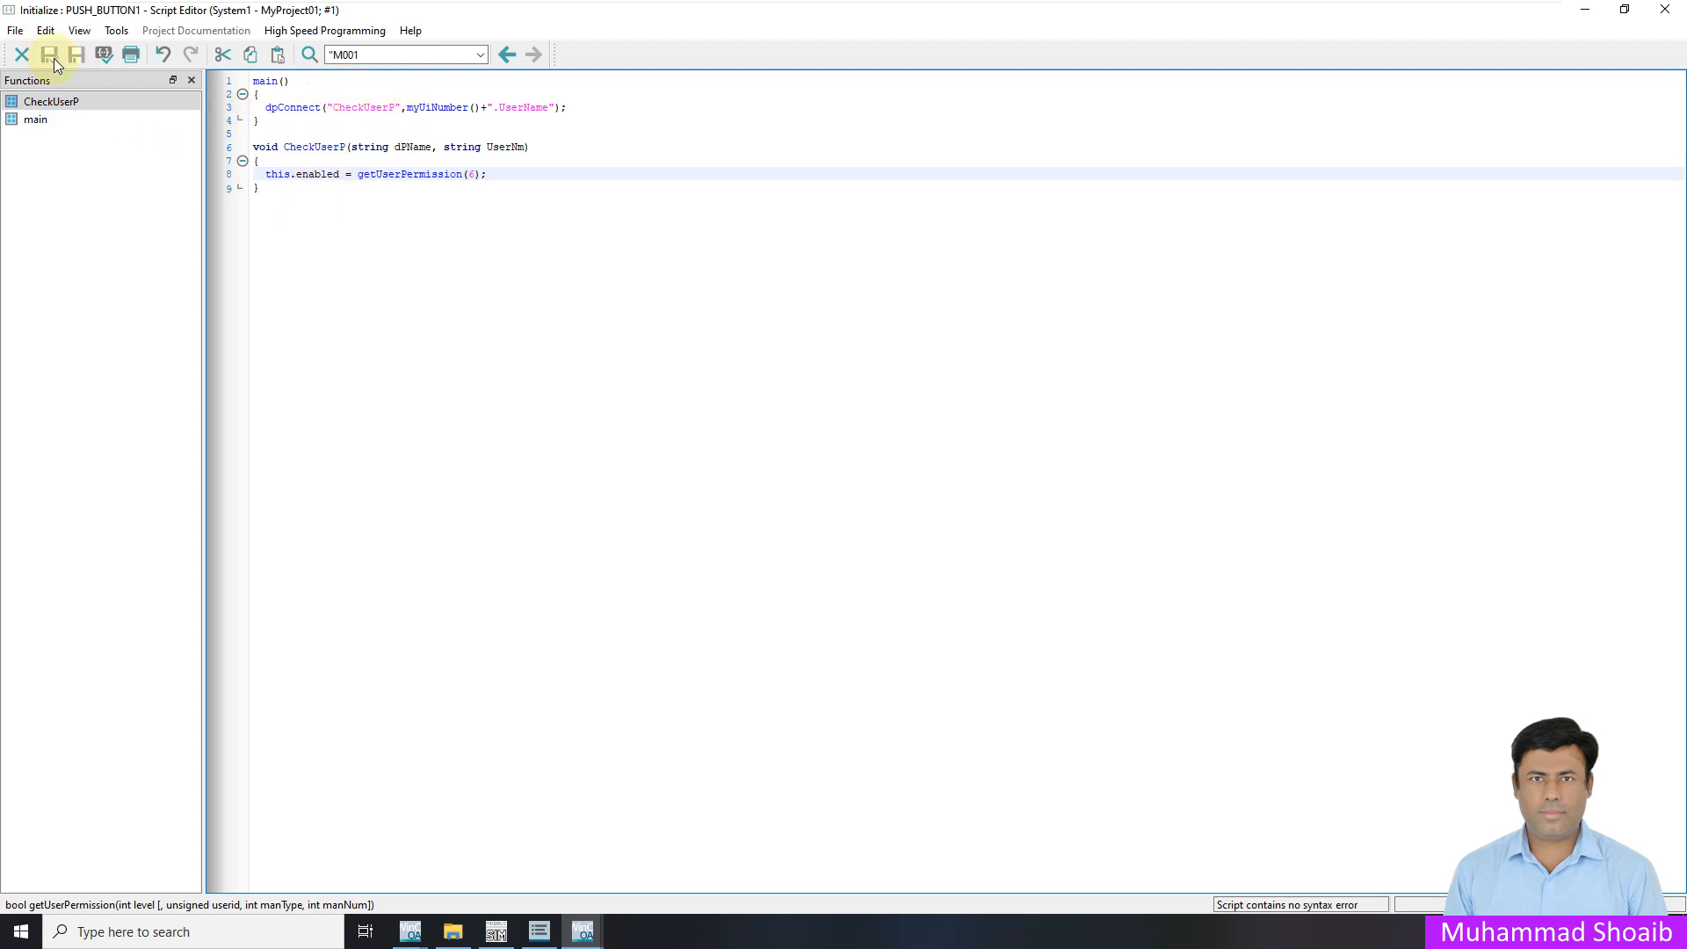
# Reopen the START button's Initialize script, copy all its code, and close the editor
pyautogui.click(22, 54)
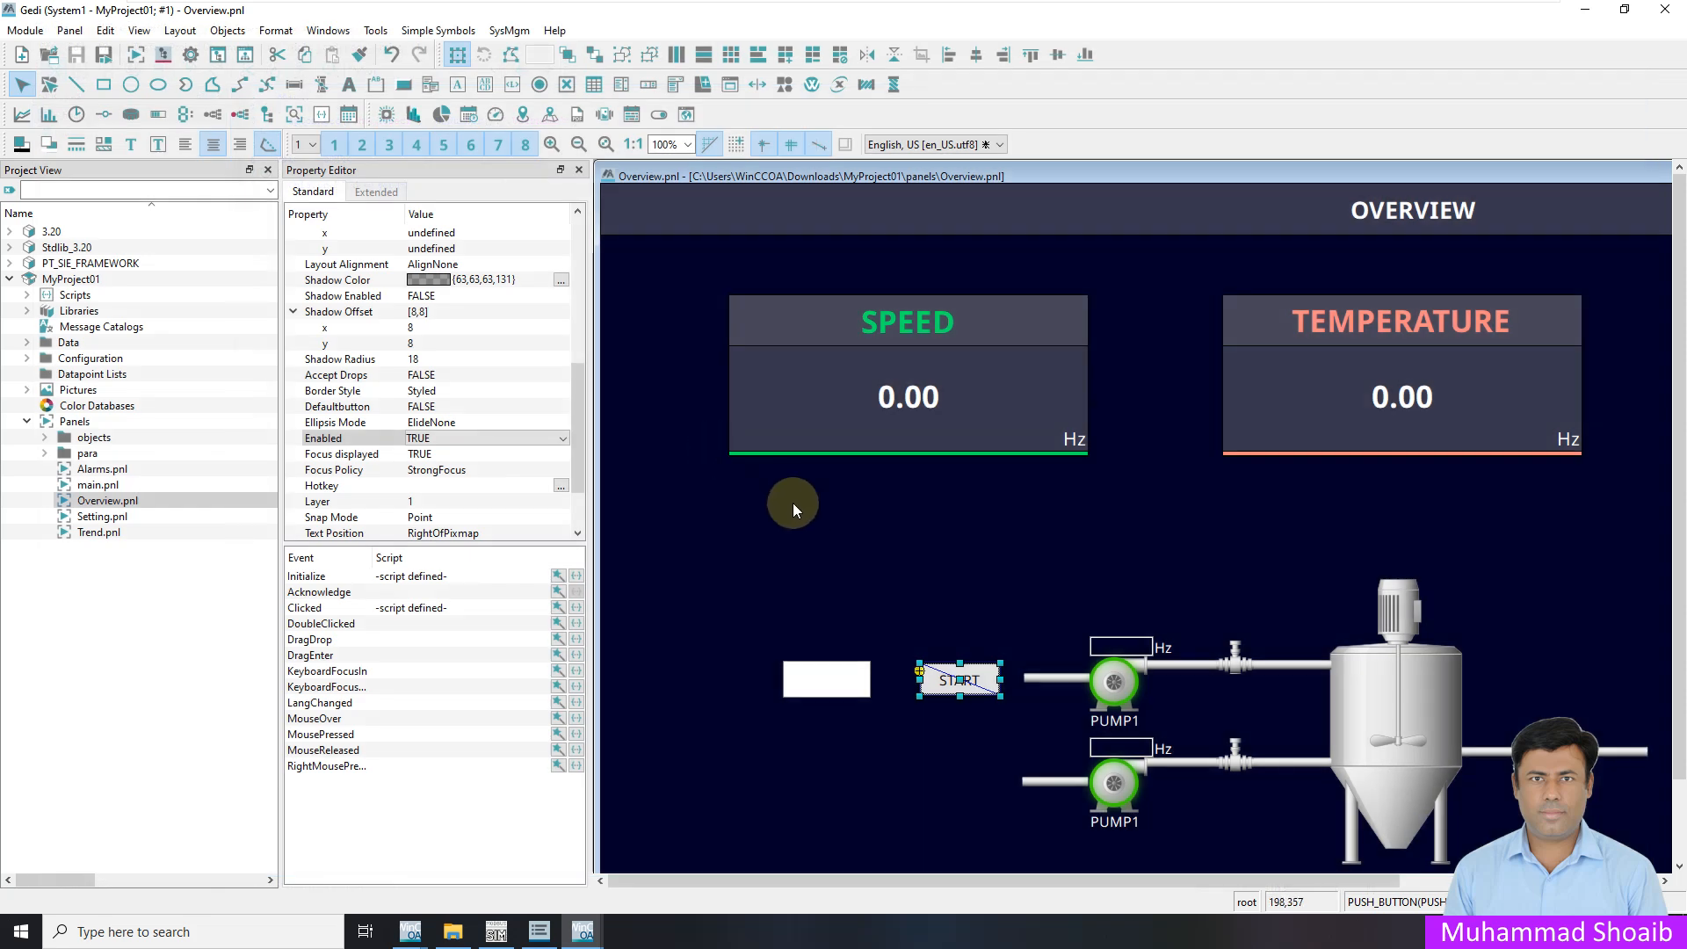
pyautogui.click(576, 576)
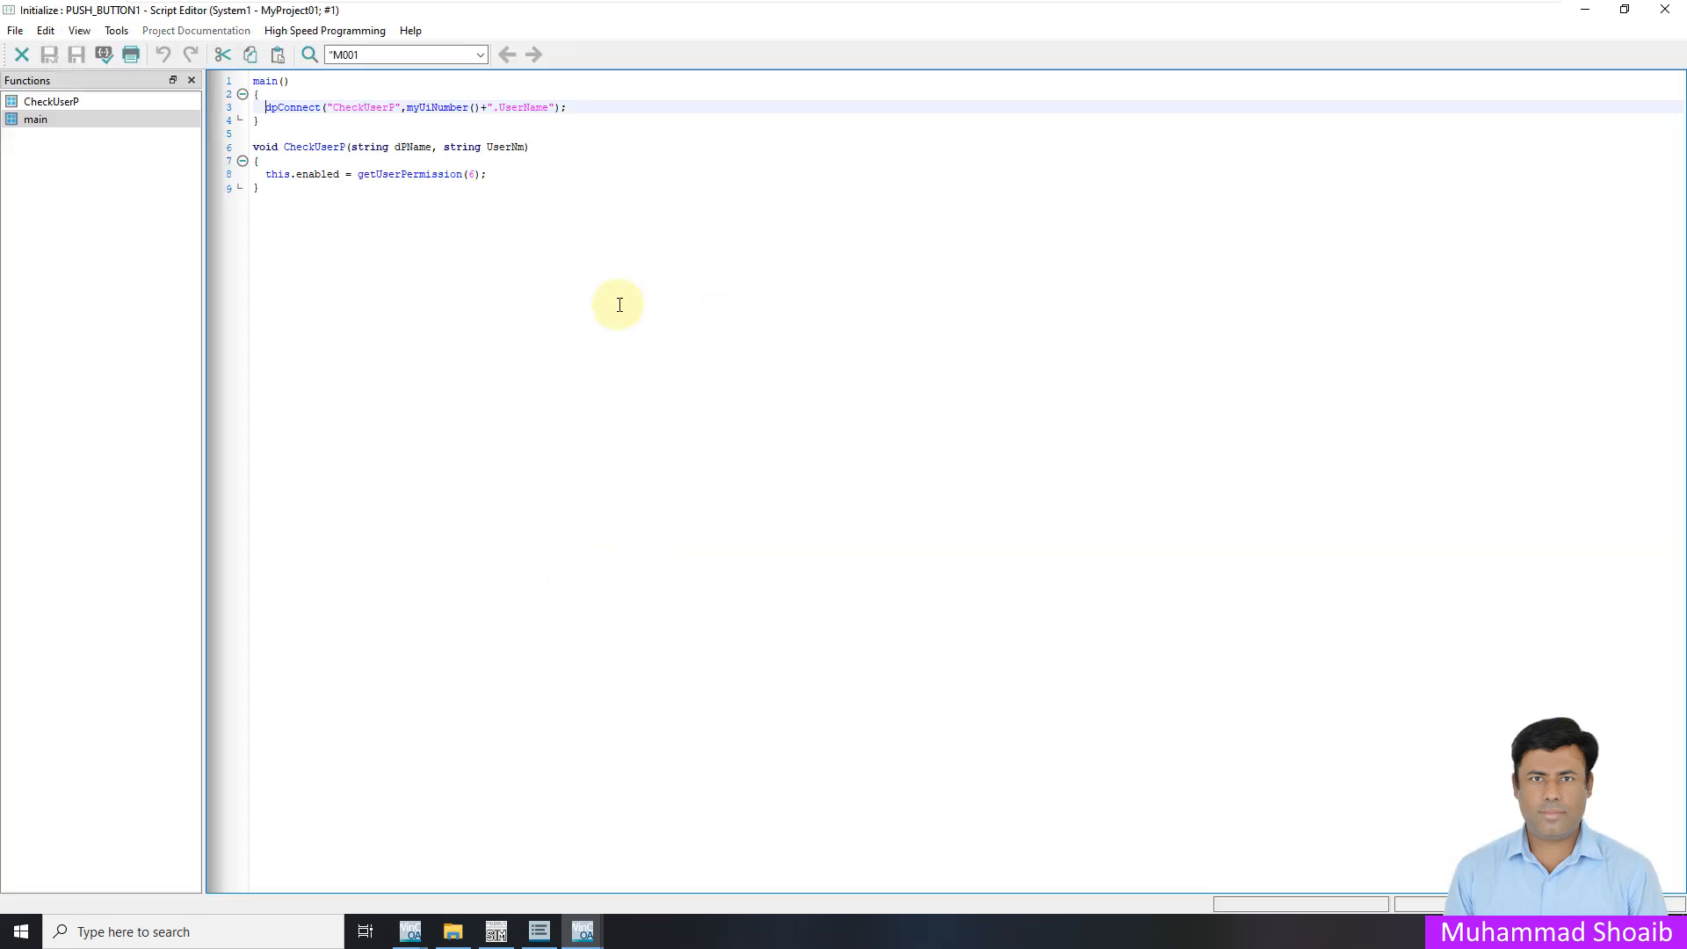
pyautogui.moveTo(262, 190); pyautogui.dragTo(251, 84)
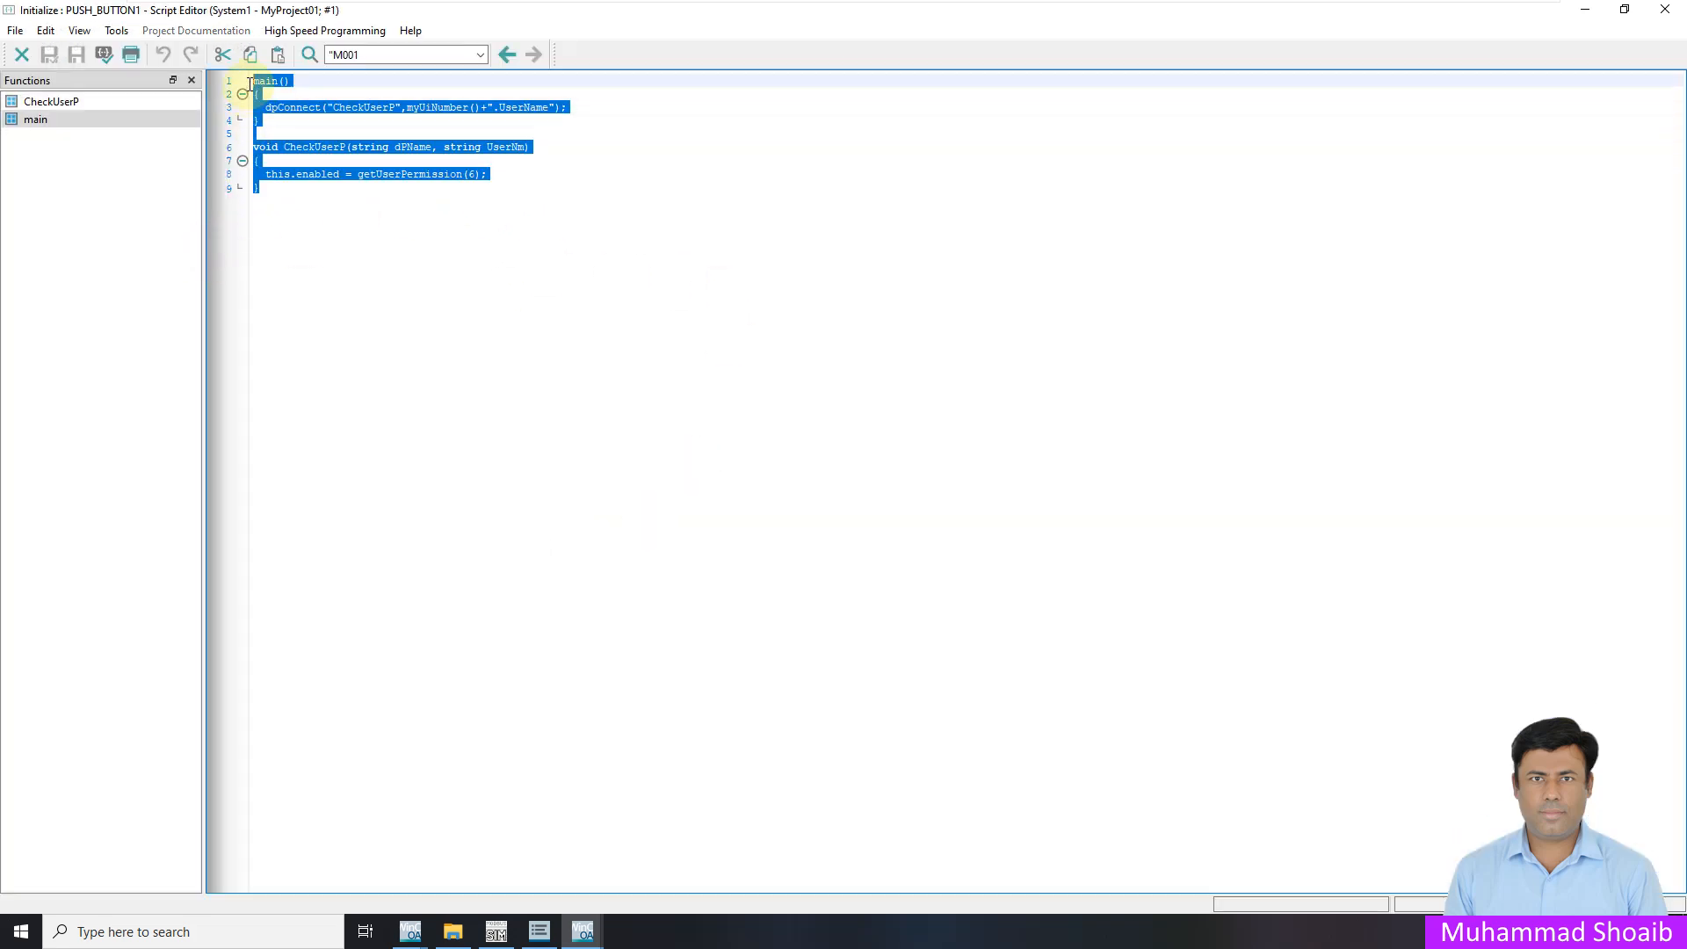
pyautogui.rightClick(265, 105)
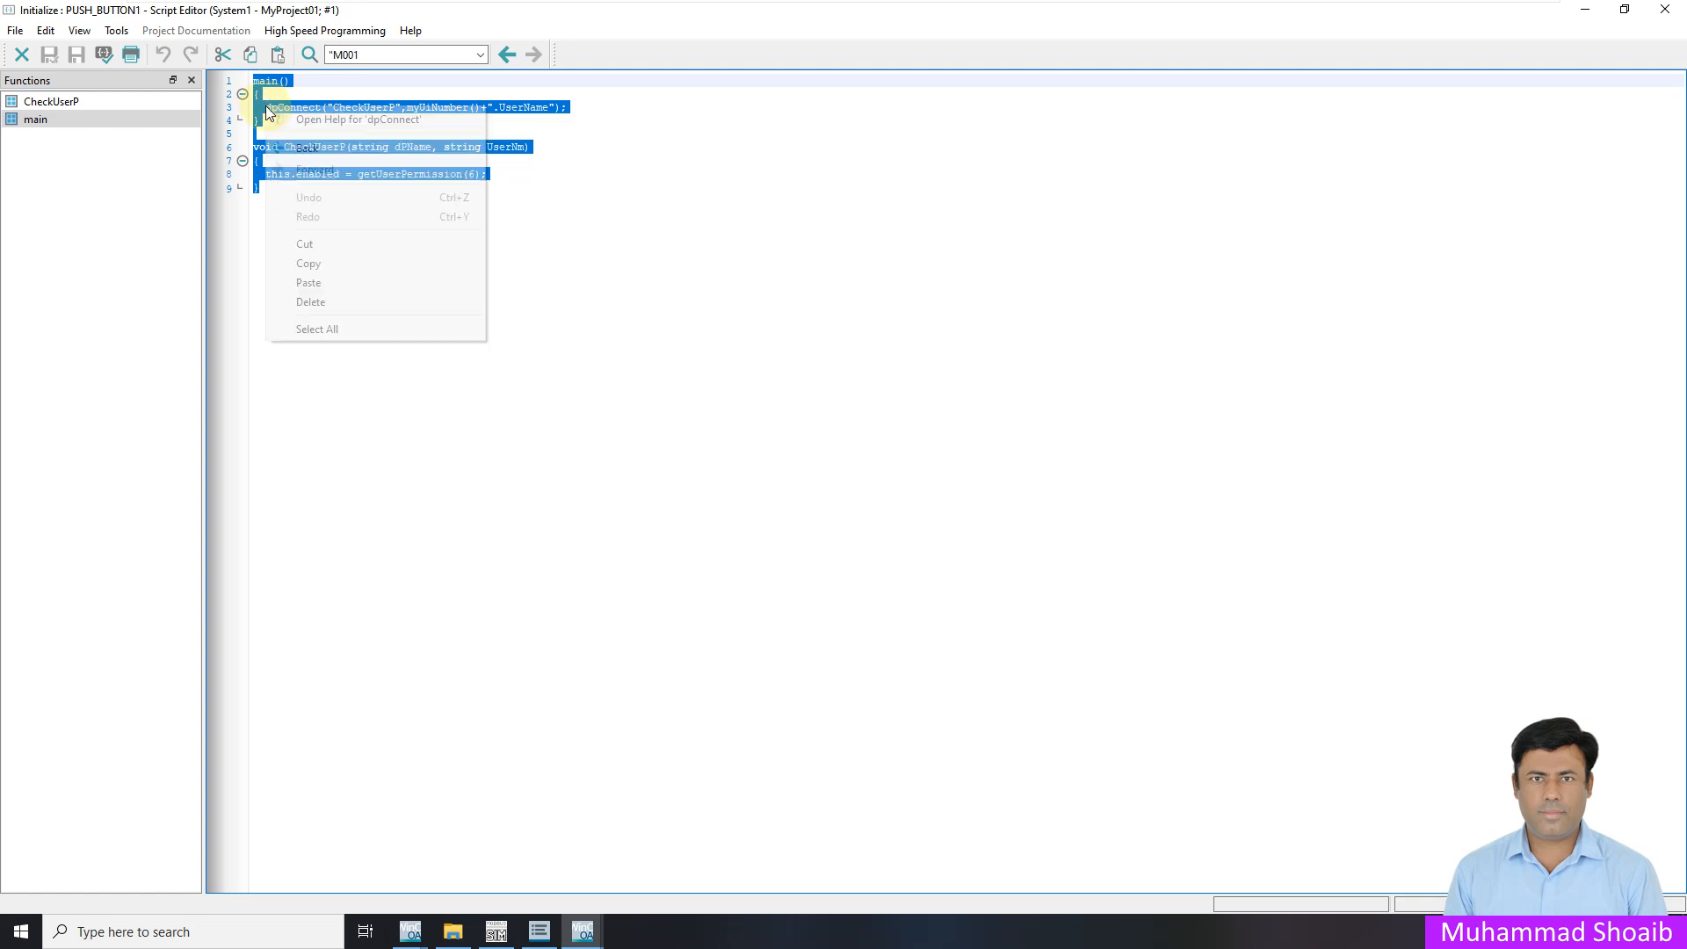
pyautogui.click(324, 265)
pyautogui.click(462, 190)
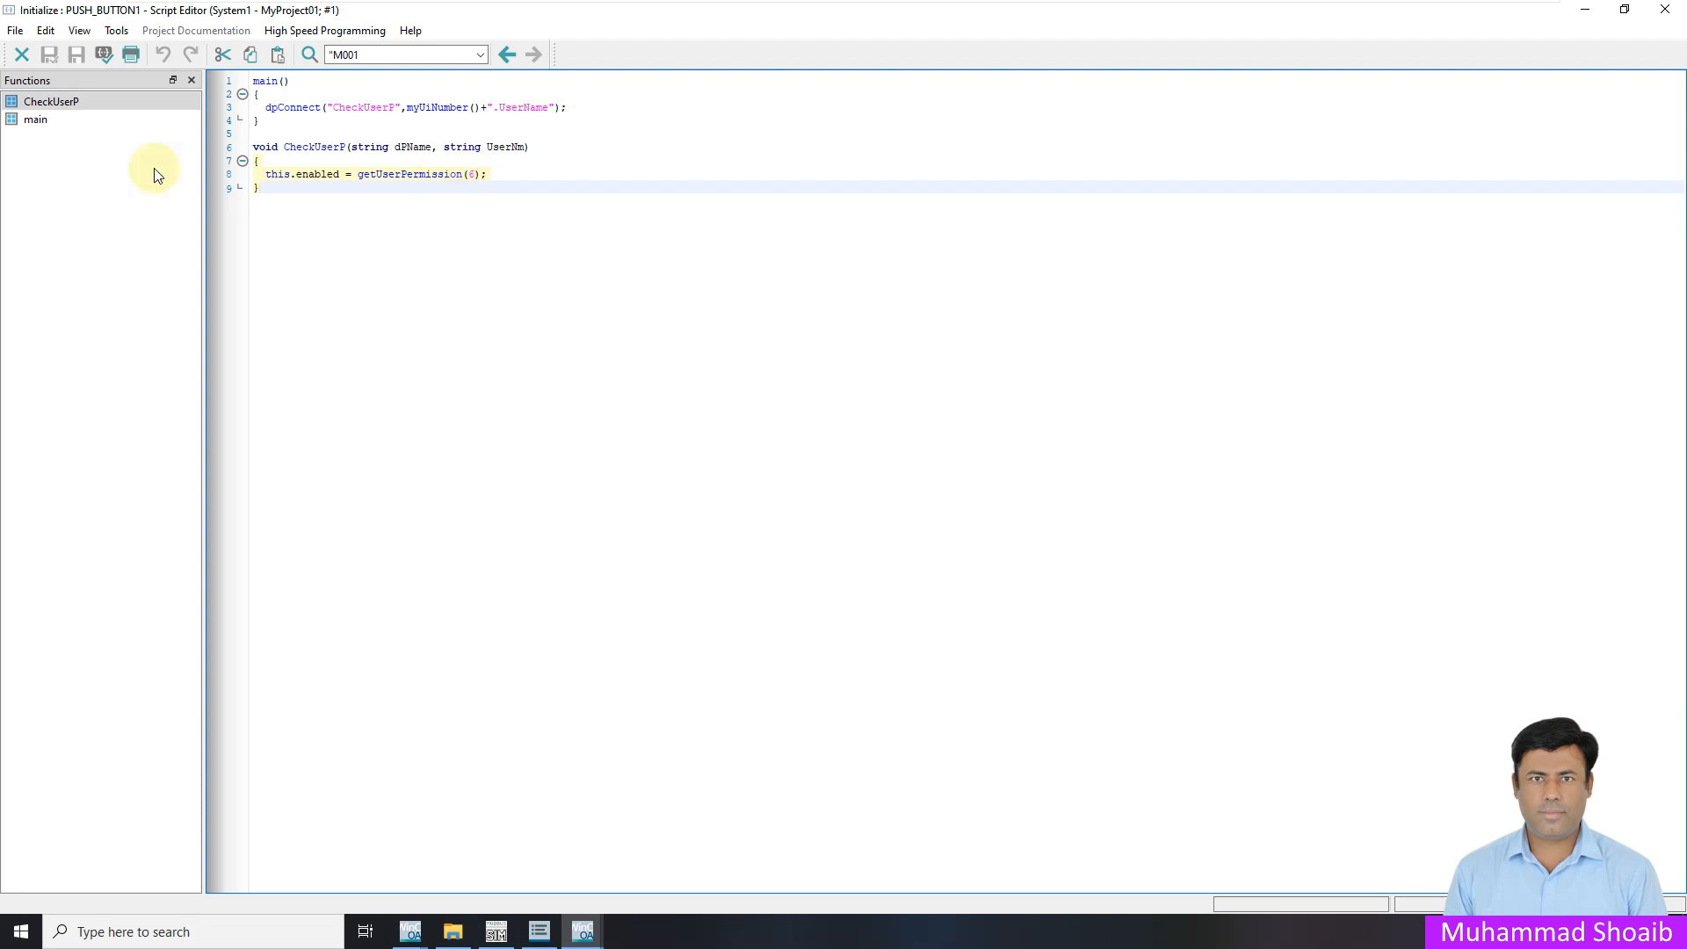
pyautogui.click(21, 54)
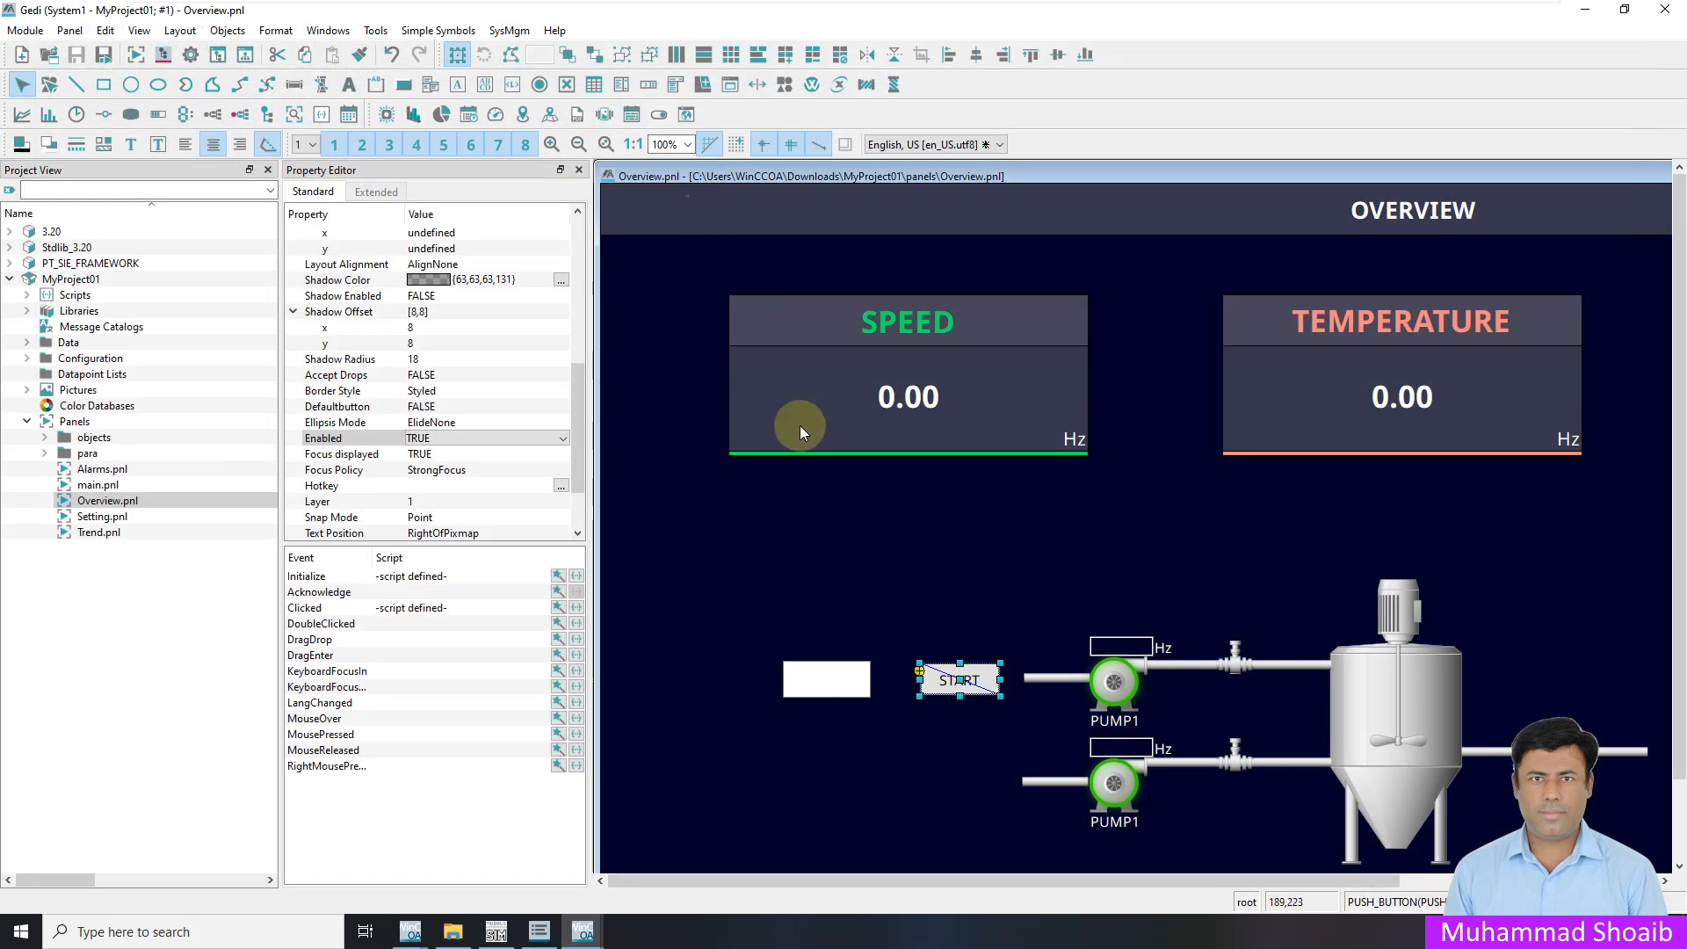
# Paste the copied script into TEXT_FIELD2's Initialize event, change it to getUserPermission(7), and save
pyautogui.click(831, 684)
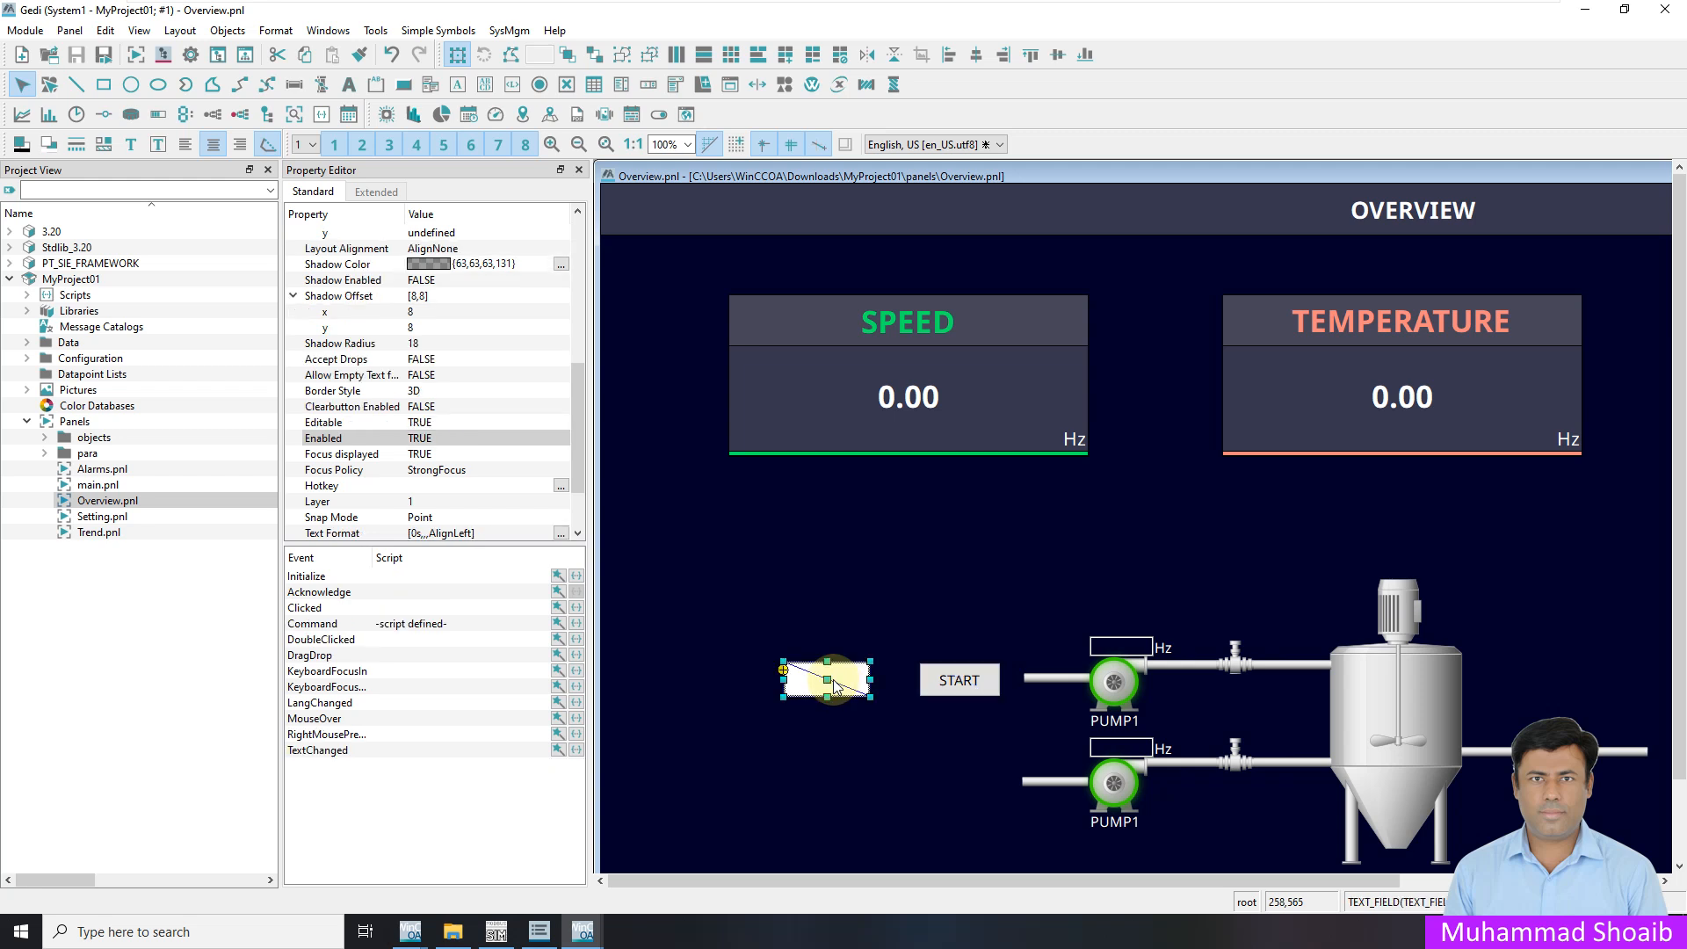
pyautogui.click(578, 577)
pyautogui.moveTo(254, 81); pyautogui.dragTo(271, 153)
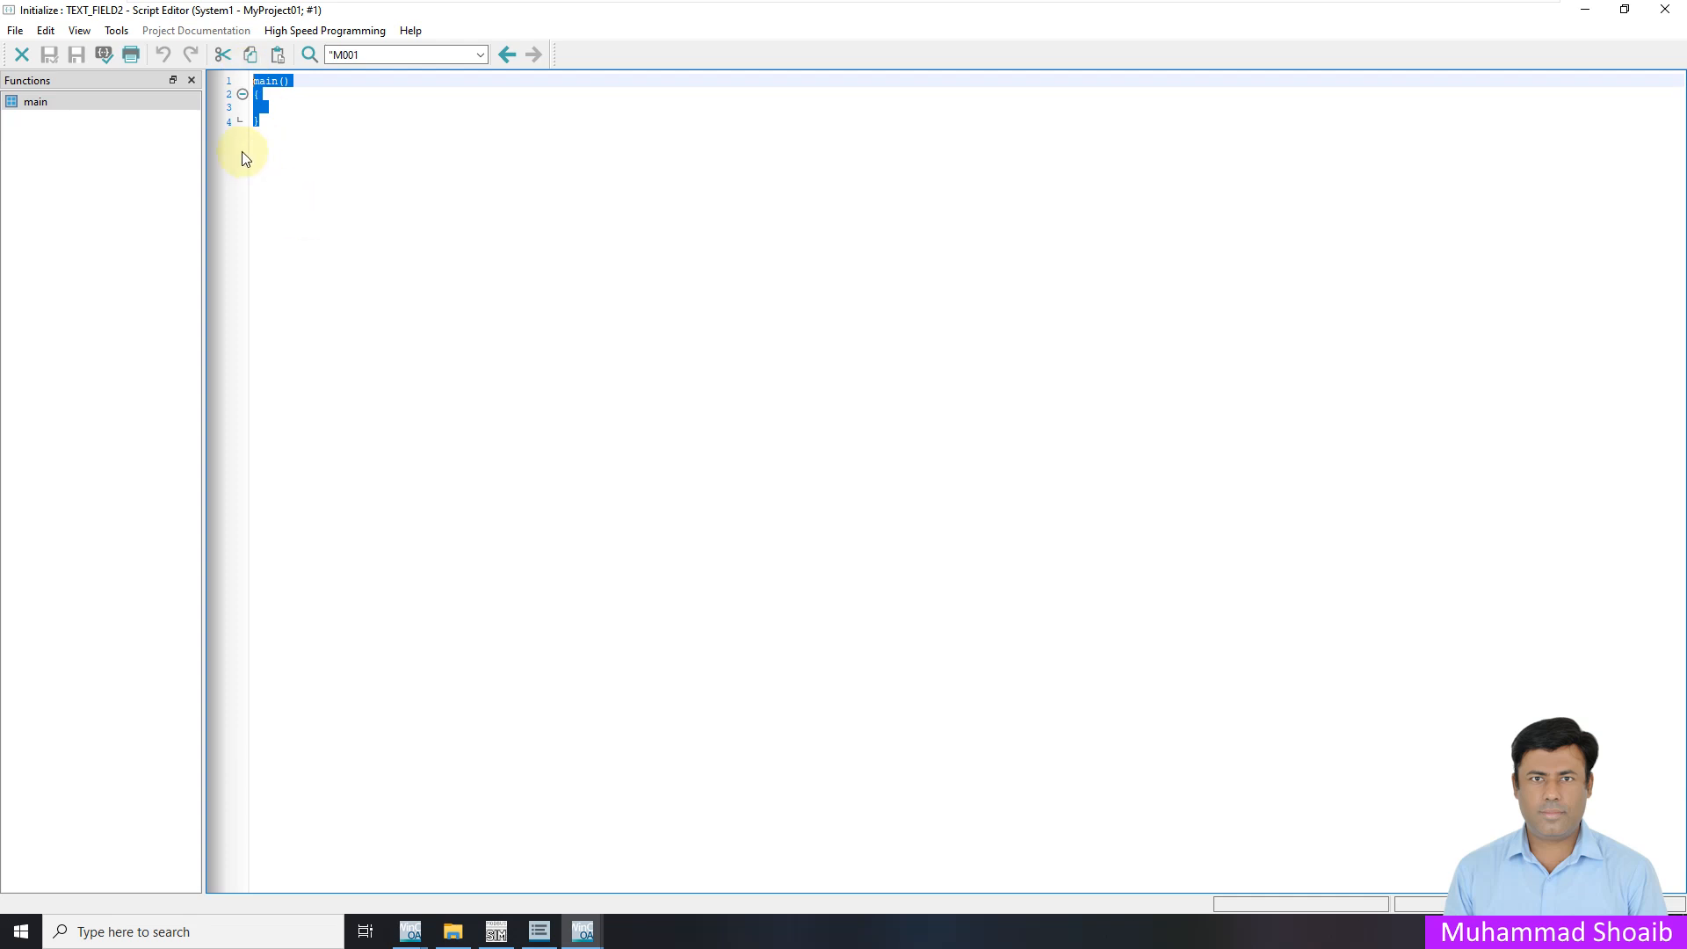
pyautogui.hotkey('ctrl', 'v')
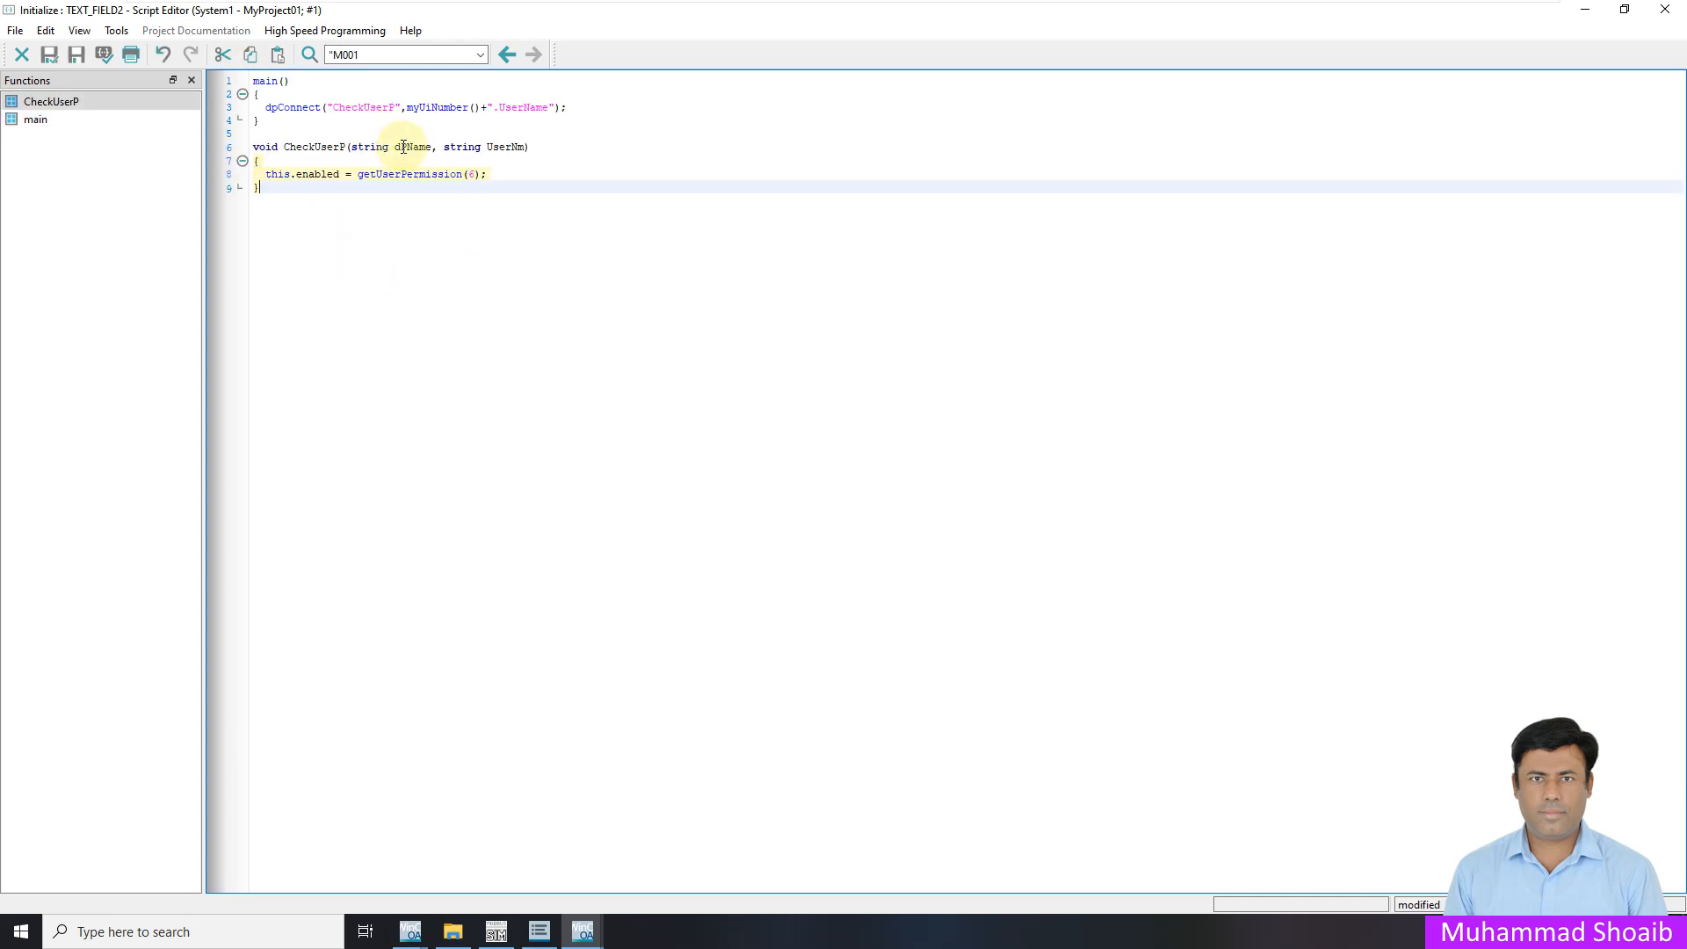
pyautogui.click(473, 175)
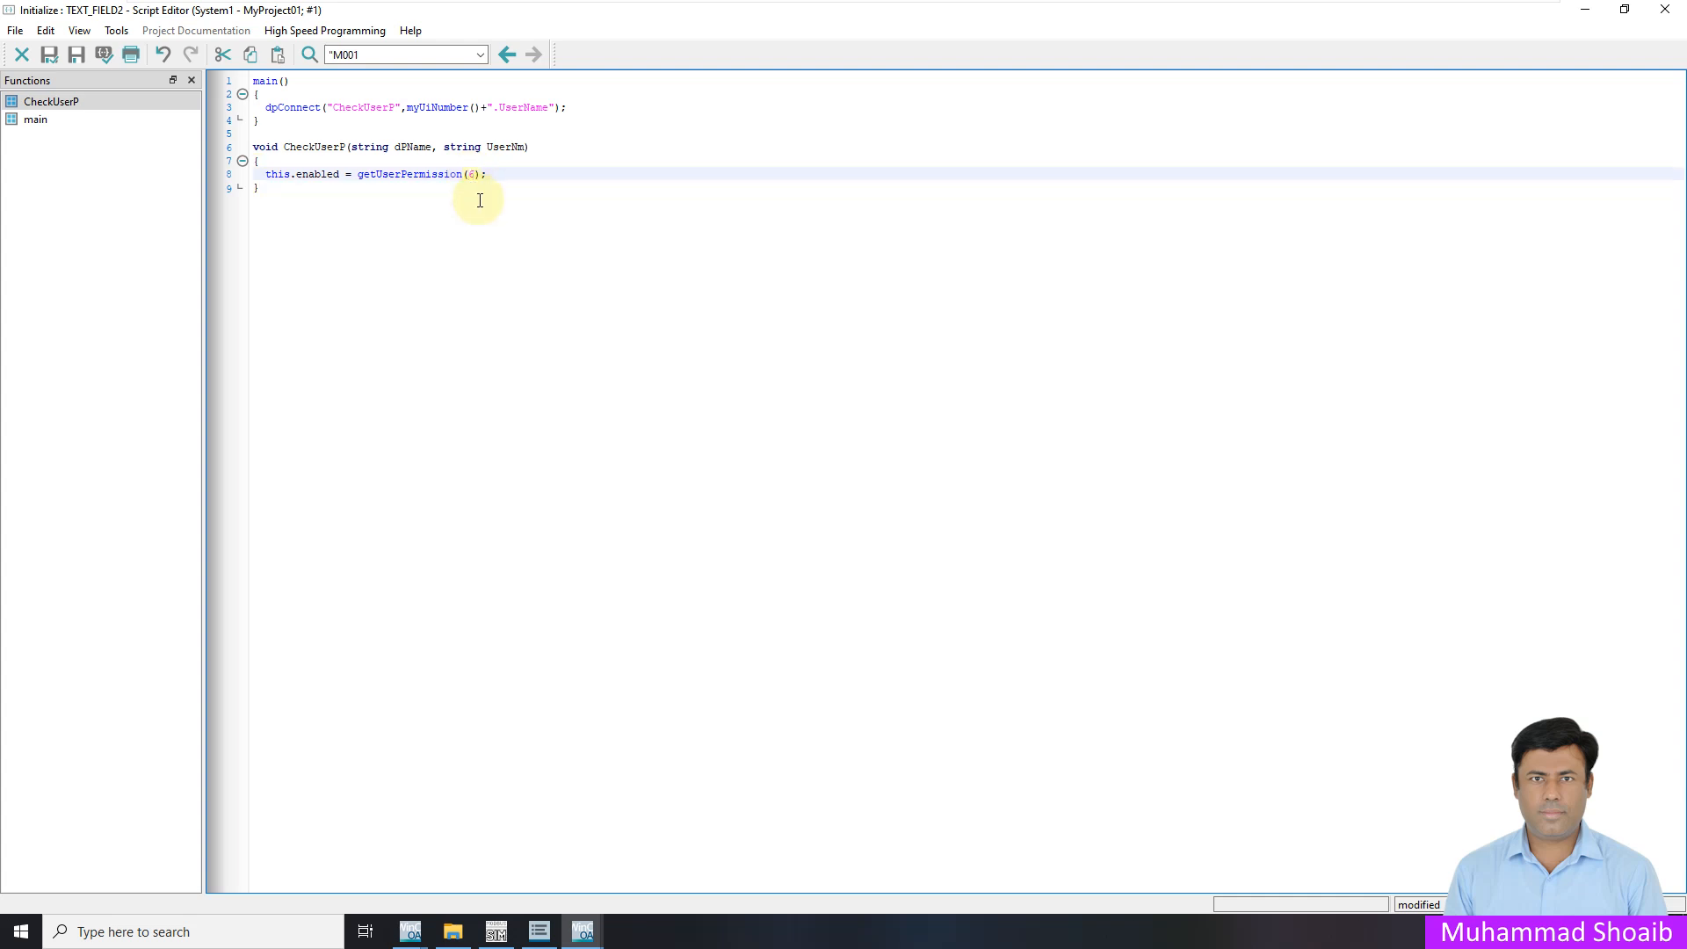
pyautogui.click(491, 249)
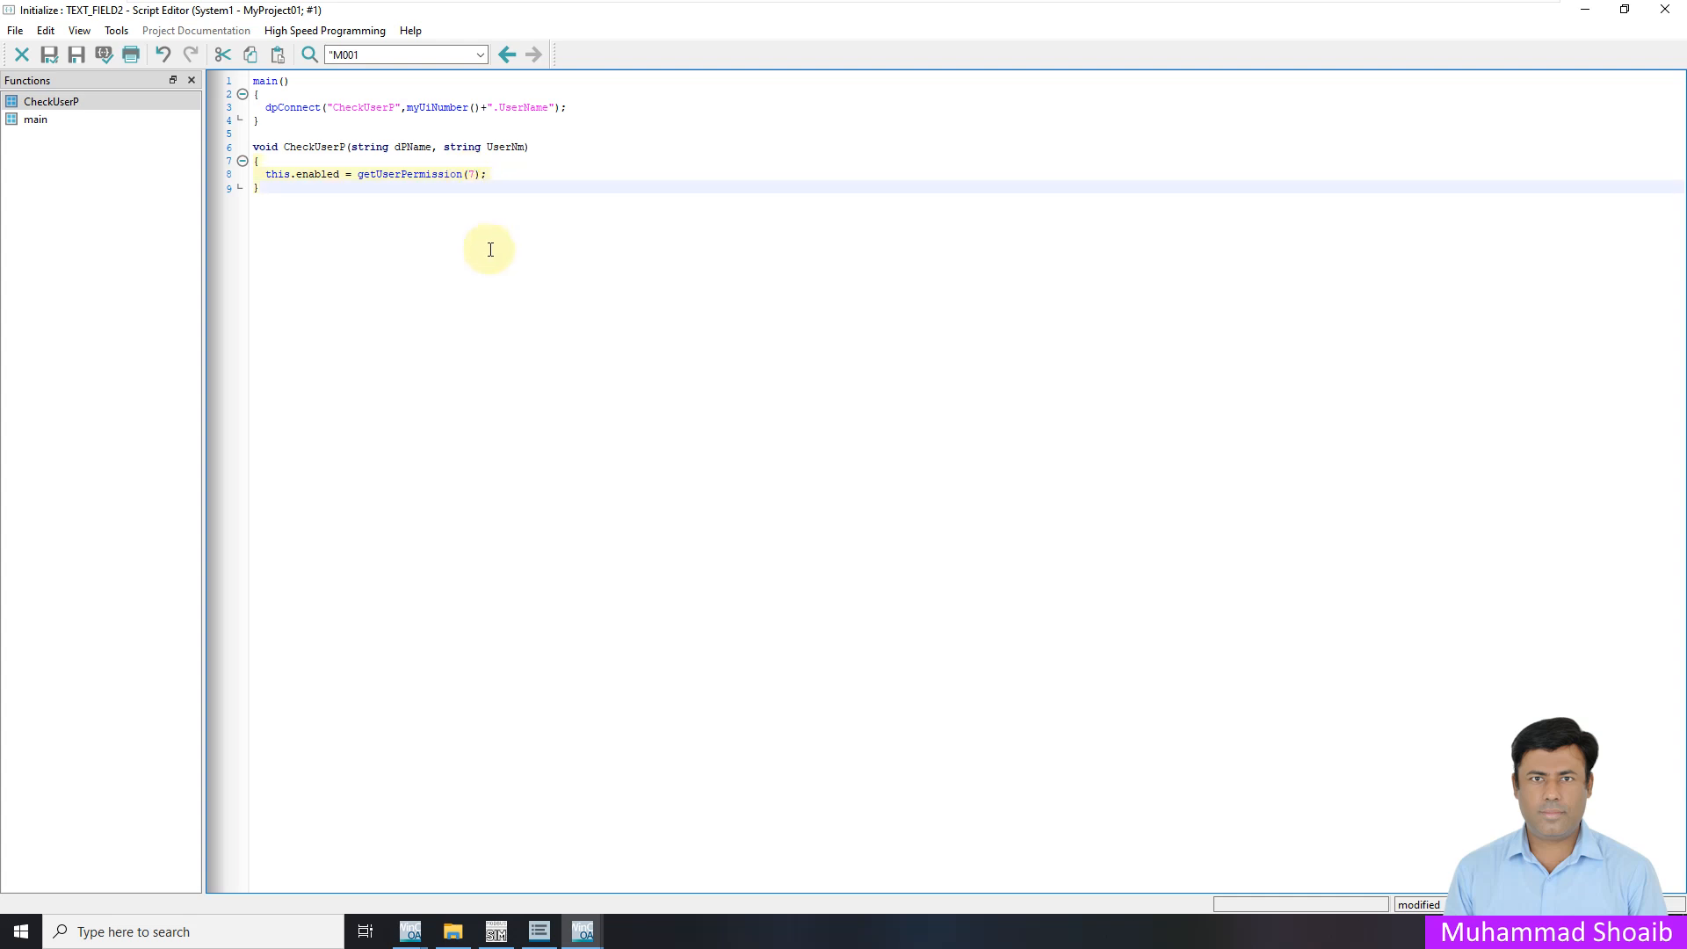
pyautogui.click(46, 56)
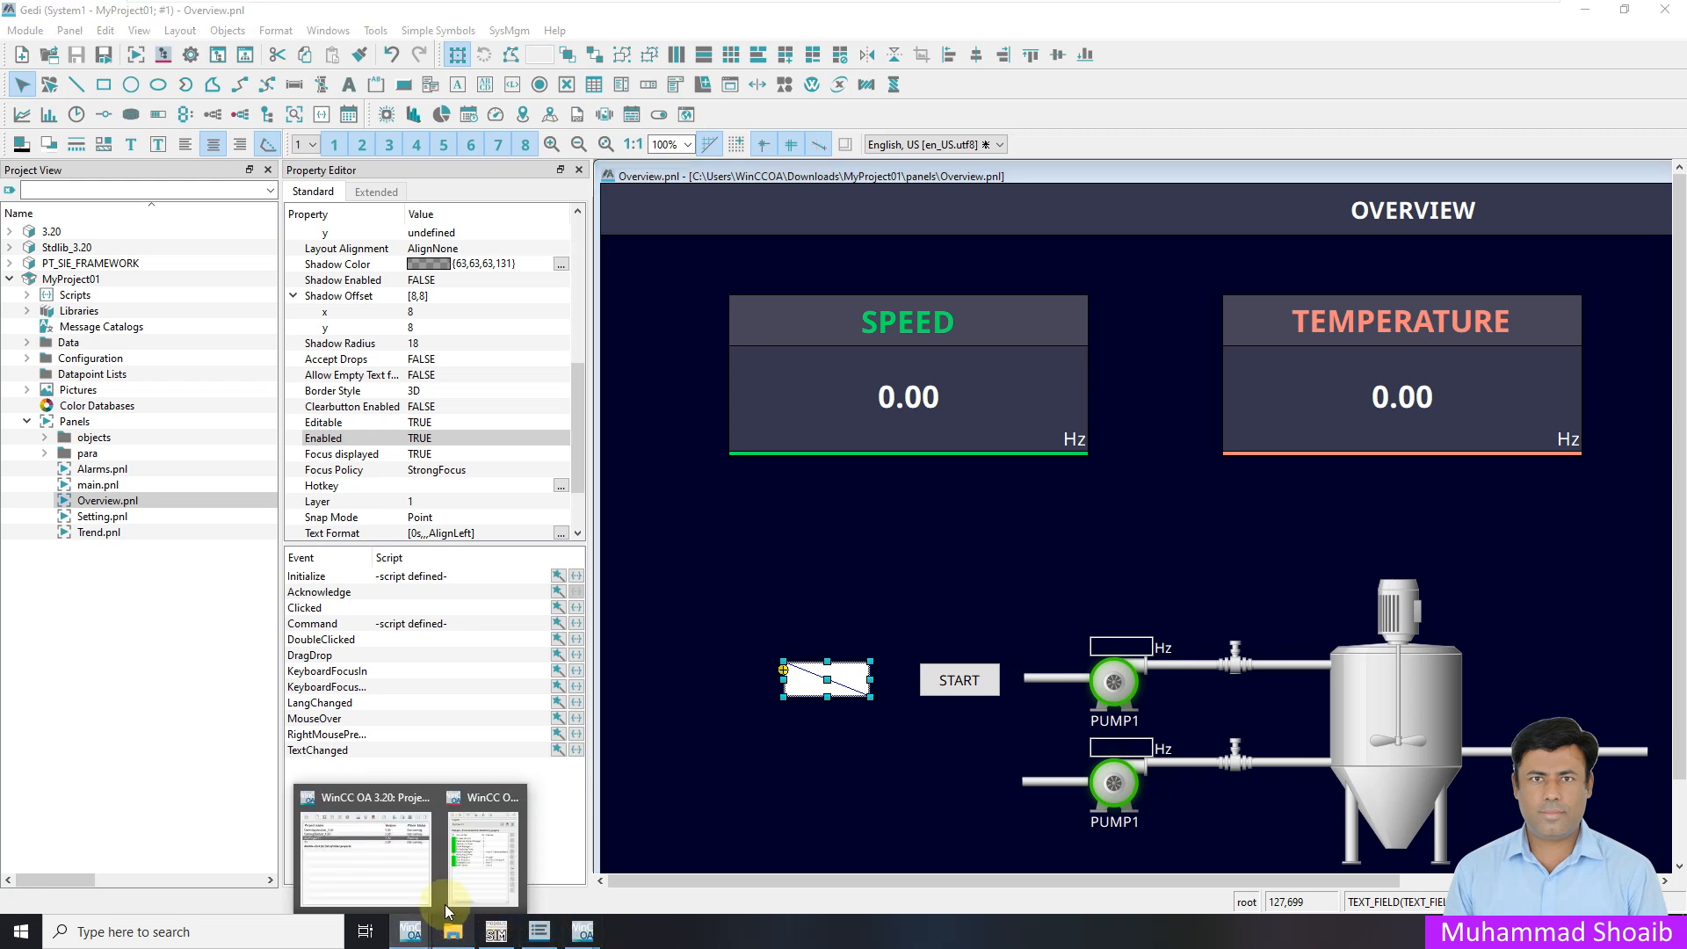
# Stop and restart the User Interface 2 manager in the Console, then log in with a username
pyautogui.click(470, 892)
pyautogui.click(1523, 376)
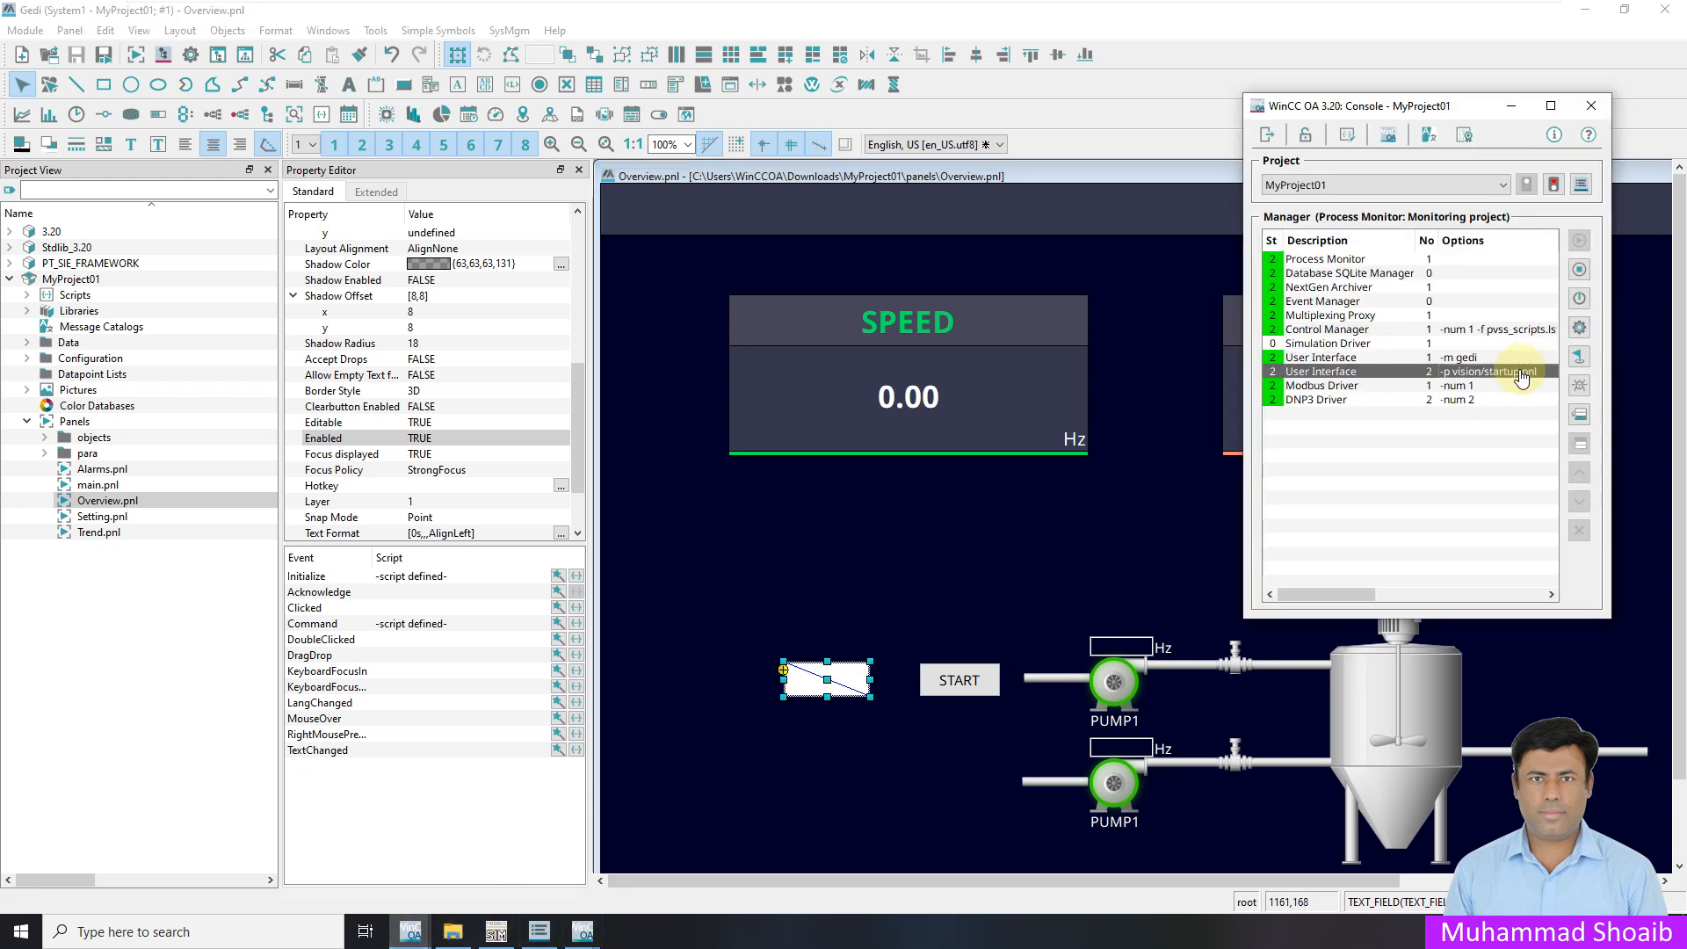
pyautogui.click(1580, 272)
pyautogui.click(1452, 417)
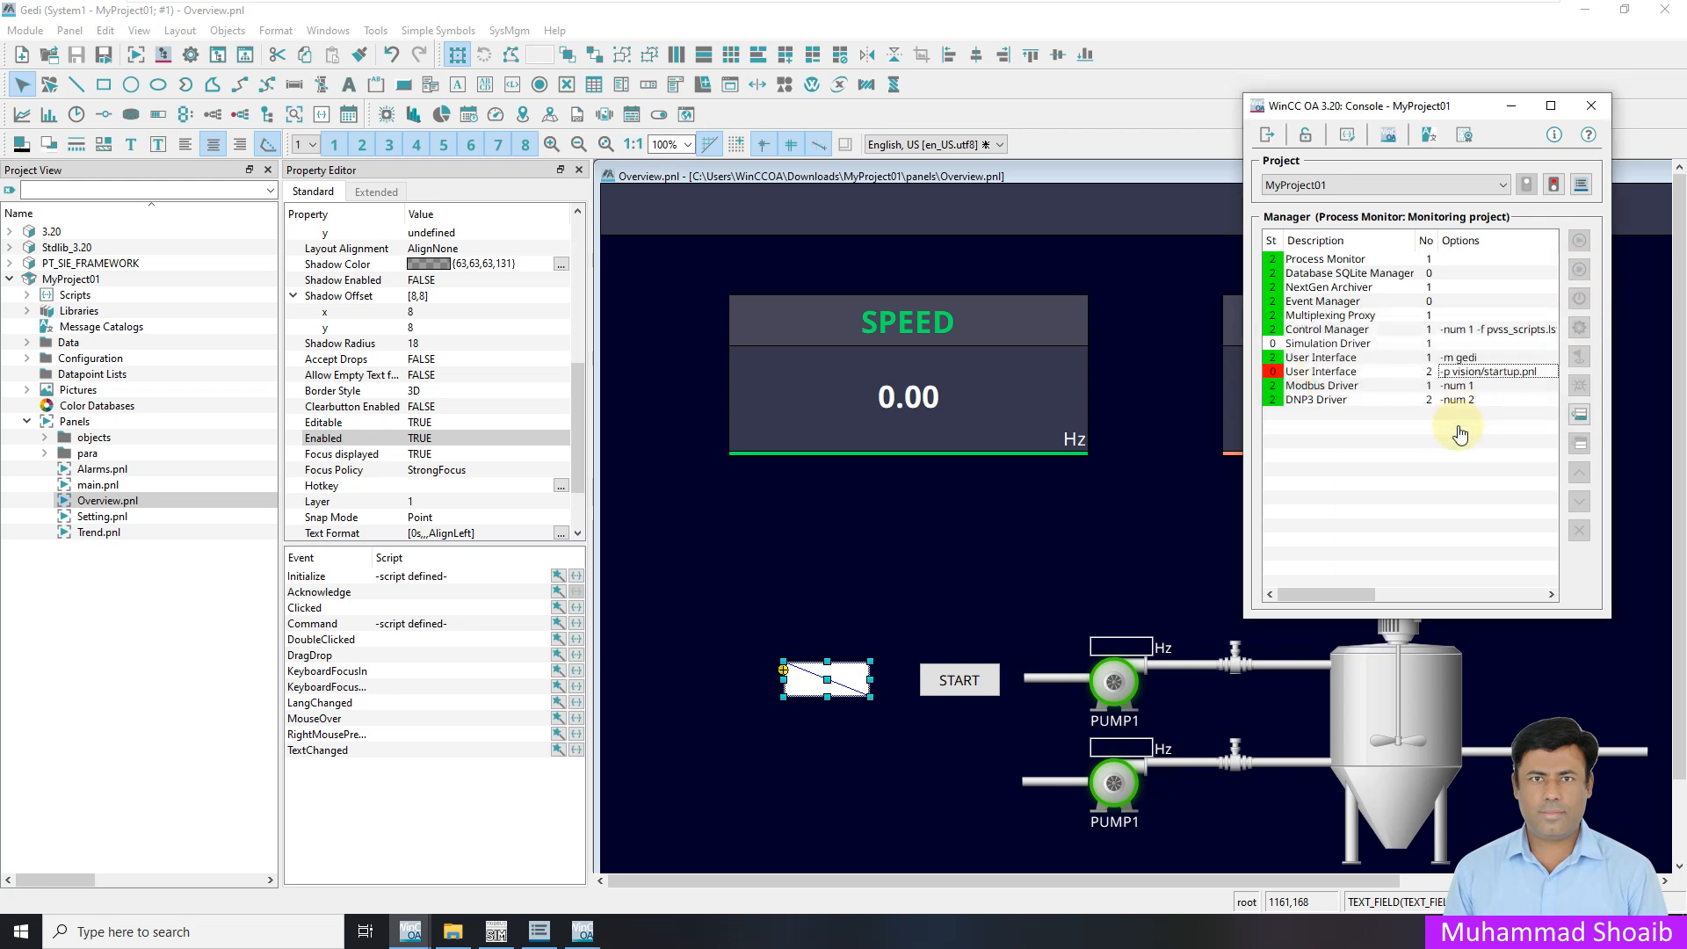
pyautogui.click(1478, 374)
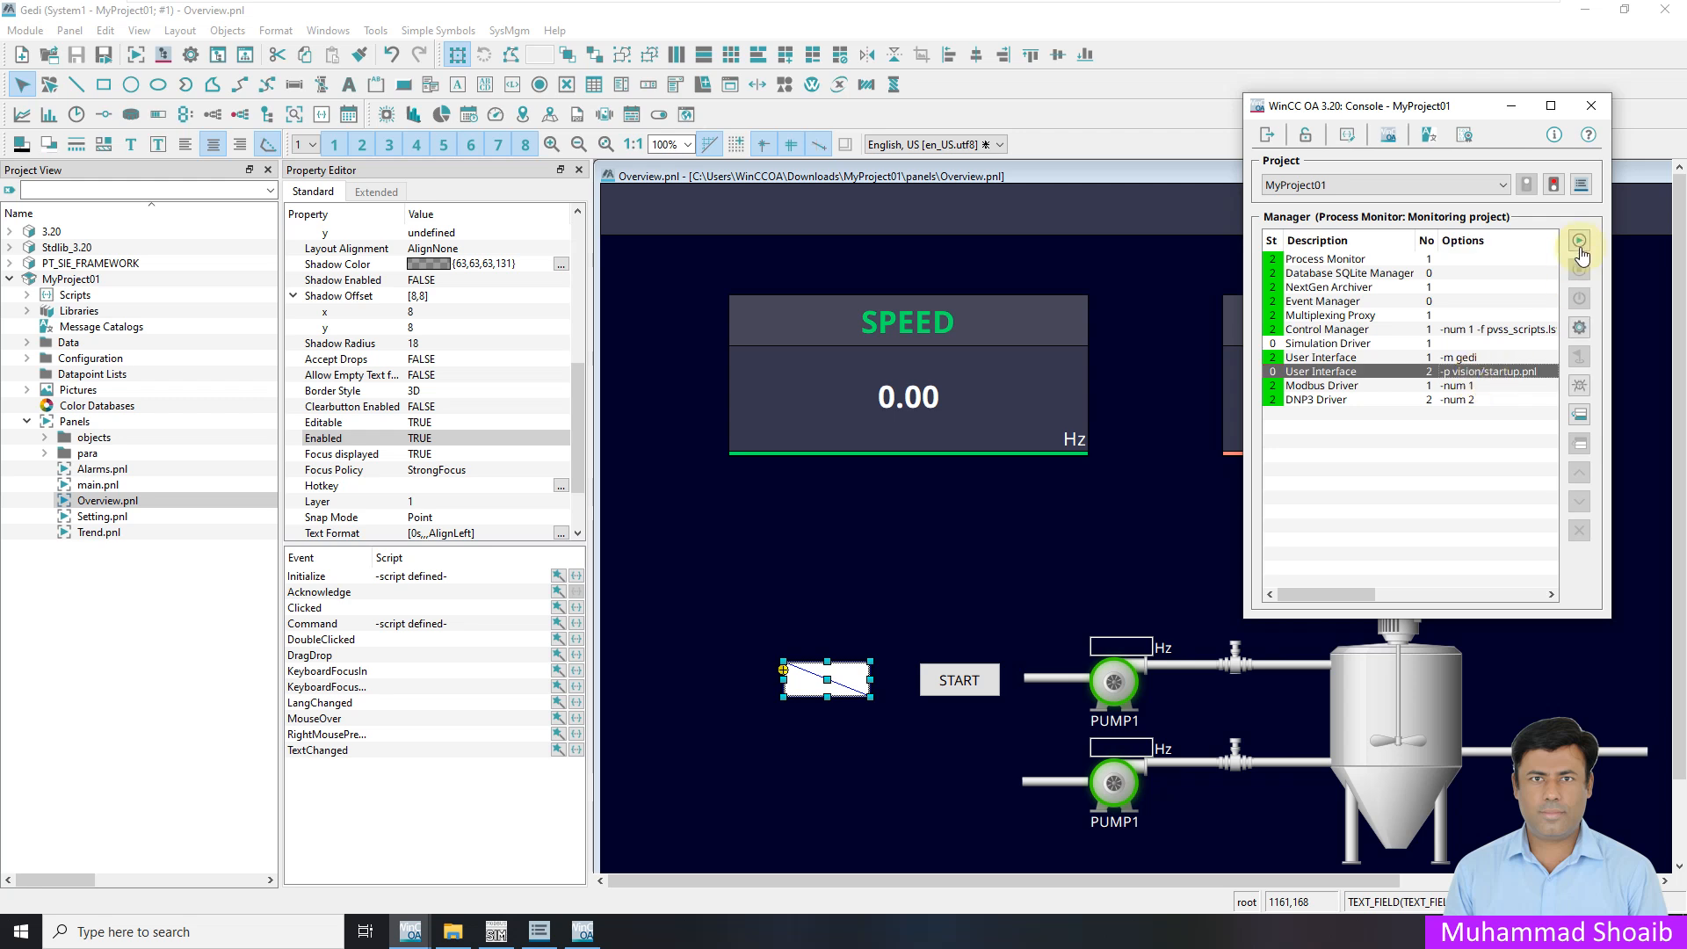
pyautogui.click(1579, 242)
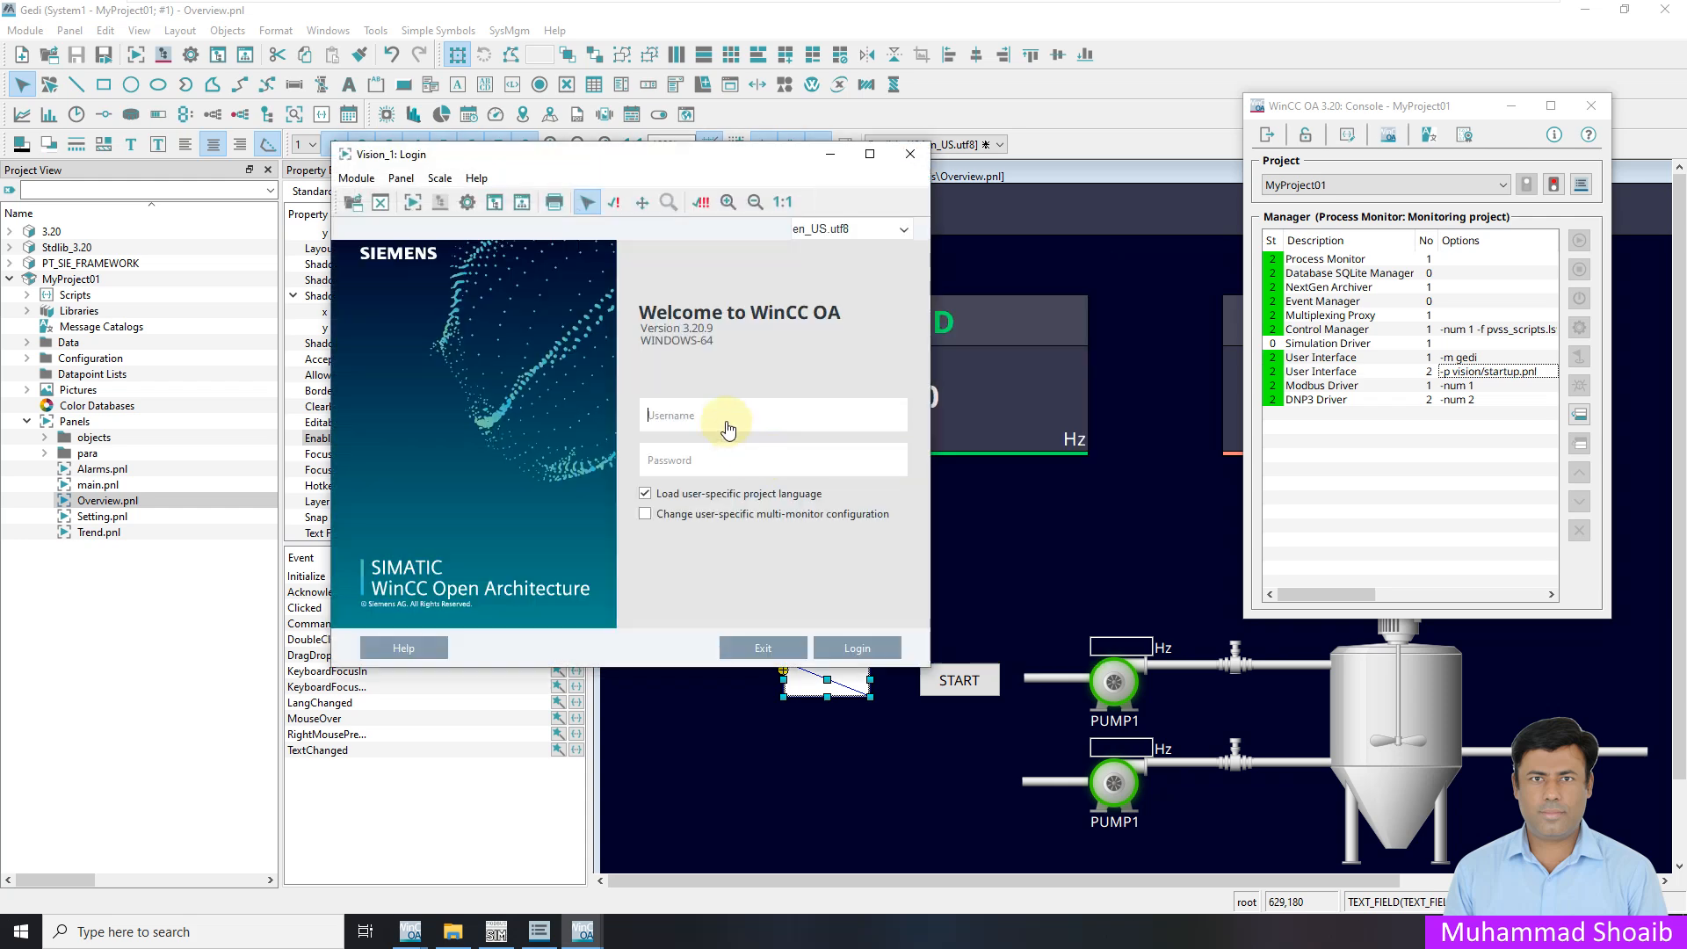
pyautogui.write('root')
pyautogui.click(878, 642)
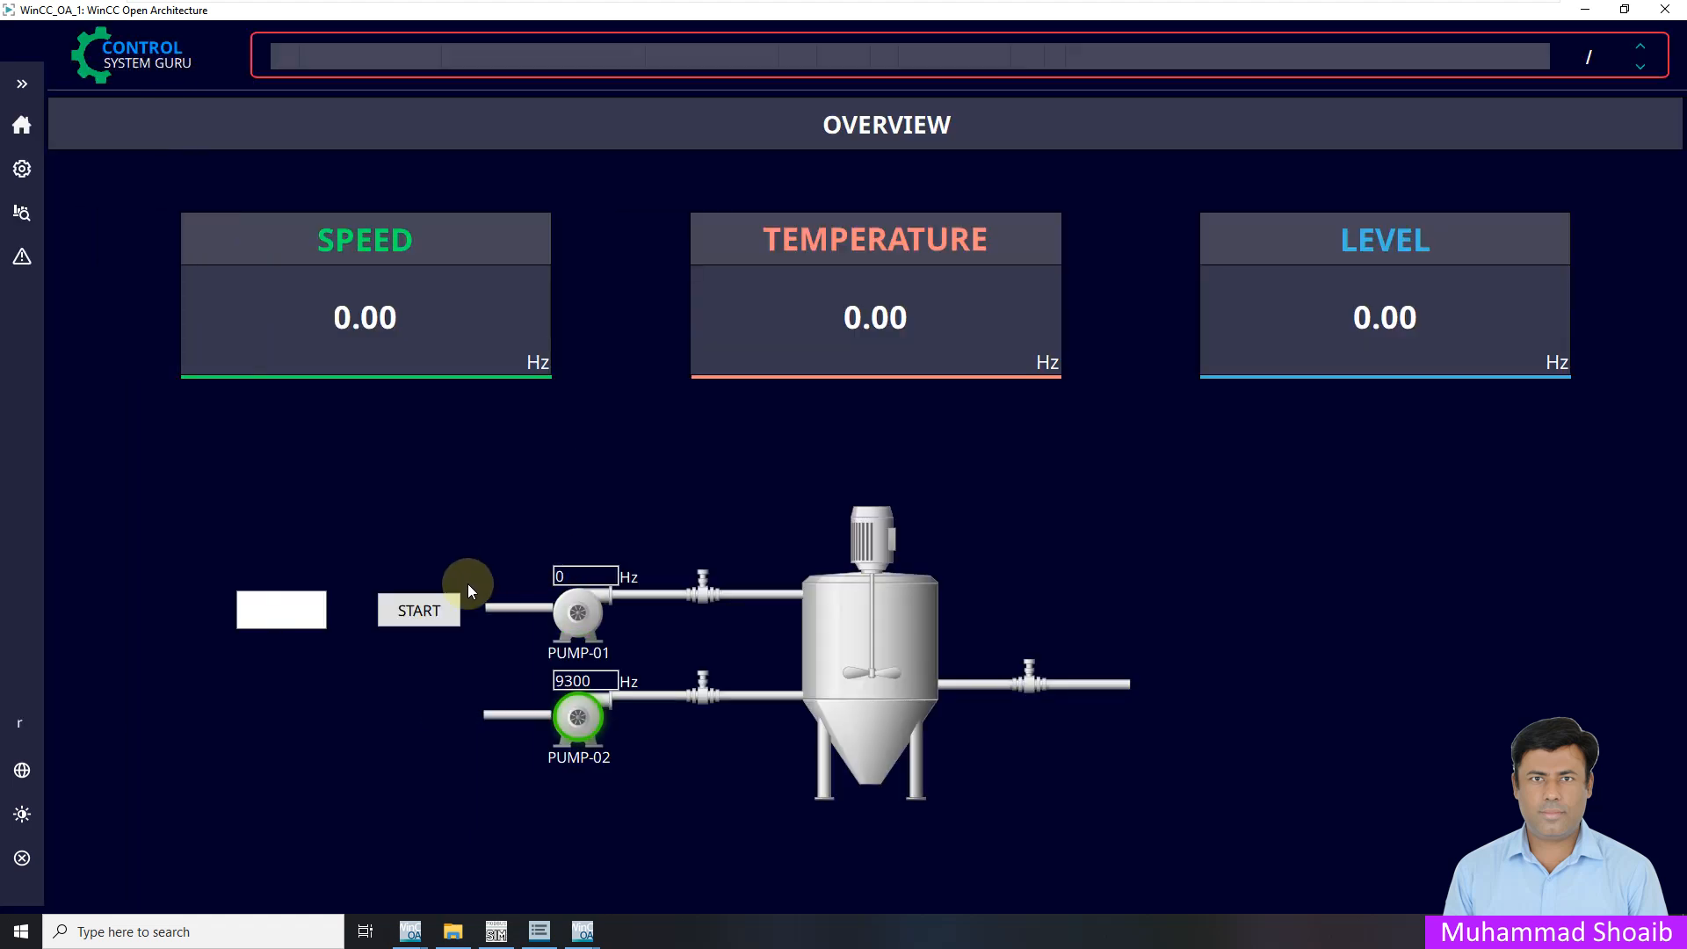
# As administrator, fire START (coil 00115) and write 14 to register 40111, verifying both in ModSim
pyautogui.click(496, 932)
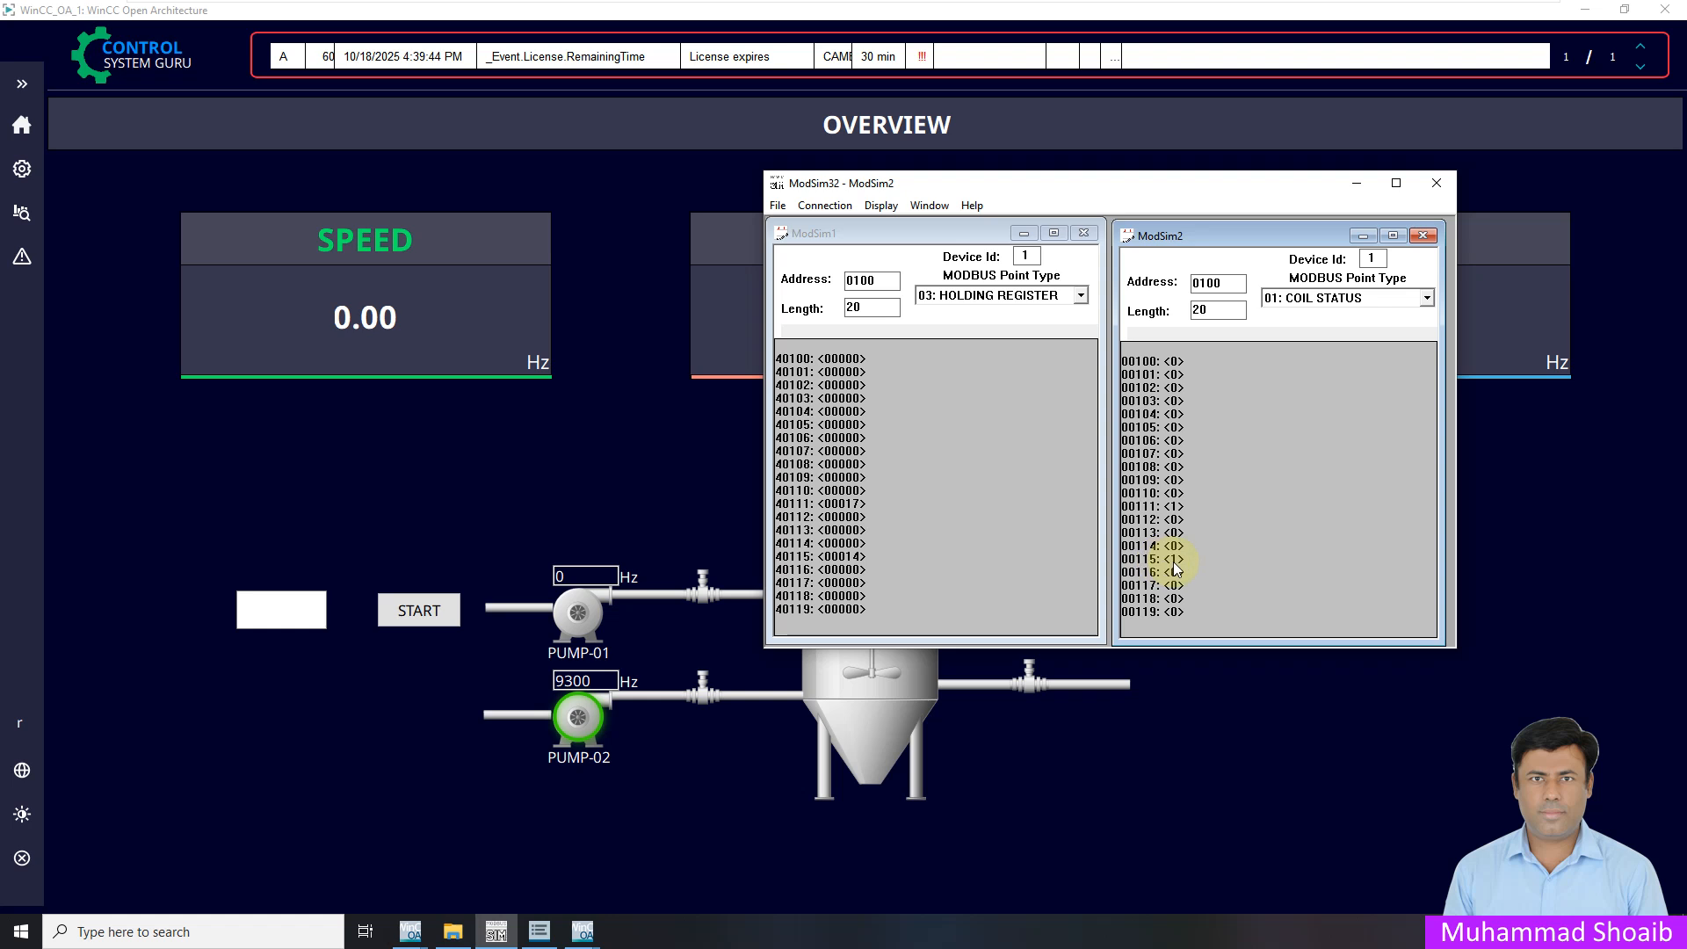
pyautogui.click(441, 612)
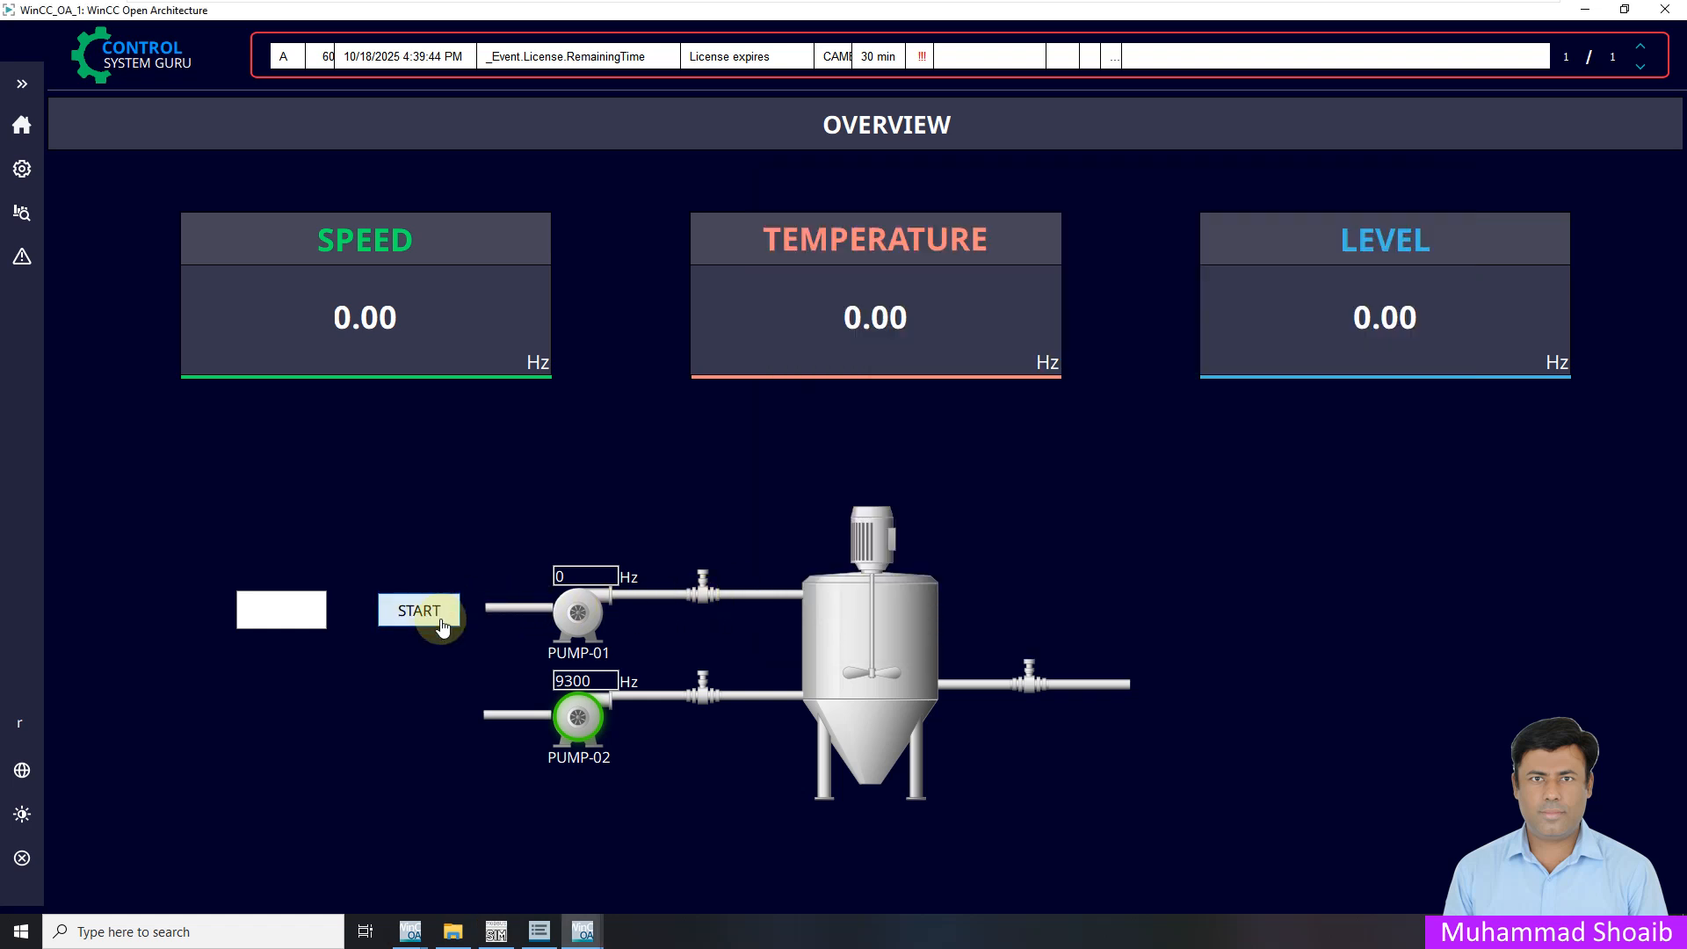
pyautogui.click(496, 932)
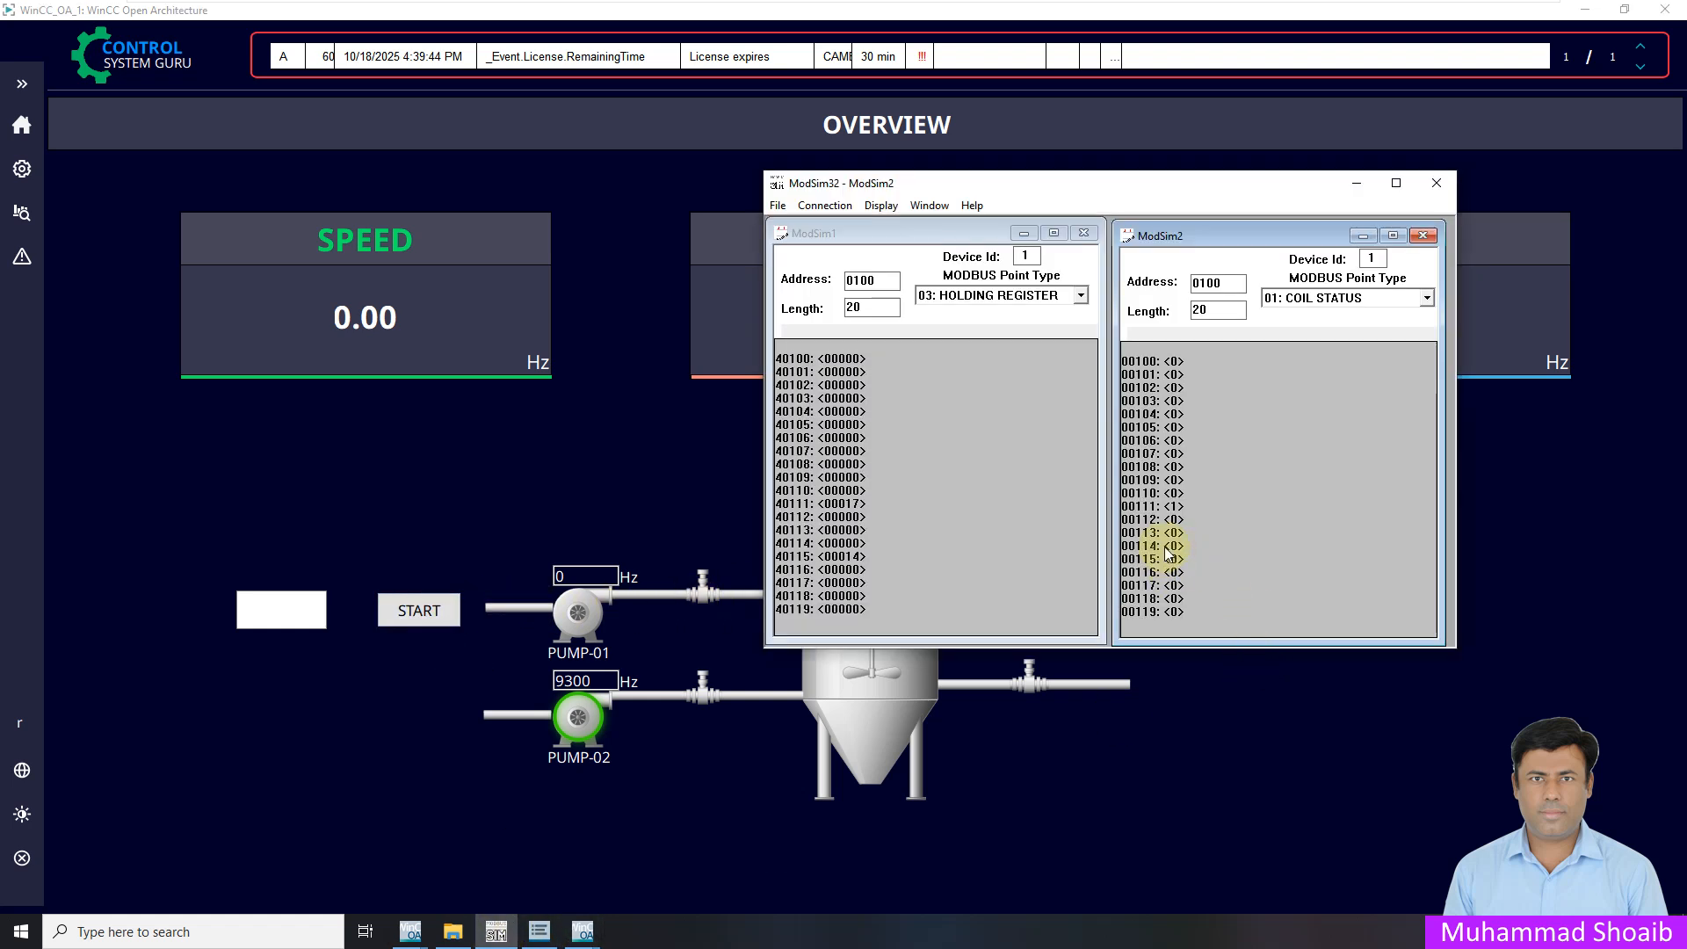
pyautogui.click(439, 620)
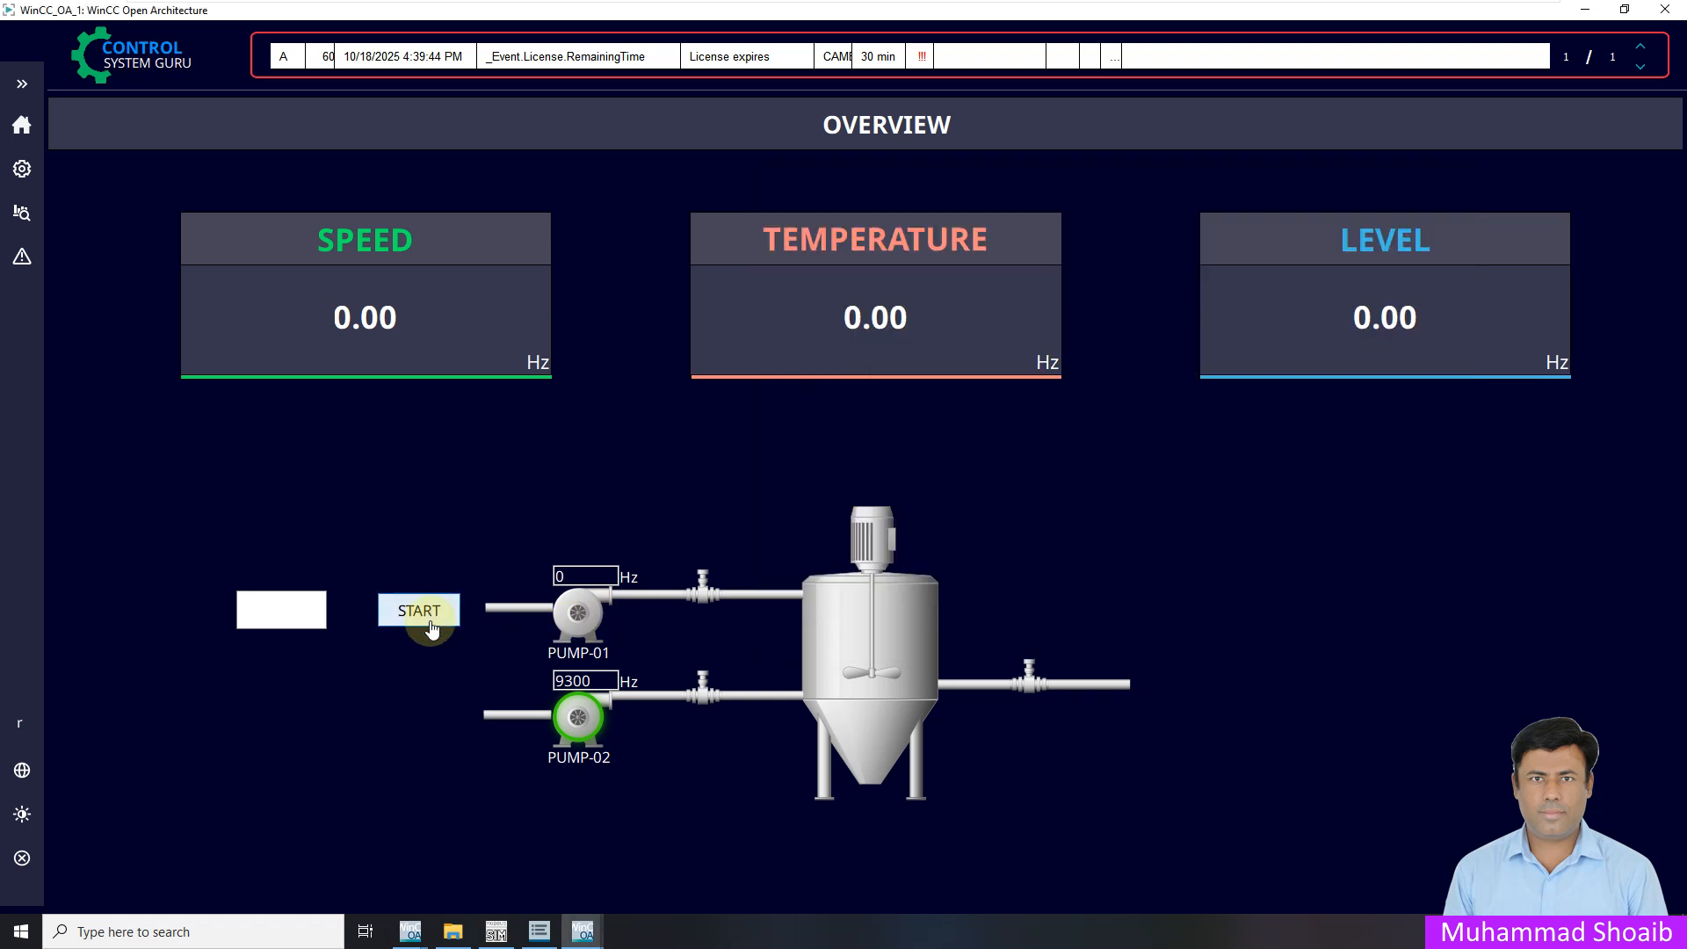
pyautogui.click(538, 930)
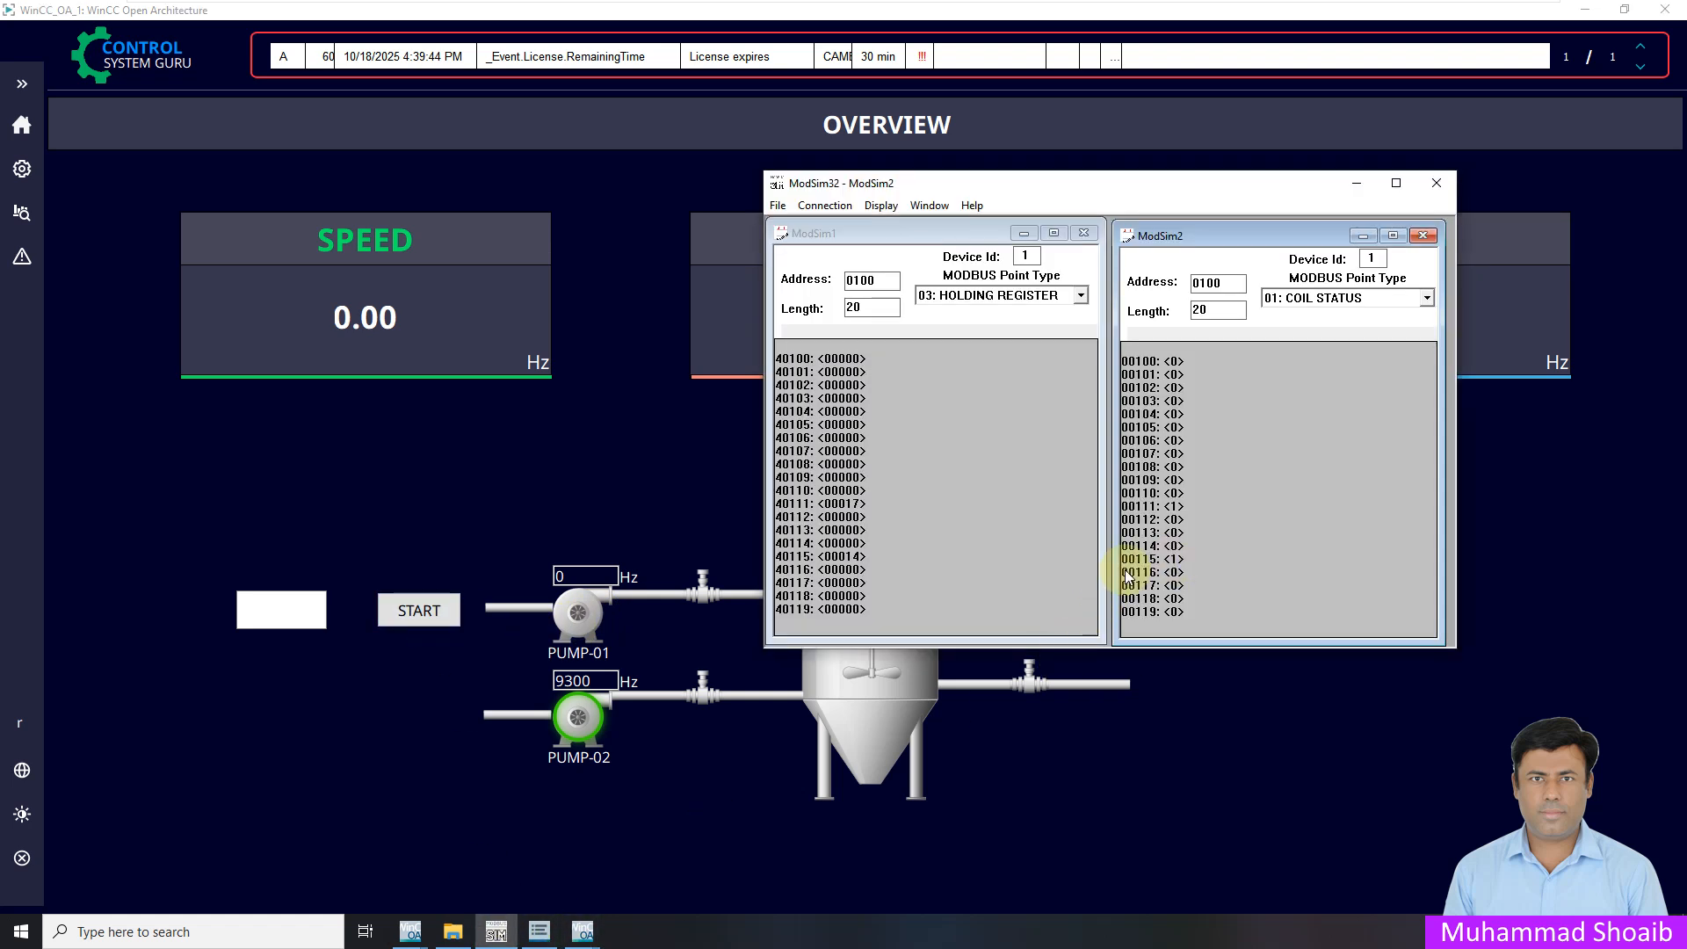
pyautogui.click(275, 622)
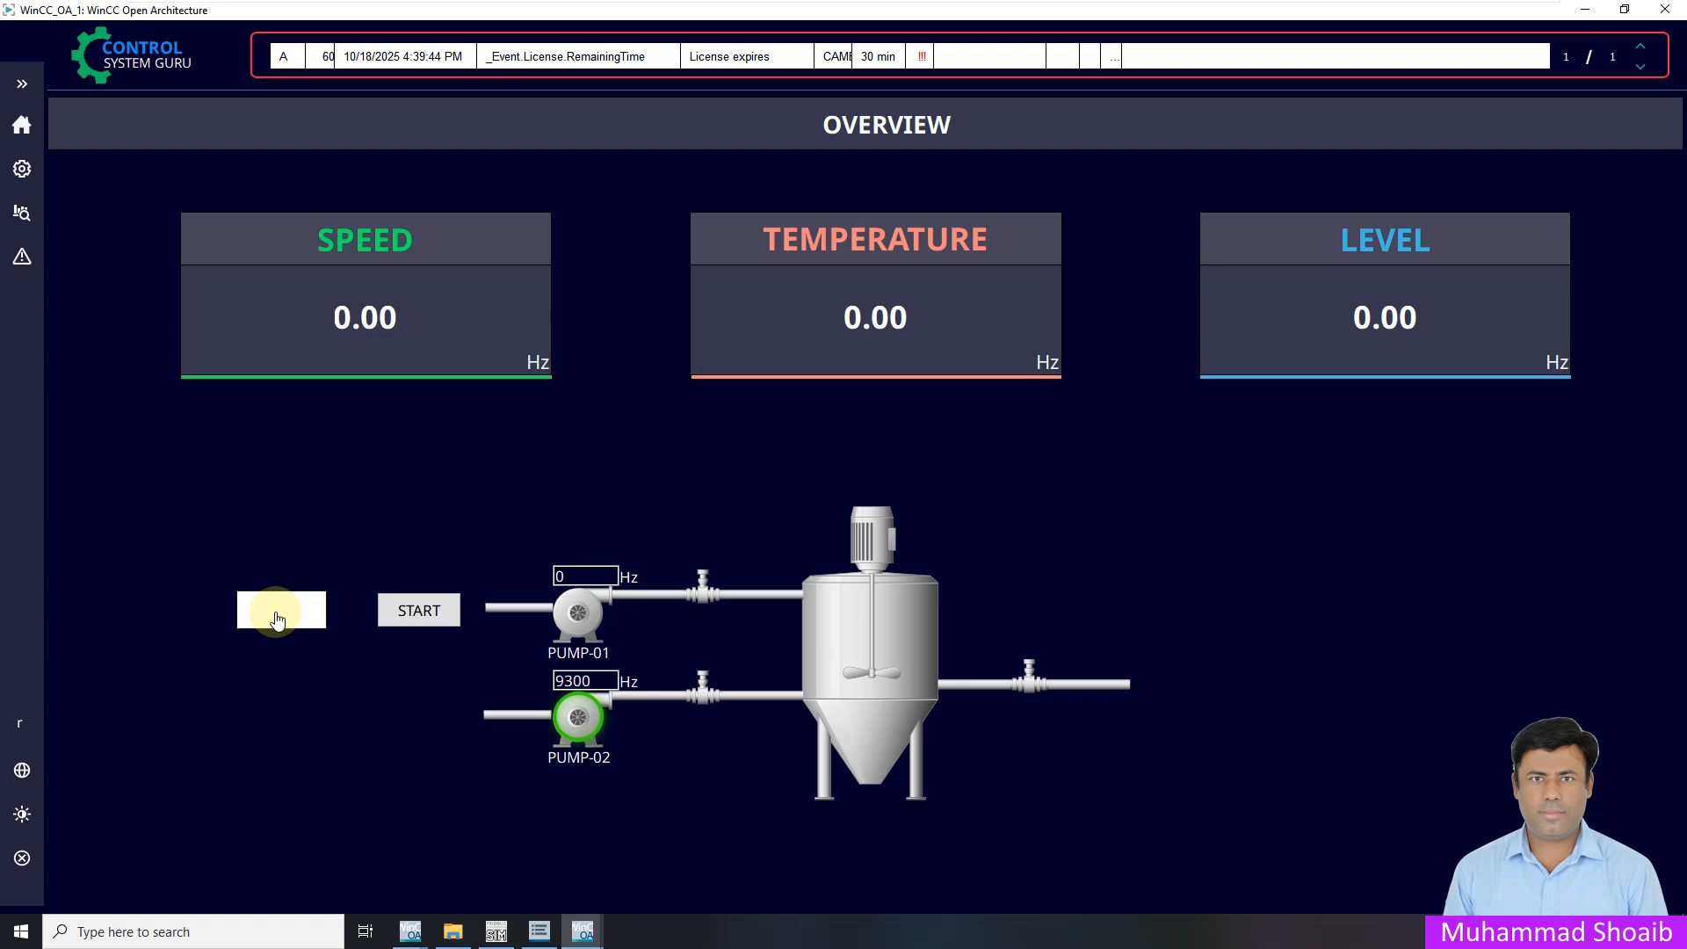
pyautogui.click(497, 931)
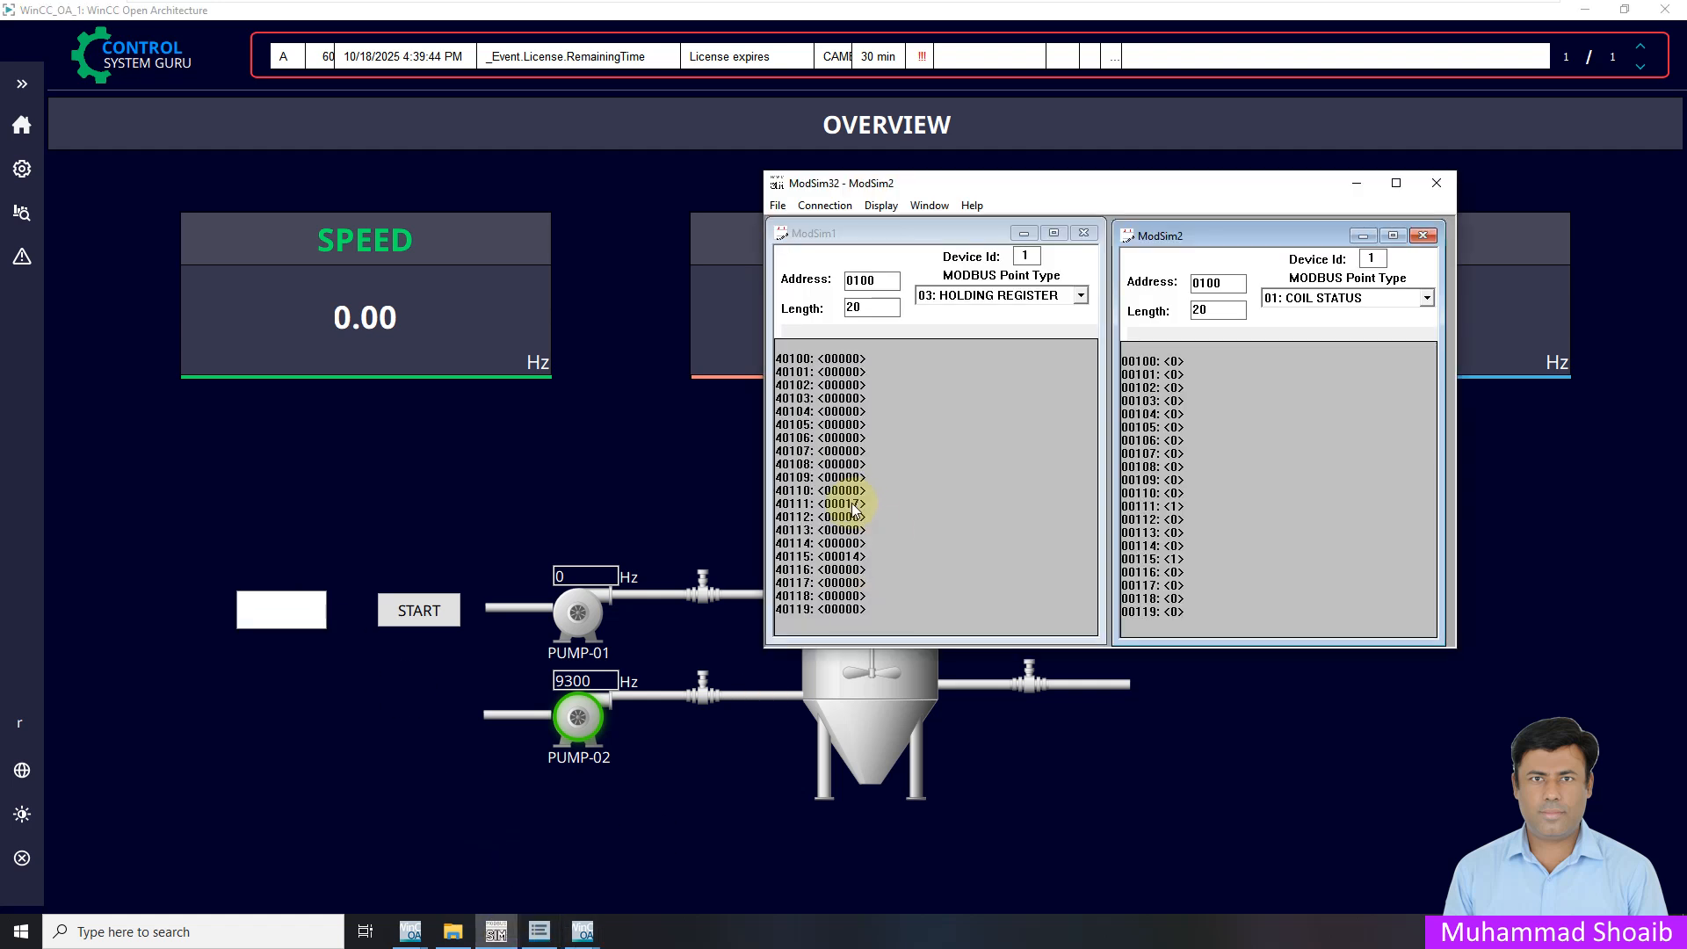
pyautogui.click(309, 620)
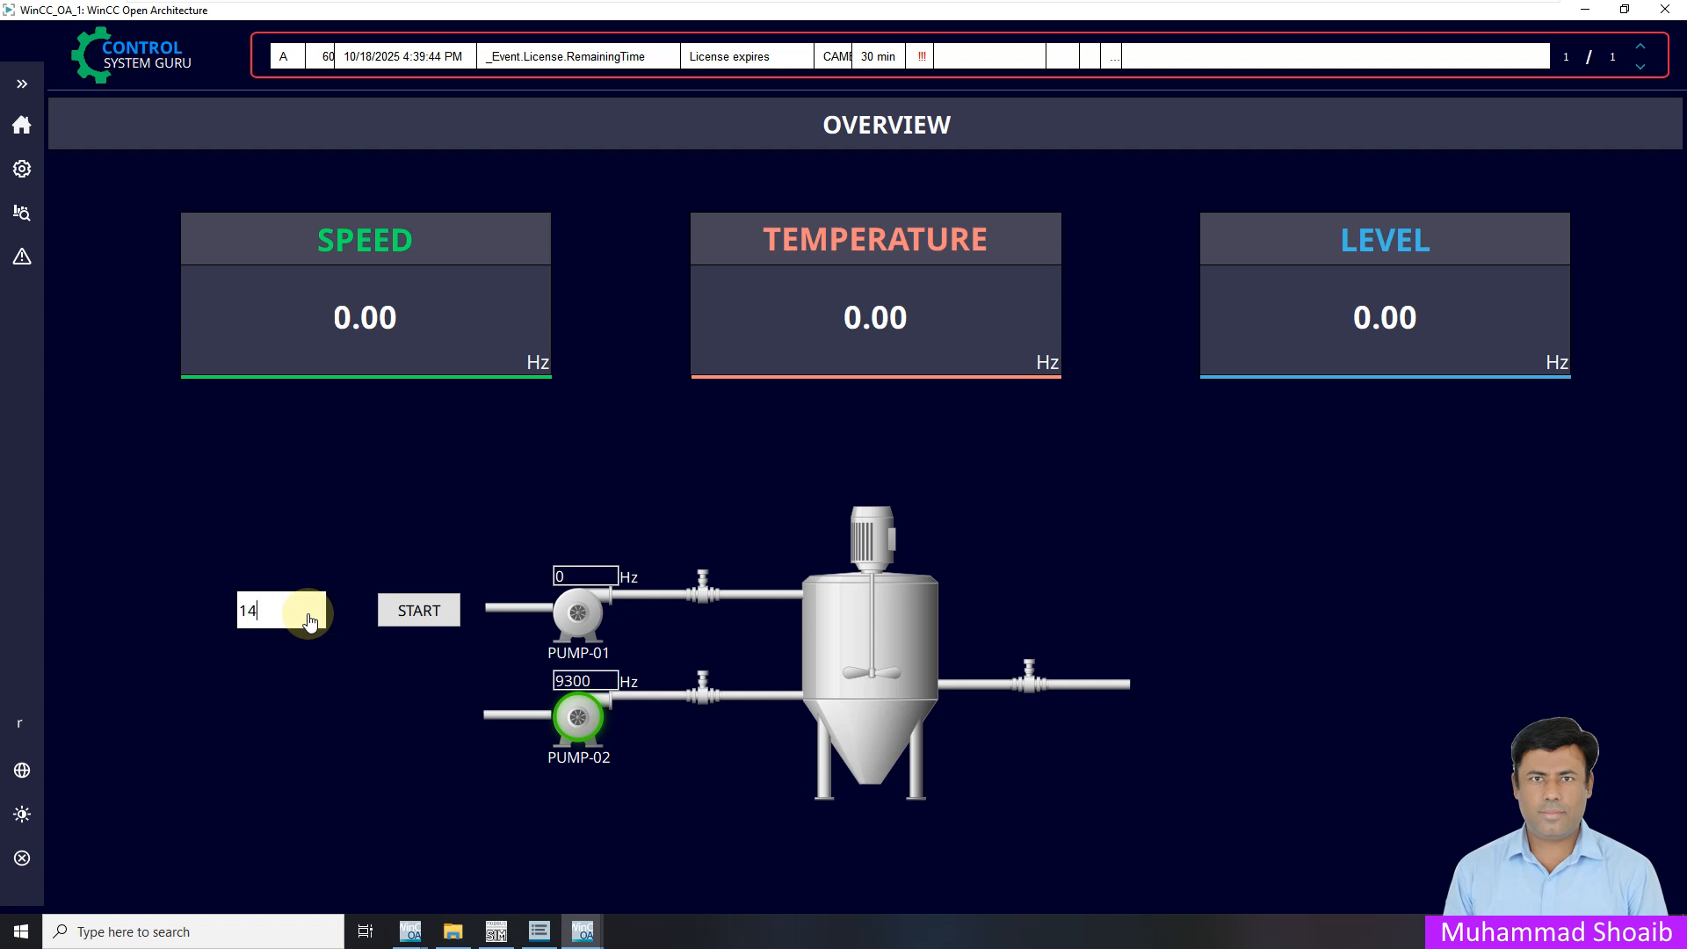
pyautogui.click(496, 931)
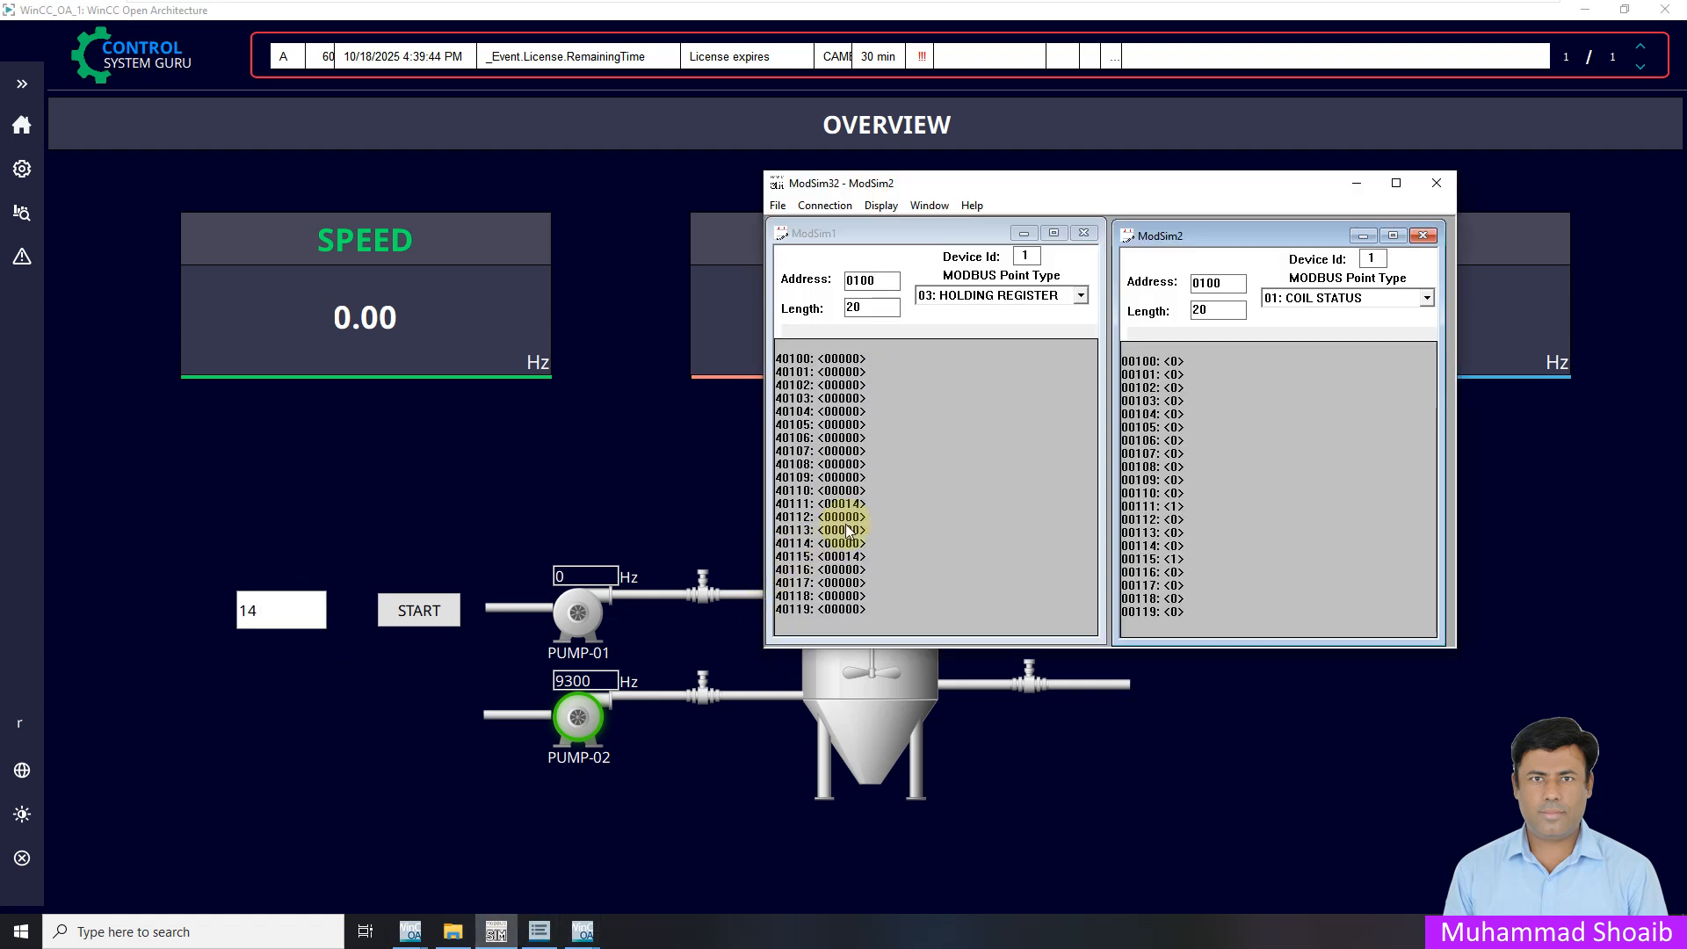
# Use Actual User > Login as... to log in with the operator's username and password
pyautogui.click(22, 84)
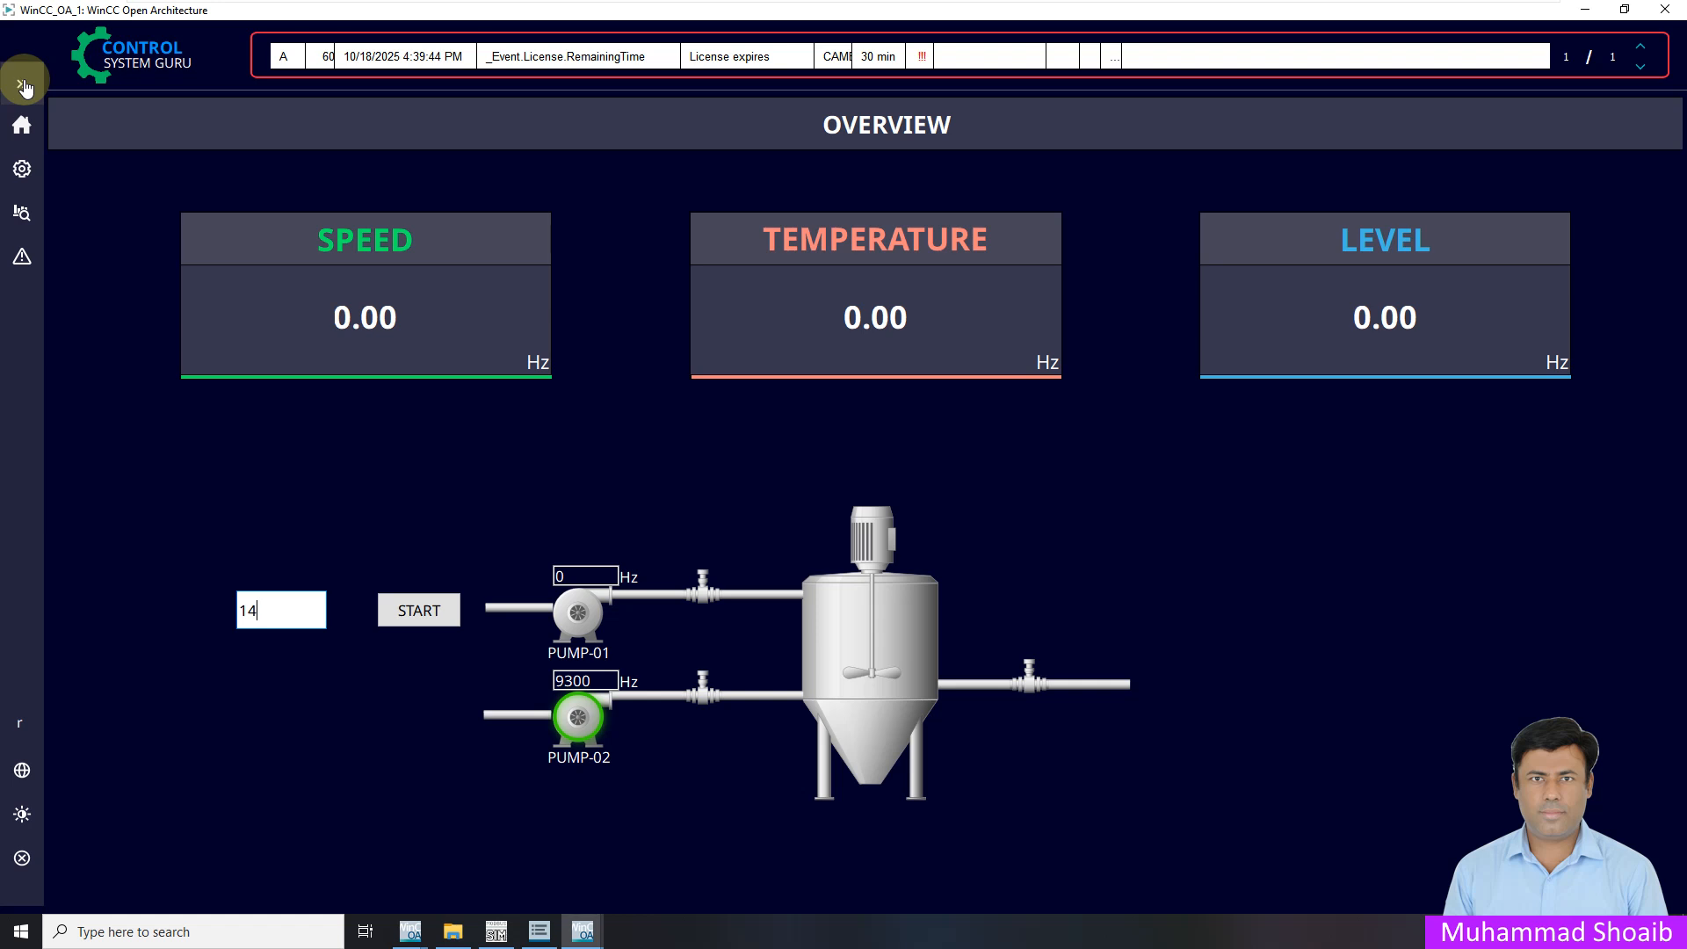
pyautogui.click(75, 726)
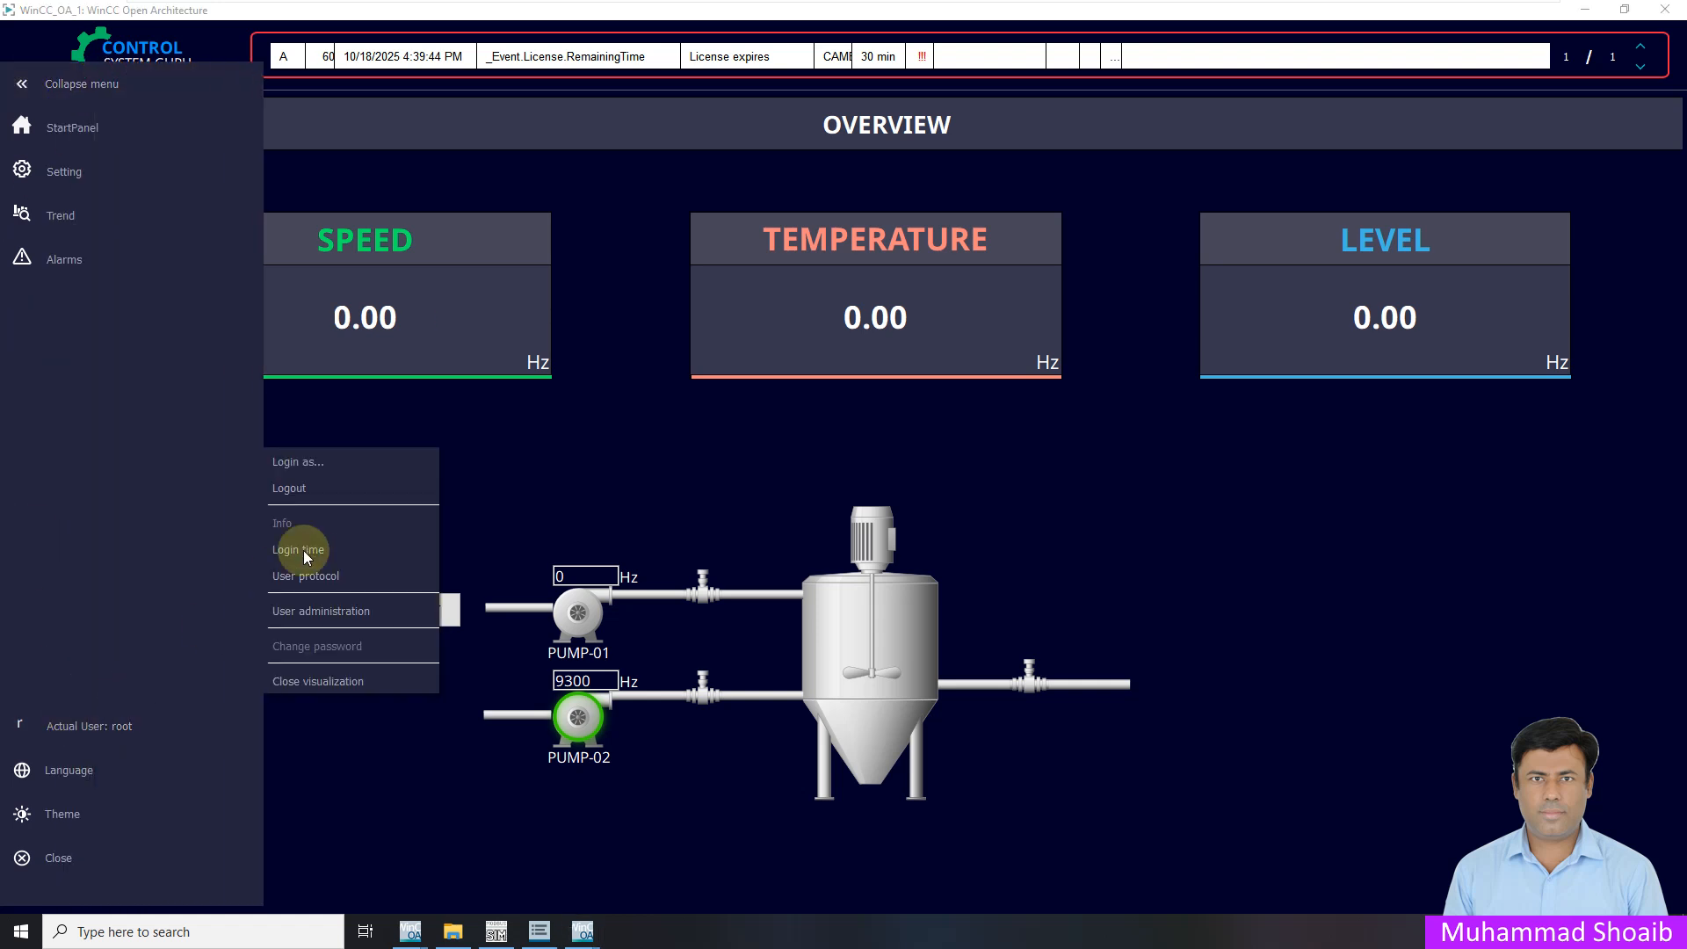
pyautogui.click(304, 486)
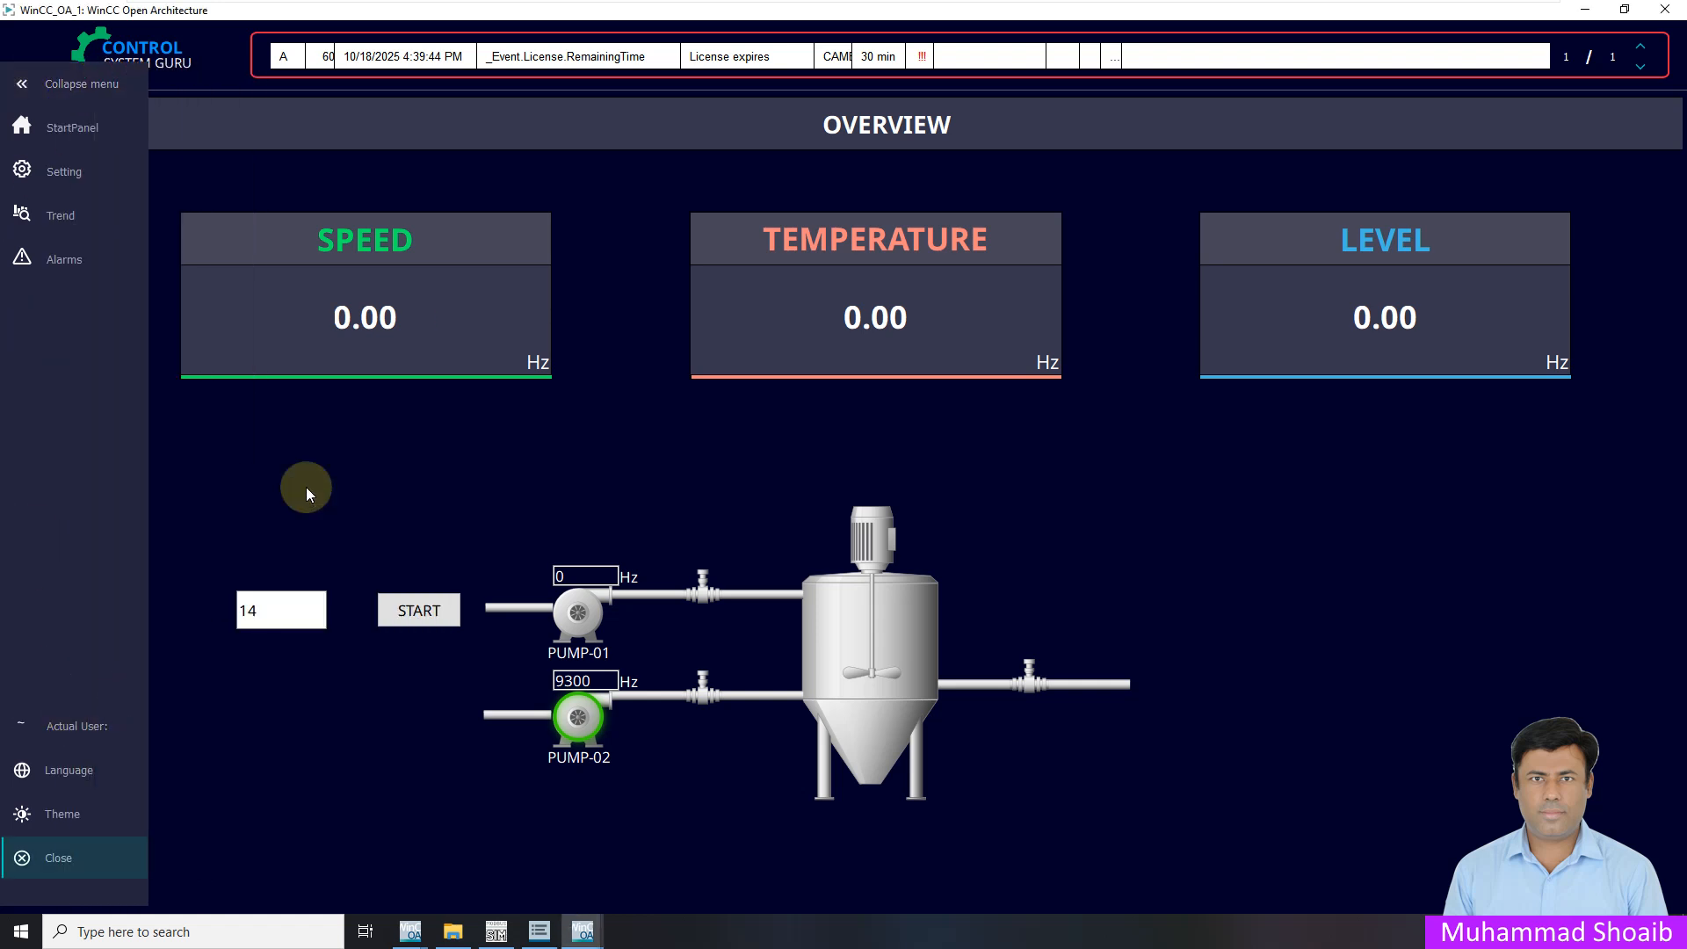
pyautogui.click(26, 725)
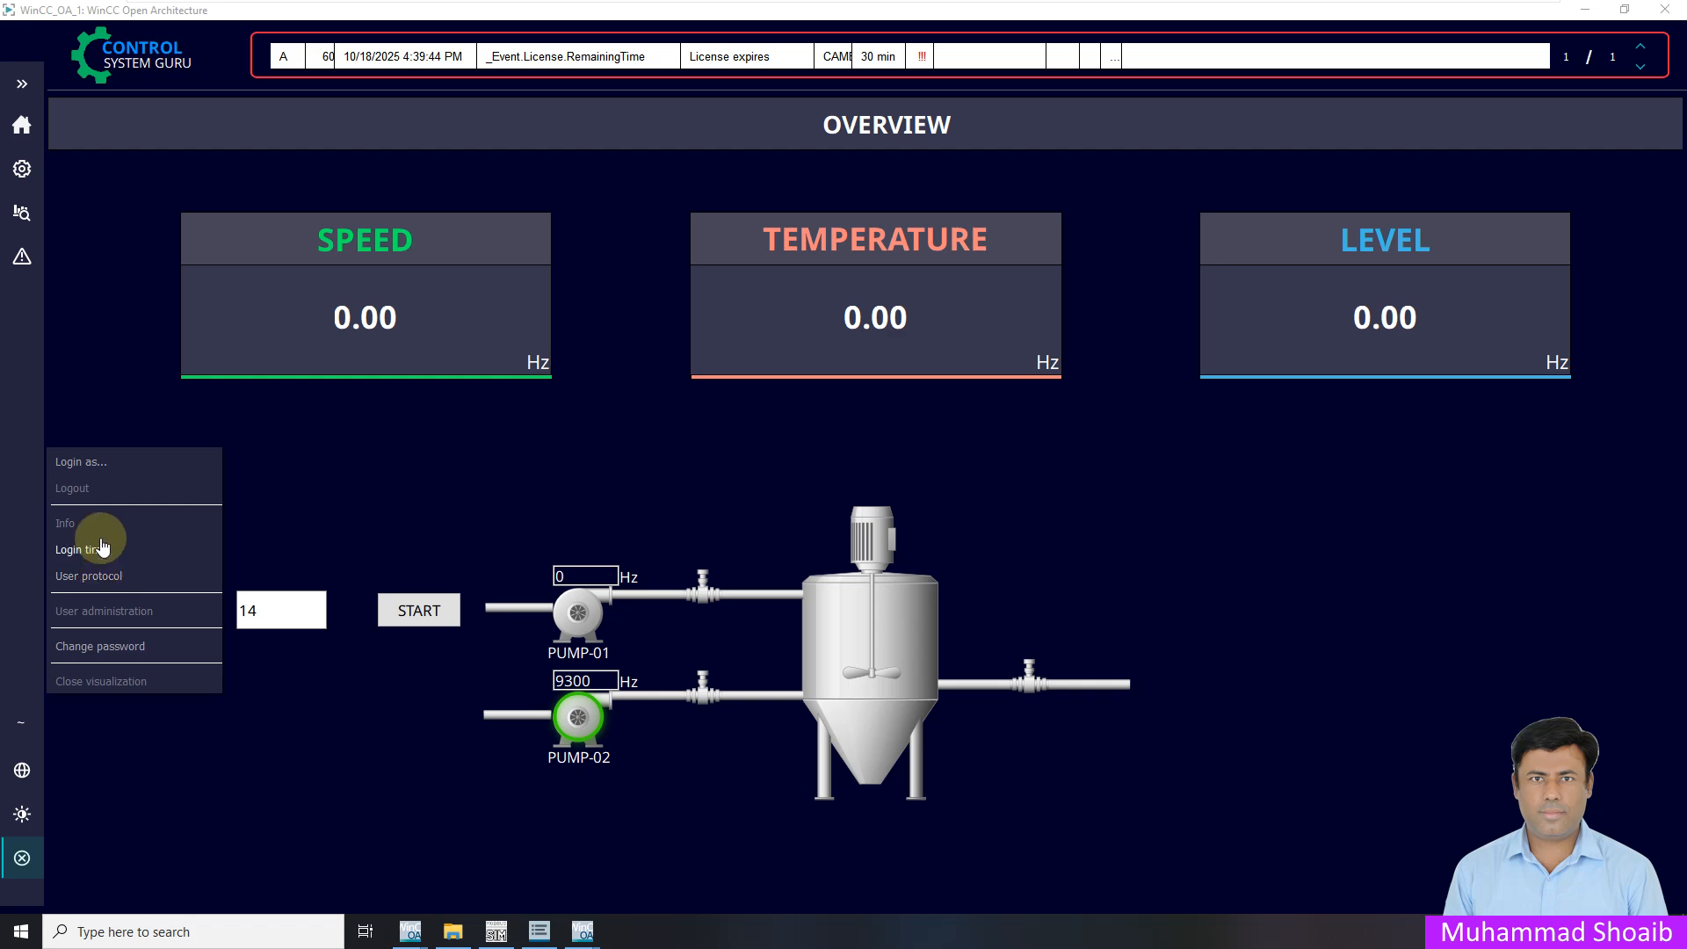
pyautogui.click(82, 464)
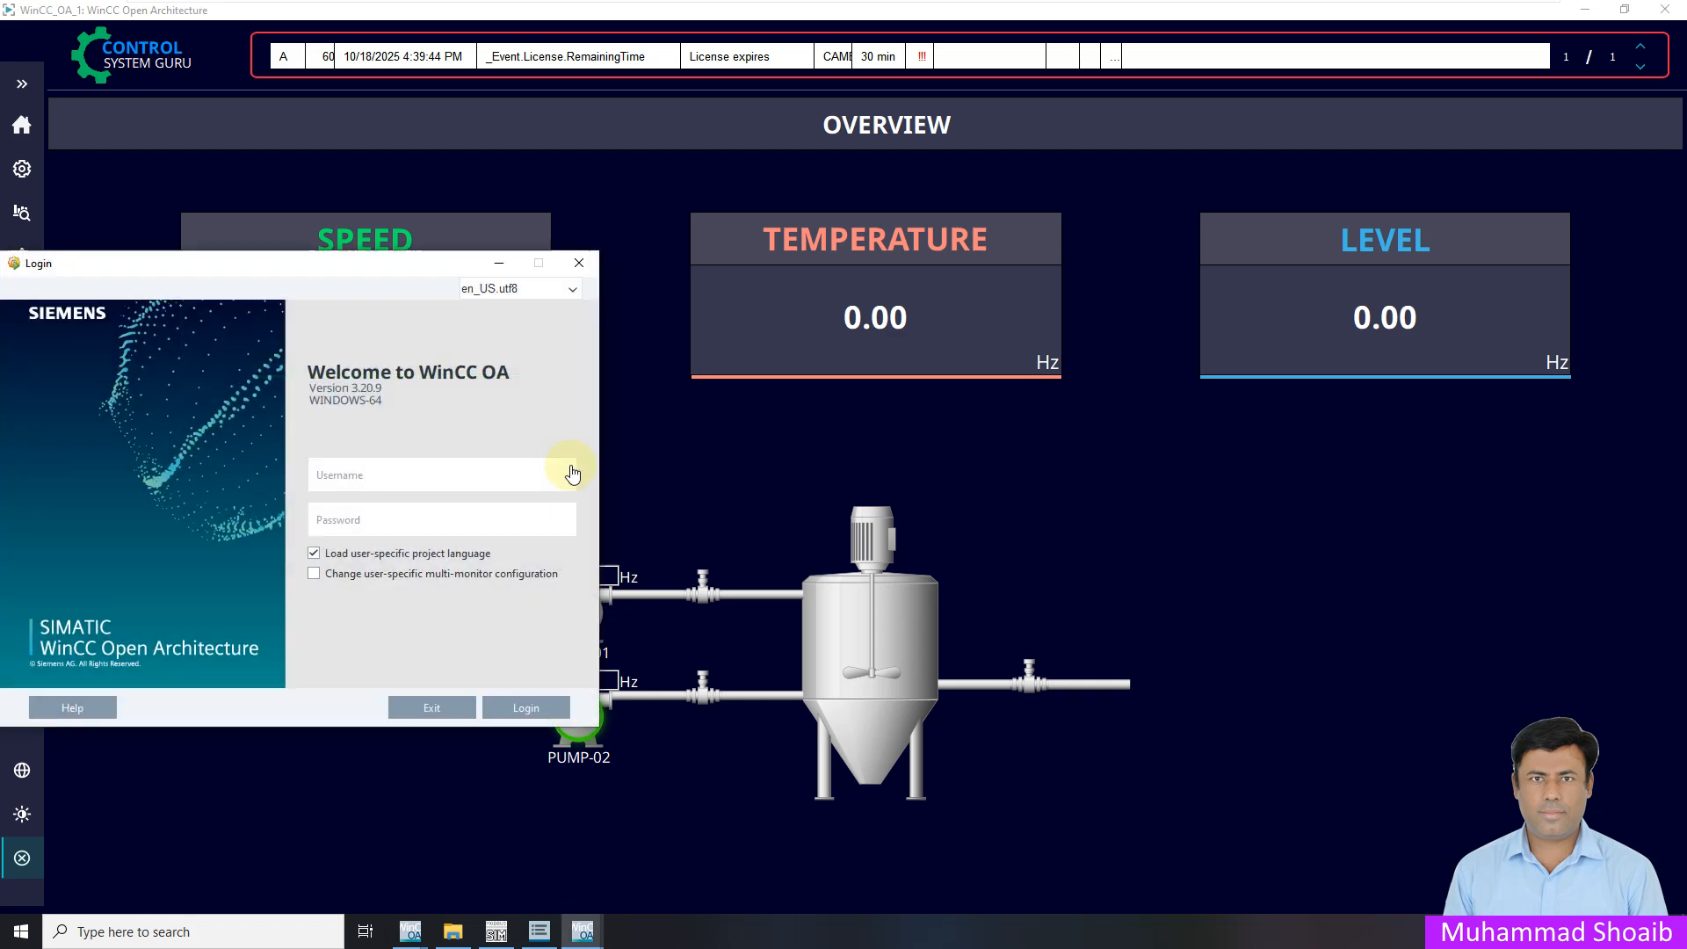
pyautogui.moveTo(323, 266); pyautogui.dragTo(834, 273)
pyautogui.click(893, 494)
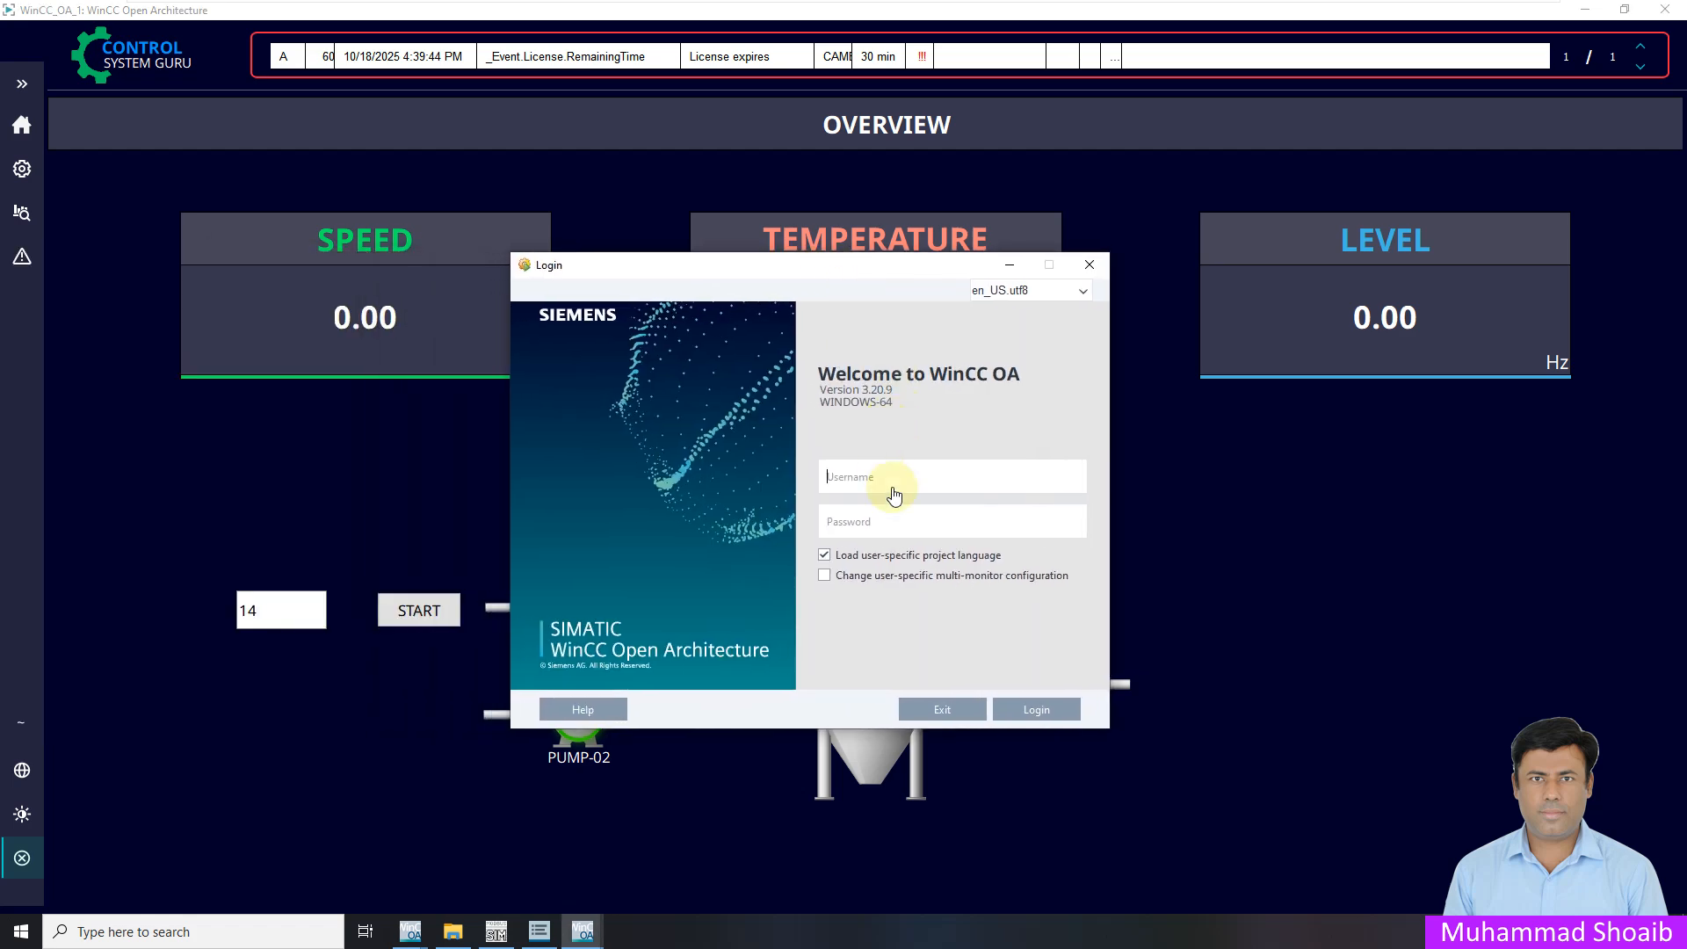
pyautogui.write('operator1')
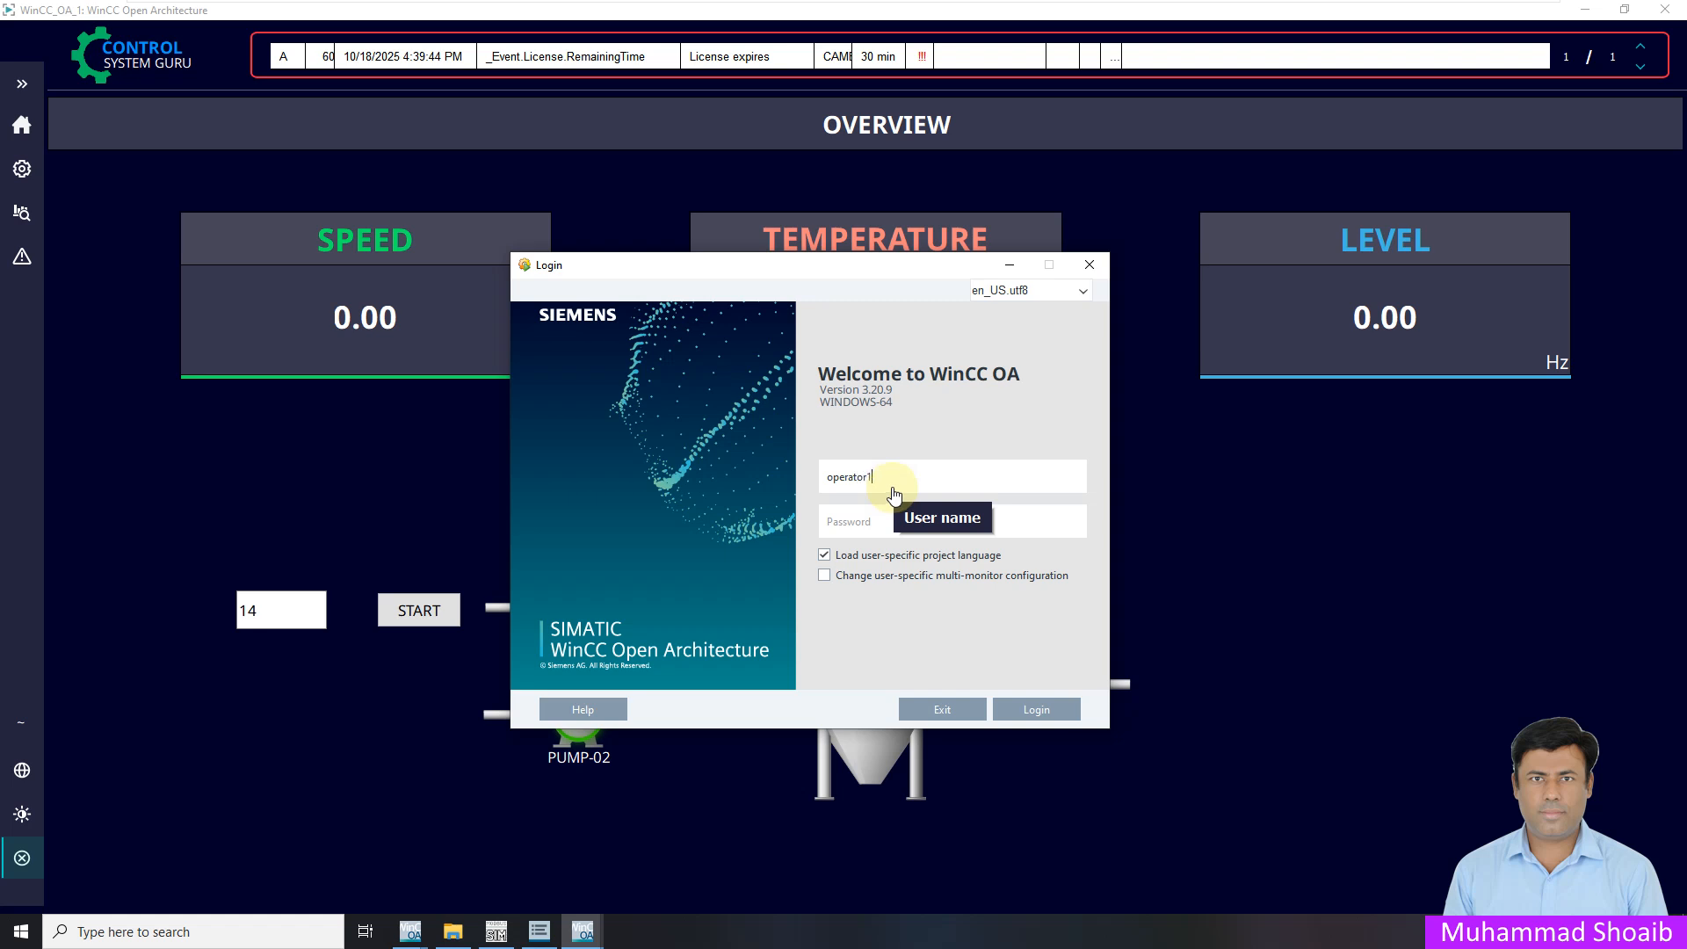
pyautogui.click(856, 524)
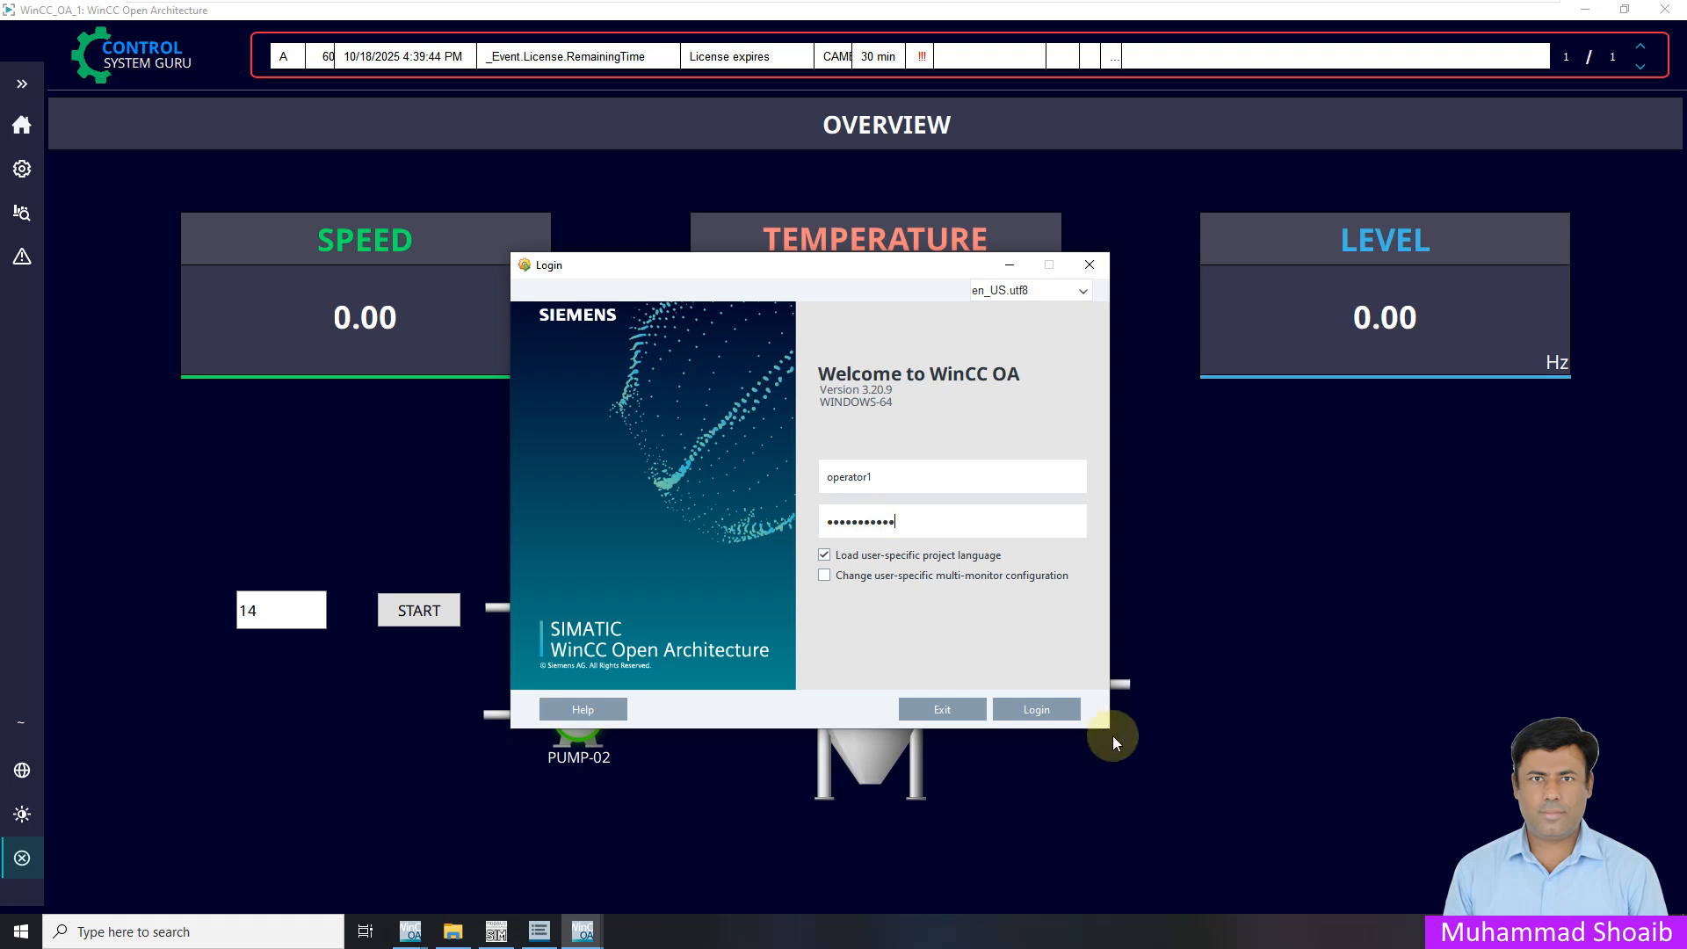
pyautogui.click(1055, 712)
pyautogui.click(22, 83)
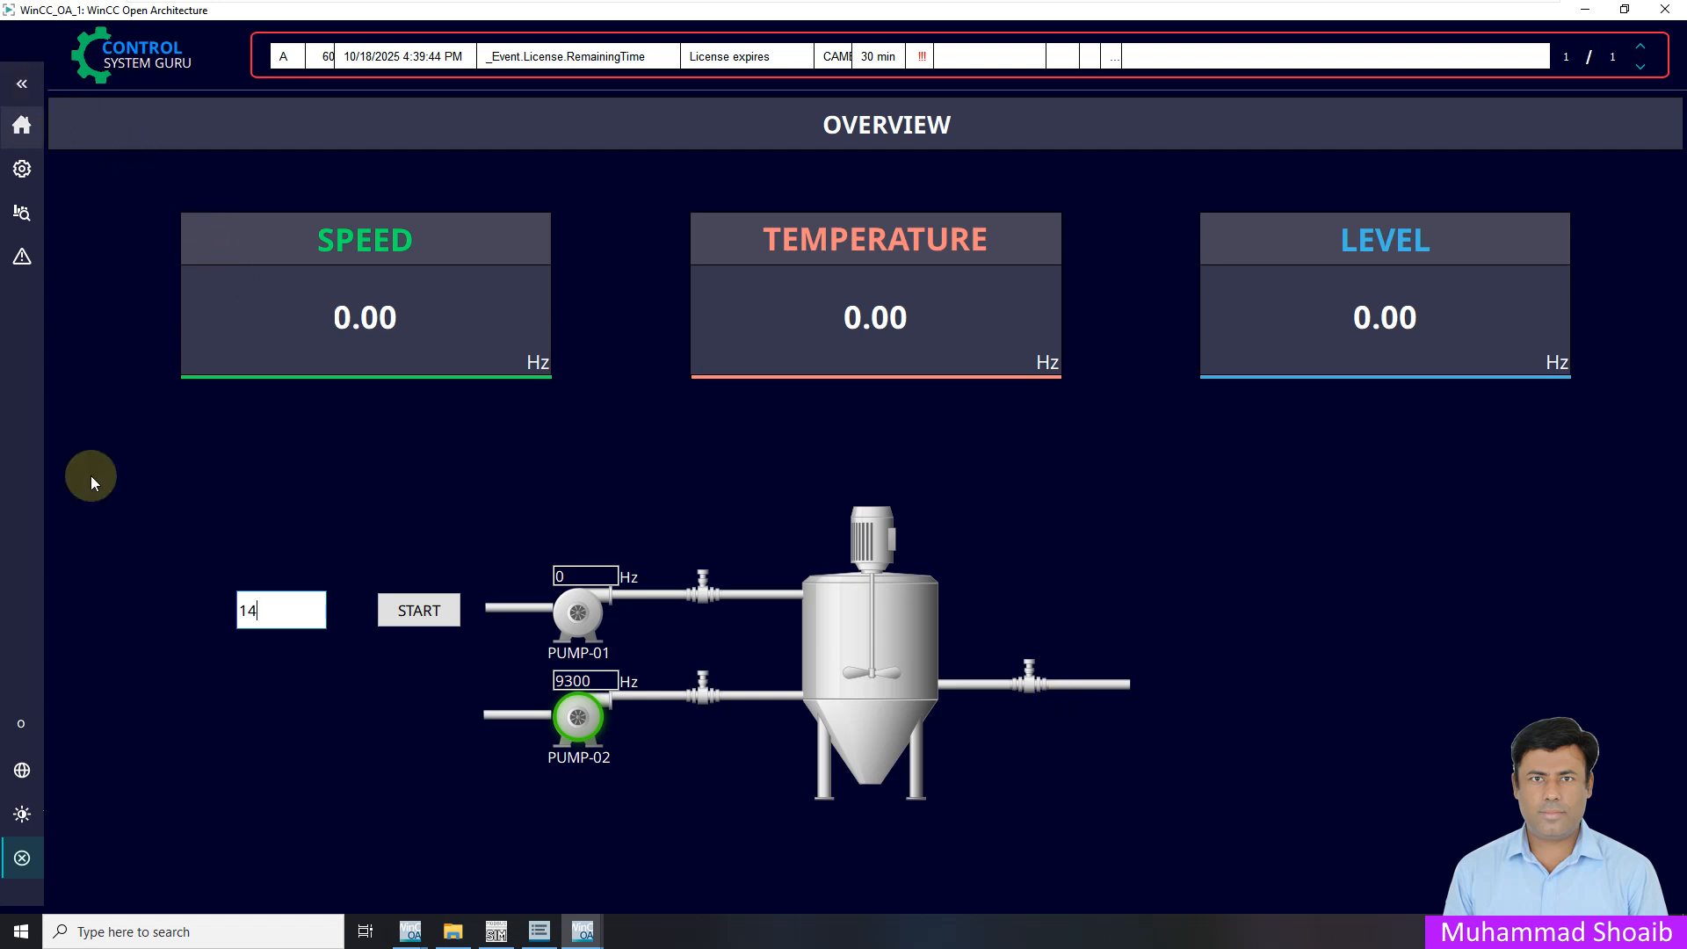
# As the operator, enter 14 and press START, checking the coil state in ModSim
pyautogui.click(331, 673)
pyautogui.write('14')
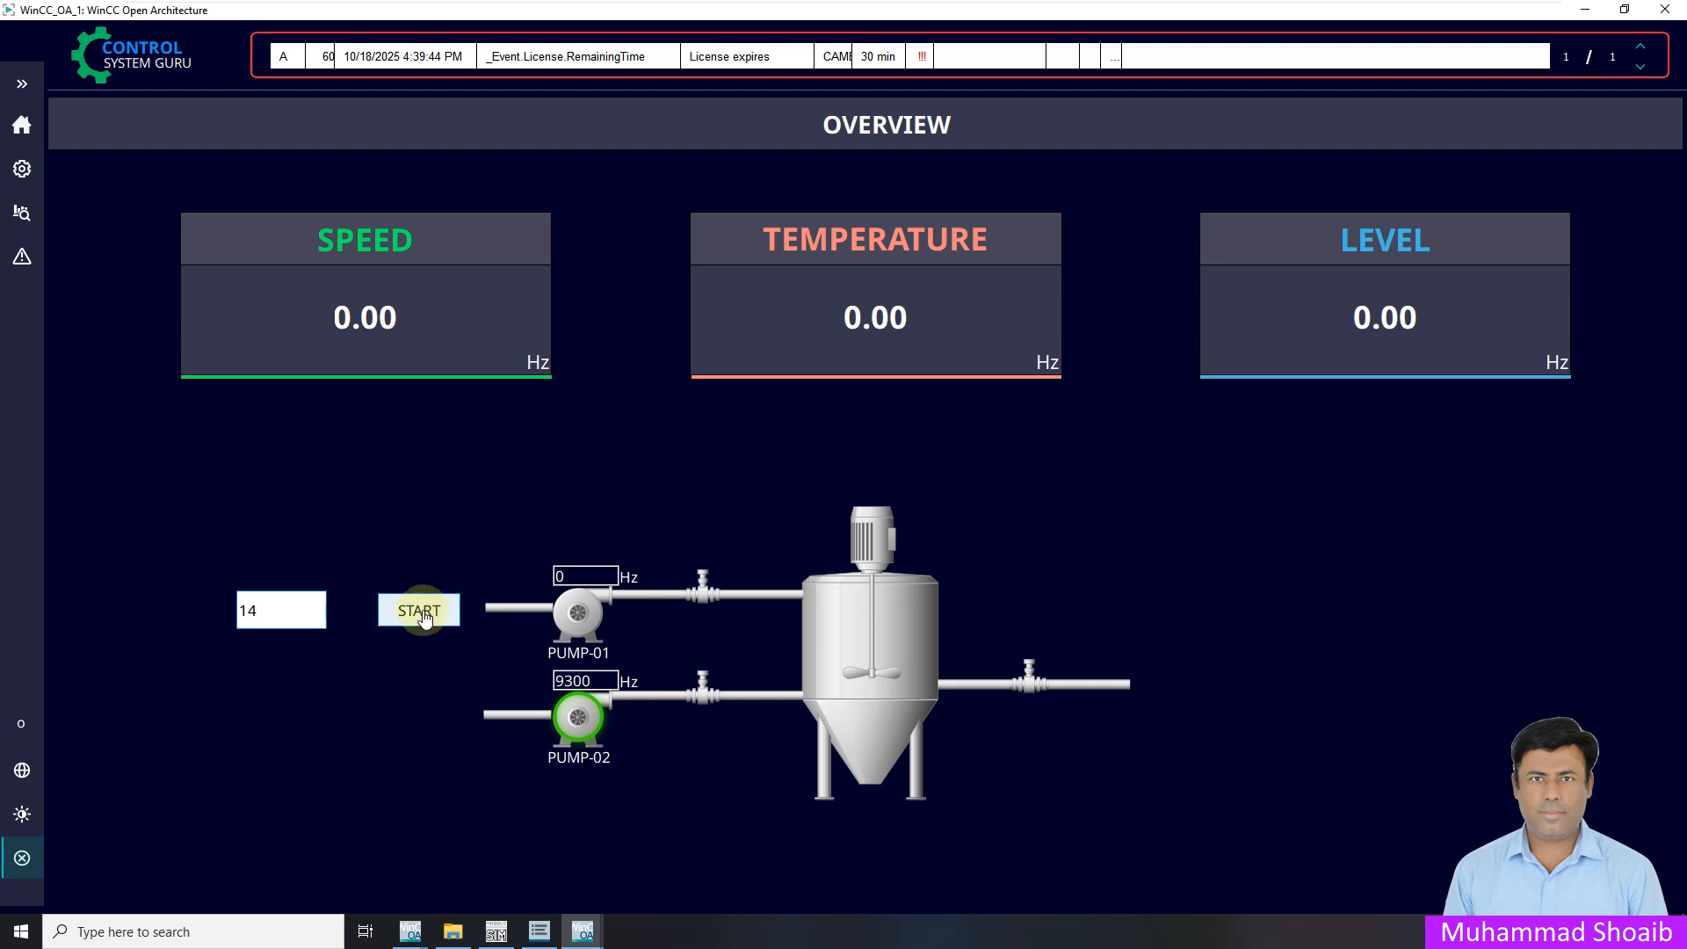
pyautogui.click(420, 613)
pyautogui.click(496, 931)
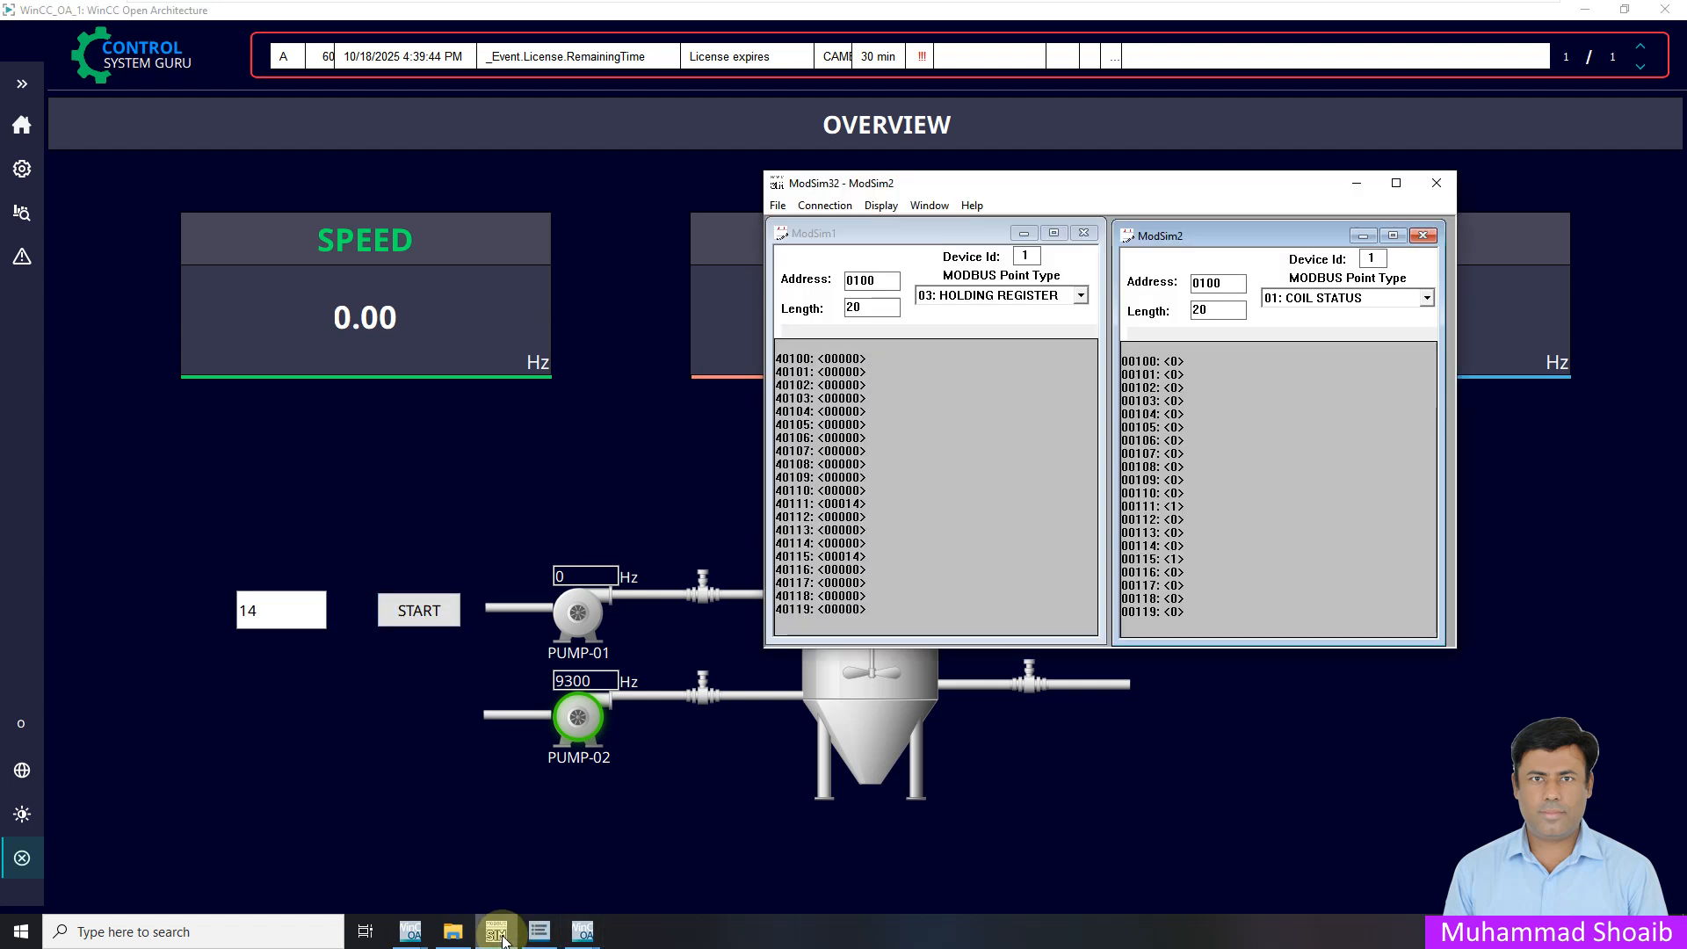
pyautogui.click(422, 611)
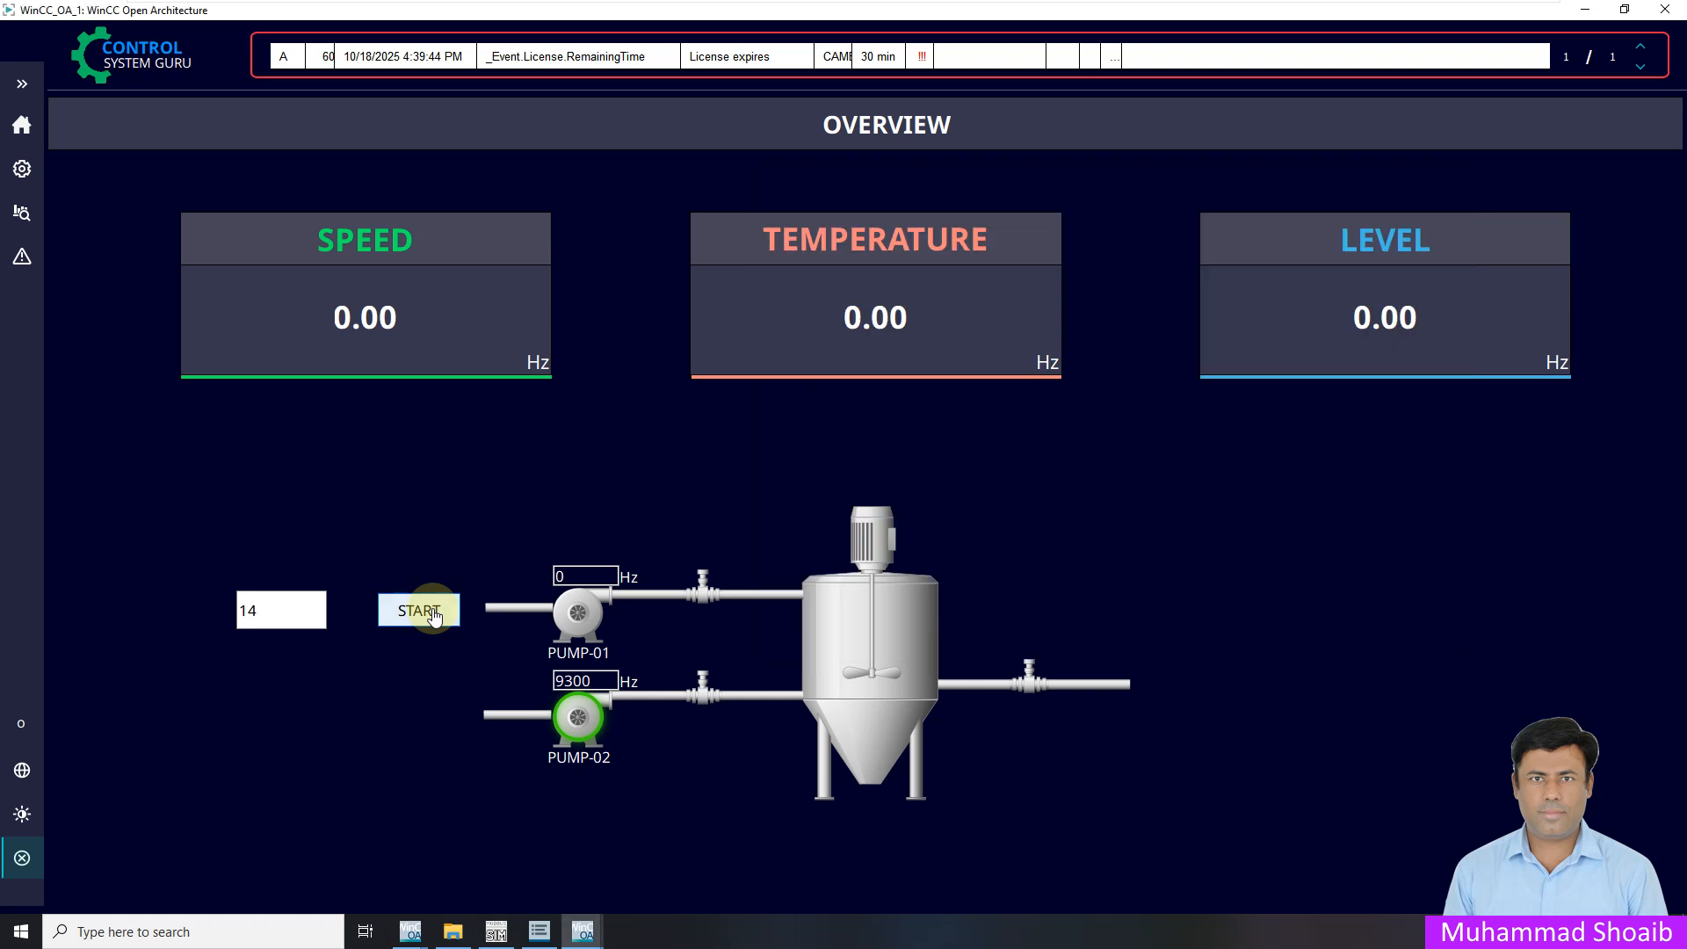
pyautogui.click(495, 933)
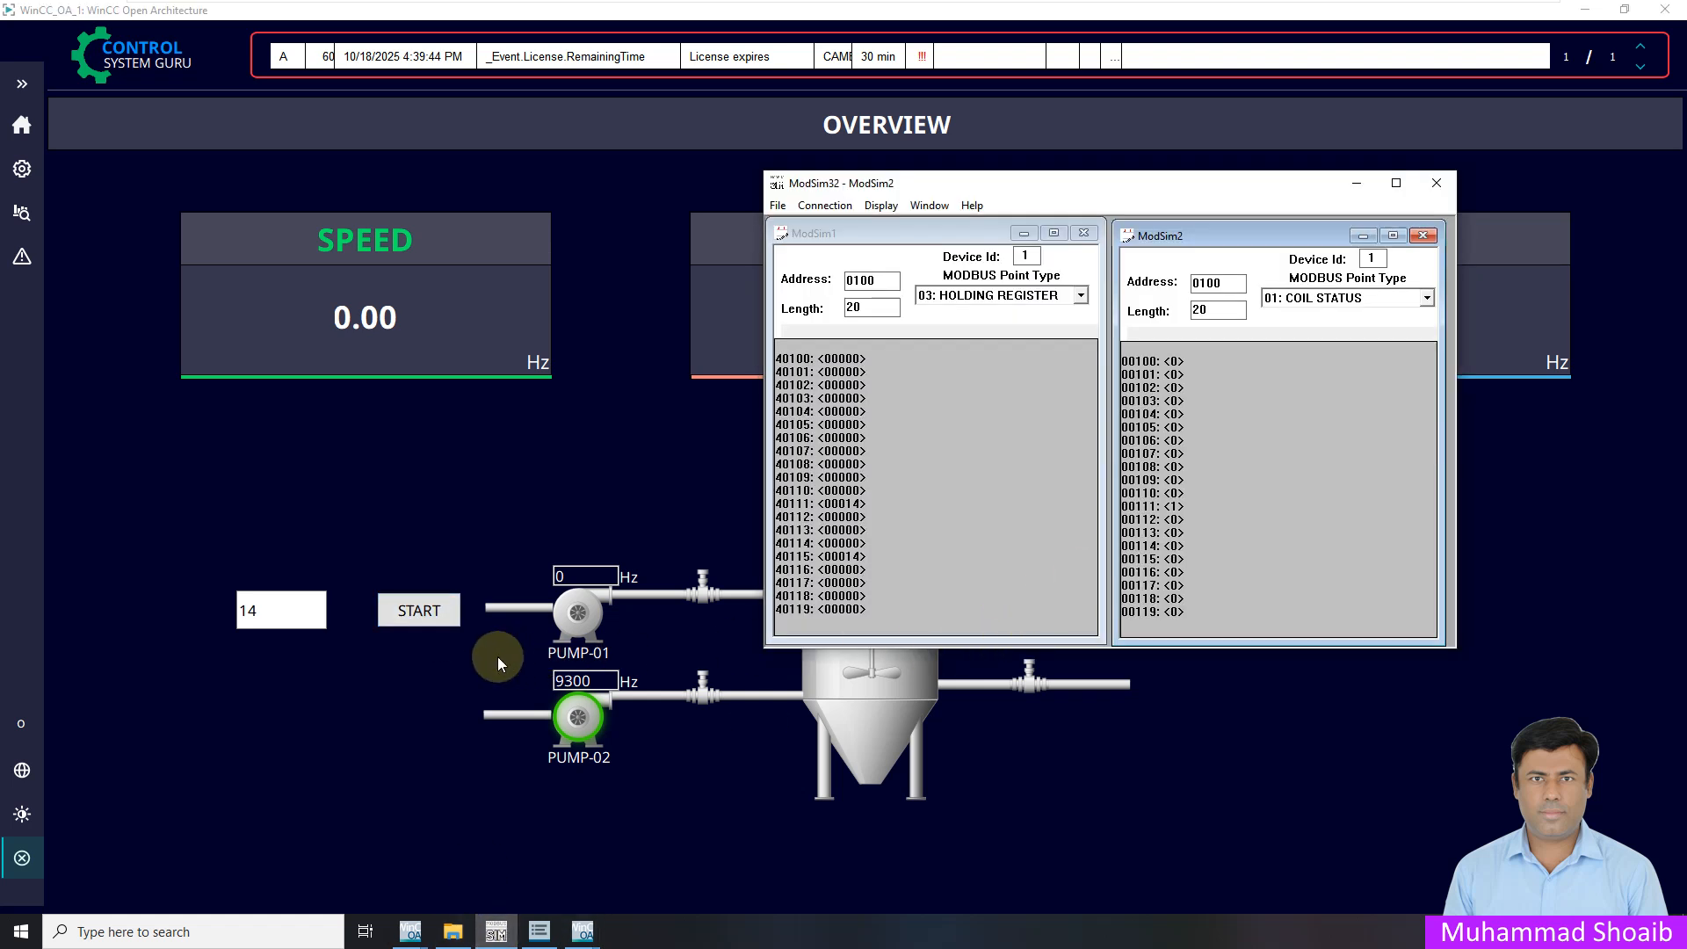
pyautogui.click(424, 599)
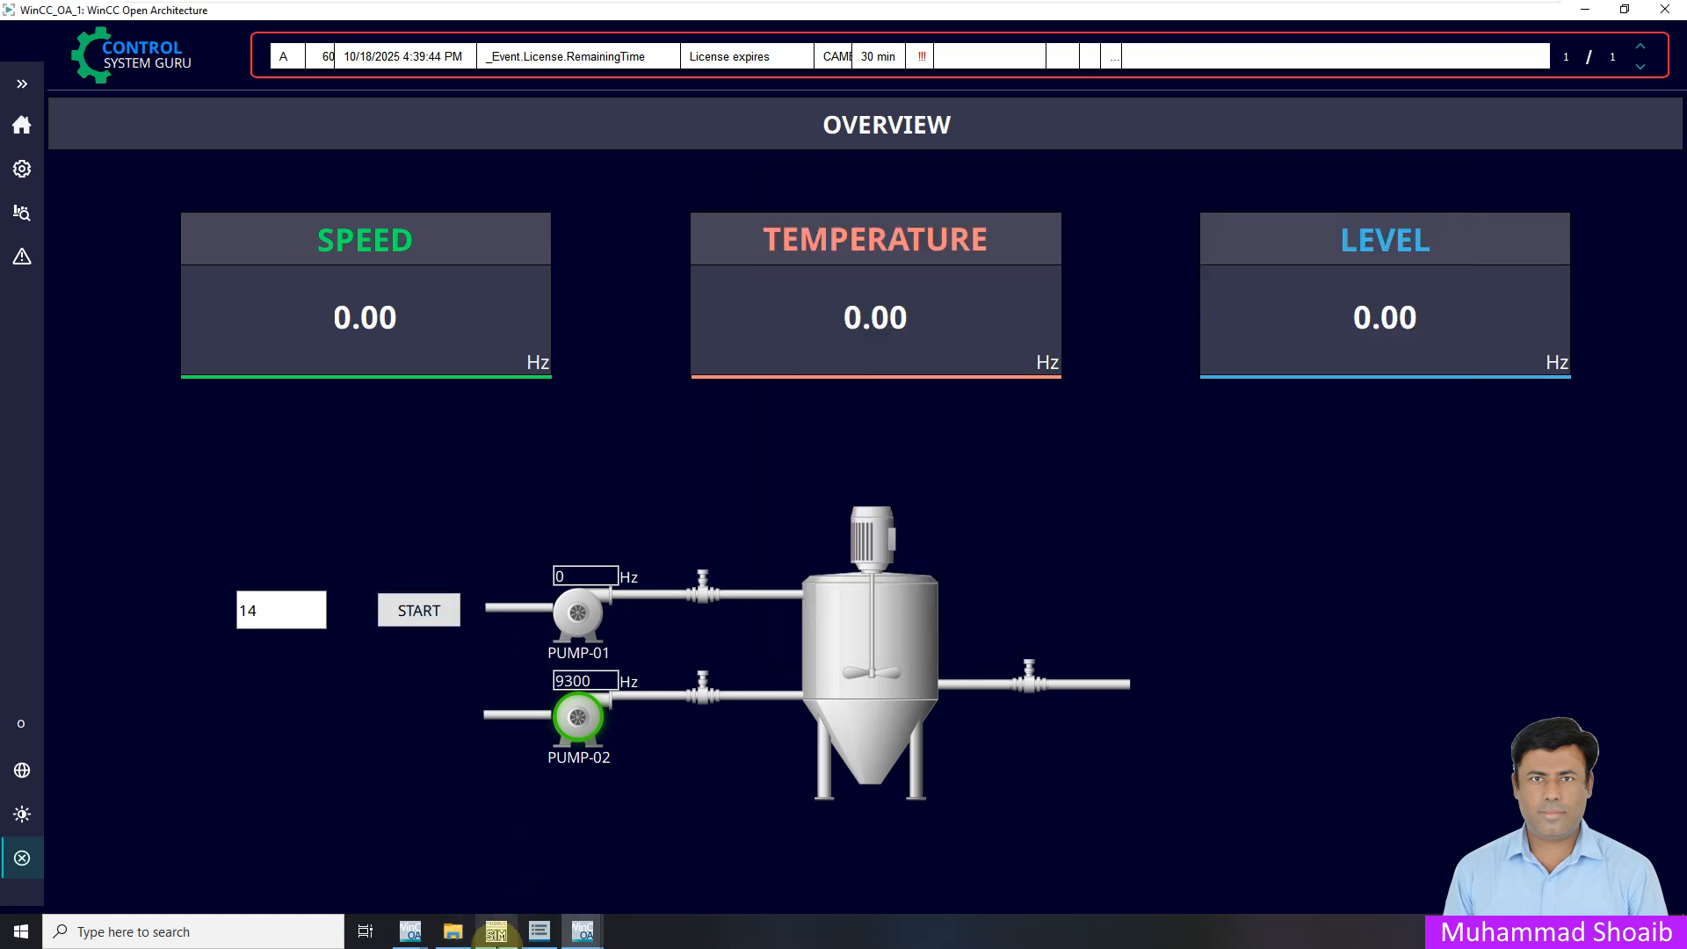
pyautogui.click(495, 931)
pyautogui.click(444, 608)
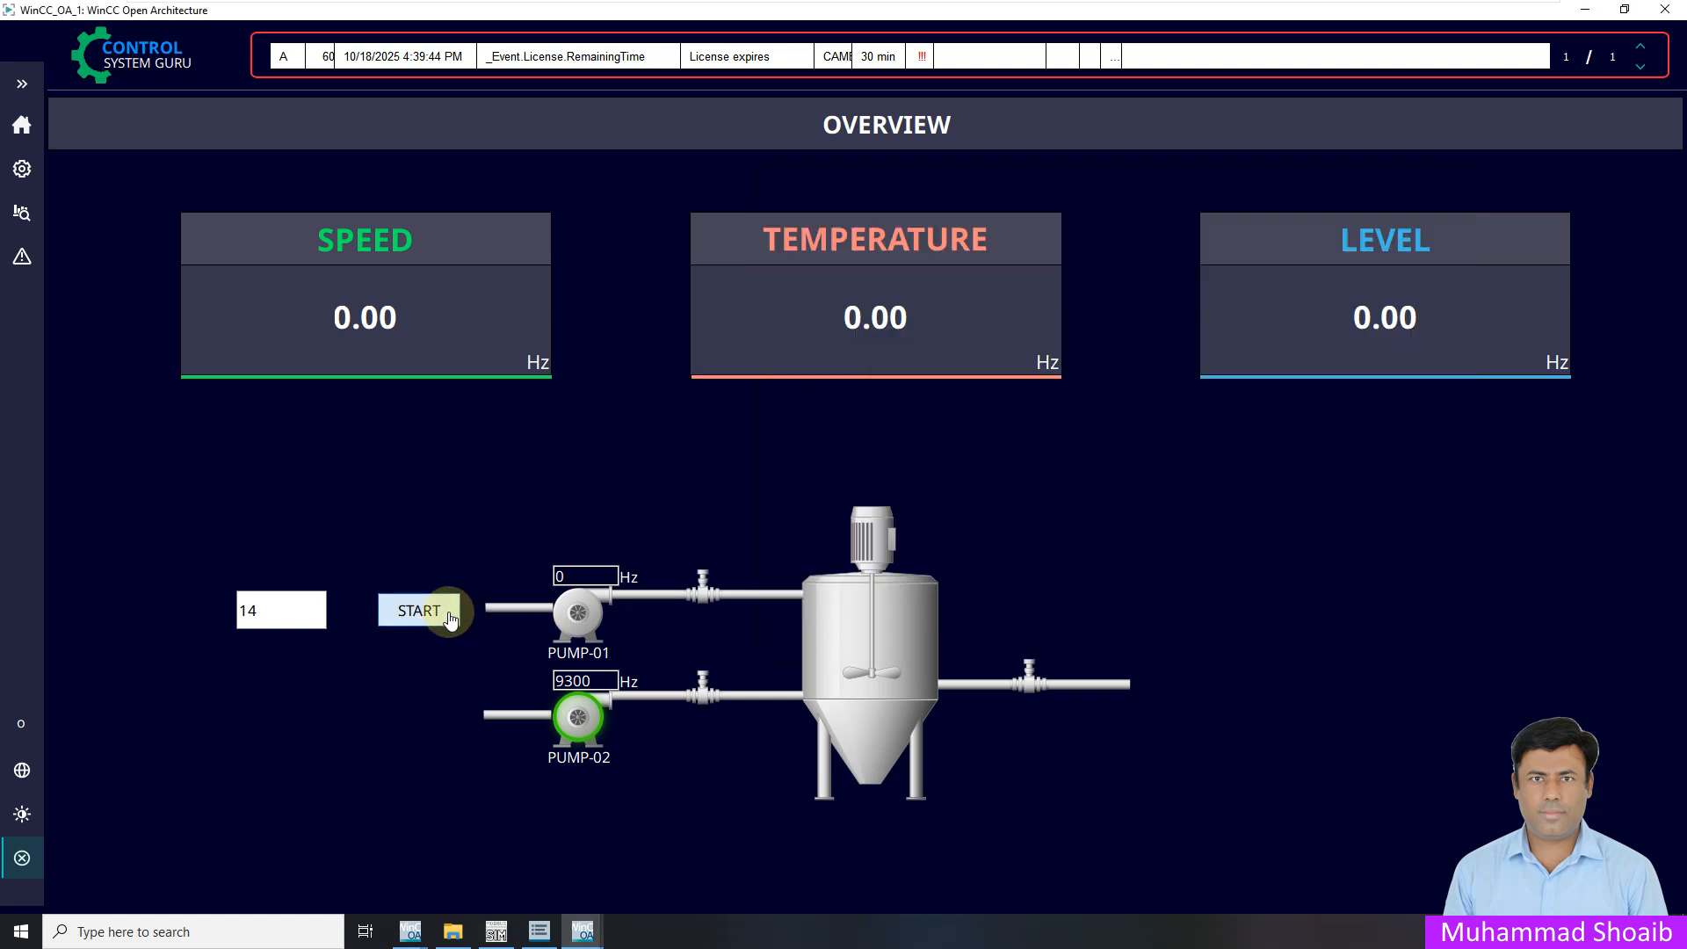
pyautogui.click(515, 930)
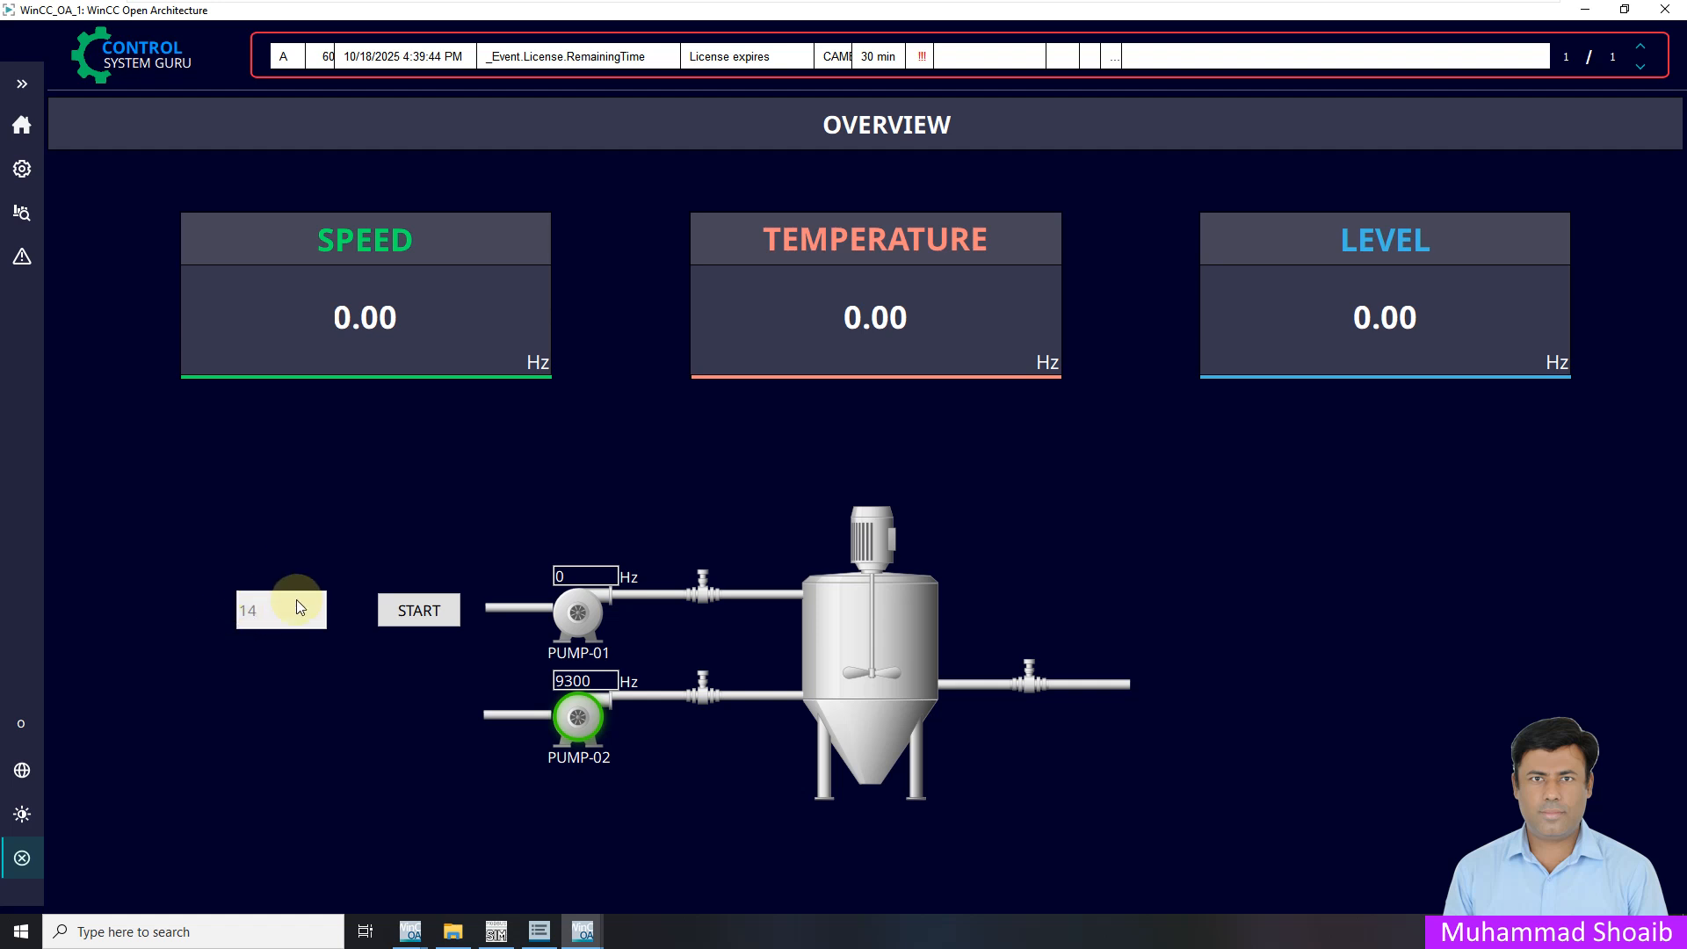
# Confirm the value field is greyed out for the operator, comparing with ModSim, then reopen the side menu
pyautogui.click(22, 84)
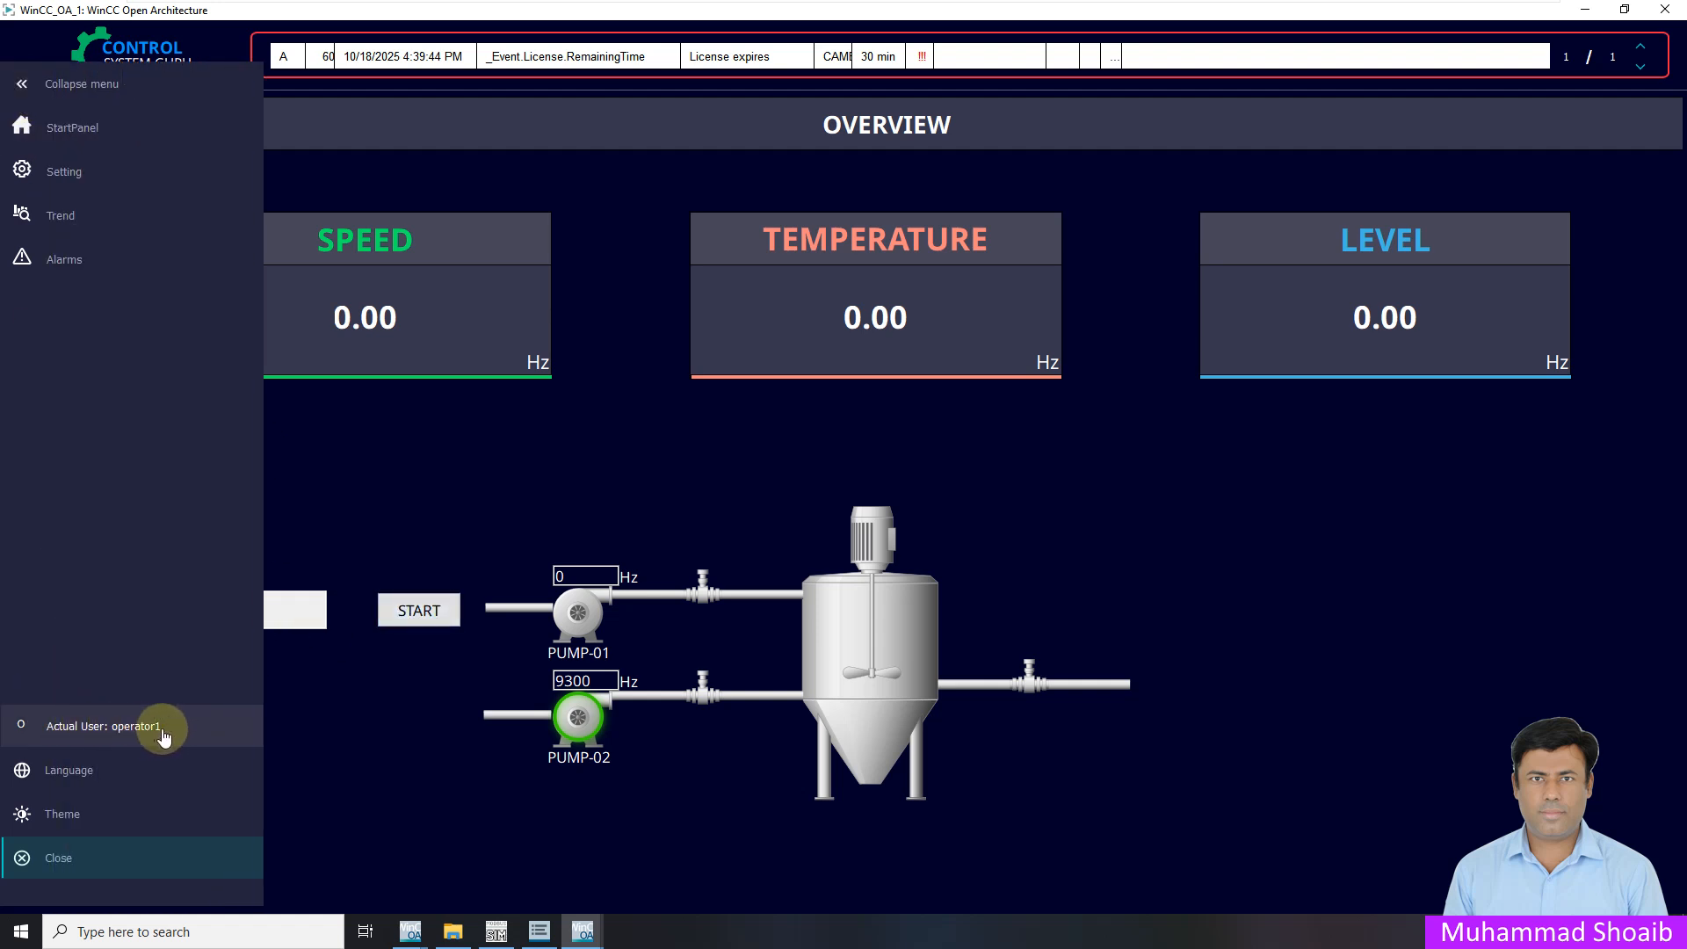
pyautogui.click(365, 514)
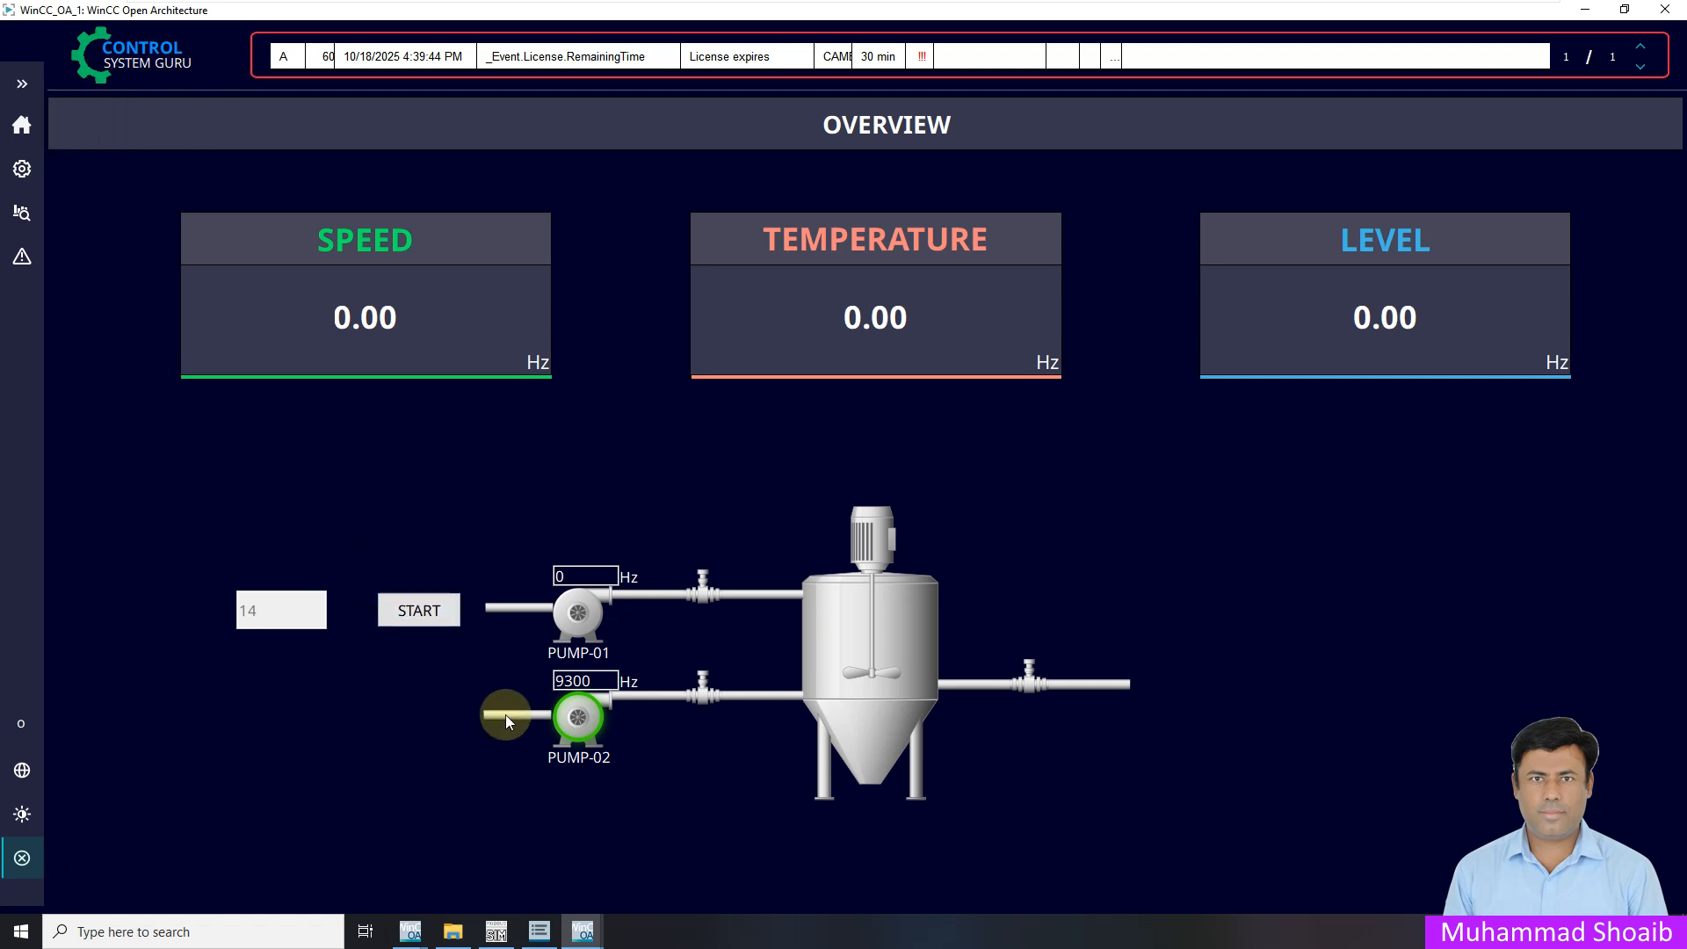
pyautogui.click(497, 933)
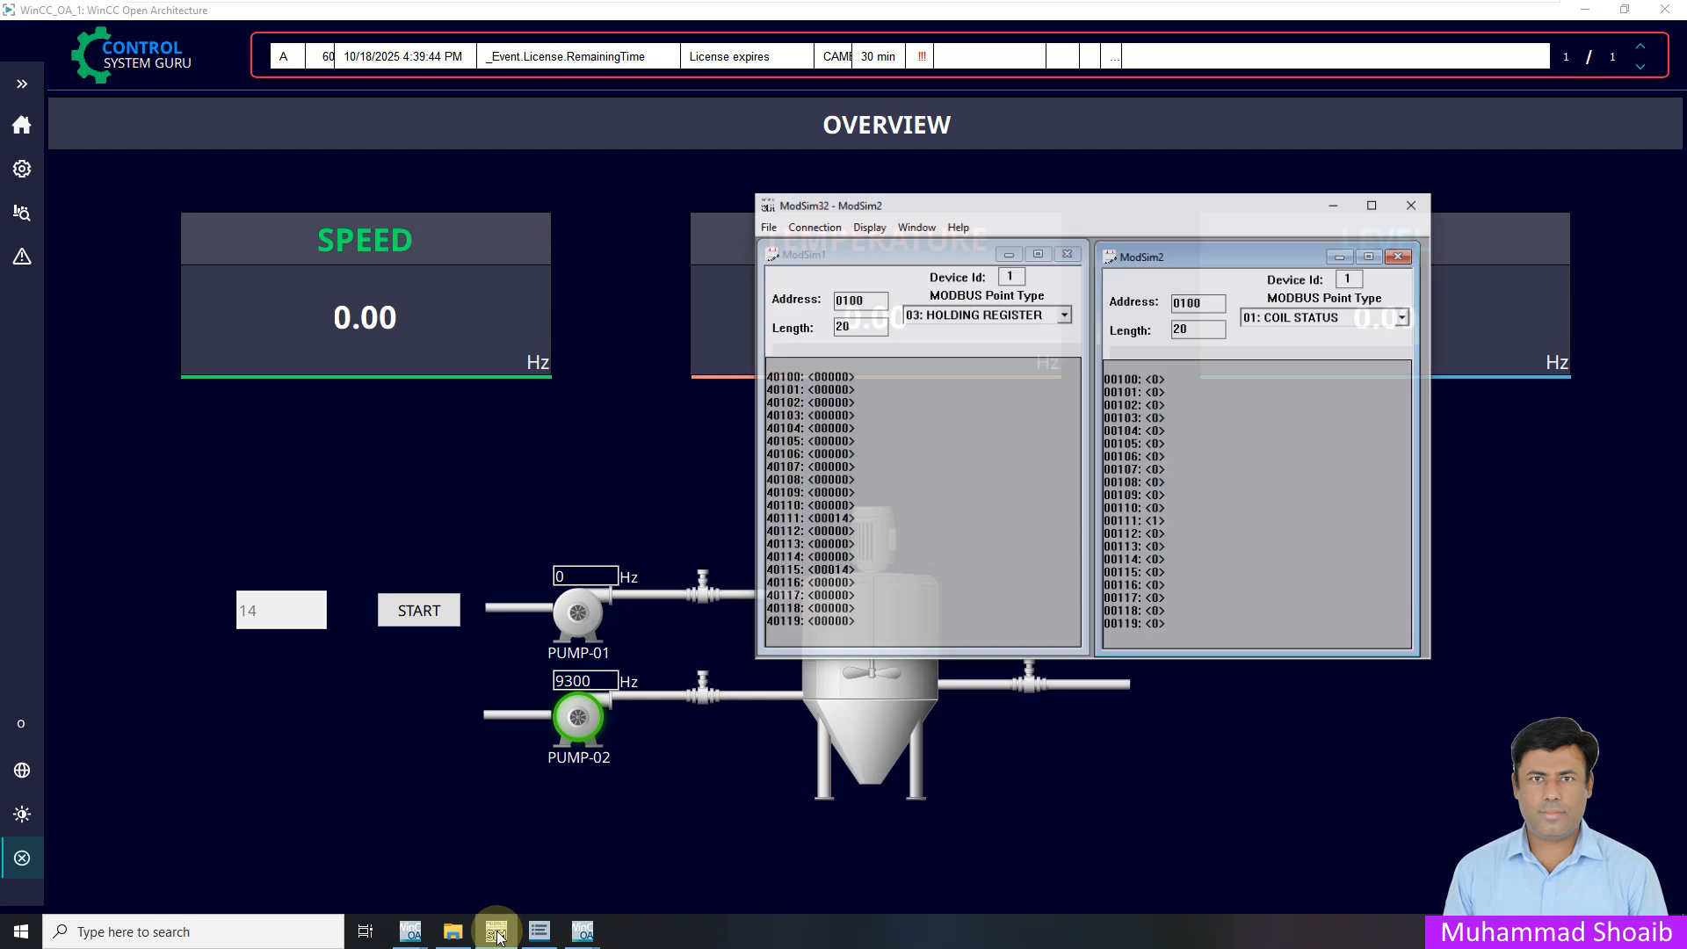
pyautogui.click(416, 615)
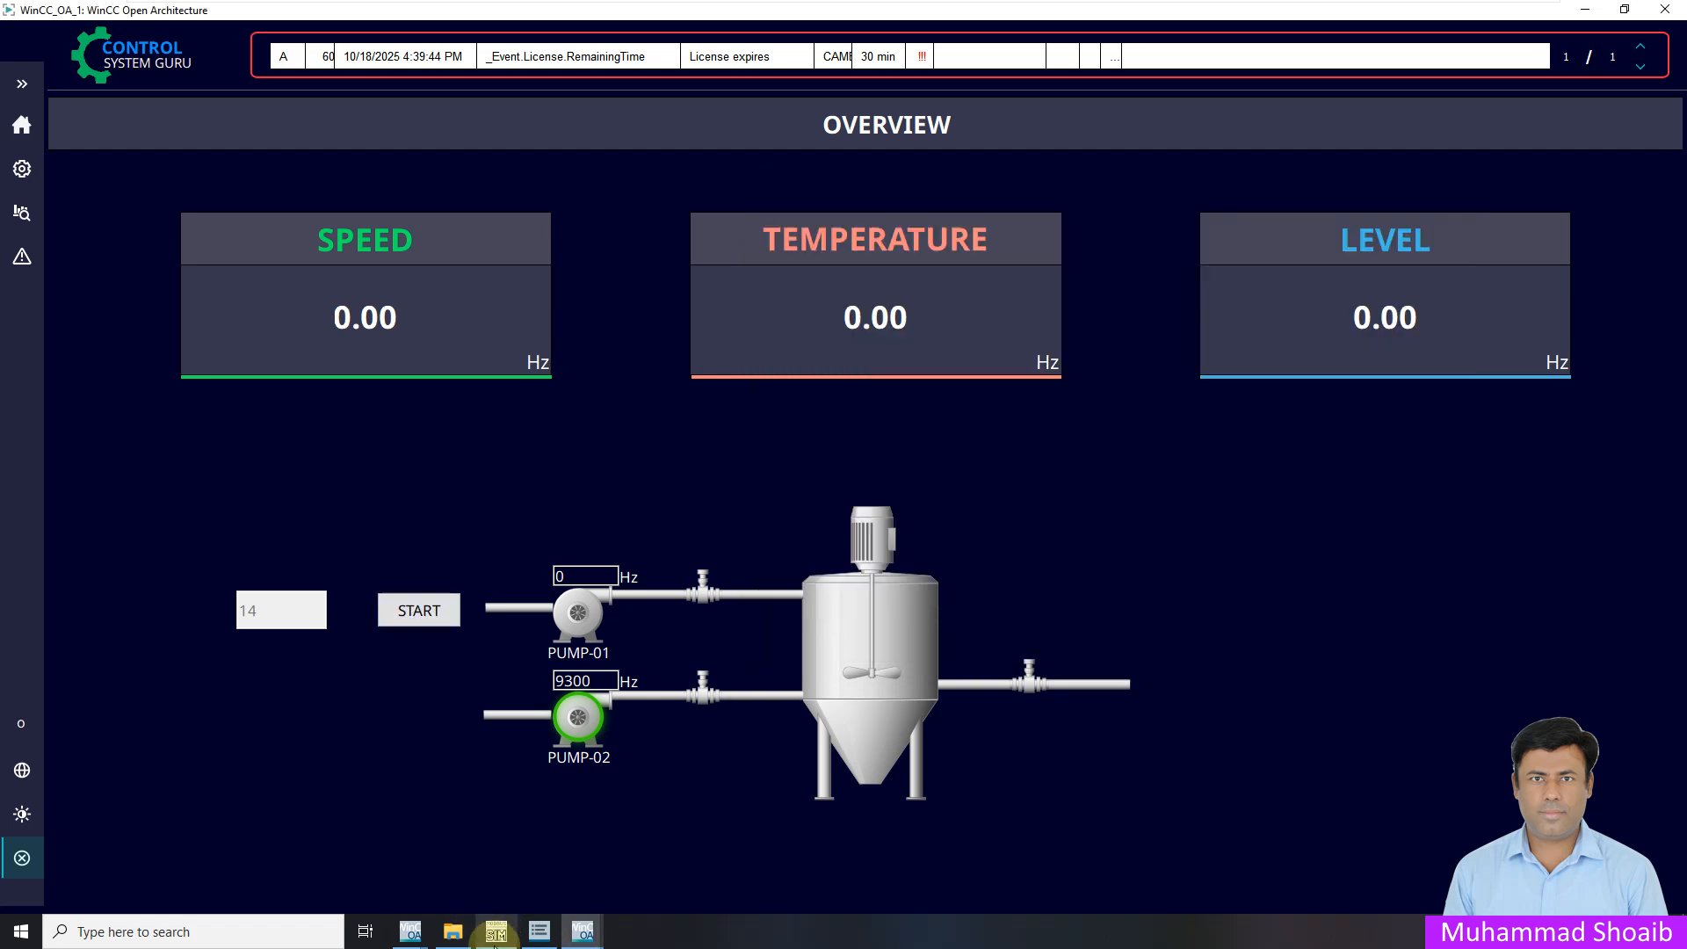
pyautogui.click(497, 933)
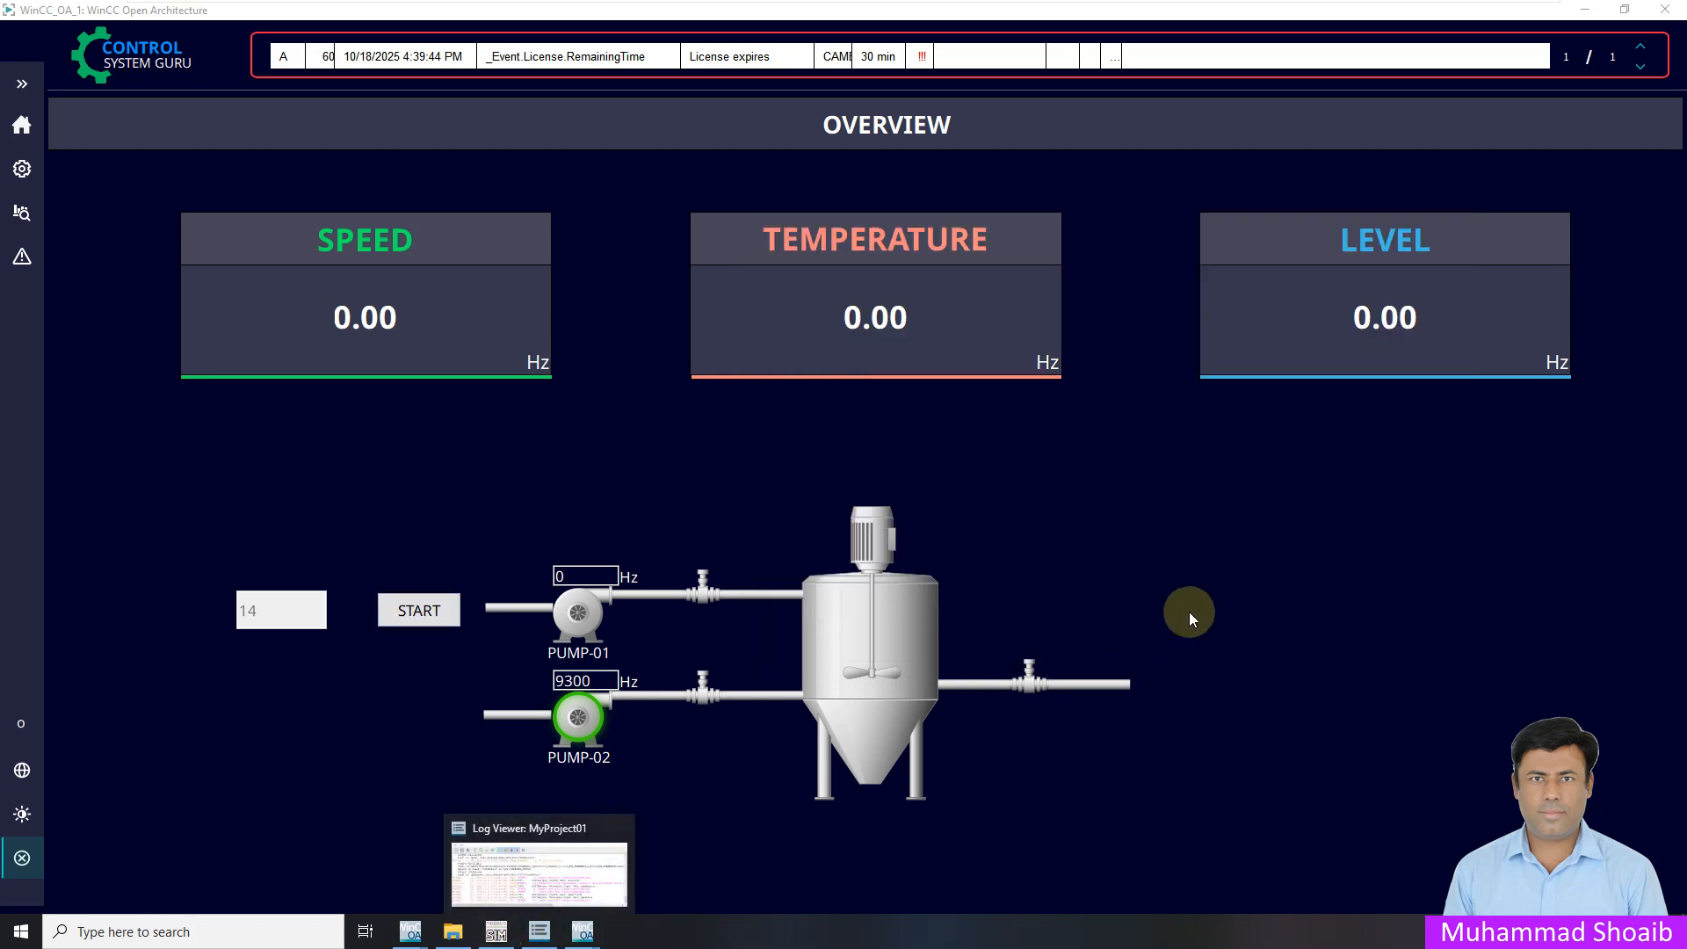
pyautogui.click(497, 933)
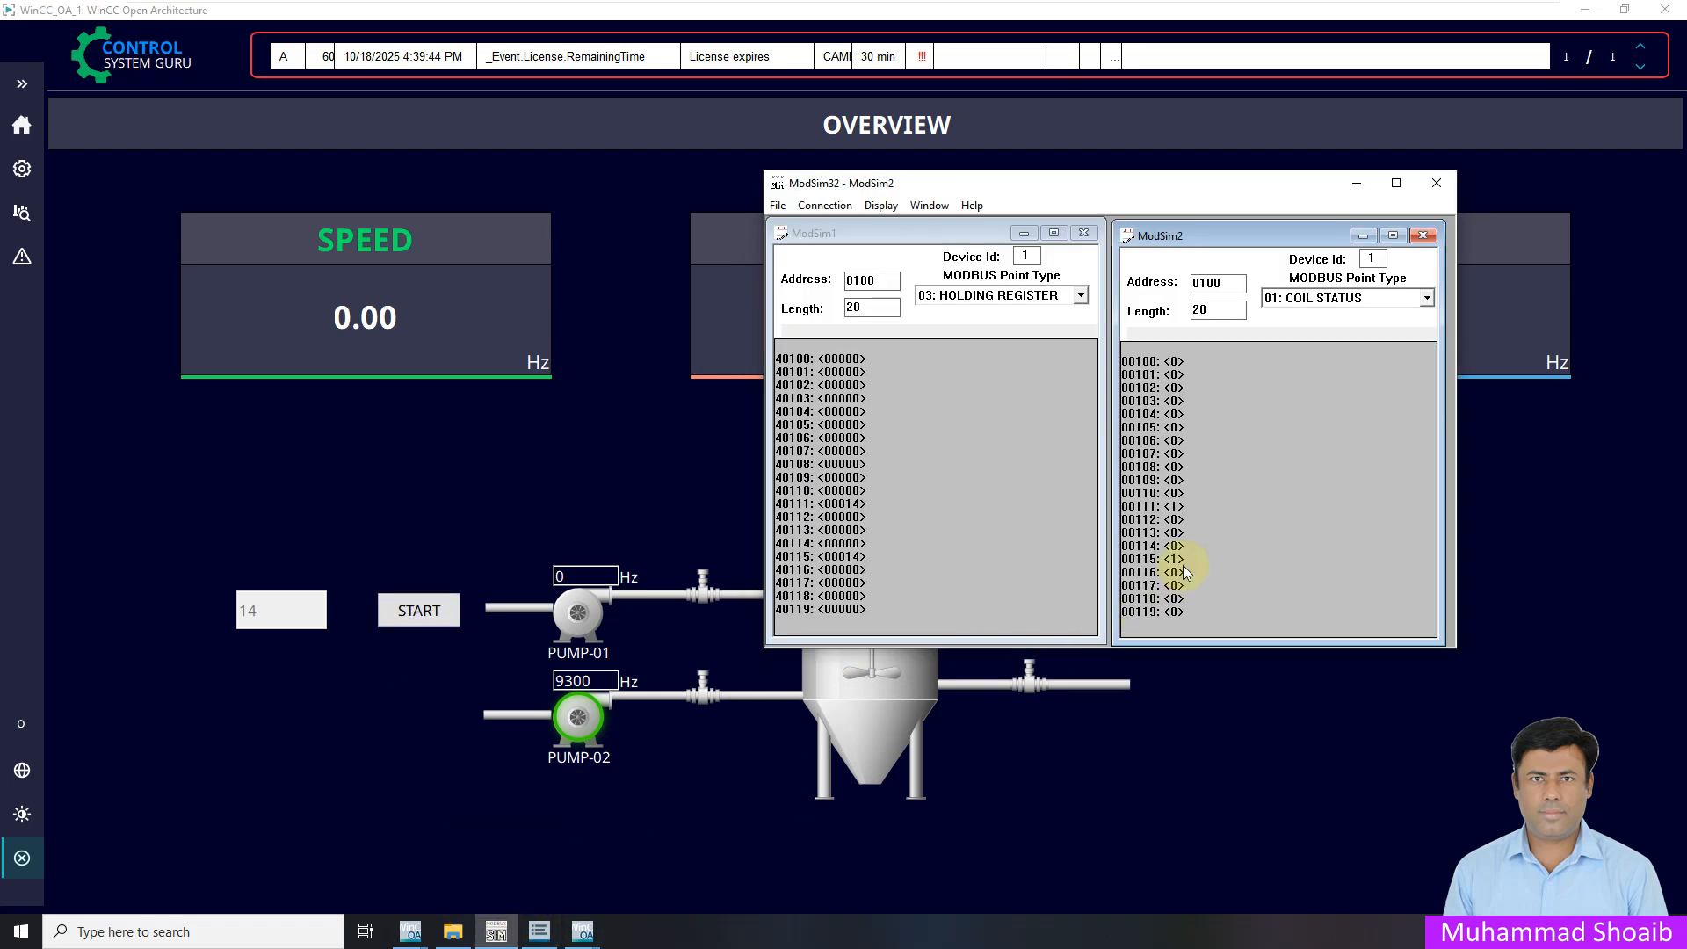
pyautogui.click(409, 539)
pyautogui.click(24, 82)
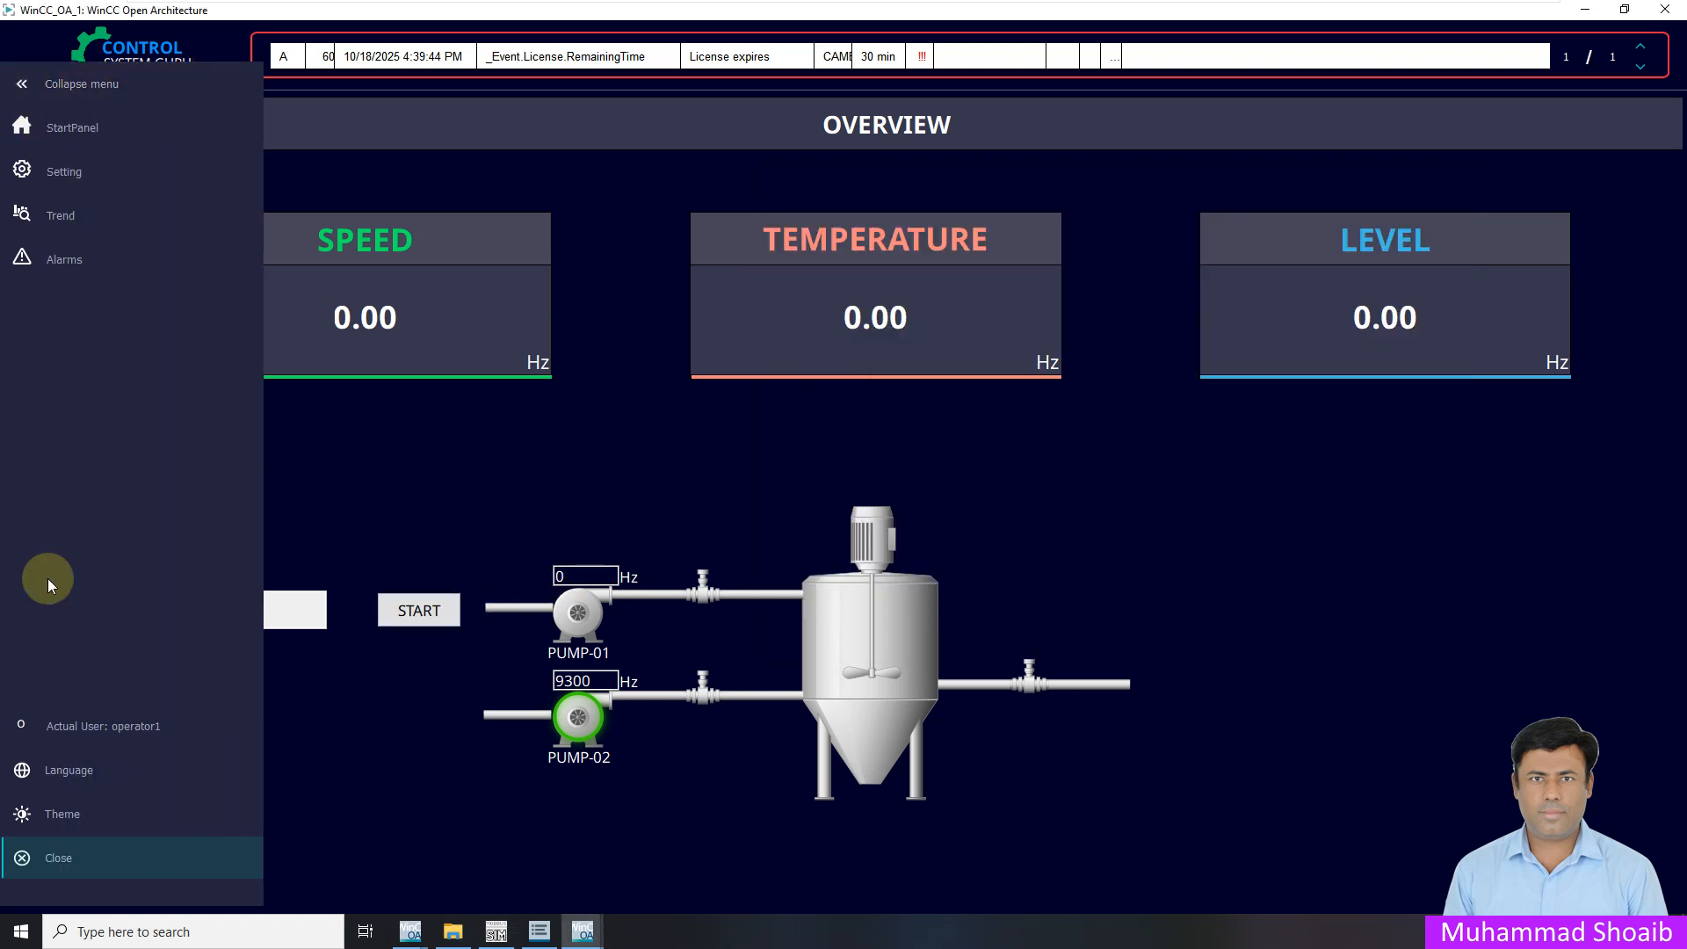
# Log the operator out, then log in as the supervisor account, entering its username and password
pyautogui.click(131, 723)
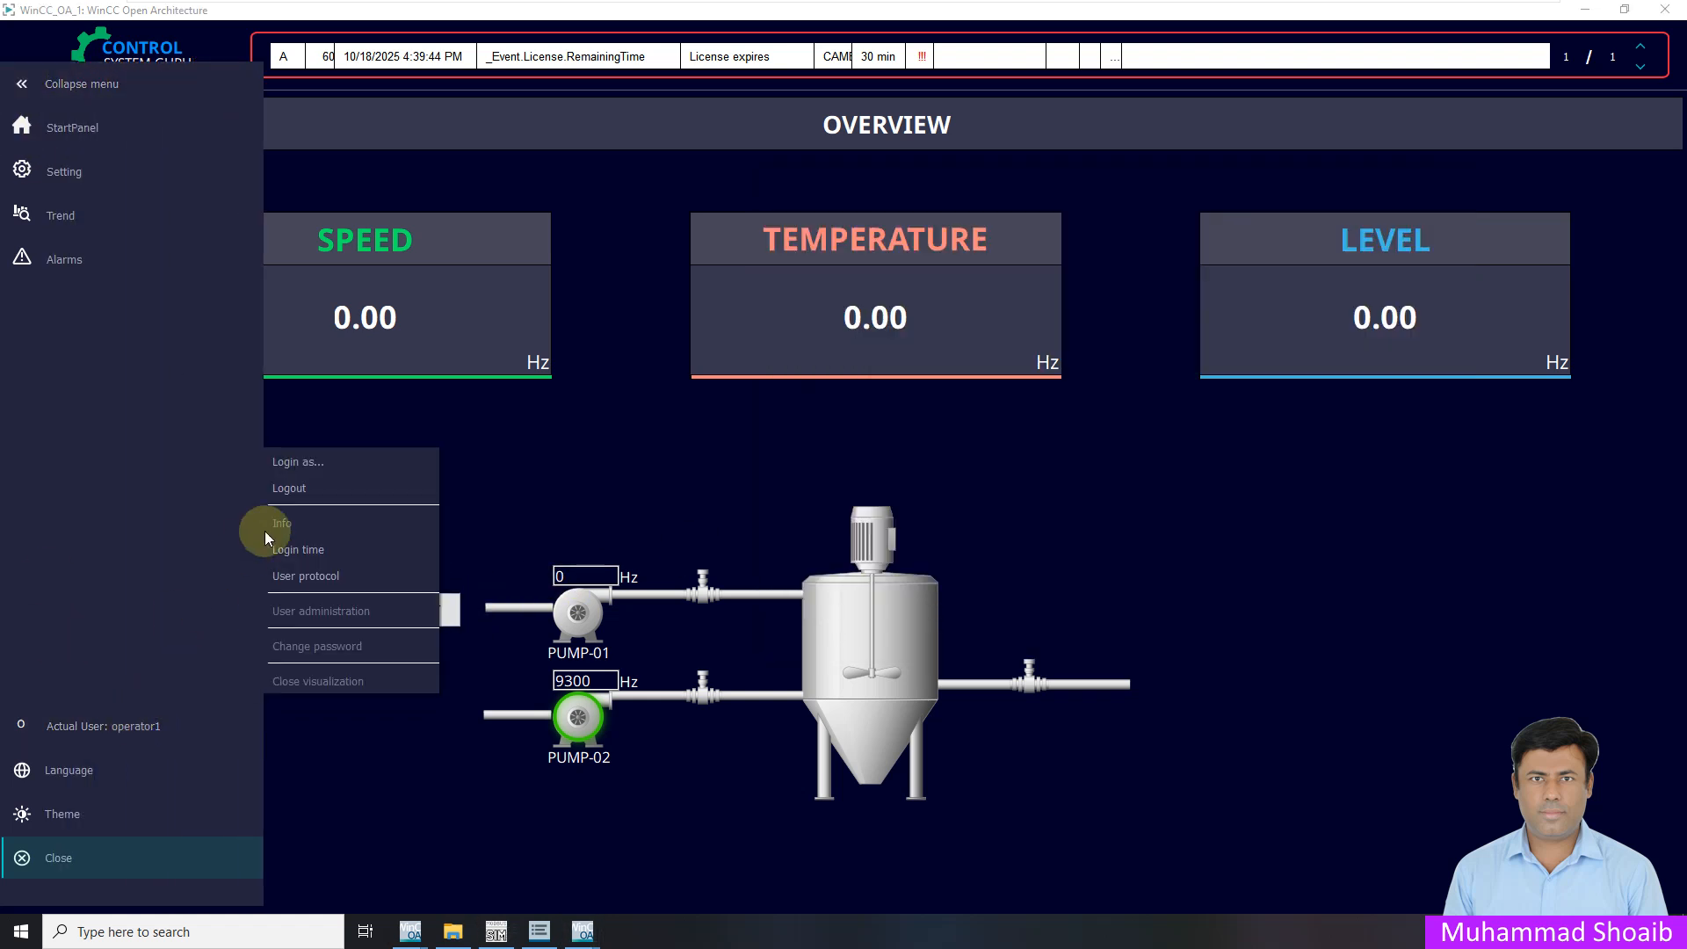
pyautogui.click(313, 485)
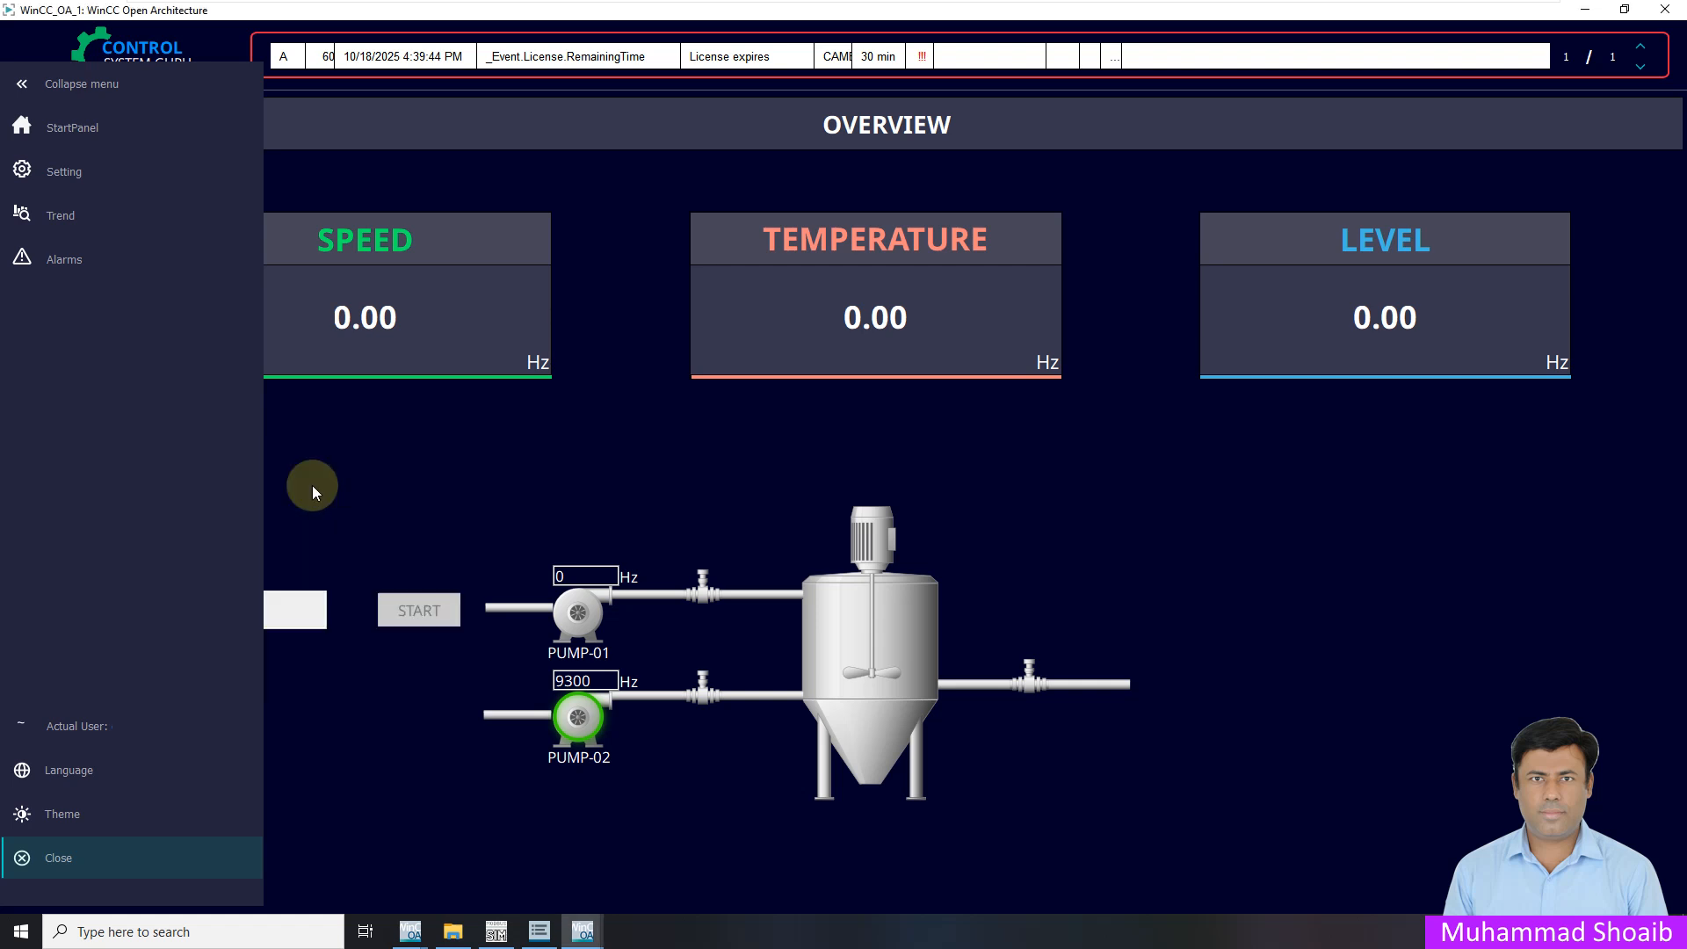
pyautogui.click(24, 717)
pyautogui.click(88, 462)
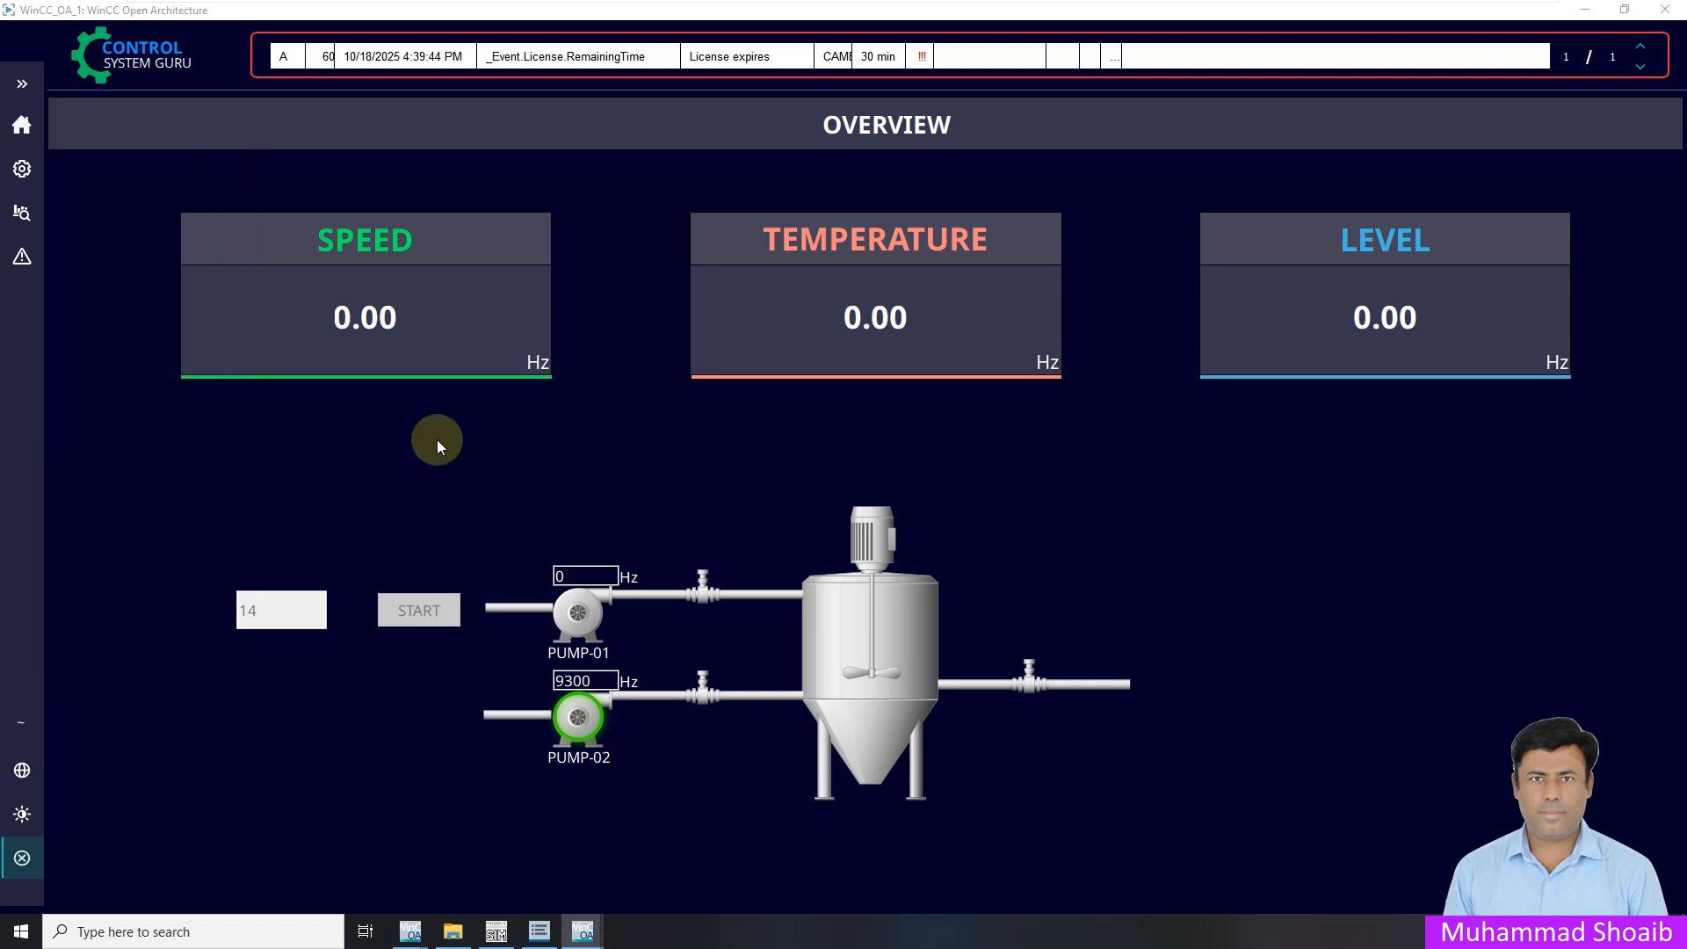
pyautogui.click(430, 479)
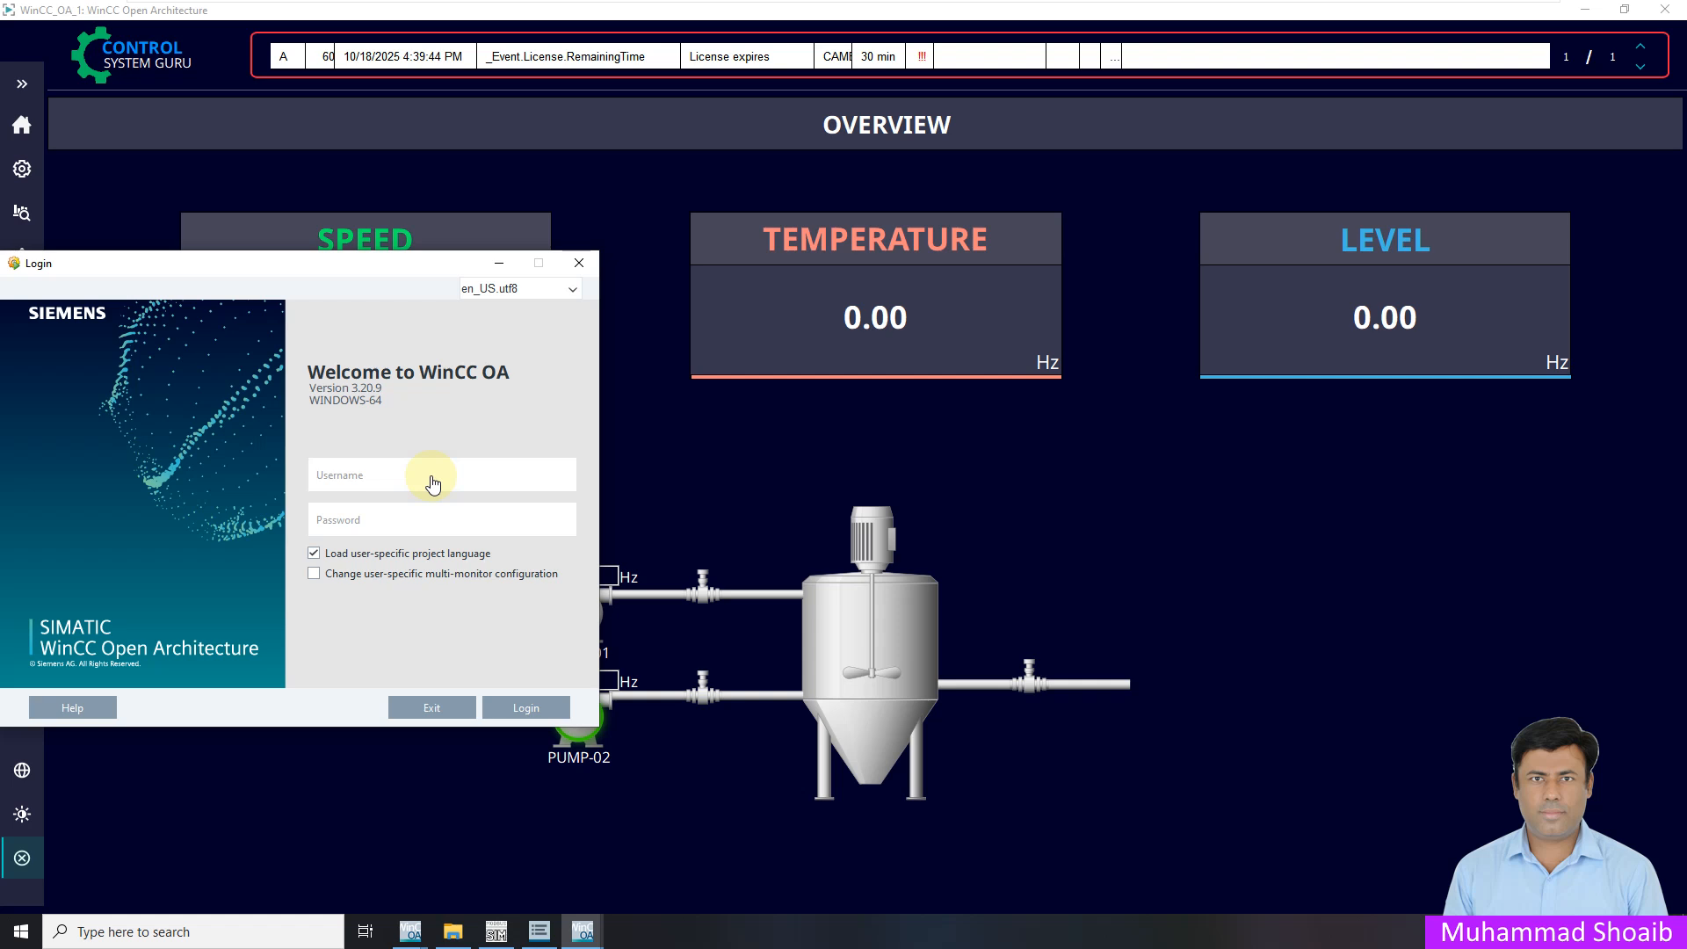
pyautogui.press('Tab')
pyautogui.press('BackSpace')
pyautogui.press('BackSpace')
pyautogui.press('BackSpace')
pyautogui.press('BackSpace')
pyautogui.click(554, 709)
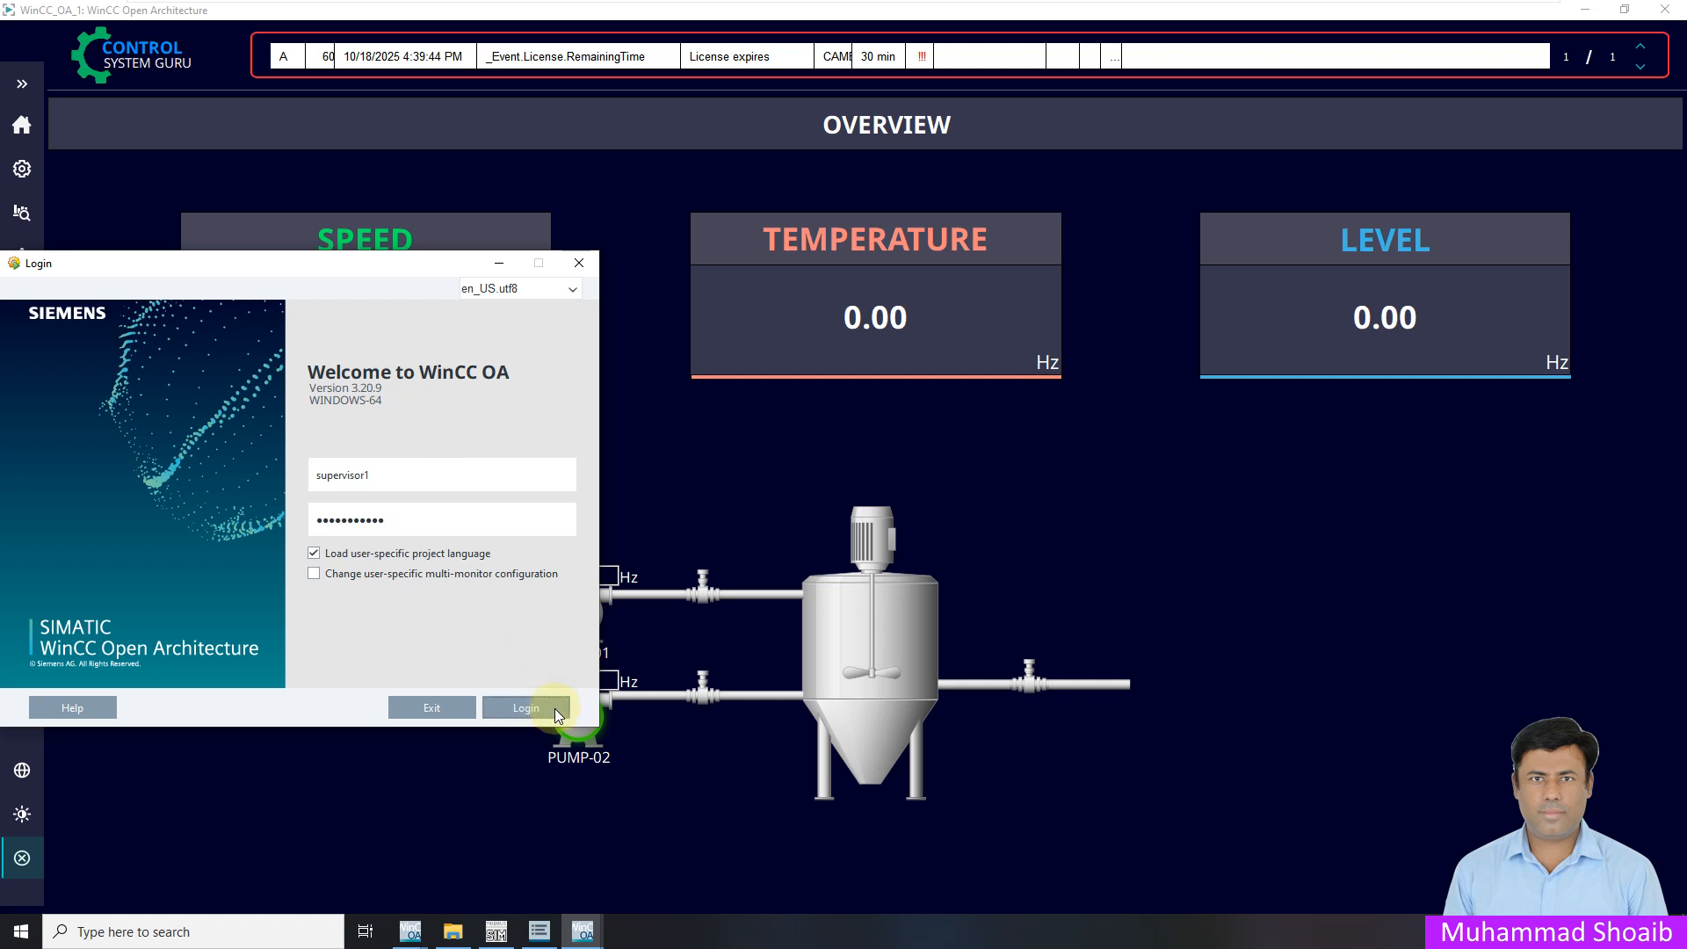
# Confirm the supervisor login in the side menu and look at the ModSim register values
pyautogui.click(22, 83)
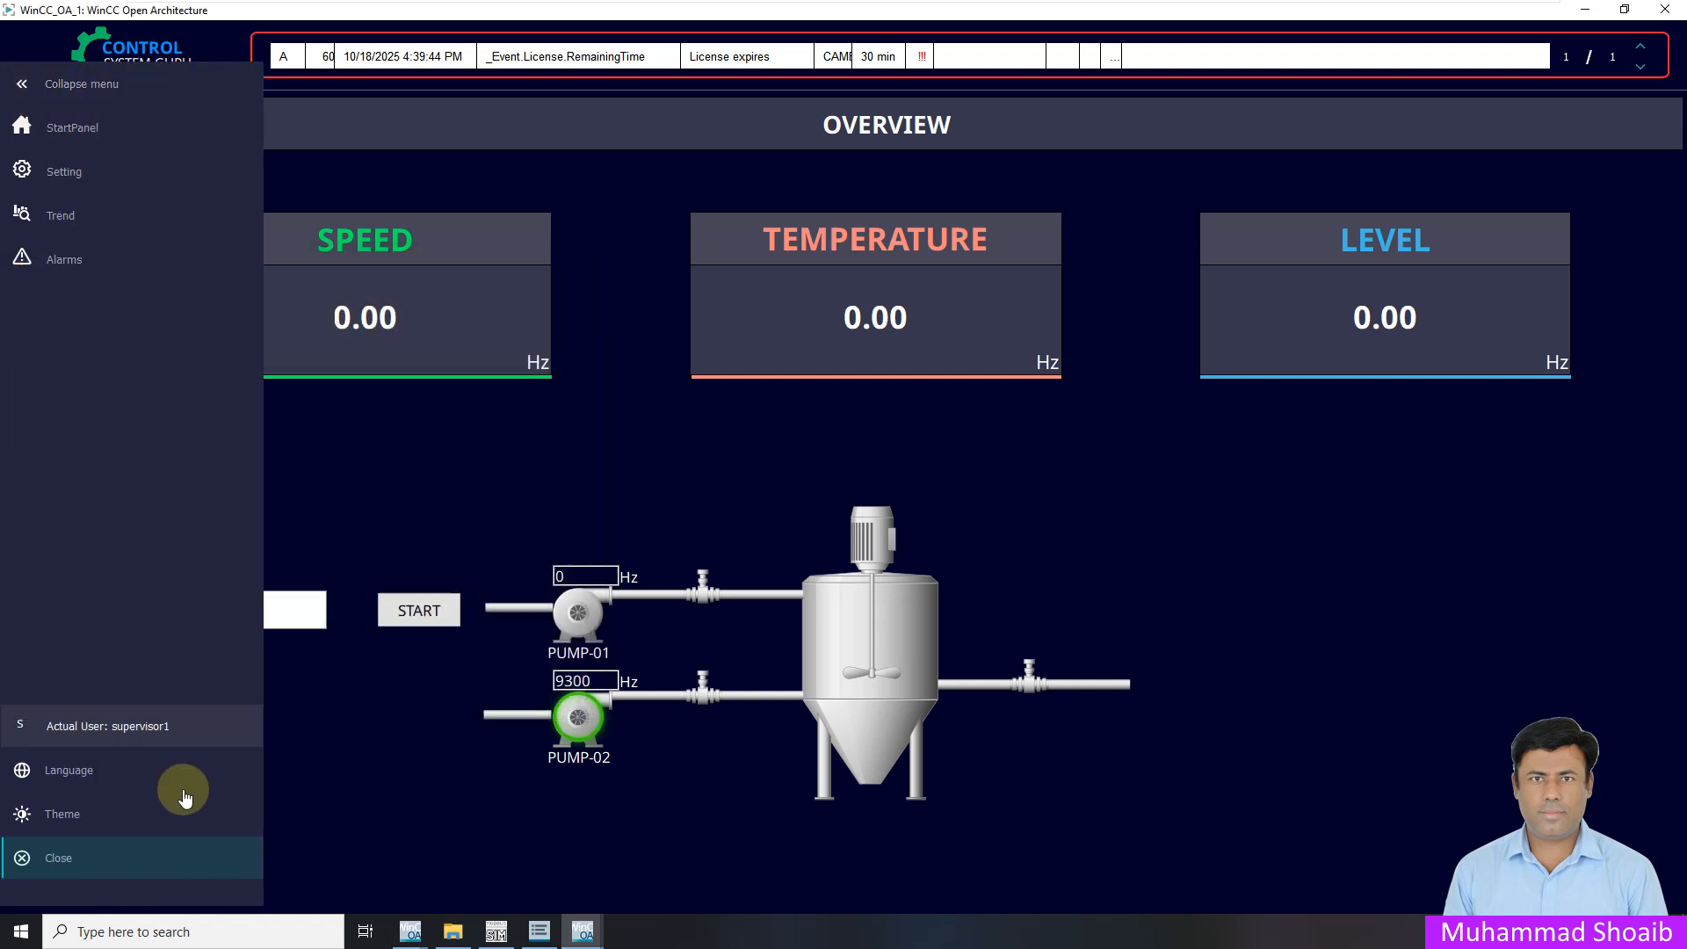
pyautogui.click(337, 540)
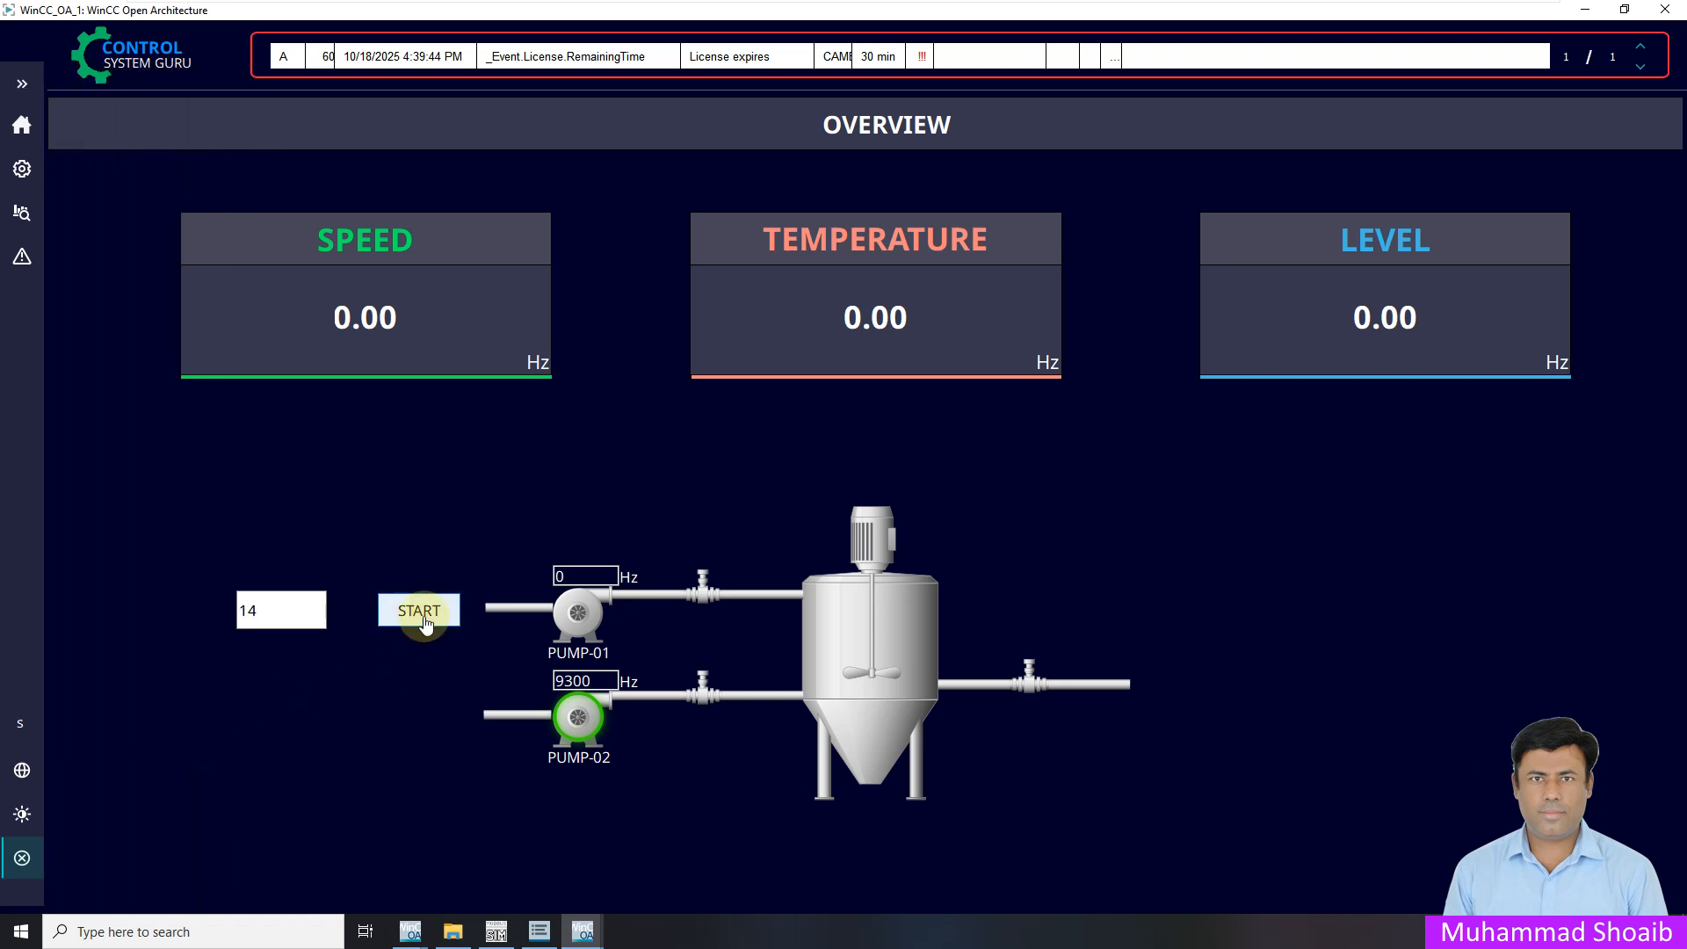
pyautogui.click(497, 932)
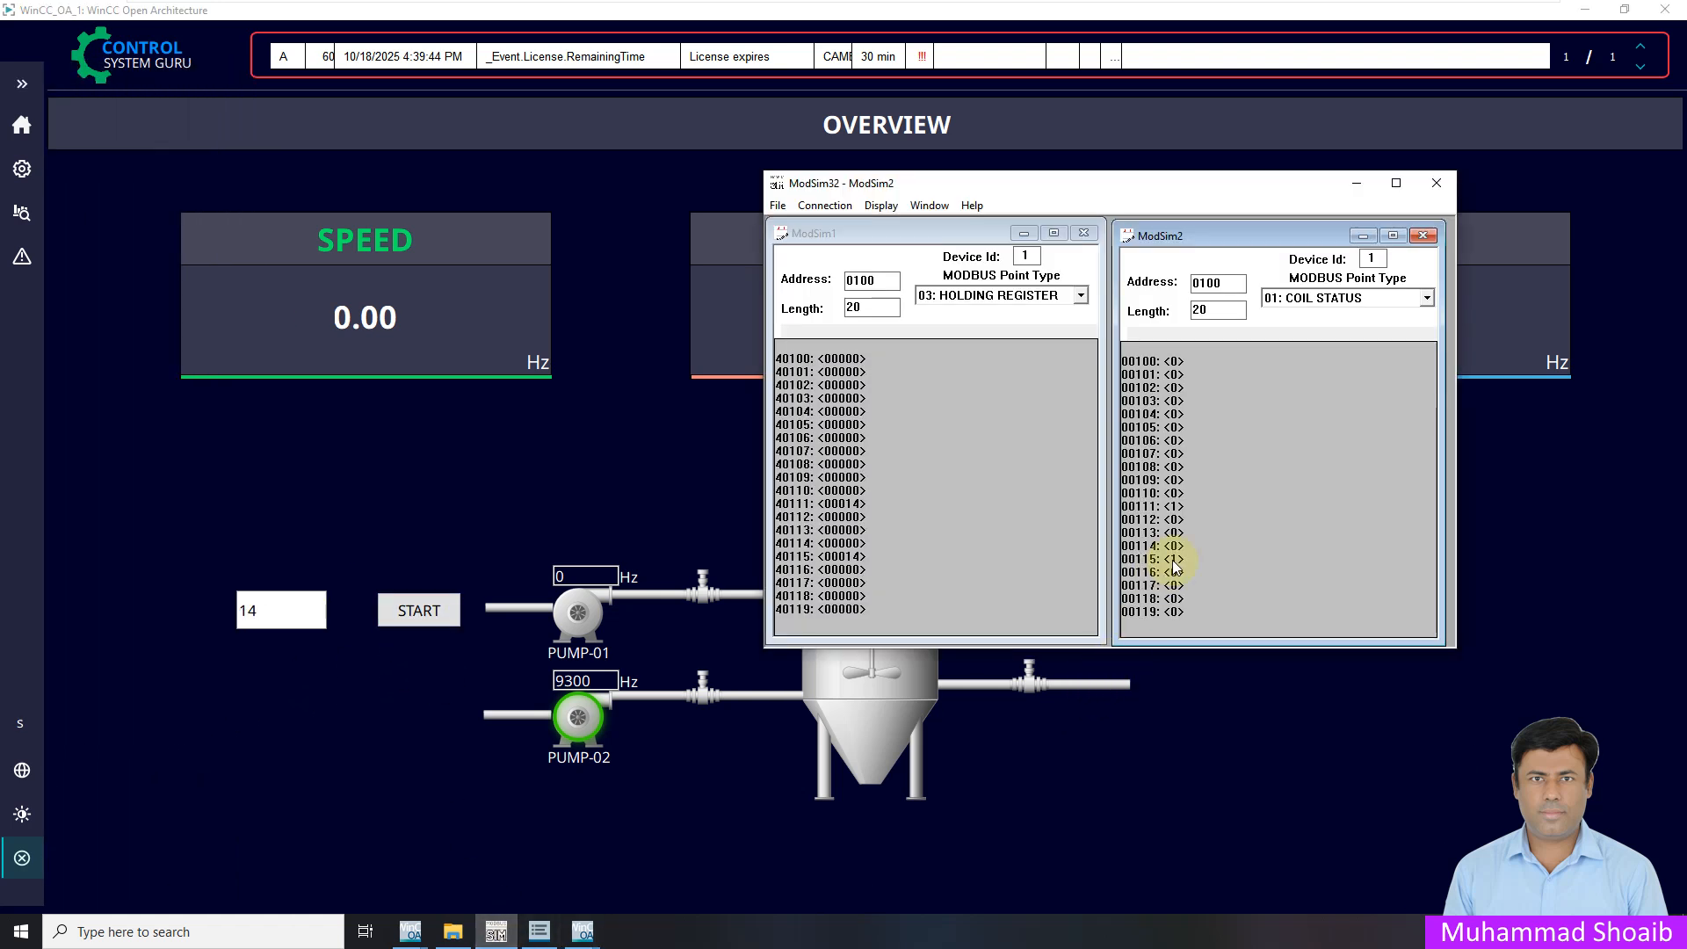
pyautogui.click(417, 612)
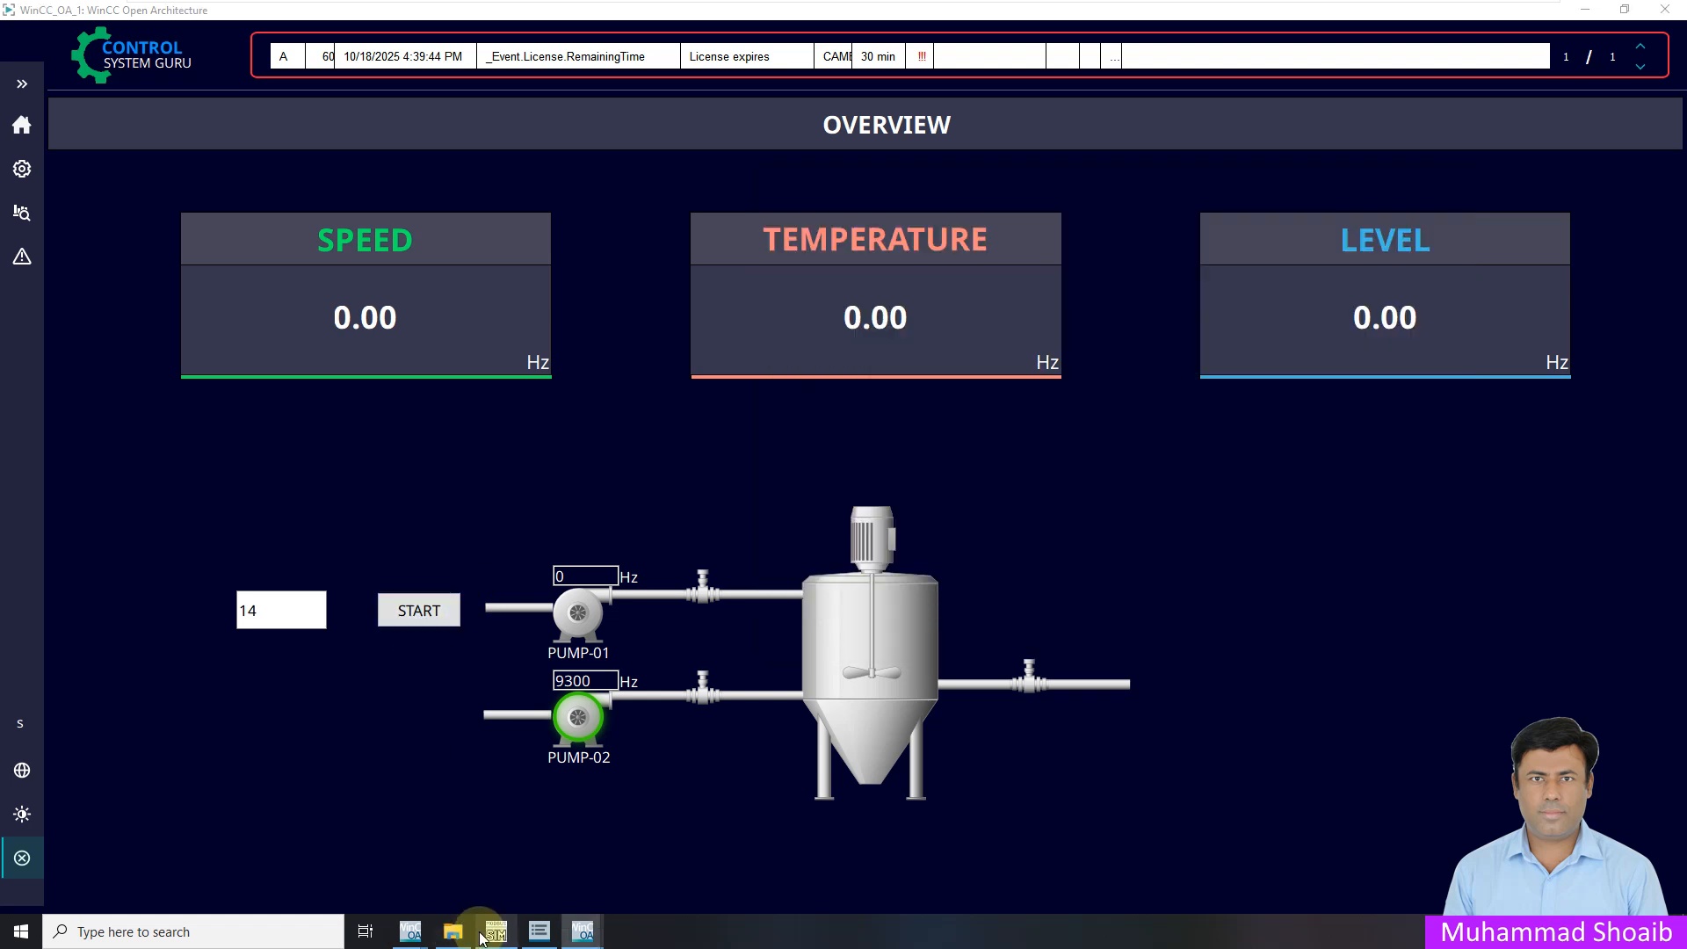
pyautogui.click(497, 932)
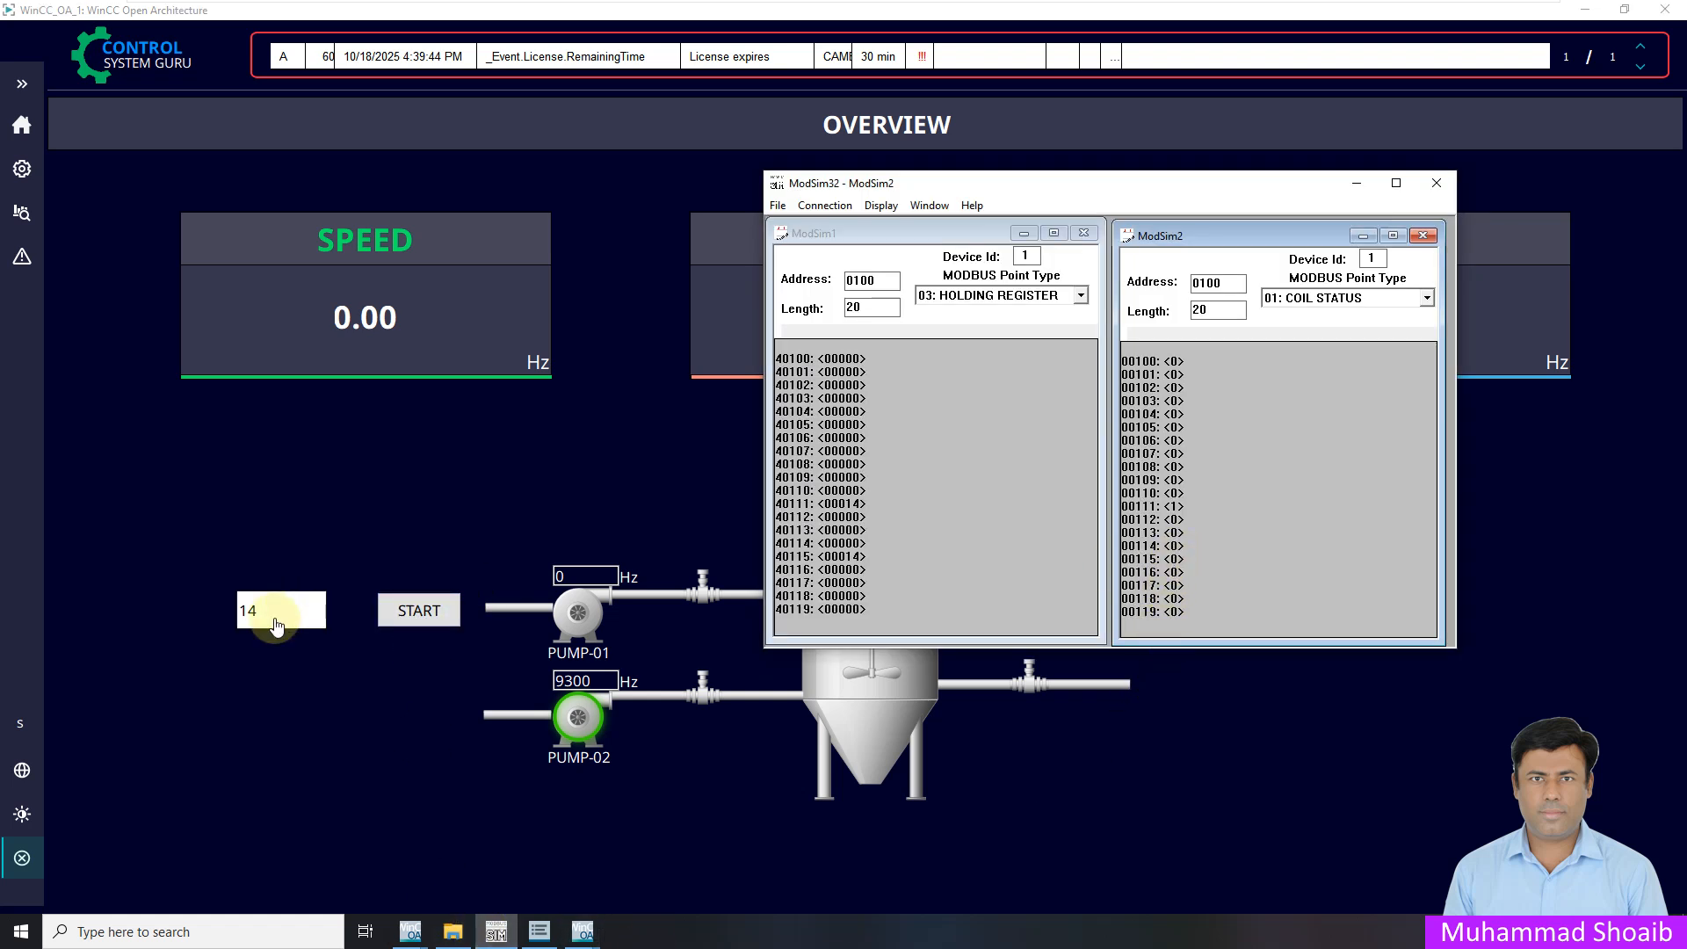
# Change the entry value from 14 to 24 and check that register 40111 reads 24
pyautogui.click(274, 621)
pyautogui.press('BackSpace')
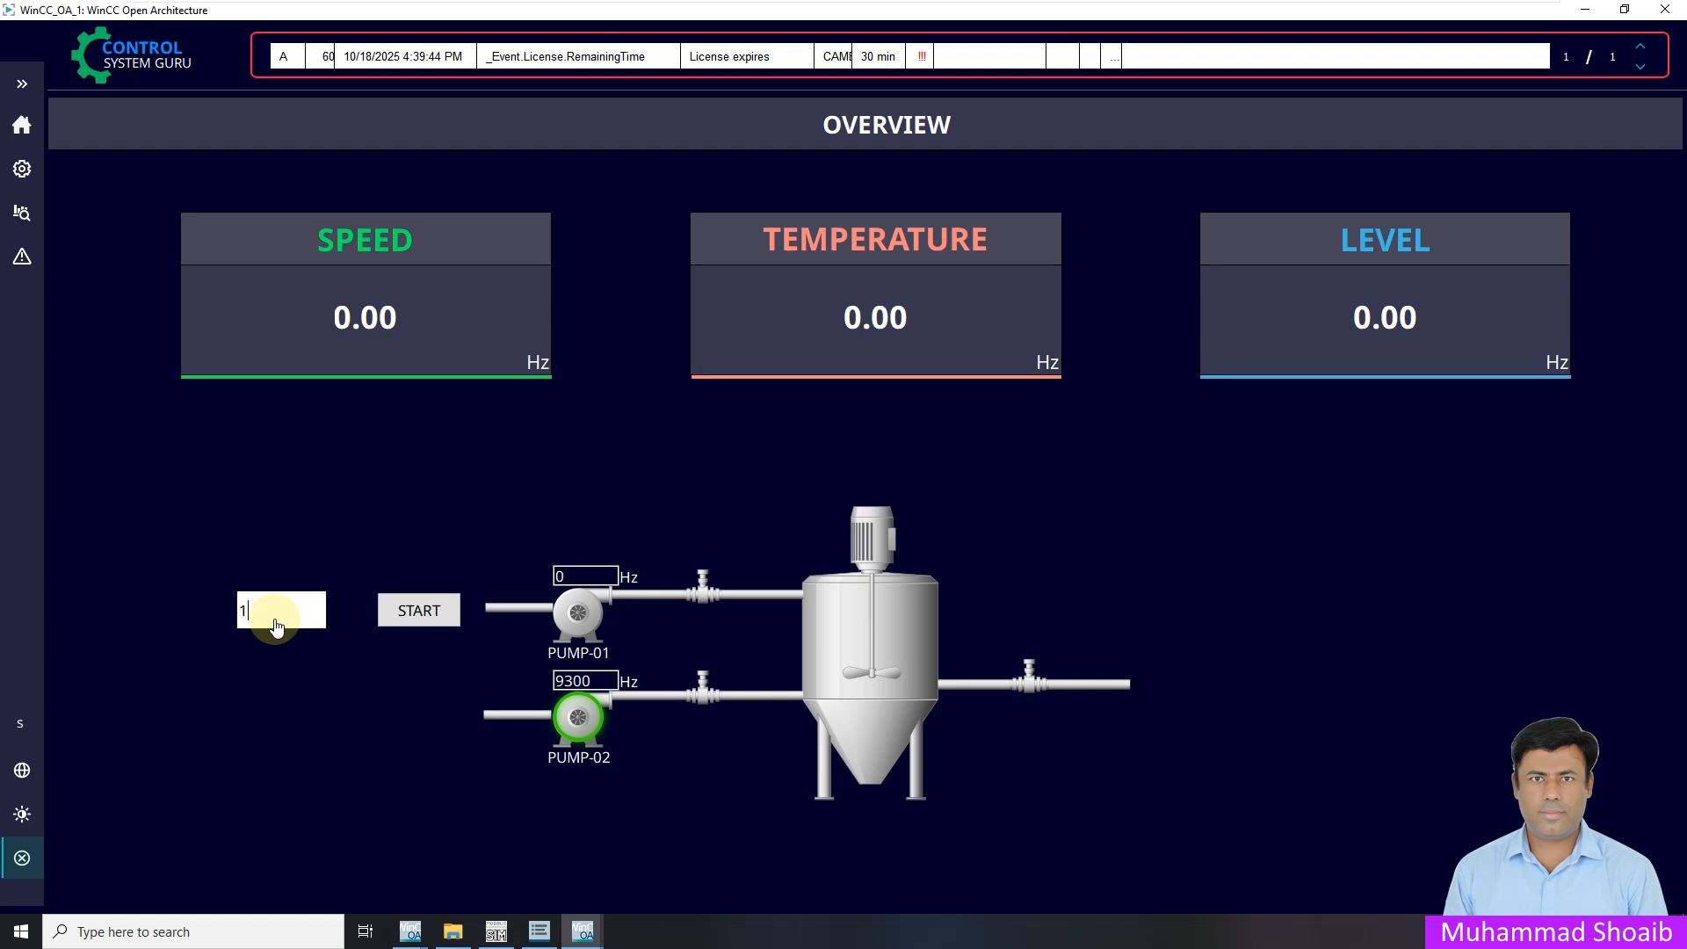
pyautogui.press('BackSpace')
pyautogui.write('25')
pyautogui.press('BackSpace')
pyautogui.write('4')
pyautogui.click(496, 932)
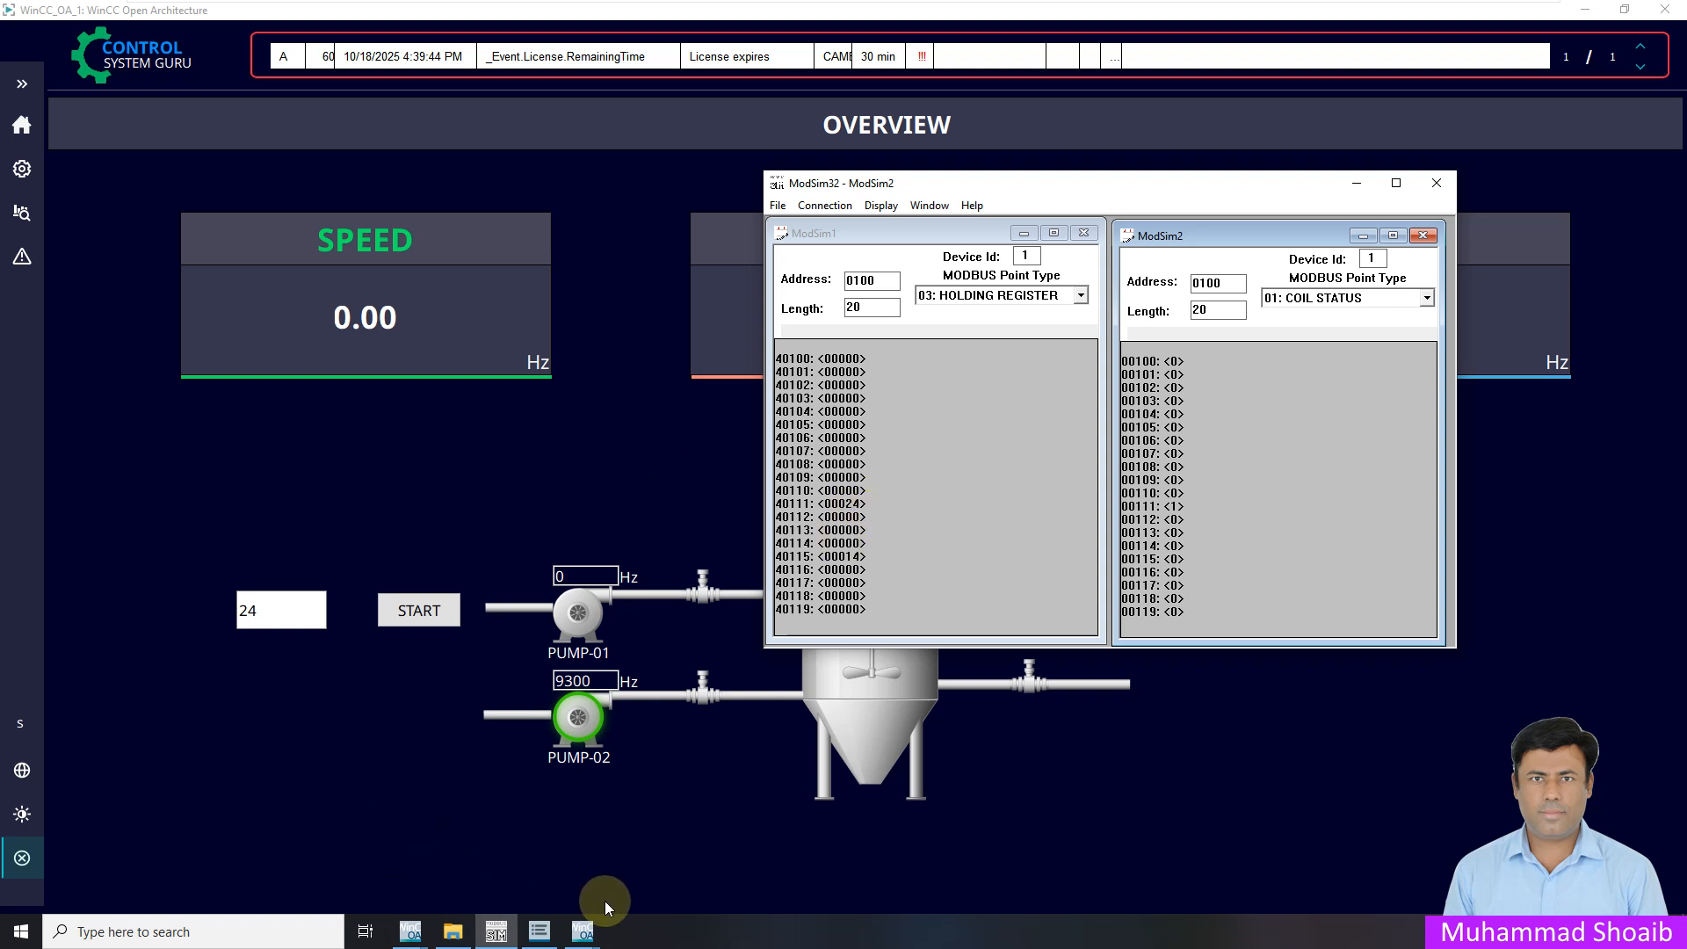
pyautogui.click(410, 932)
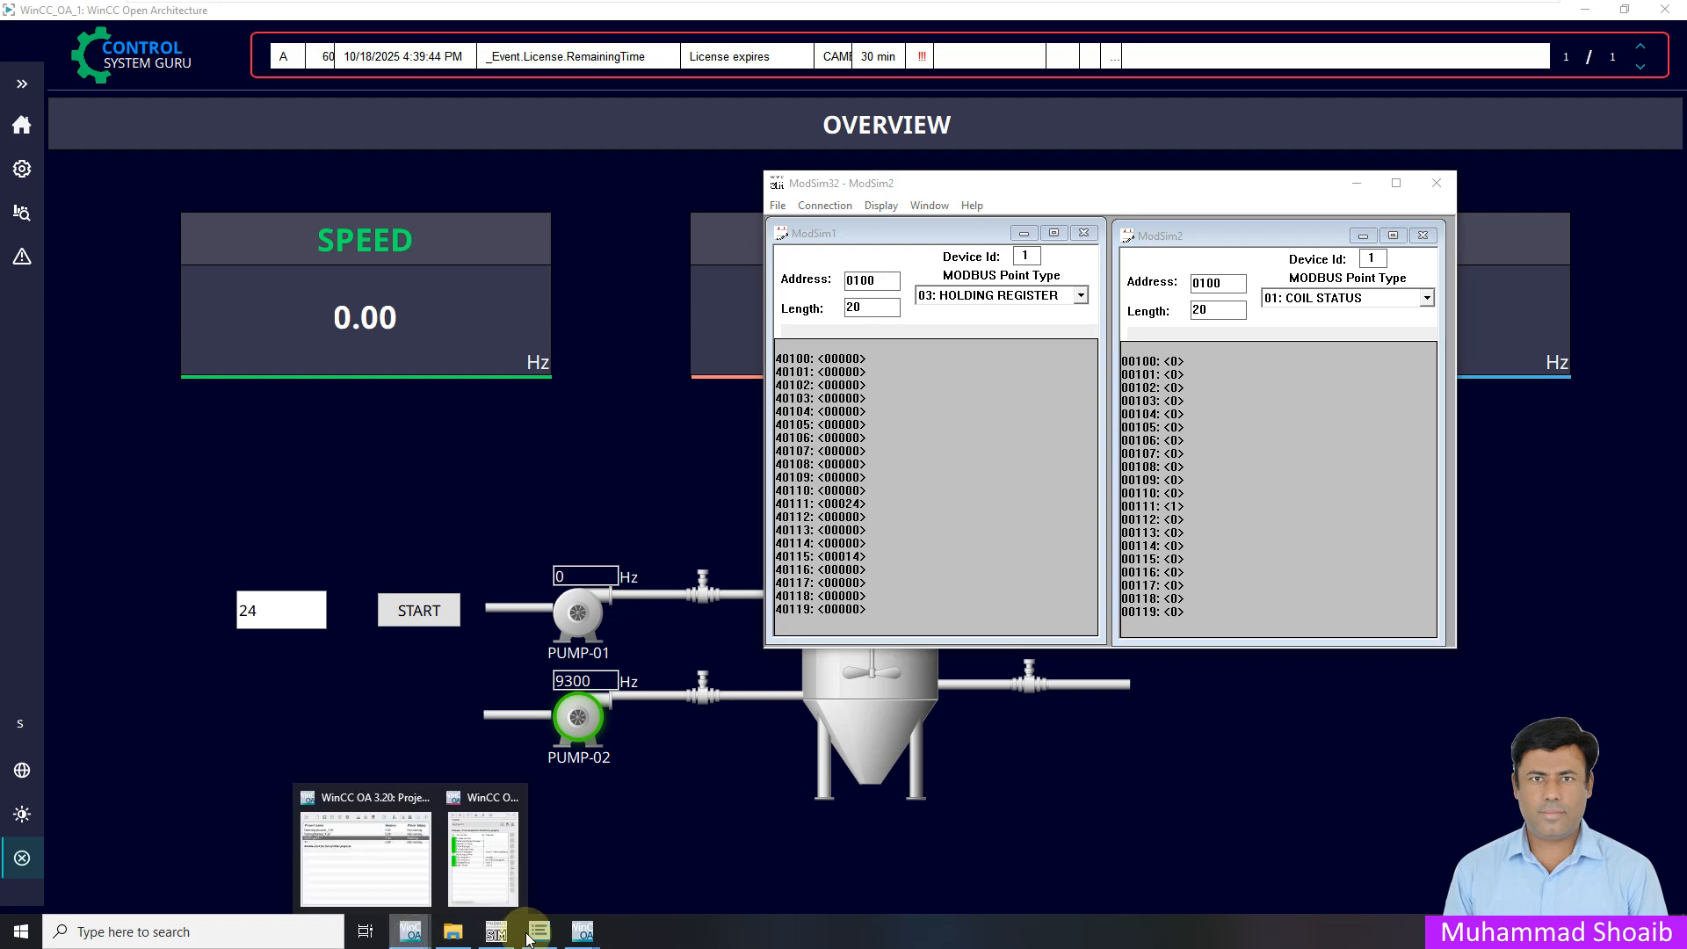
# In Gedi, open the Initialize script of the text field beside START
pyautogui.moveTo(584, 933)
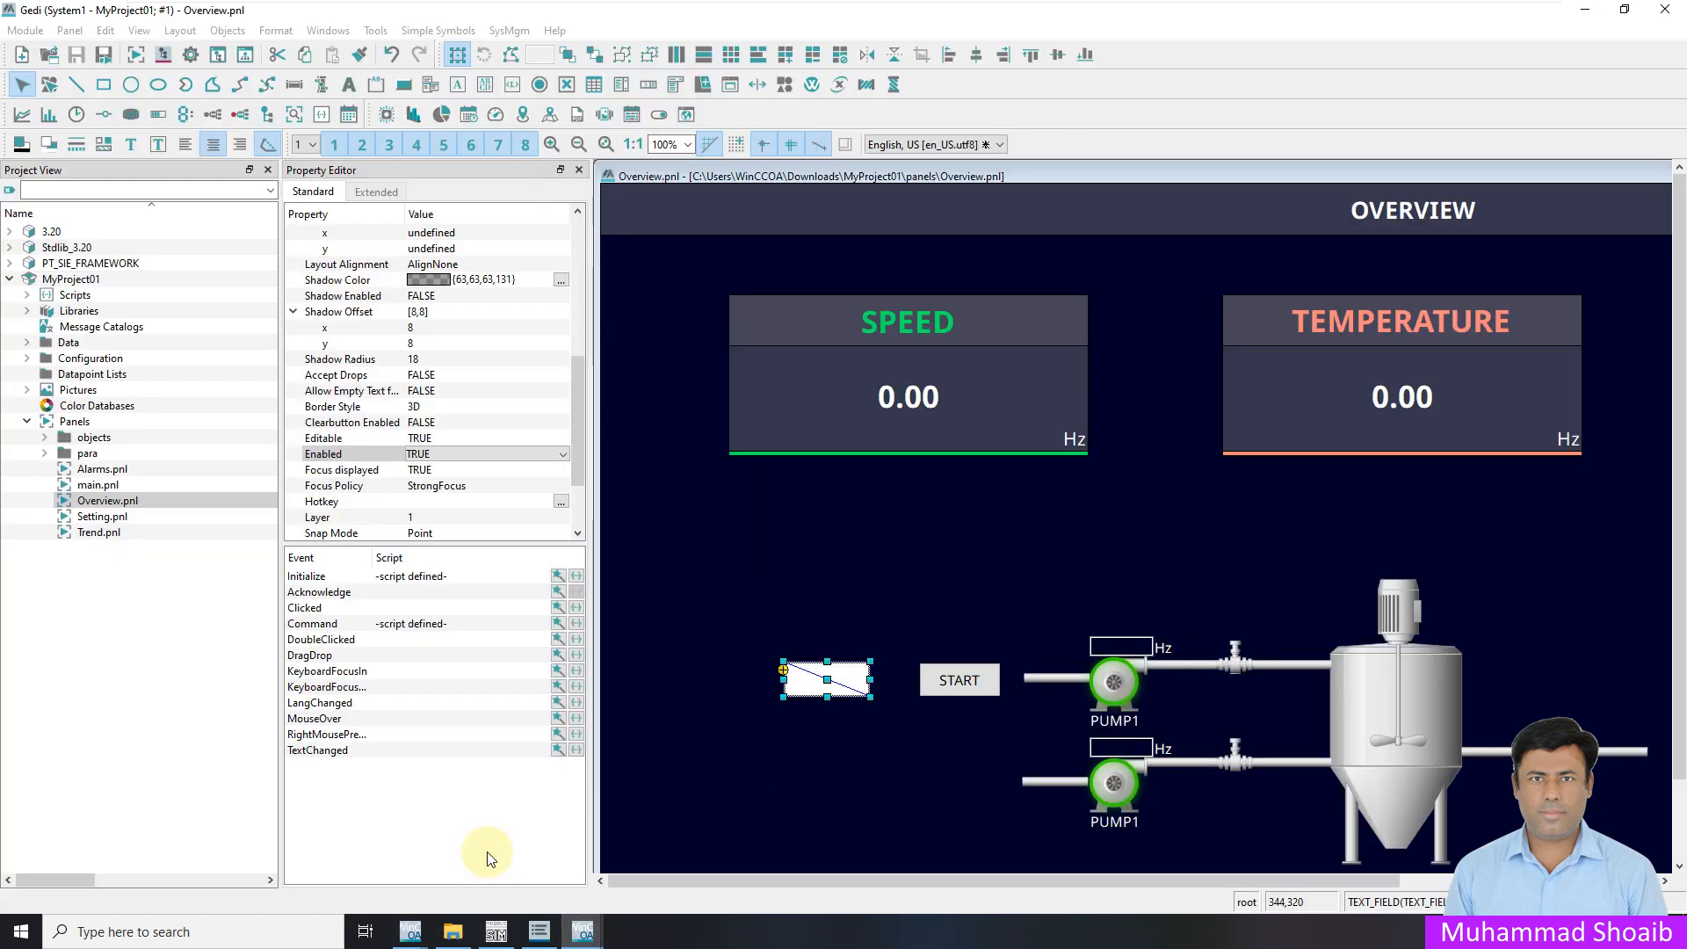
pyautogui.click(508, 872)
pyautogui.click(936, 687)
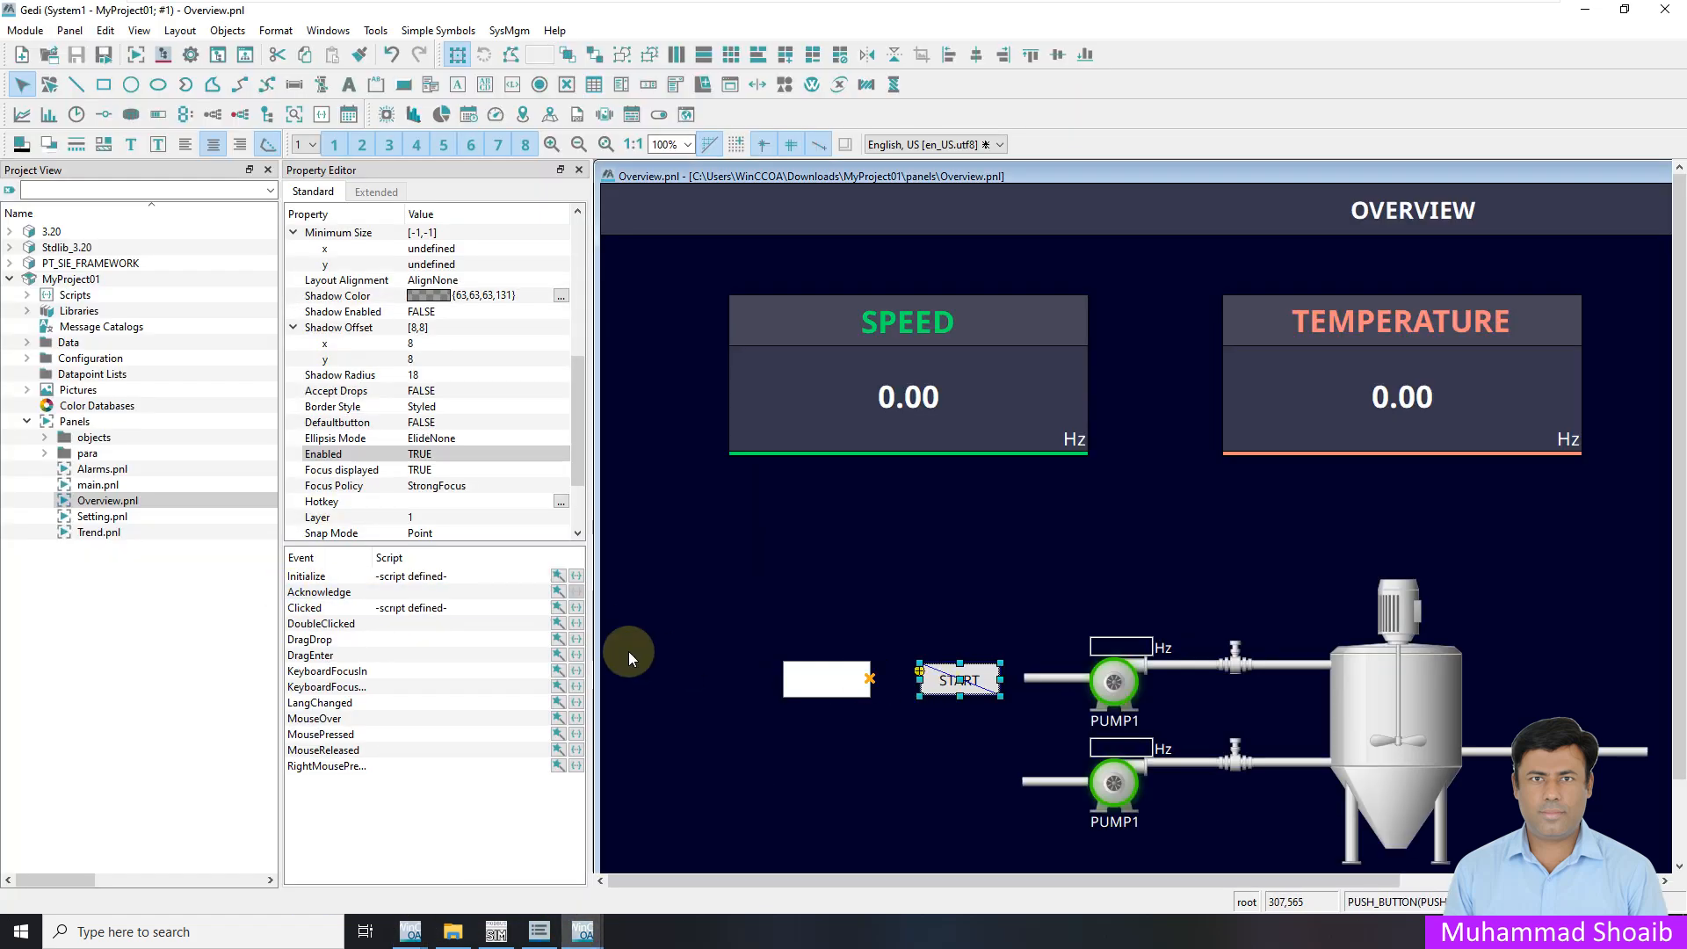
pyautogui.click(791, 678)
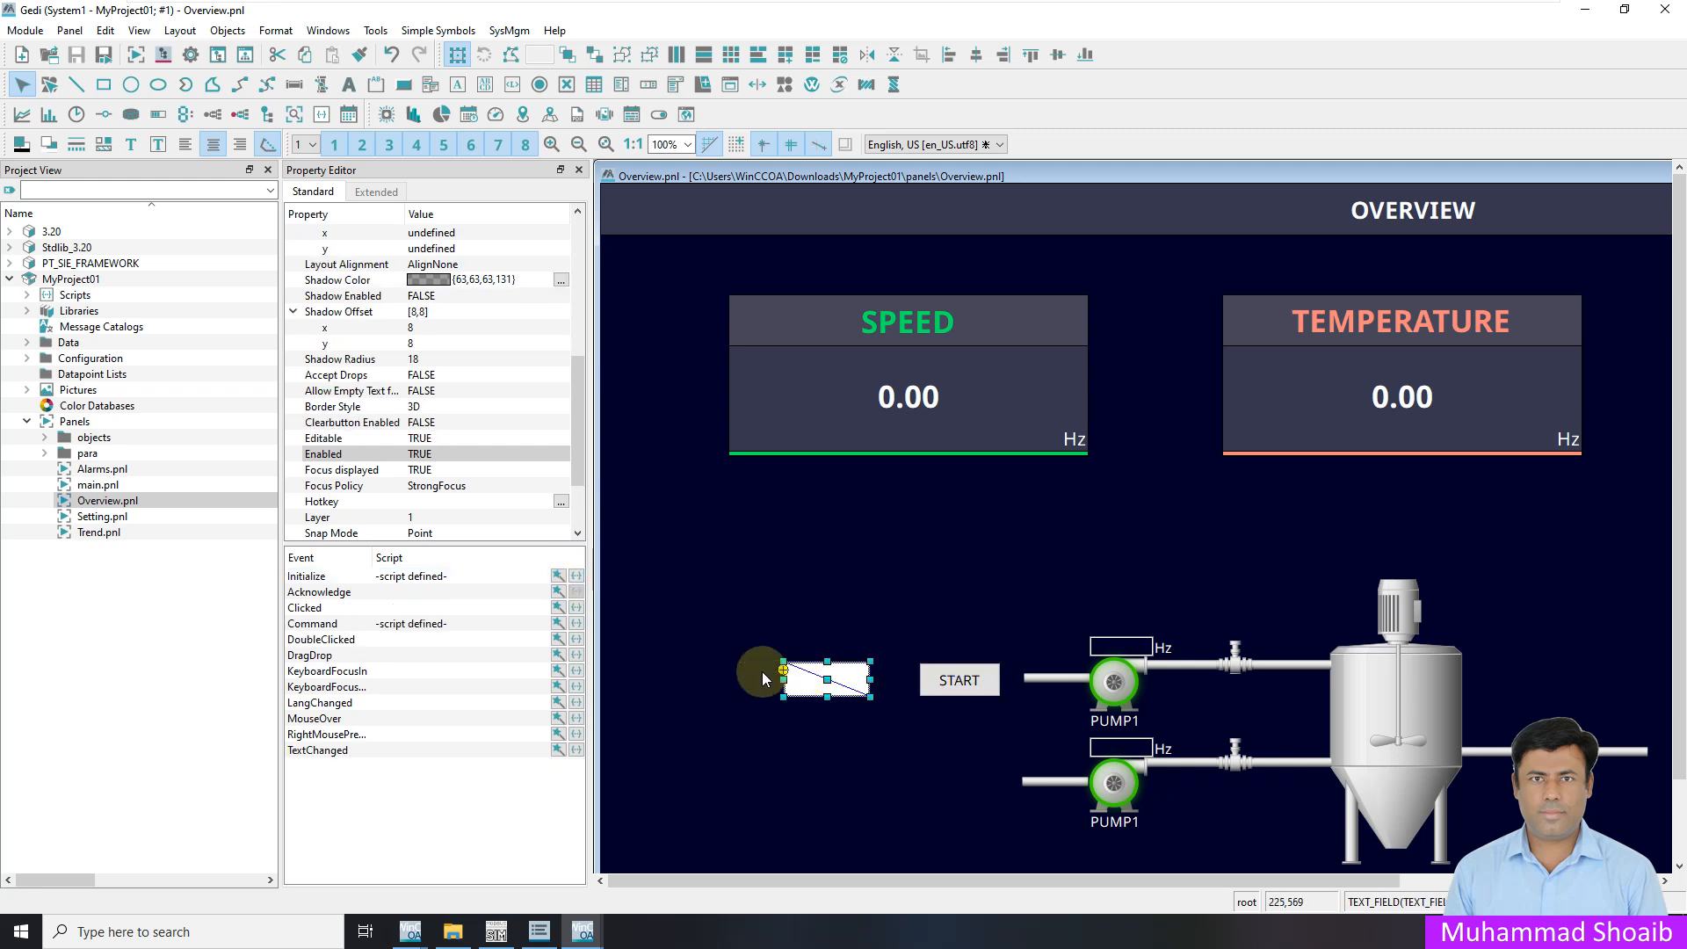
pyautogui.click(577, 577)
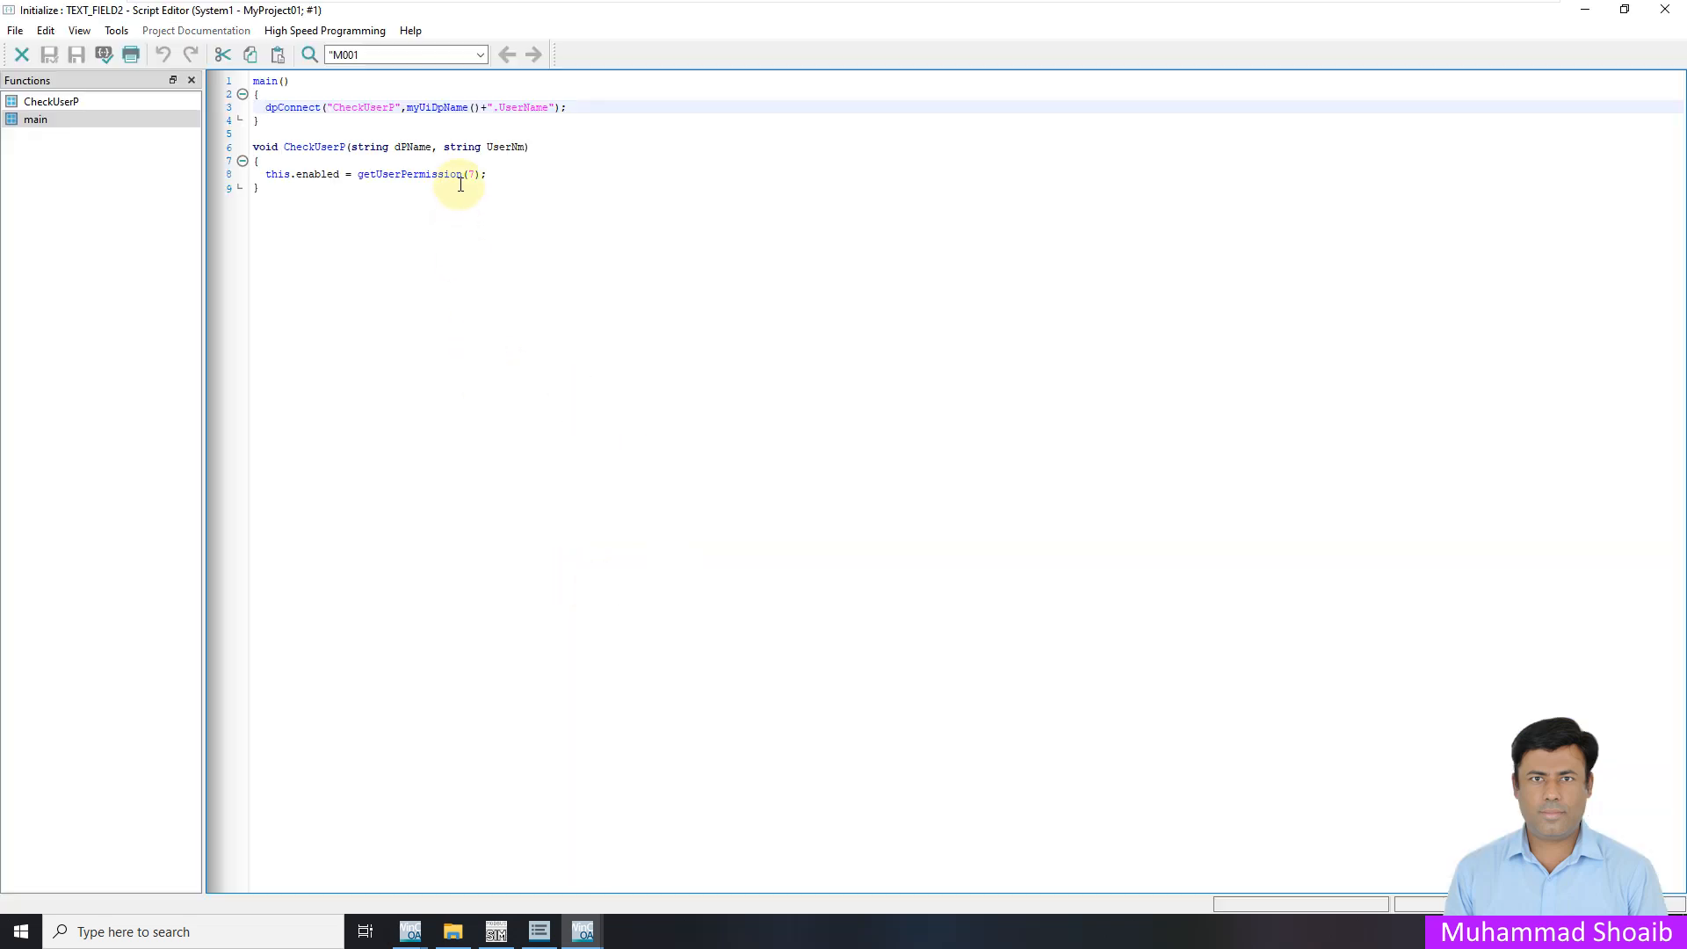
# Reinsert myUiDpName via code completion in the dpConnect call and close the script, keeping changes
pyautogui.moveTo(479, 108); pyautogui.dragTo(427, 105)
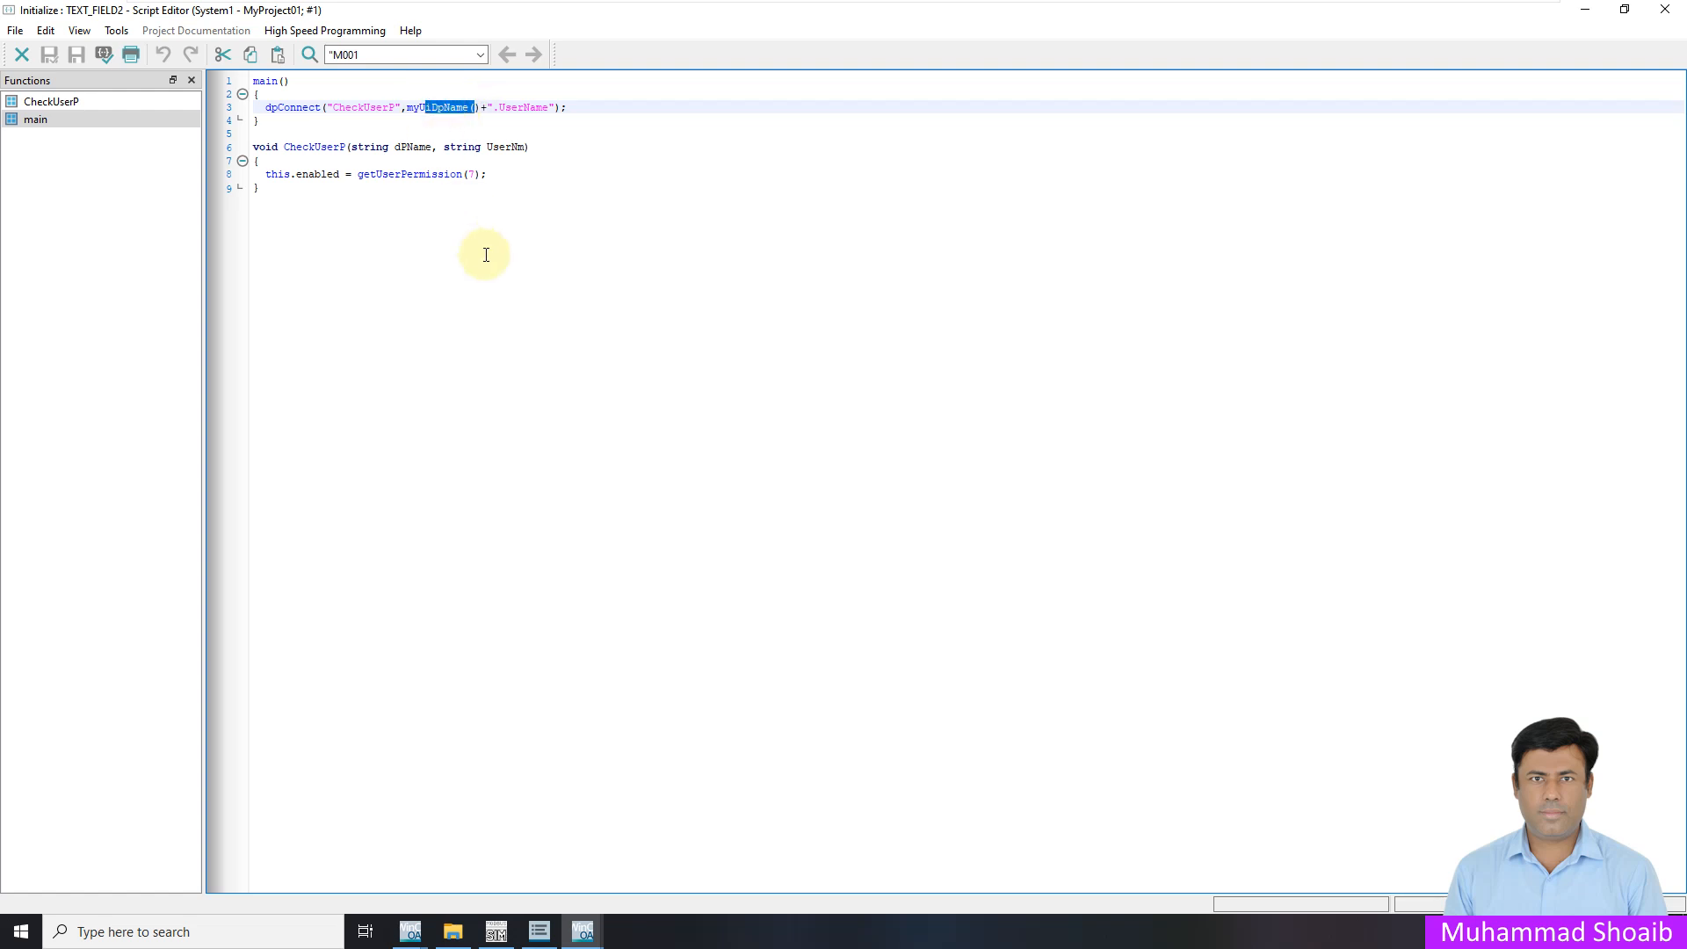
pyautogui.click(486, 108)
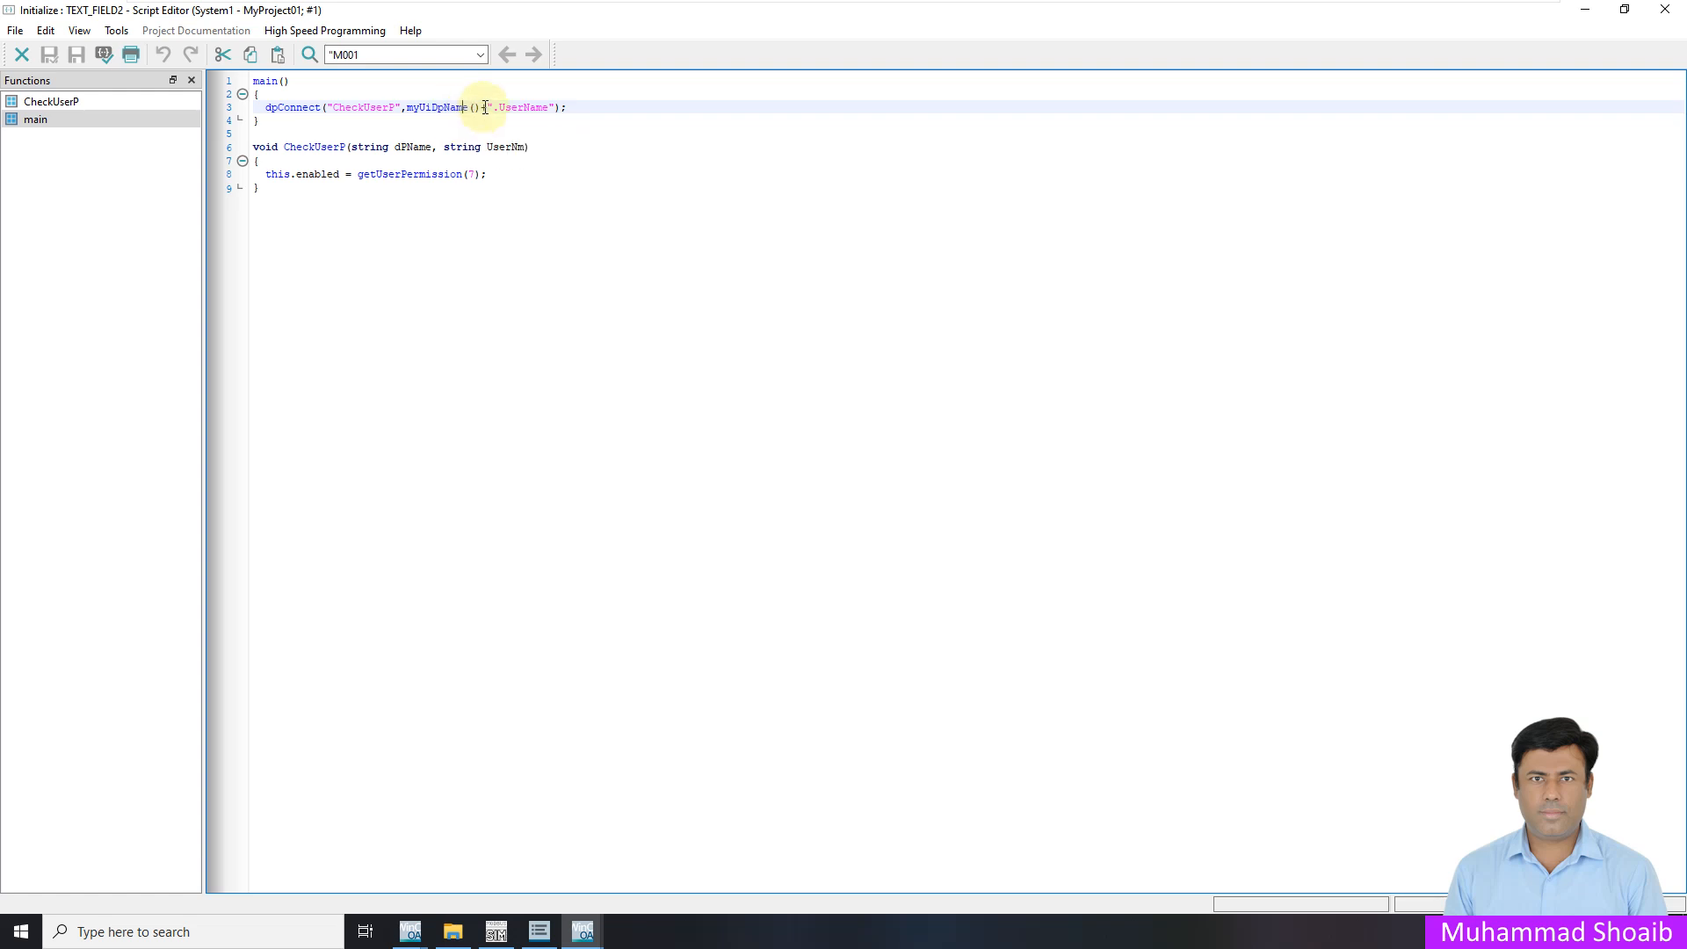
pyautogui.moveTo(480, 108); pyautogui.dragTo(425, 109)
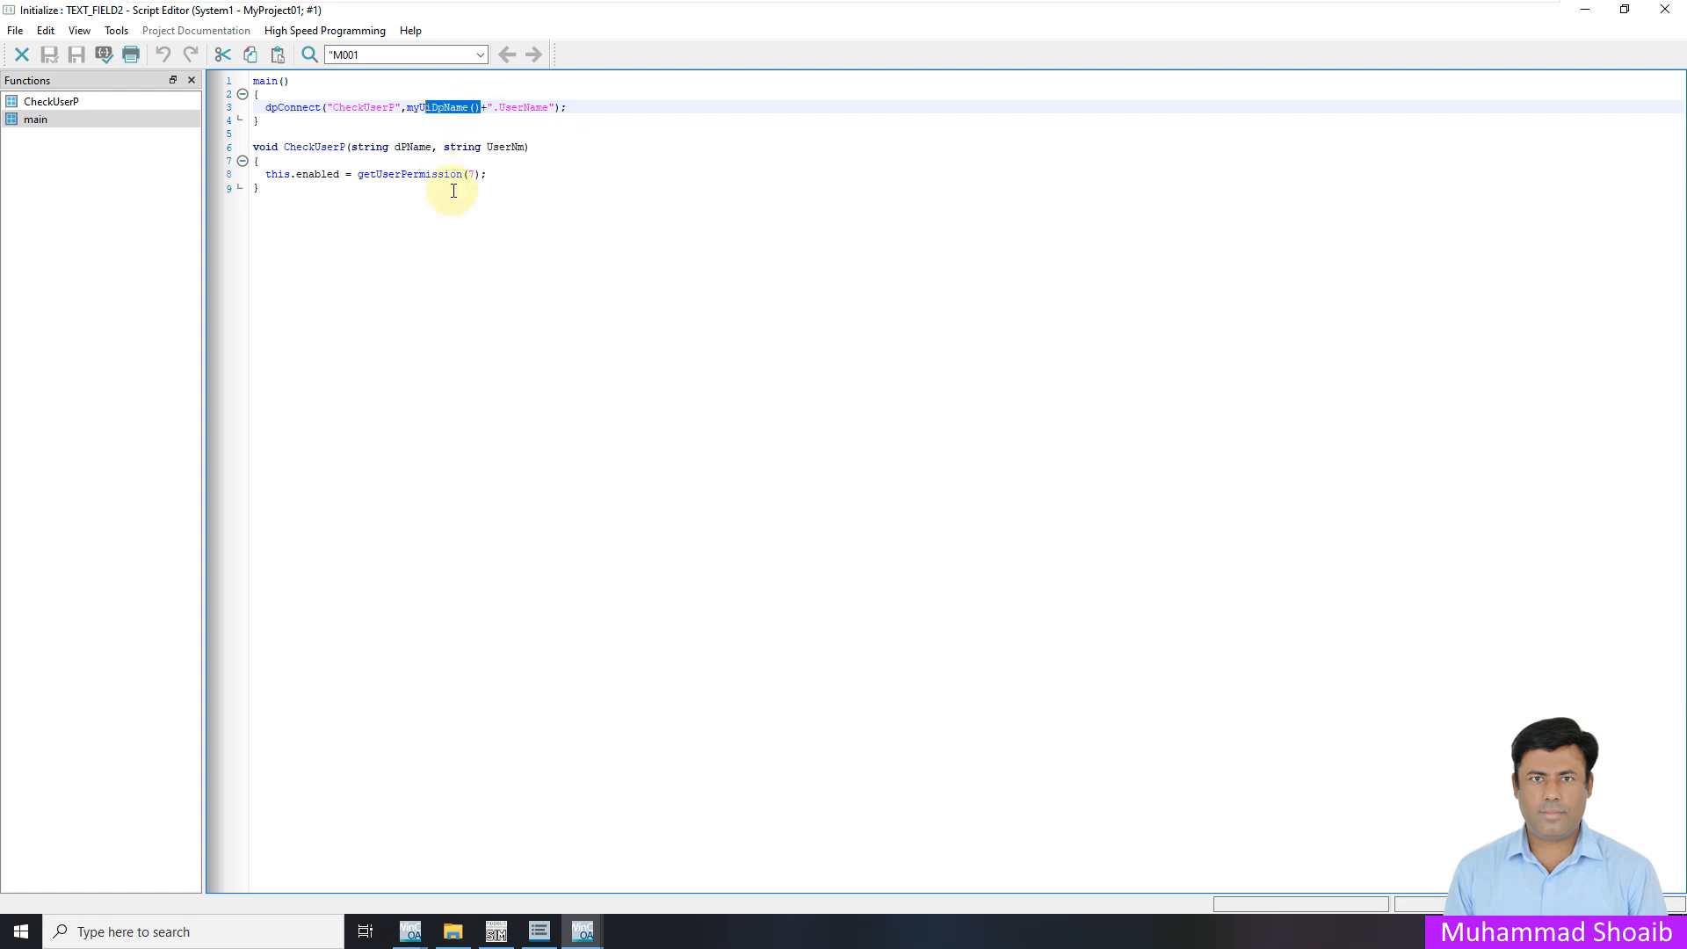
pyautogui.press('Delete')
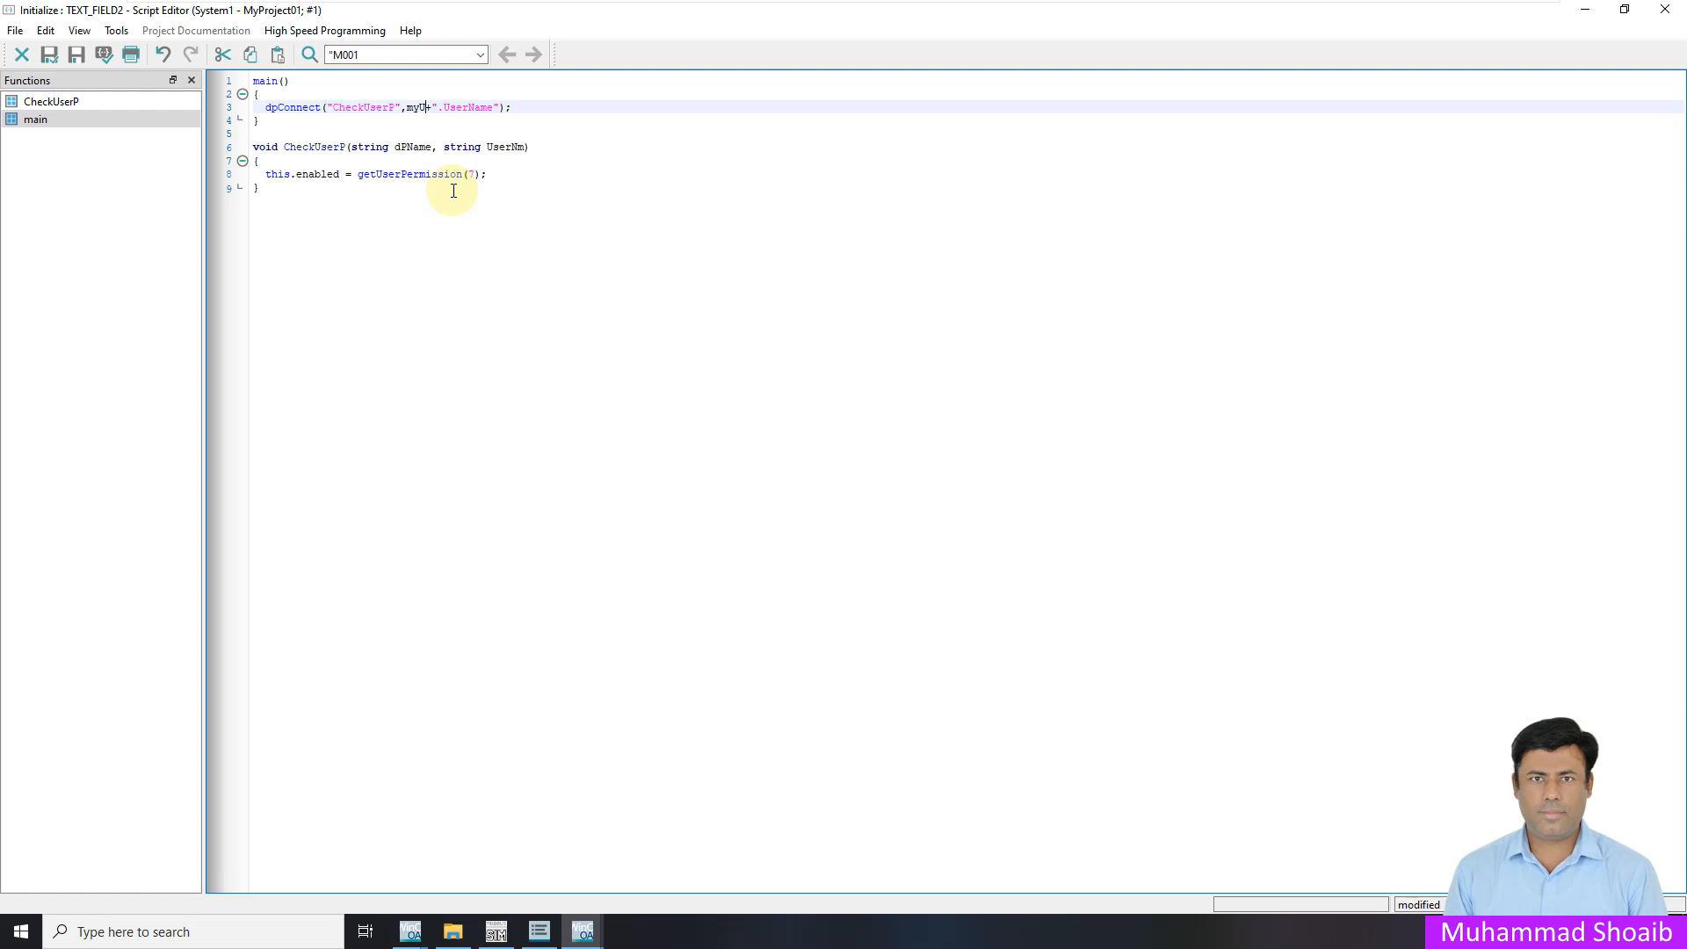
pyautogui.write('i')
pyautogui.hotkey('ctrl', 'space')
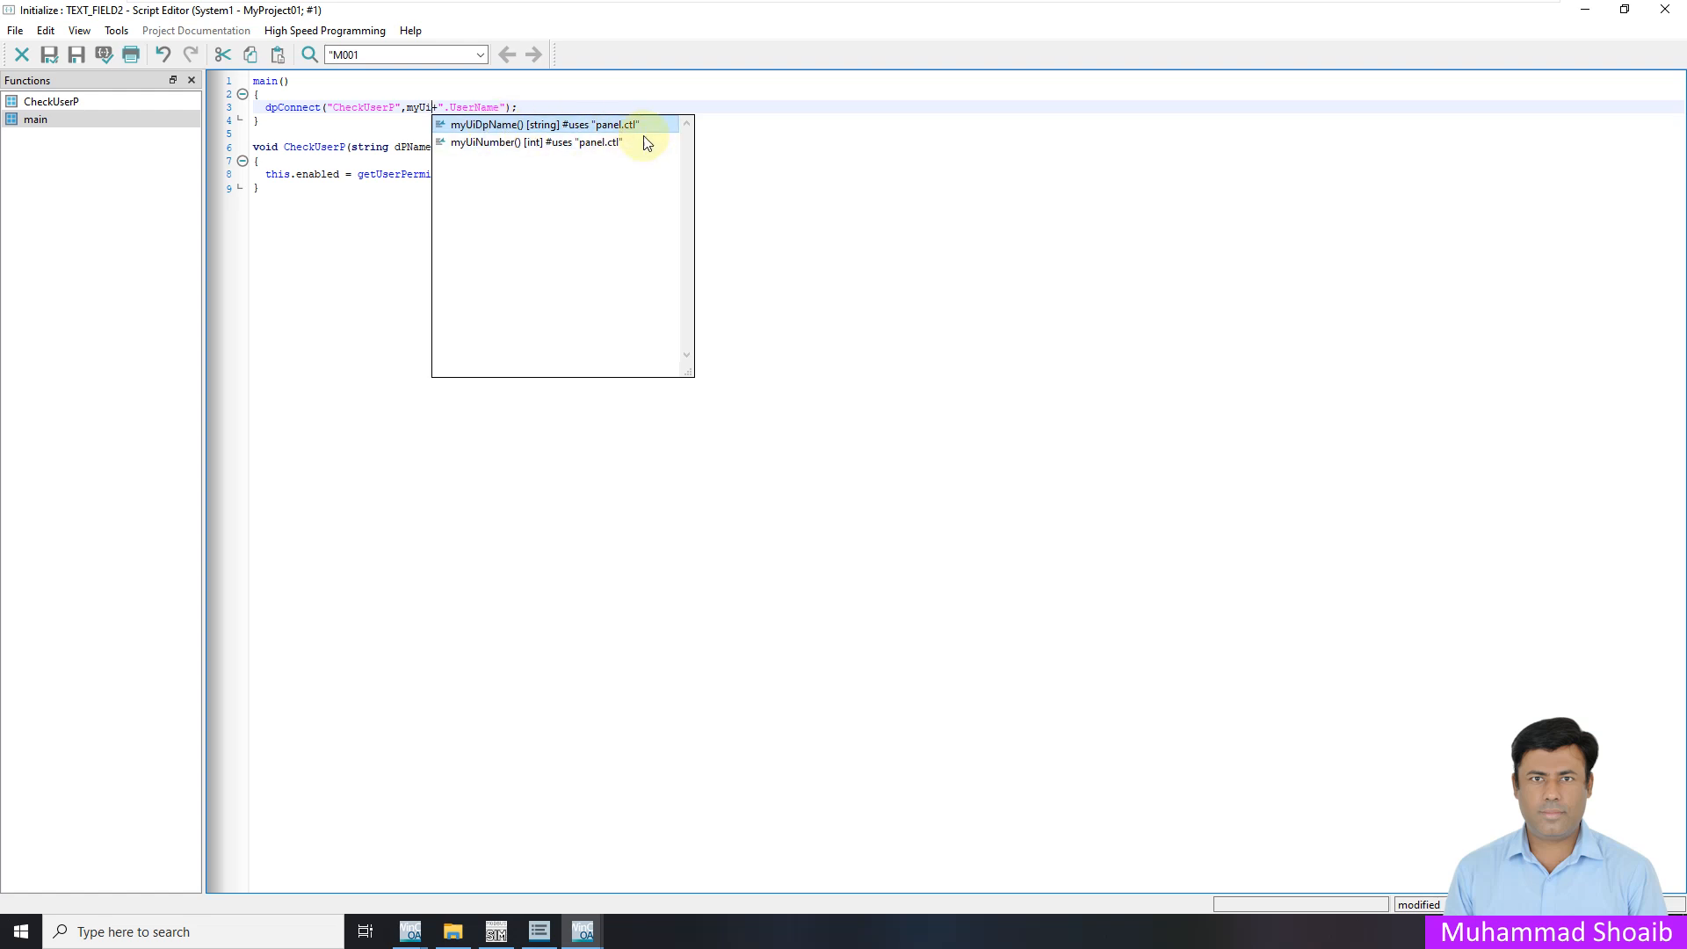
pyautogui.click(529, 124)
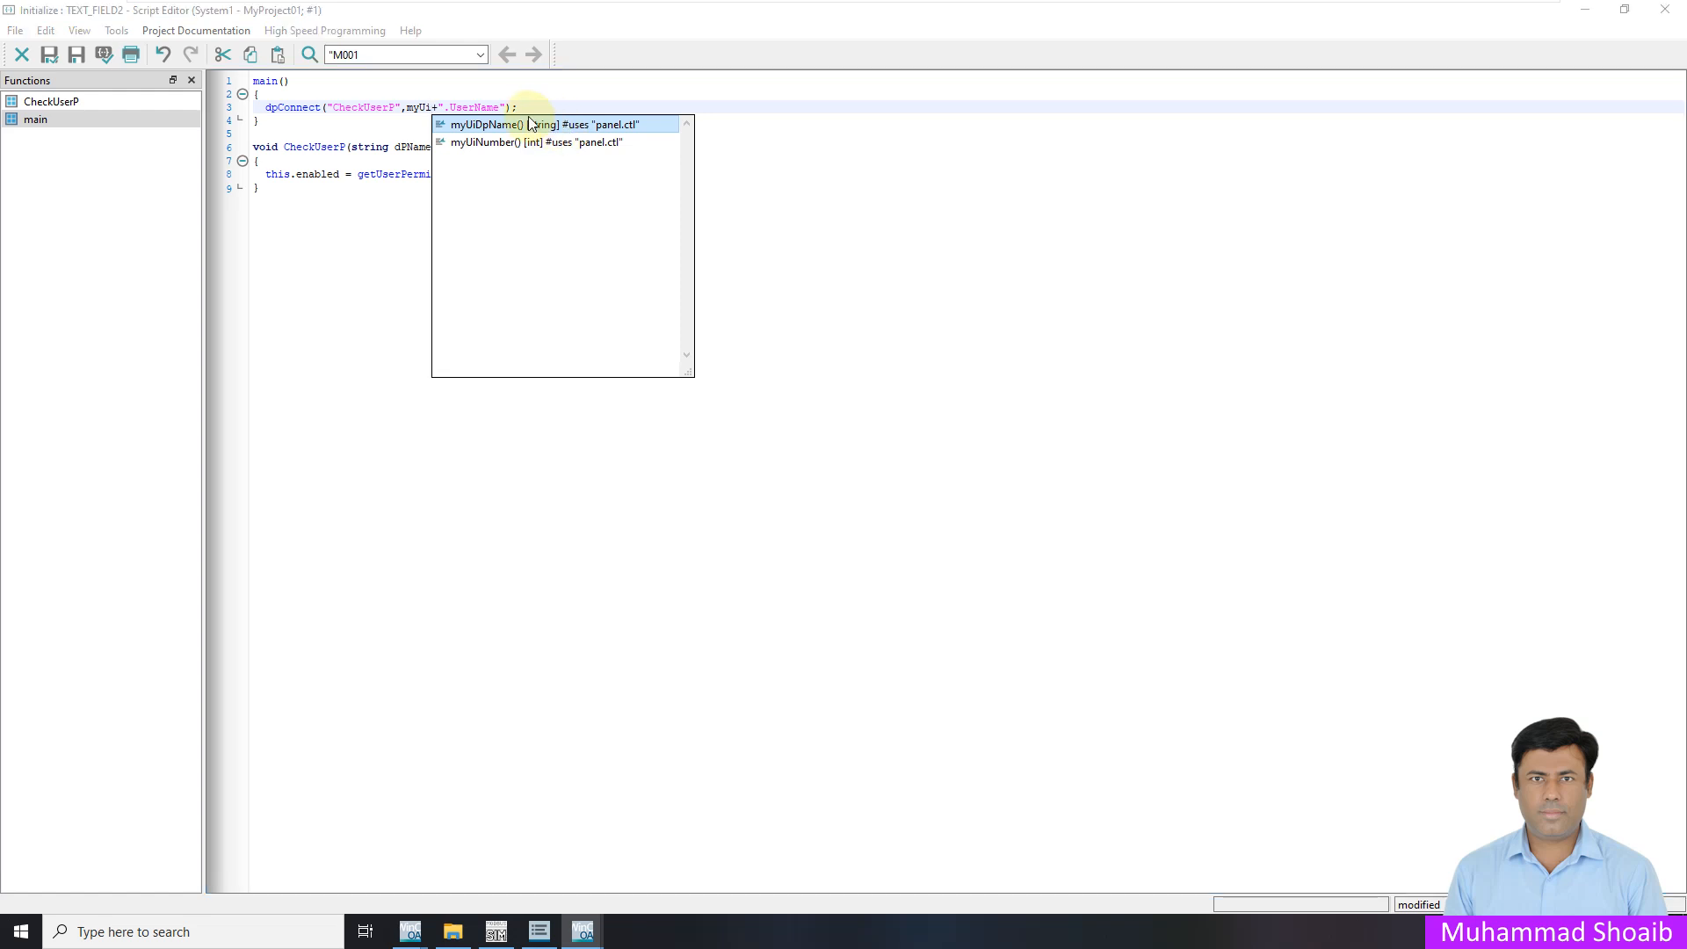
pyautogui.doubleClick(537, 129)
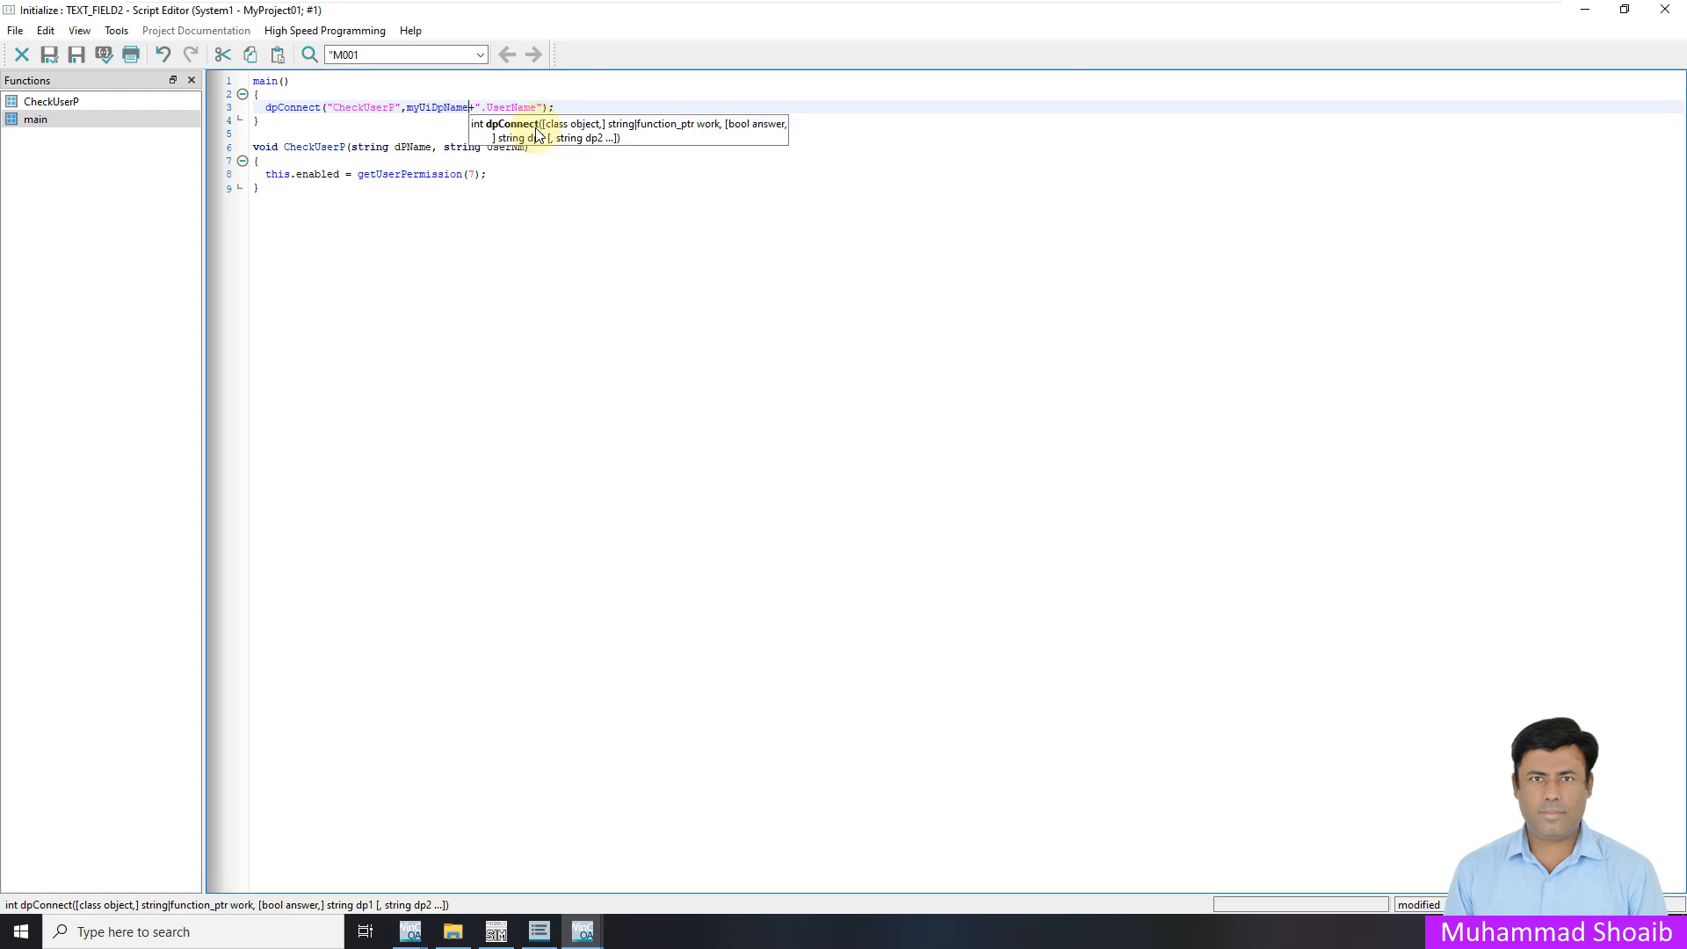
pyautogui.click(526, 215)
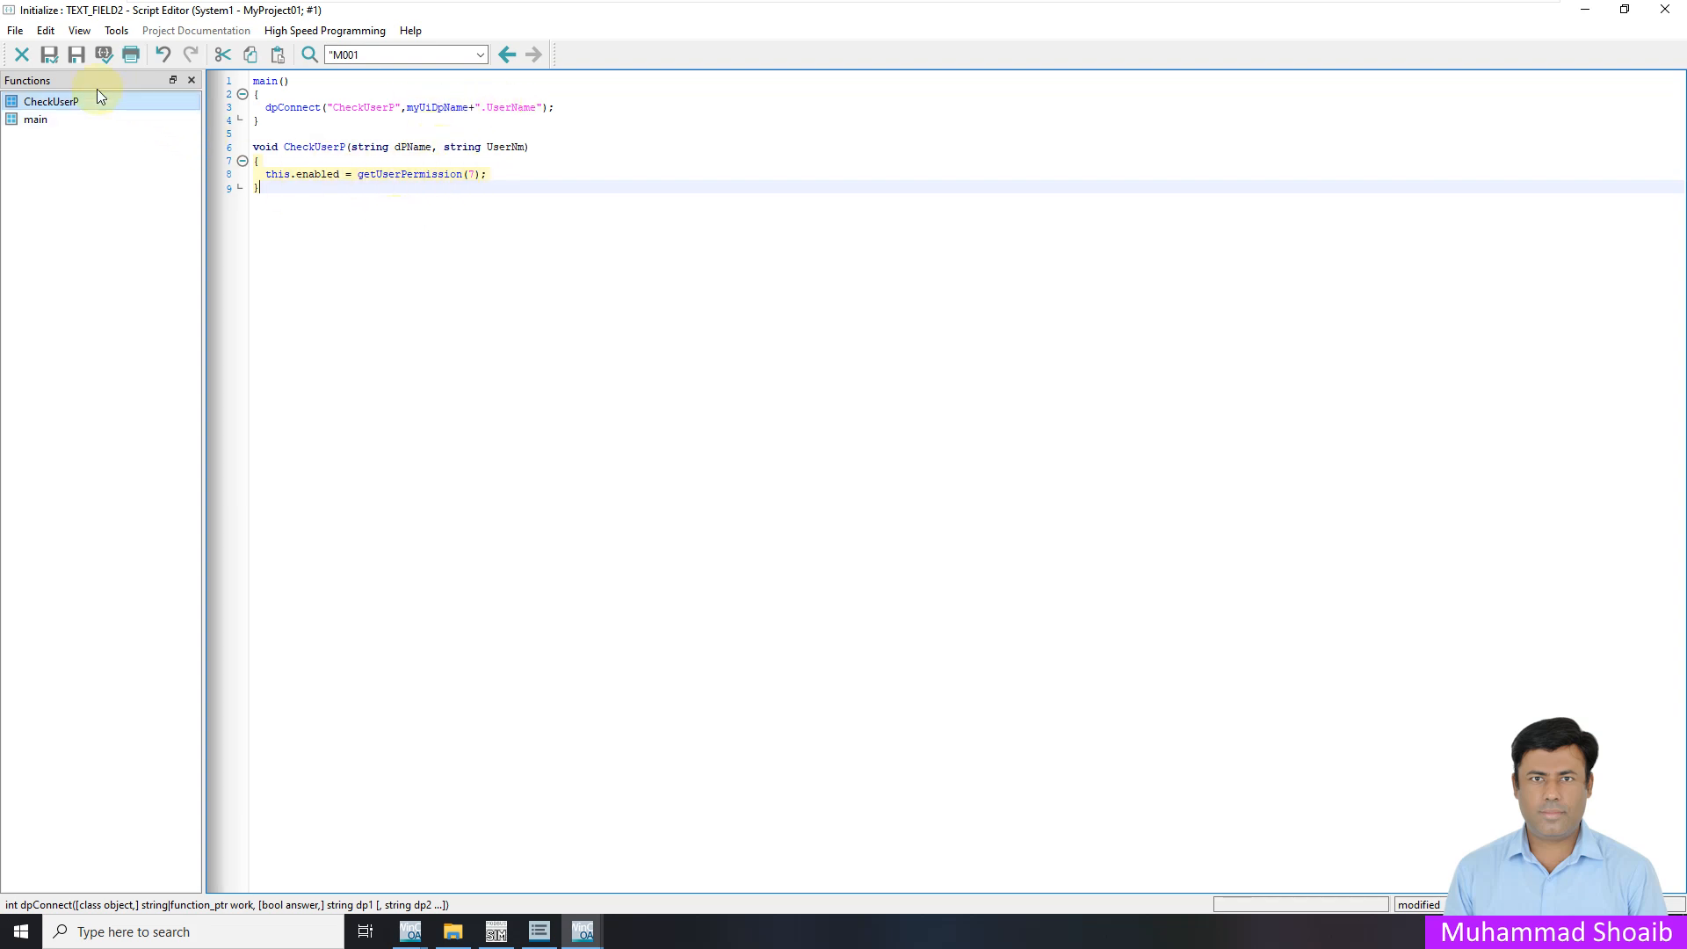
pyautogui.click(56, 60)
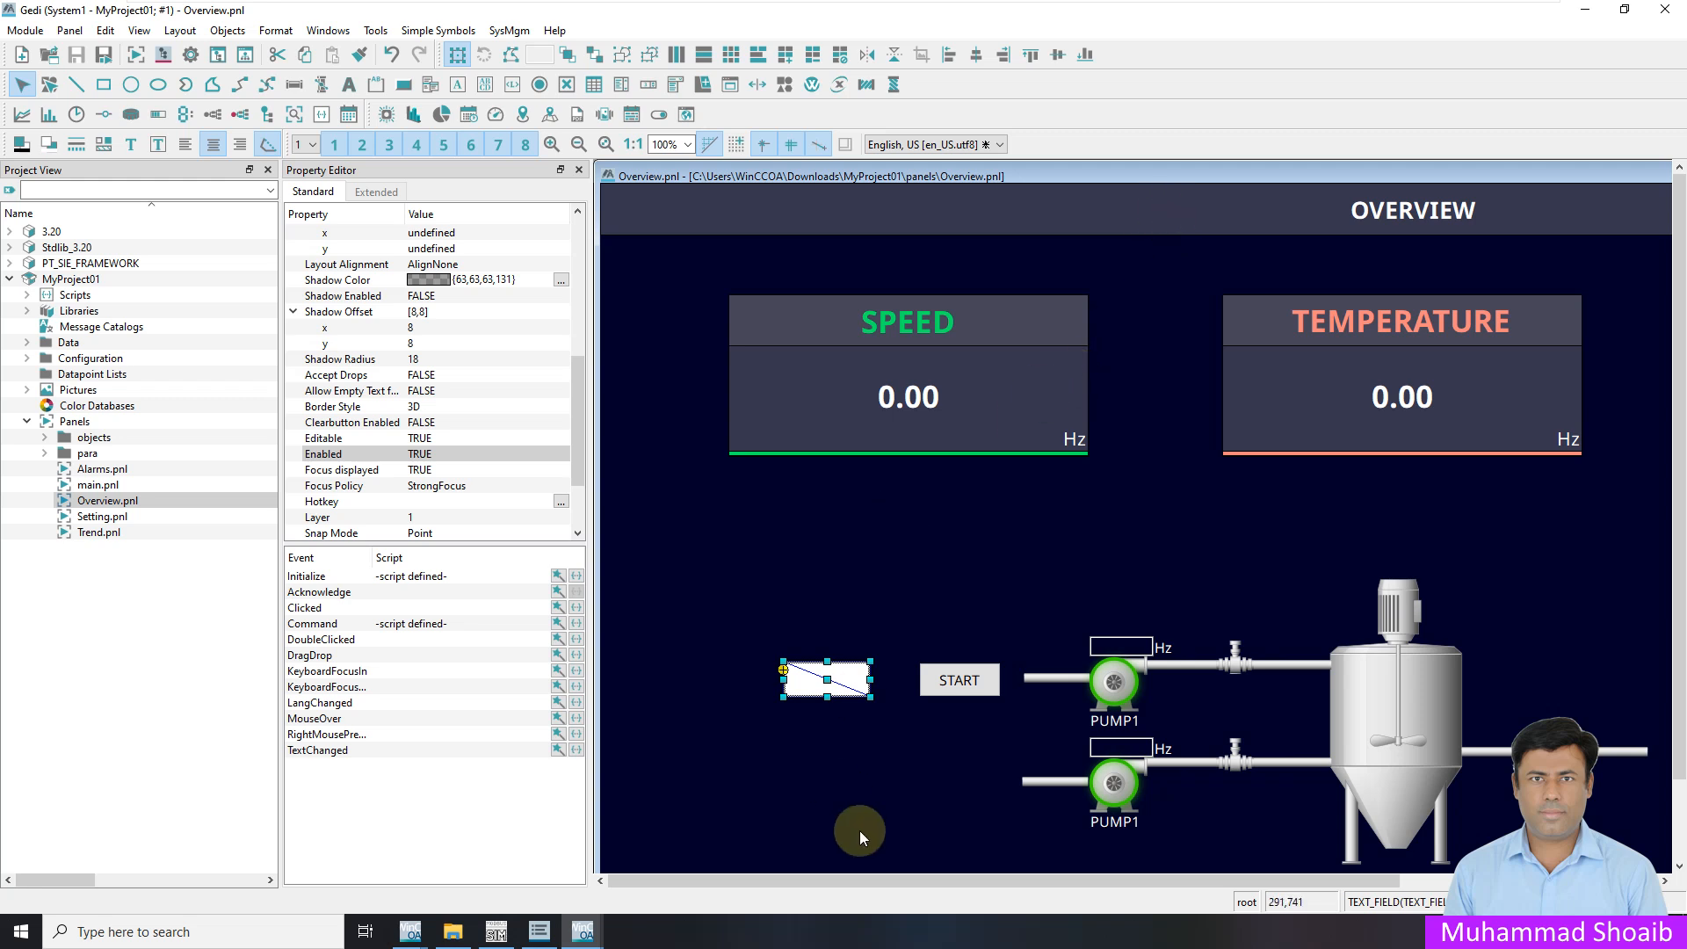
# Switch back to the WinCC_OA_1 runtime Overview window
pyautogui.click(410, 935)
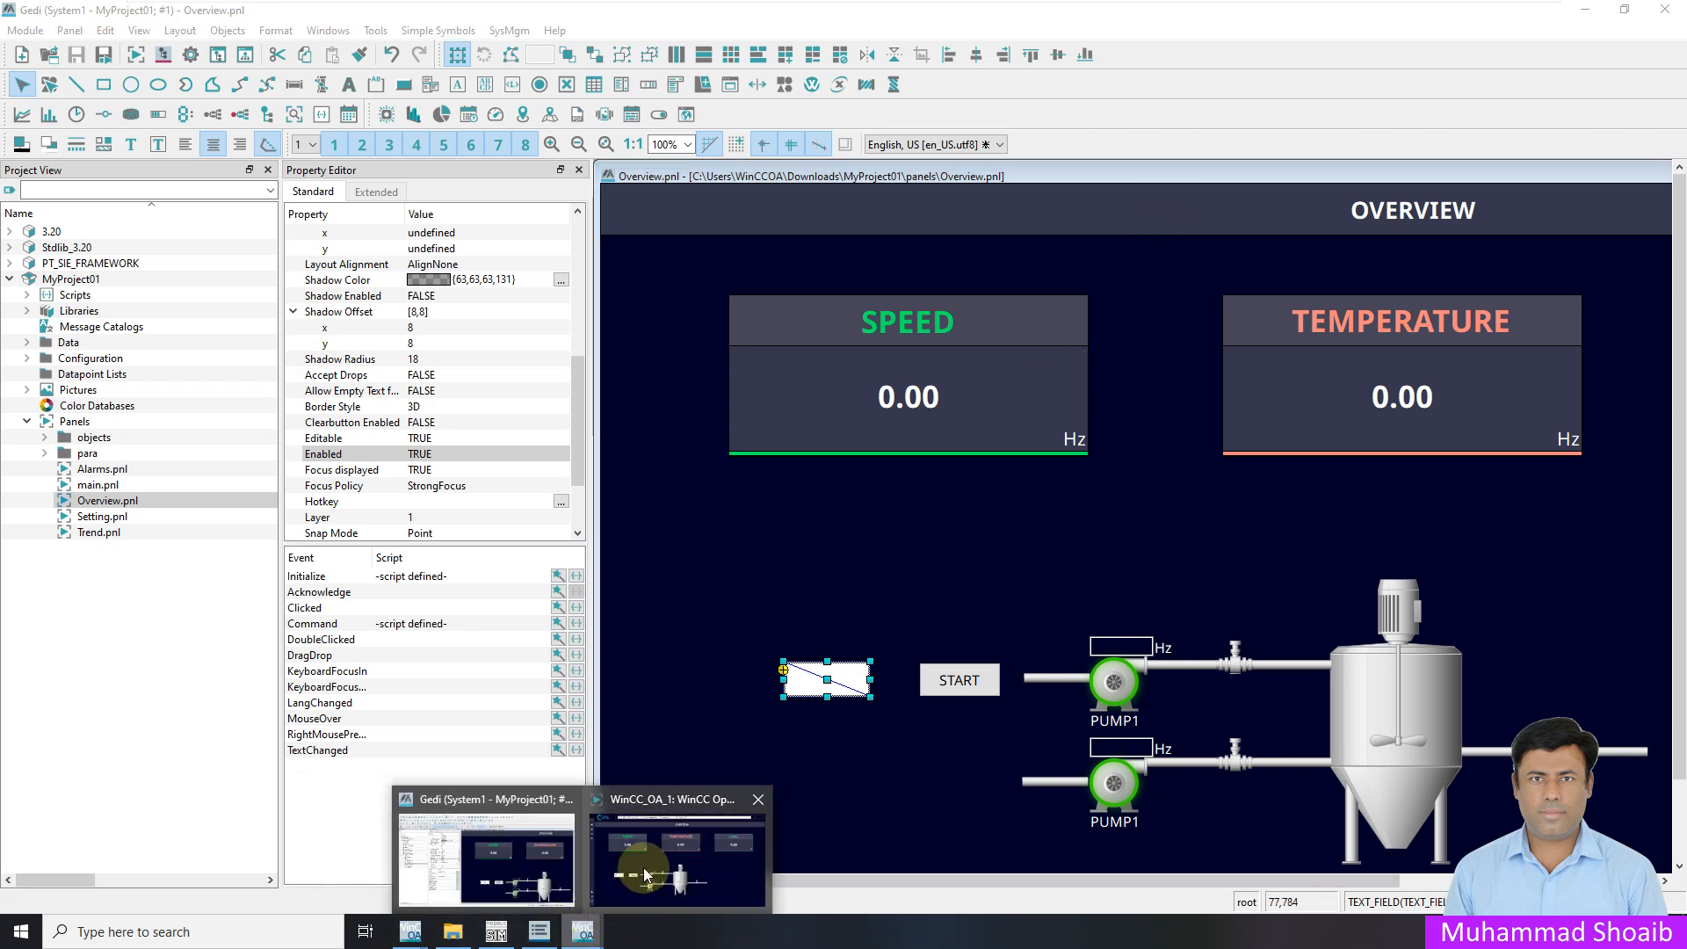
pyautogui.click(643, 868)
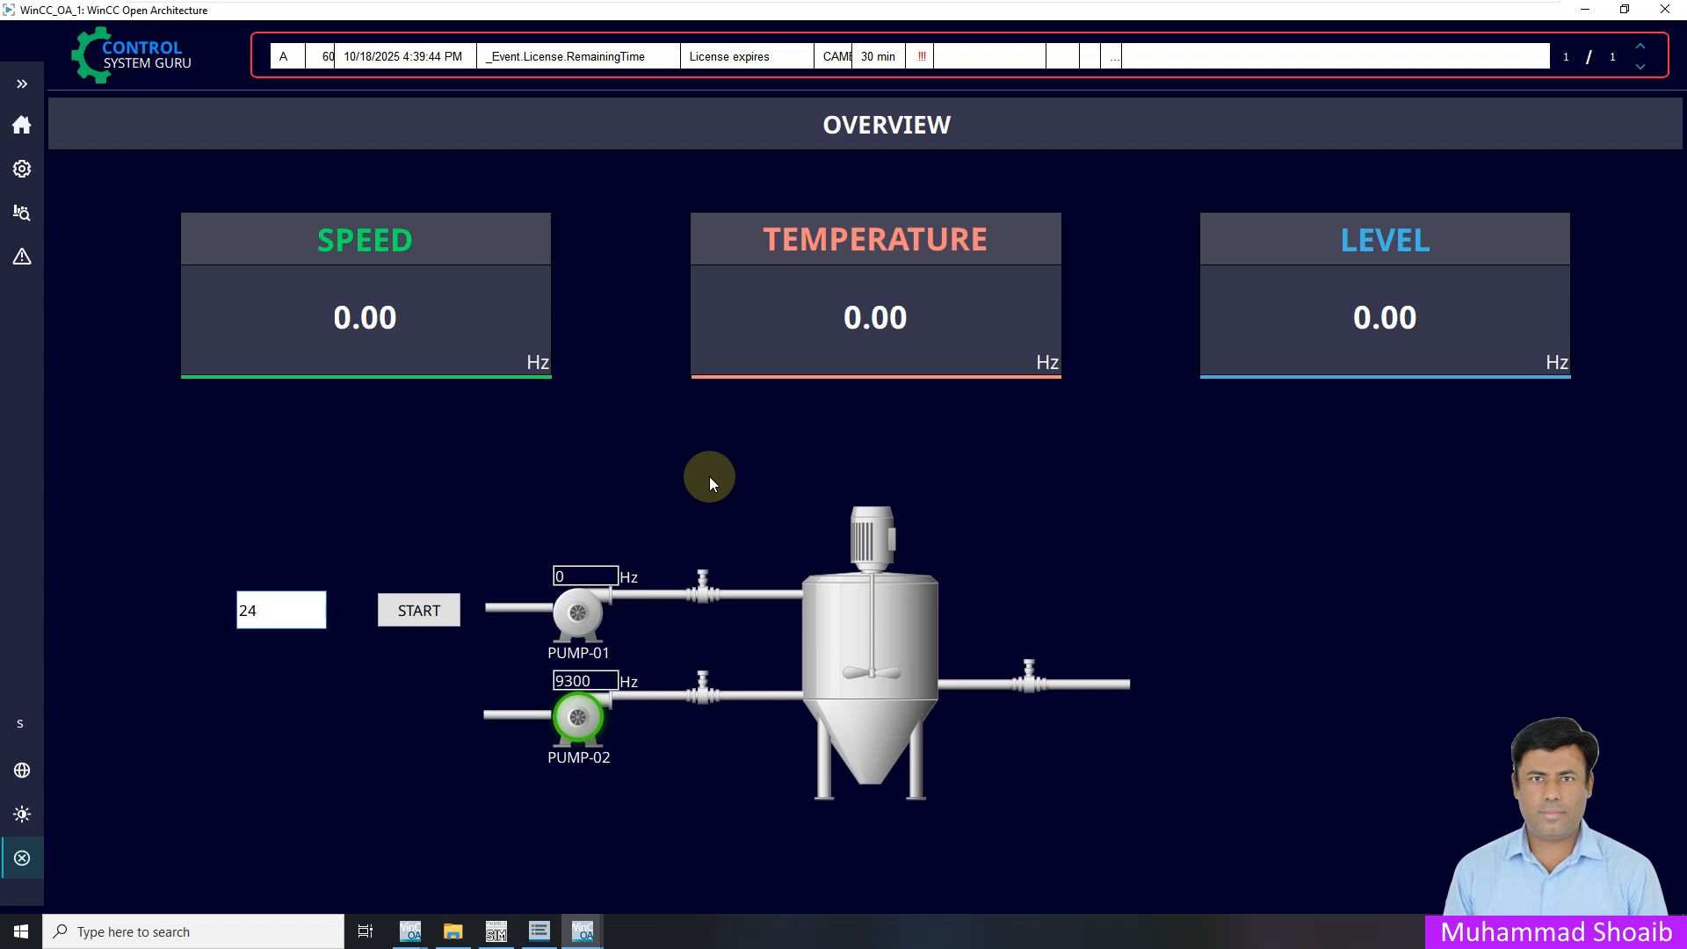
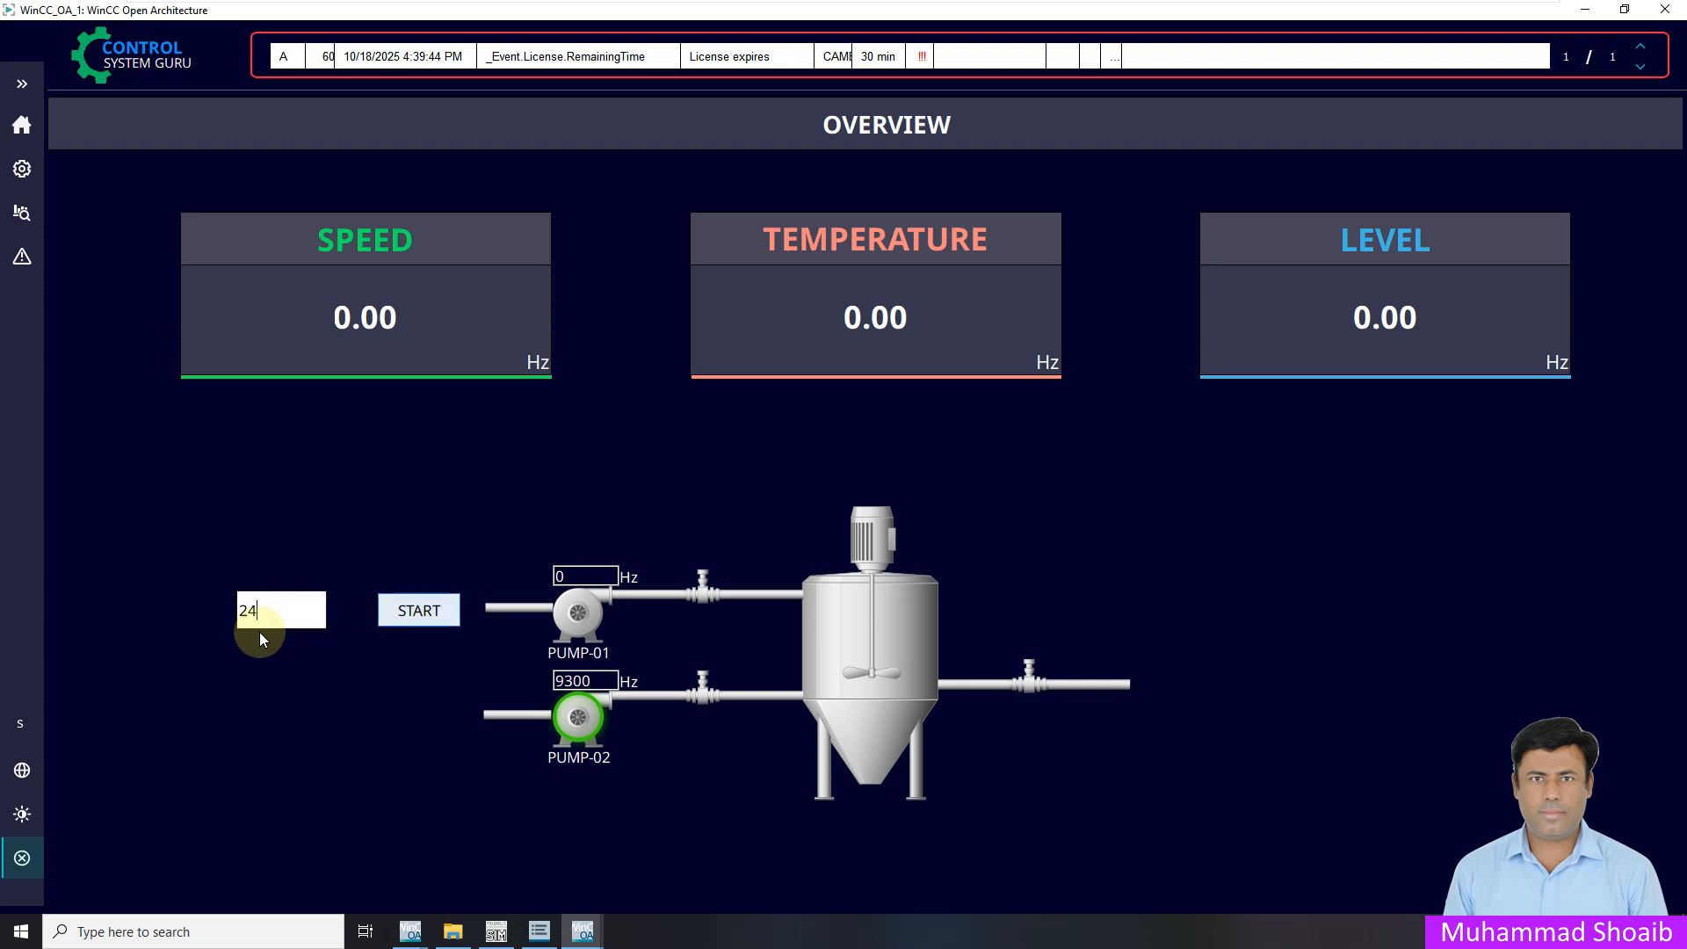
# Log out the current supervisor user from the side menu's Actual User options
pyautogui.click(21, 84)
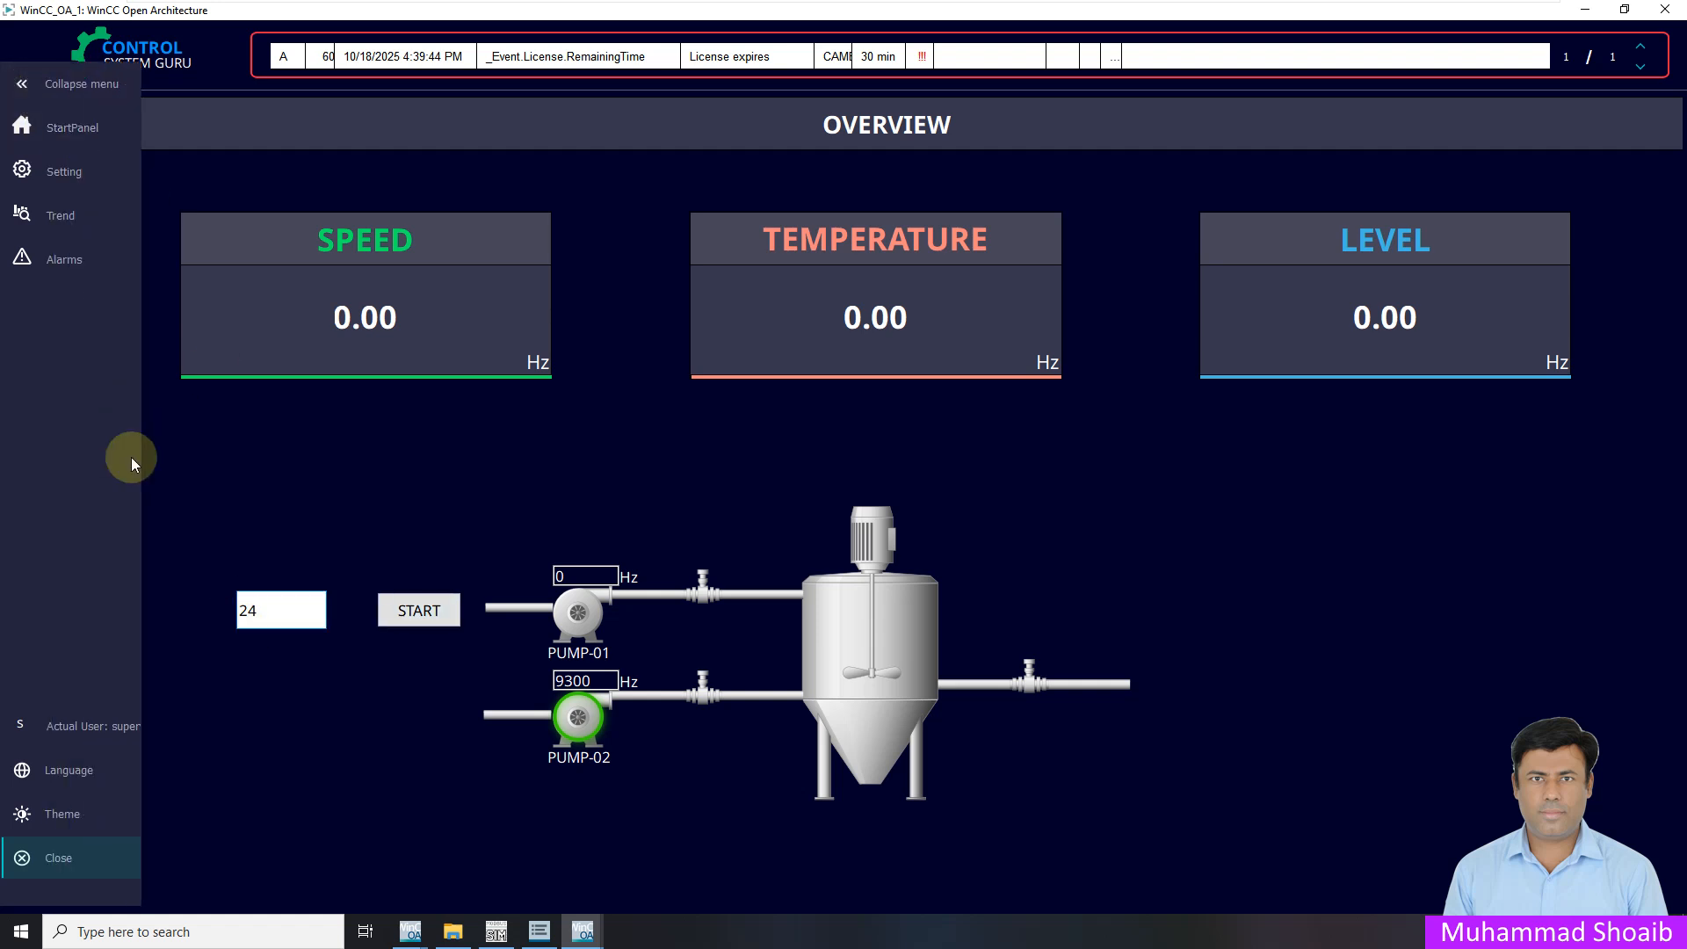
pyautogui.click(113, 721)
pyautogui.click(340, 483)
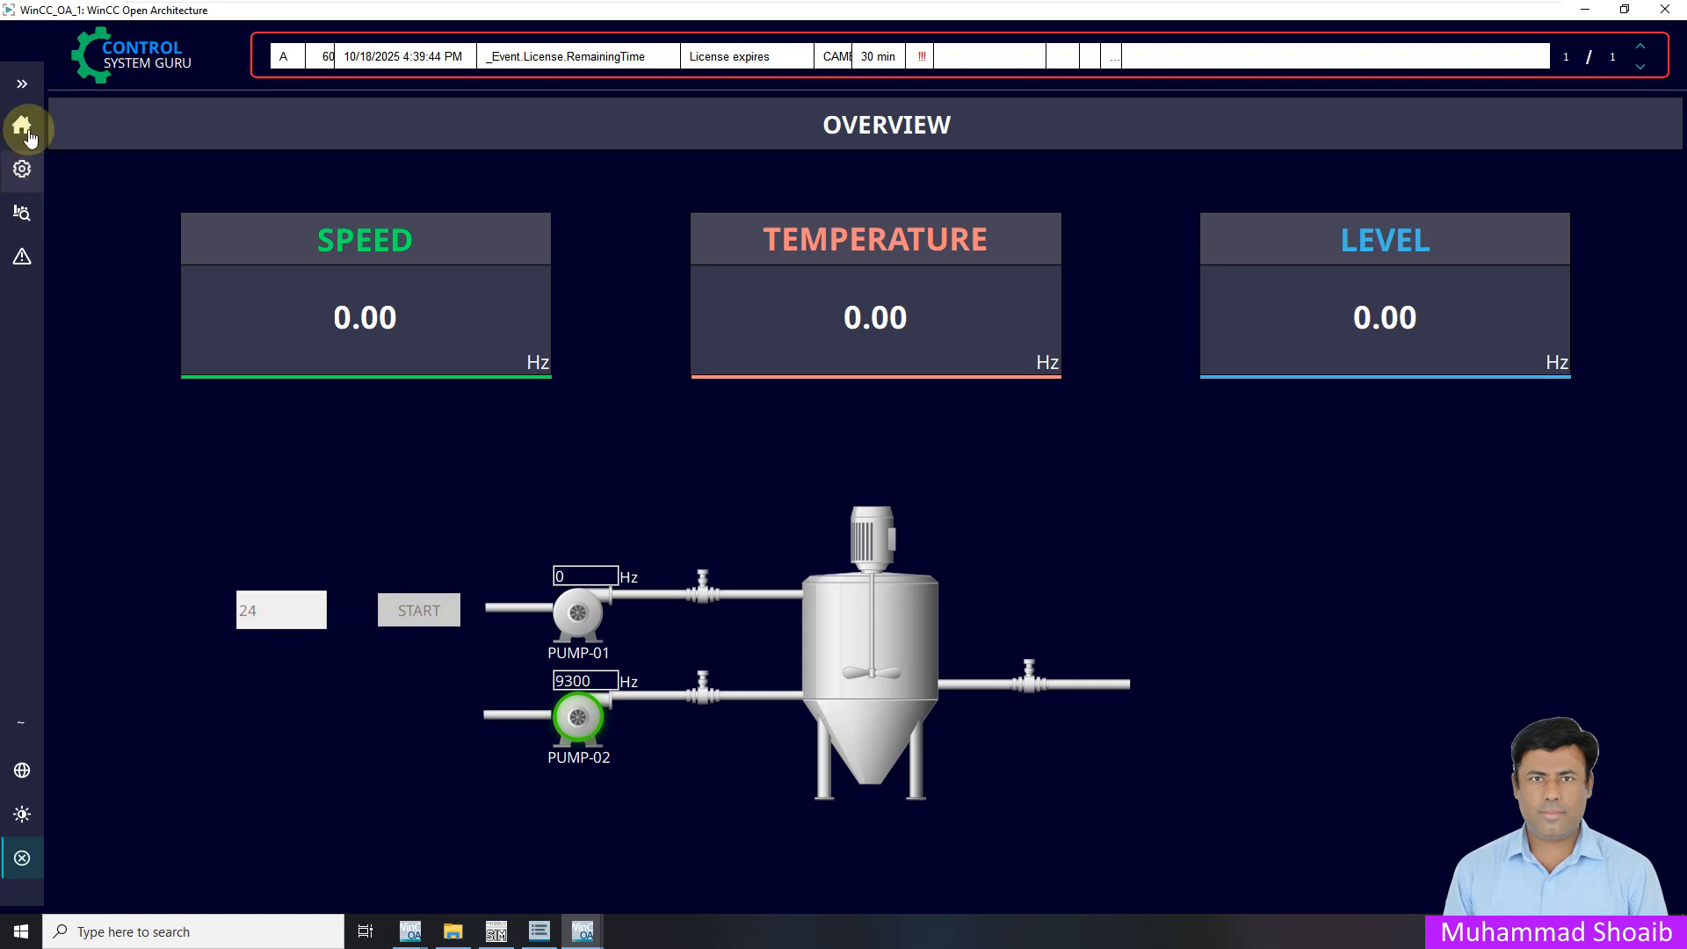
# Bring up the Login as... dialog from the Actual User menu
pyautogui.click(22, 83)
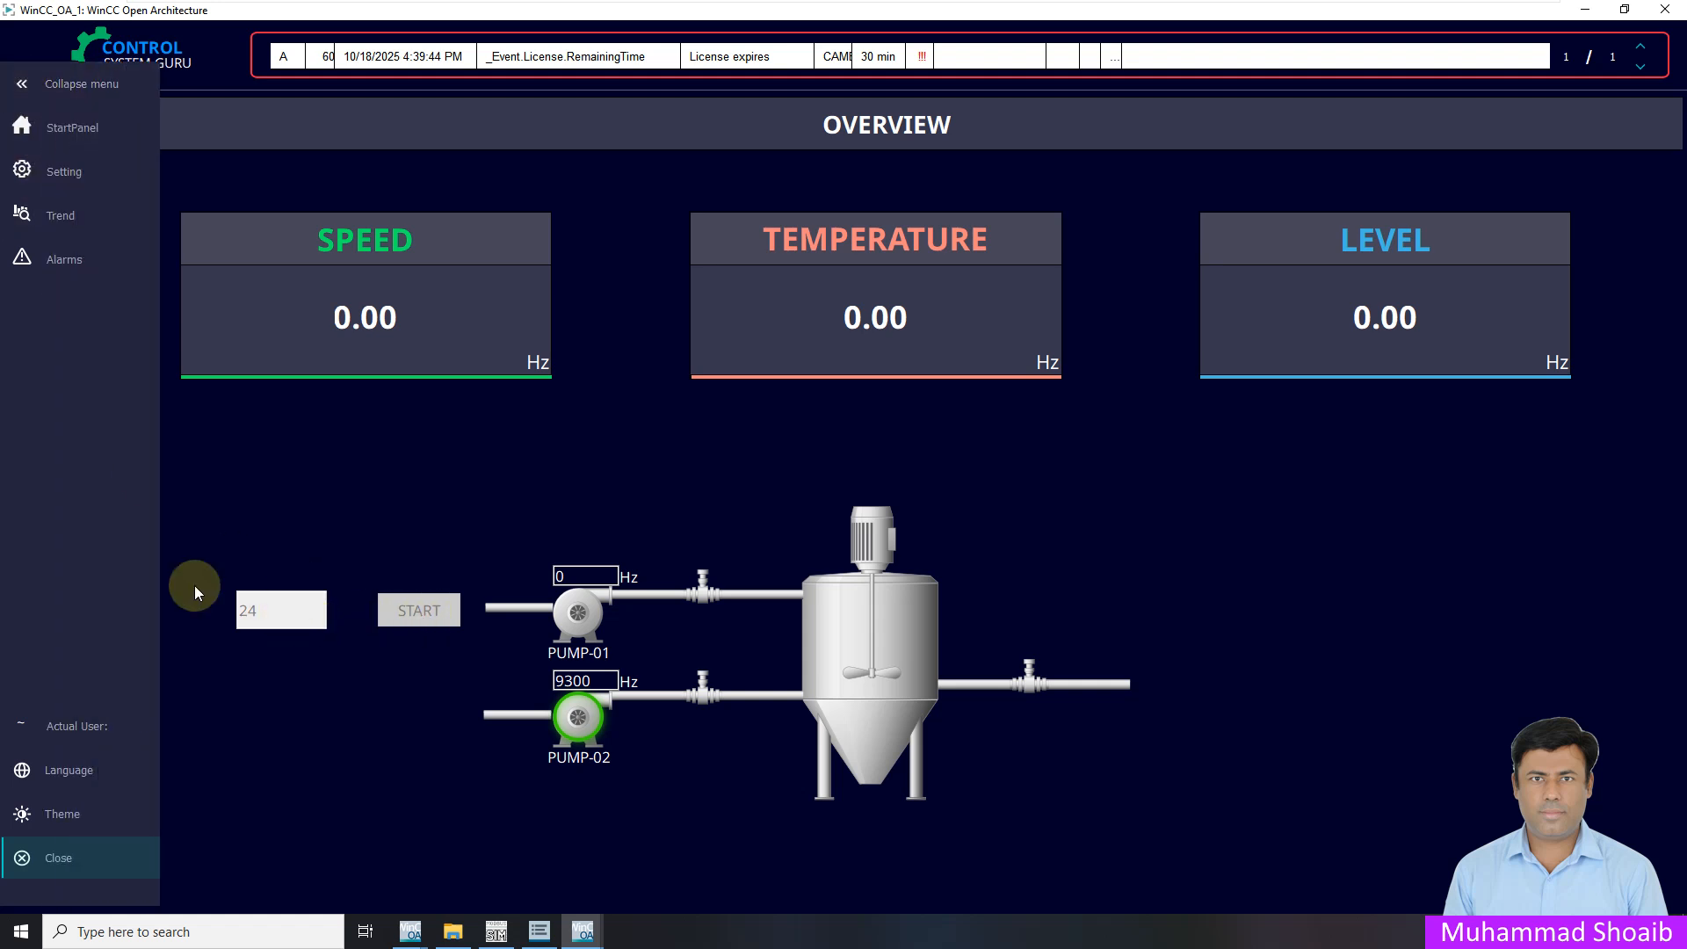
pyautogui.click(125, 725)
pyautogui.click(291, 465)
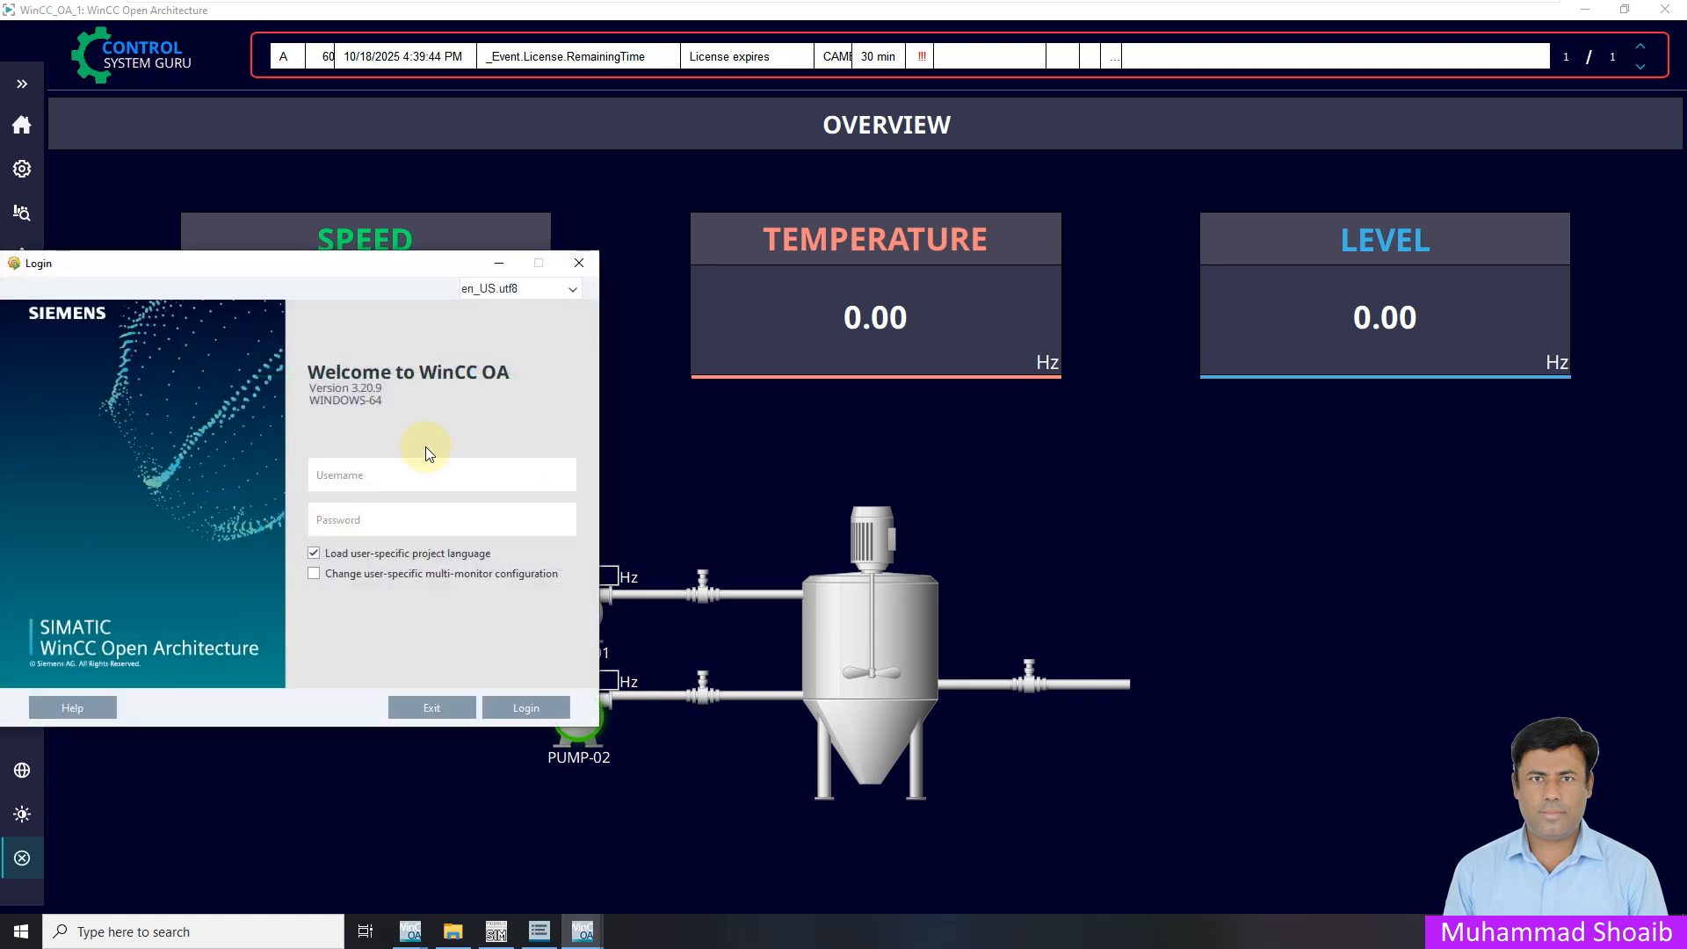
# Log in with the 'operator' username and its password
pyautogui.write('oper')
pyautogui.write('ator1')
pyautogui.press('Tab')
pyautogui.write('***********')
pyautogui.press('Return')
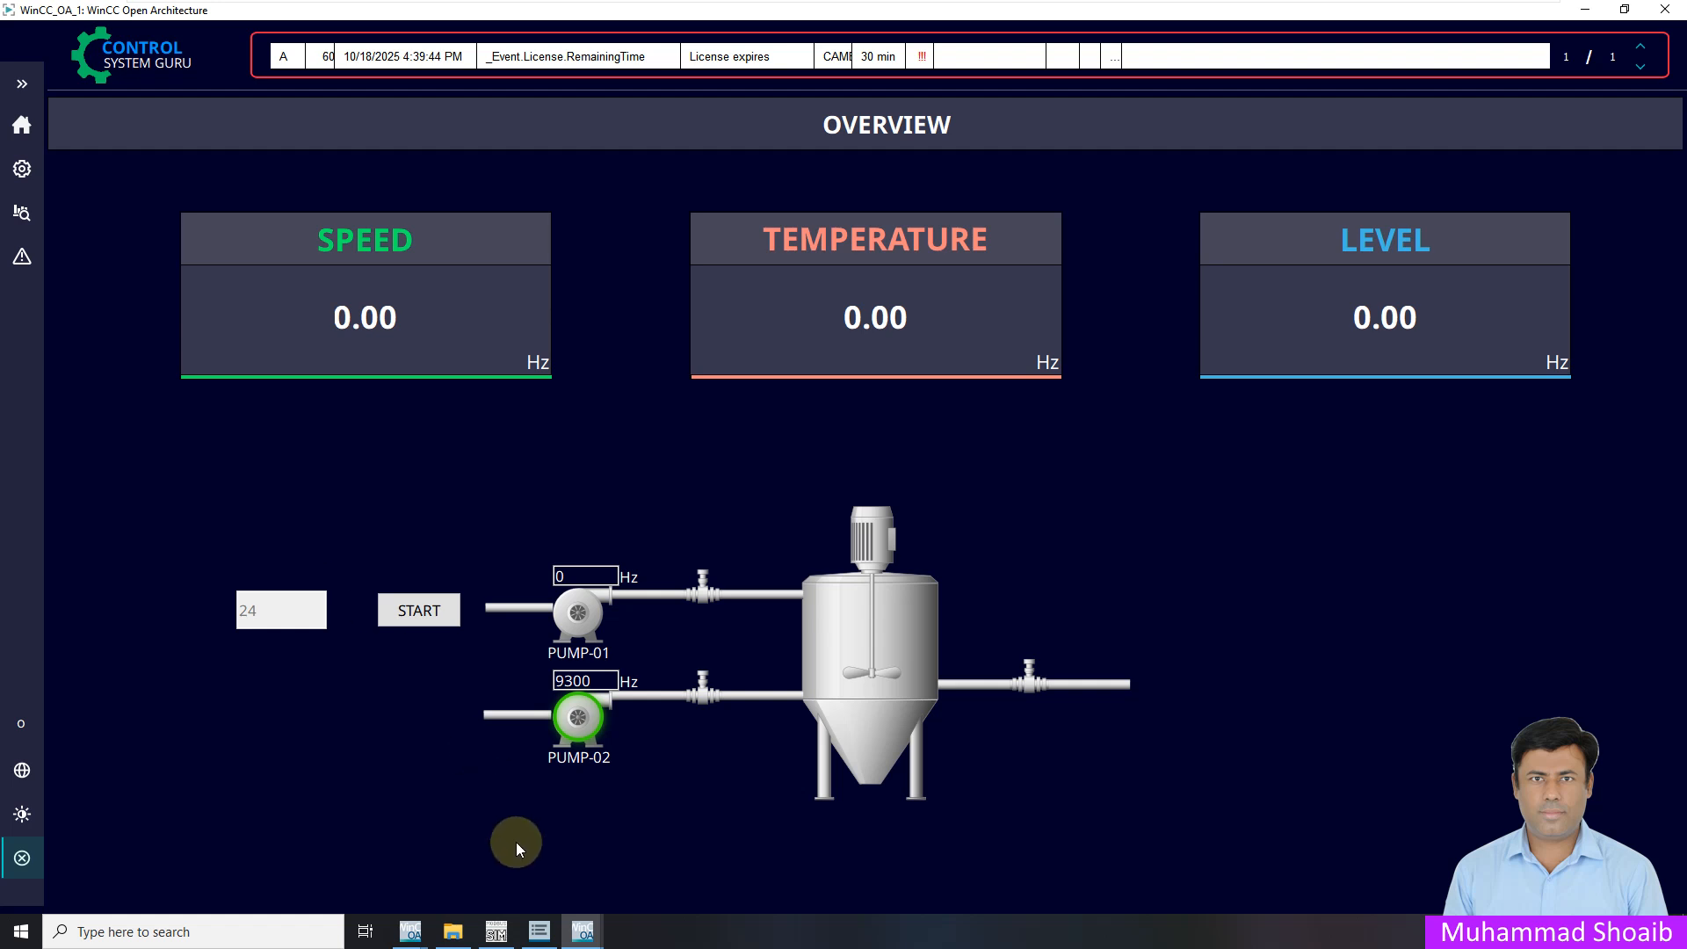
# In Gedi, inspect and close the text field's Initialize permission-check script
pyautogui.moveTo(600, 914)
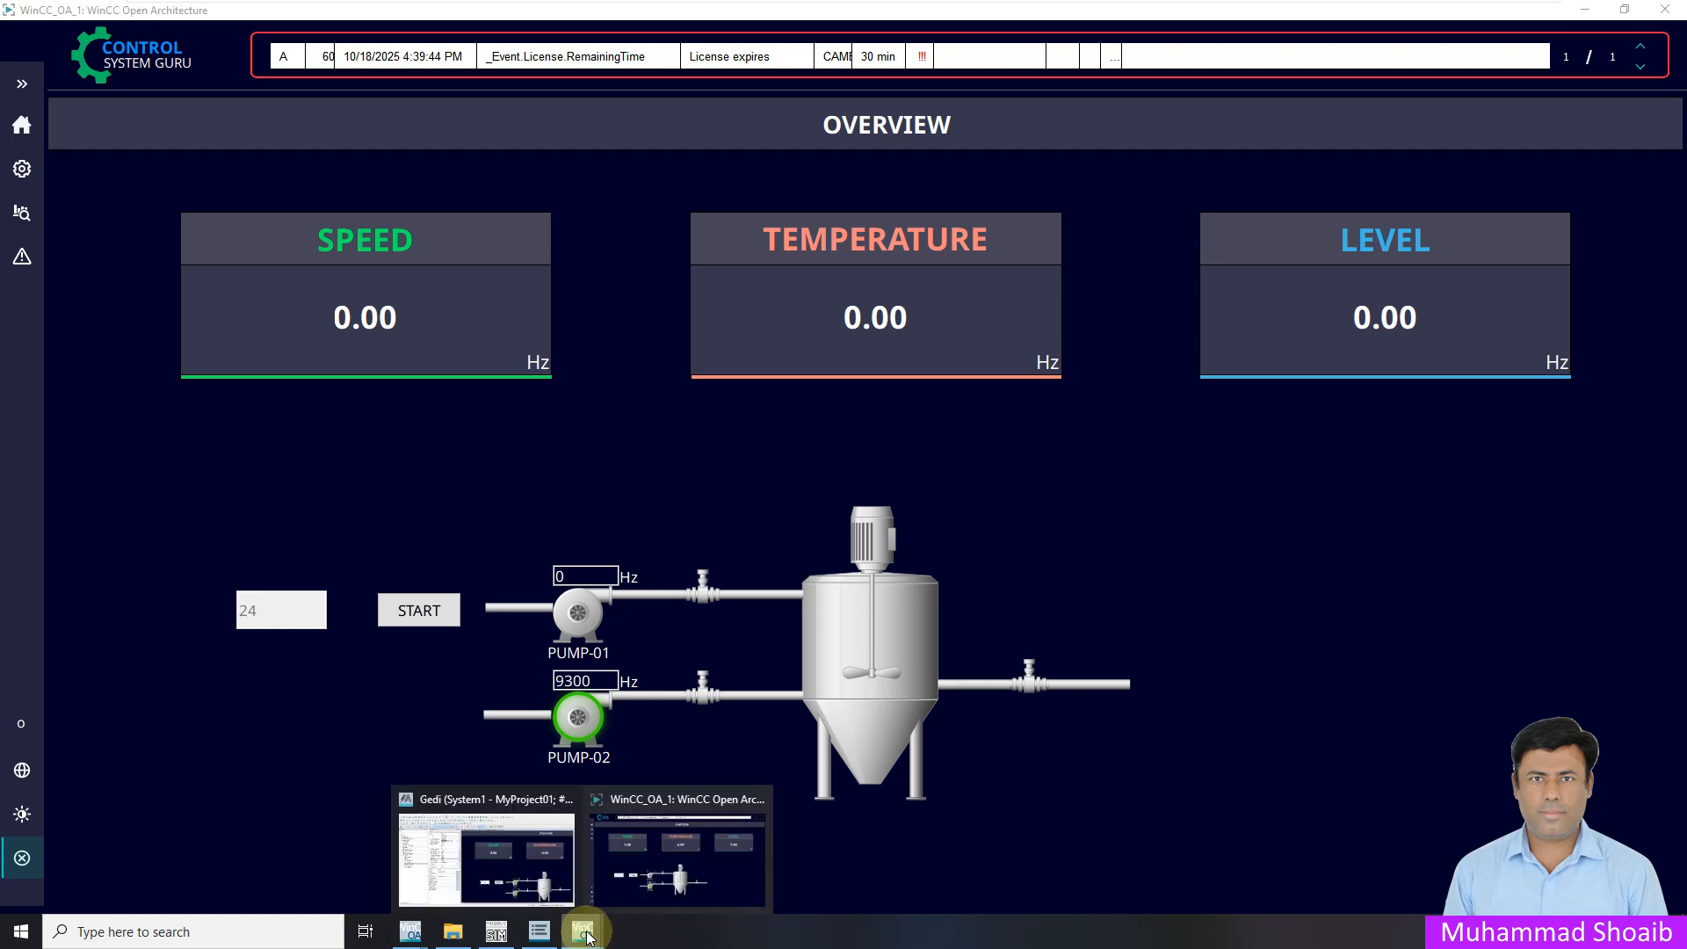
pyautogui.click(527, 865)
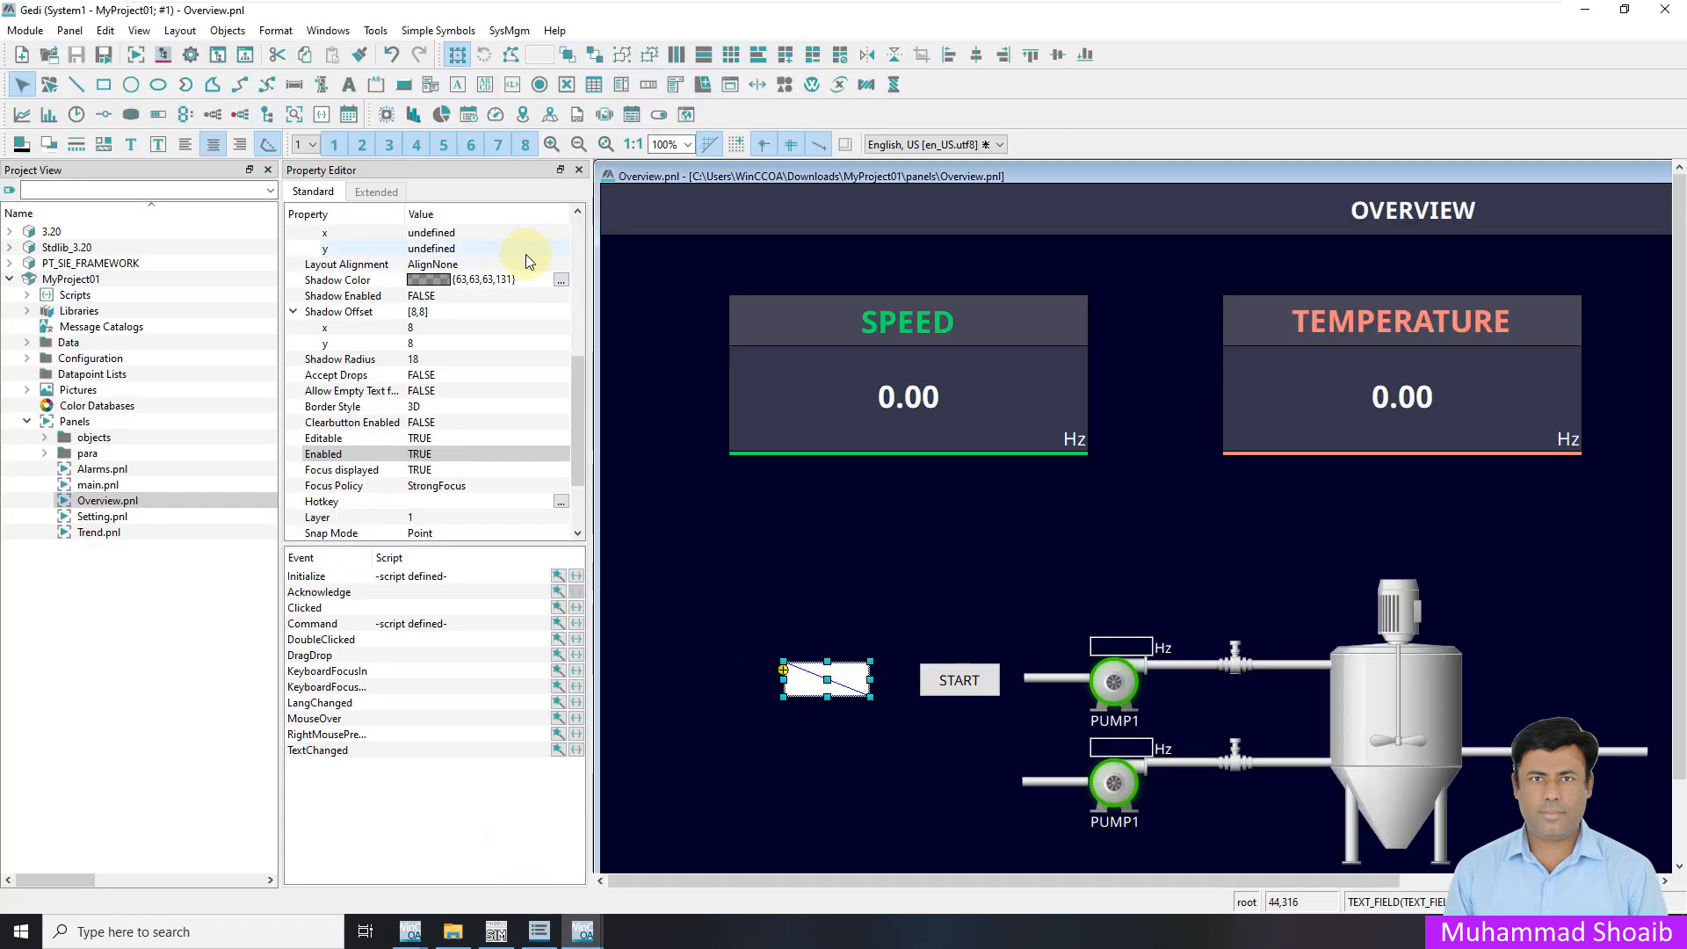
pyautogui.click(576, 576)
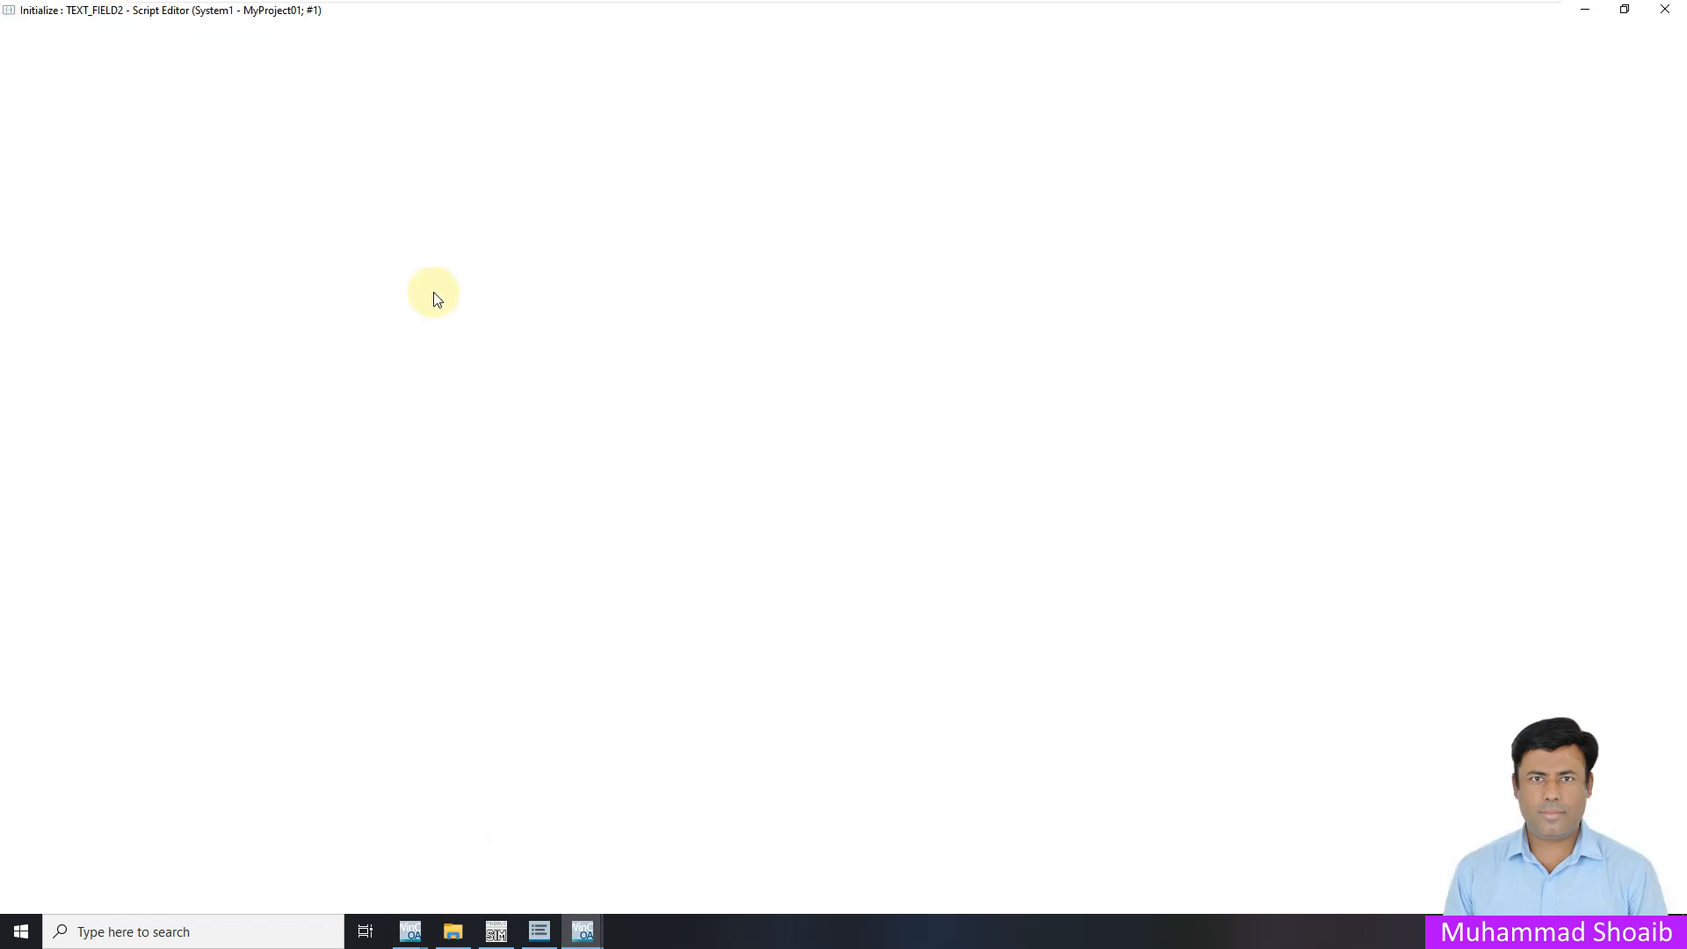
pyautogui.click(1665, 9)
# Inspect and close the panel's ScopeLib script, then select the START button
pyautogui.click(689, 583)
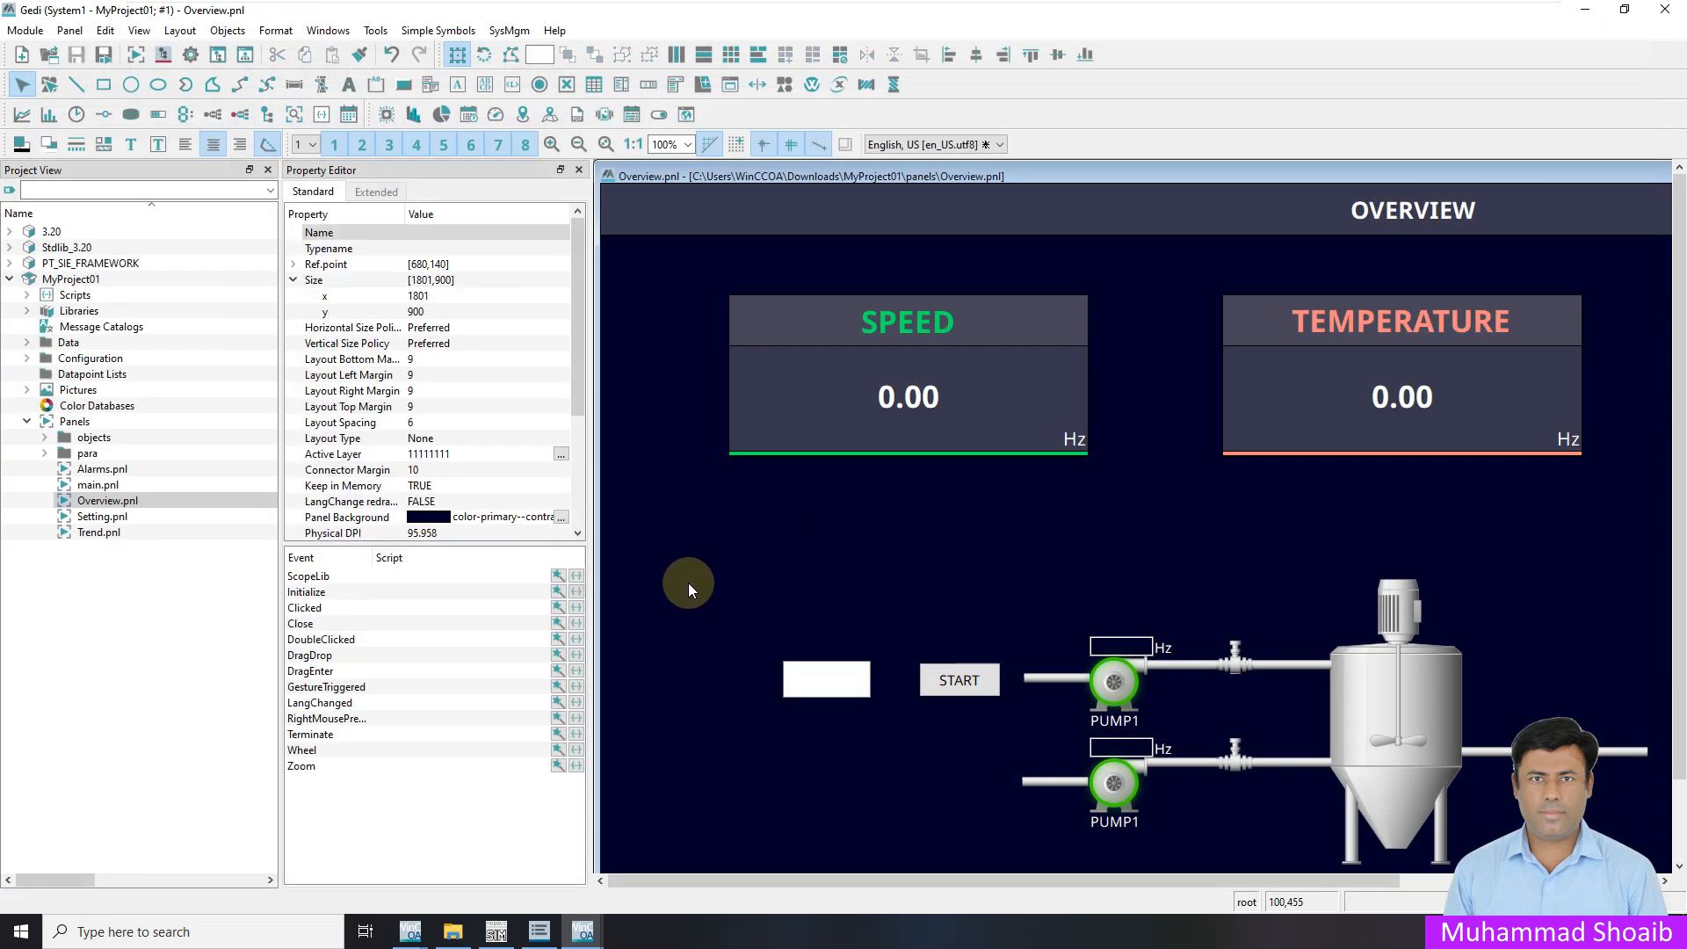
pyautogui.click(576, 576)
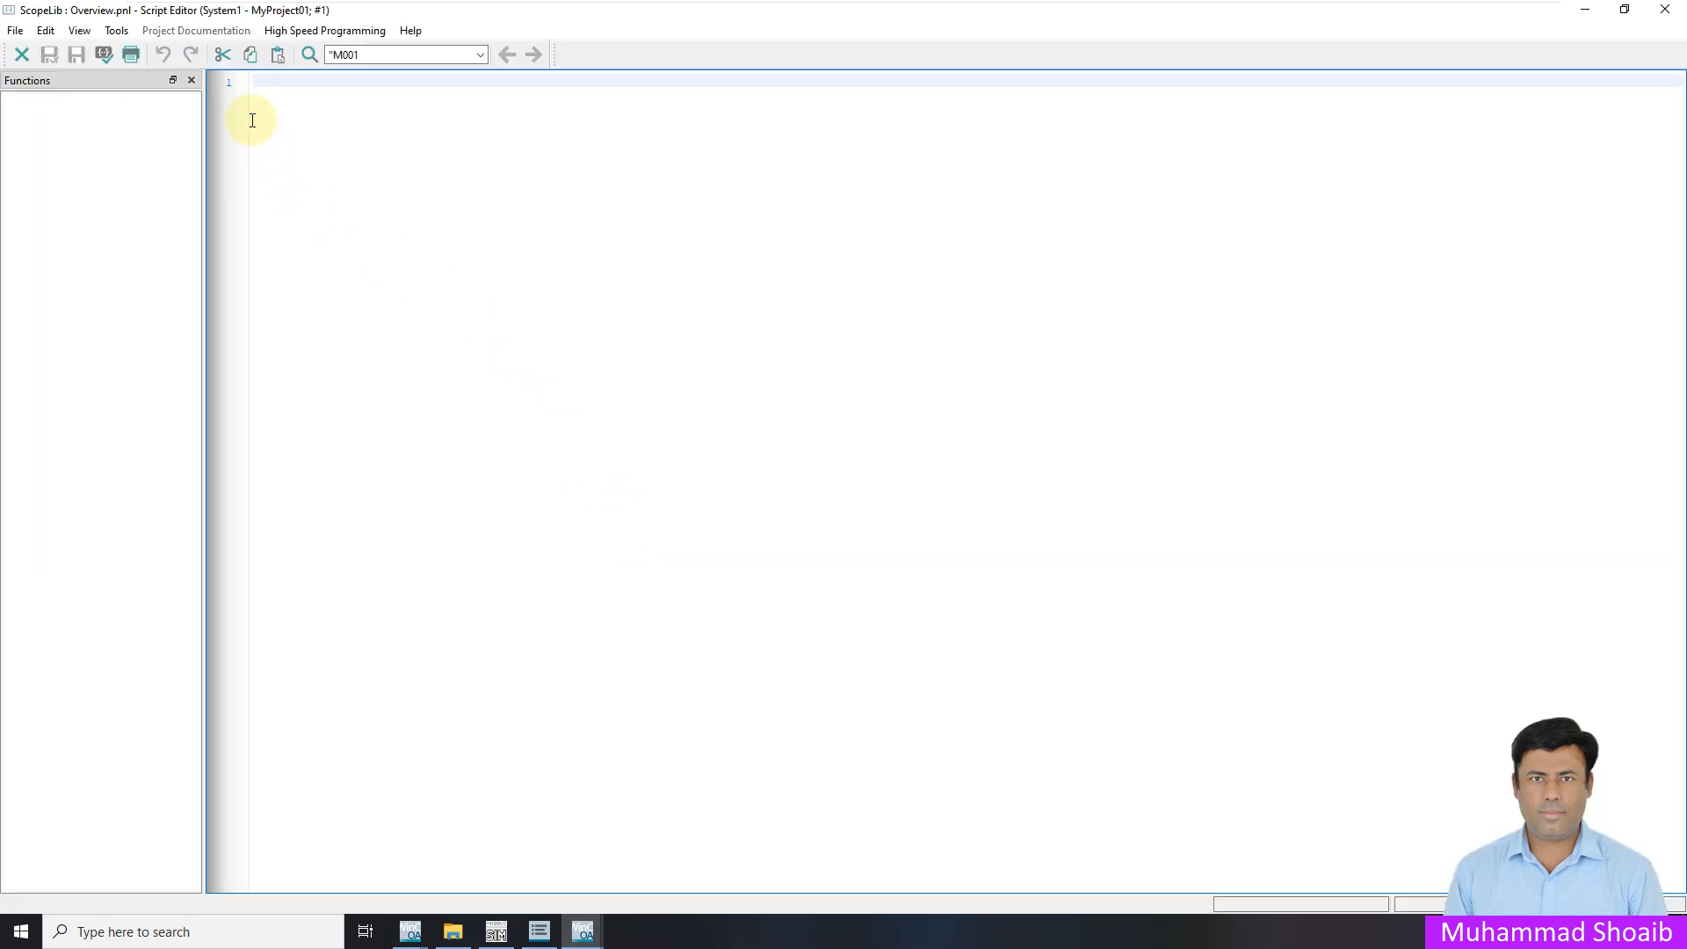
pyautogui.click(1667, 11)
pyautogui.click(946, 683)
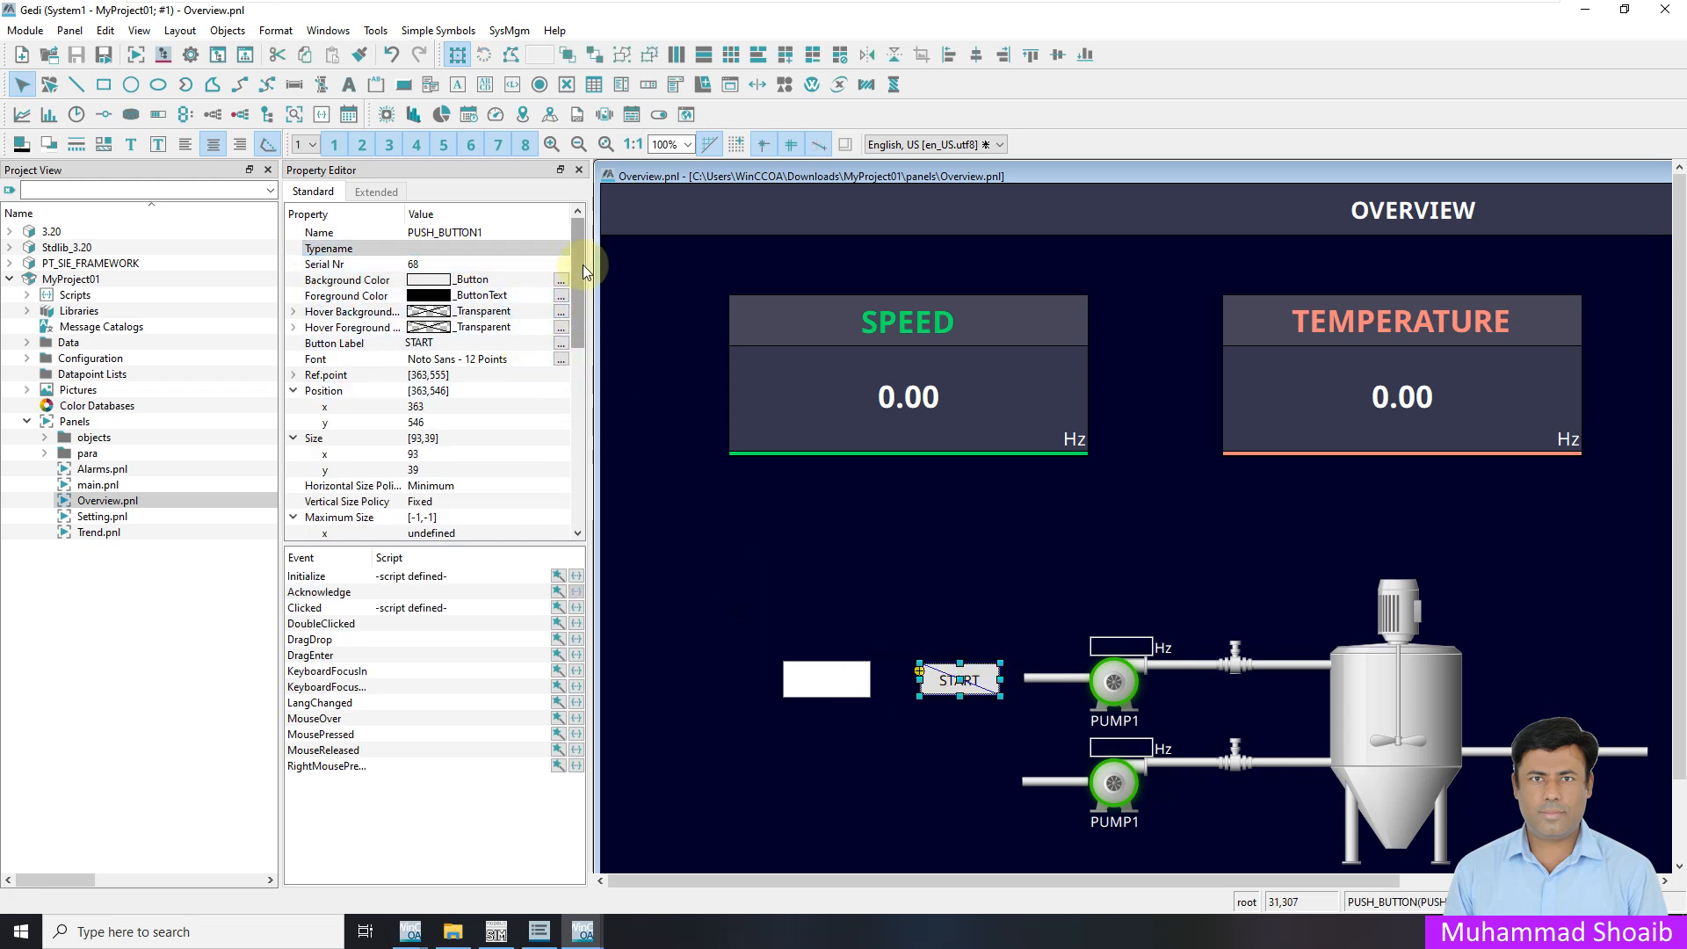
# Reselect the START button and scroll through its Property Editor
pyautogui.click(828, 684)
pyautogui.click(947, 684)
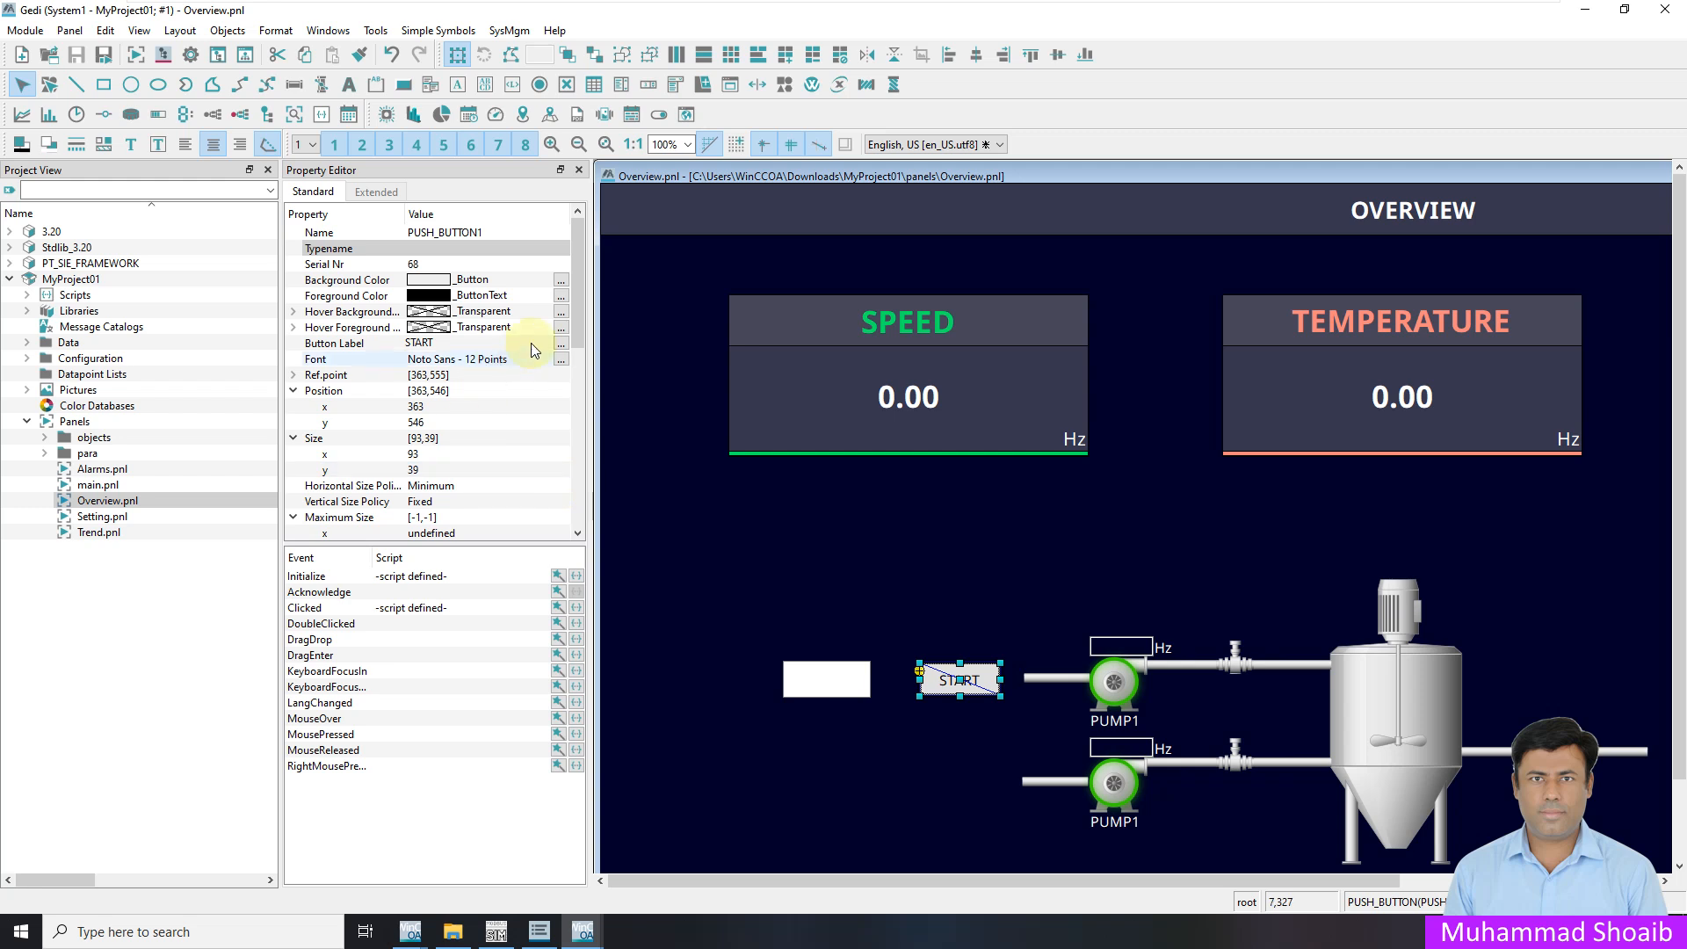
pyautogui.moveTo(572, 293); pyautogui.dragTo(571, 467)
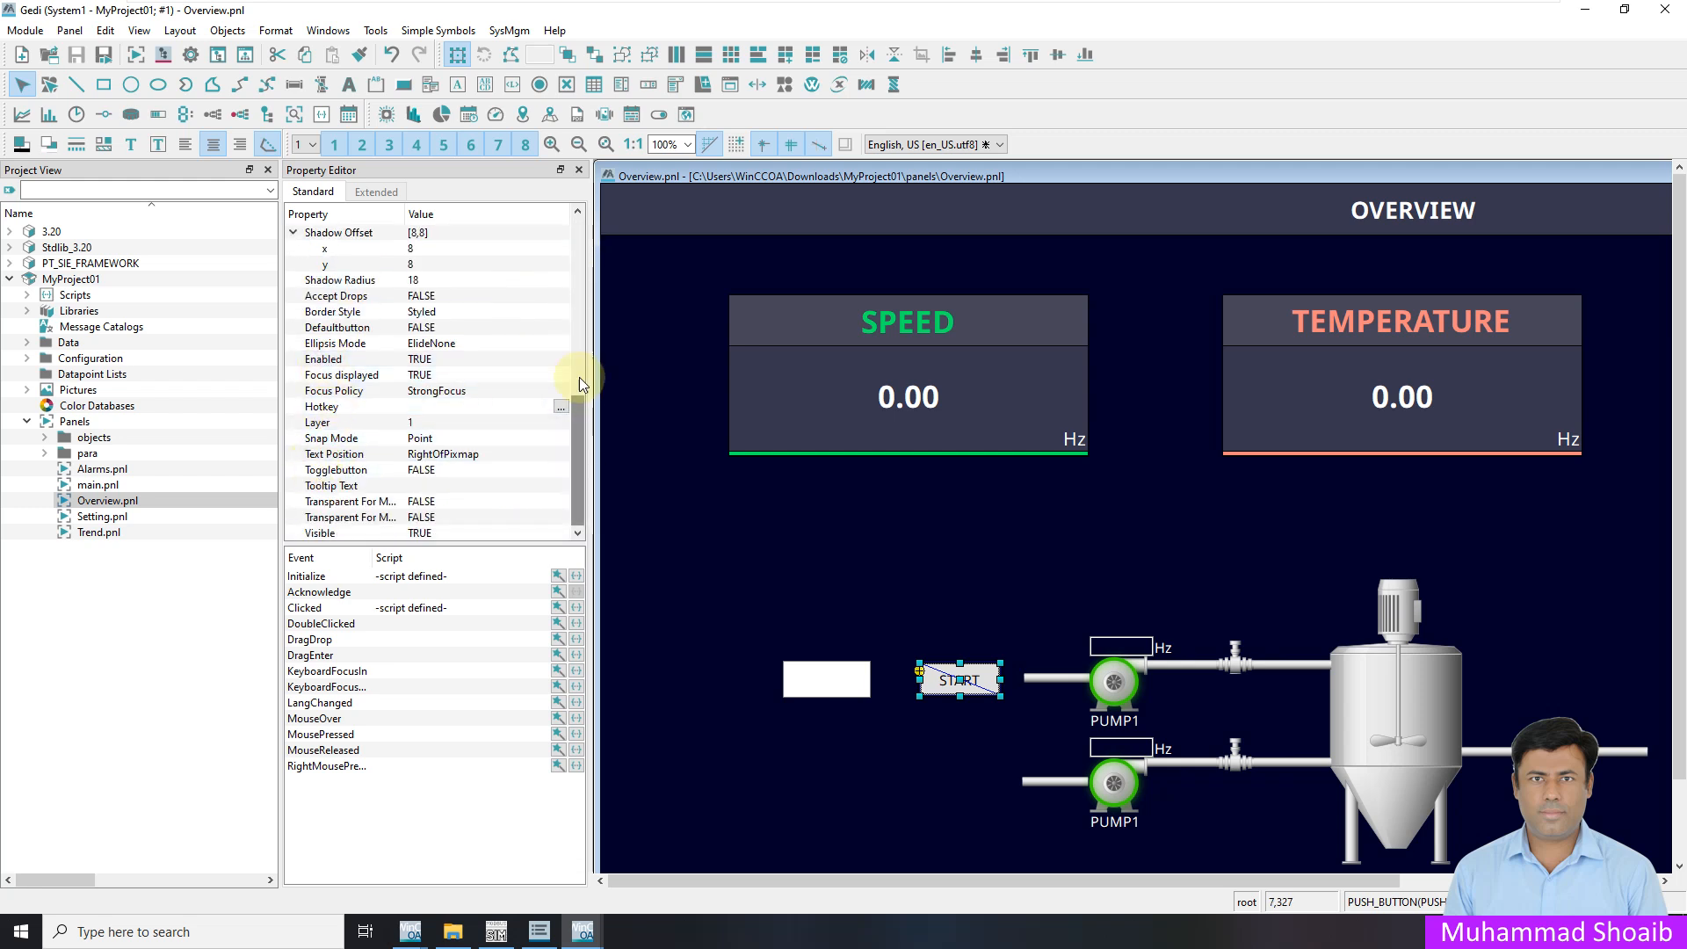
pyautogui.moveTo(578, 426); pyautogui.dragTo(576, 236)
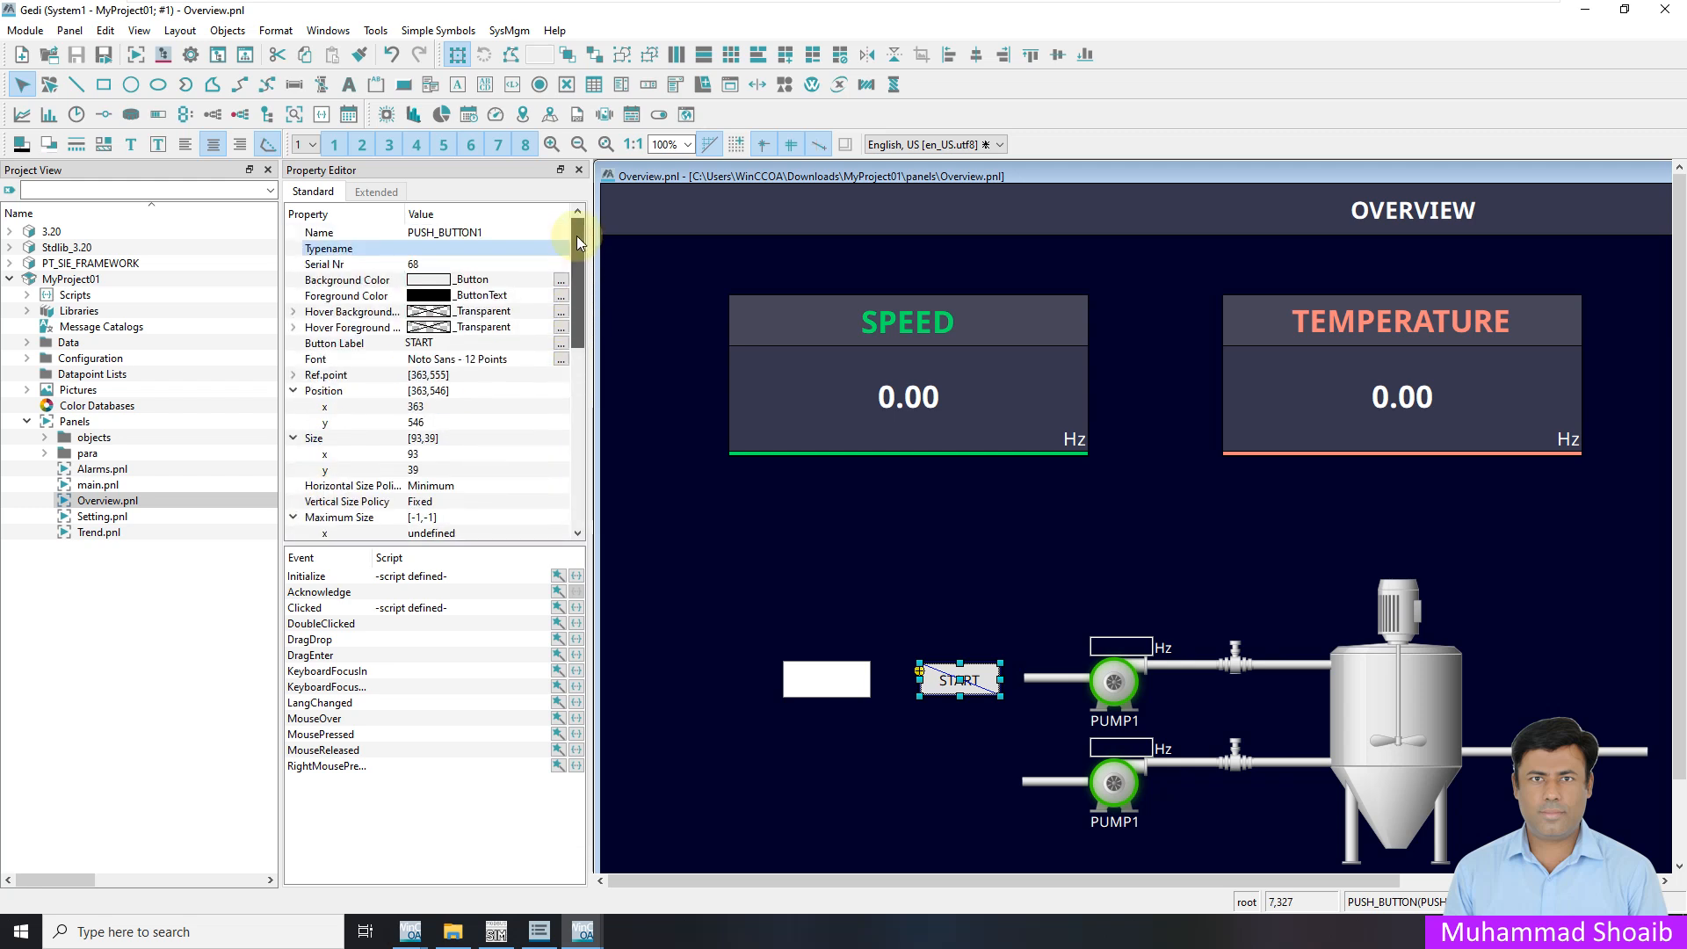
# Check the panel's empty Initialize script, then return to the running Overview
pyautogui.click(677, 510)
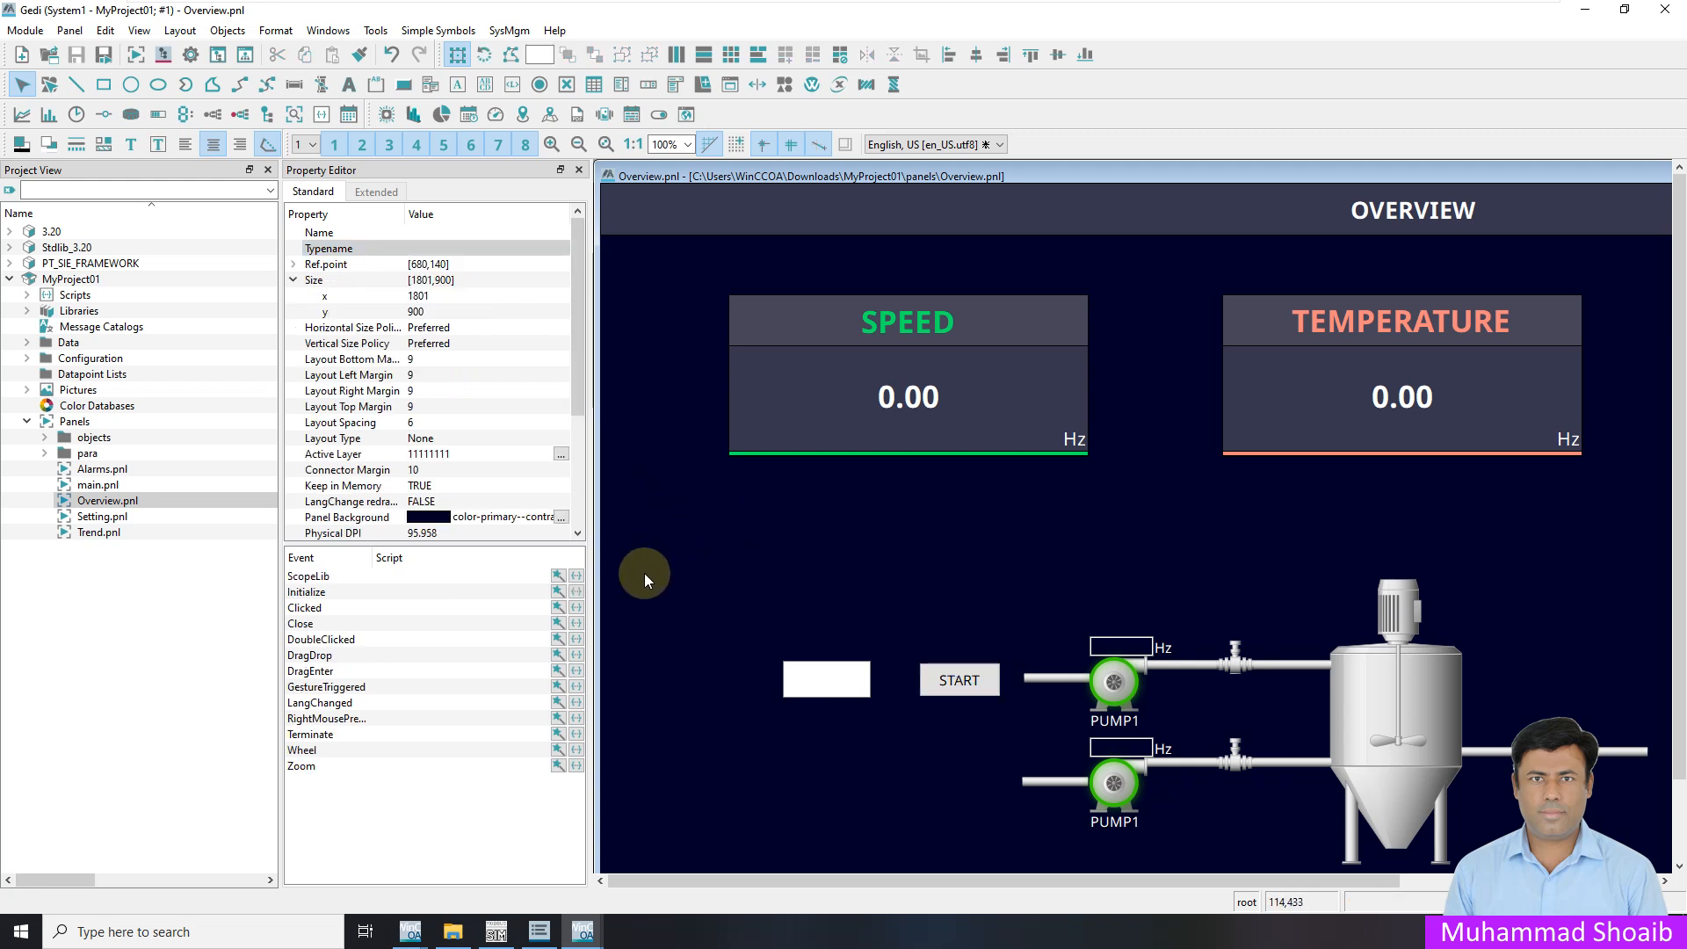
pyautogui.click(577, 590)
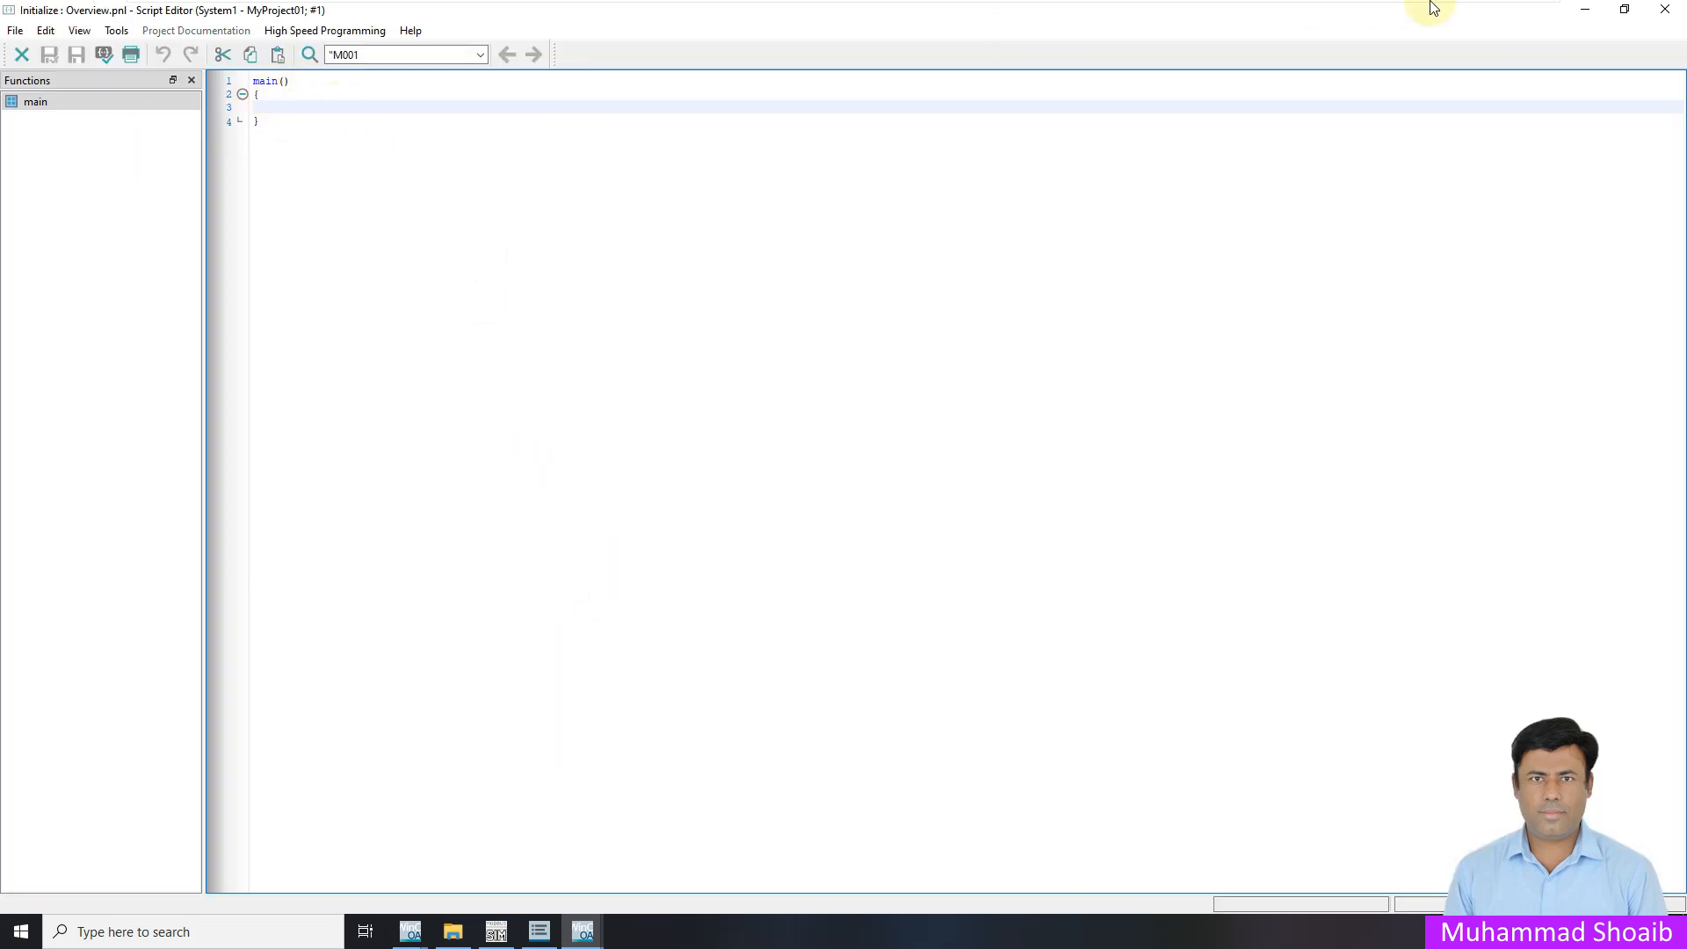
pyautogui.click(1665, 10)
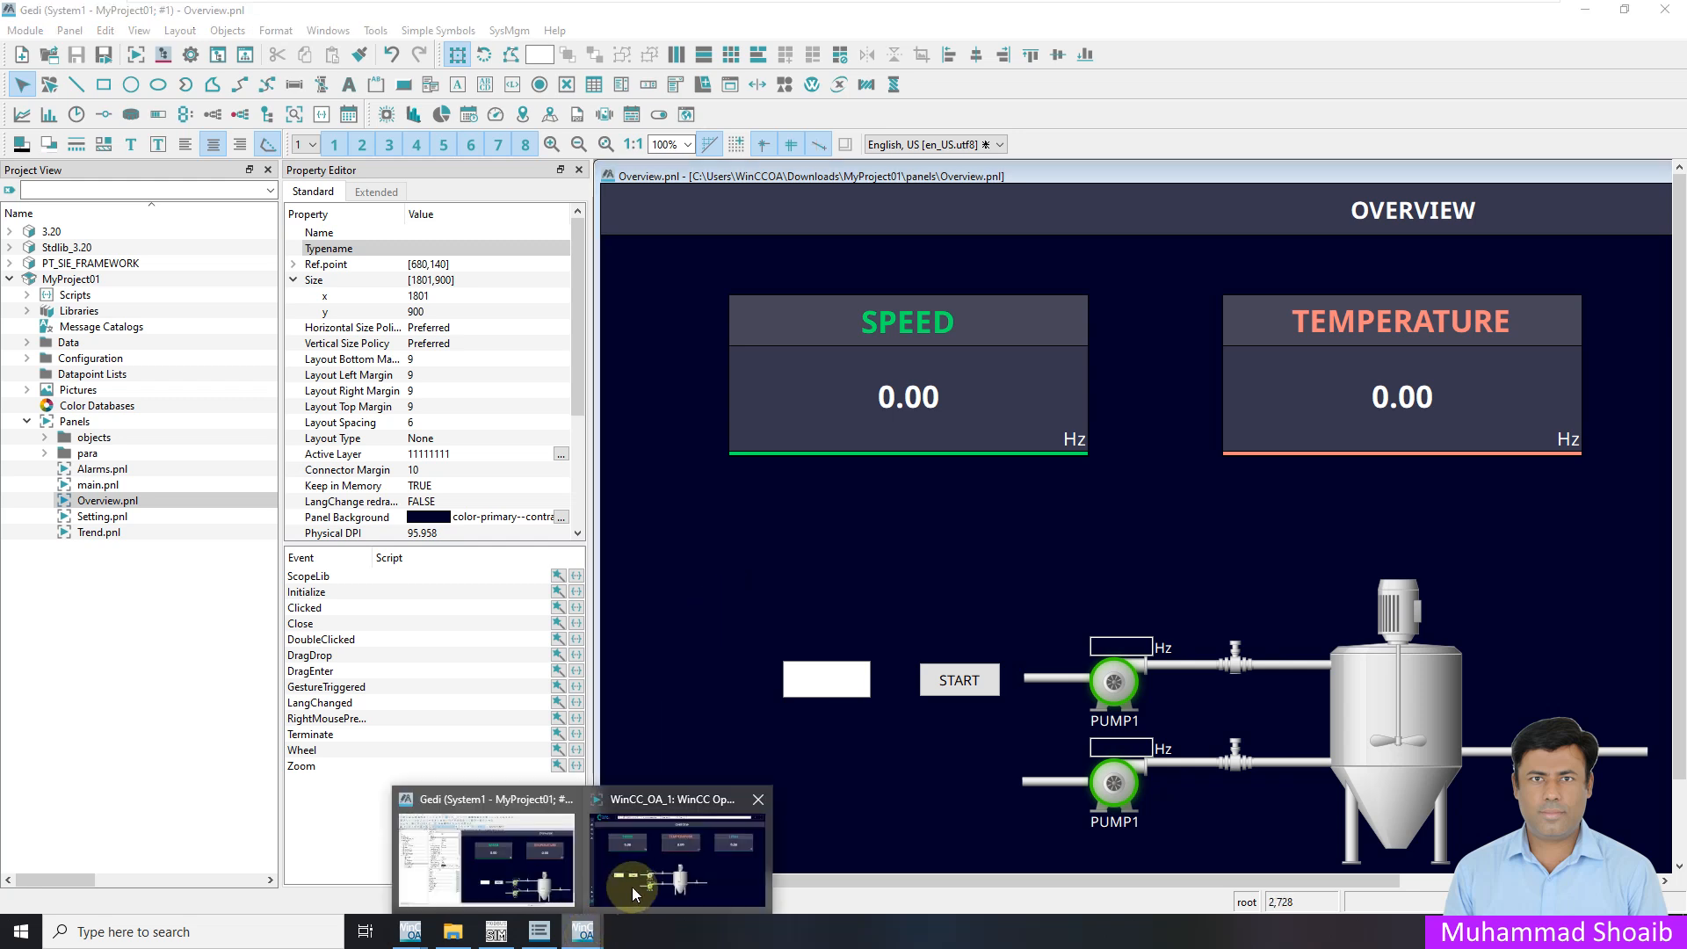
pyautogui.click(627, 844)
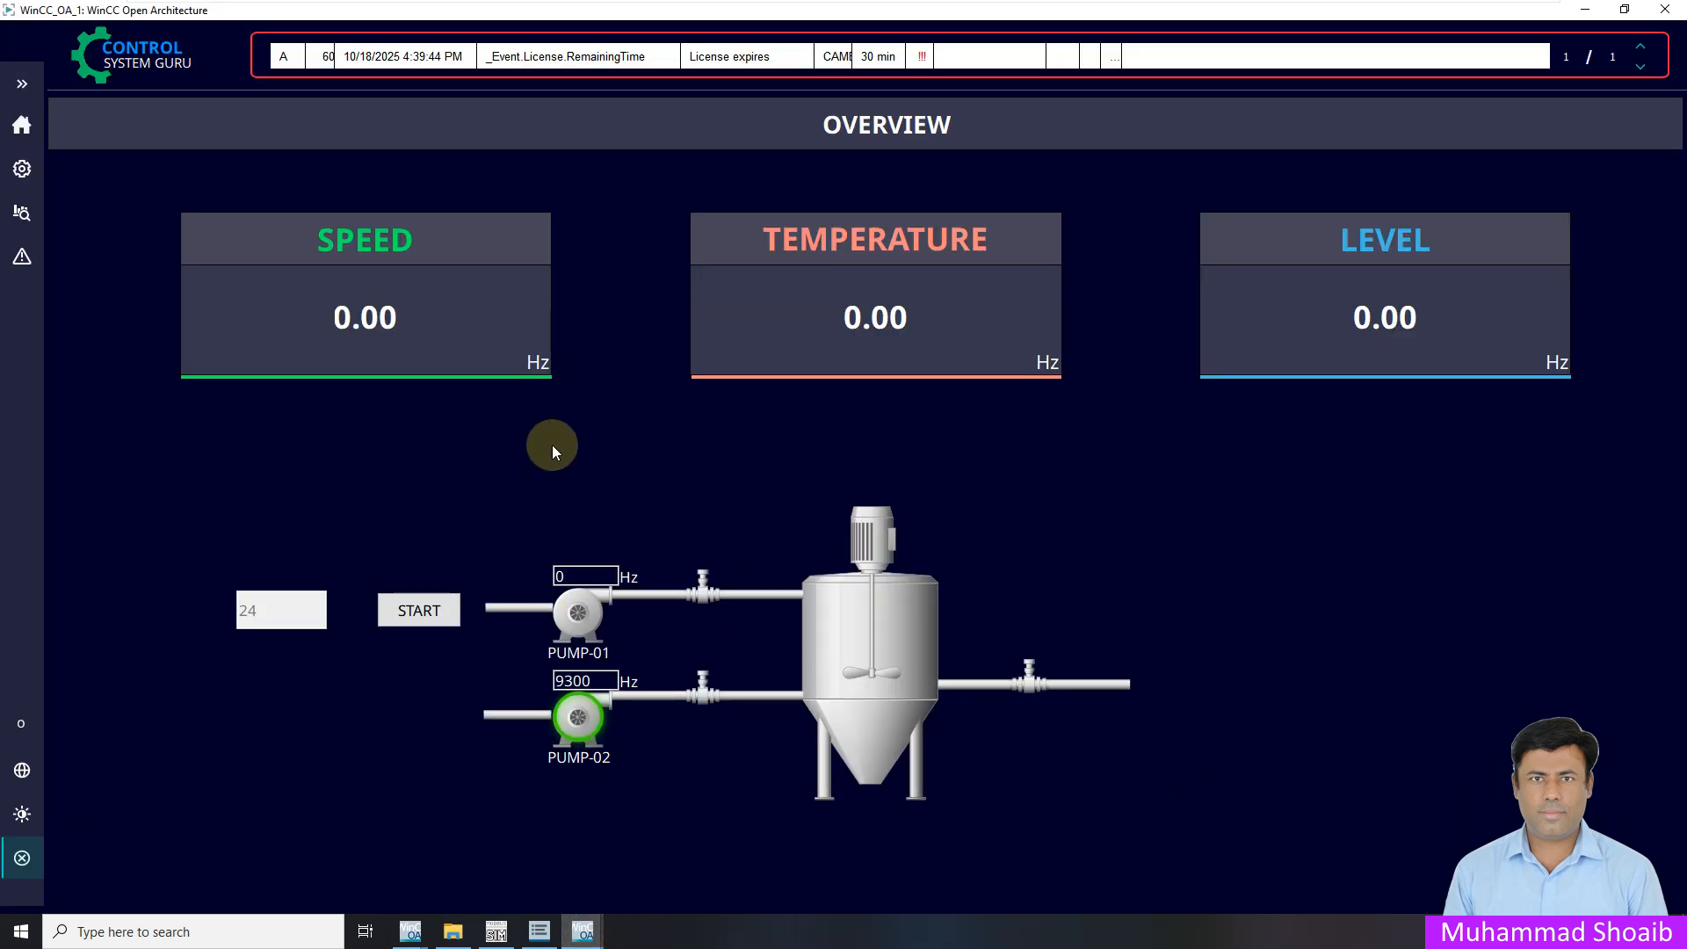